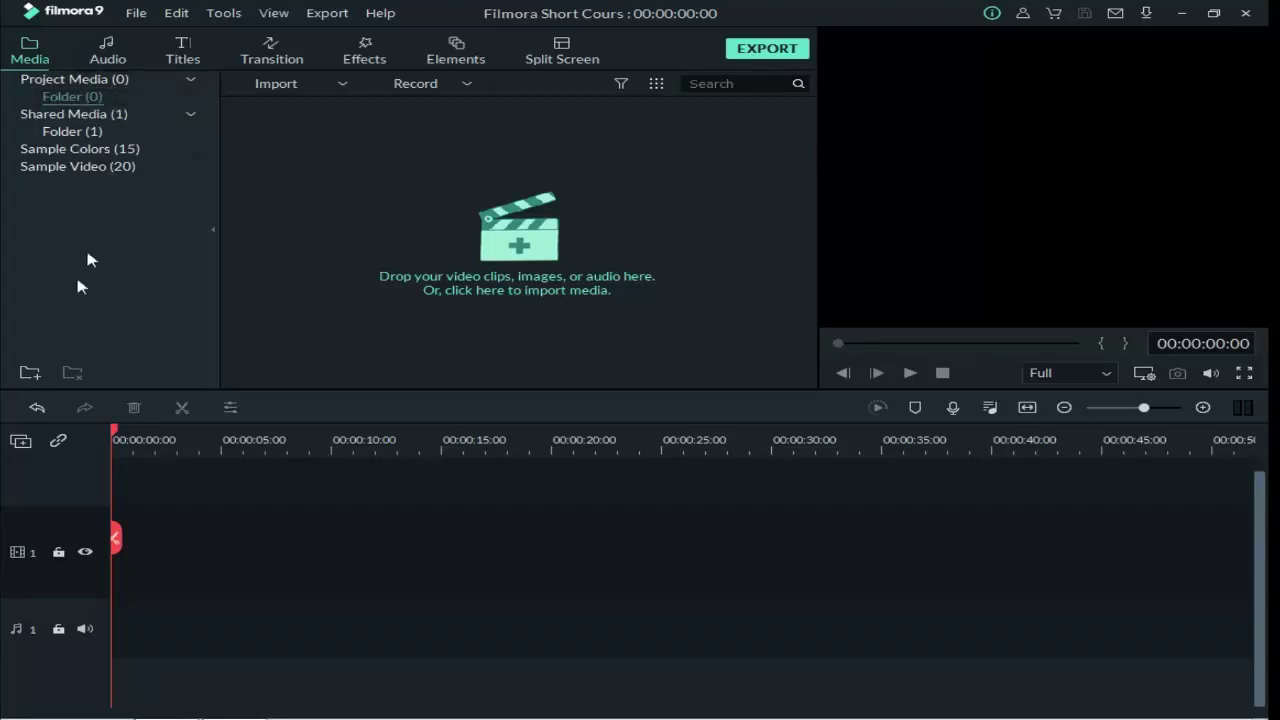
- Create a new media folder named Filmora9 under Project Media
{"action": "left_click", "coordinate": [30, 373]}
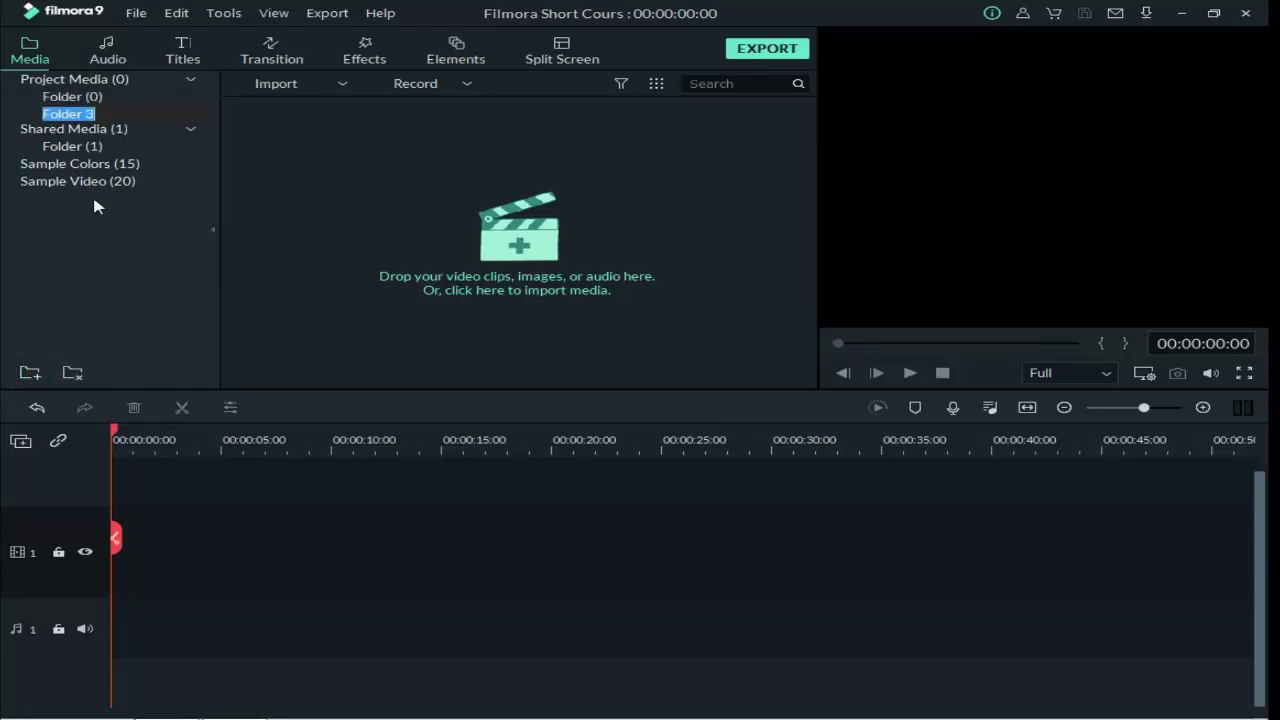
{"action": "key", "text": "BackSpace"}
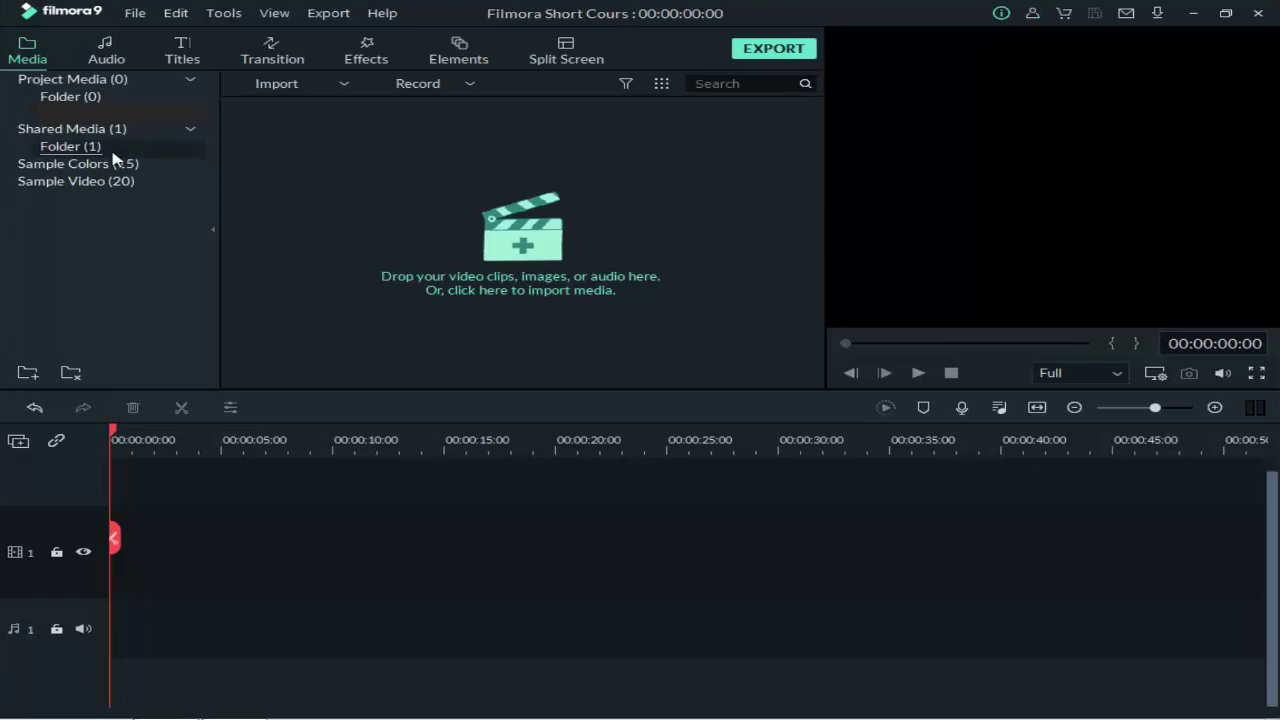
{"action": "type", "text": "F"}
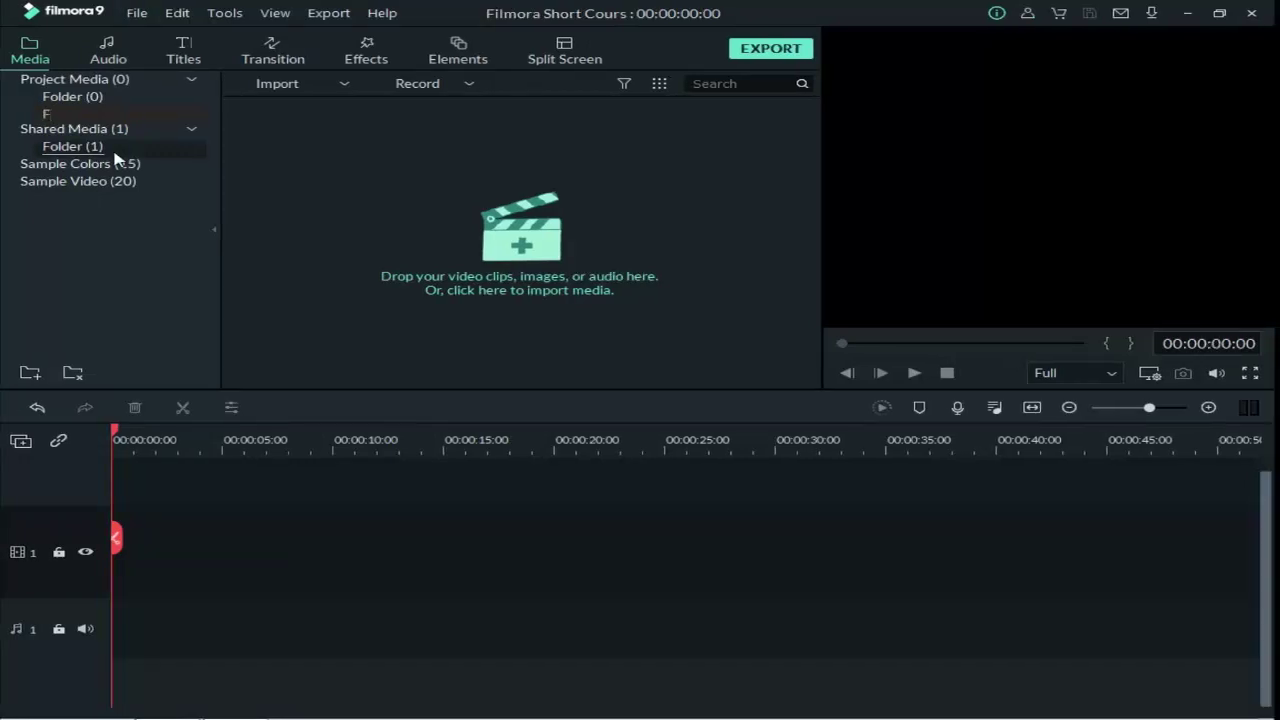
{"action": "type", "text": "ilmora9"}
{"action": "key", "text": "Return"}
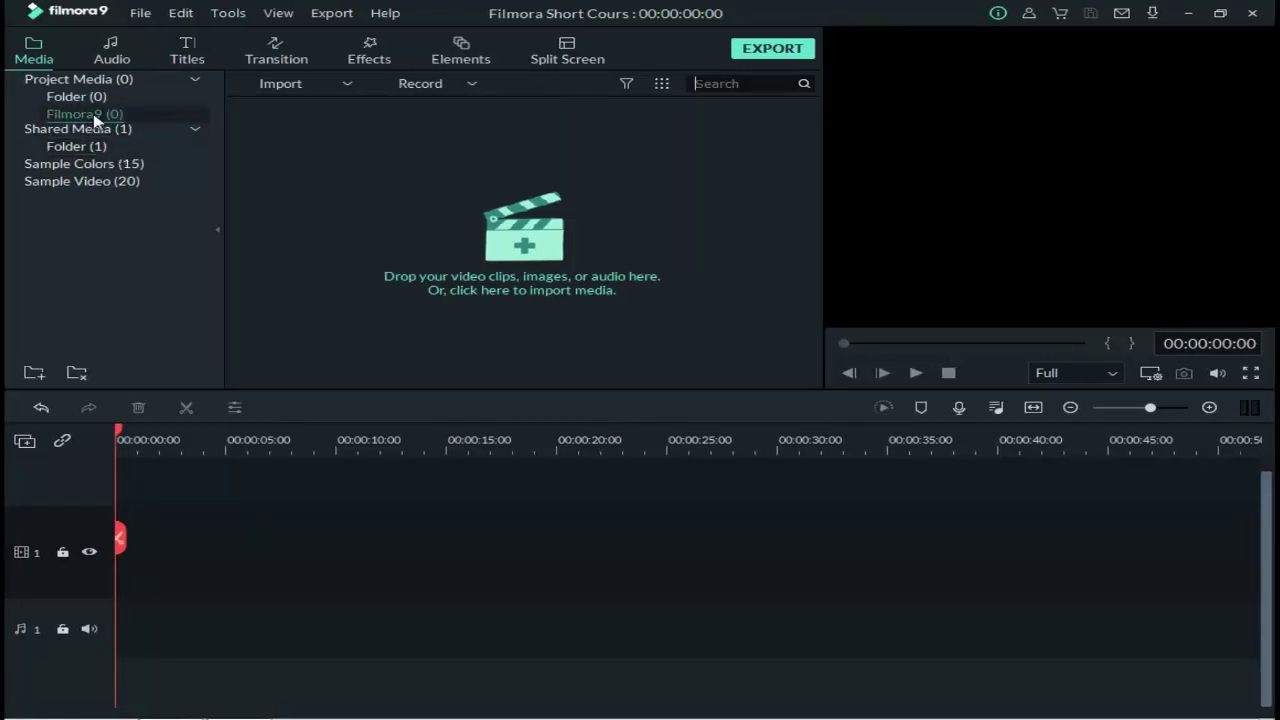
{"action": "left_click", "coordinate": [267, 183]}
{"action": "left_click", "coordinate": [666, 11]}
{"action": "left_click", "coordinate": [518, 246]}
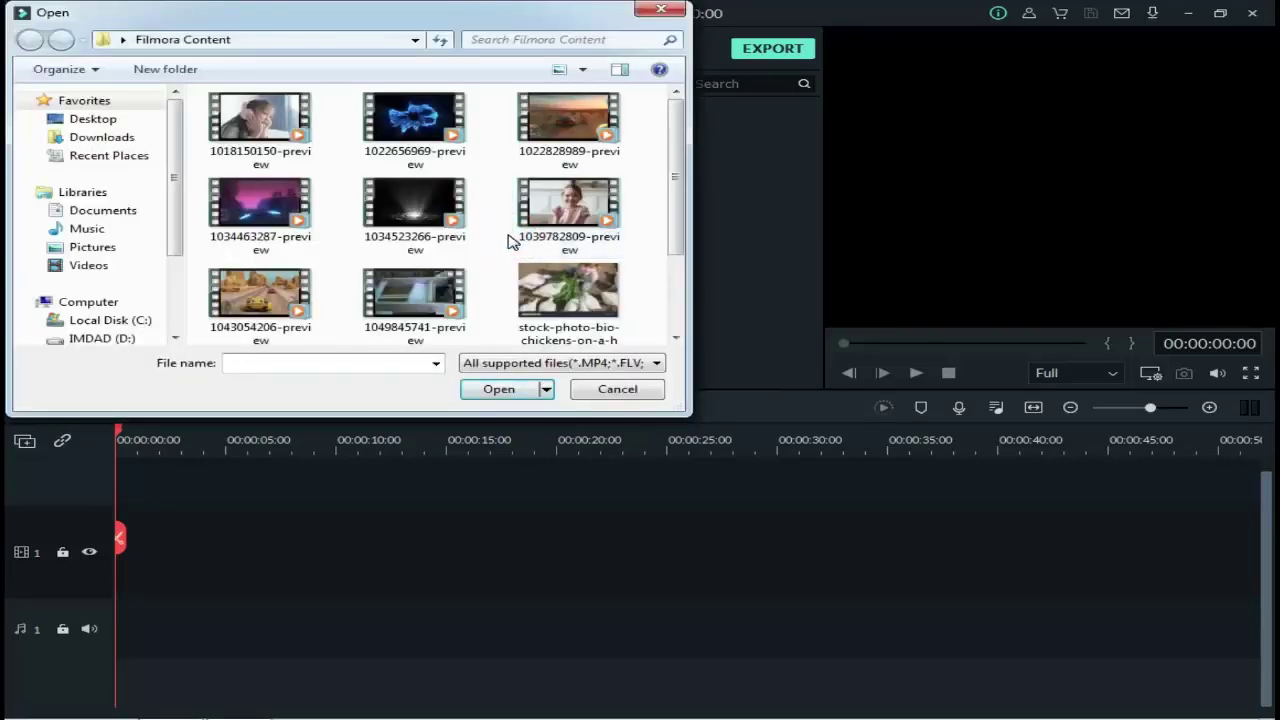
{"action": "mouse_move", "coordinate": [682, 140]}
{"action": "left_mouse_down"}
{"action": "mouse_move", "coordinate": [666, 251]}
{"action": "mouse_move", "coordinate": [686, 133]}
{"action": "left_mouse_up"}
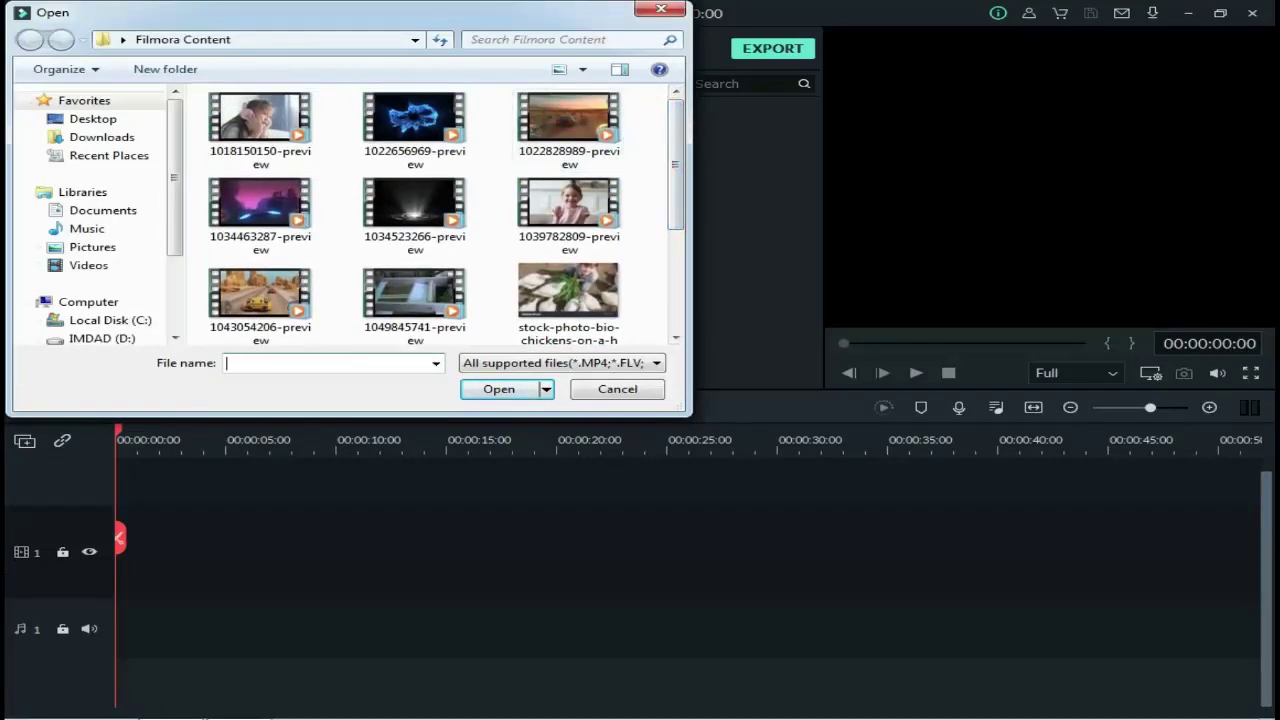
{"action": "left_click_drag", "start_coordinate": [362, 16], "coordinate": [547, 332]}
{"action": "left_click_drag", "start_coordinate": [488, 410], "coordinate": [437, 209]}
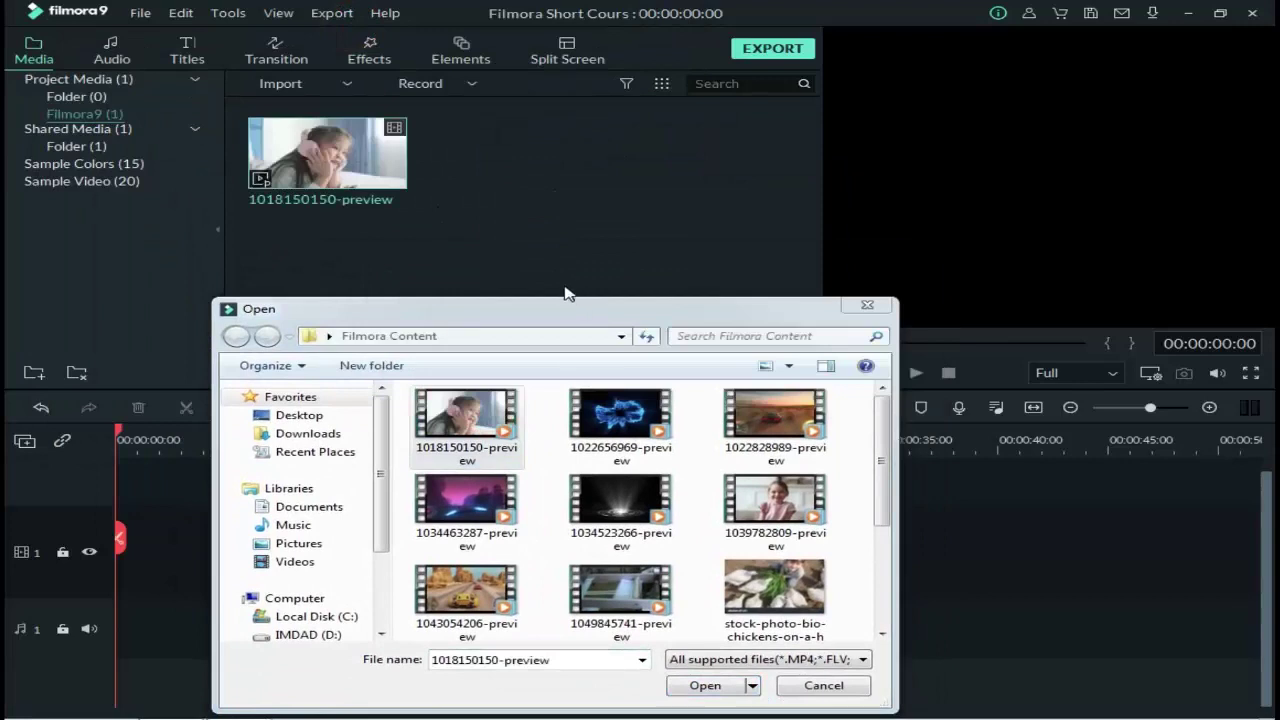
{"action": "left_click_drag", "start_coordinate": [618, 415], "coordinate": [557, 250]}
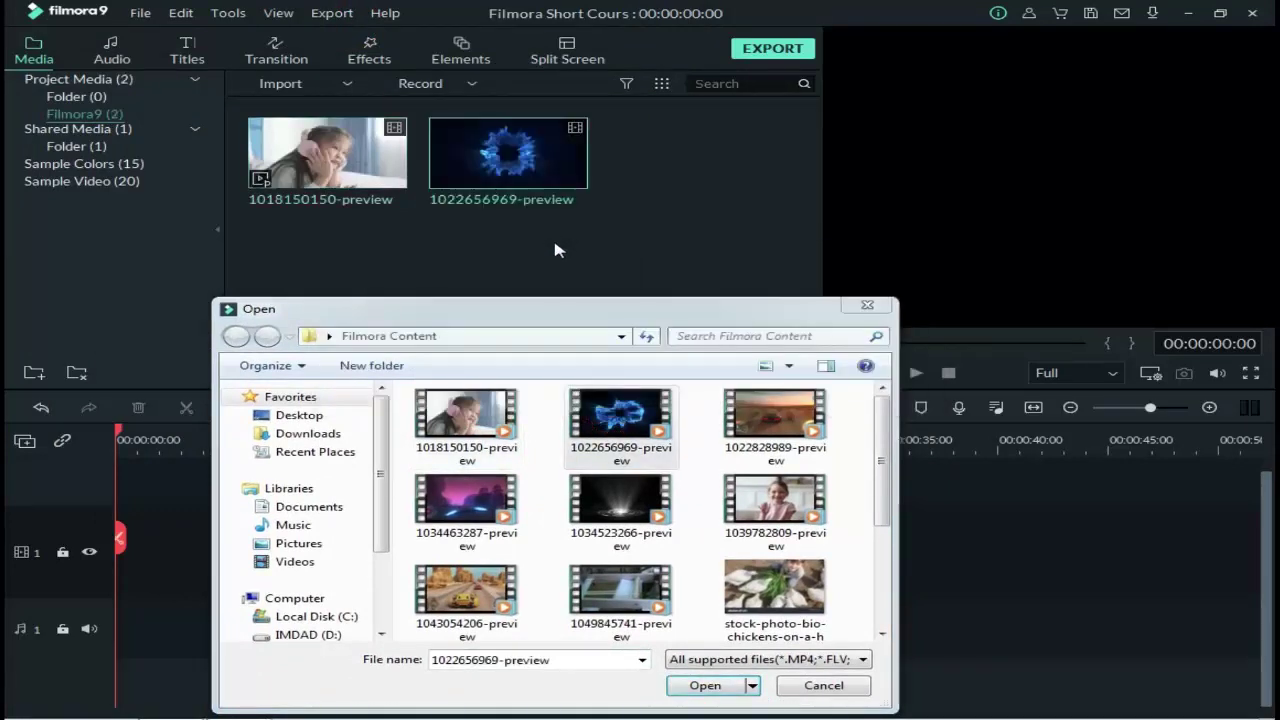
{"action": "left_click_drag", "start_coordinate": [730, 416], "coordinate": [655, 255]}
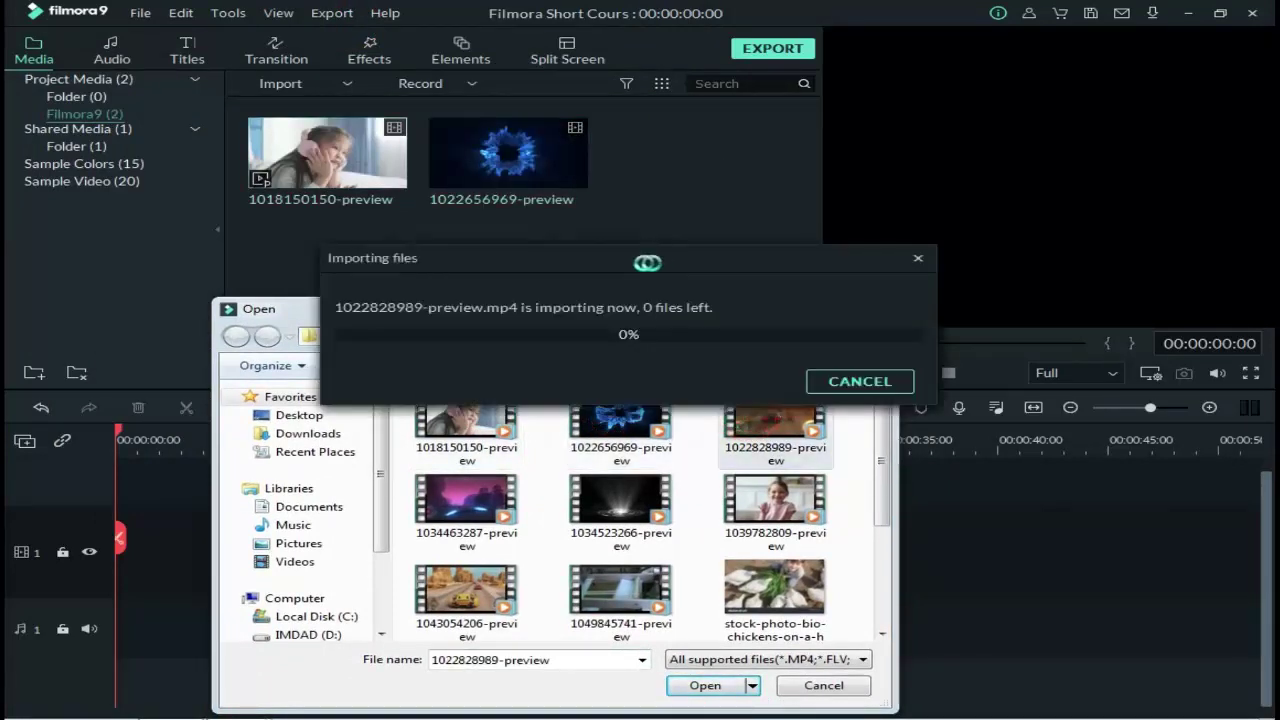
{"action": "left_click_drag", "start_coordinate": [466, 425], "coordinate": [376, 267]}
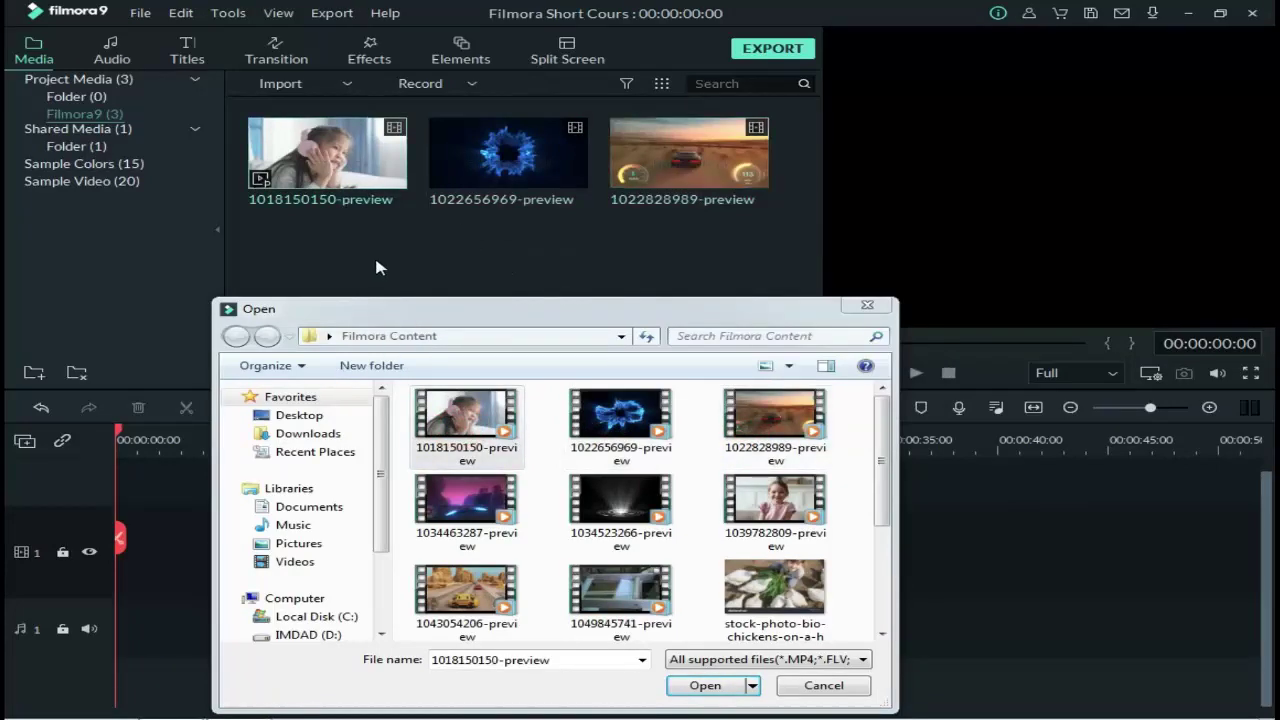
{"action": "left_click_drag", "start_coordinate": [512, 314], "coordinate": [725, 135]}
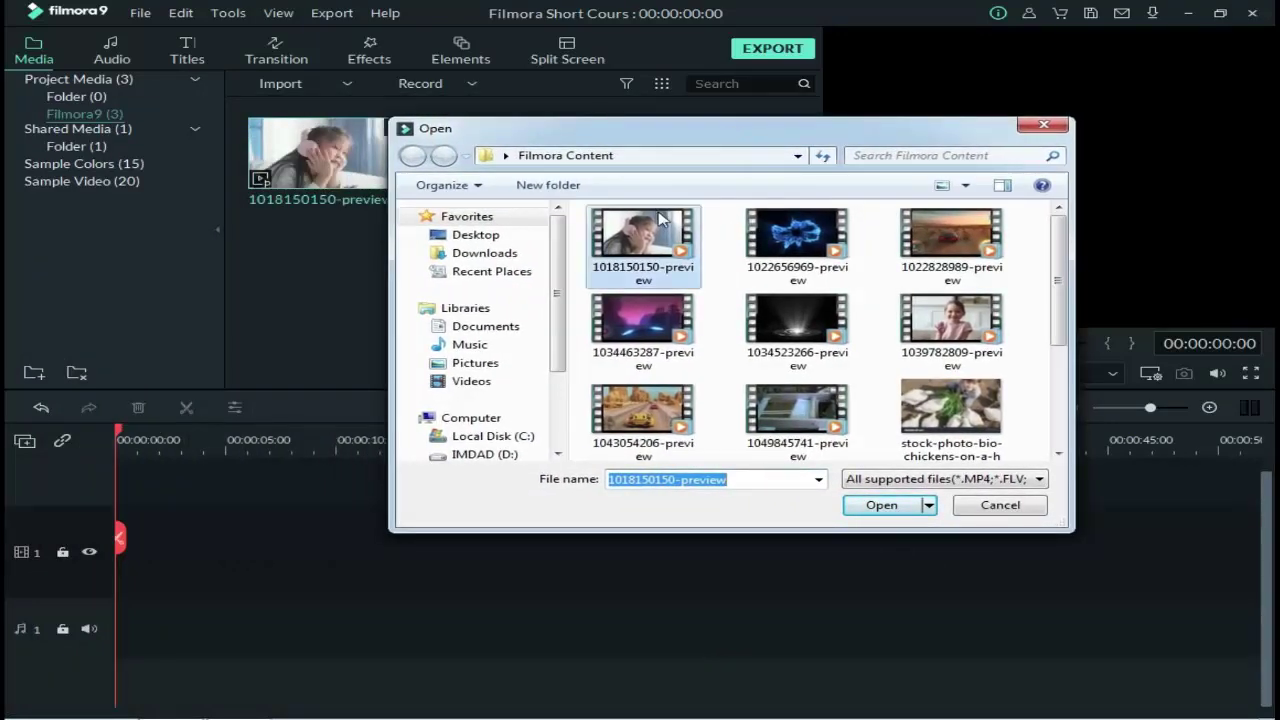
{"action": "left_click_drag", "start_coordinate": [1026, 293], "coordinate": [628, 460]}
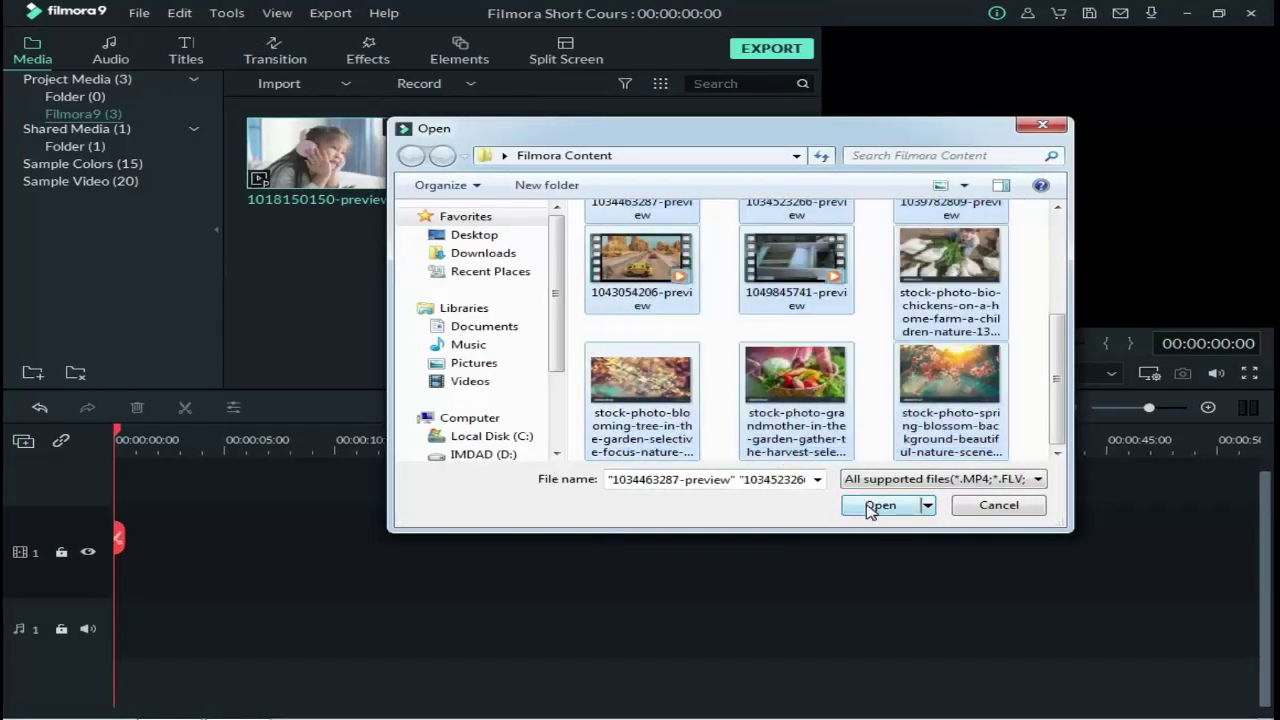
{"action": "left_click", "coordinate": [868, 505]}
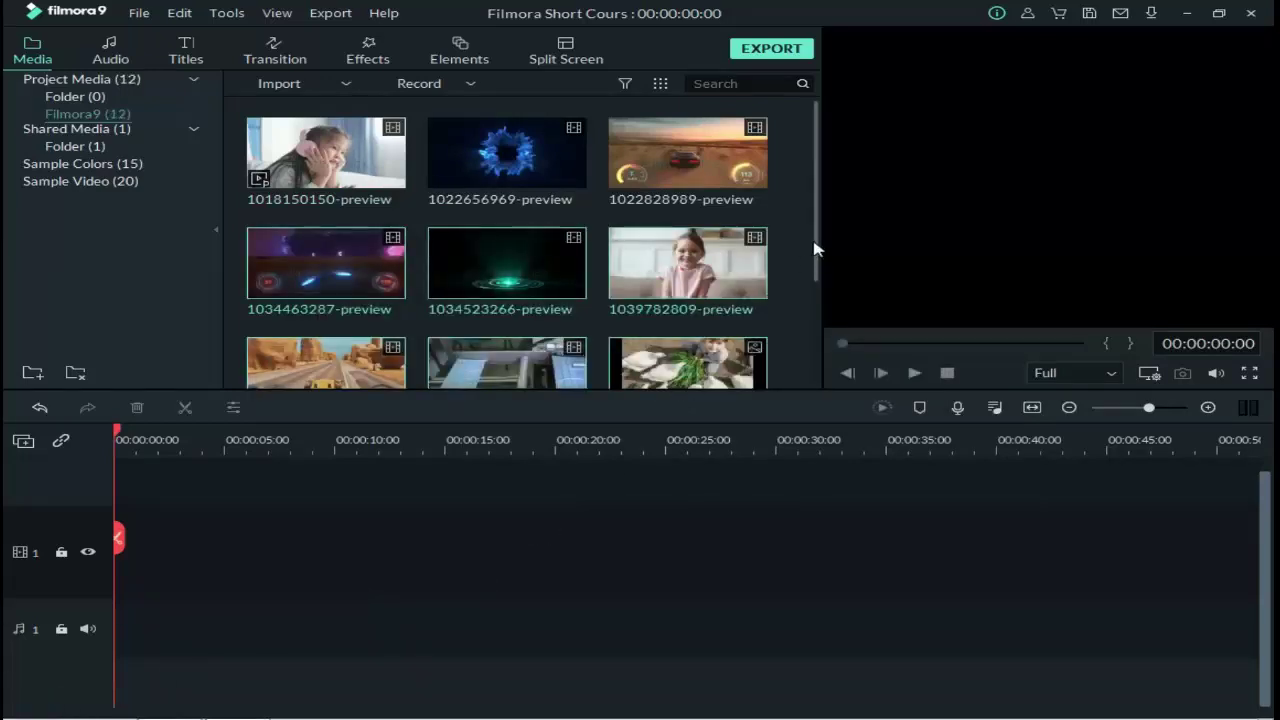
{"action": "mouse_move", "coordinate": [816, 248]}
{"action": "left_mouse_down"}
{"action": "mouse_move", "coordinate": [809, 363]}
{"action": "mouse_move", "coordinate": [823, 229]}
{"action": "left_mouse_up"}
{"action": "mouse_move", "coordinate": [398, 243]}
{"action": "mouse_move", "coordinate": [810, 174]}
{"action": "left_mouse_down"}
{"action": "mouse_move", "coordinate": [808, 277]}
{"action": "mouse_move", "coordinate": [829, 266]}
{"action": "mouse_move", "coordinate": [823, 163]}
{"action": "left_mouse_up"}
{"action": "double_click", "coordinate": [348, 178]}
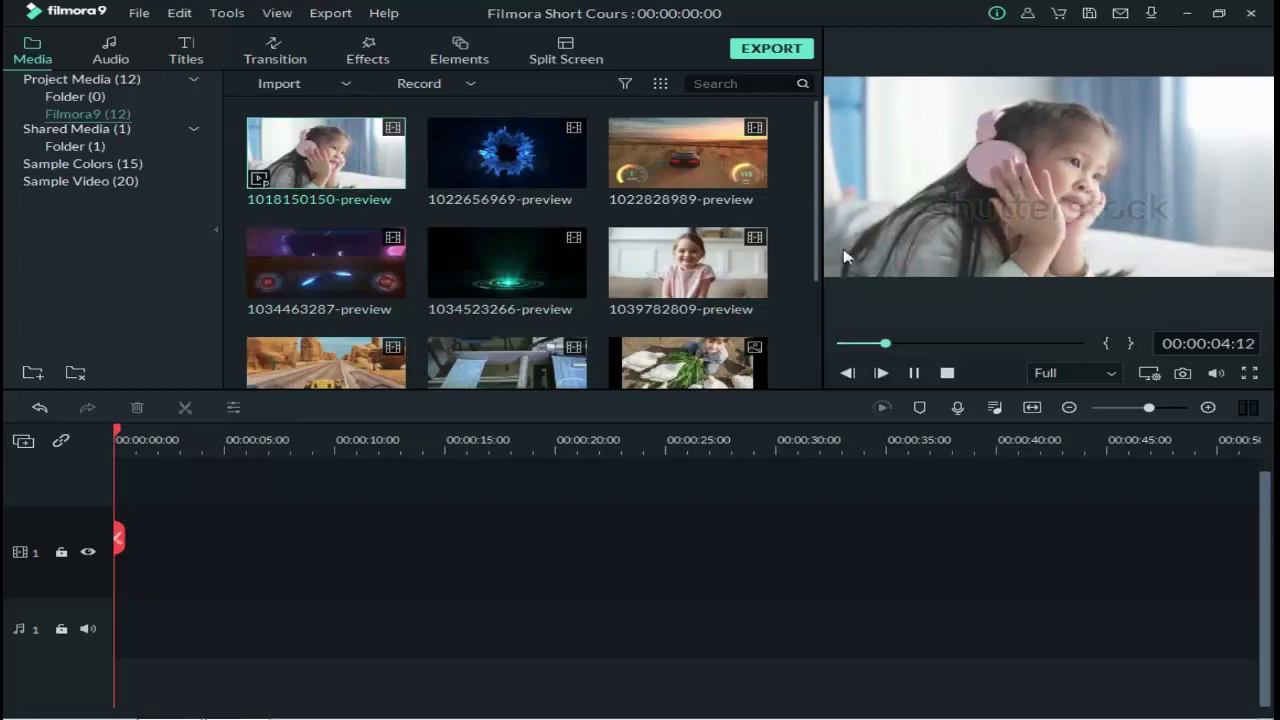
{"action": "left_click", "coordinate": [914, 373]}
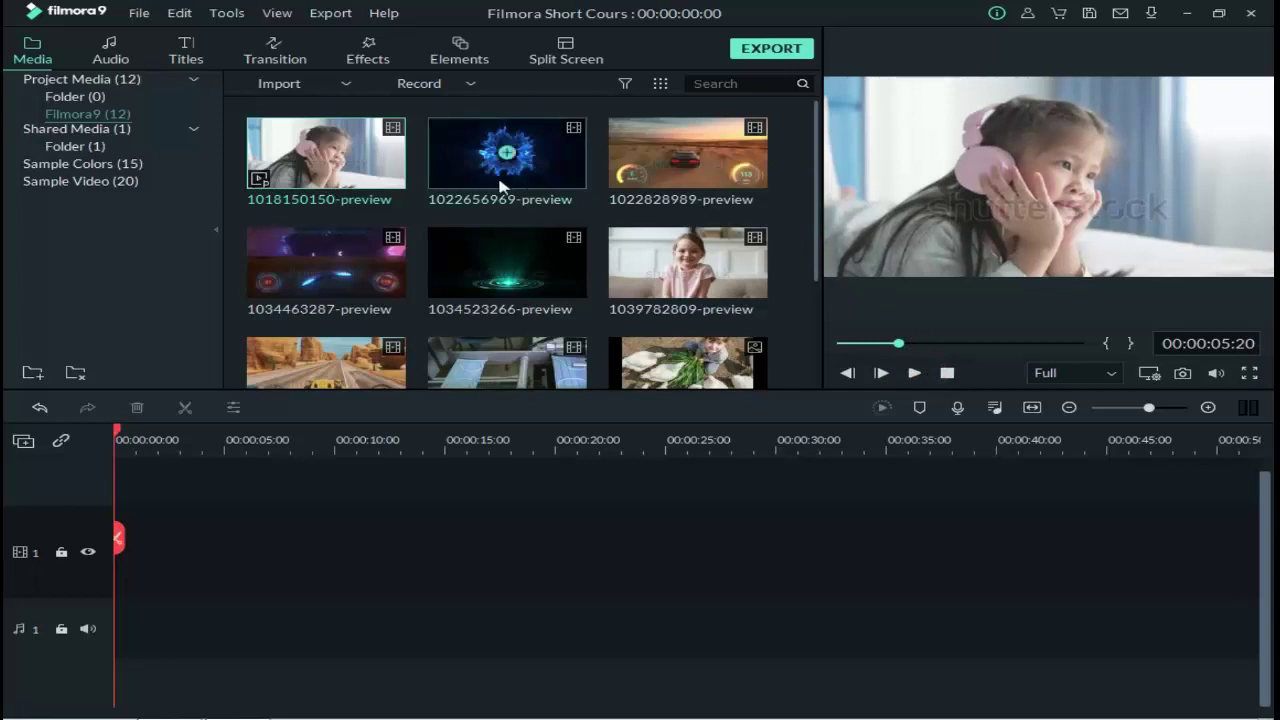
{"action": "mouse_move", "coordinate": [402, 190]}
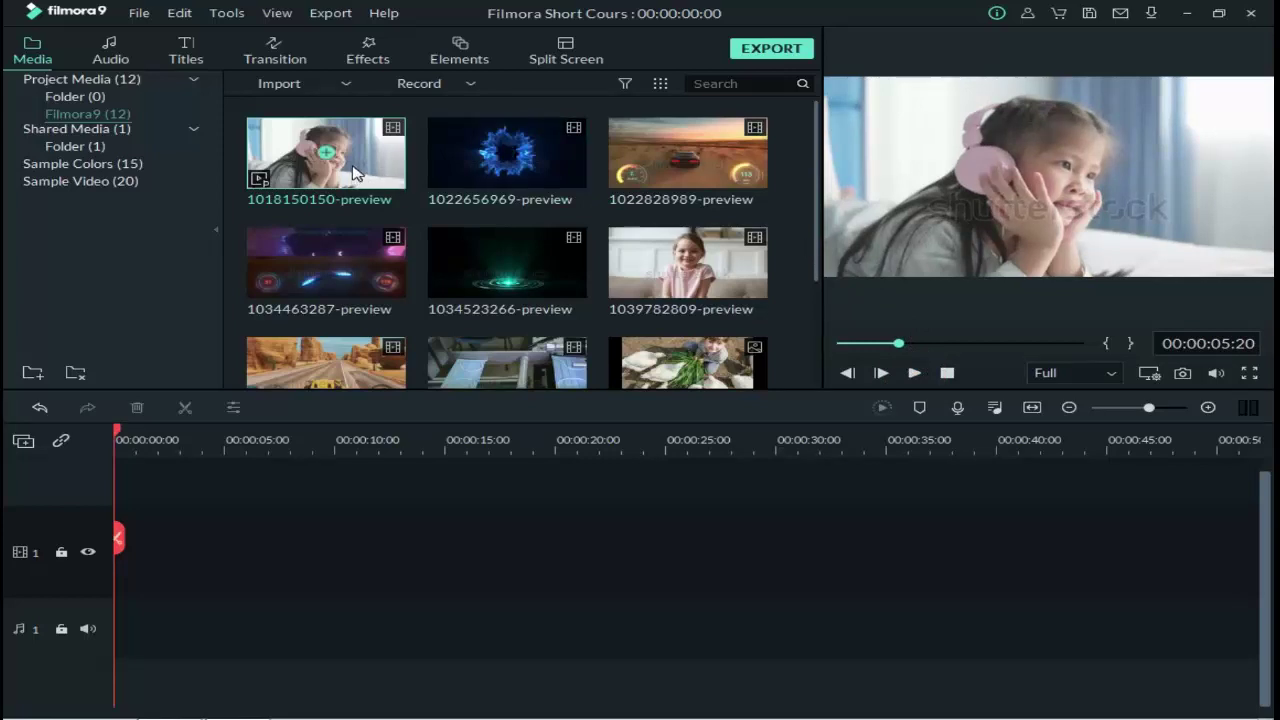
{"action": "left_click_drag", "start_coordinate": [352, 175], "coordinate": [125, 533]}
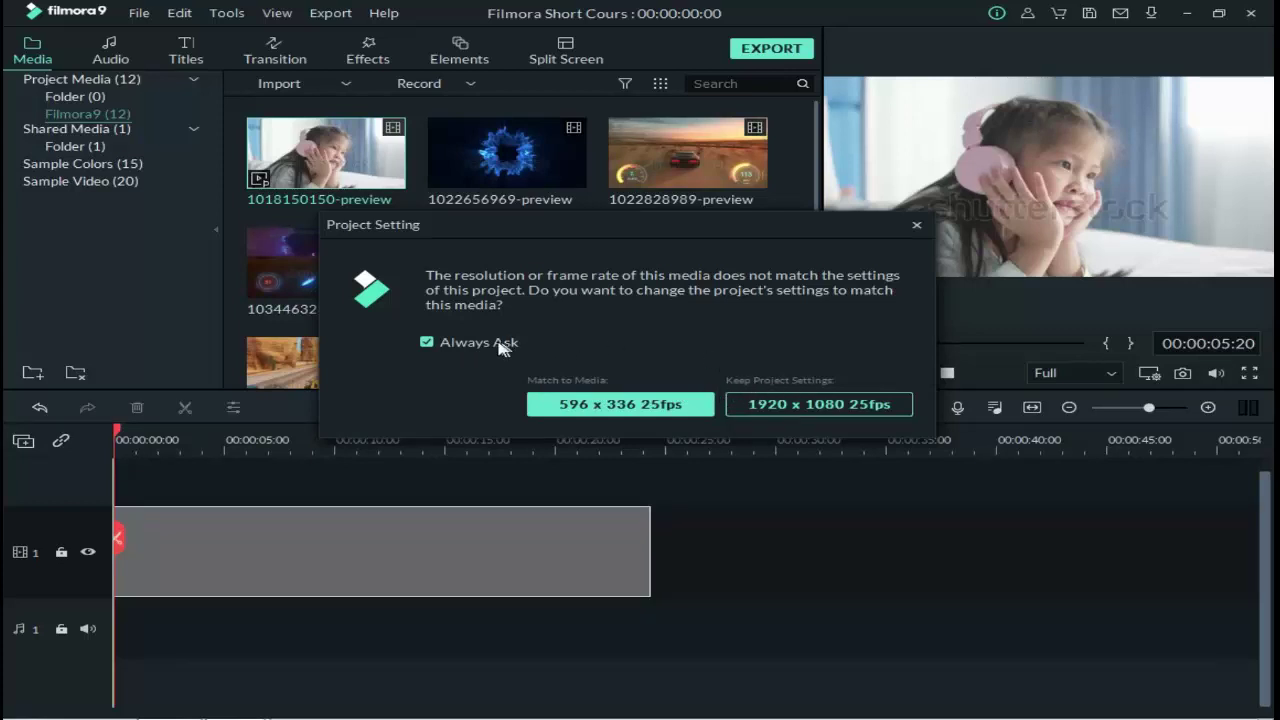
{"action": "left_click", "coordinate": [445, 347]}
{"action": "left_click", "coordinate": [446, 348]}
{"action": "left_click", "coordinate": [427, 343]}
{"action": "left_click", "coordinate": [785, 406]}
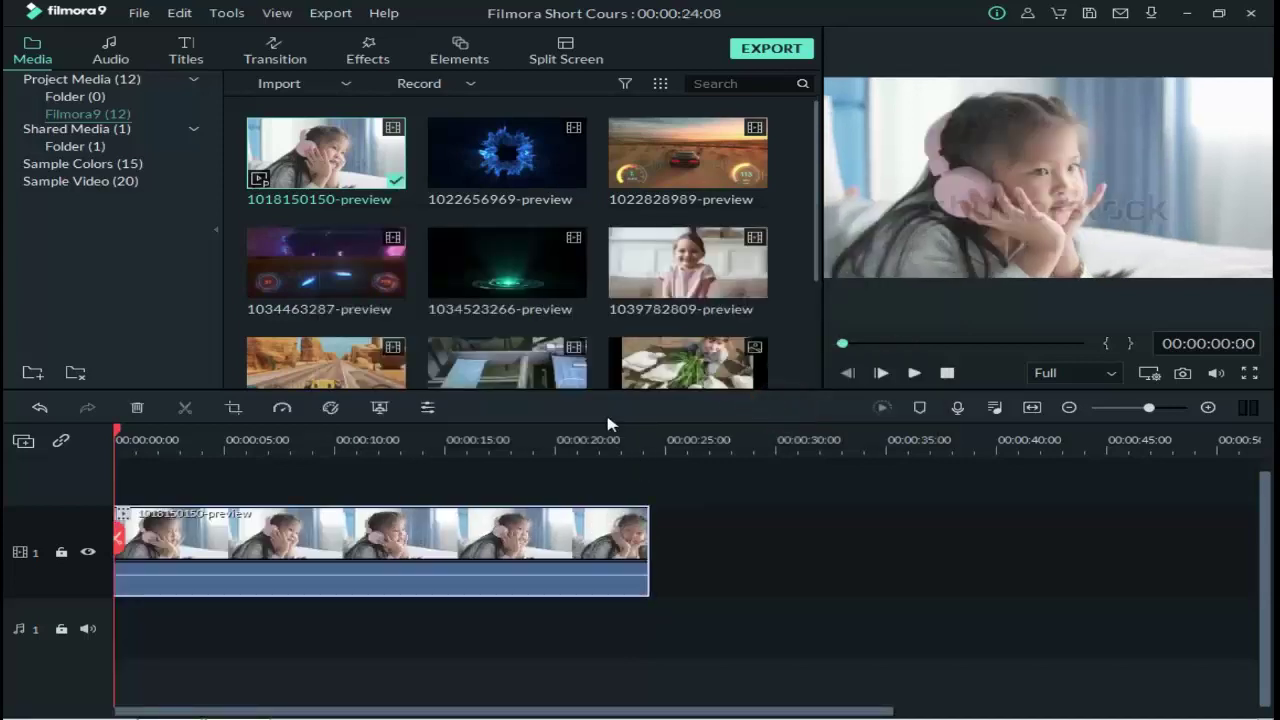
{"action": "left_click_drag", "start_coordinate": [488, 180], "coordinate": [662, 540]}
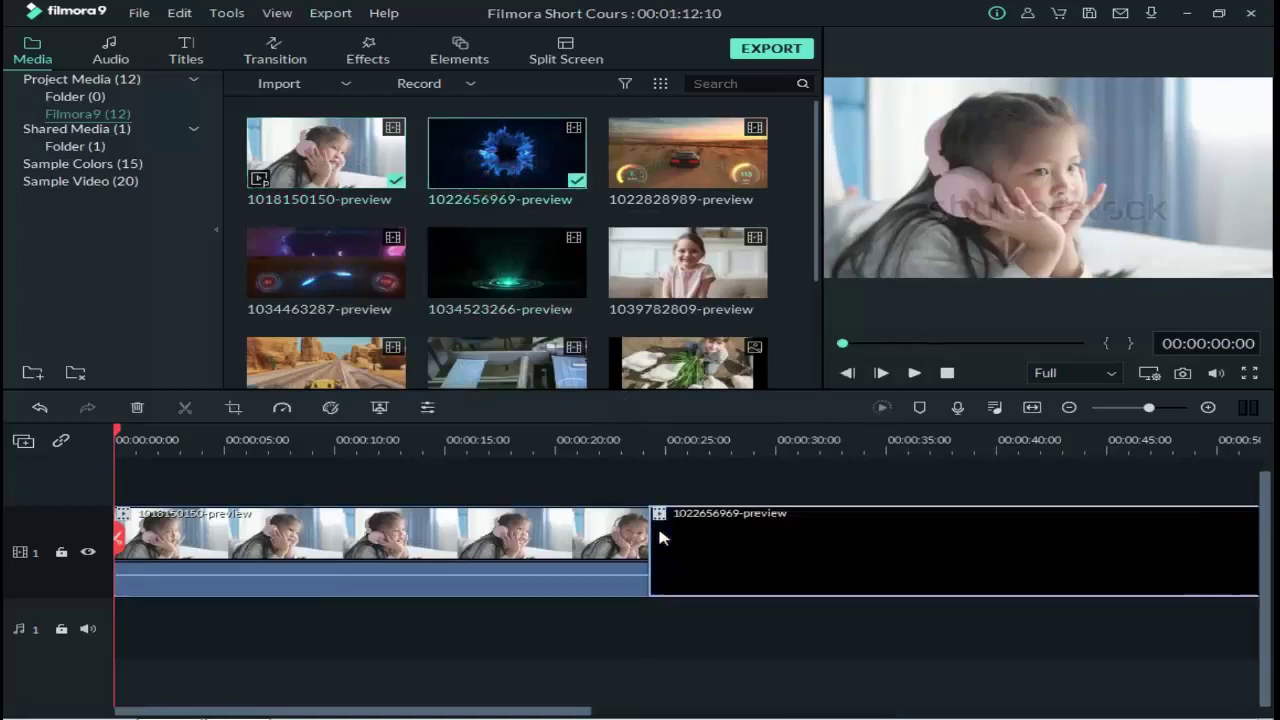
{"action": "left_click_drag", "start_coordinate": [390, 714], "coordinate": [843, 700]}
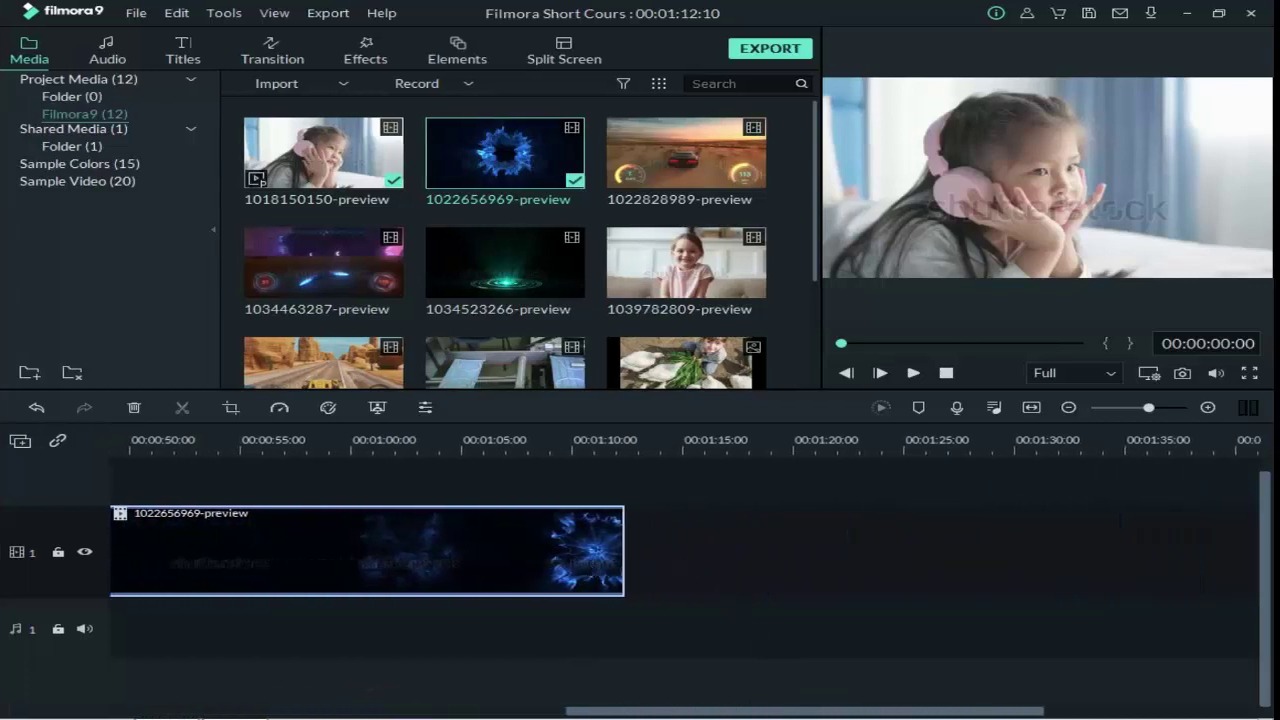
{"action": "key", "text": "Delete"}
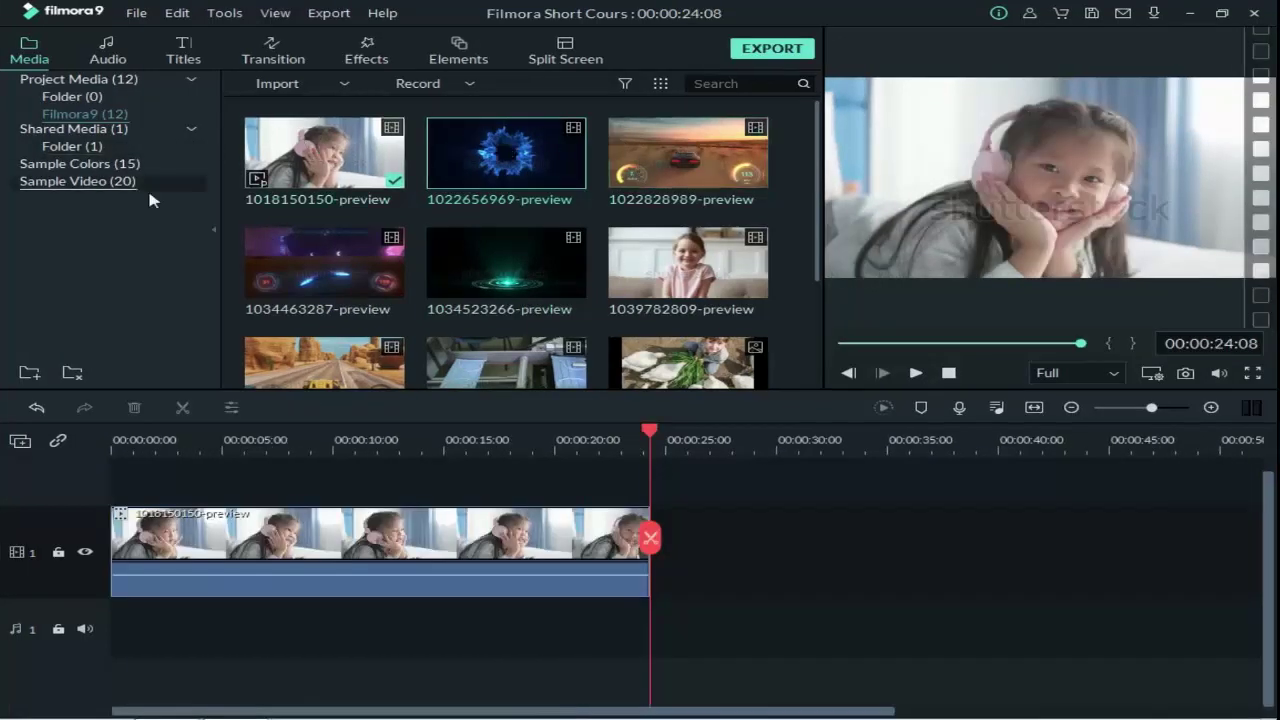
{"action": "mouse_move", "coordinate": [628, 178]}
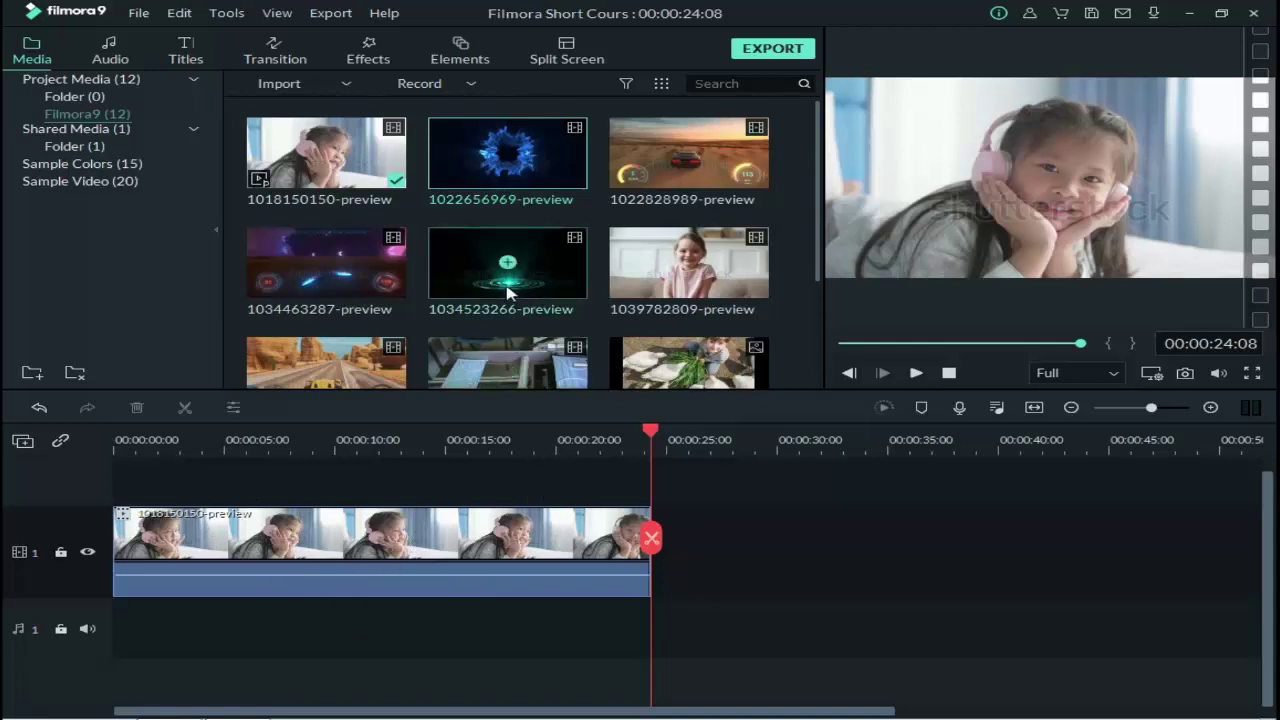
{"action": "double_click", "coordinate": [481, 176]}
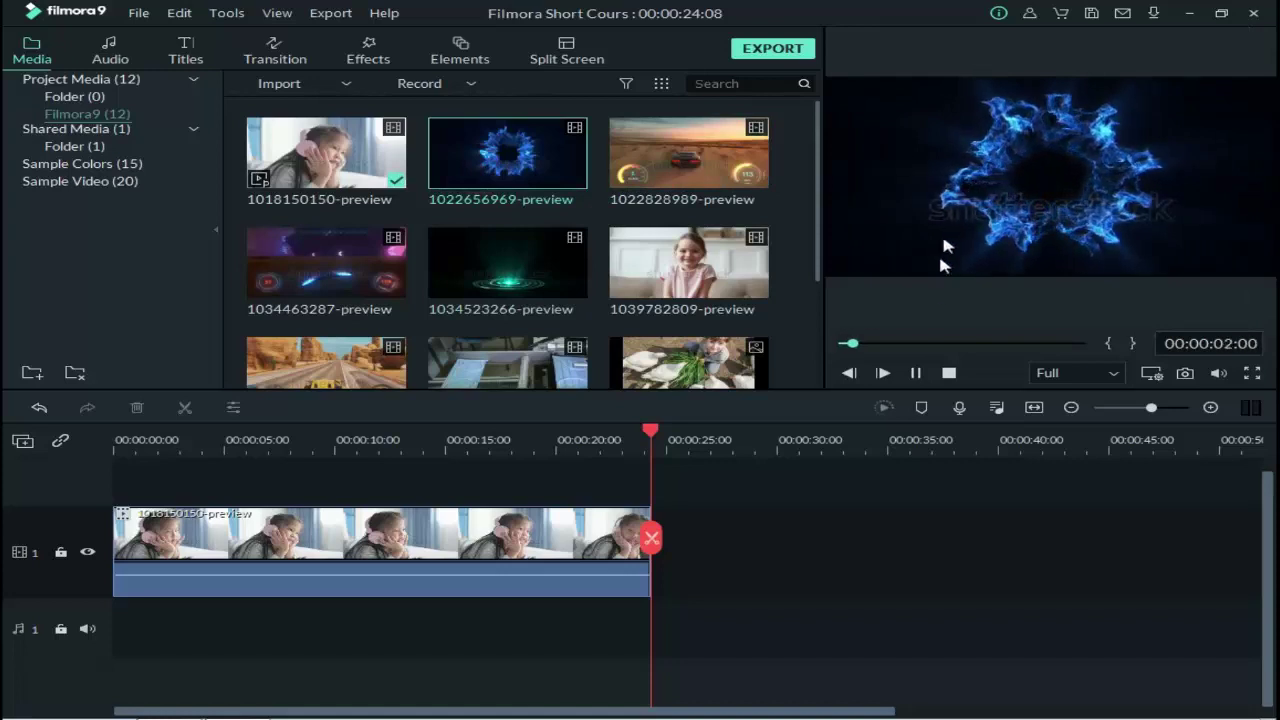
{"action": "left_click", "coordinate": [871, 343]}
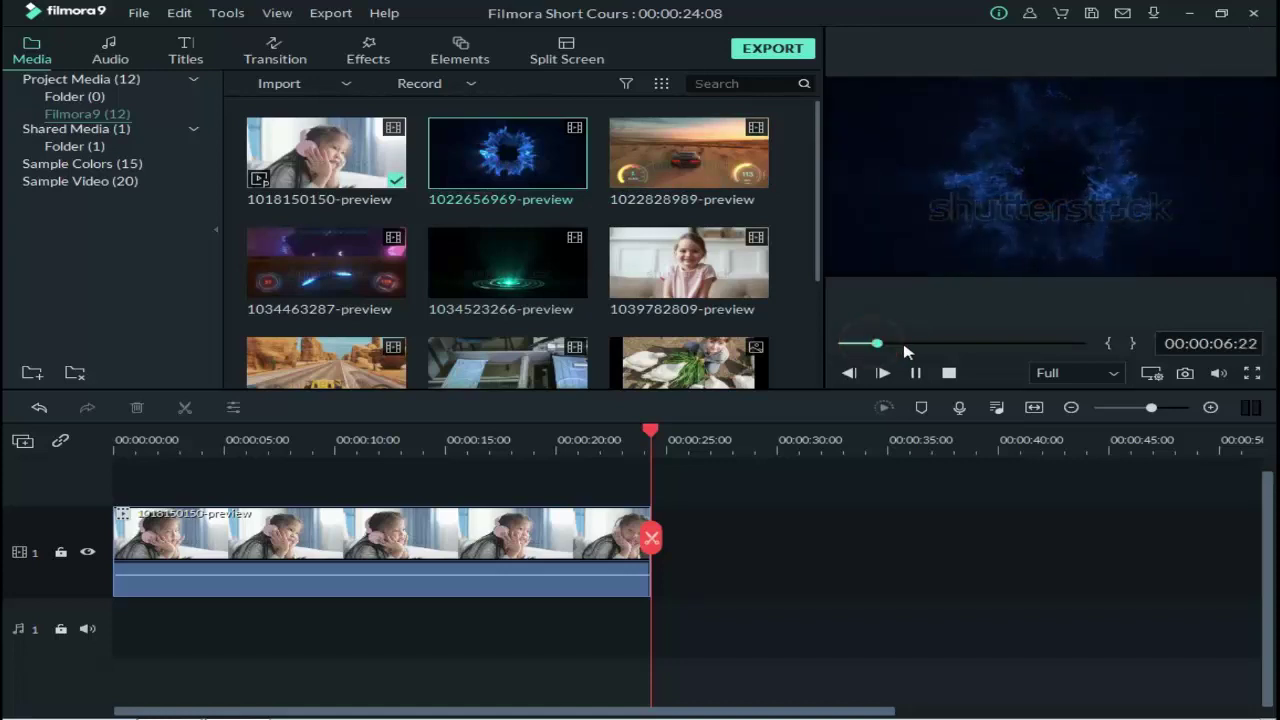
{"action": "mouse_move", "coordinate": [905, 345]}
{"action": "left_mouse_down"}
{"action": "mouse_move", "coordinate": [1068, 348]}
{"action": "mouse_move", "coordinate": [886, 347]}
{"action": "left_mouse_up"}
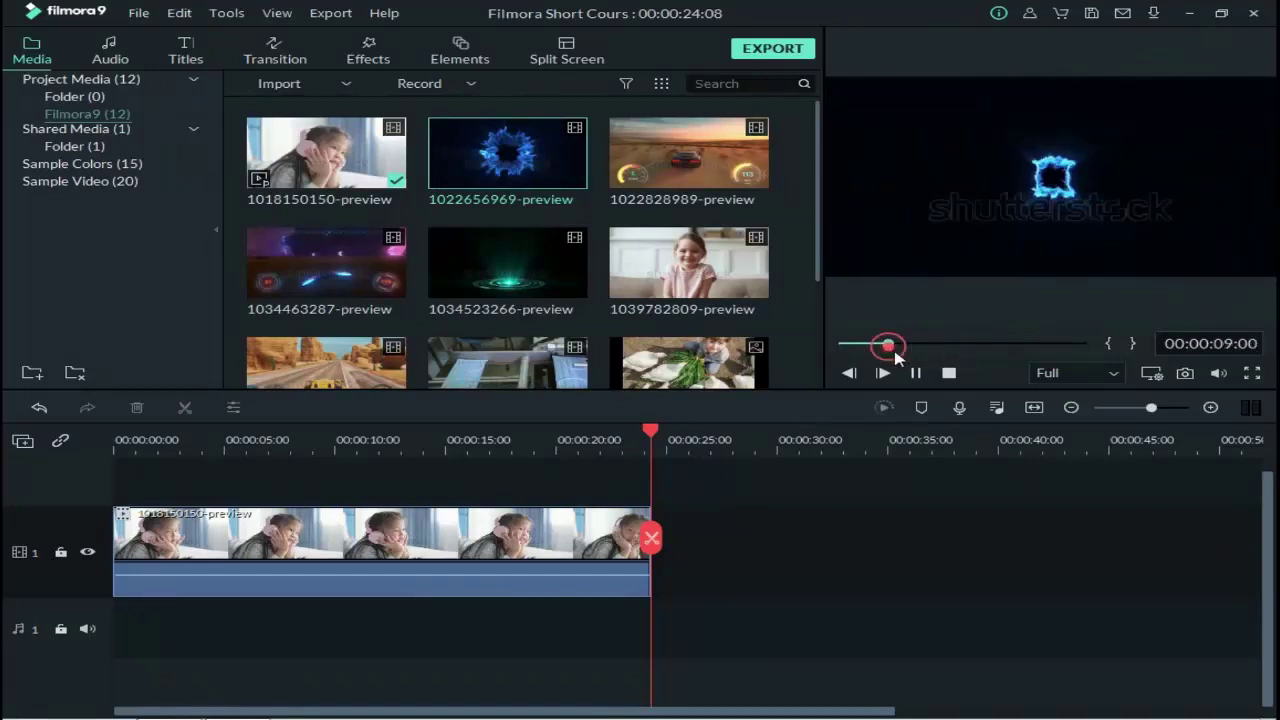
{"action": "left_click", "coordinate": [915, 373]}
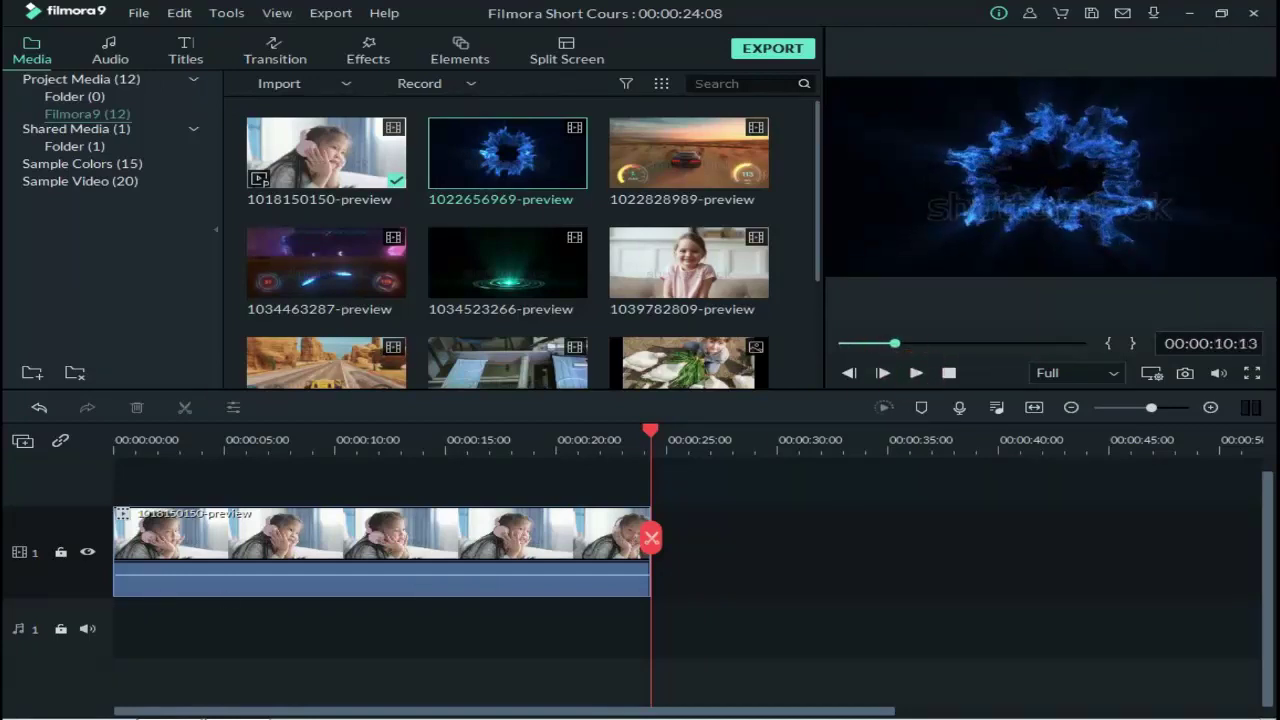
{"action": "mouse_move", "coordinate": [496, 170]}
{"action": "mouse_move", "coordinate": [489, 212]}
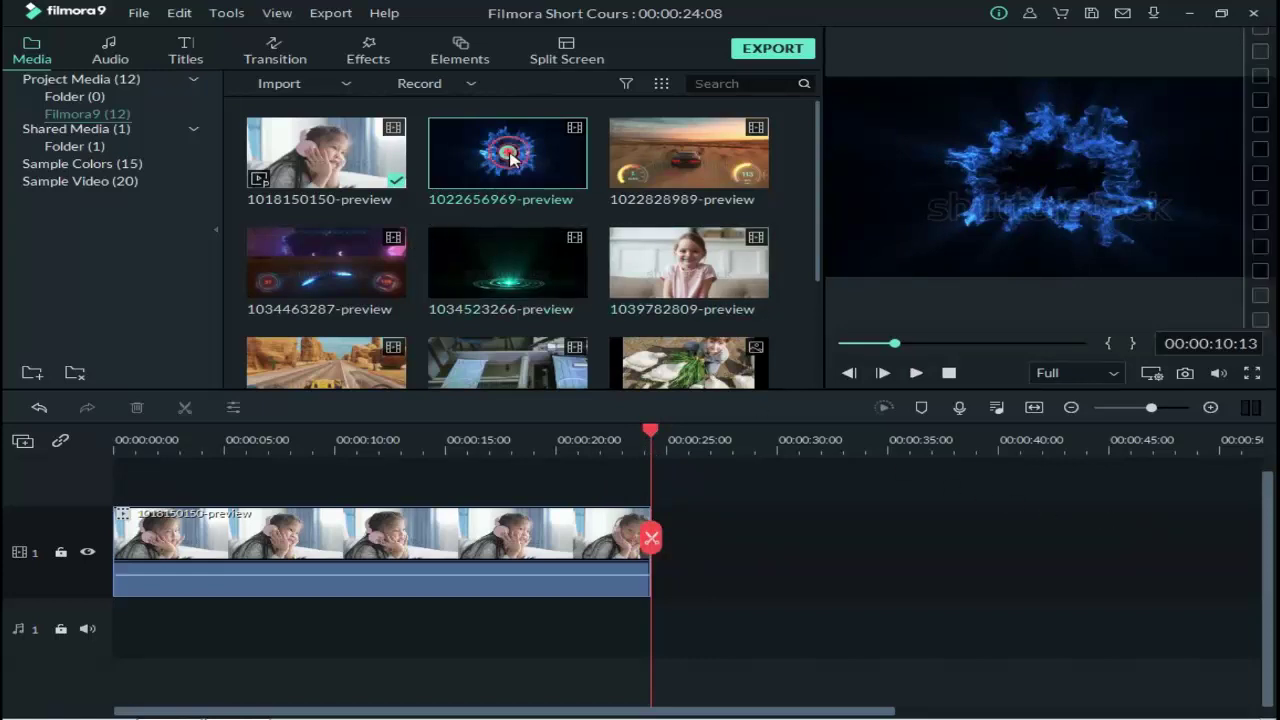
{"action": "left_click", "coordinate": [509, 156]}
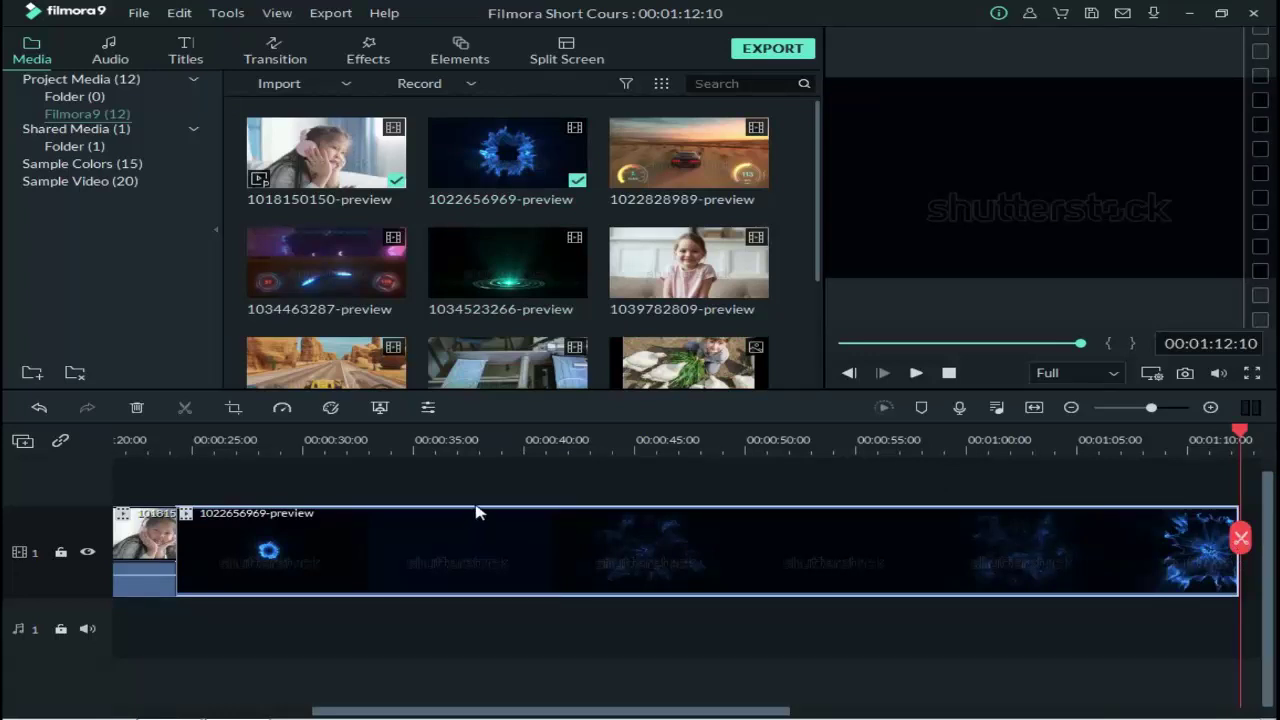
{"action": "left_click_drag", "start_coordinate": [385, 712], "coordinate": [735, 688]}
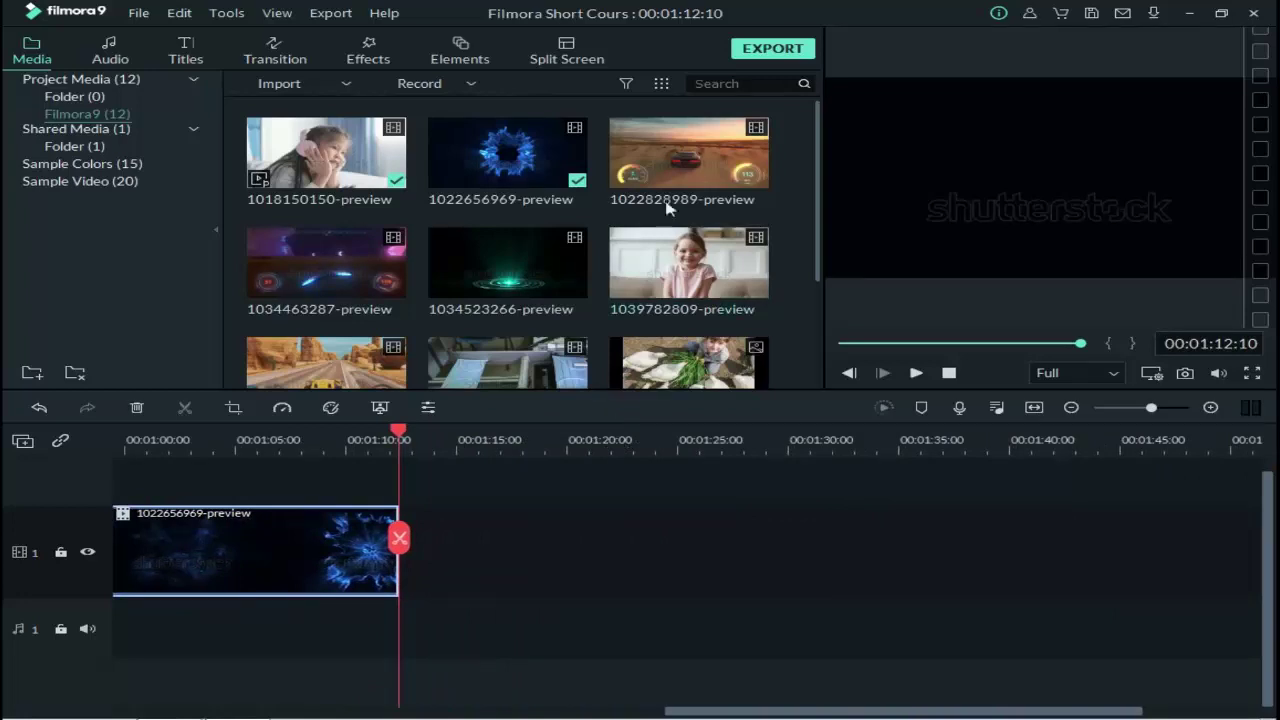
{"action": "mouse_move", "coordinate": [680, 165]}
{"action": "left_click_drag", "start_coordinate": [714, 177], "coordinate": [632, 548]}
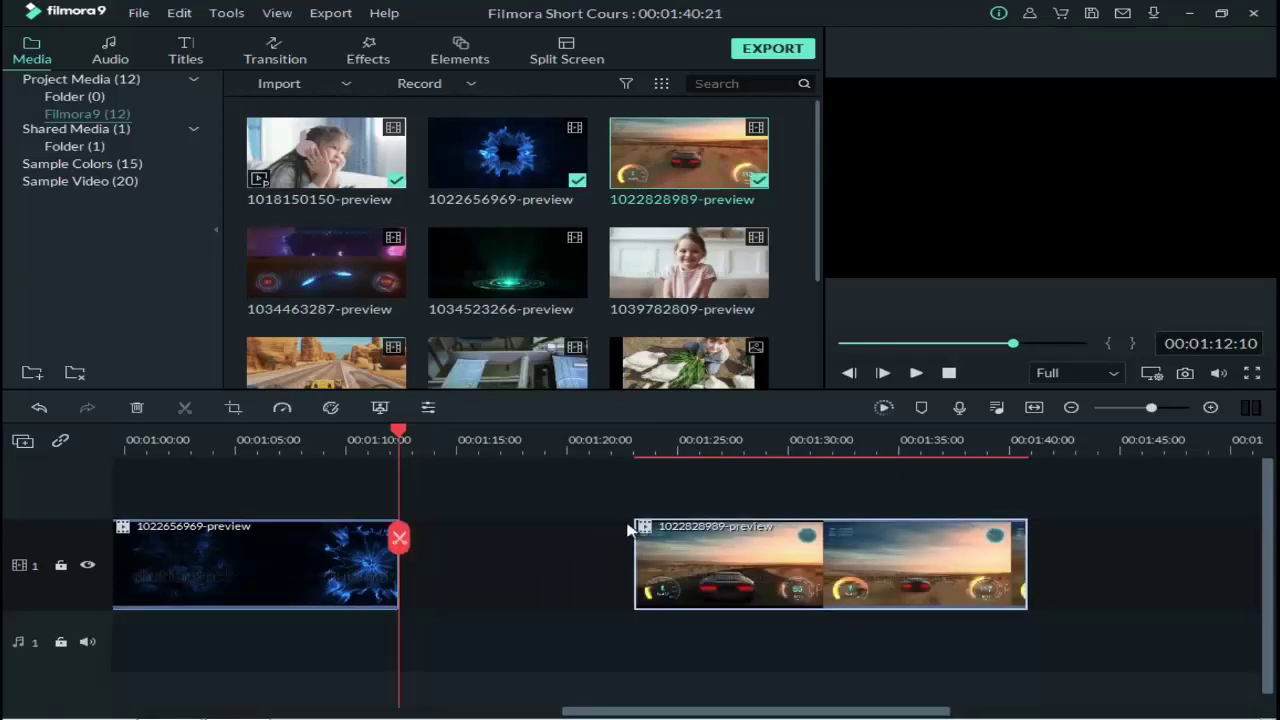
{"action": "left_click_drag", "start_coordinate": [712, 550], "coordinate": [487, 560]}
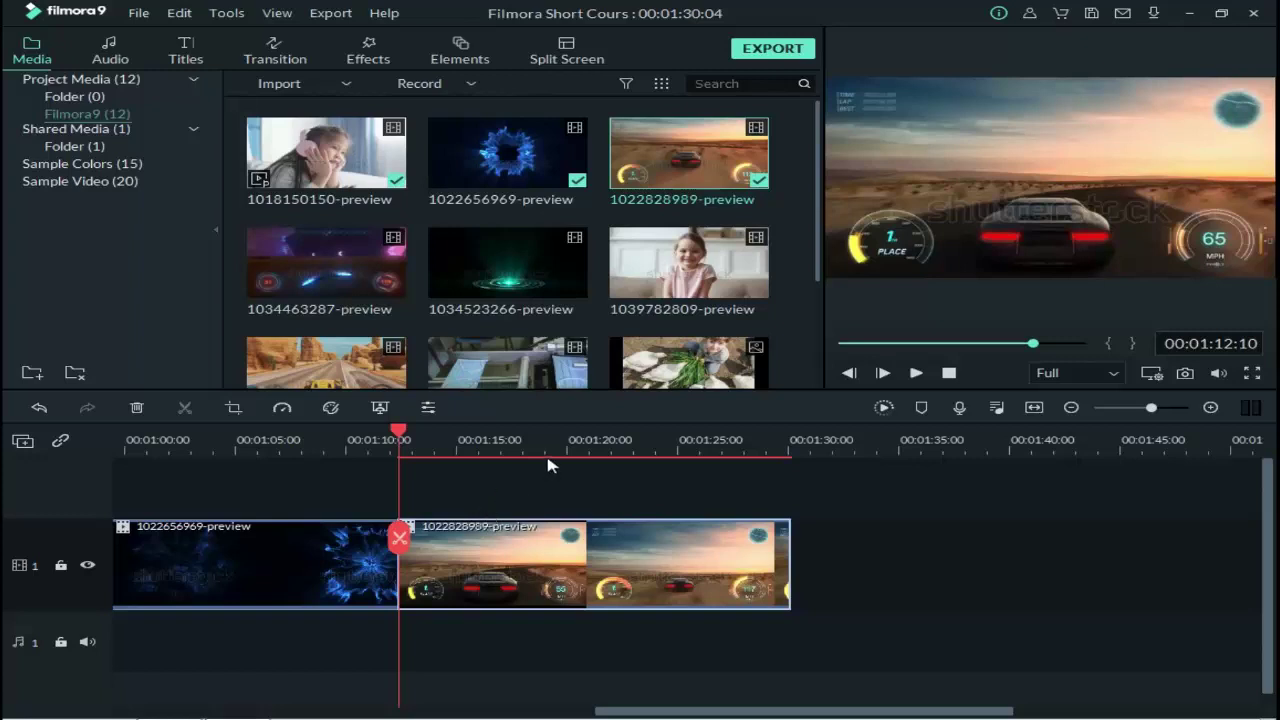
{"action": "double_click", "coordinate": [680, 176]}
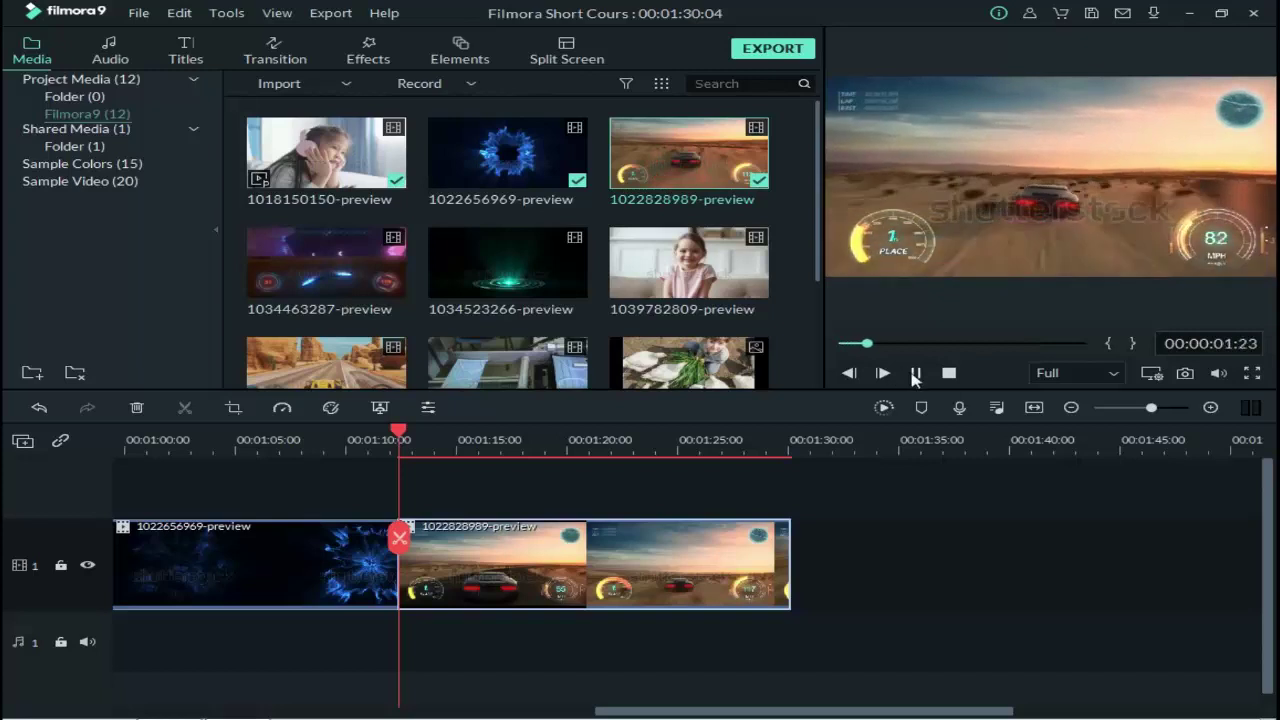
{"action": "left_click", "coordinate": [914, 373]}
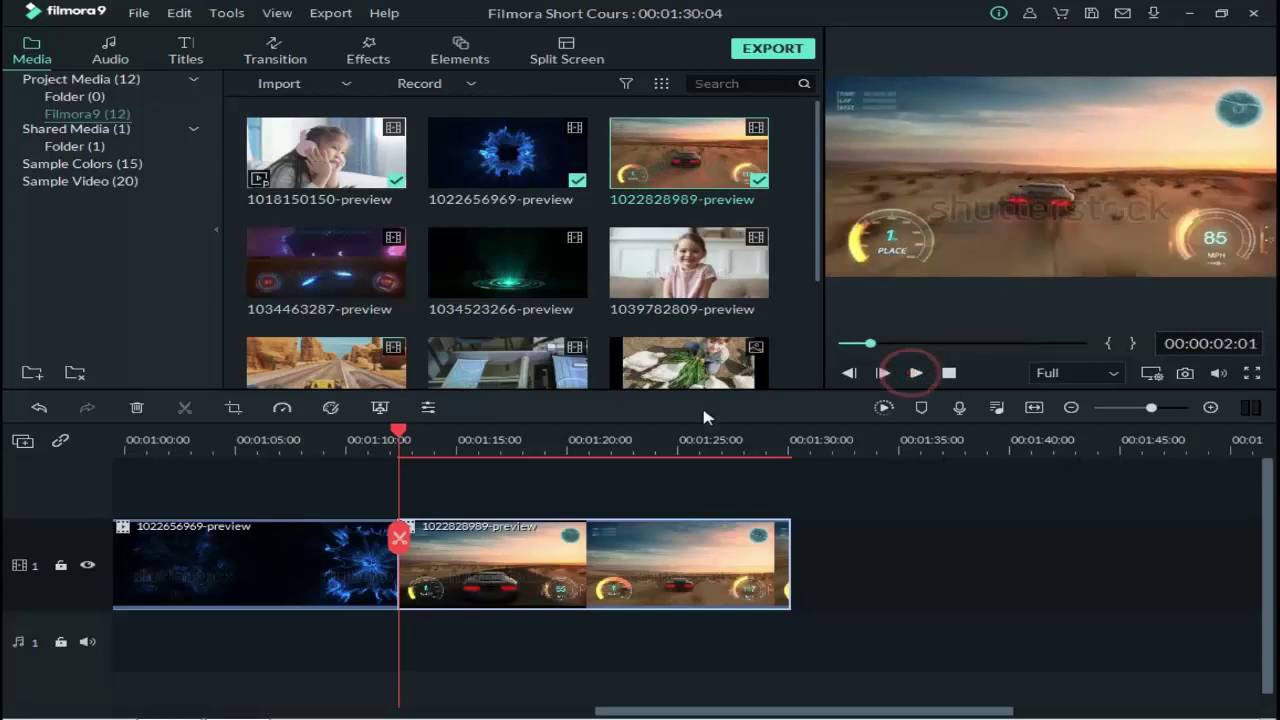
{"action": "left_click", "coordinate": [399, 440]}
{"action": "left_click", "coordinate": [915, 373]}
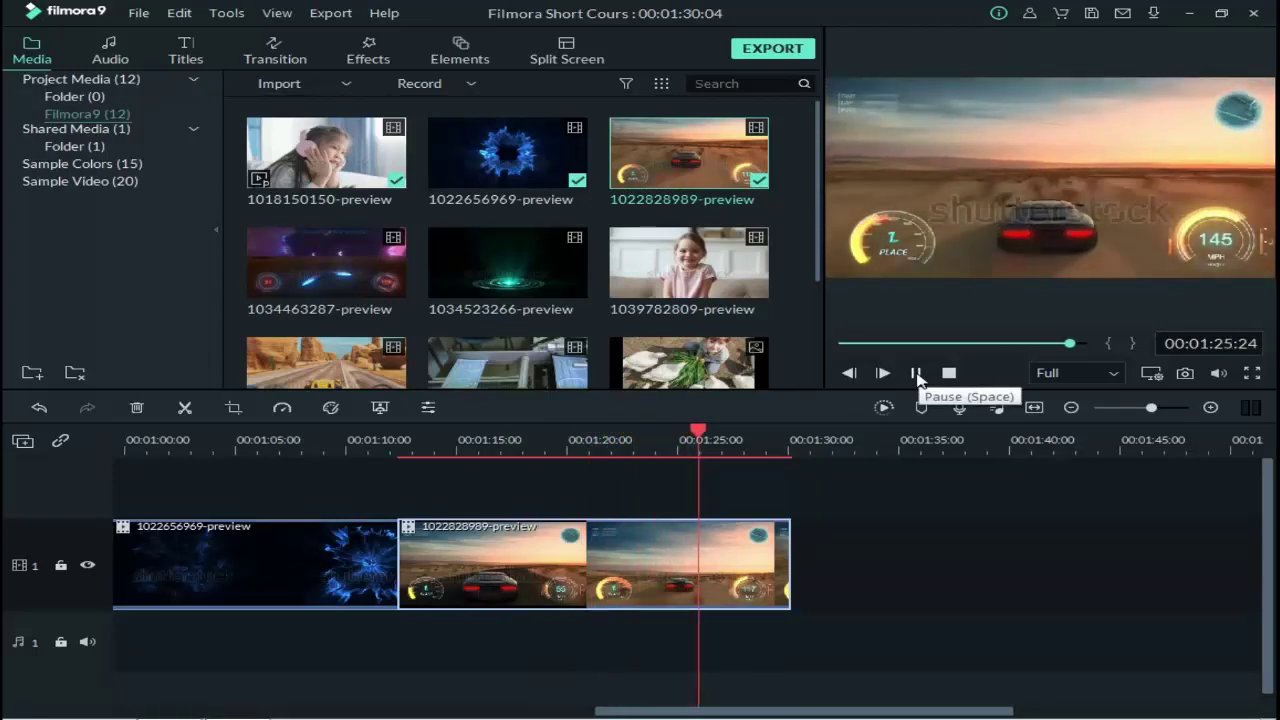
{"action": "left_click", "coordinate": [916, 375]}
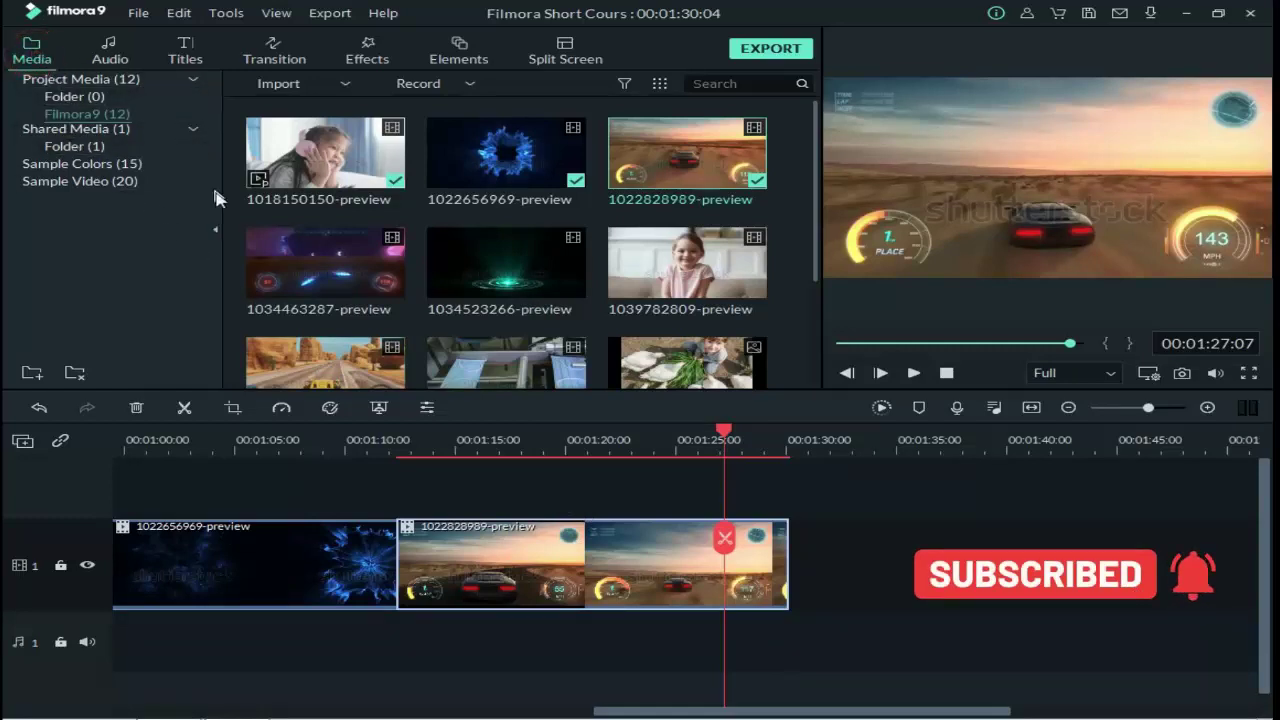
- Hide the media folder list, look through the project's media thumbnails, and show the folder list again
{"action": "left_click", "coordinate": [215, 229]}
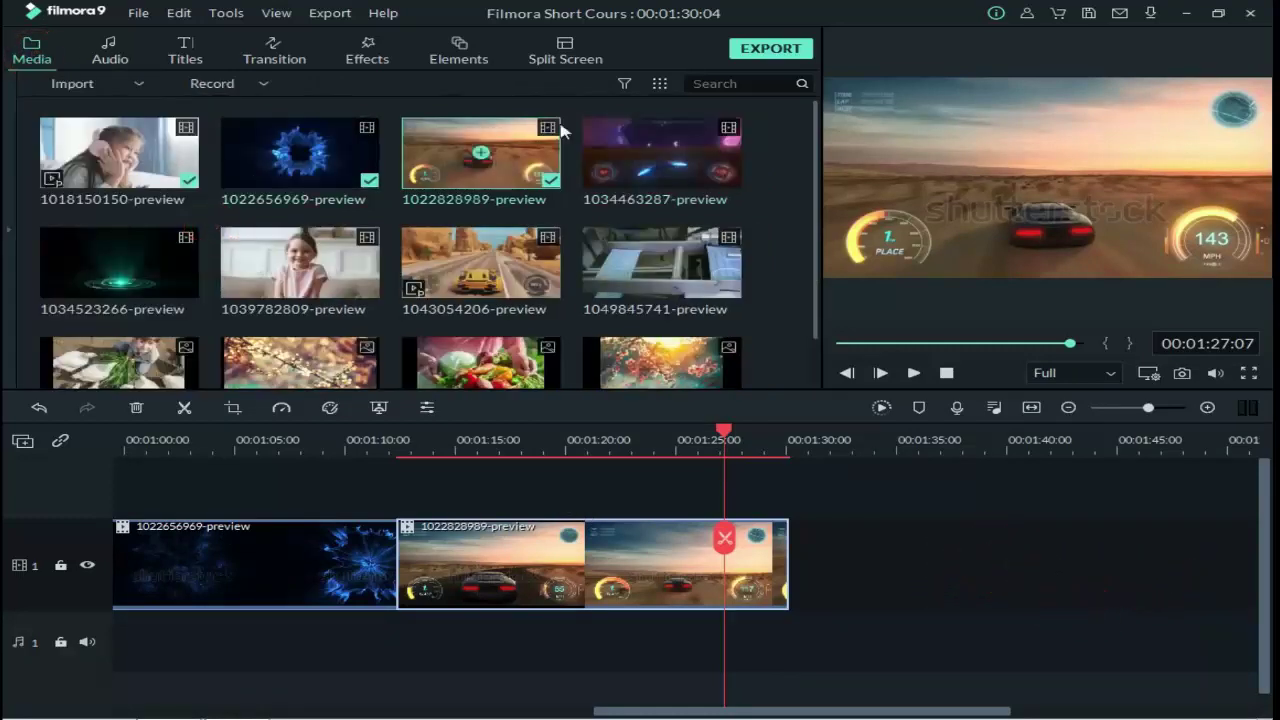
{"action": "mouse_move", "coordinate": [812, 155]}
{"action": "left_mouse_down"}
{"action": "mouse_move", "coordinate": [814, 214]}
{"action": "mouse_move", "coordinate": [815, 150]}
{"action": "left_mouse_up"}
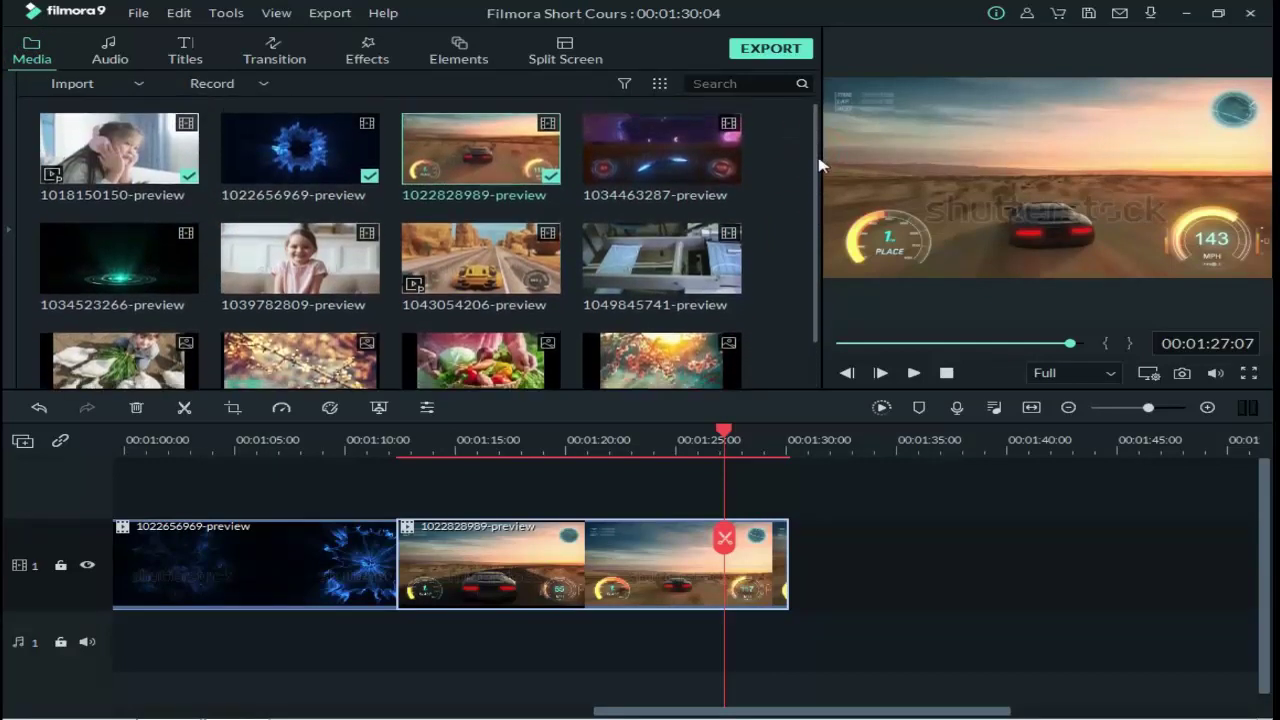
{"action": "scroll", "coordinate": [480, 200], "scroll_direction": "down", "scroll_amount": 1}
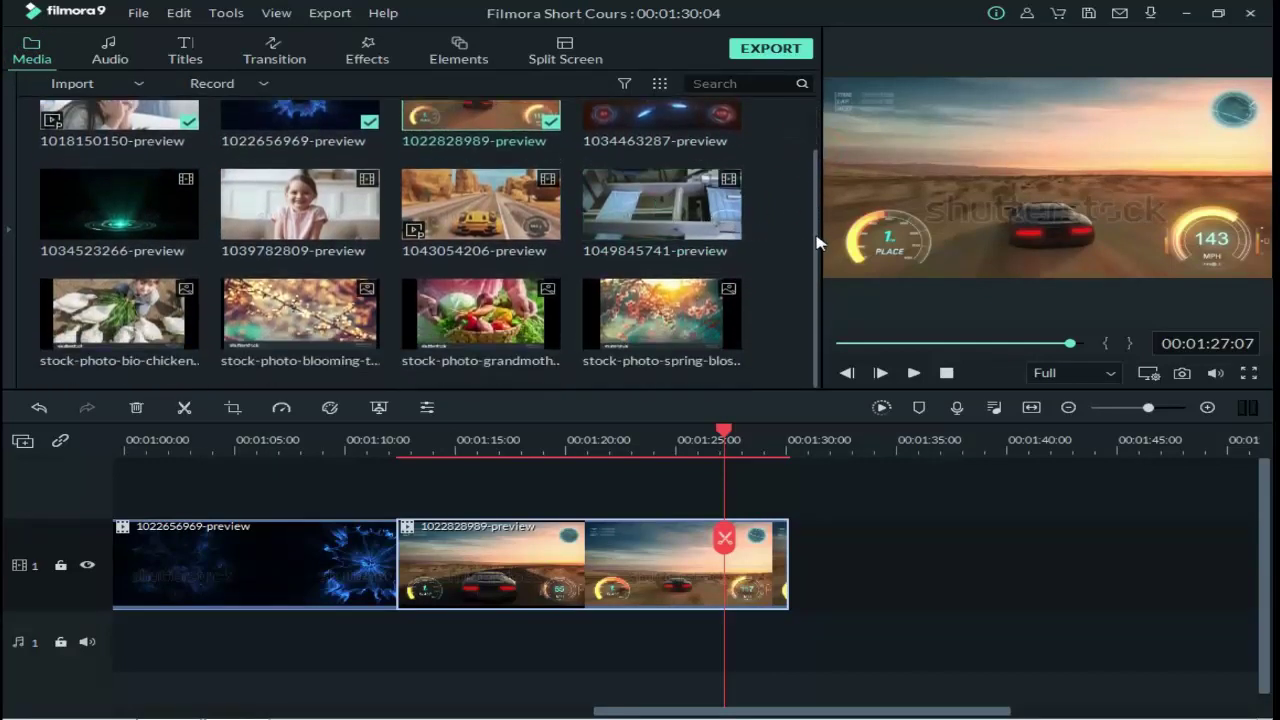
{"action": "left_click_drag", "start_coordinate": [817, 242], "coordinate": [811, 183]}
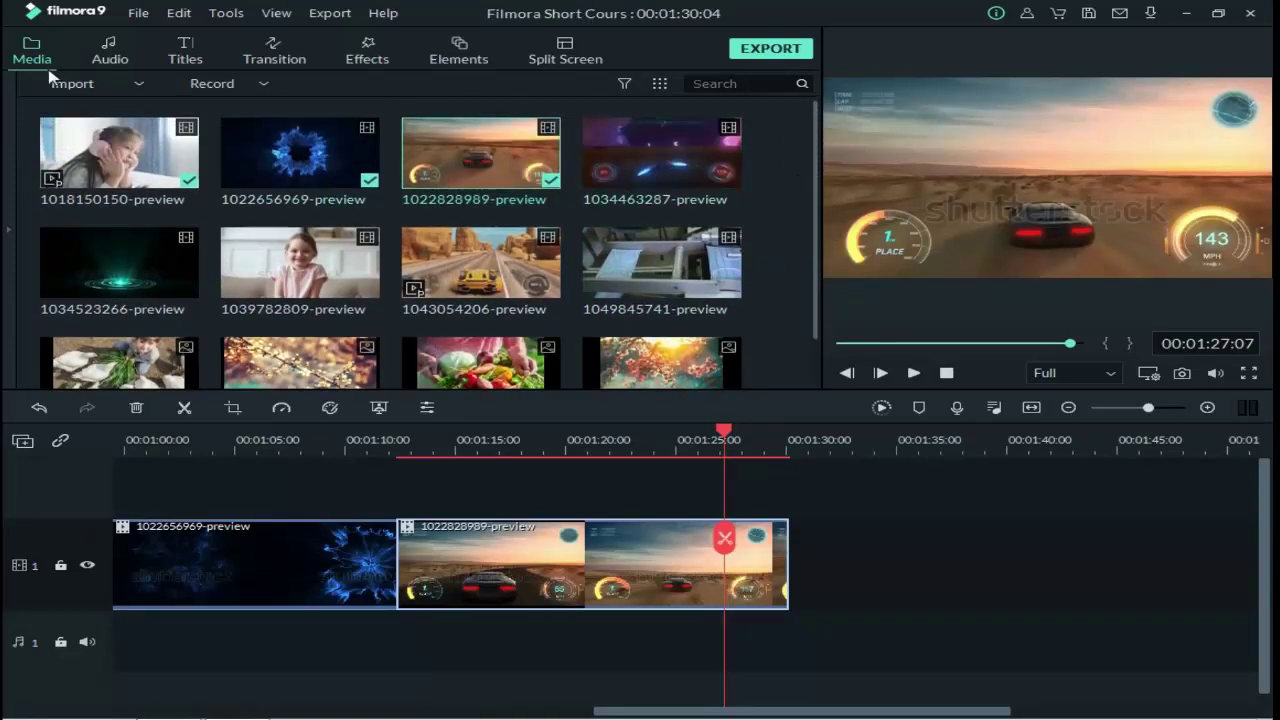
{"action": "left_click", "coordinate": [10, 232]}
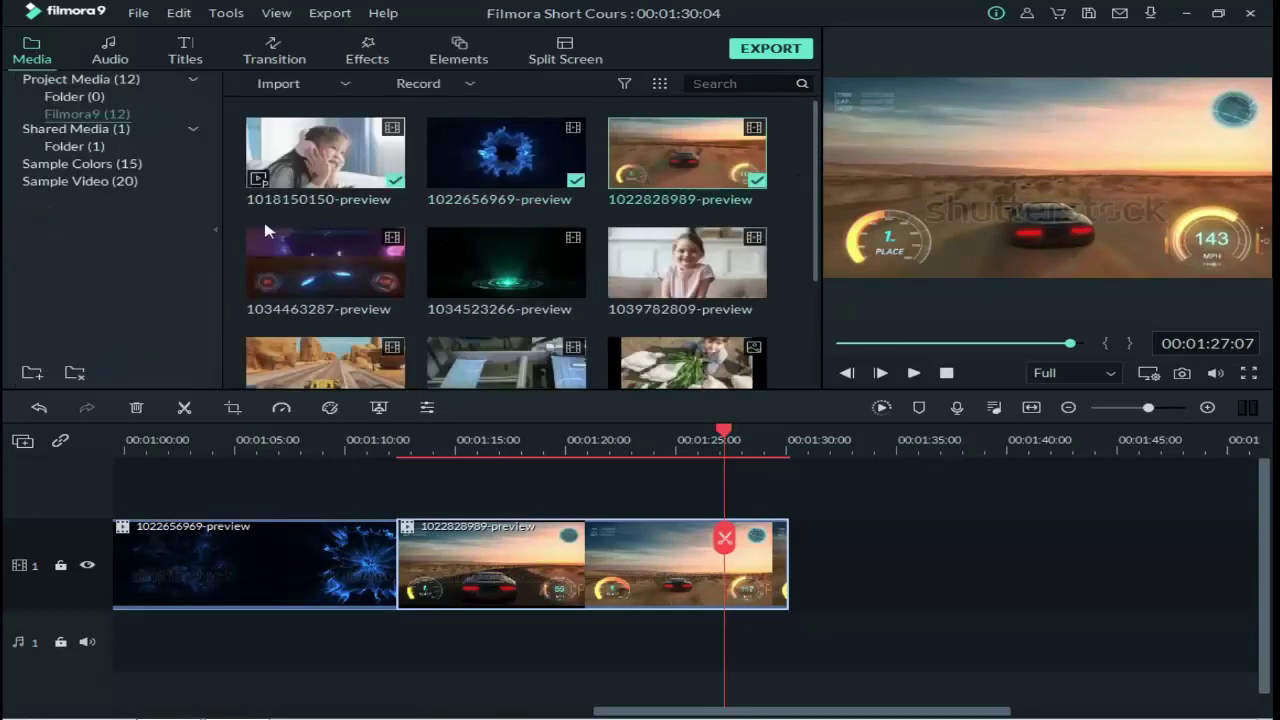
{"action": "left_click", "coordinate": [185, 230]}
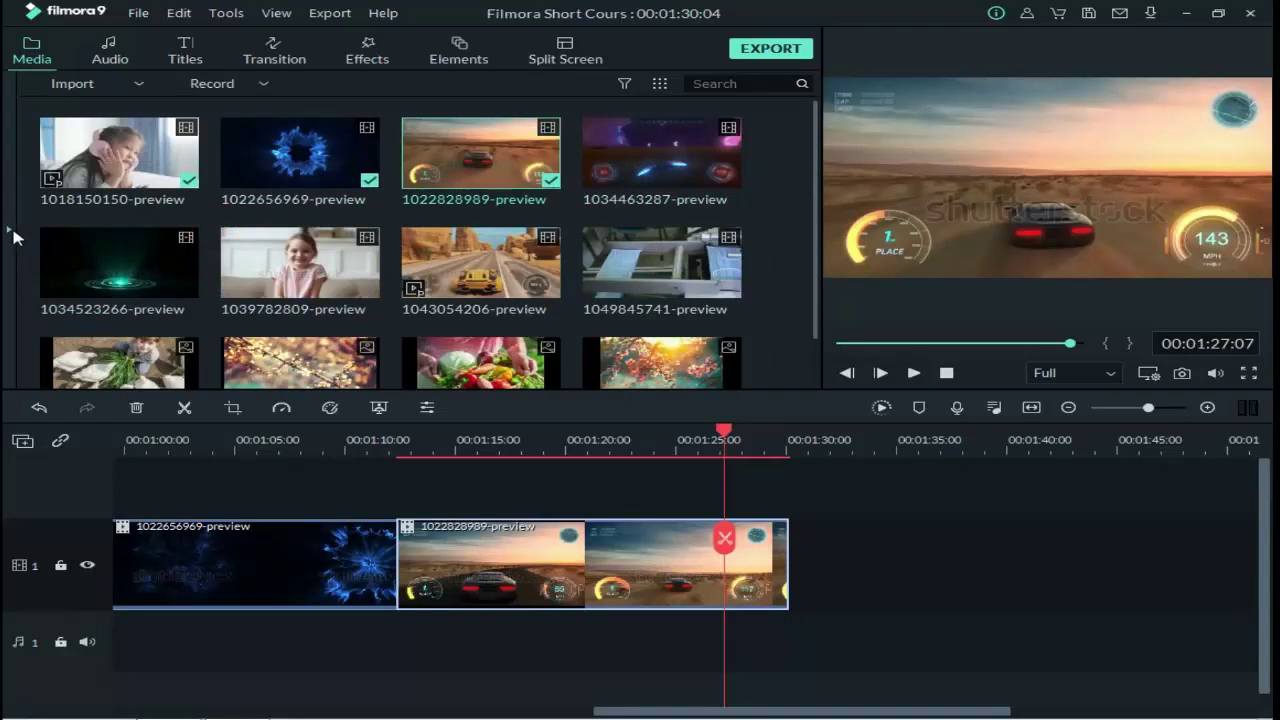
{"action": "left_click", "coordinate": [12, 234]}
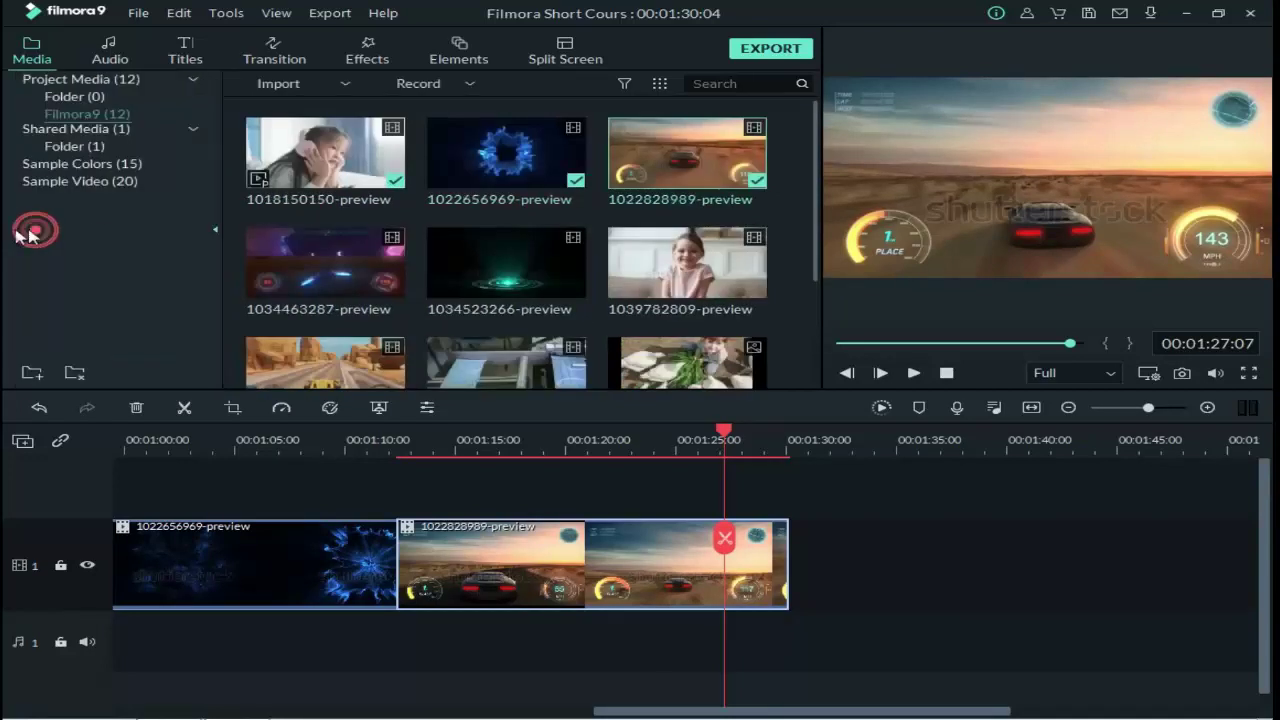
- Look through the Audio, Titles, Transition, Effects, Elements and Split Screen libraries
{"action": "left_click", "coordinate": [114, 60]}
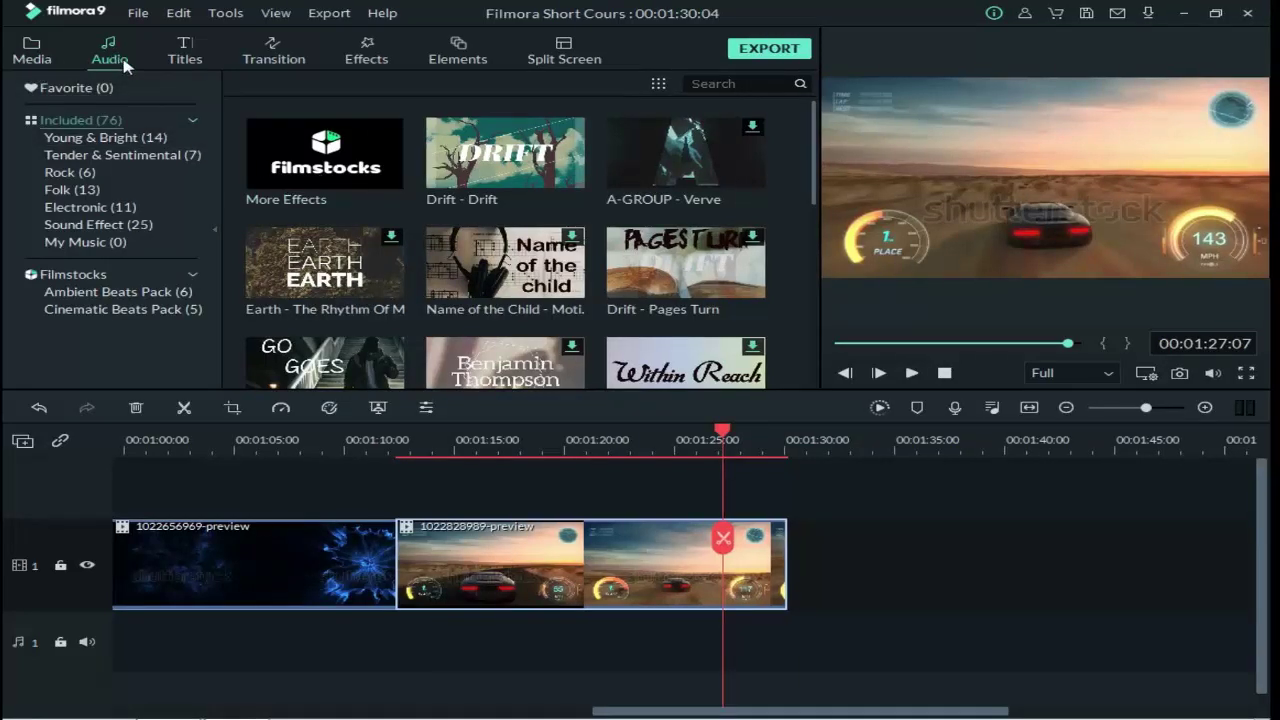
{"action": "left_click", "coordinate": [184, 50]}
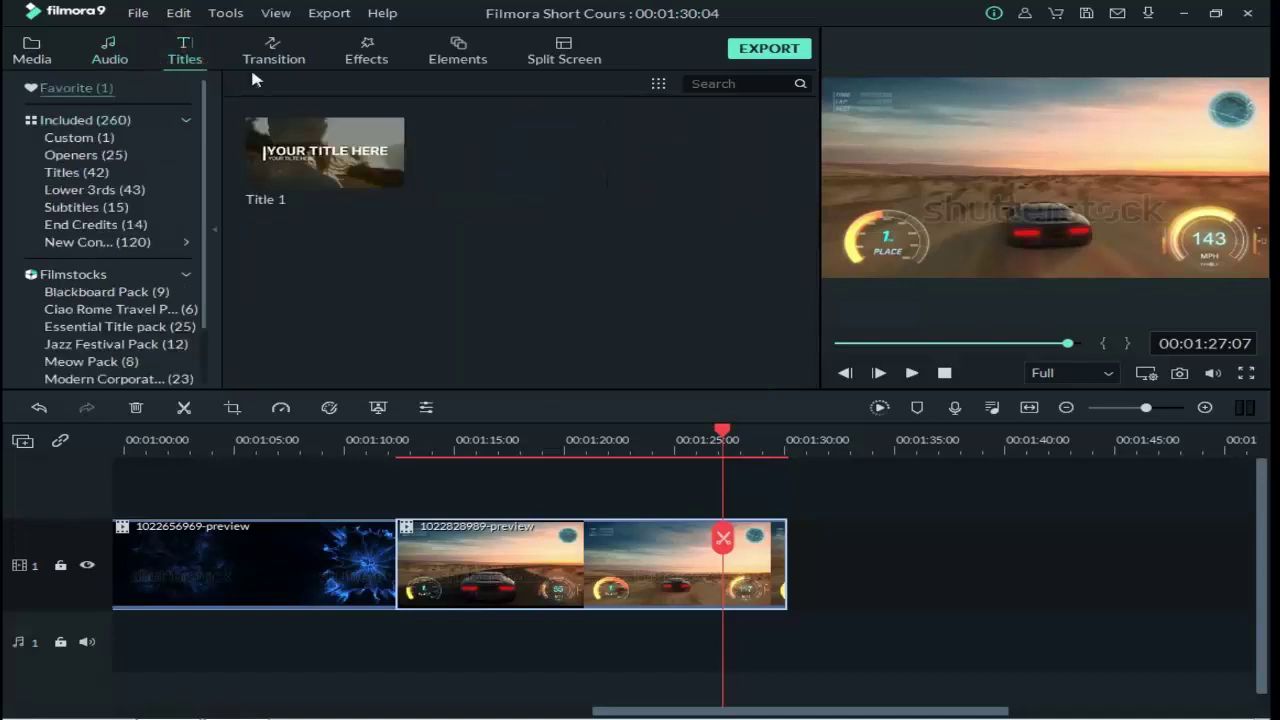
{"action": "left_click", "coordinate": [273, 60]}
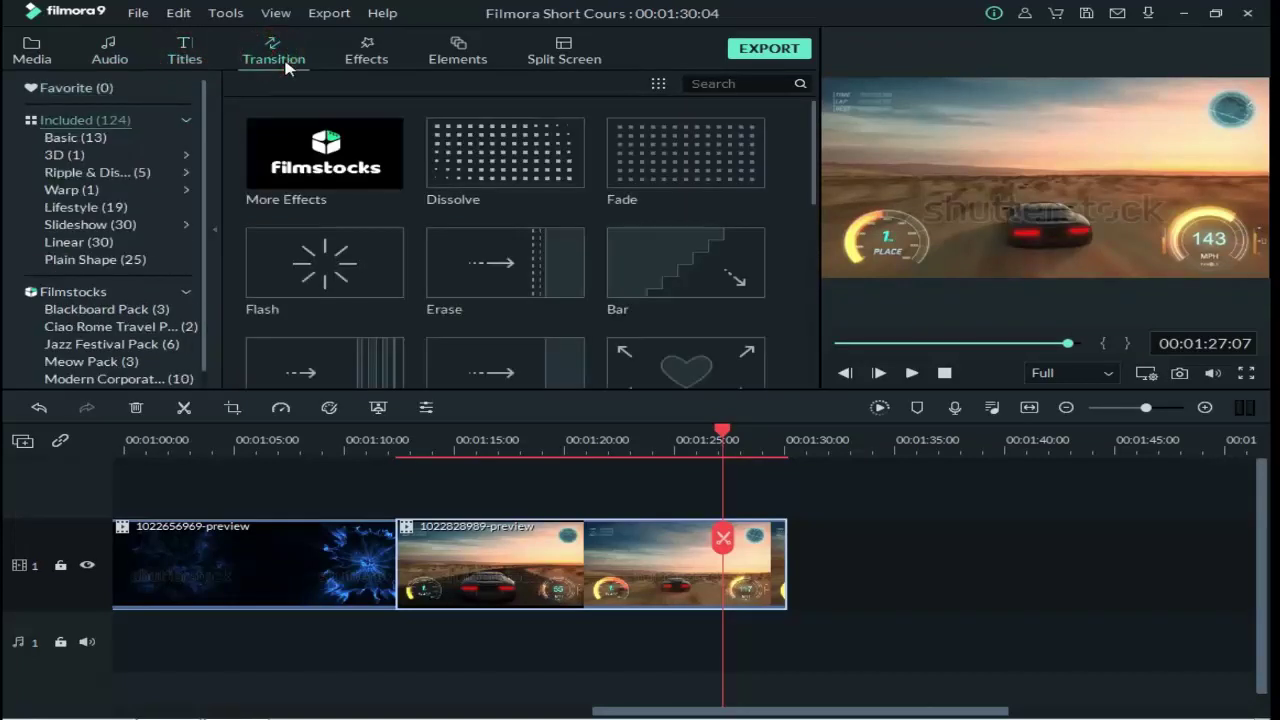
{"action": "left_click", "coordinate": [363, 58]}
{"action": "left_click", "coordinate": [463, 60]}
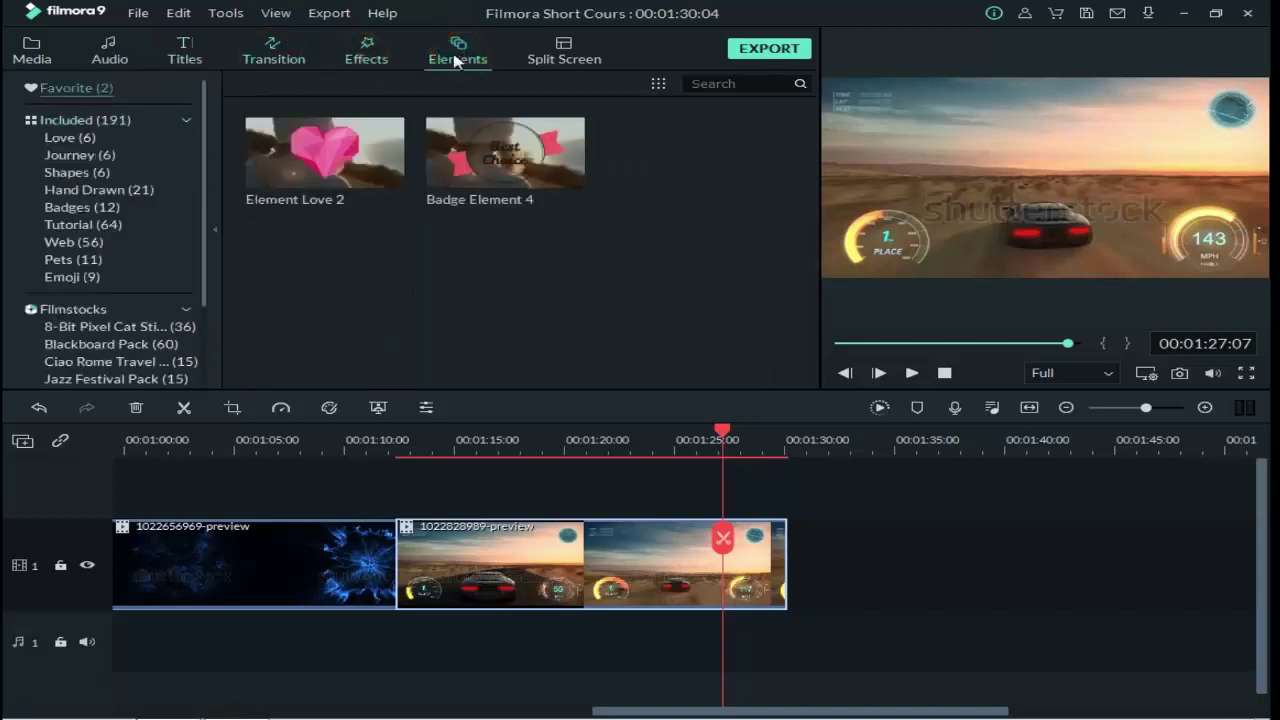
{"action": "left_click", "coordinate": [567, 64]}
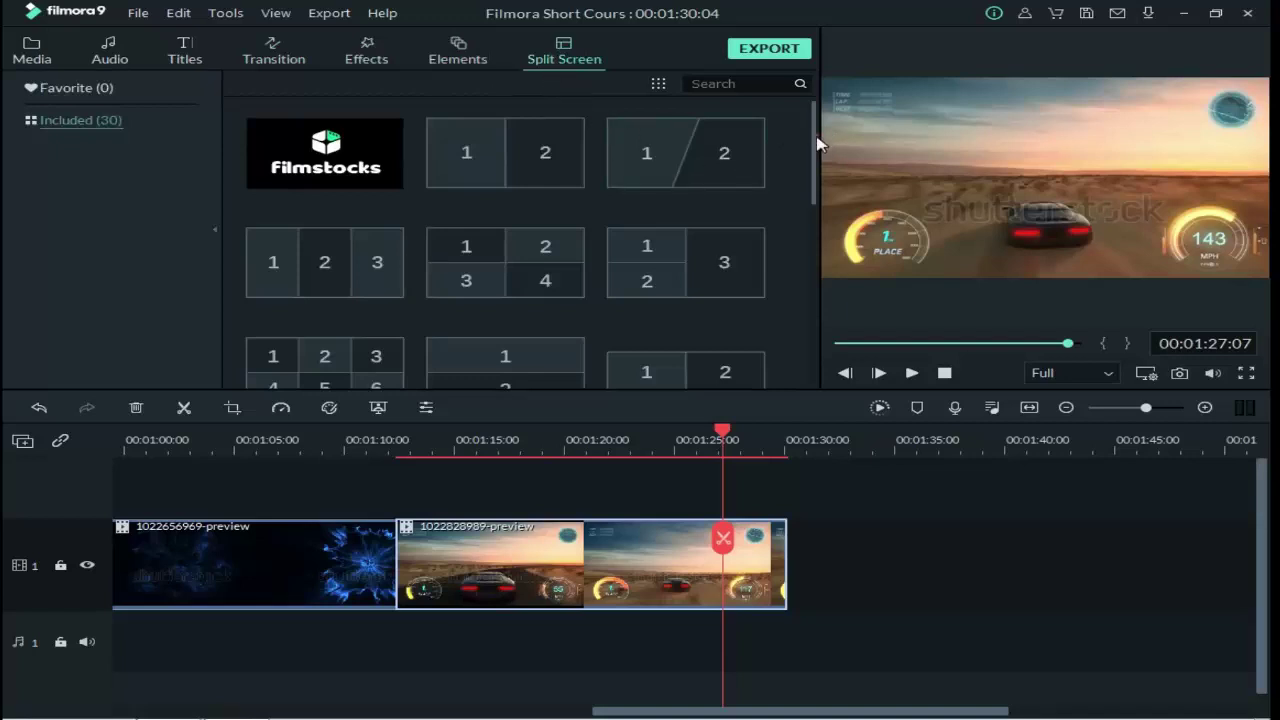
{"action": "mouse_move", "coordinate": [814, 130]}
{"action": "left_mouse_down"}
{"action": "mouse_move", "coordinate": [815, 228]}
{"action": "mouse_move", "coordinate": [794, 277]}
{"action": "mouse_move", "coordinate": [805, 335]}
{"action": "mouse_move", "coordinate": [830, 132]}
{"action": "left_mouse_up"}
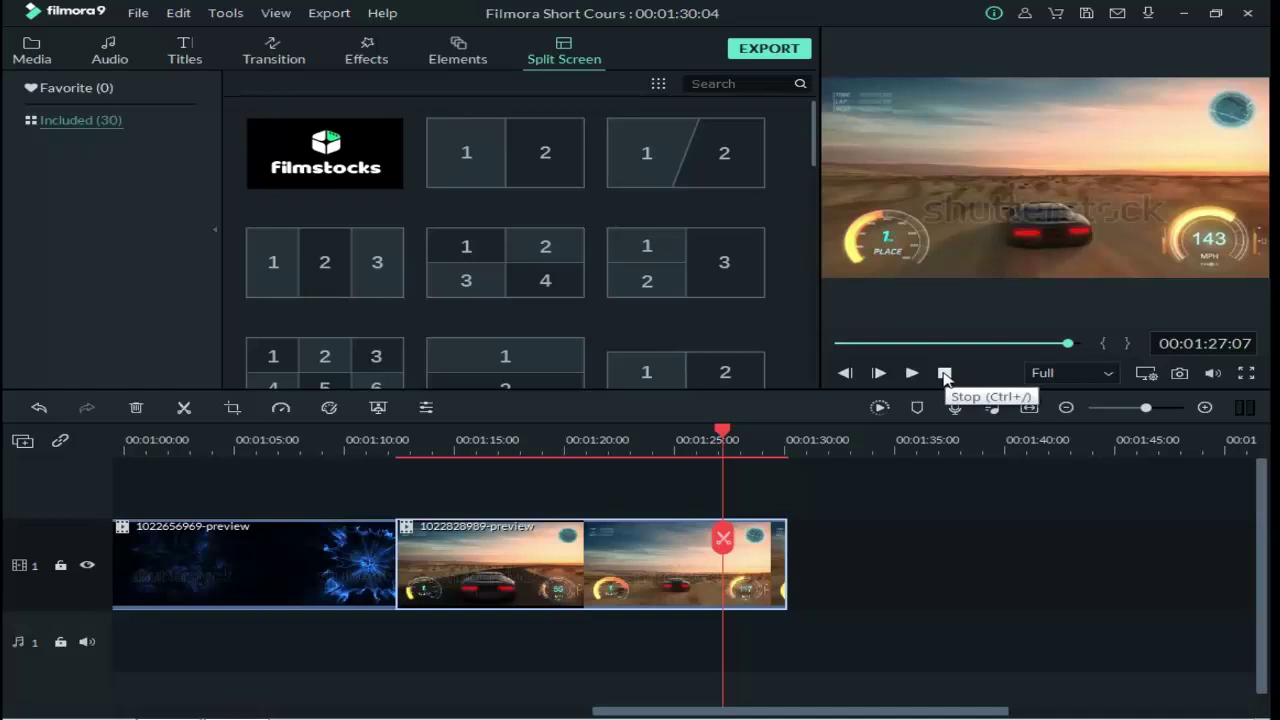
- Inspect the preview quality options, view the current frame in full screen and return to the normal layout
{"action": "left_click", "coordinate": [1070, 372]}
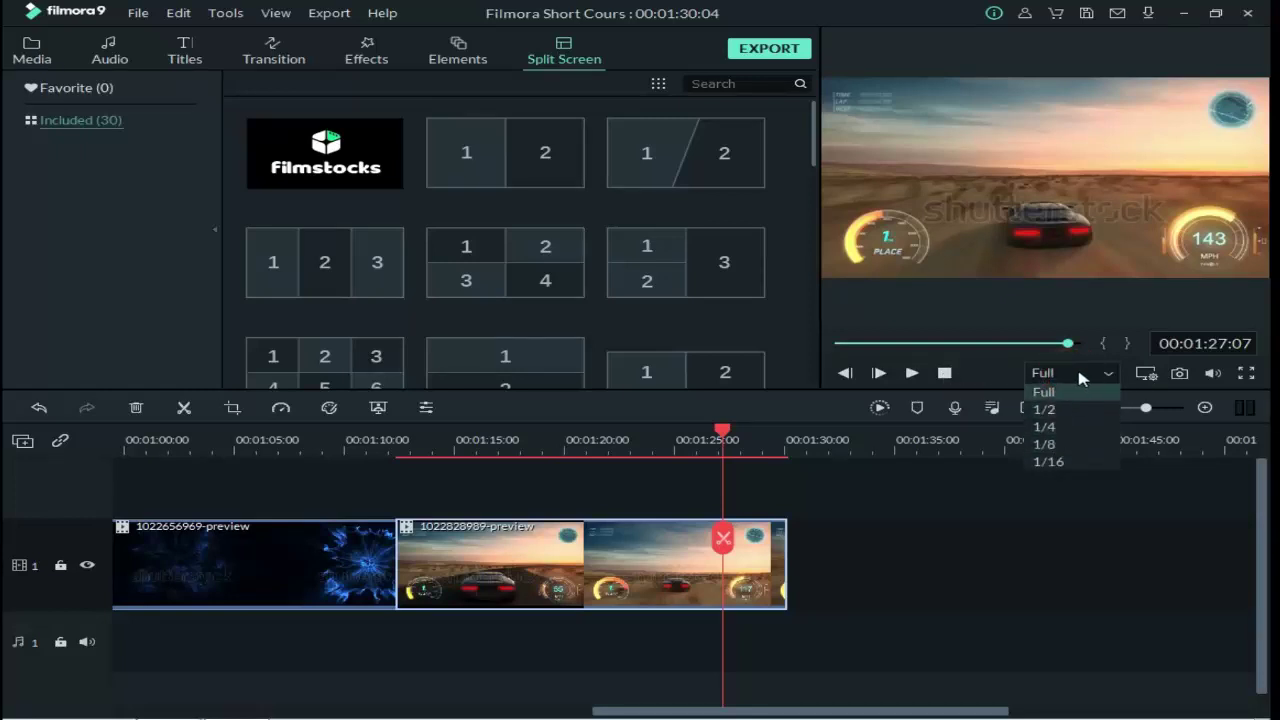
{"action": "left_click", "coordinate": [1100, 375]}
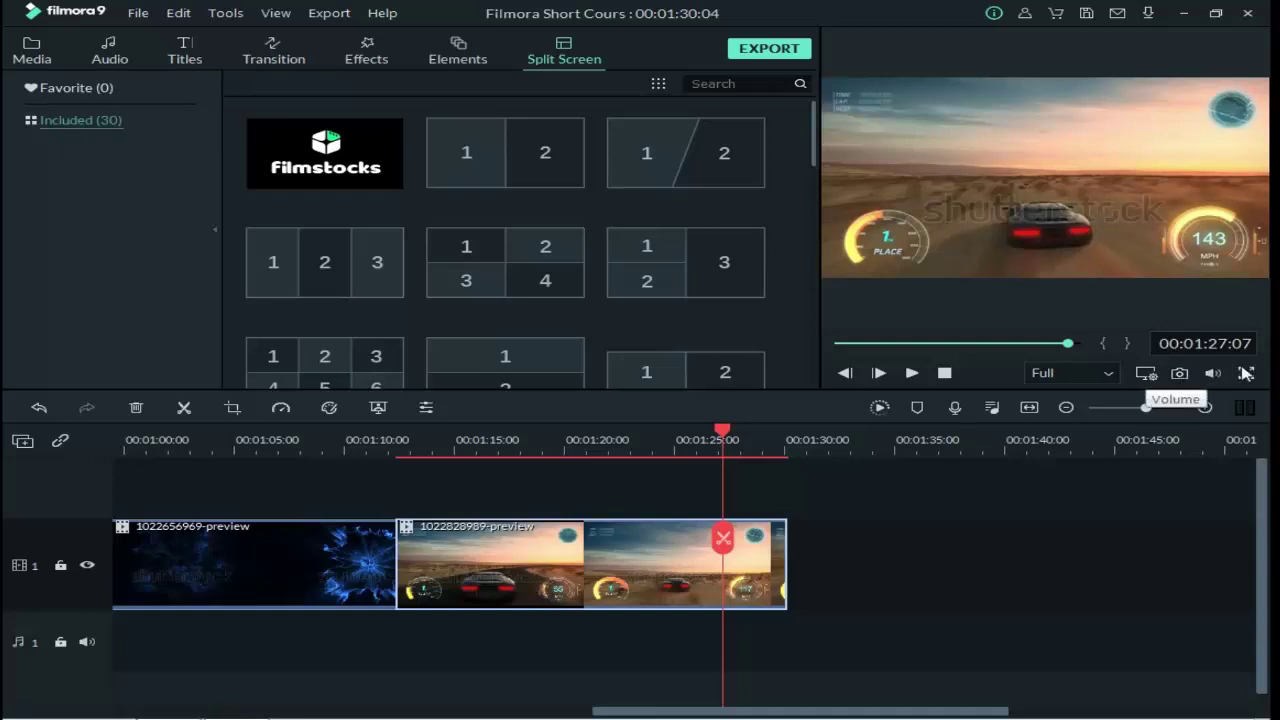
{"action": "left_click", "coordinate": [1245, 372]}
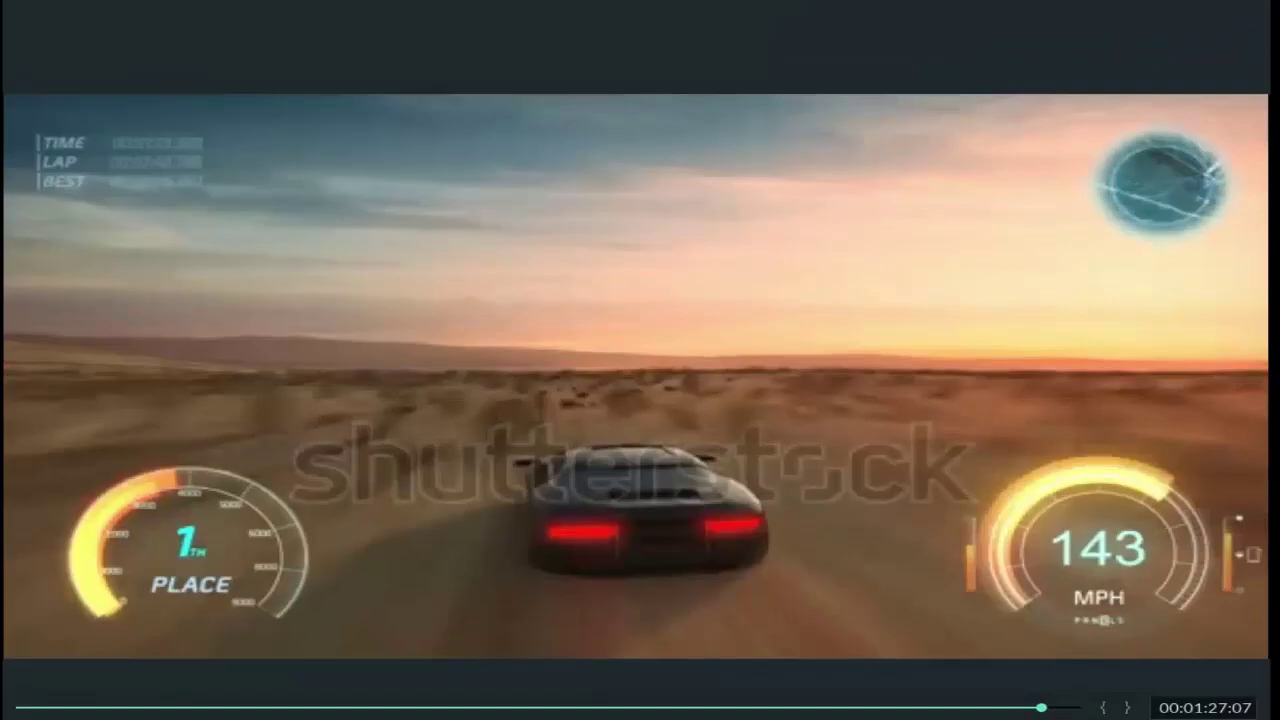
{"action": "key", "text": "Escape"}
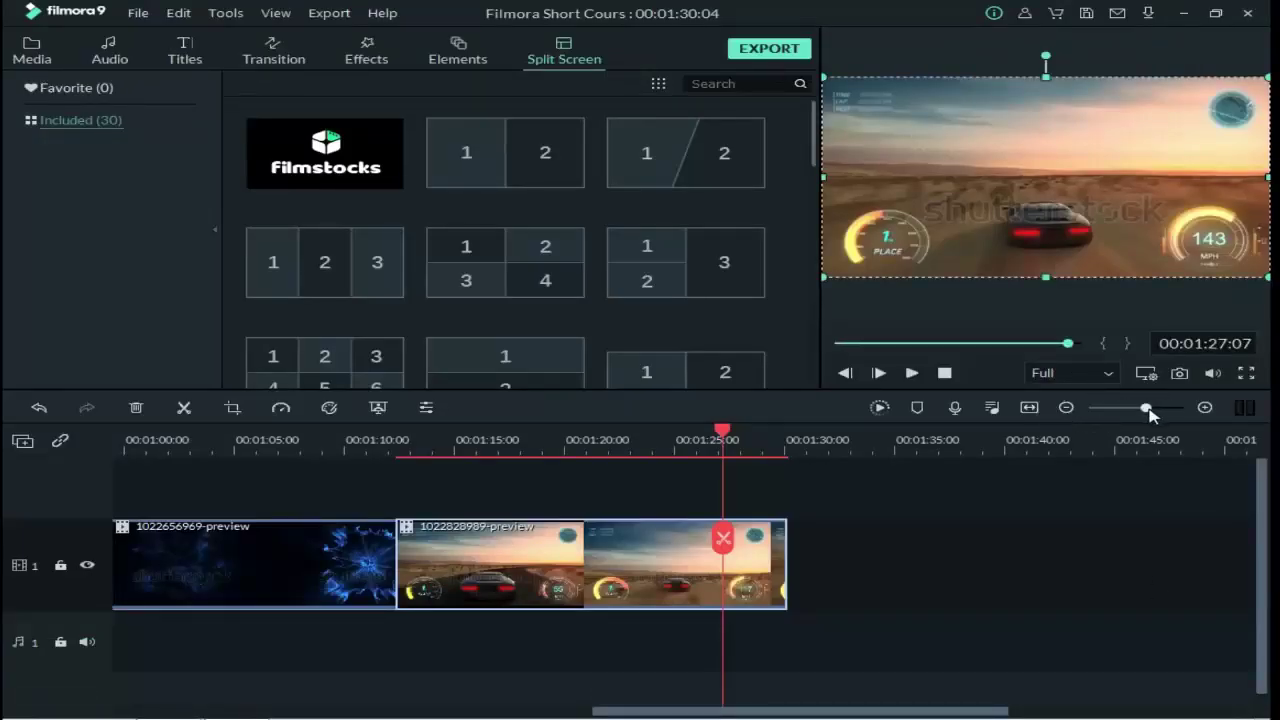
{"action": "left_click_drag", "start_coordinate": [1145, 410], "coordinate": [1137, 410]}
{"action": "left_click", "coordinate": [1069, 408]}
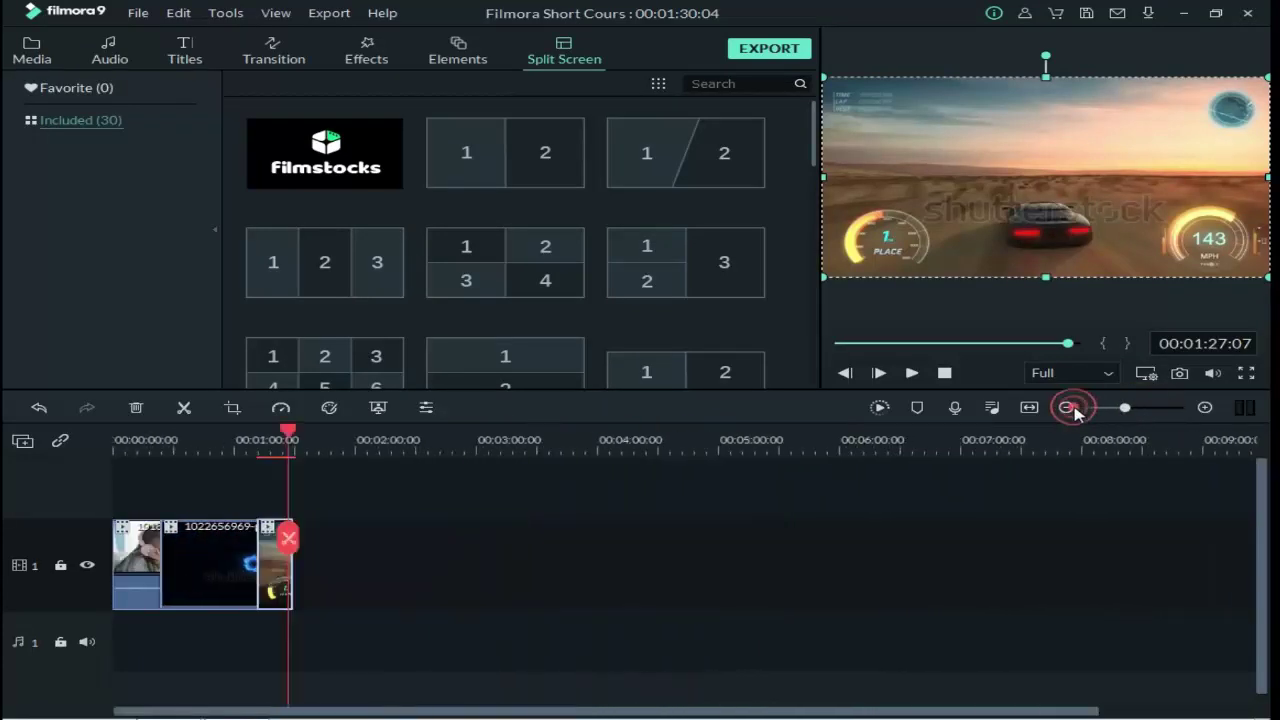
{"action": "left_click", "coordinate": [1205, 408]}
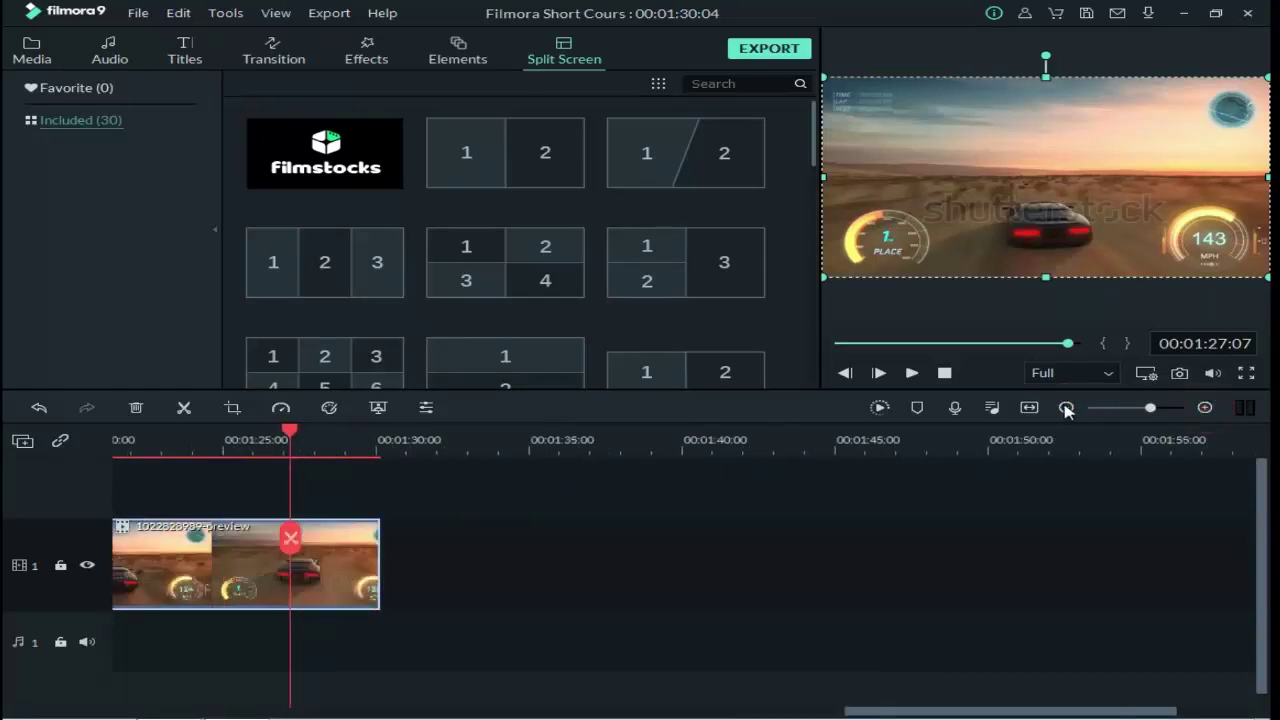
{"action": "left_click", "coordinate": [1205, 407]}
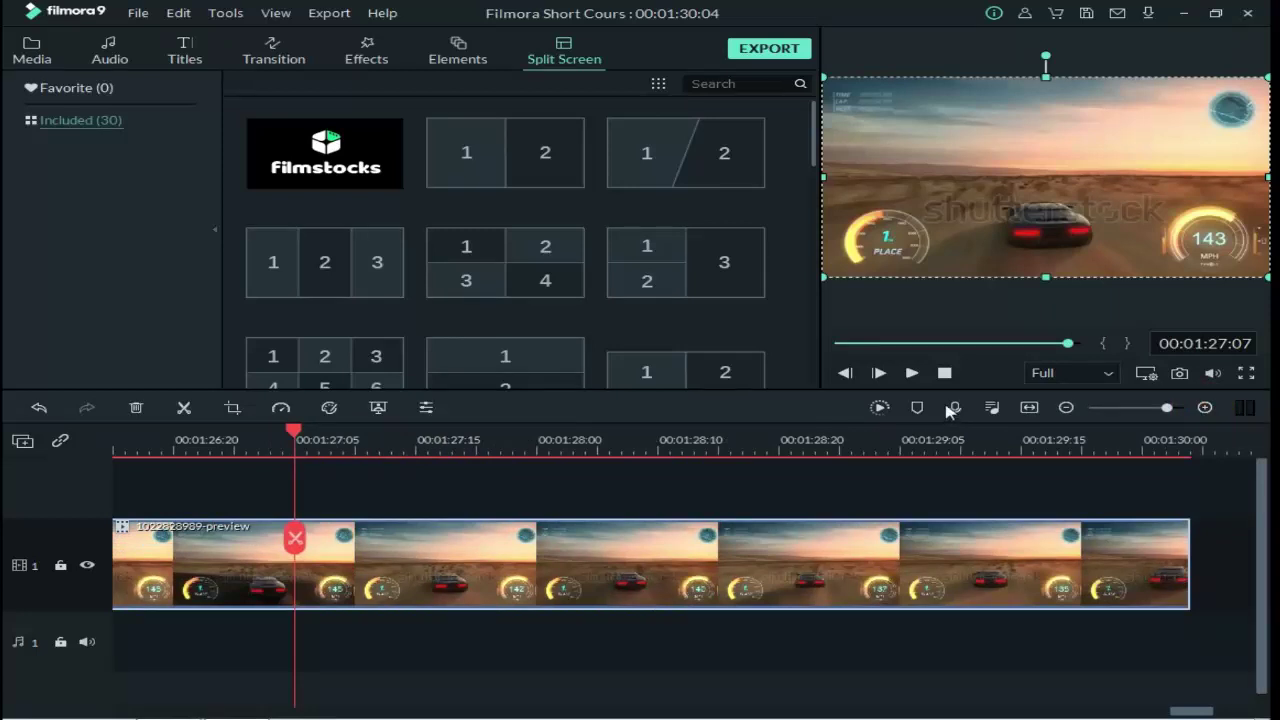
{"action": "left_click", "coordinate": [911, 372]}
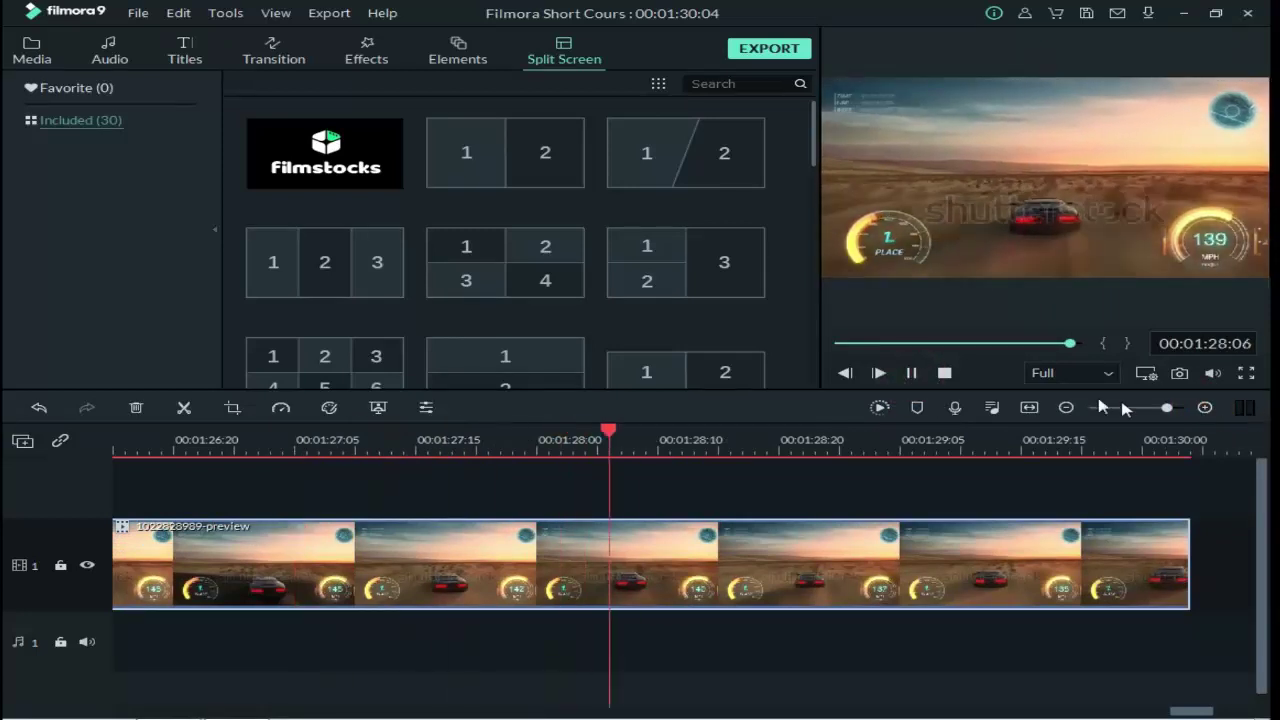
{"action": "left_click", "coordinate": [911, 372]}
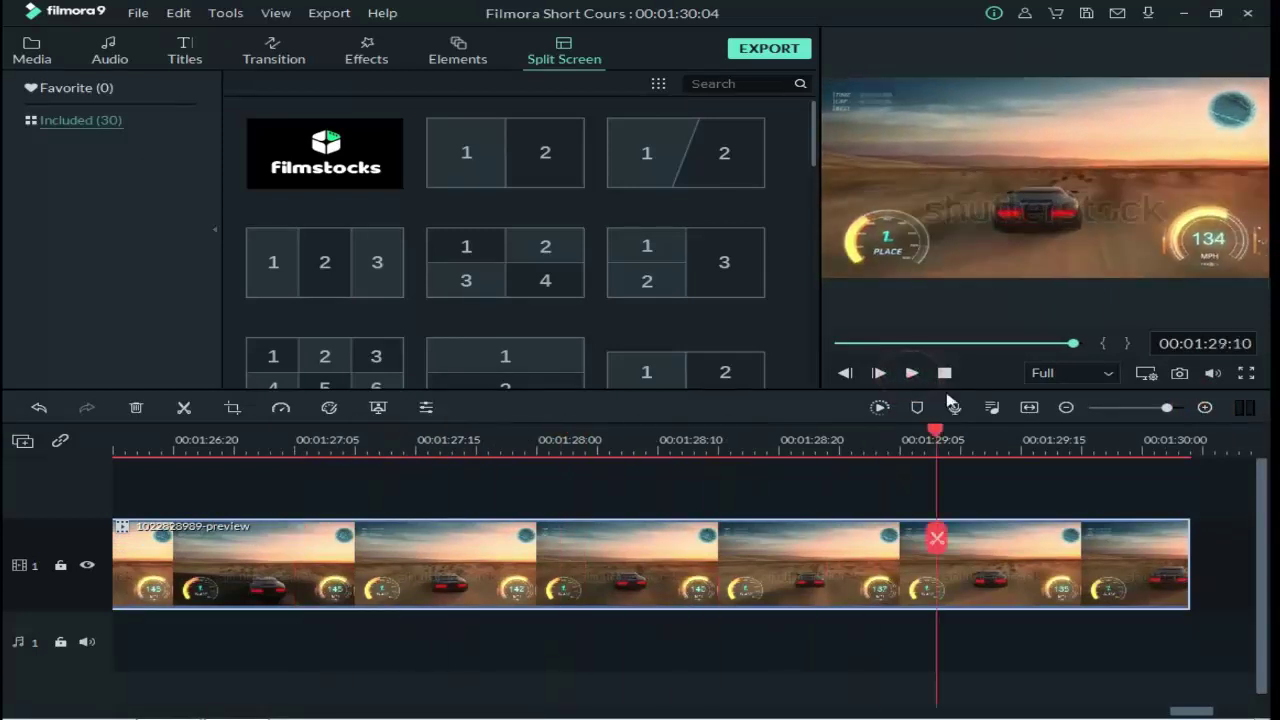
- Fit the whole project in the timeline and scrub the playhead back to 00:00:57:00
{"action": "left_click", "coordinate": [1031, 408]}
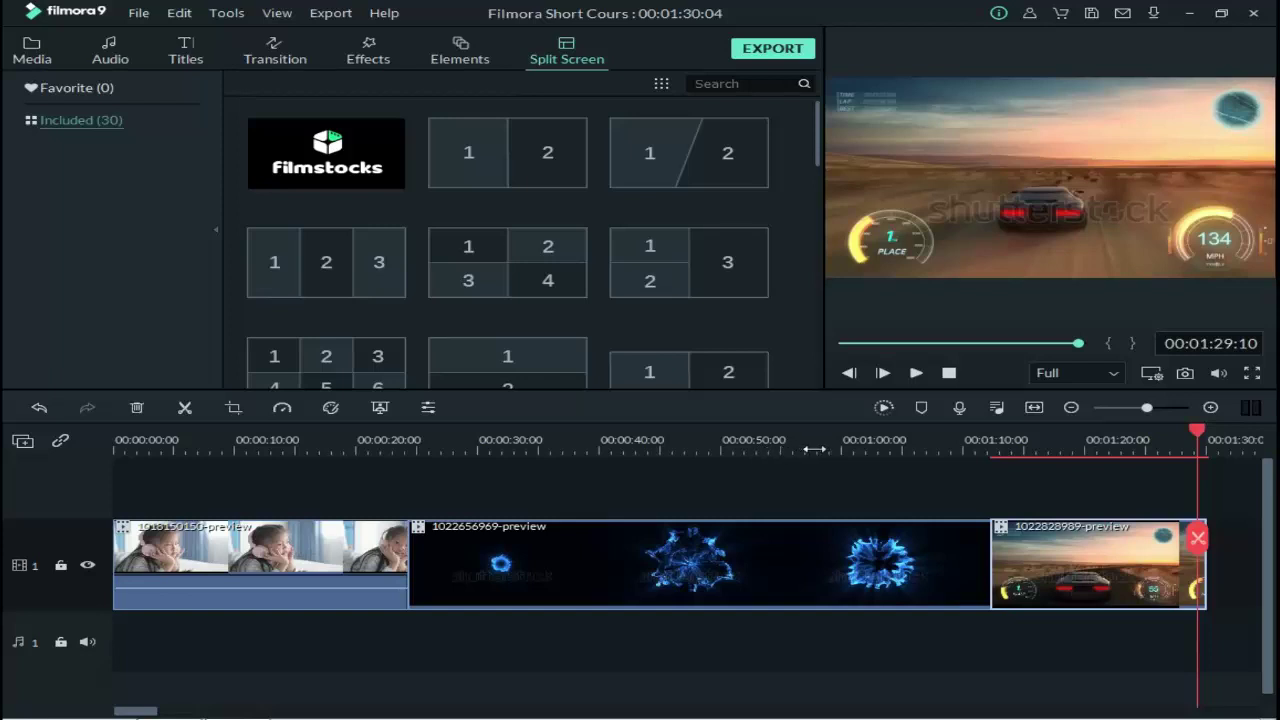
{"action": "left_click_drag", "start_coordinate": [1196, 430], "coordinate": [918, 430]}
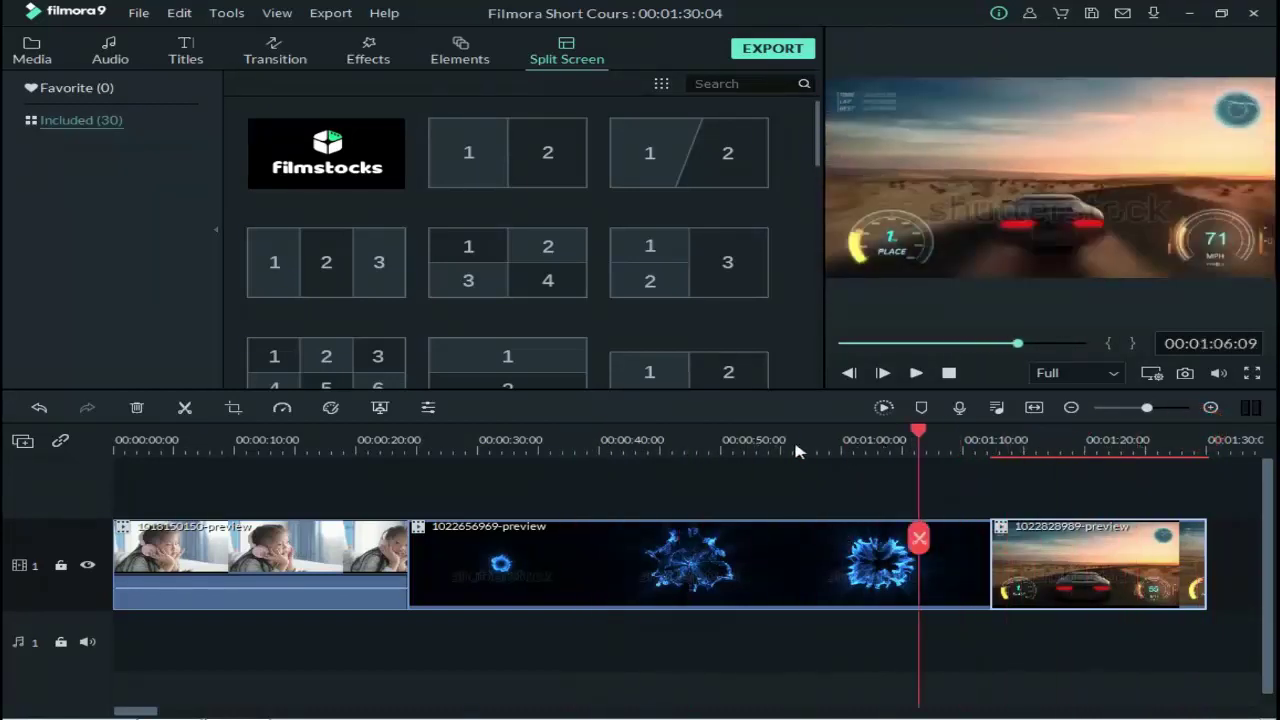
{"action": "mouse_move", "coordinate": [797, 451]}
{"action": "left_mouse_down"}
{"action": "mouse_move", "coordinate": [606, 445]}
{"action": "mouse_move", "coordinate": [805, 445]}
{"action": "left_mouse_up"}
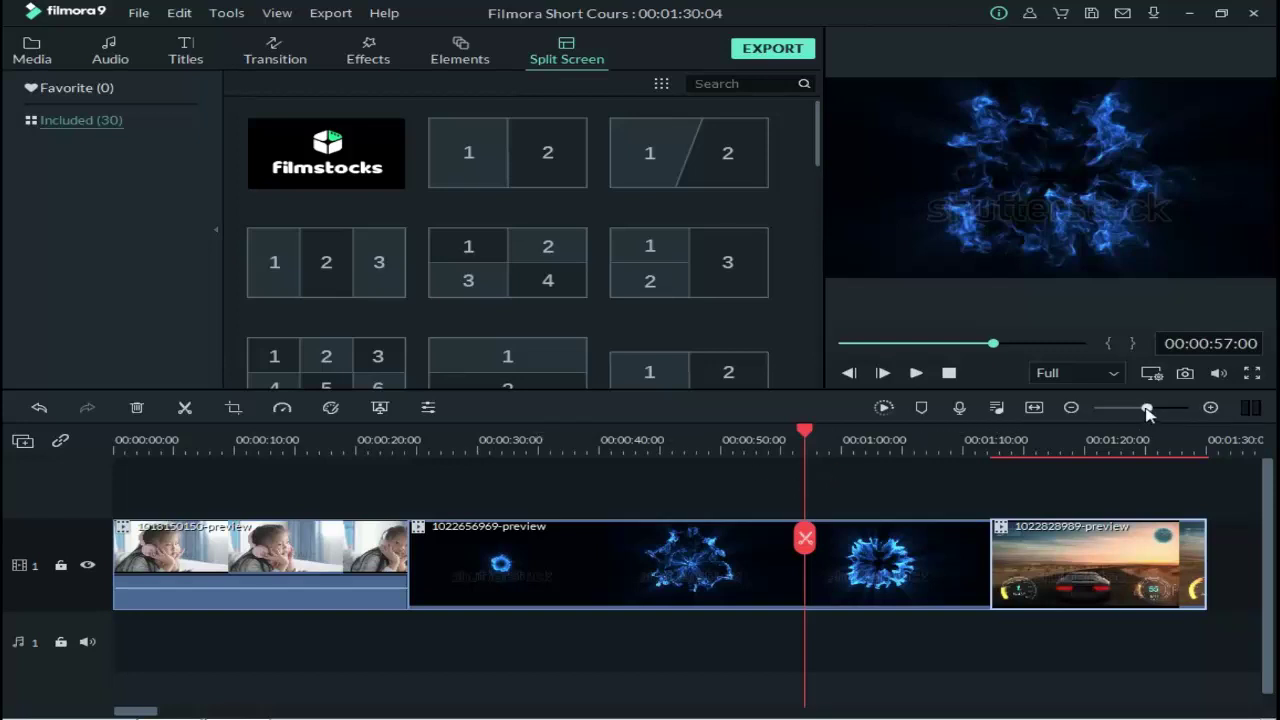
- Zoom in on the timeline, go to the beginning of the first clip and scrub forward to 00:00:39:19
{"action": "left_click_drag", "start_coordinate": [1148, 408], "coordinate": [1160, 409]}
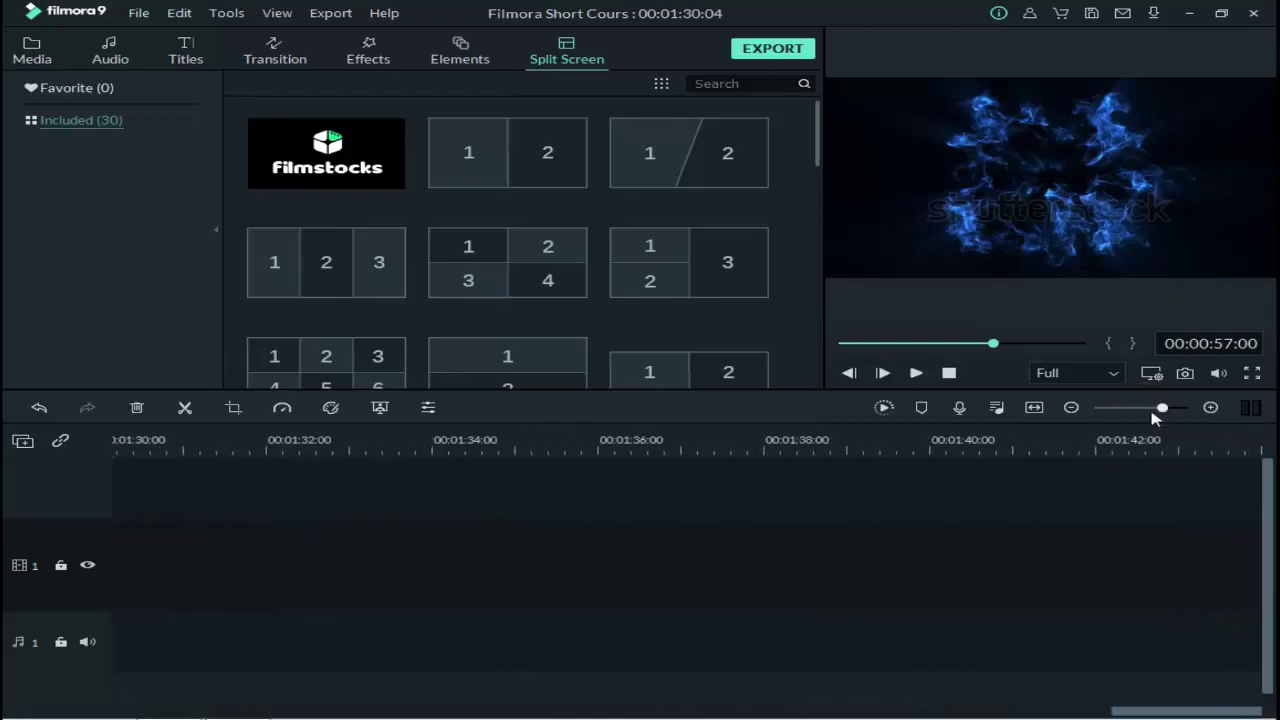
{"action": "left_click", "coordinate": [845, 344]}
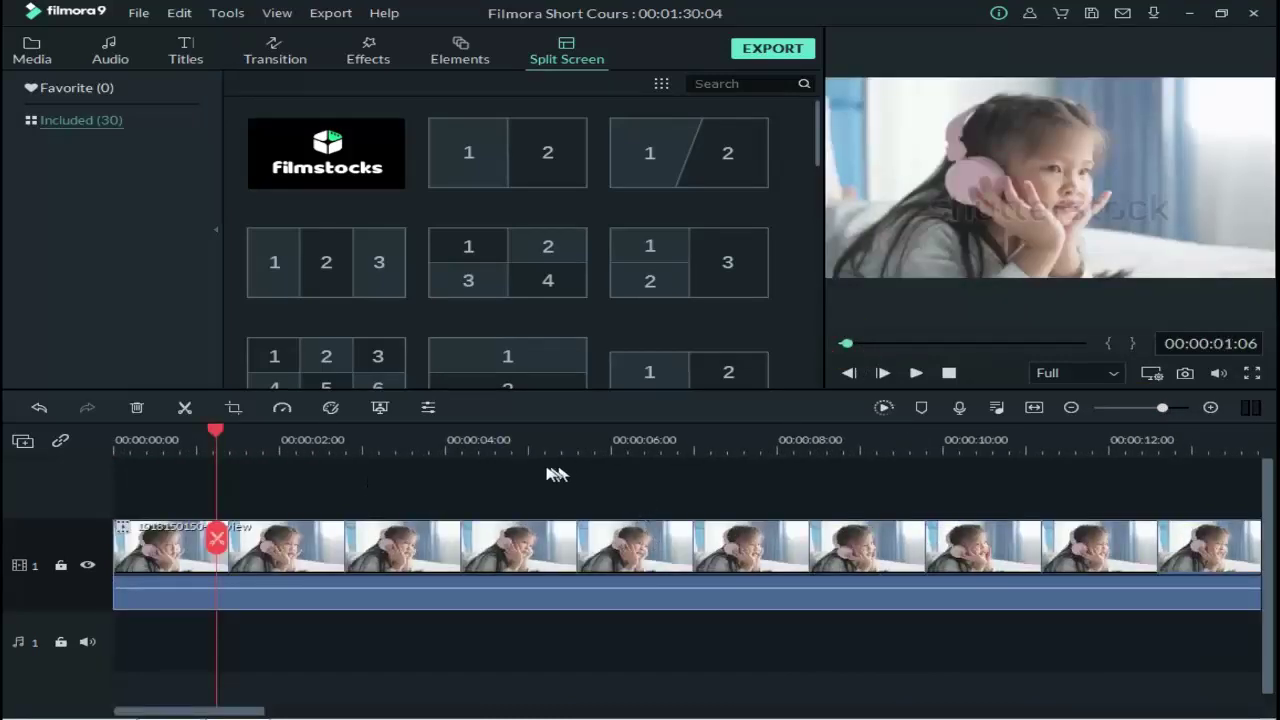
{"action": "left_click_drag", "start_coordinate": [215, 435], "coordinate": [1231, 515]}
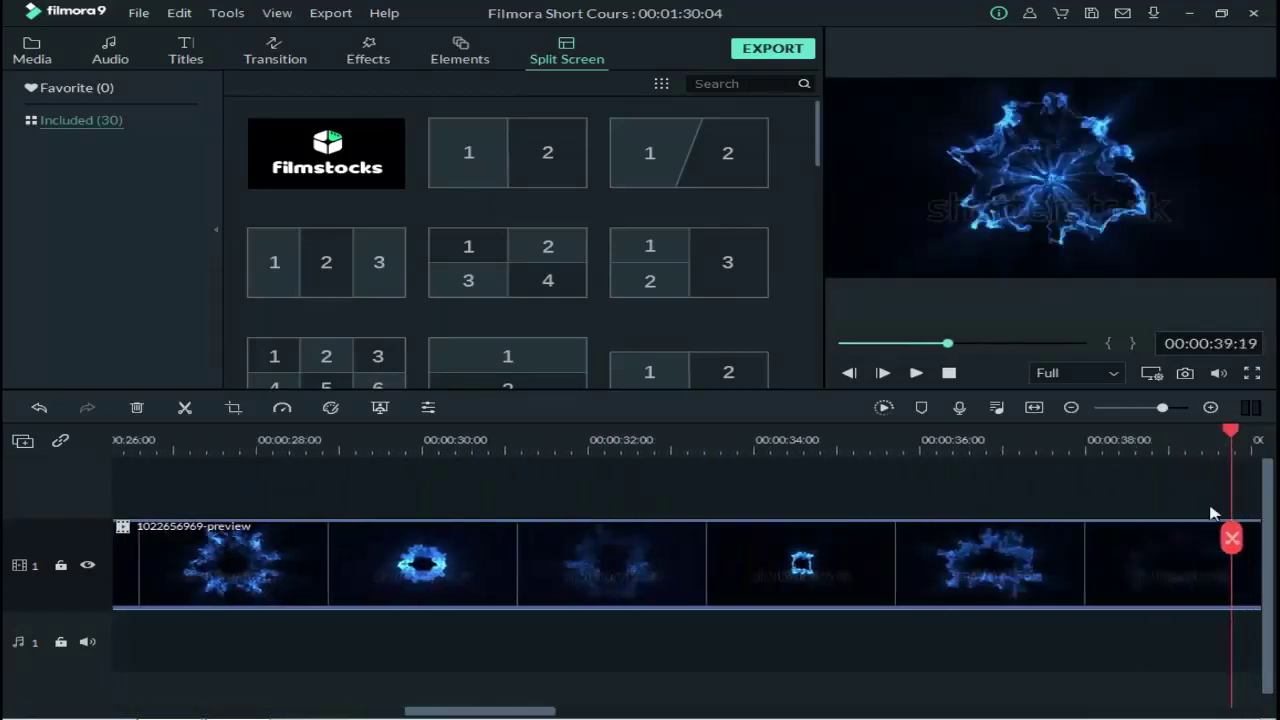
- Fit all clips in the timeline again, play from the playhead and pause at 00:00:42:02
{"action": "left_click", "coordinate": [1036, 410]}
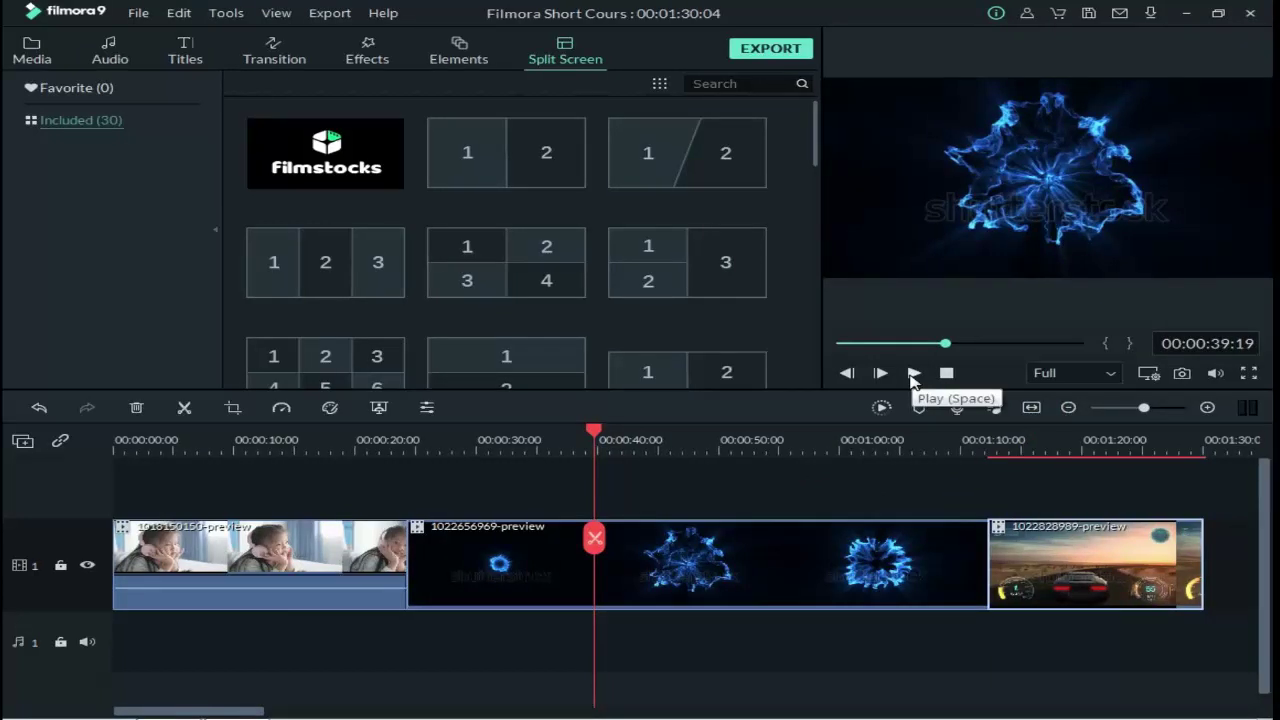
{"action": "left_click", "coordinate": [912, 373]}
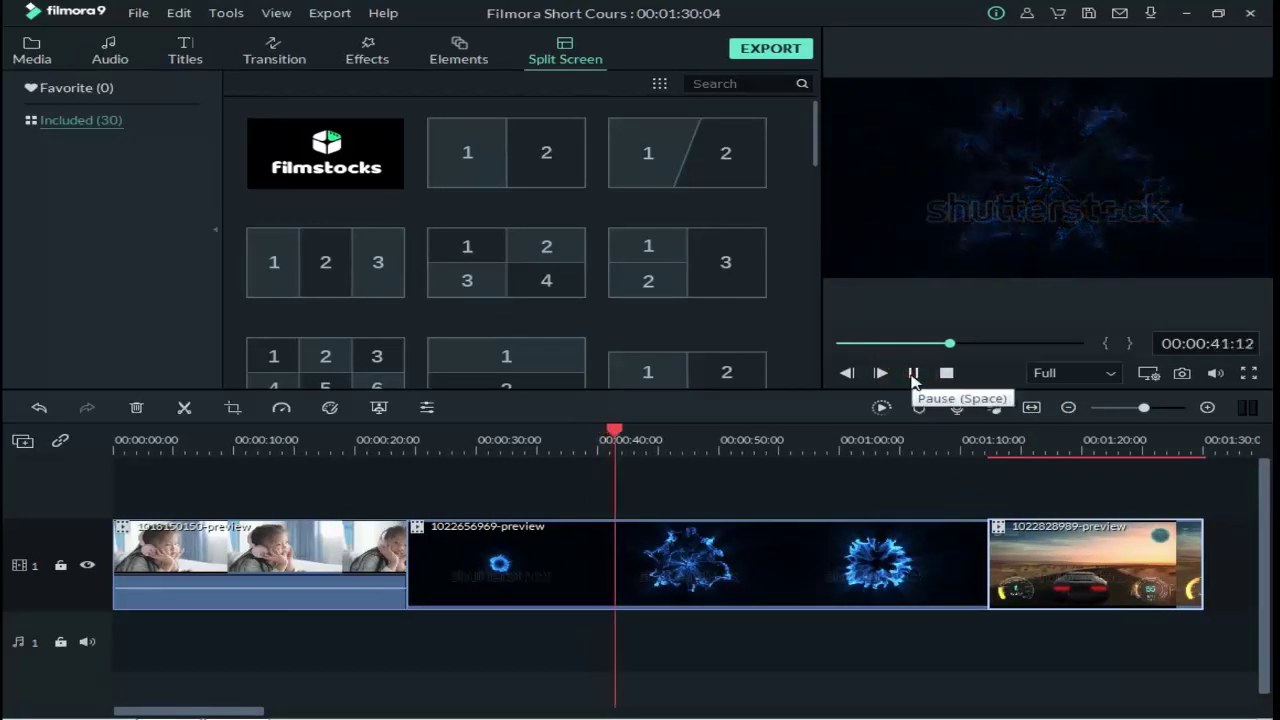
{"action": "left_click", "coordinate": [912, 374]}
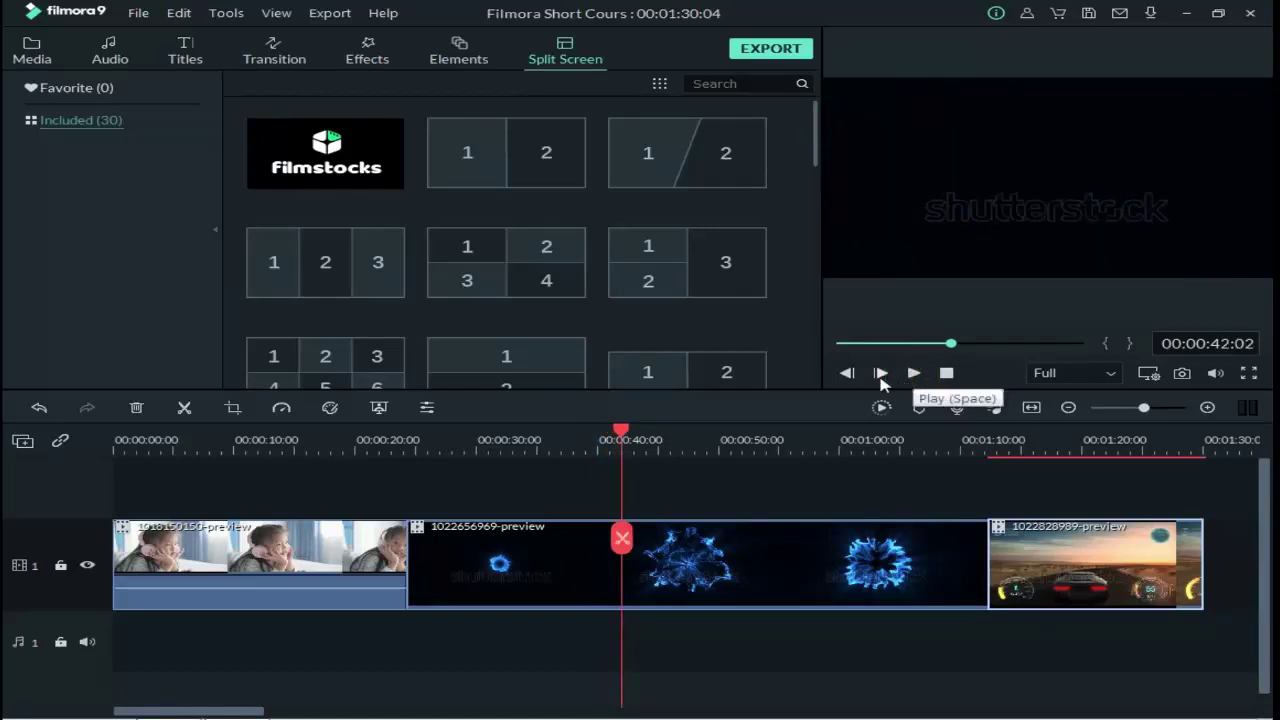
- Advance the preview frame by frame to 00:00:42:07, and stop it so the playhead returns to the timeline's start
{"action": "left_click", "coordinate": [880, 373]}
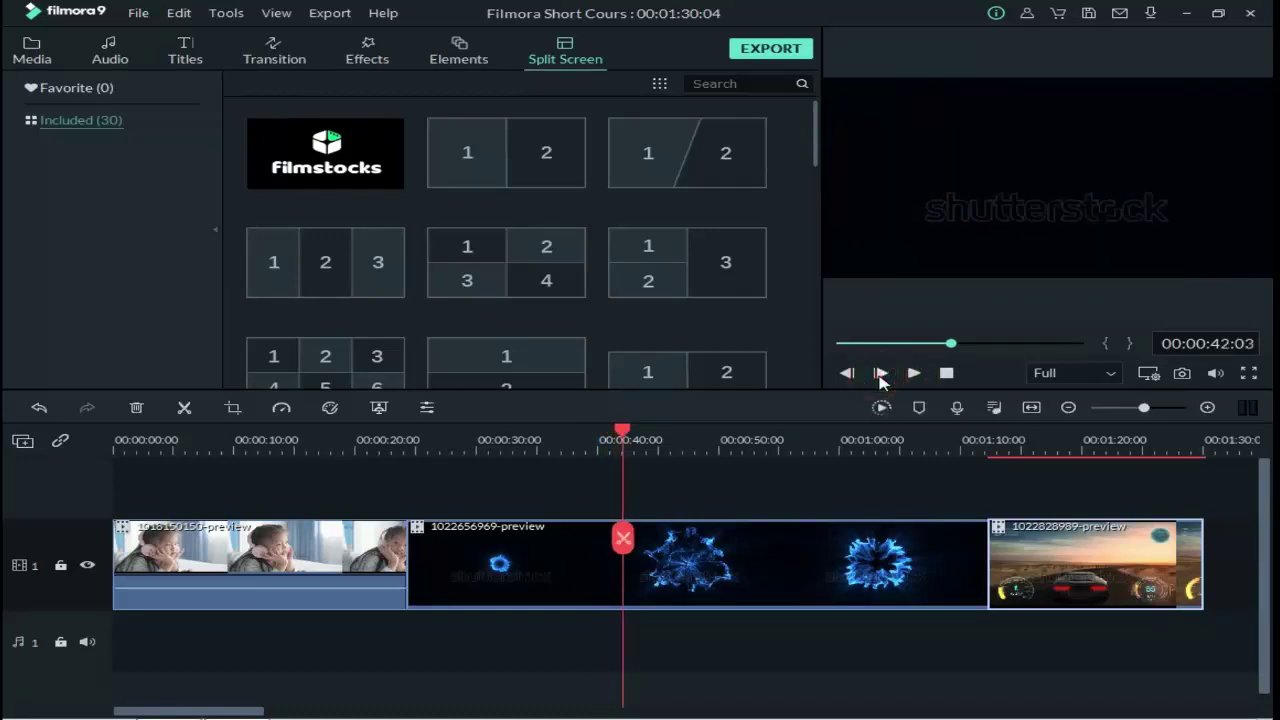
{"action": "left_click", "coordinate": [880, 373]}
{"action": "left_click", "coordinate": [880, 373]}
{"action": "left_click", "coordinate": [880, 373]}
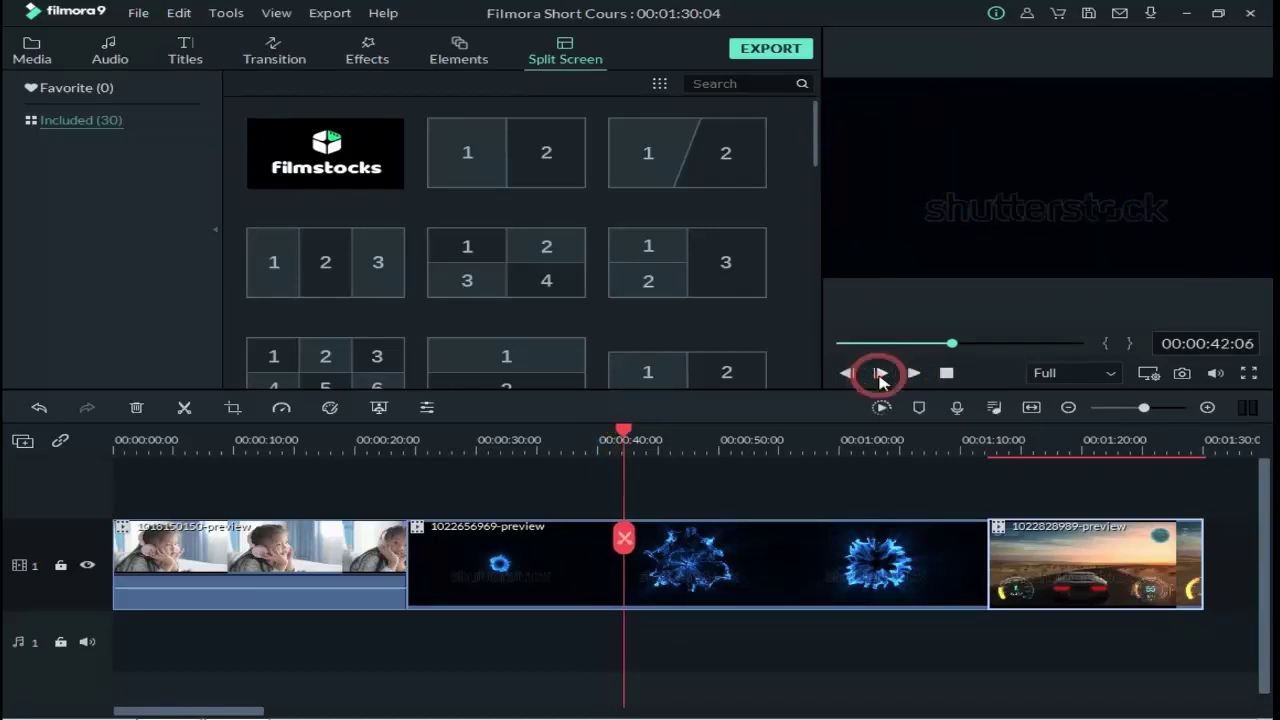
{"action": "left_click", "coordinate": [880, 373]}
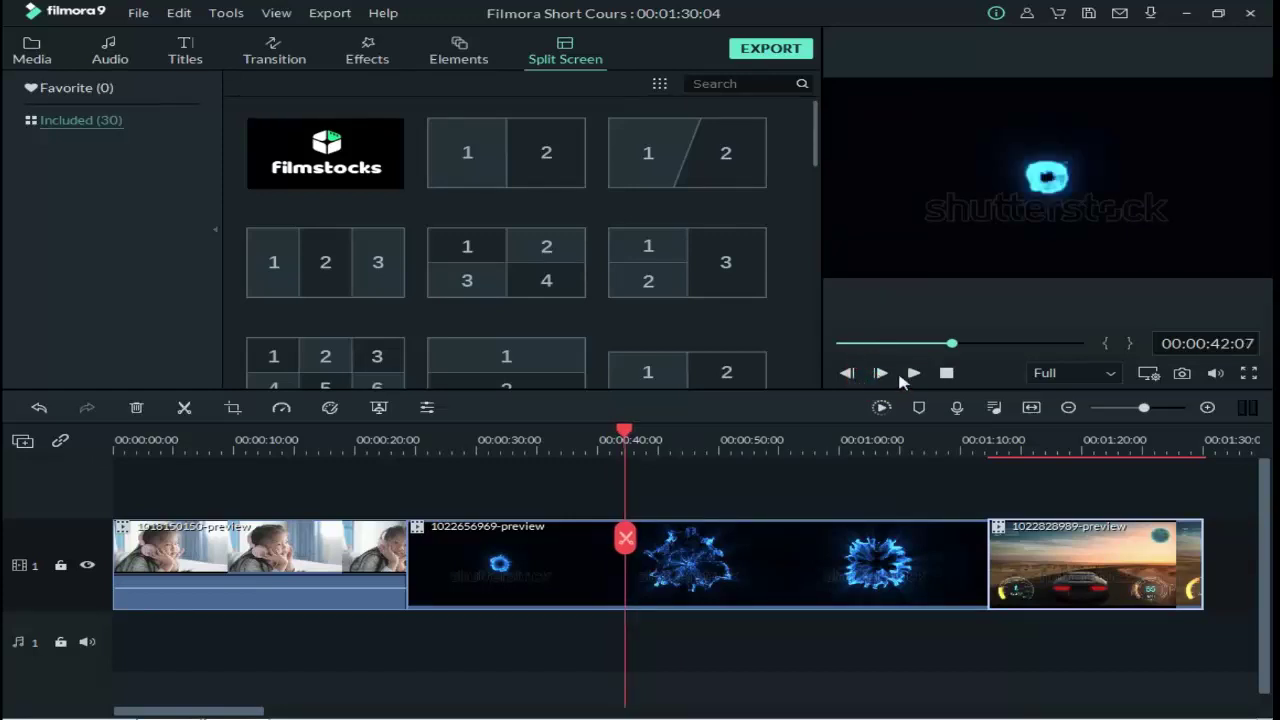
{"action": "left_click", "coordinate": [946, 373]}
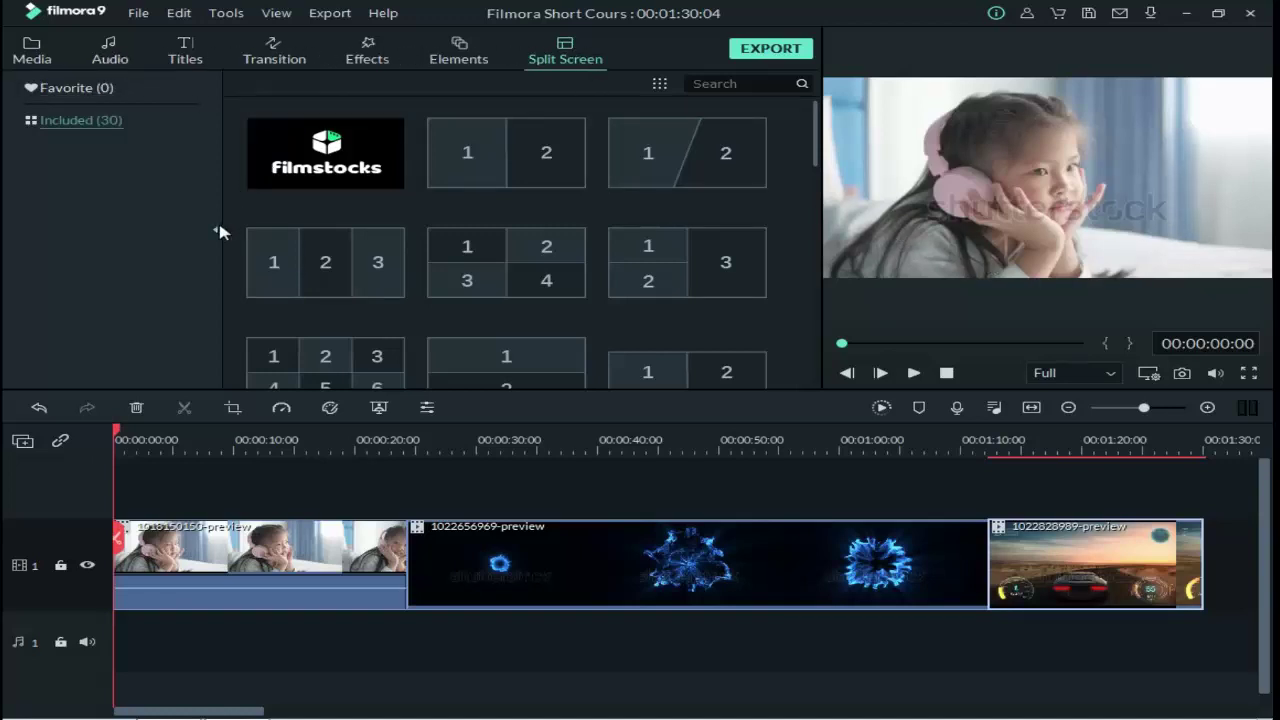
- Return to the project's imported media and filter the Filmora9 folder to show only videos
{"action": "left_click", "coordinate": [35, 52]}
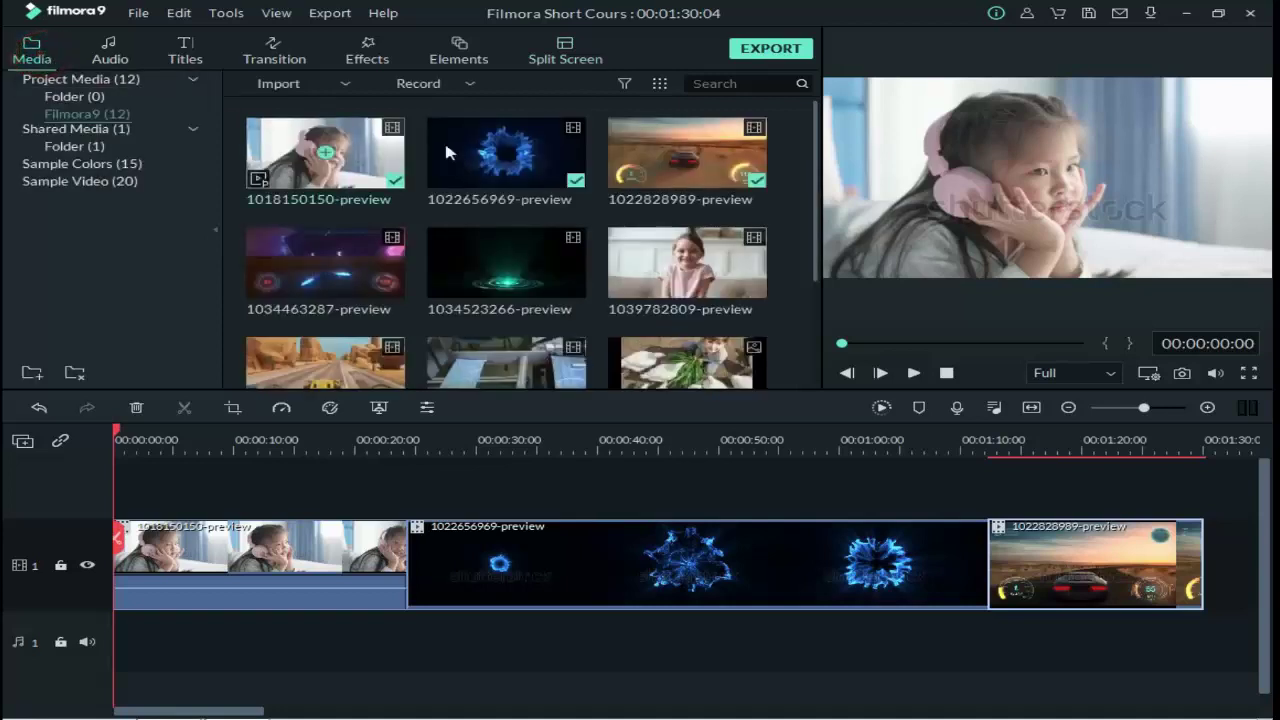
{"action": "mouse_move", "coordinate": [815, 143]}
{"action": "left_mouse_down"}
{"action": "mouse_move", "coordinate": [813, 235]}
{"action": "mouse_move", "coordinate": [775, 183]}
{"action": "mouse_move", "coordinate": [790, 140]}
{"action": "left_mouse_up"}
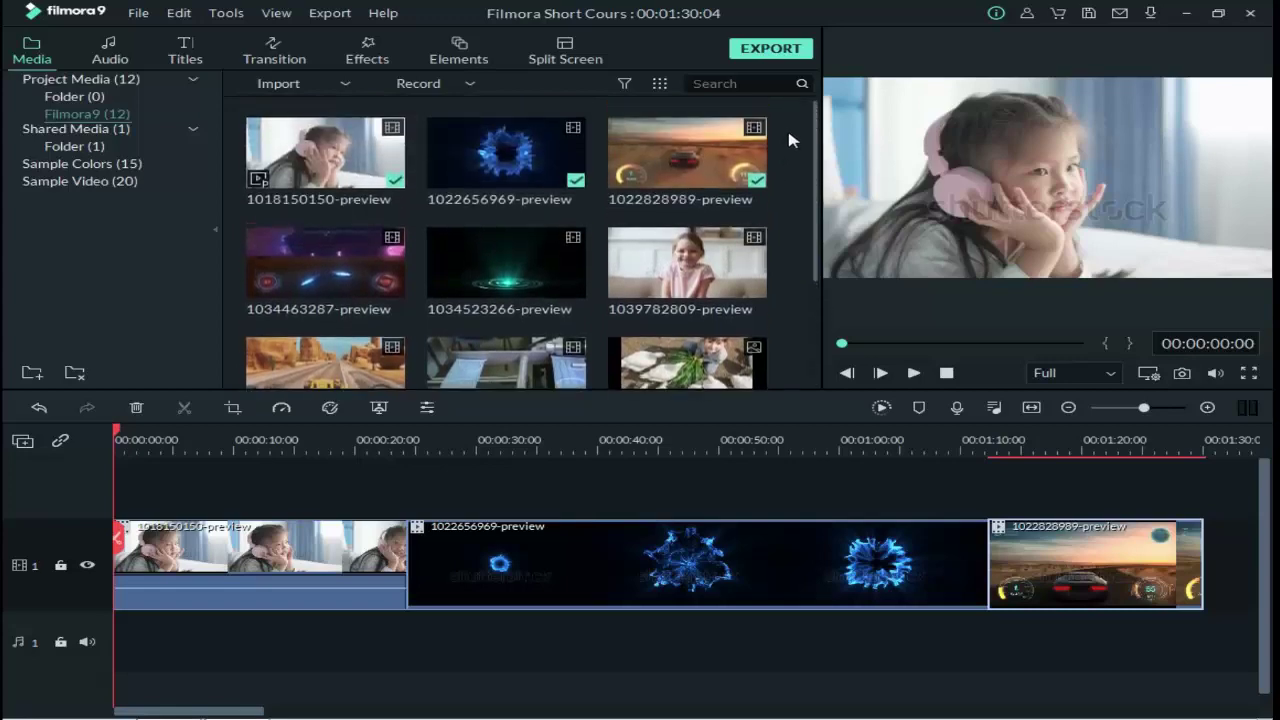
{"action": "left_click", "coordinate": [714, 83]}
{"action": "left_click", "coordinate": [624, 83]}
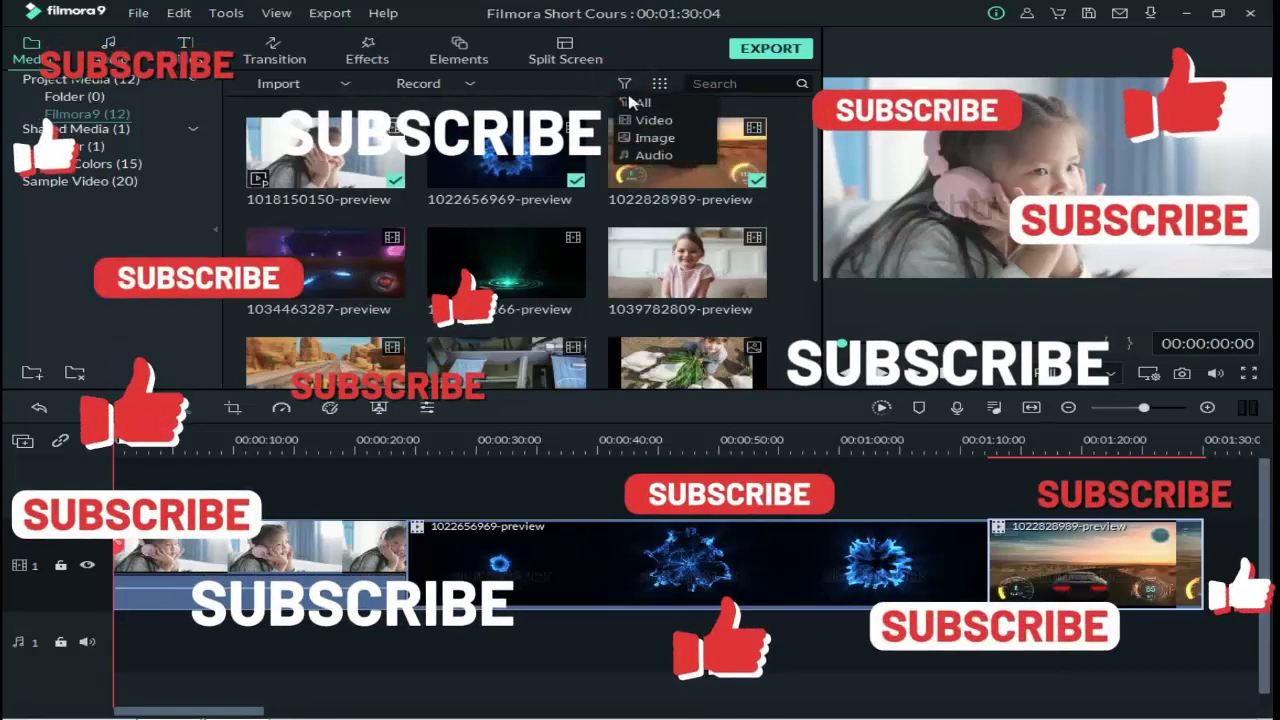
{"action": "left_click", "coordinate": [636, 102]}
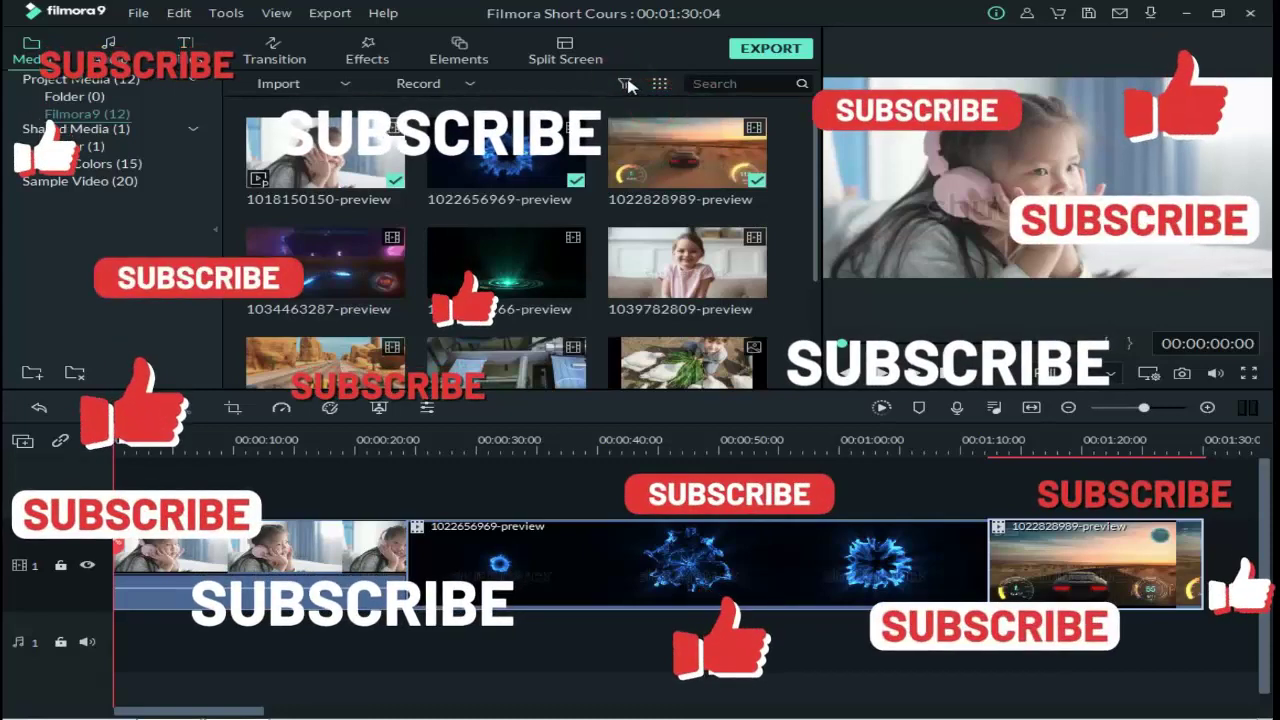
{"action": "left_click", "coordinate": [628, 86]}
{"action": "left_click", "coordinate": [650, 120]}
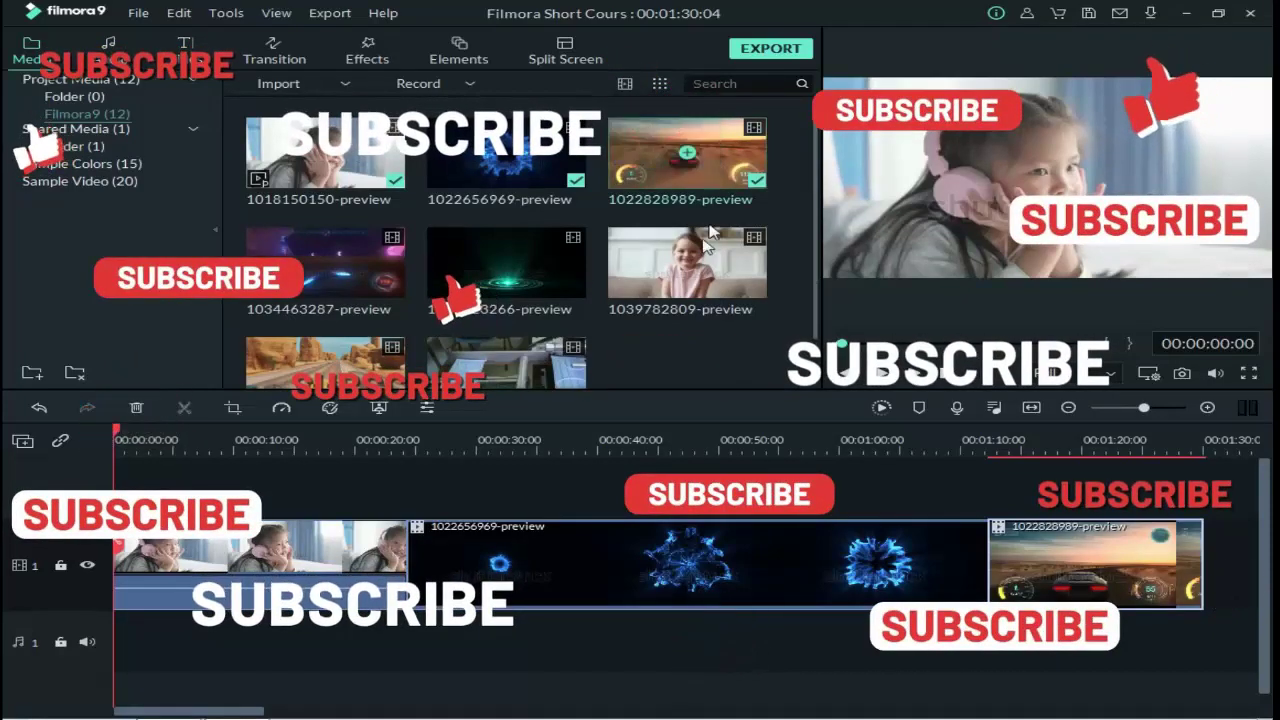
- Filter the imported media by image and by audio, and restore the display of all media types
{"action": "left_click", "coordinate": [624, 84]}
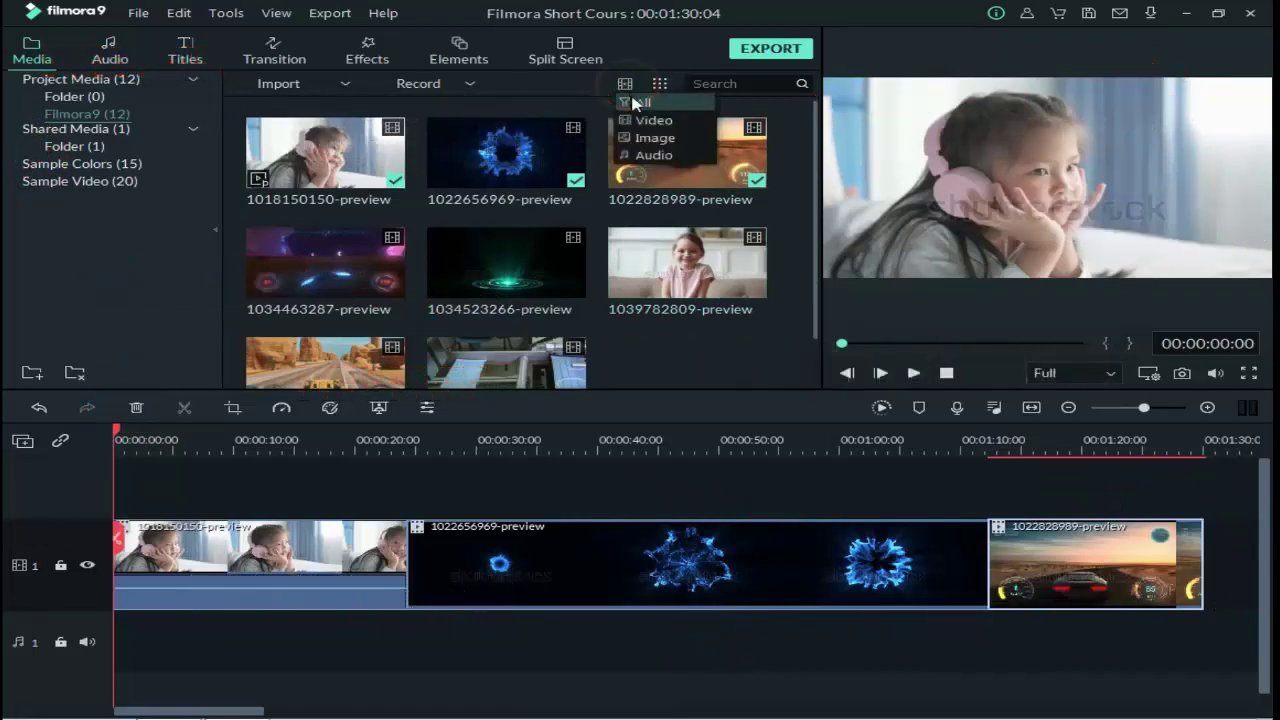
{"action": "left_click", "coordinate": [646, 140]}
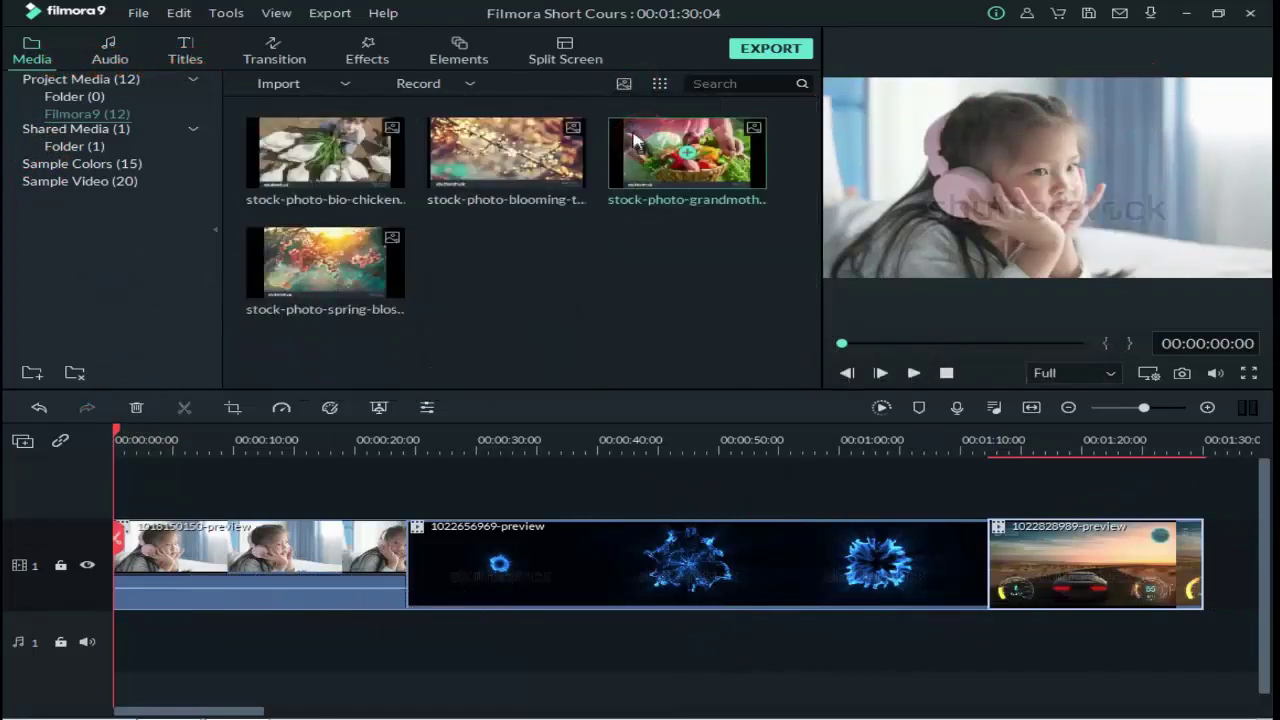
{"action": "left_click", "coordinate": [622, 85]}
{"action": "left_click", "coordinate": [648, 155]}
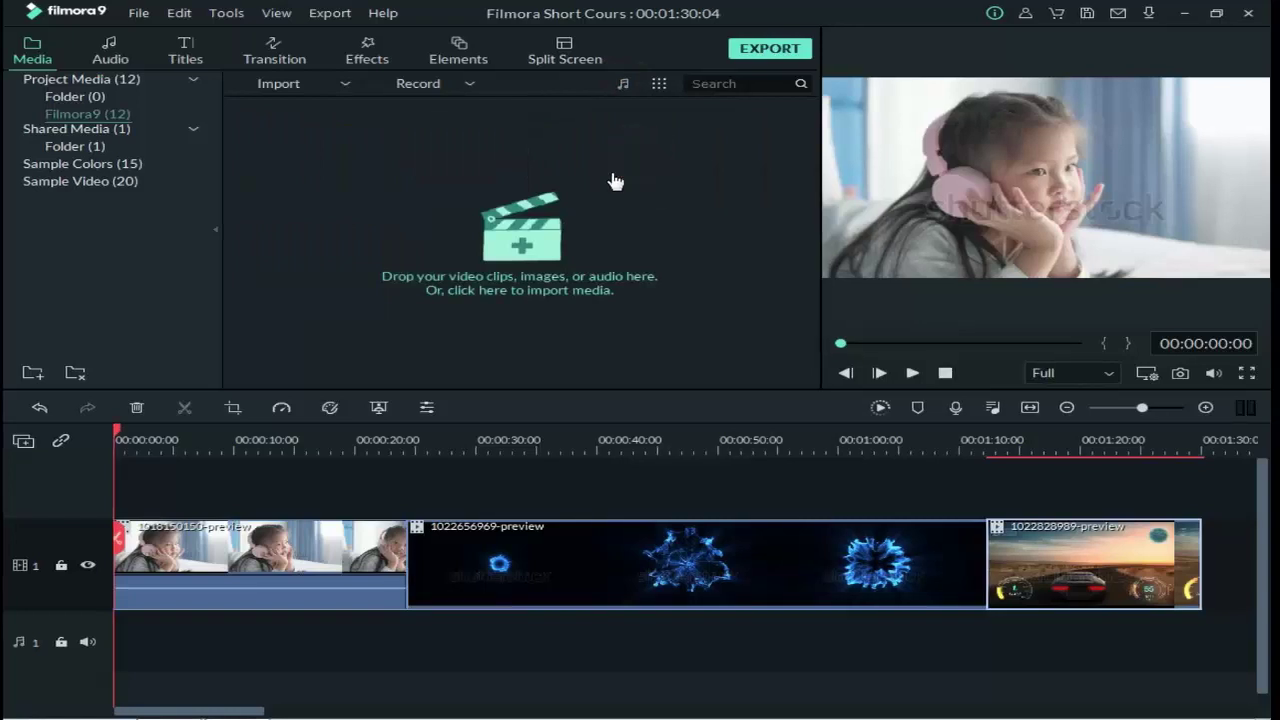
{"action": "left_click", "coordinate": [624, 85]}
{"action": "left_click", "coordinate": [646, 110]}
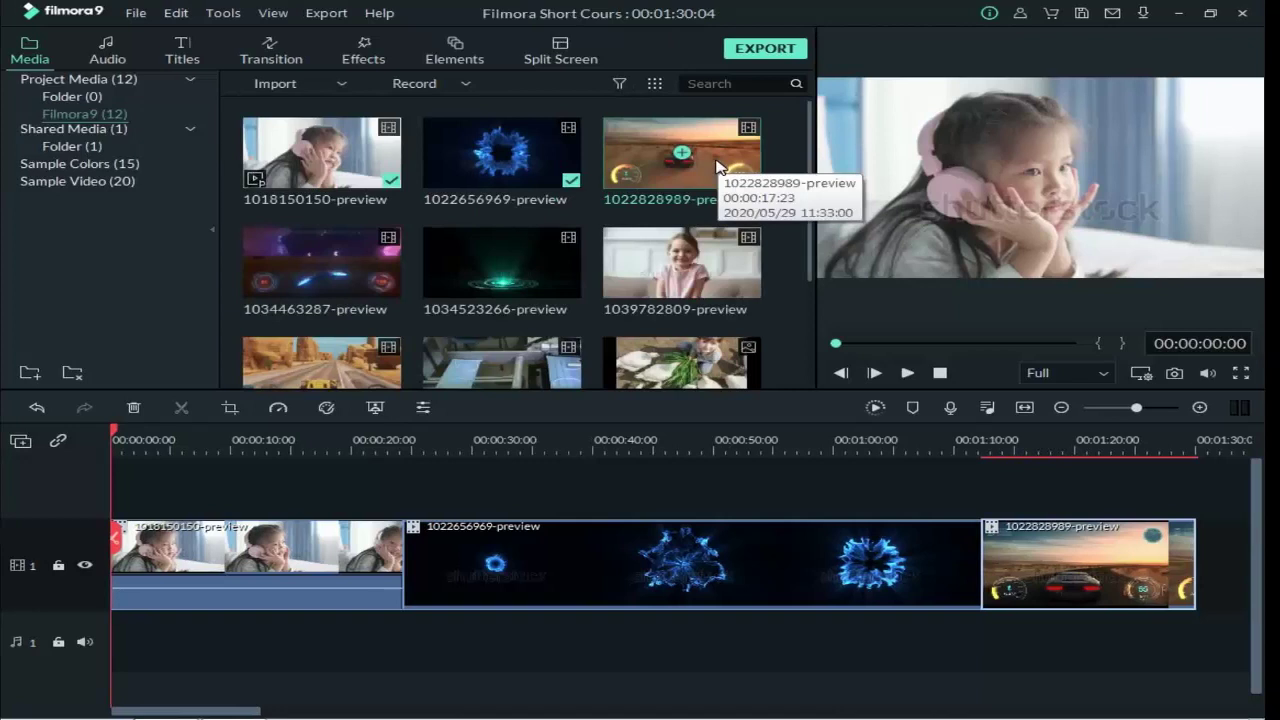
- Look through the media library's recording and import options, and view the remaining imported files
{"action": "left_click", "coordinate": [463, 86]}
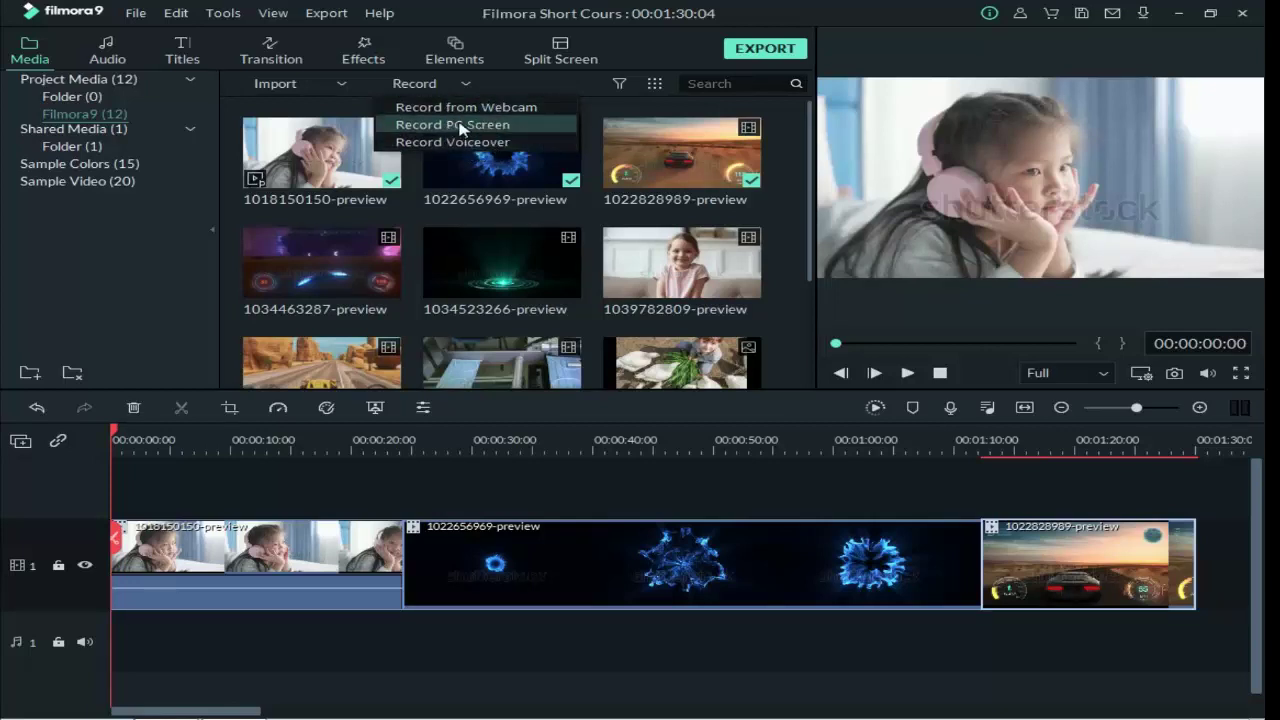
{"action": "left_click", "coordinate": [468, 84]}
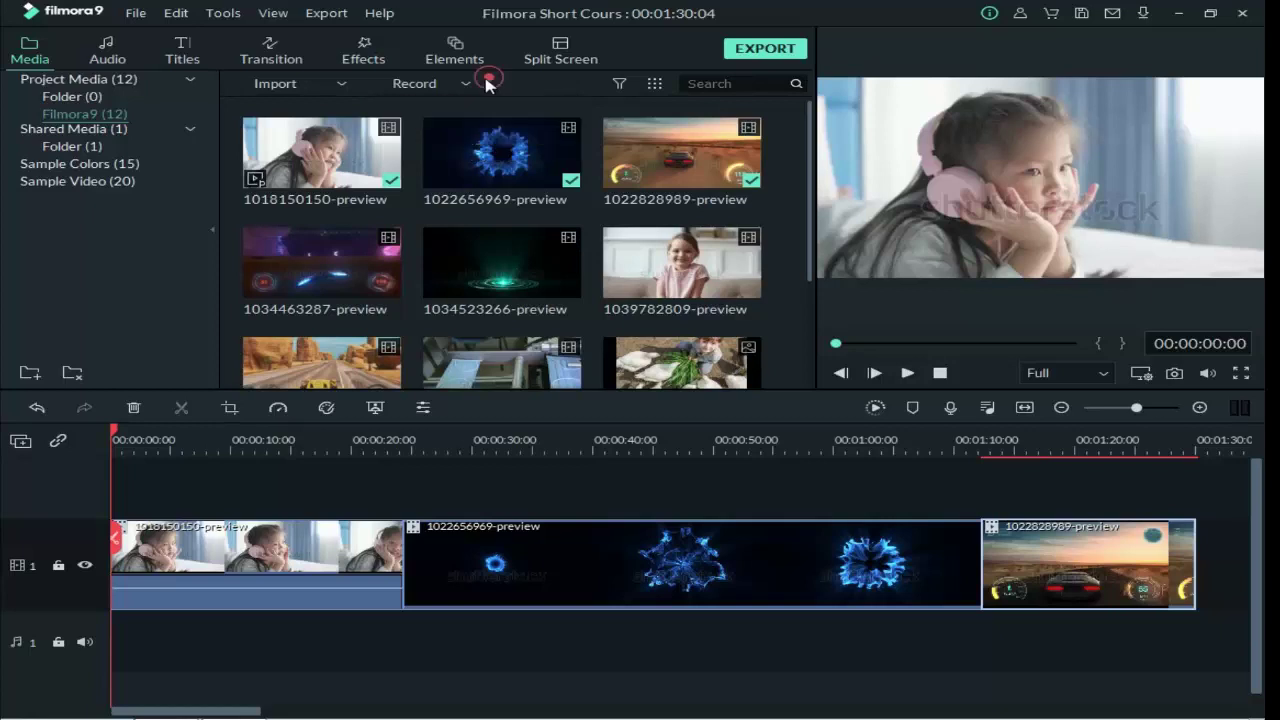
{"action": "left_click", "coordinate": [342, 85]}
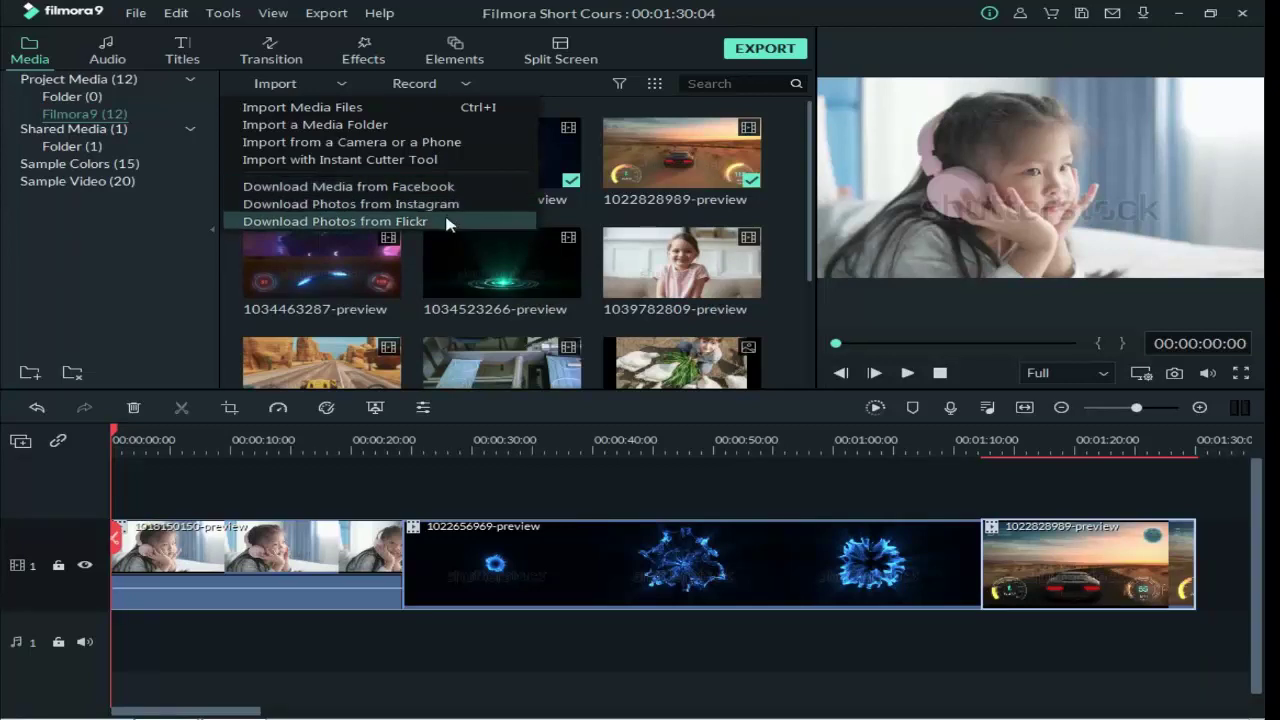
{"action": "left_click", "coordinate": [340, 84]}
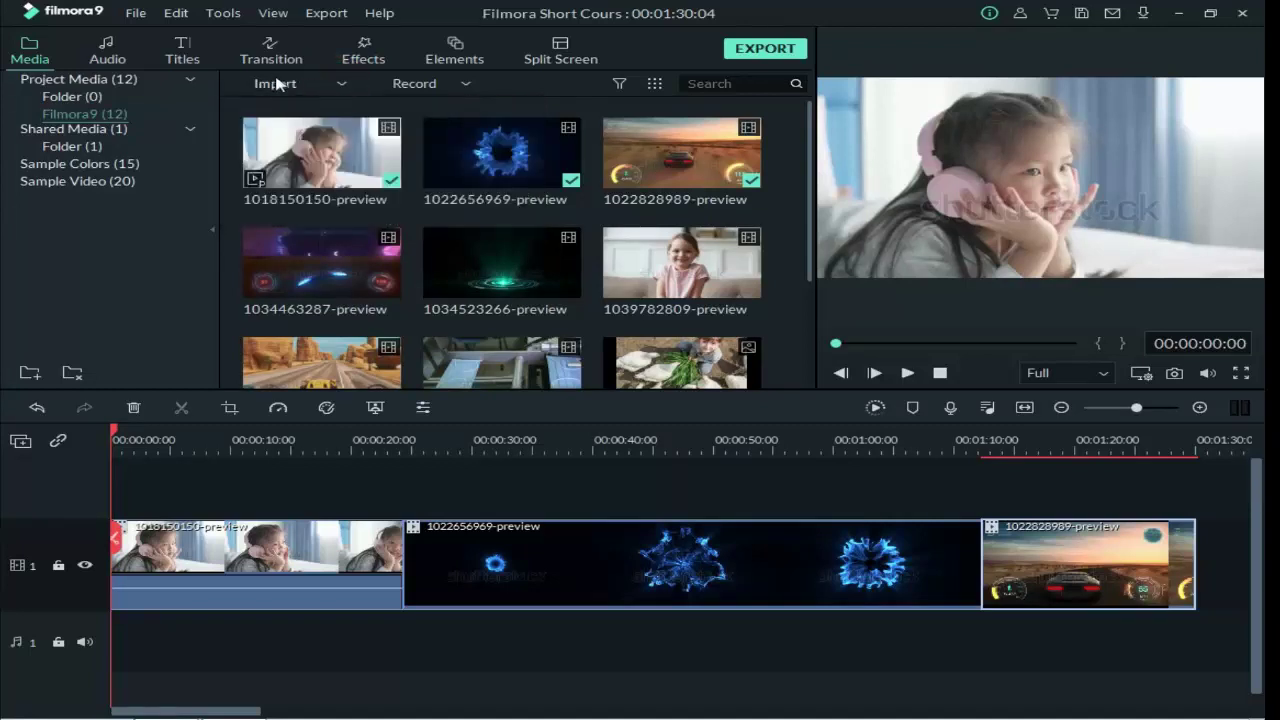
{"action": "scroll", "coordinate": [810, 165], "scroll_direction": "down", "scroll_amount": 3}
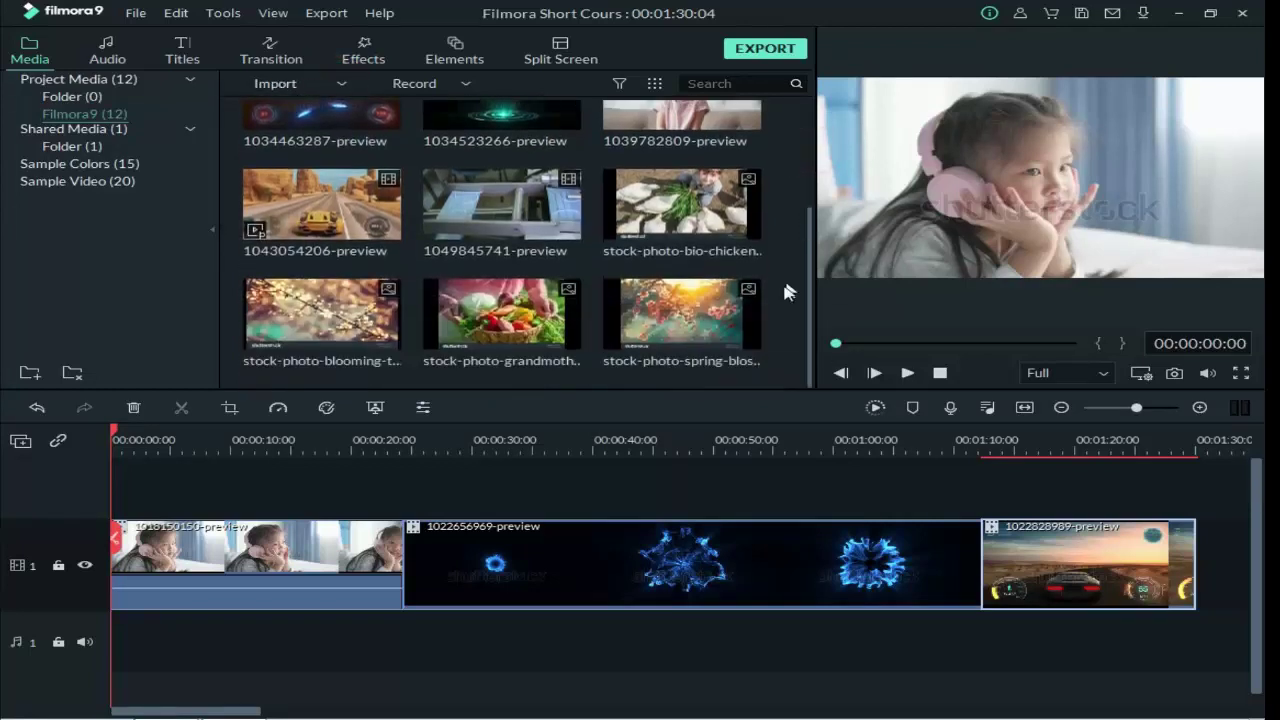
{"action": "right_click", "coordinate": [777, 361]}
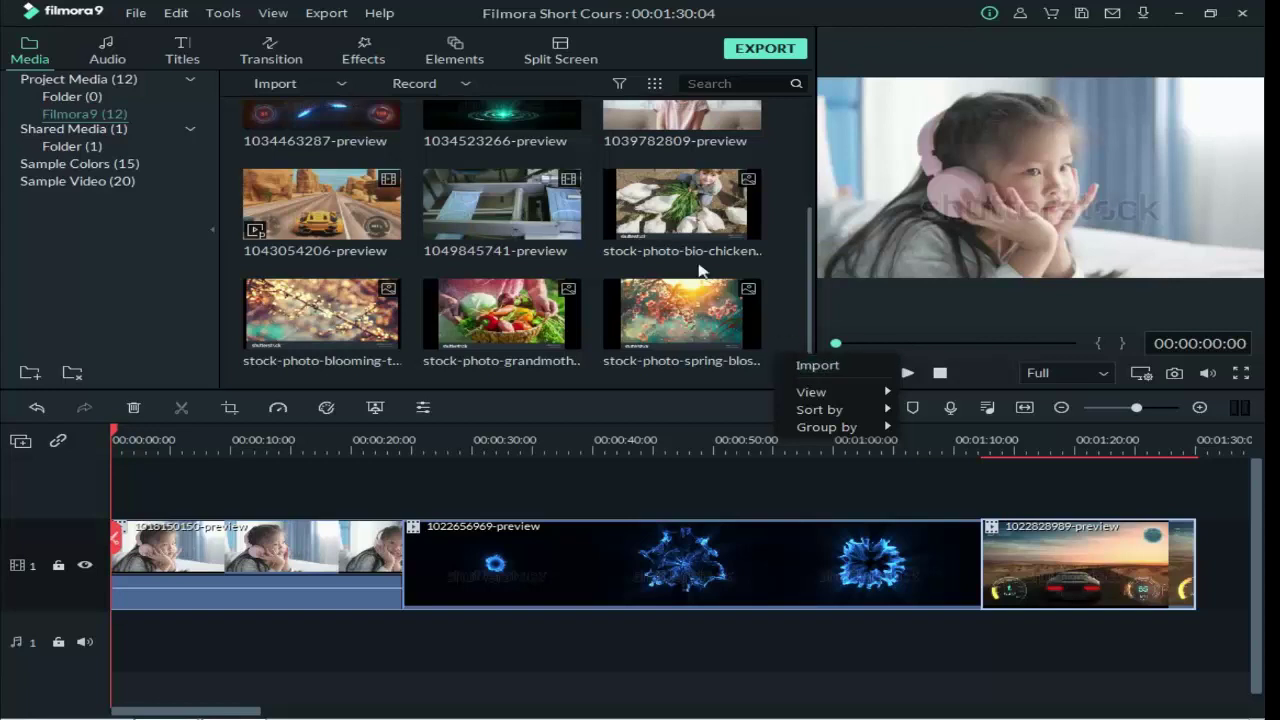
{"action": "left_click", "coordinate": [812, 365]}
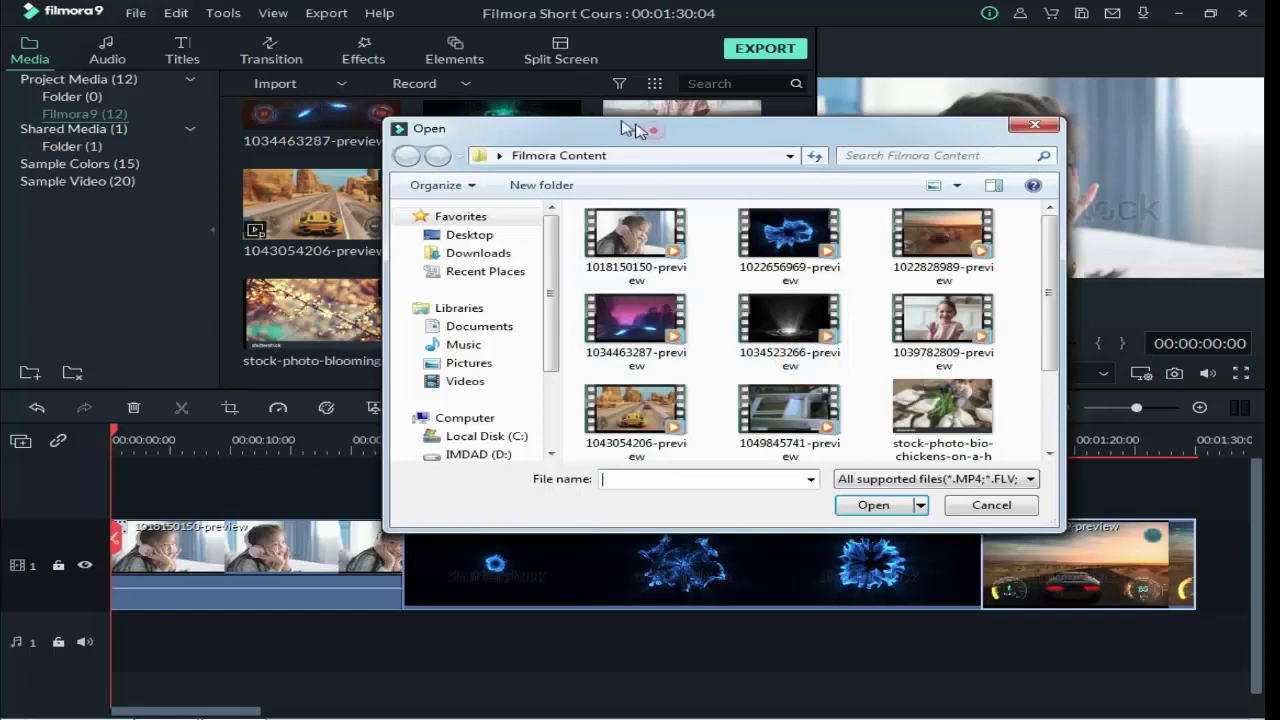
{"action": "left_click_drag", "start_coordinate": [628, 128], "coordinate": [510, 103]}
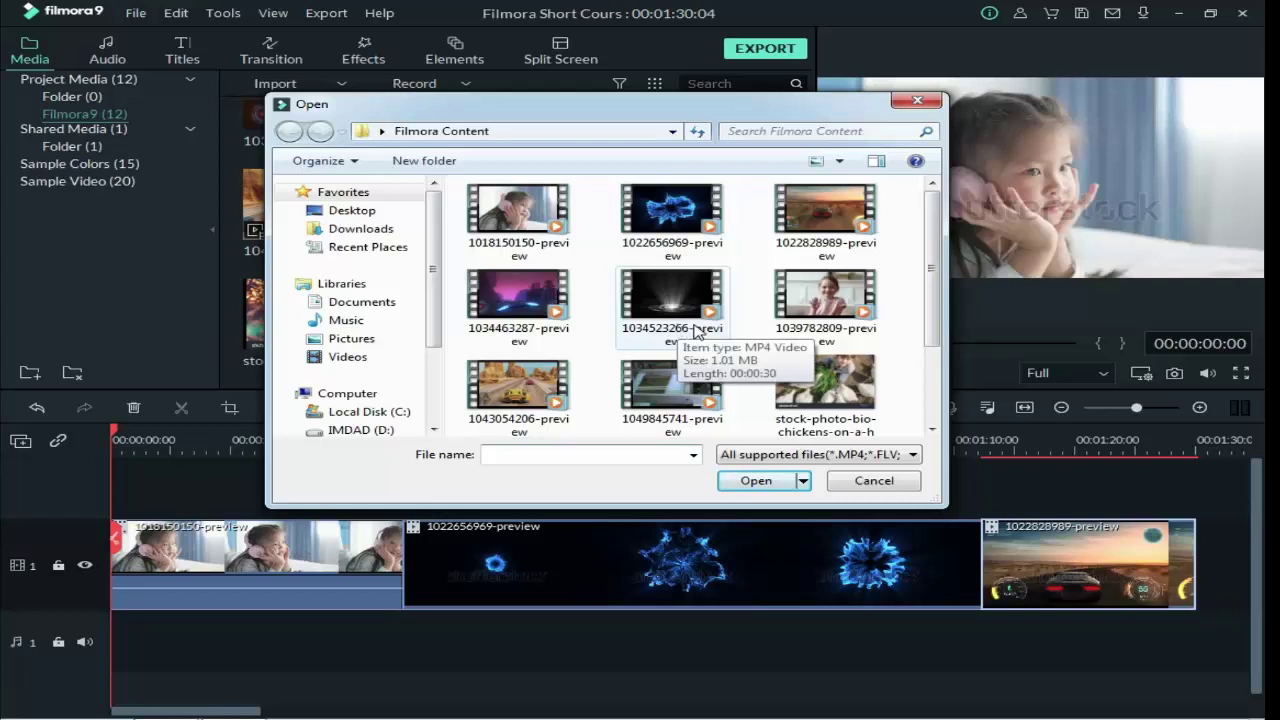
{"action": "double_click", "coordinate": [697, 330]}
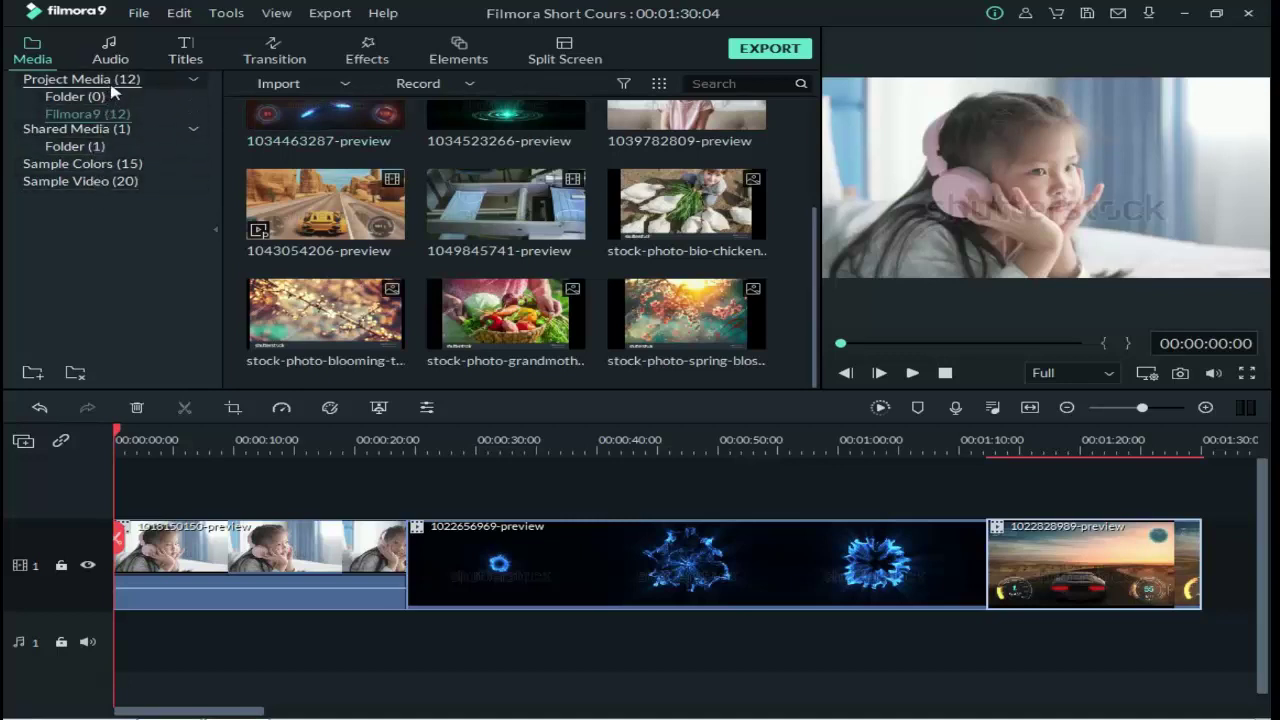
- Browse the Shared Media library with its folder, and the Sample Colors collection
{"action": "left_click", "coordinate": [62, 131]}
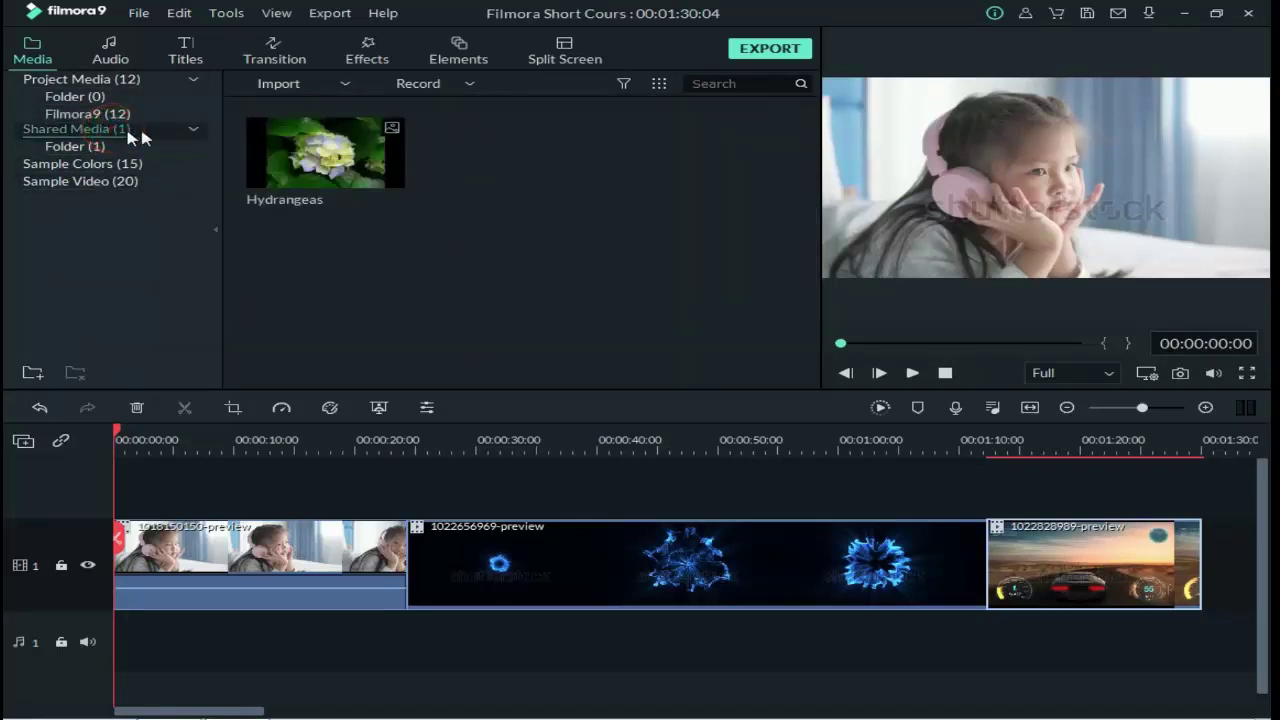
{"action": "left_click", "coordinate": [92, 147]}
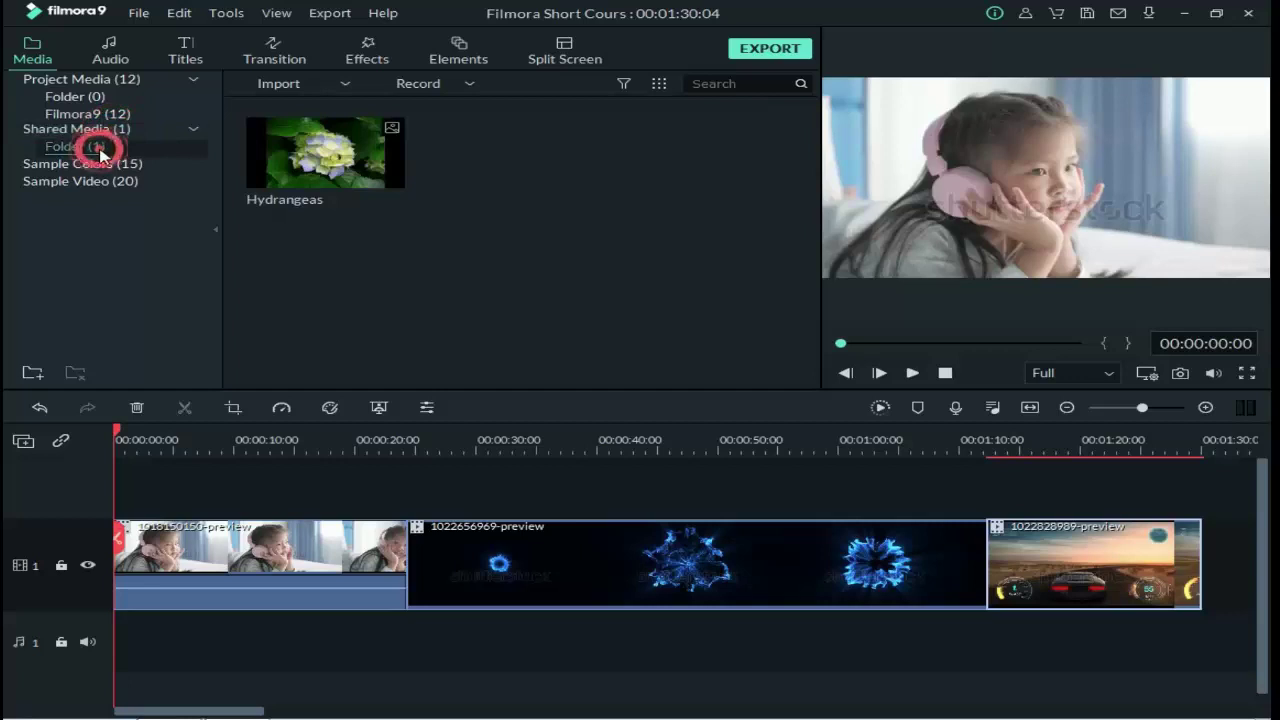
{"action": "left_click", "coordinate": [110, 165]}
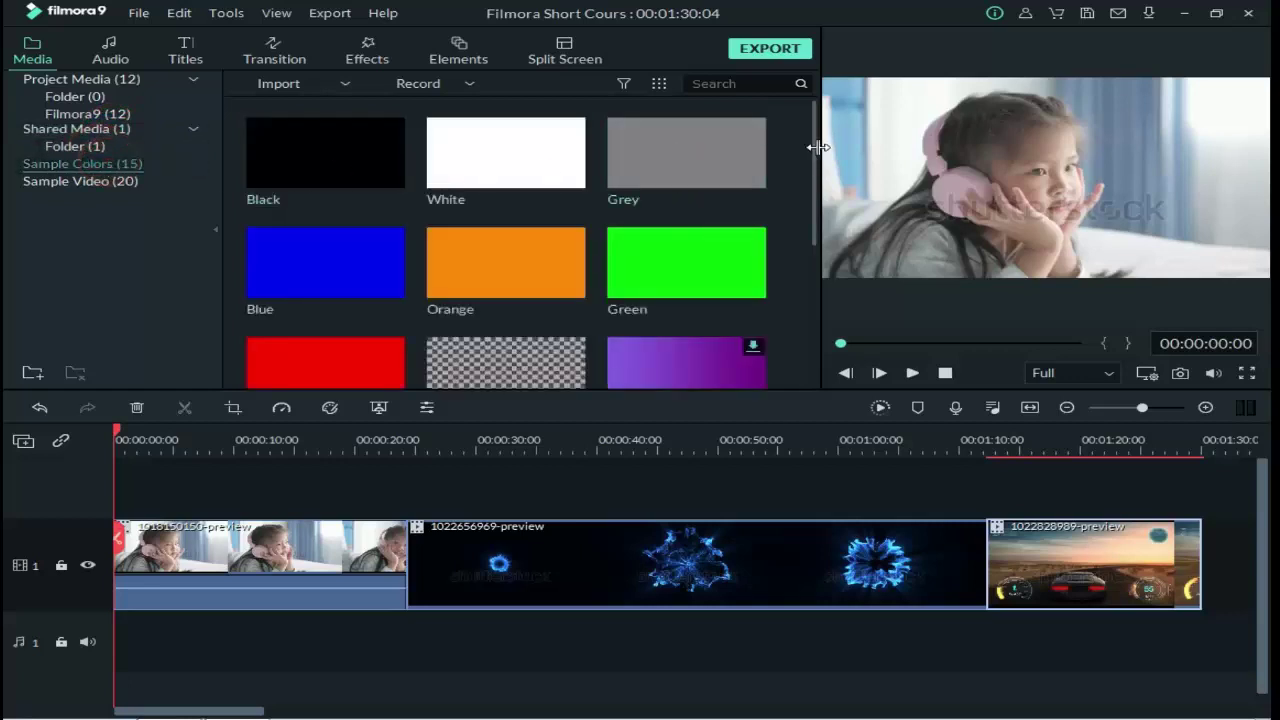
{"action": "mouse_move", "coordinate": [816, 145]}
{"action": "left_mouse_down"}
{"action": "mouse_move", "coordinate": [810, 134]}
{"action": "mouse_move", "coordinate": [797, 287]}
{"action": "mouse_move", "coordinate": [815, 130]}
{"action": "left_mouse_up"}
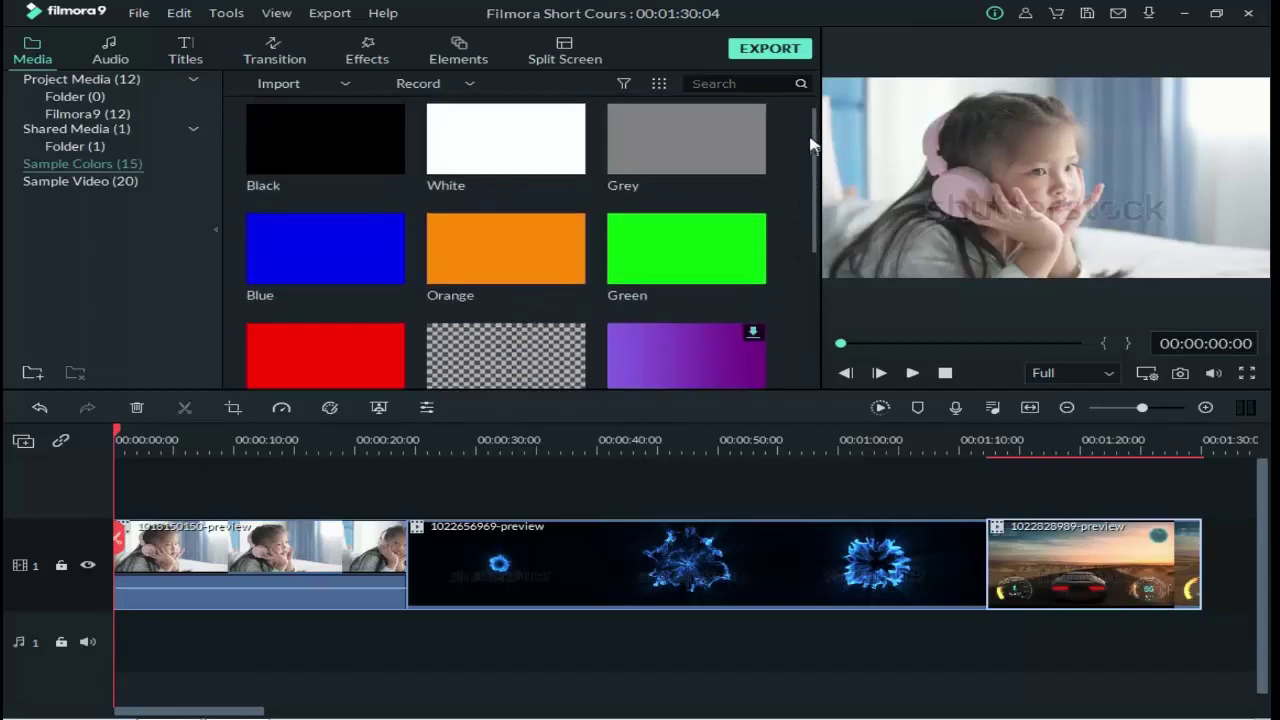
- Browse the Sample Video collection down to the countdown clips
{"action": "left_click", "coordinate": [136, 181]}
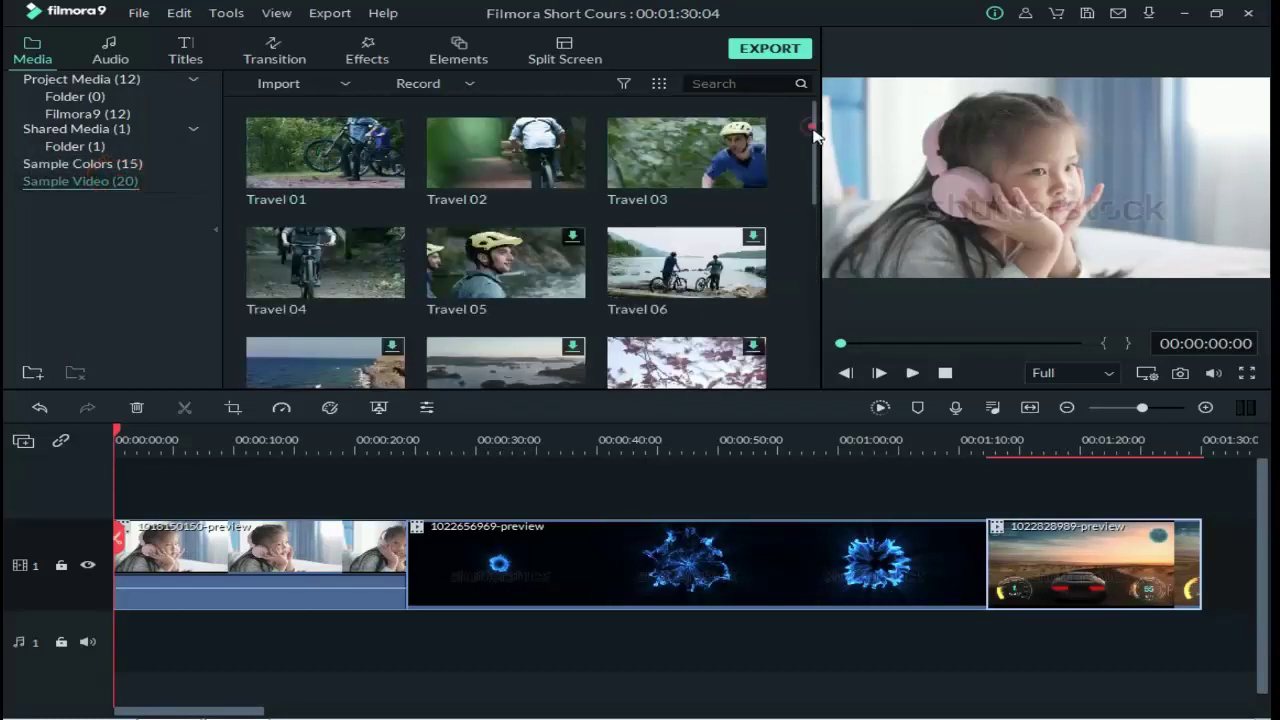
{"action": "left_click_drag", "start_coordinate": [813, 135], "coordinate": [822, 237]}
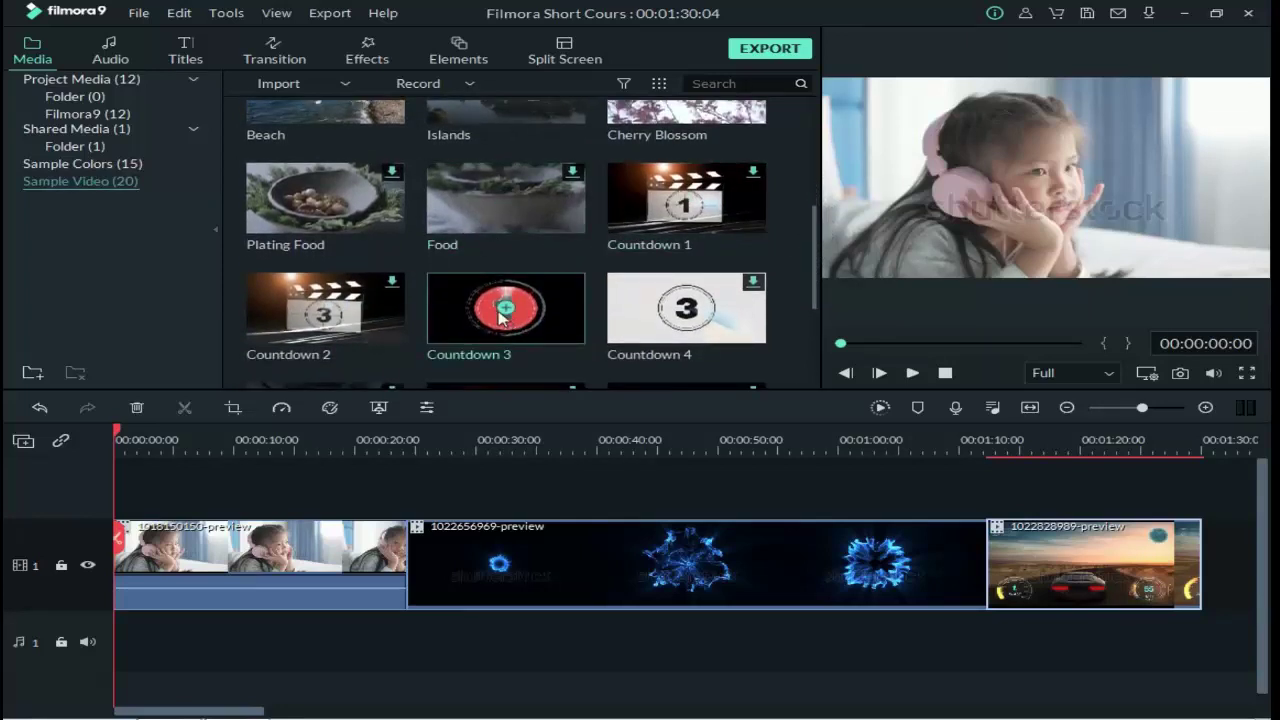
{"action": "mouse_move", "coordinate": [820, 263]}
{"action": "left_mouse_down"}
{"action": "mouse_move", "coordinate": [813, 320]}
{"action": "mouse_move", "coordinate": [812, 275]}
{"action": "left_mouse_up"}
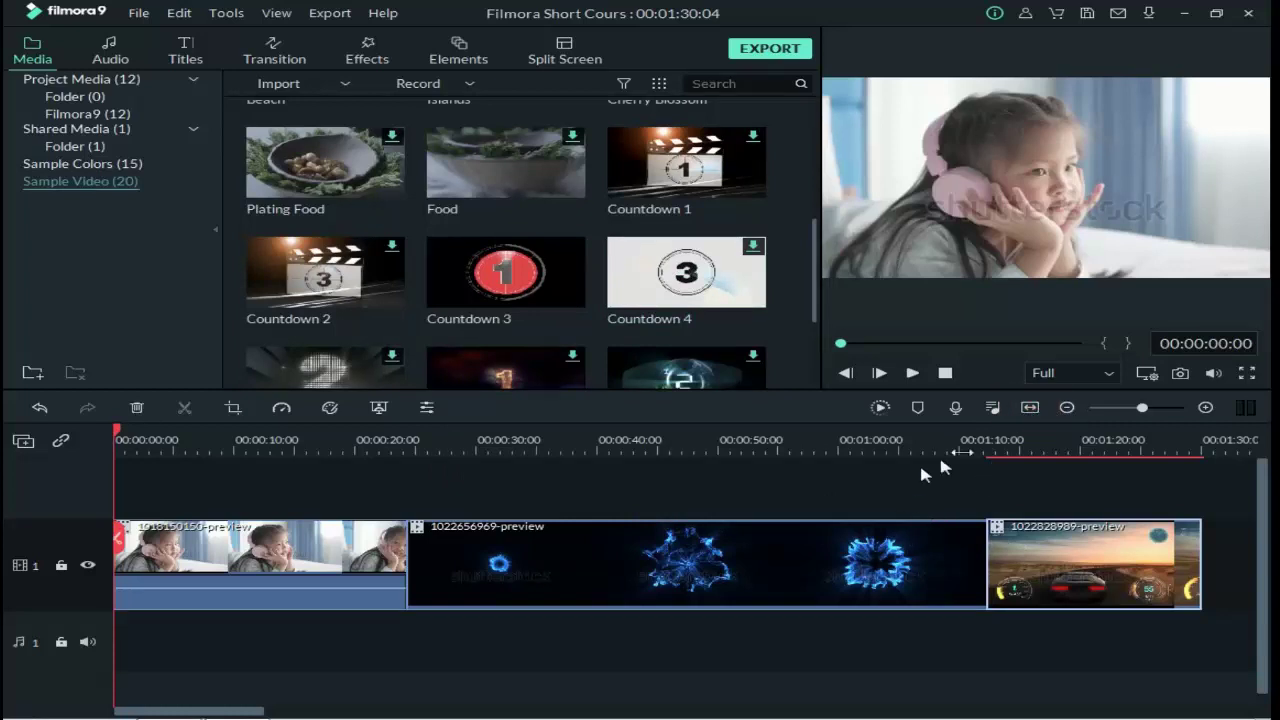
- Shift all three timeline clips about 42 seconds later and place the Countdown 3 sample video at the start of video track 1
{"action": "left_click_drag", "start_coordinate": [1148, 412], "coordinate": [1137, 420]}
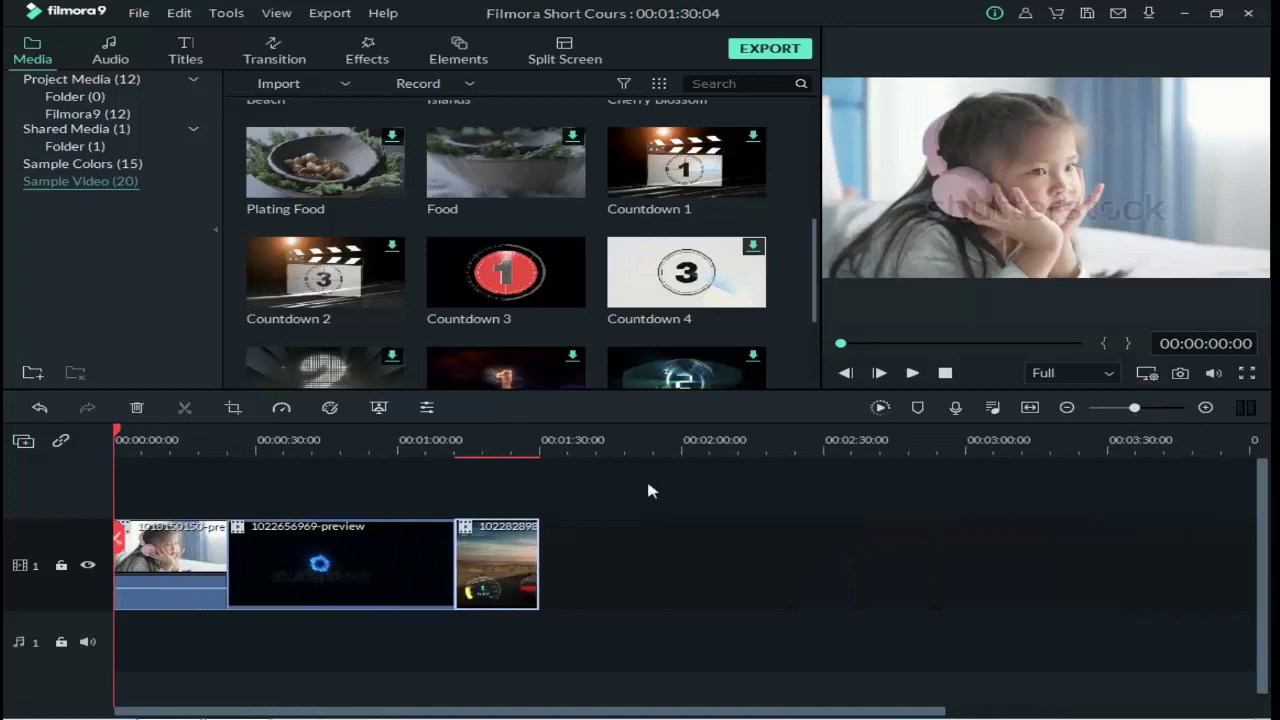
{"action": "left_click_drag", "start_coordinate": [612, 480], "coordinate": [430, 545]}
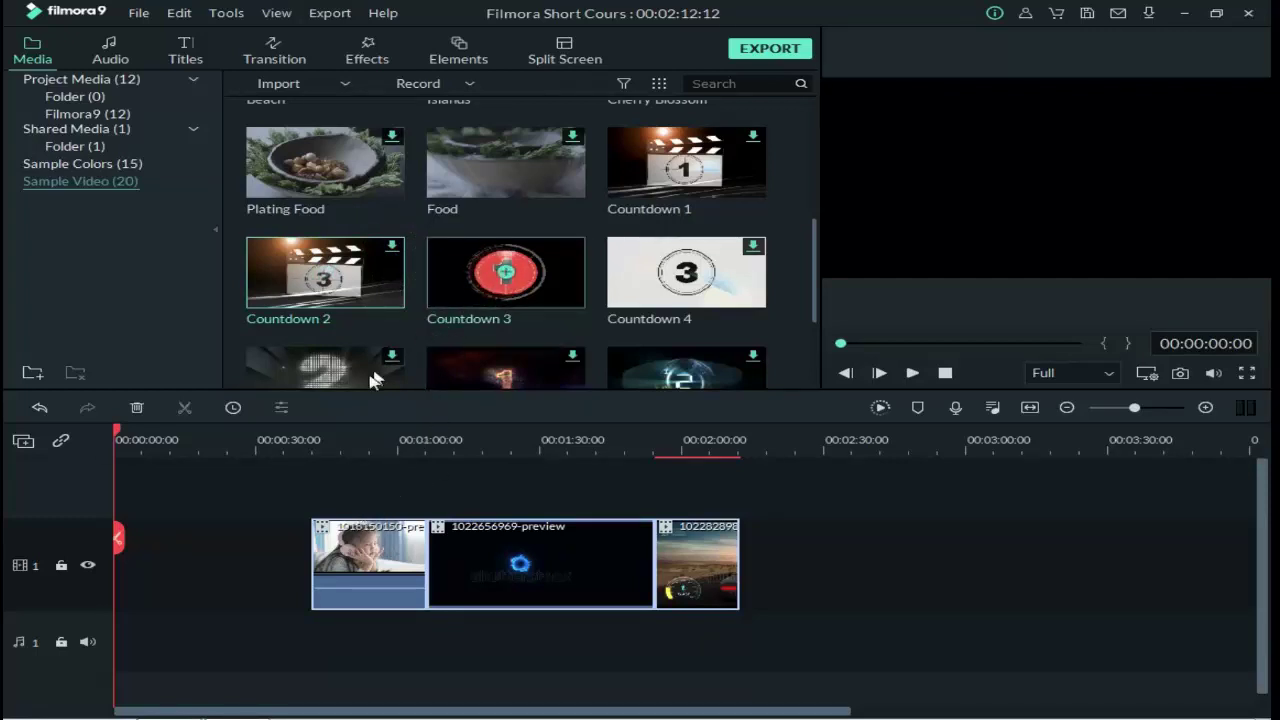
{"action": "left_click_drag", "start_coordinate": [435, 307], "coordinate": [130, 555]}
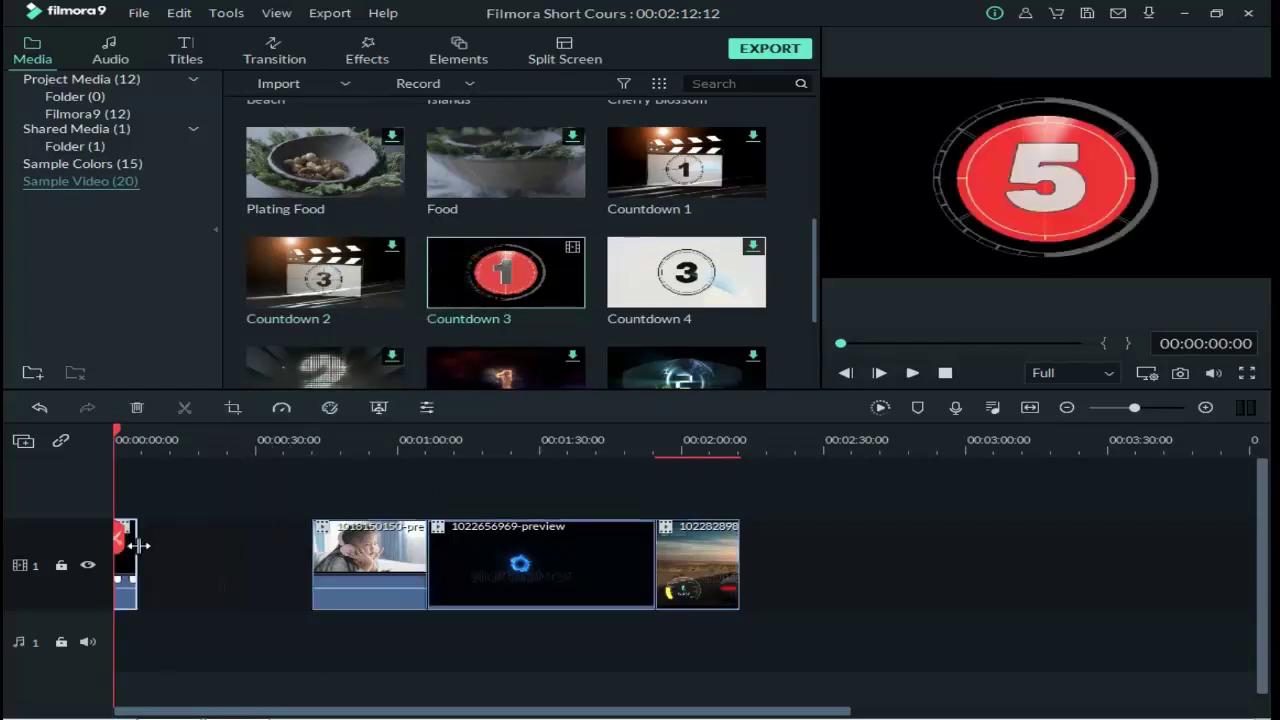
- Play the countdown from the start, pause at 00:00:07:04 and move the playhead back to 00:00:06:12
{"action": "left_click", "coordinate": [913, 373]}
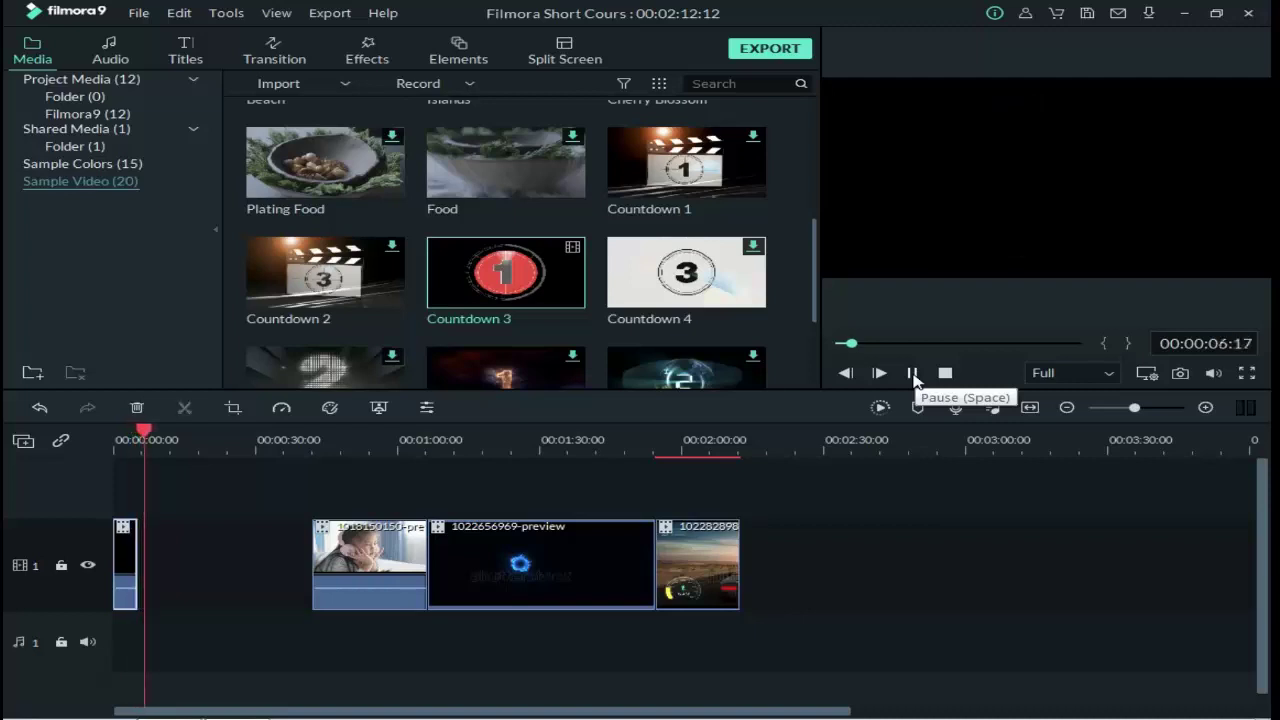
{"action": "left_click", "coordinate": [913, 373]}
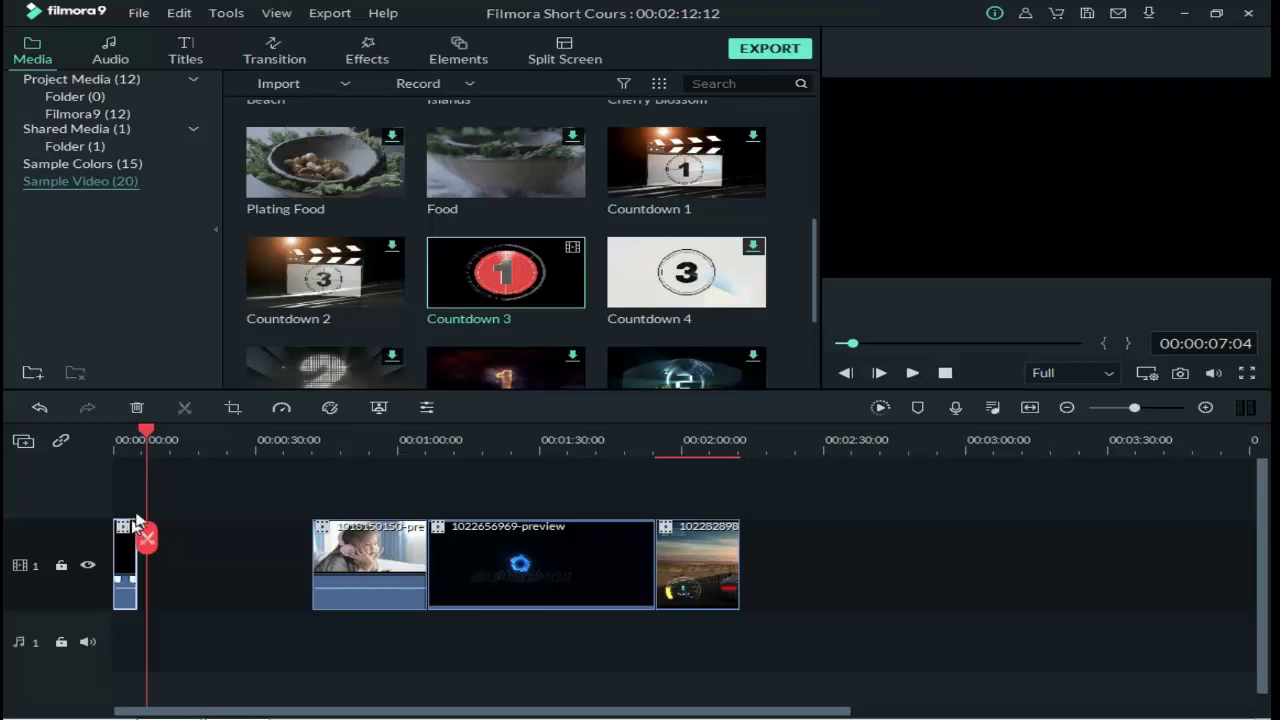
{"action": "left_click_drag", "start_coordinate": [146, 430], "coordinate": [143, 432]}
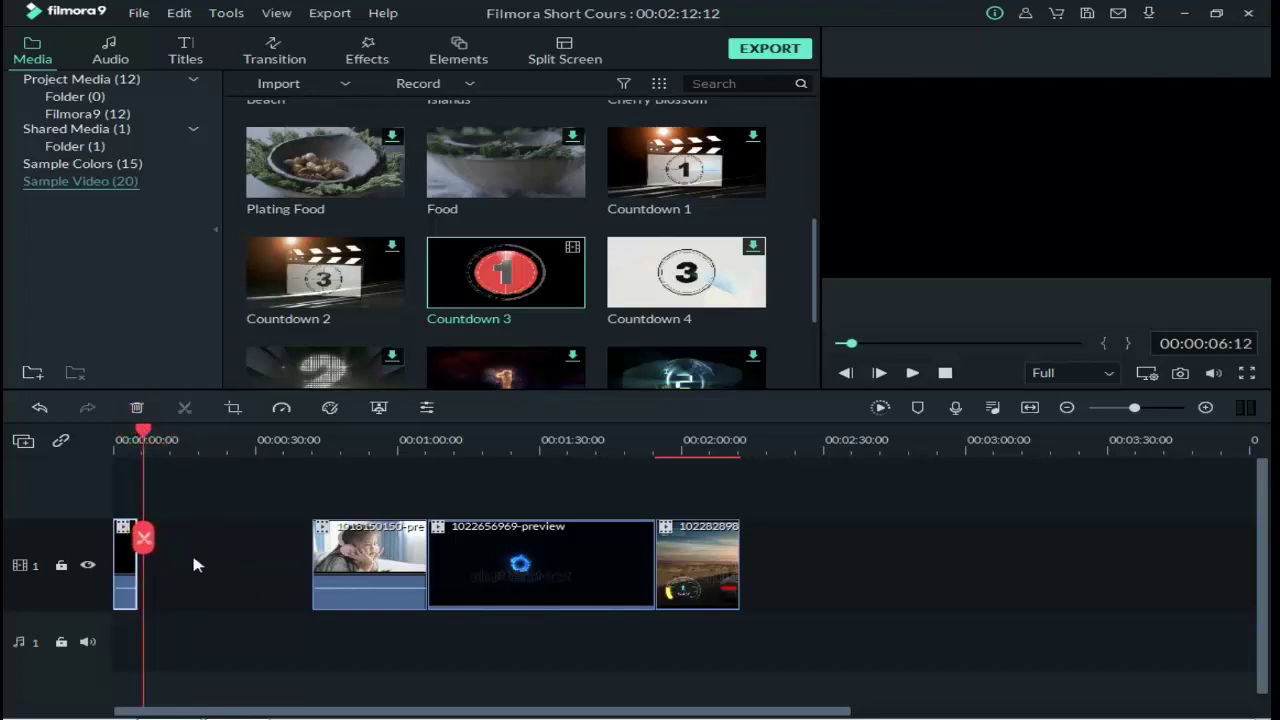
{"action": "left_click", "coordinate": [913, 374]}
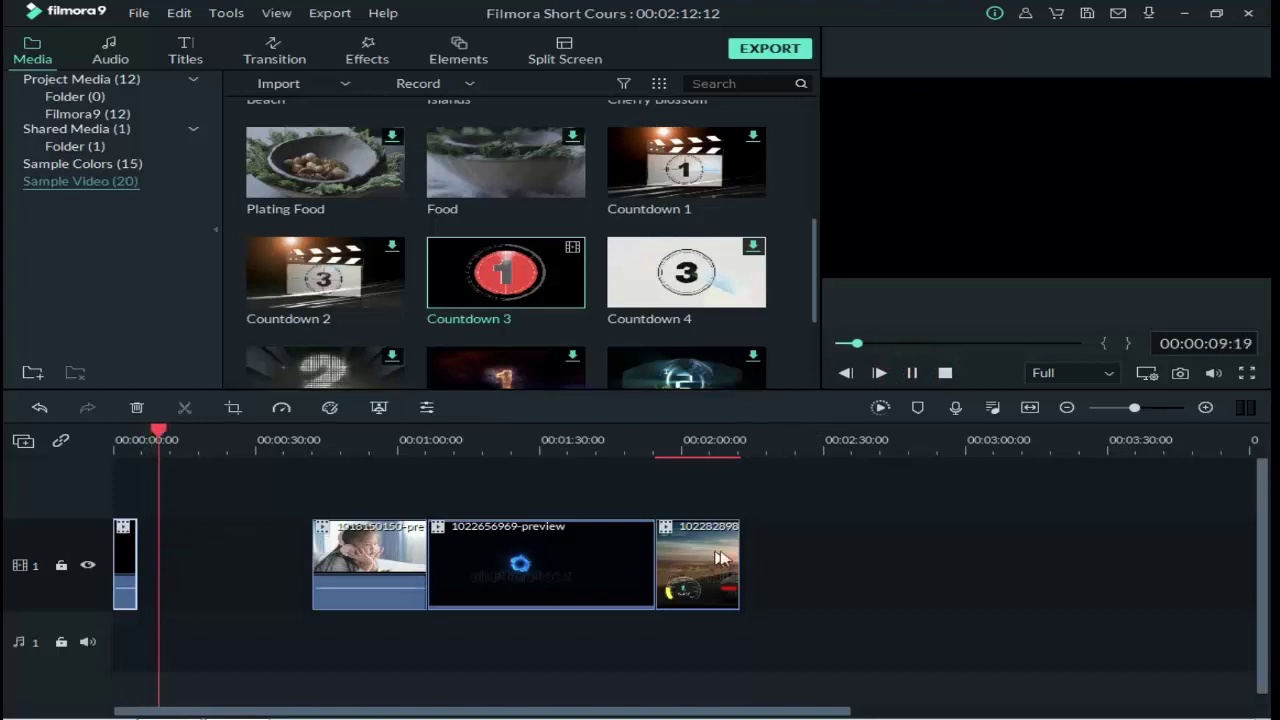
{"action": "left_click", "coordinate": [292, 449]}
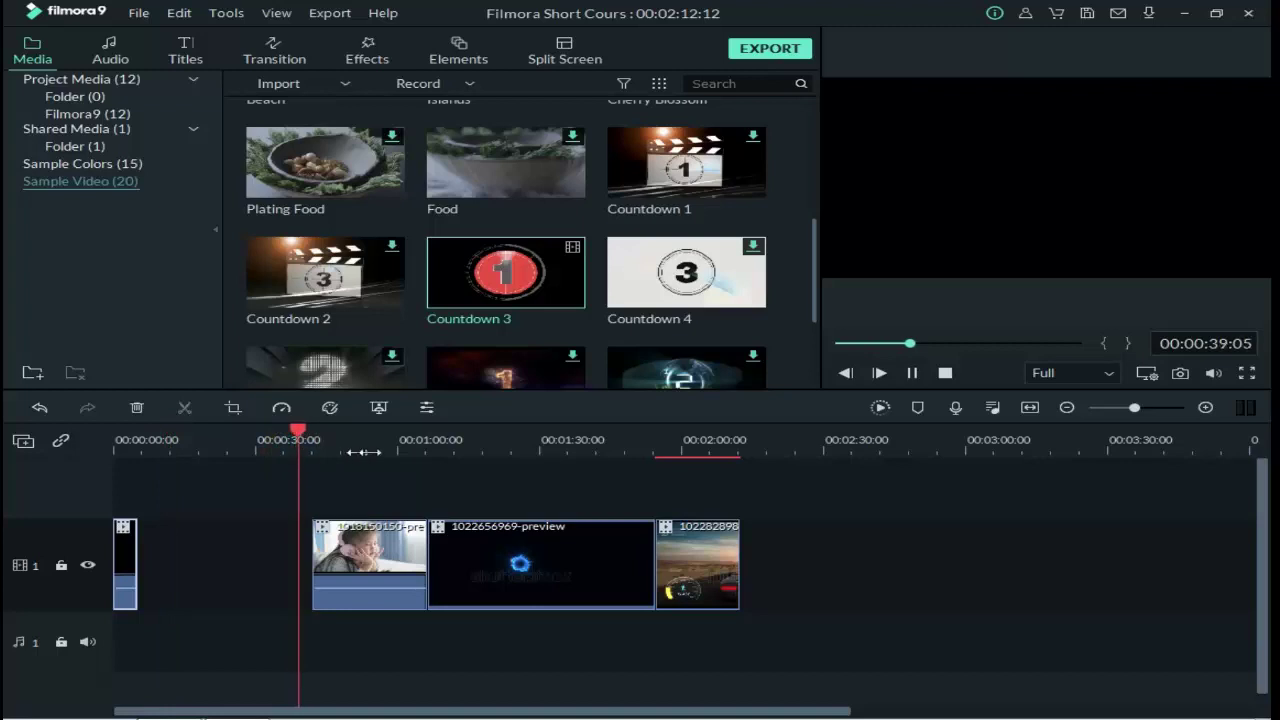
{"action": "left_click", "coordinate": [478, 444]}
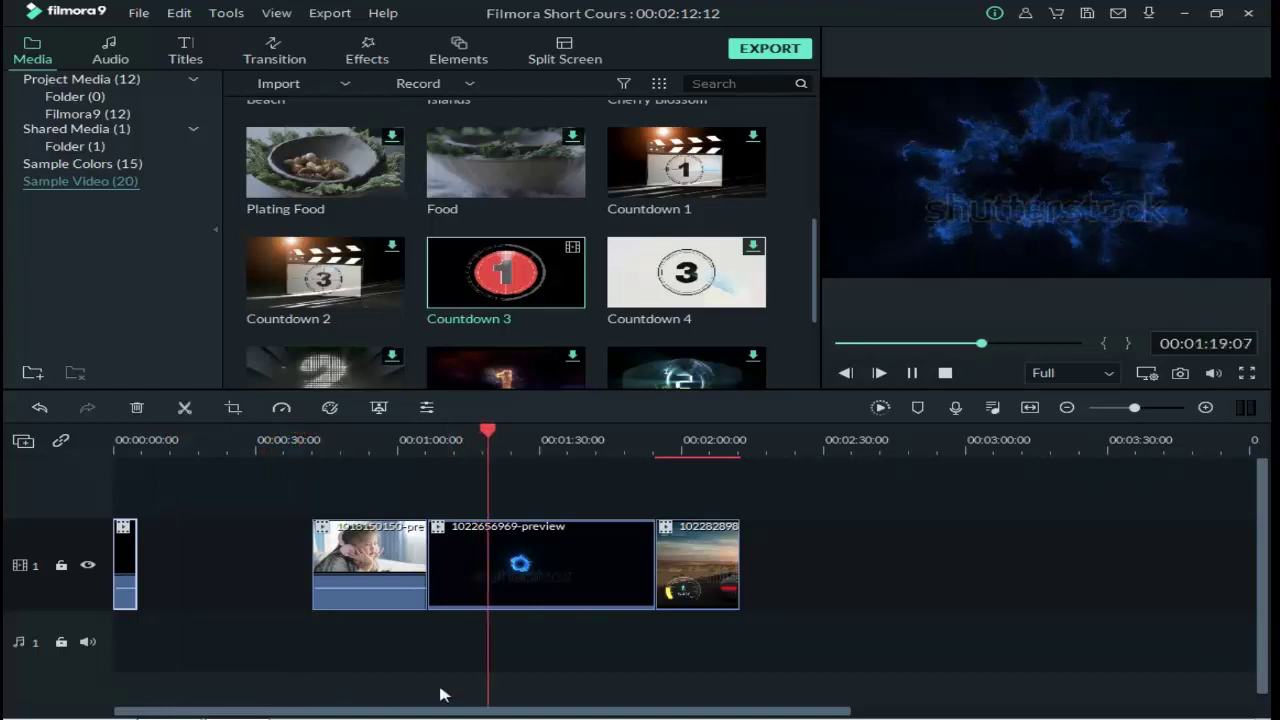
{"action": "left_click", "coordinate": [731, 444]}
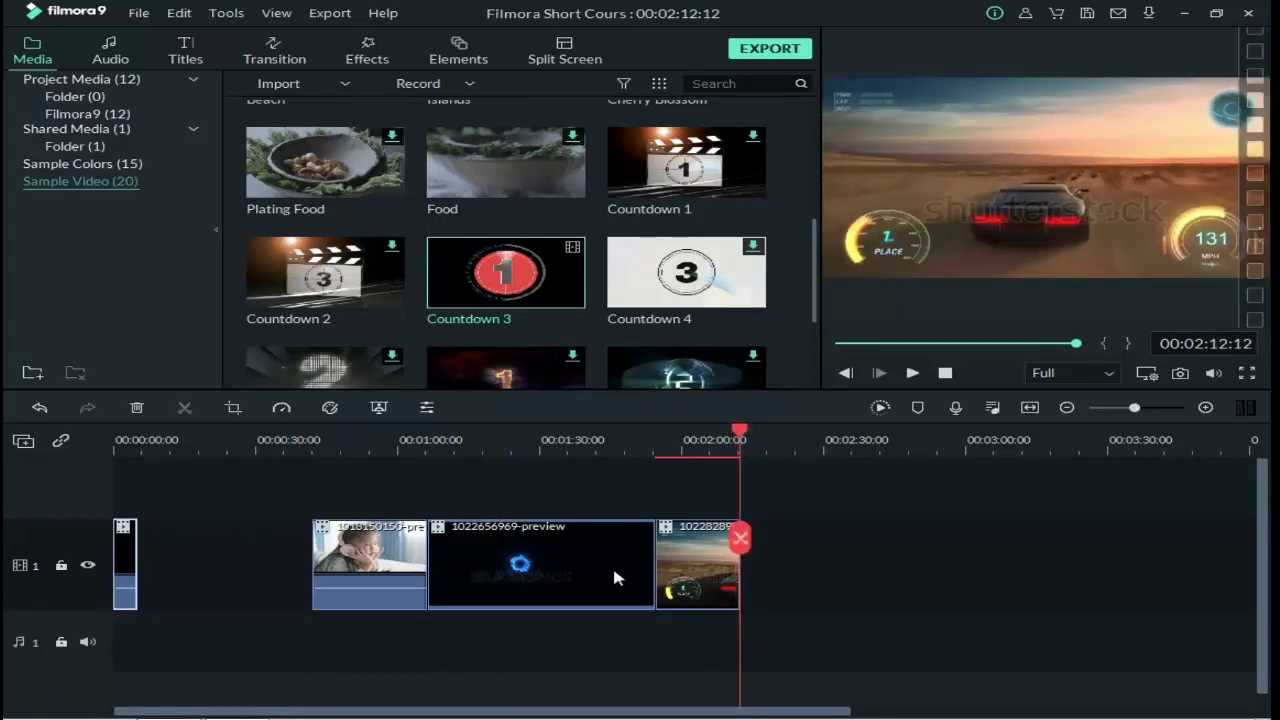
- Close the gap by moving the three clips back against the countdown, and play from the start, skipping near the end of the last clip
{"action": "left_click", "coordinate": [752, 500]}
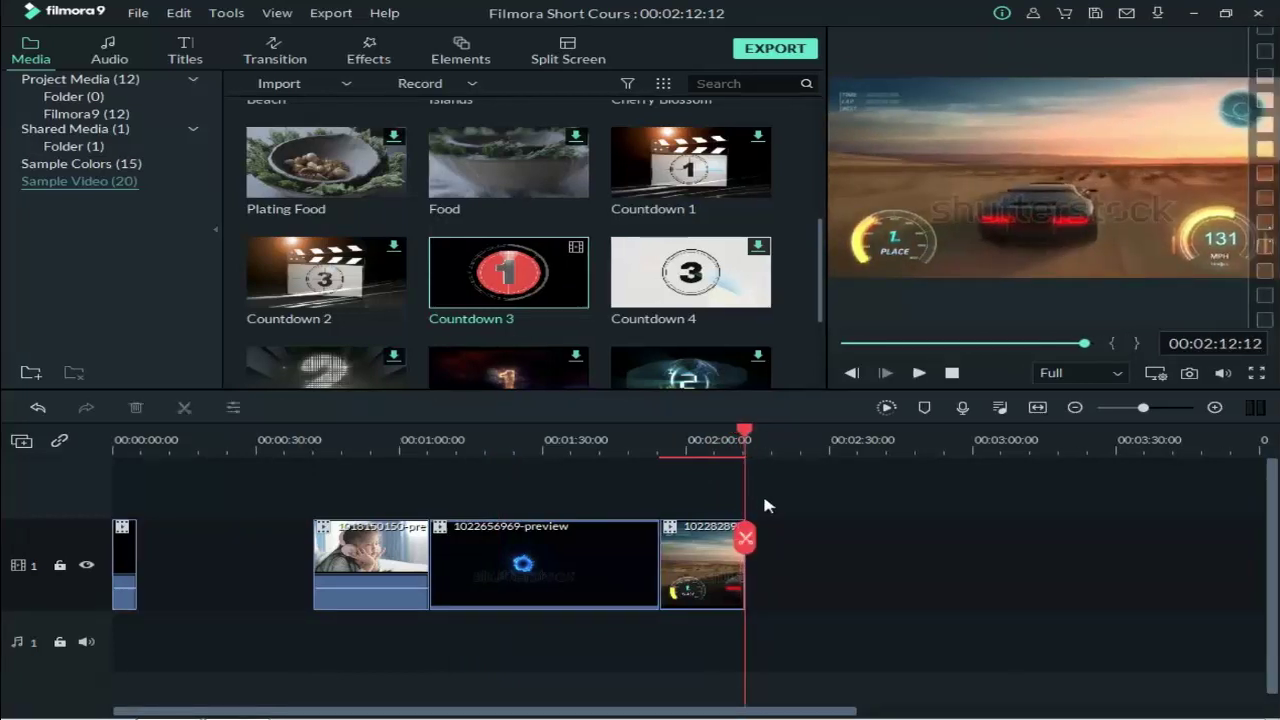
{"action": "left_click_drag", "start_coordinate": [779, 486], "coordinate": [288, 521]}
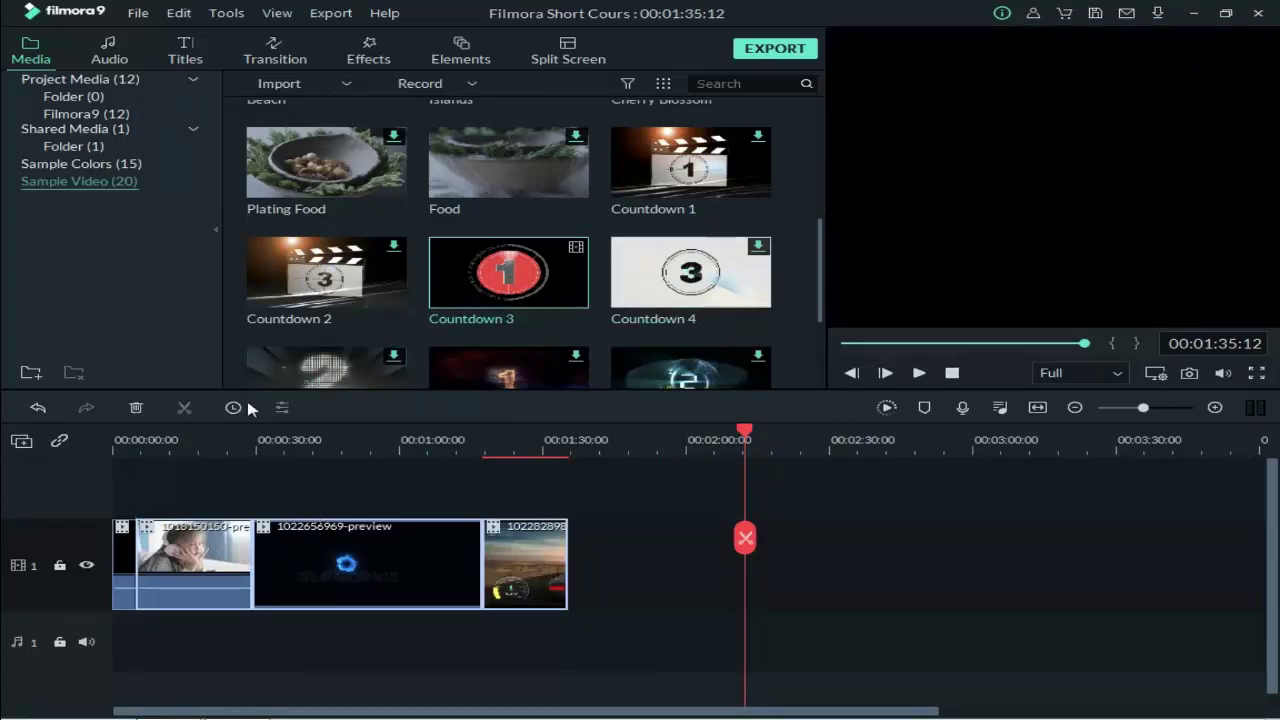
{"action": "left_click", "coordinate": [123, 437]}
{"action": "left_click", "coordinate": [114, 433]}
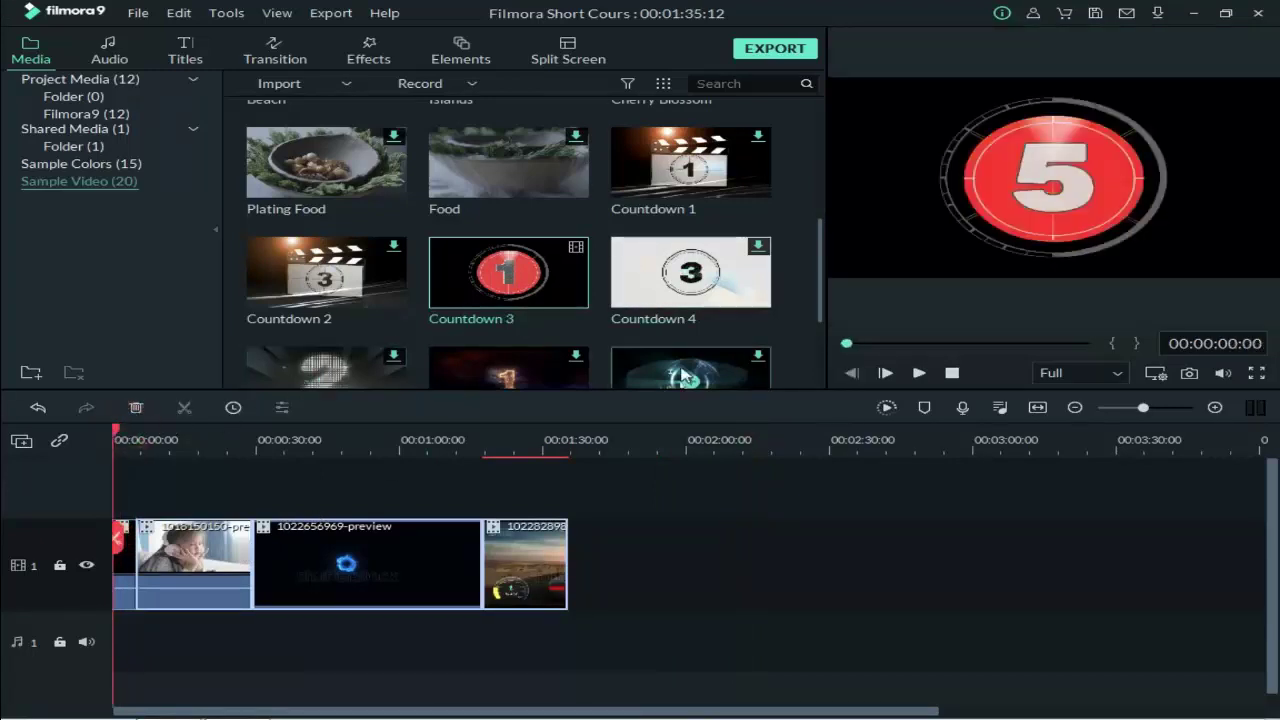
{"action": "left_click", "coordinate": [919, 372]}
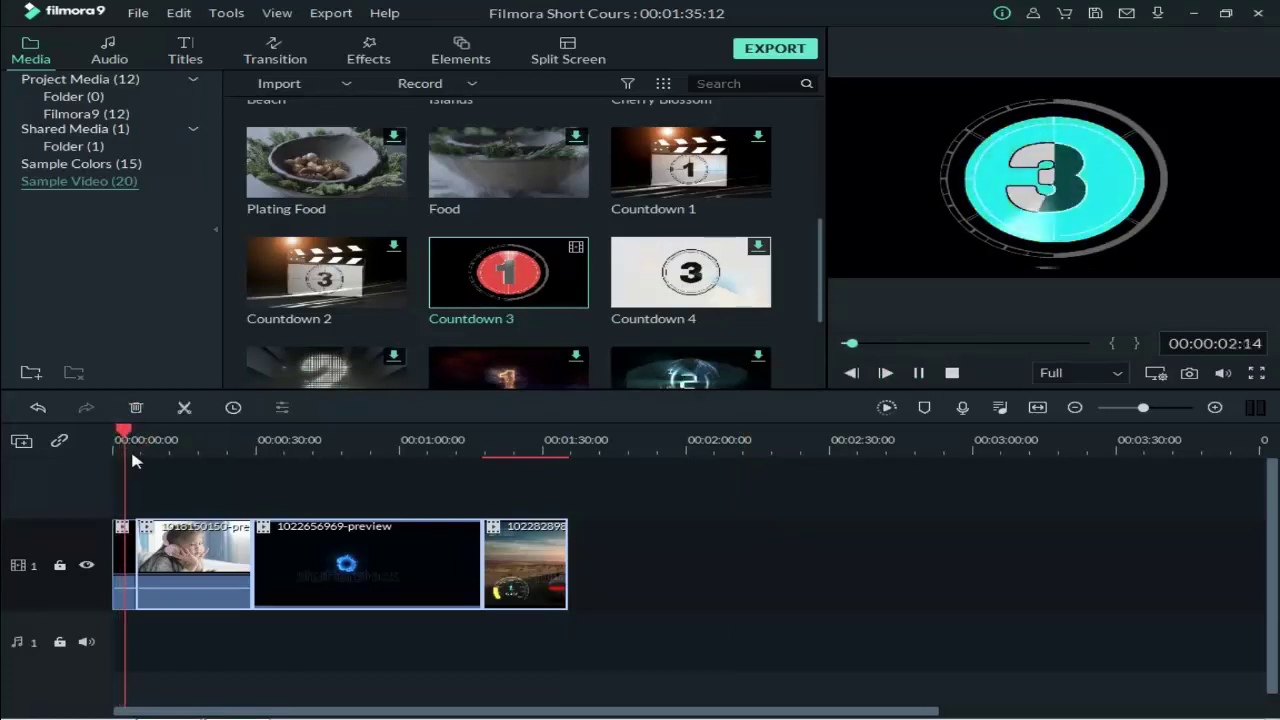
{"action": "left_click", "coordinate": [558, 443]}
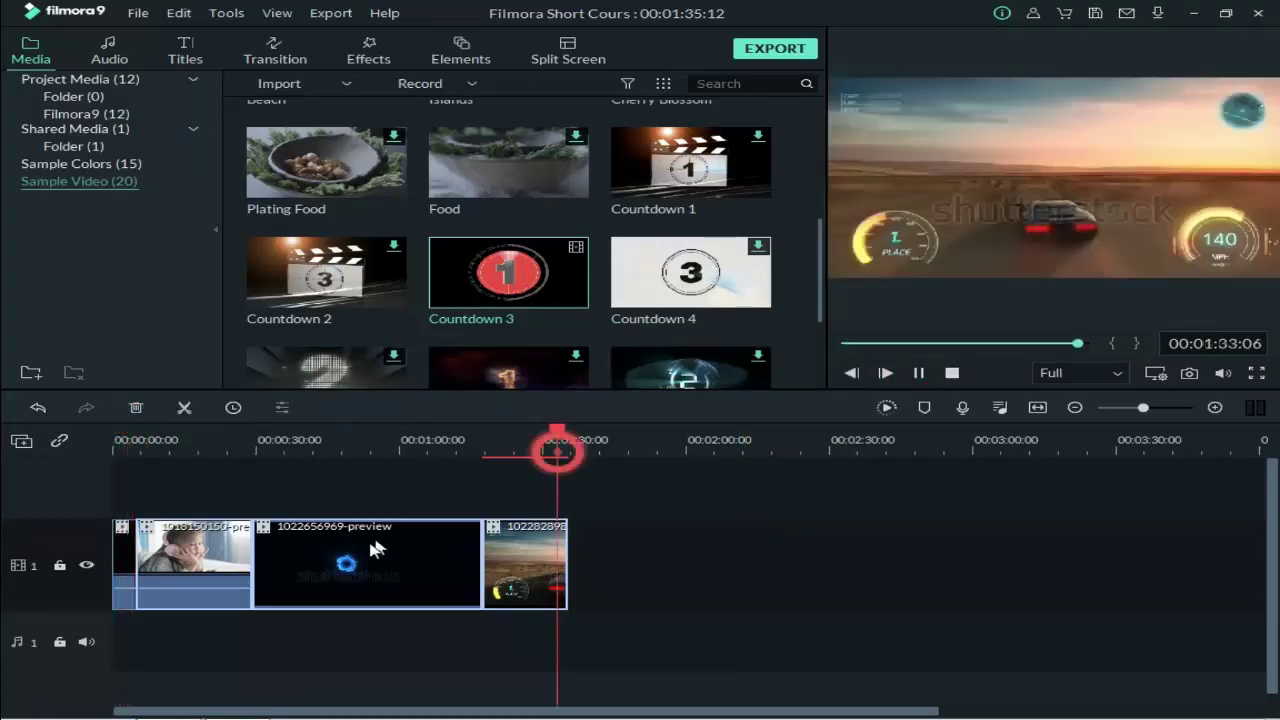
- Show the Filmora9 folder's media, capture a snapshot of the frame at 00:01:23:12 and bring the new Snapshot image into view
{"action": "left_click", "coordinate": [97, 119]}
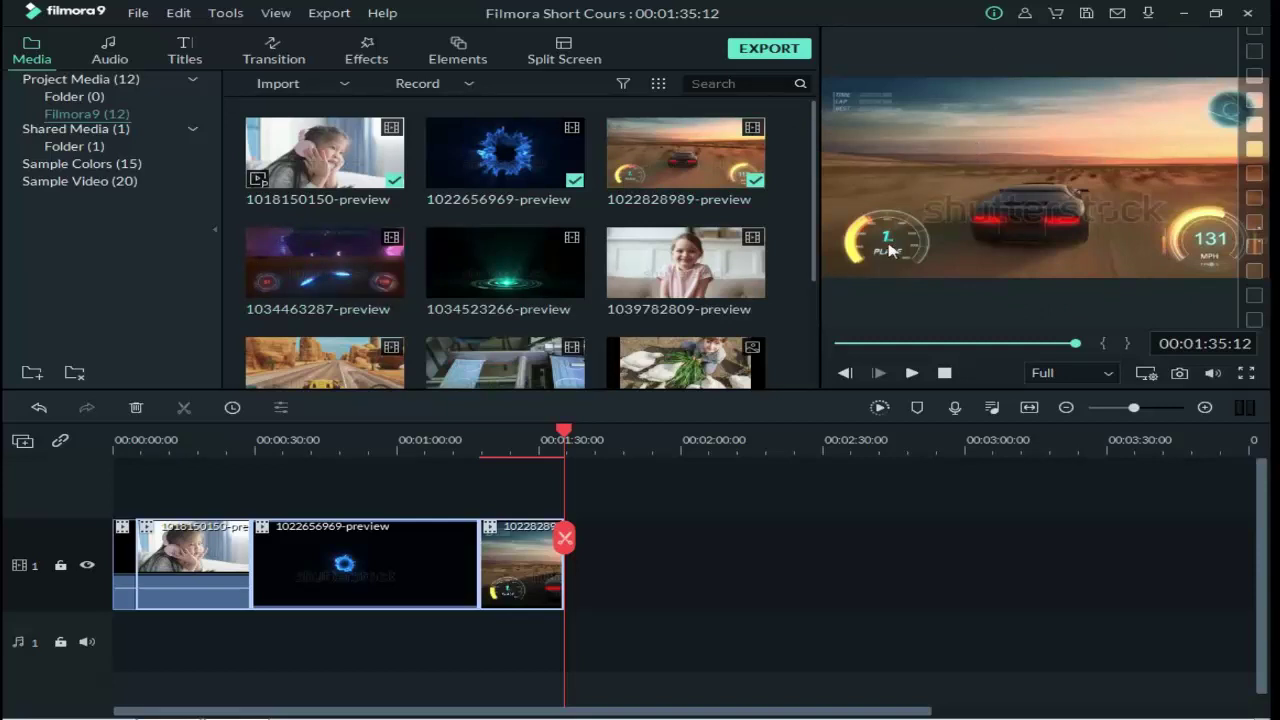
{"action": "left_click_drag", "start_coordinate": [813, 228], "coordinate": [797, 313]}
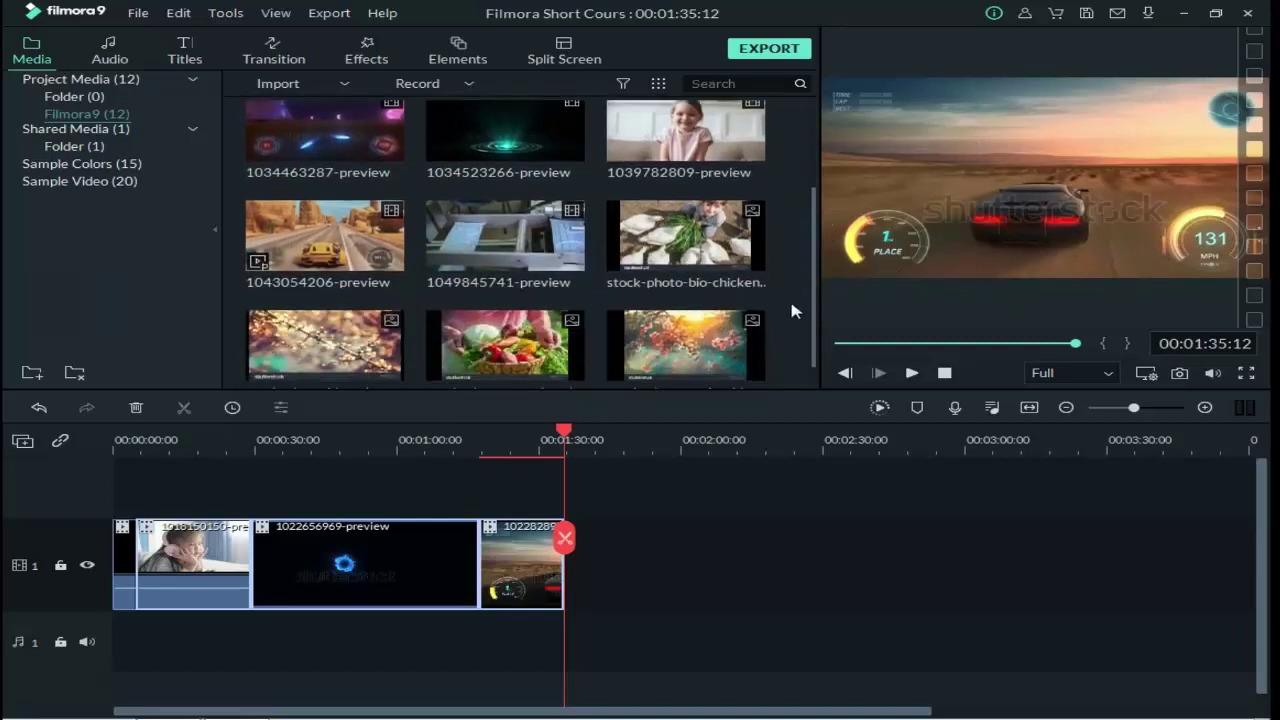
{"action": "left_click", "coordinate": [941, 343]}
{"action": "left_click_drag", "start_coordinate": [972, 343], "coordinate": [1012, 343]}
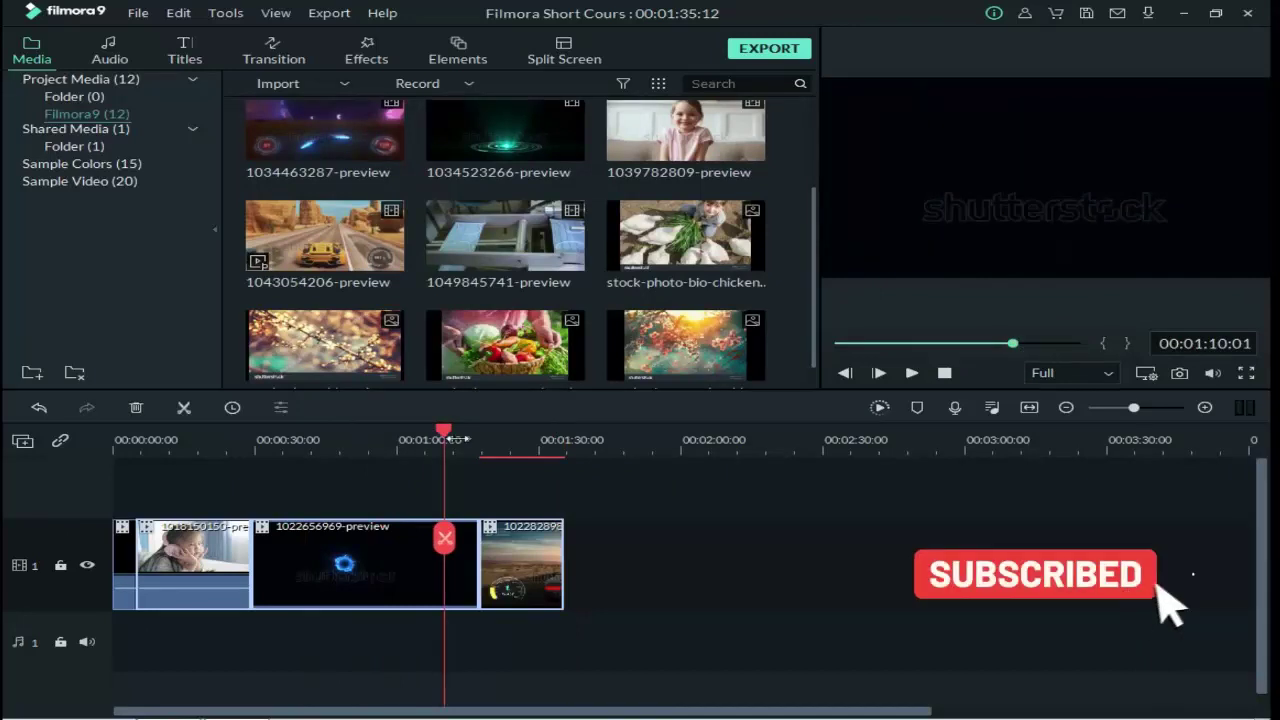
{"action": "left_click_drag", "start_coordinate": [443, 430], "coordinate": [509, 440]}
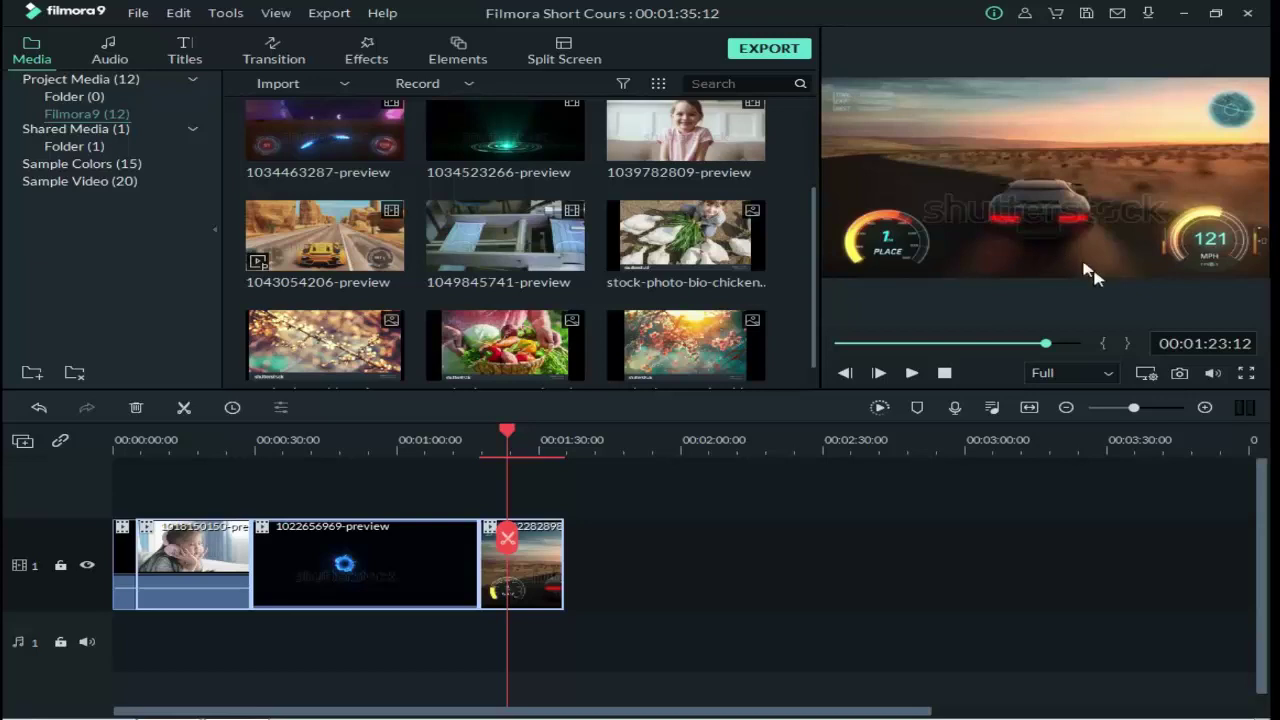
{"action": "left_click", "coordinate": [1181, 374]}
{"action": "left_click_drag", "start_coordinate": [812, 232], "coordinate": [798, 321]}
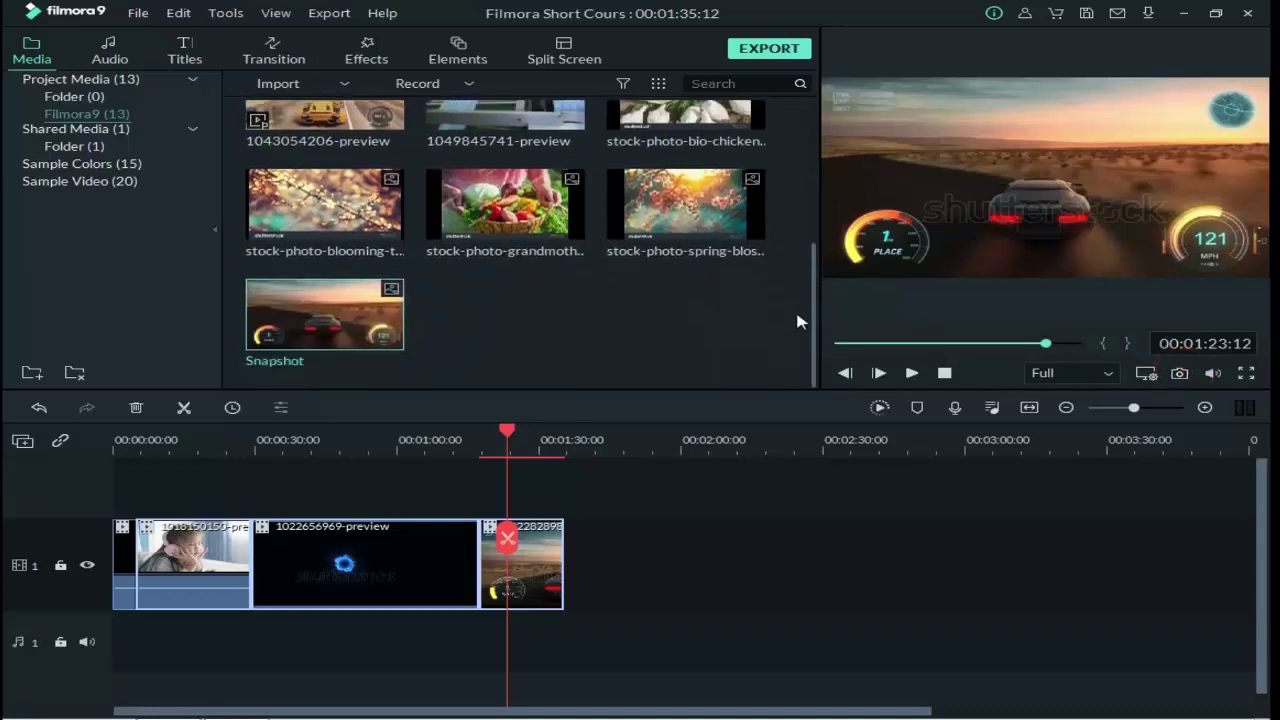
- Add the Snapshot image after the last clip on video track 1 and move the playhead to 00:01:32:08
{"action": "mouse_move", "coordinate": [324, 318]}
{"action": "left_click_drag", "start_coordinate": [296, 320], "coordinate": [590, 545]}
{"action": "mouse_move", "coordinate": [570, 436]}
{"action": "left_mouse_down"}
{"action": "mouse_move", "coordinate": [580, 432]}
{"action": "mouse_move", "coordinate": [549, 432]}
{"action": "left_mouse_up"}
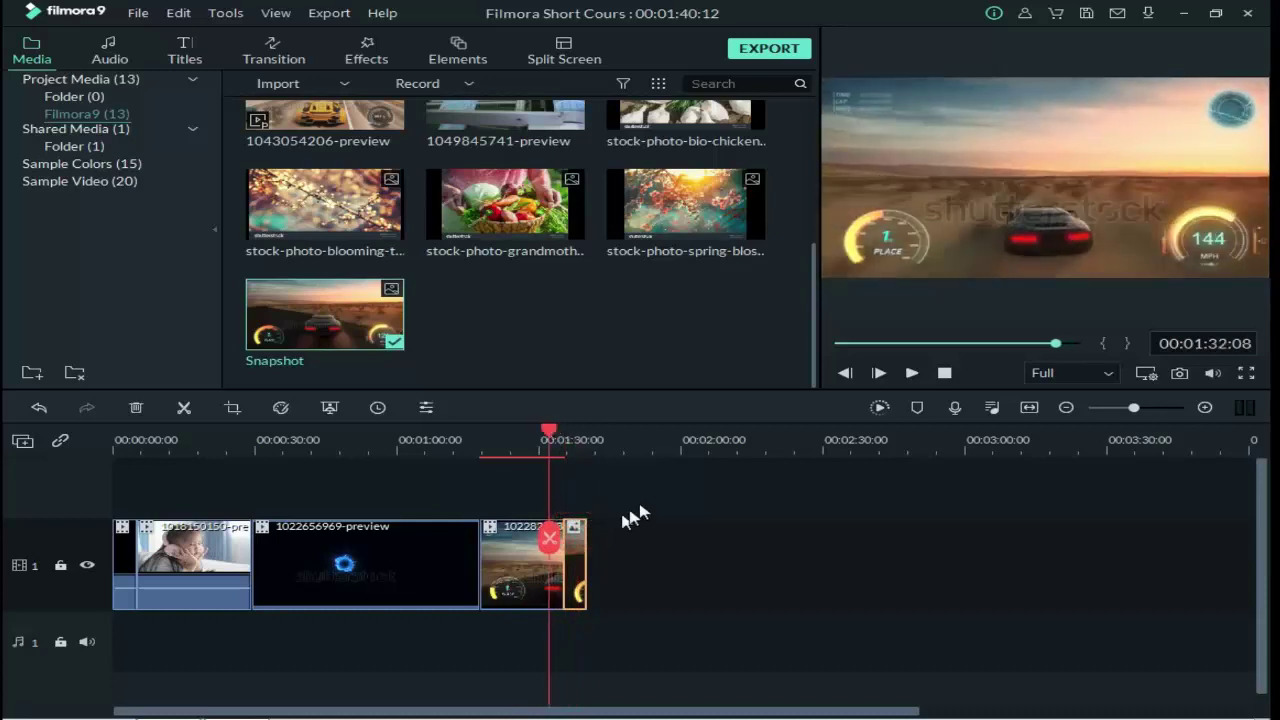
- Delete the snapshot clip from the end of the timeline, and undo and redo that deletion twice
{"action": "left_click", "coordinate": [138, 408]}
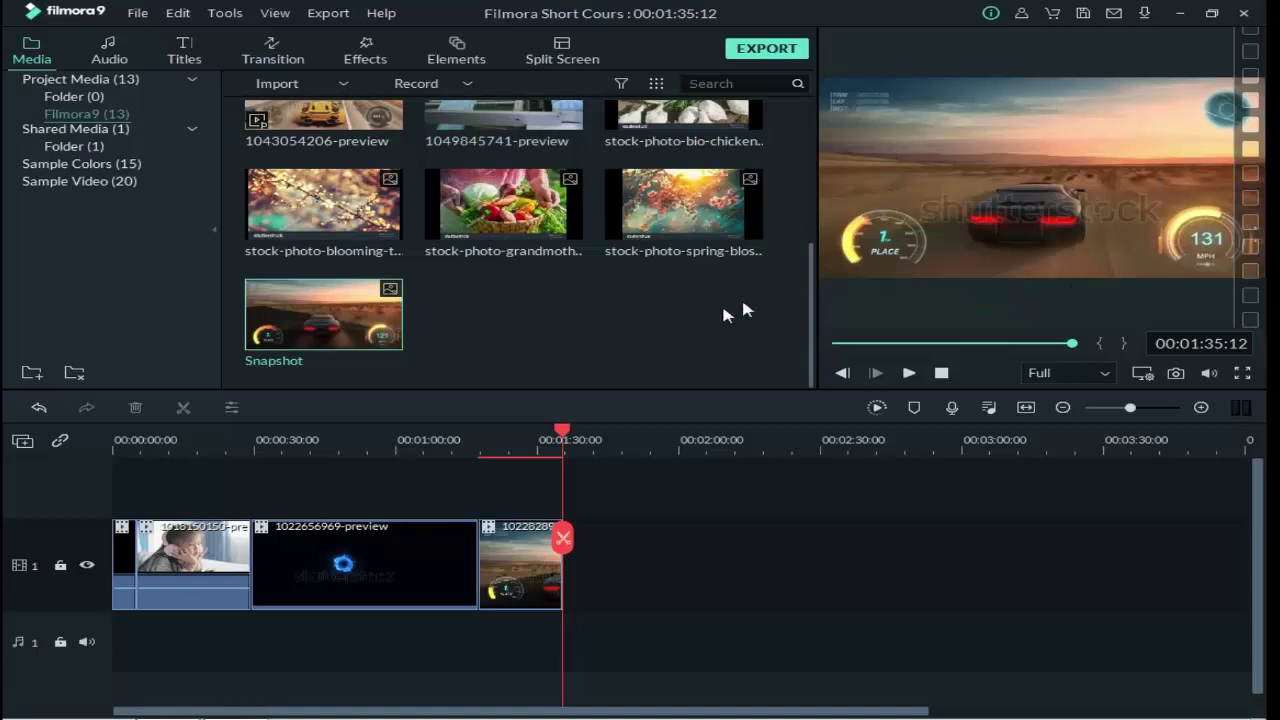
{"action": "left_click", "coordinate": [40, 410]}
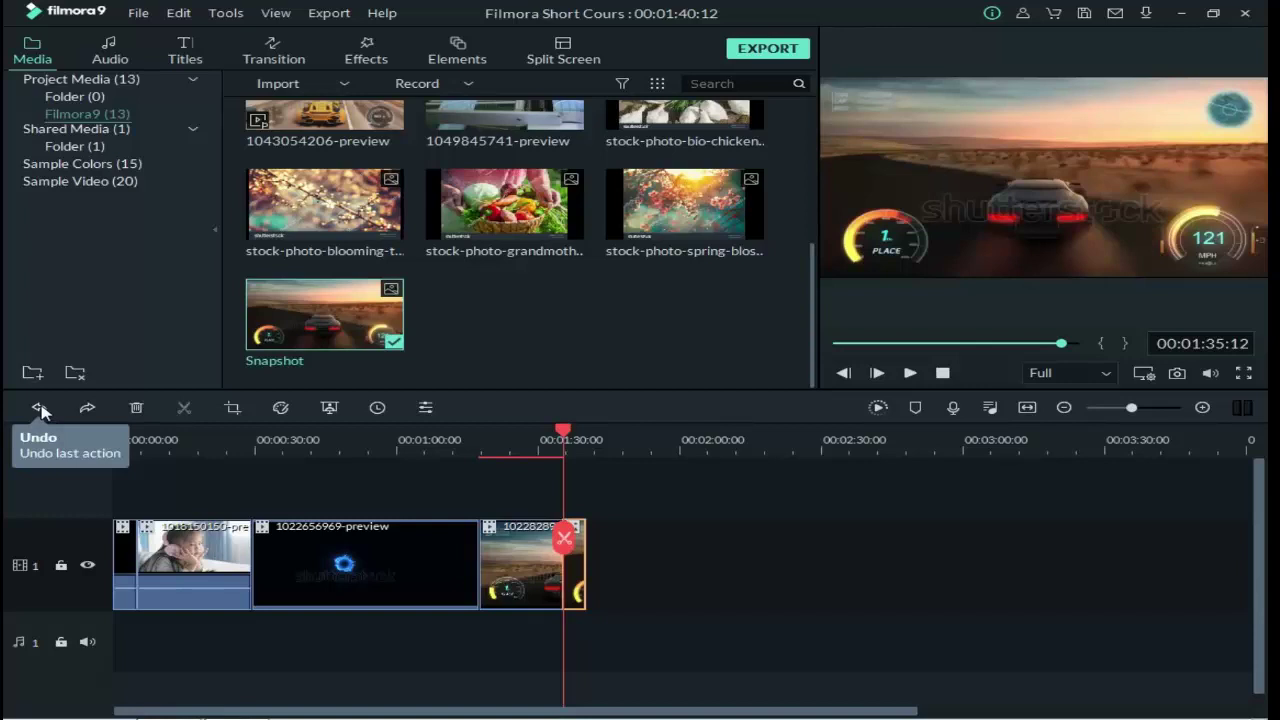
{"action": "left_click", "coordinate": [88, 410]}
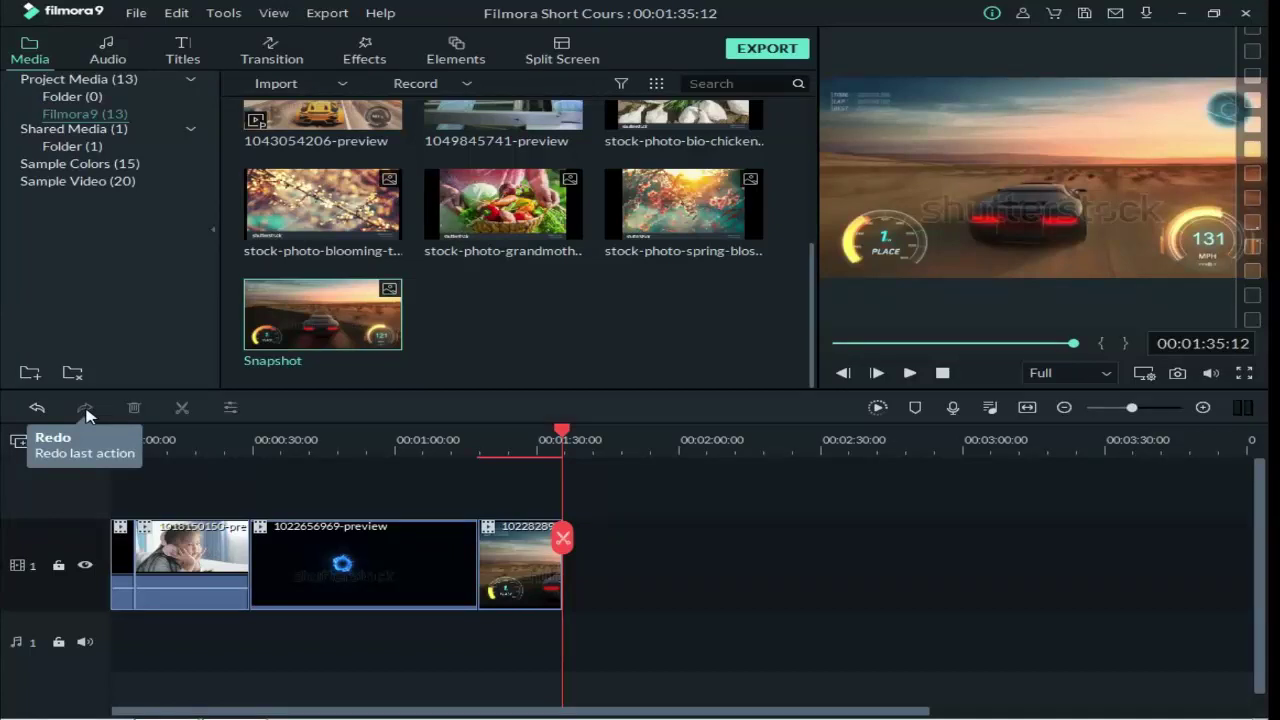
{"action": "left_click", "coordinate": [36, 410]}
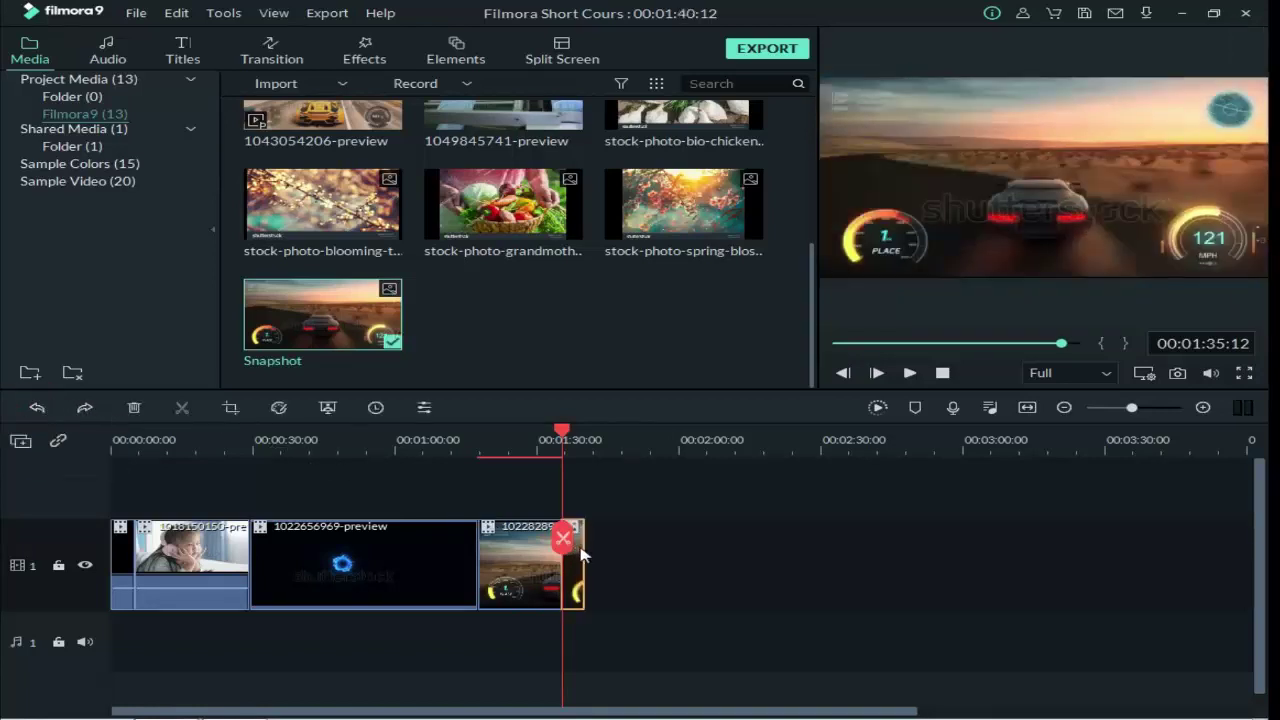
{"action": "left_click", "coordinate": [87, 410]}
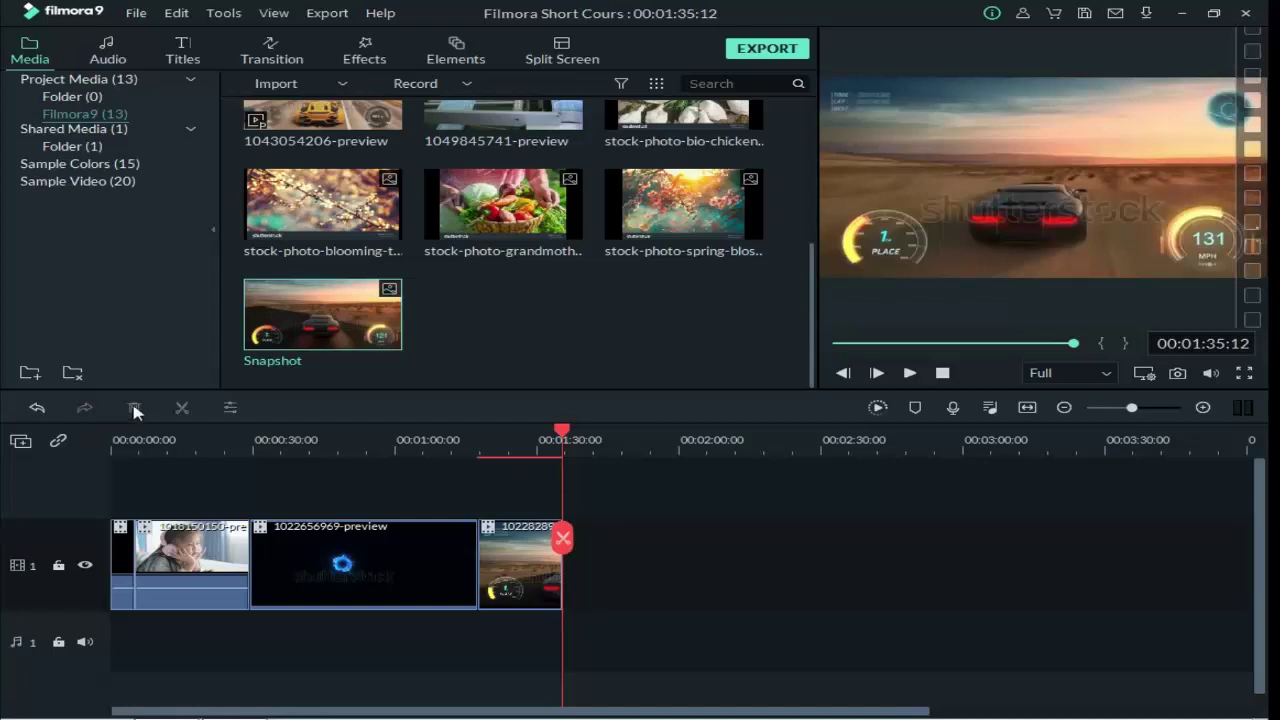
- Place the Snapshot image at the end of video track 1 again and move the playhead back to 00:00:41:15
{"action": "mouse_move", "coordinate": [316, 344]}
{"action": "left_click_drag", "start_coordinate": [297, 328], "coordinate": [572, 567]}
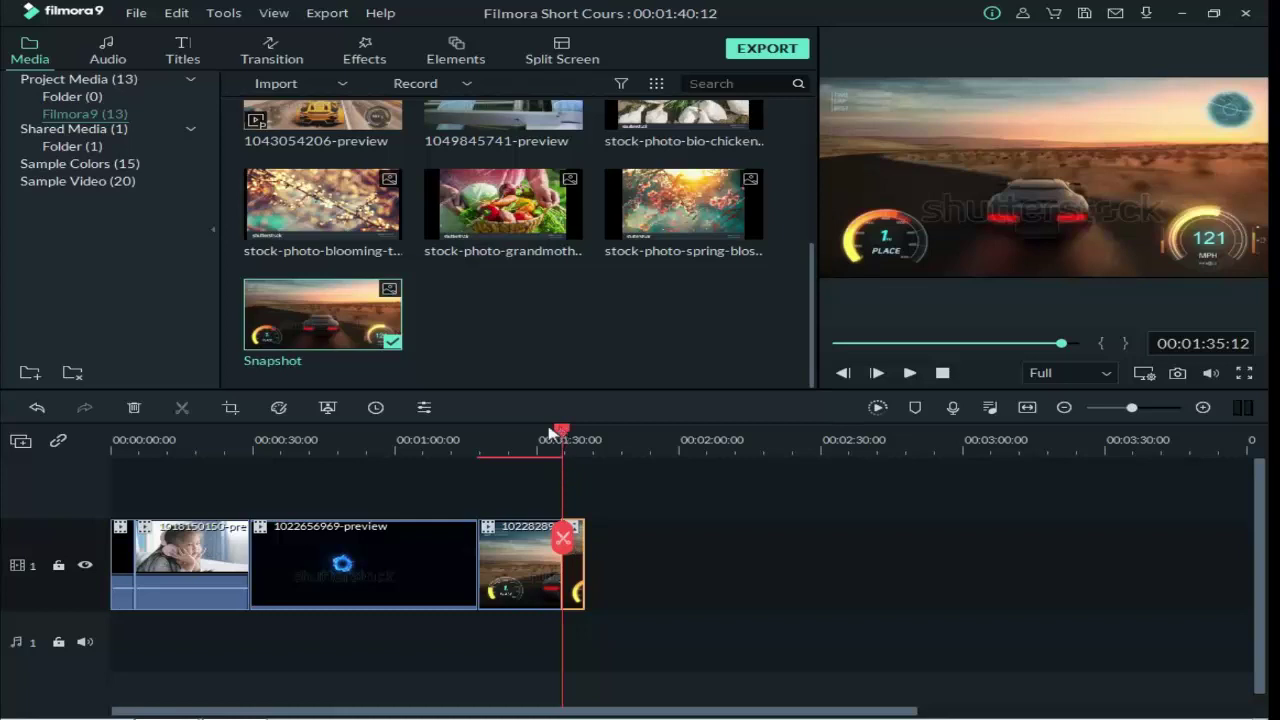
{"action": "left_click_drag", "start_coordinate": [551, 432], "coordinate": [307, 440]}
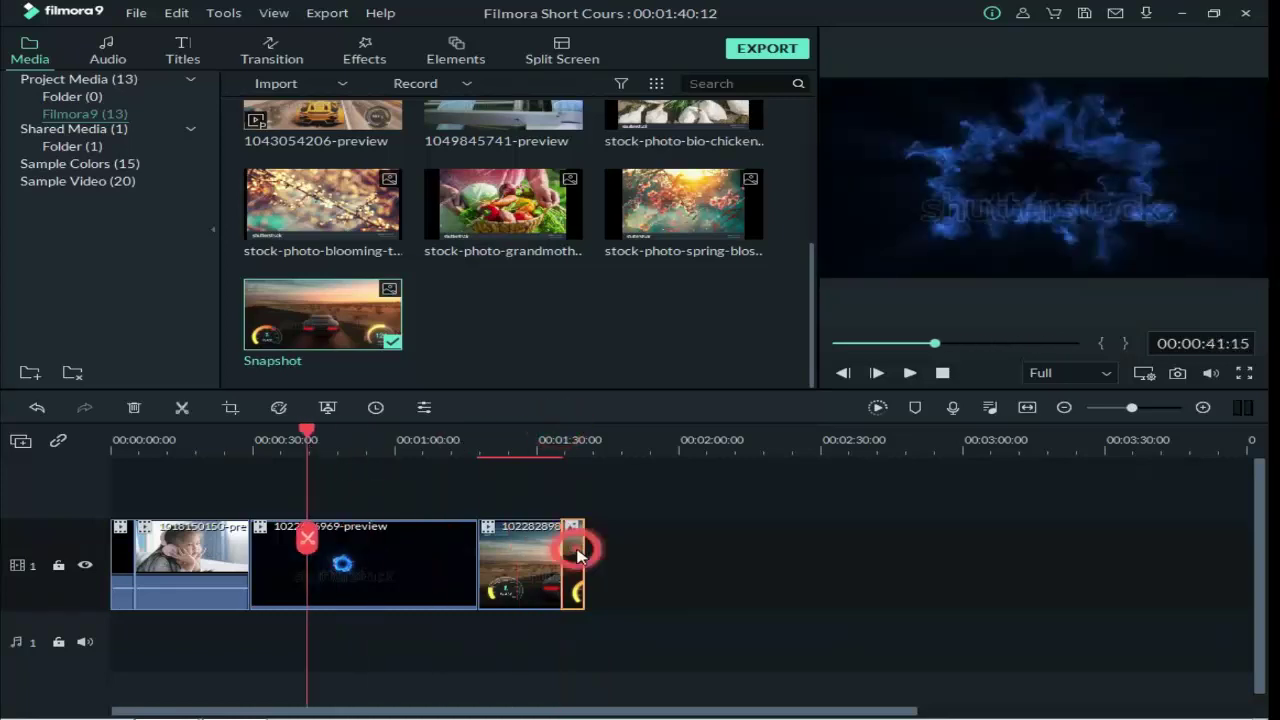
- Select and deselect the snapshot clip at the end of the timeline a few times, and delete it while selected
{"action": "left_click", "coordinate": [636, 548]}
{"action": "left_click", "coordinate": [574, 560]}
{"action": "left_click", "coordinate": [686, 564]}
{"action": "left_click", "coordinate": [580, 557]}
{"action": "left_click", "coordinate": [654, 540]}
{"action": "left_click", "coordinate": [580, 540]}
{"action": "left_click", "coordinate": [134, 411]}
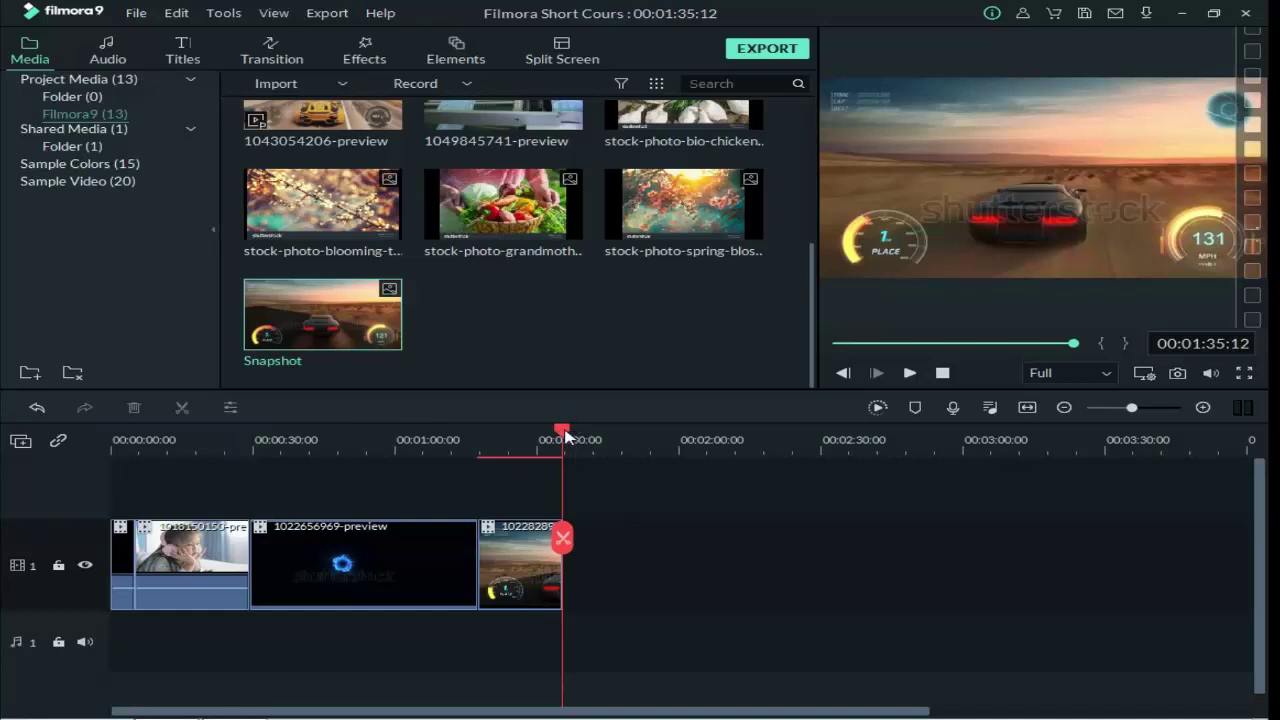
{"action": "mouse_move", "coordinate": [565, 435]}
{"action": "left_mouse_down"}
{"action": "mouse_move", "coordinate": [528, 436]}
{"action": "mouse_move", "coordinate": [562, 440]}
{"action": "left_mouse_up"}
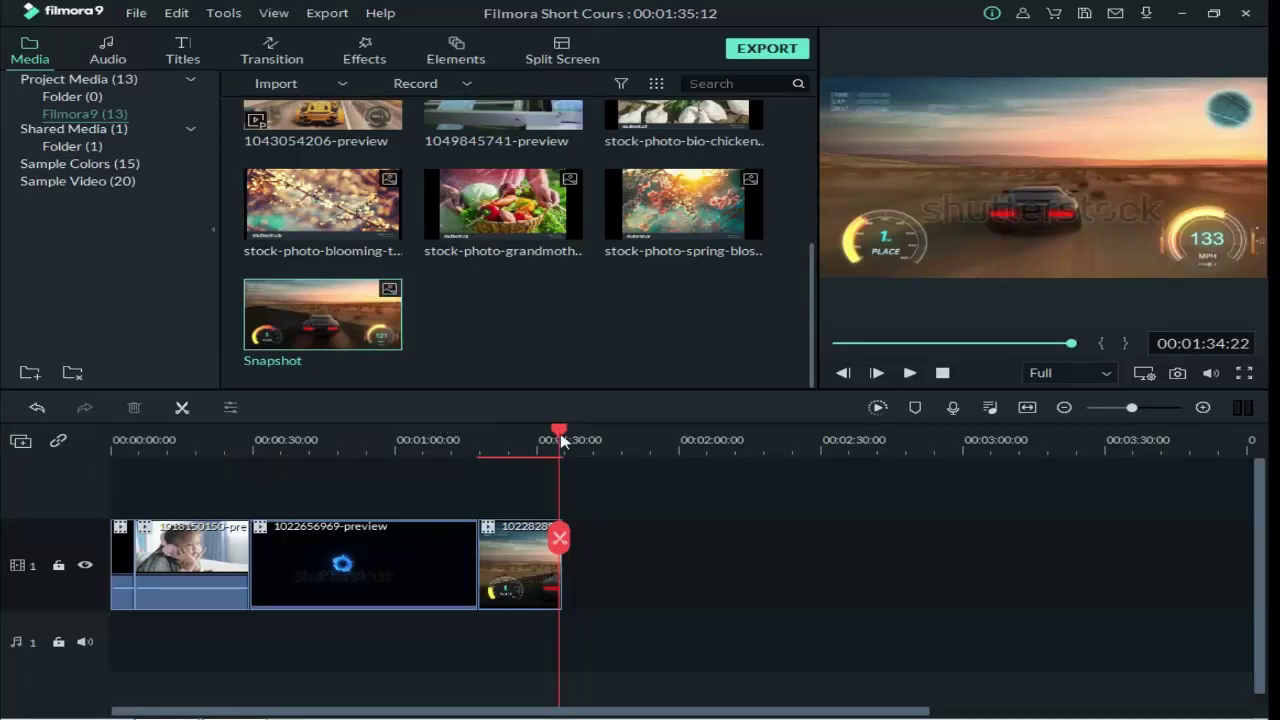
{"action": "left_click_drag", "start_coordinate": [559, 432], "coordinate": [361, 430]}
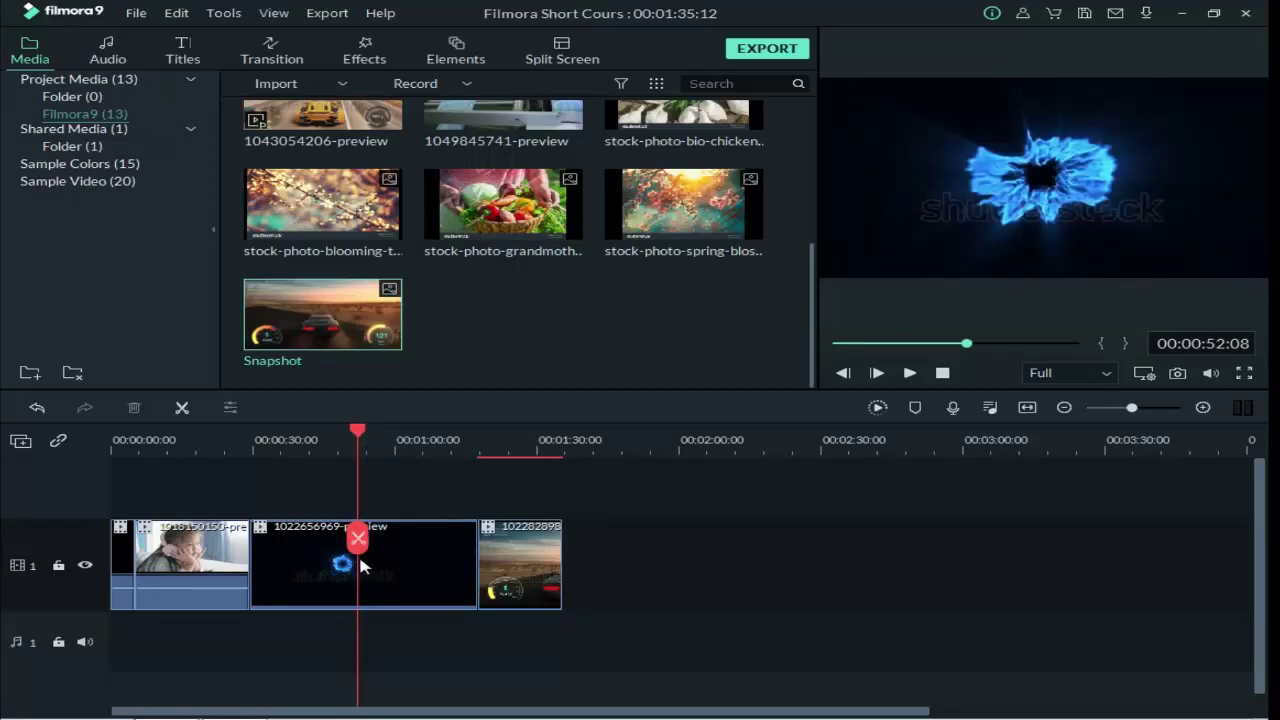
{"action": "left_click", "coordinate": [182, 408]}
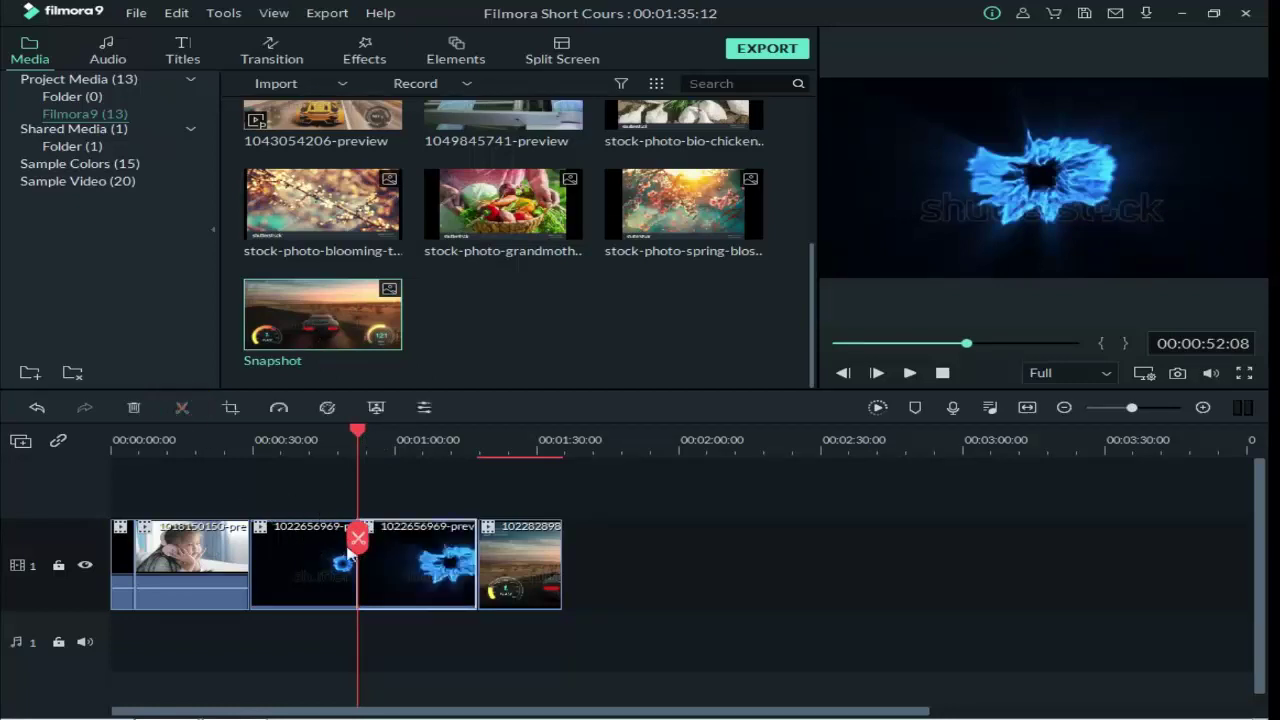
{"action": "left_click_drag", "start_coordinate": [595, 499], "coordinate": [487, 550]}
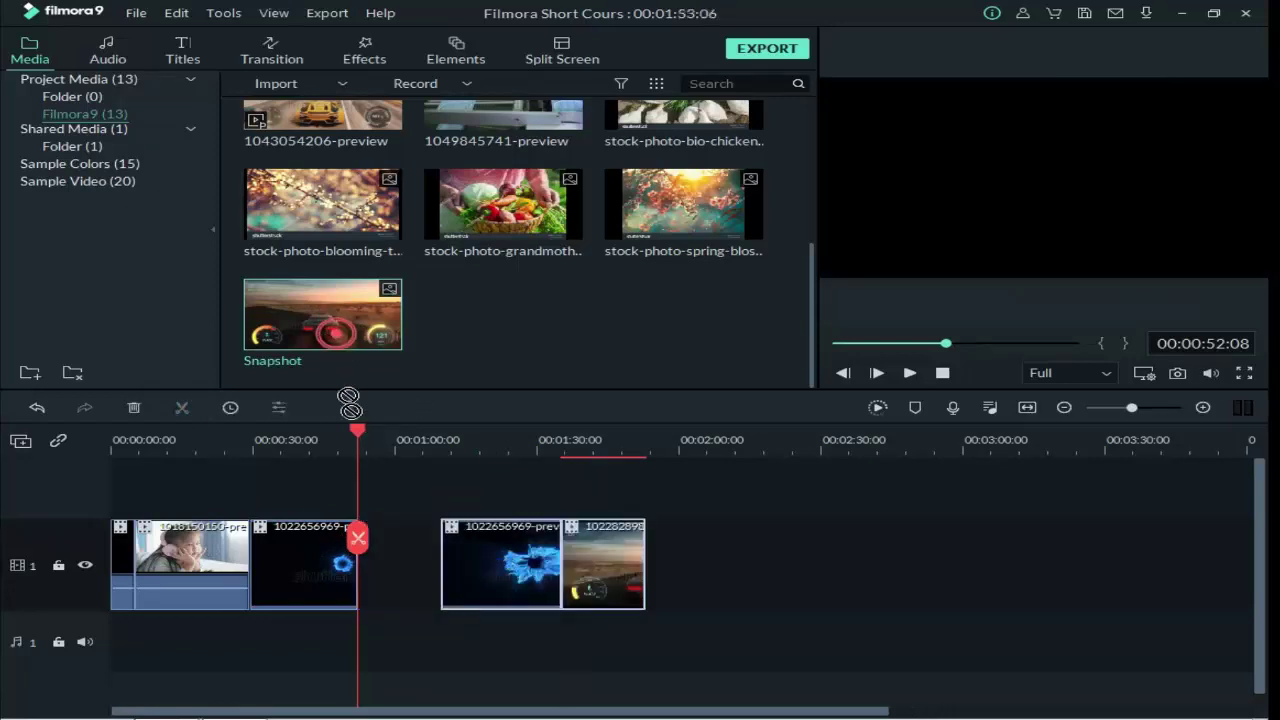
{"action": "mouse_move", "coordinate": [357, 550]}
{"action": "left_mouse_down"}
{"action": "mouse_move", "coordinate": [400, 552]}
{"action": "mouse_move", "coordinate": [380, 552]}
{"action": "left_mouse_up"}
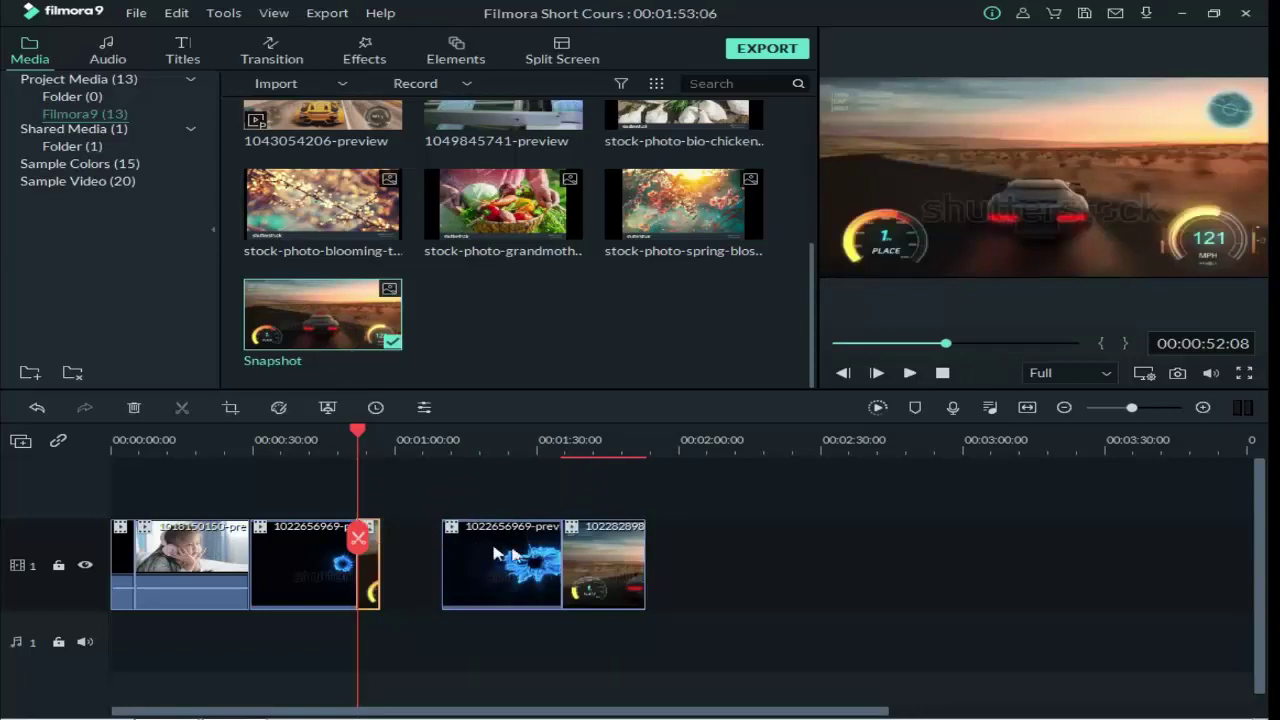
{"action": "left_click_drag", "start_coordinate": [683, 515], "coordinate": [457, 571]}
- Play from 00:00:47:11 into the inserted snapshot and pause at 00:00:54:16
{"action": "left_click_drag", "start_coordinate": [352, 441], "coordinate": [335, 441]}
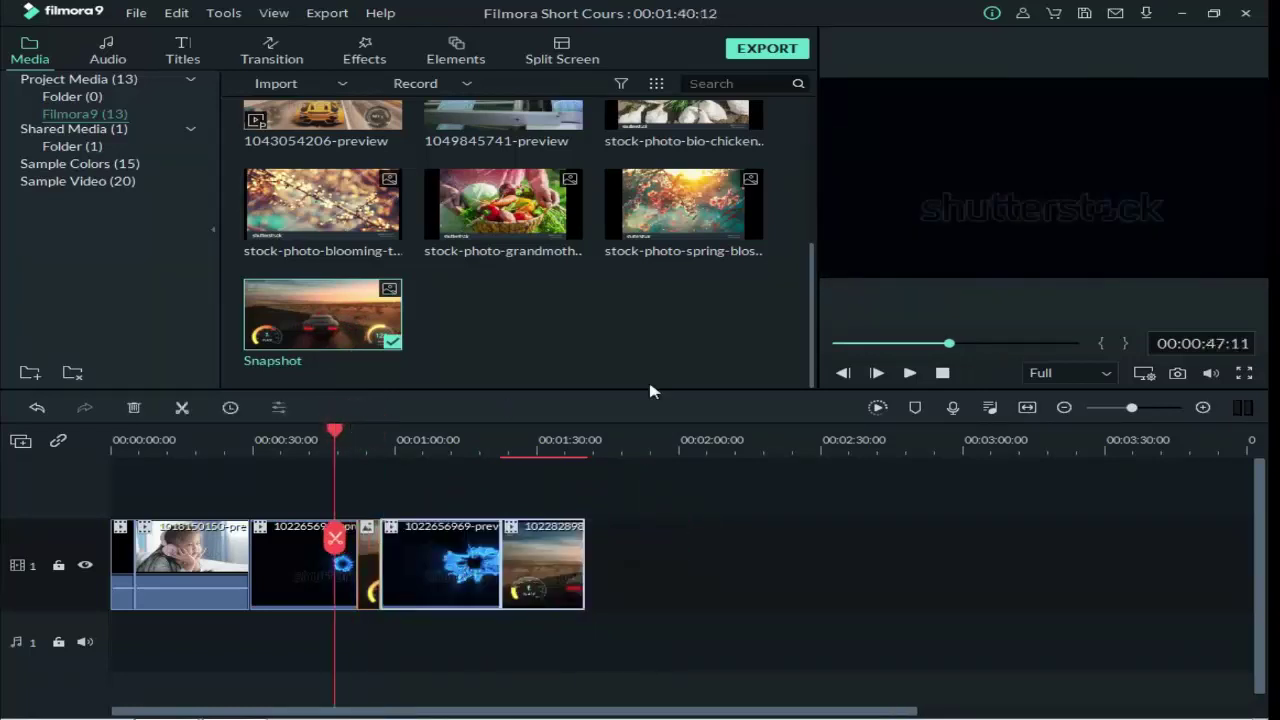
{"action": "left_click", "coordinate": [906, 372]}
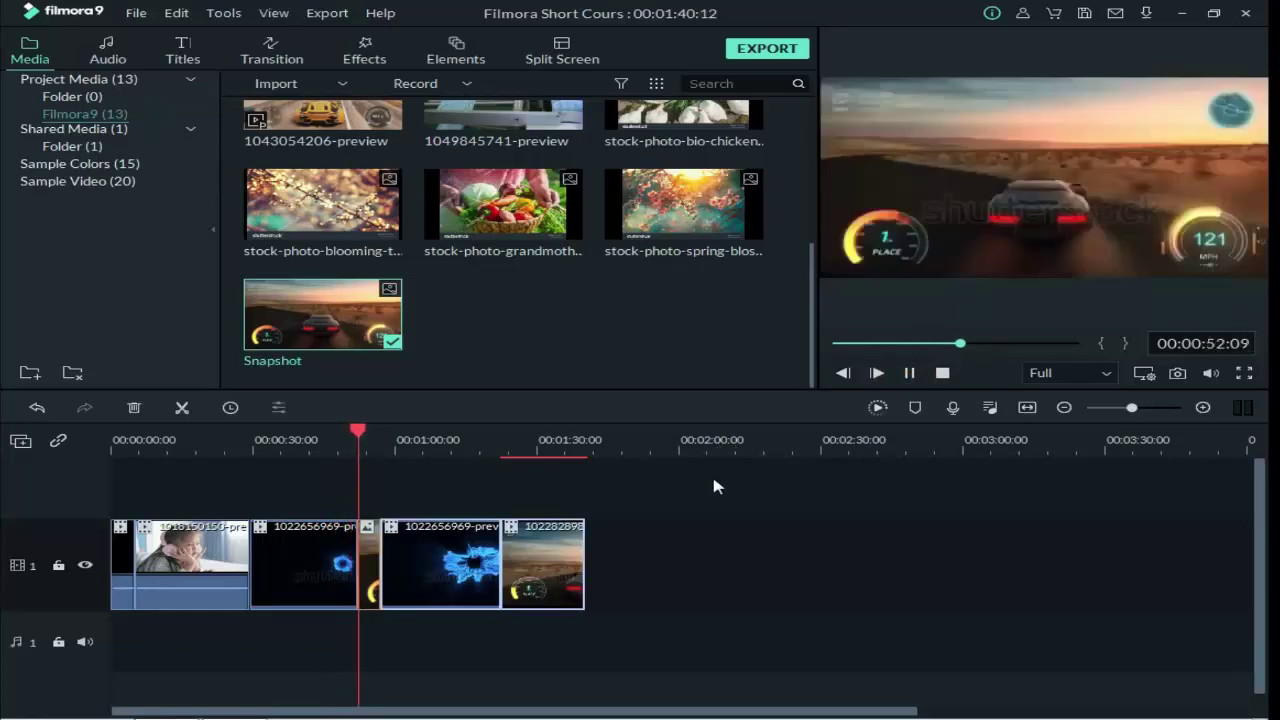
{"action": "left_click", "coordinate": [909, 373]}
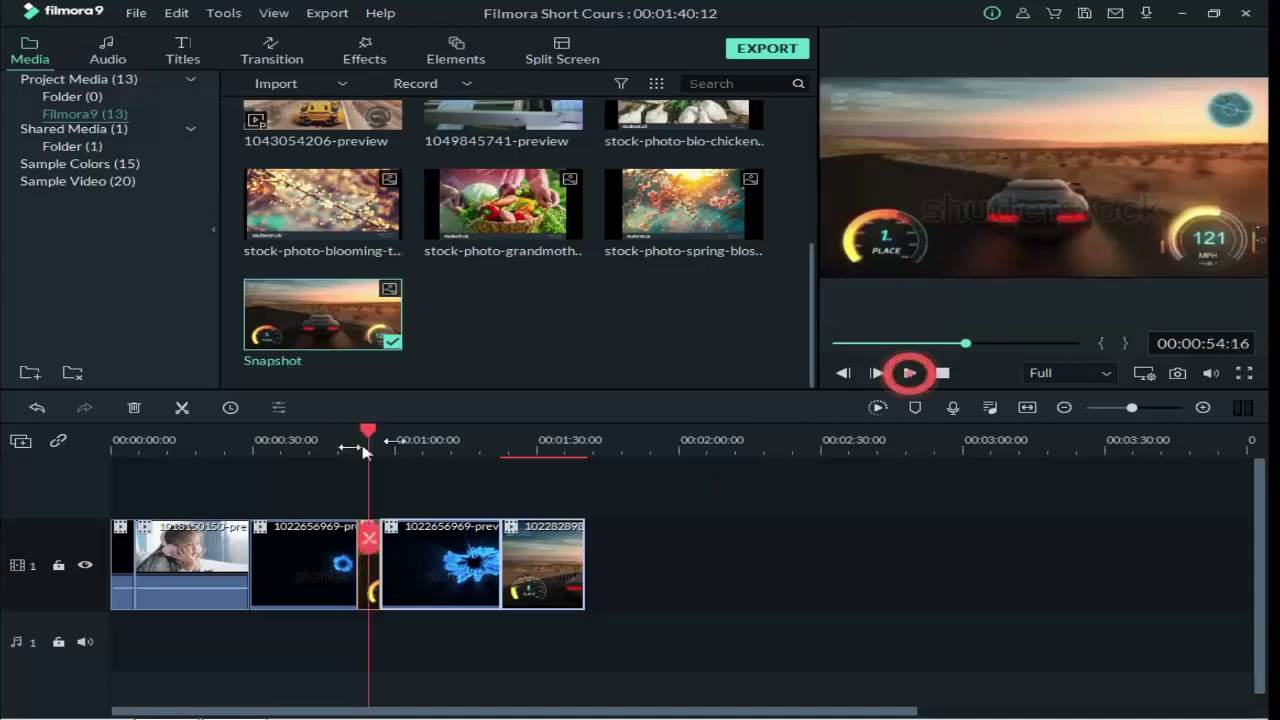
- Check the duration setting of the selected clips without changing it, and move the playhead to 00:00:43:06
{"action": "left_click", "coordinate": [229, 409]}
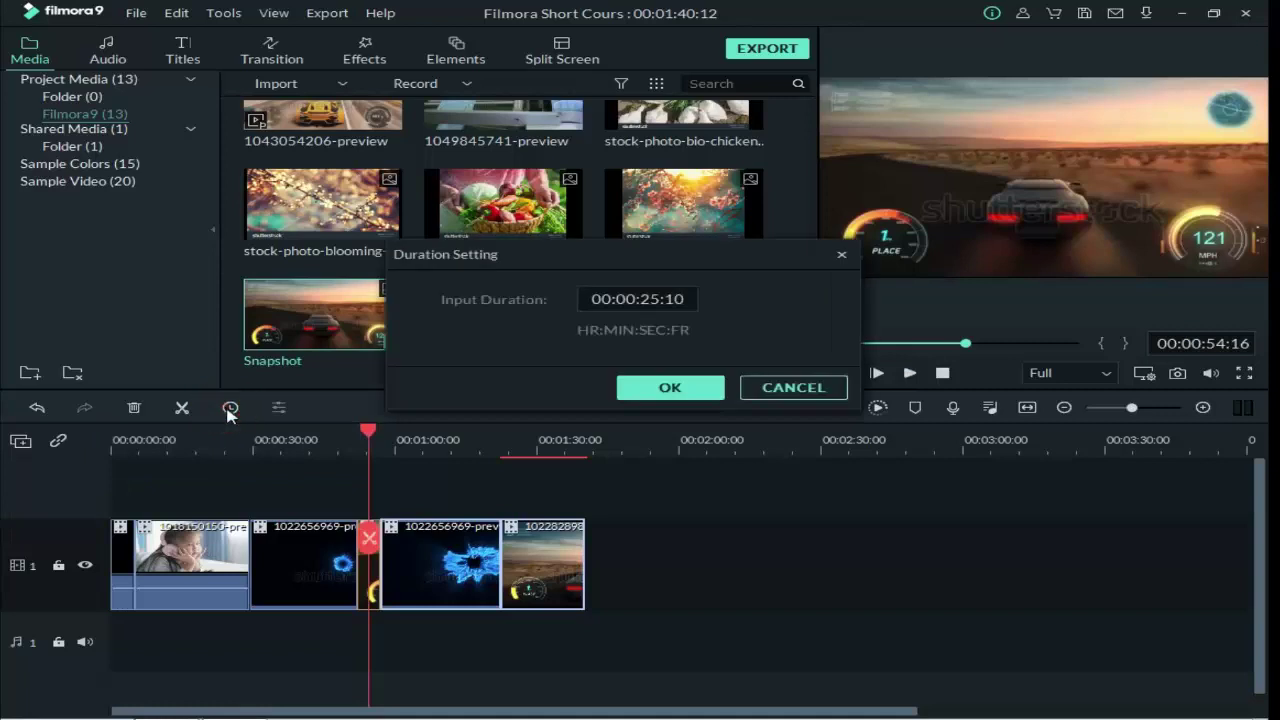
{"action": "left_click", "coordinate": [751, 387]}
{"action": "left_click", "coordinate": [315, 440]}
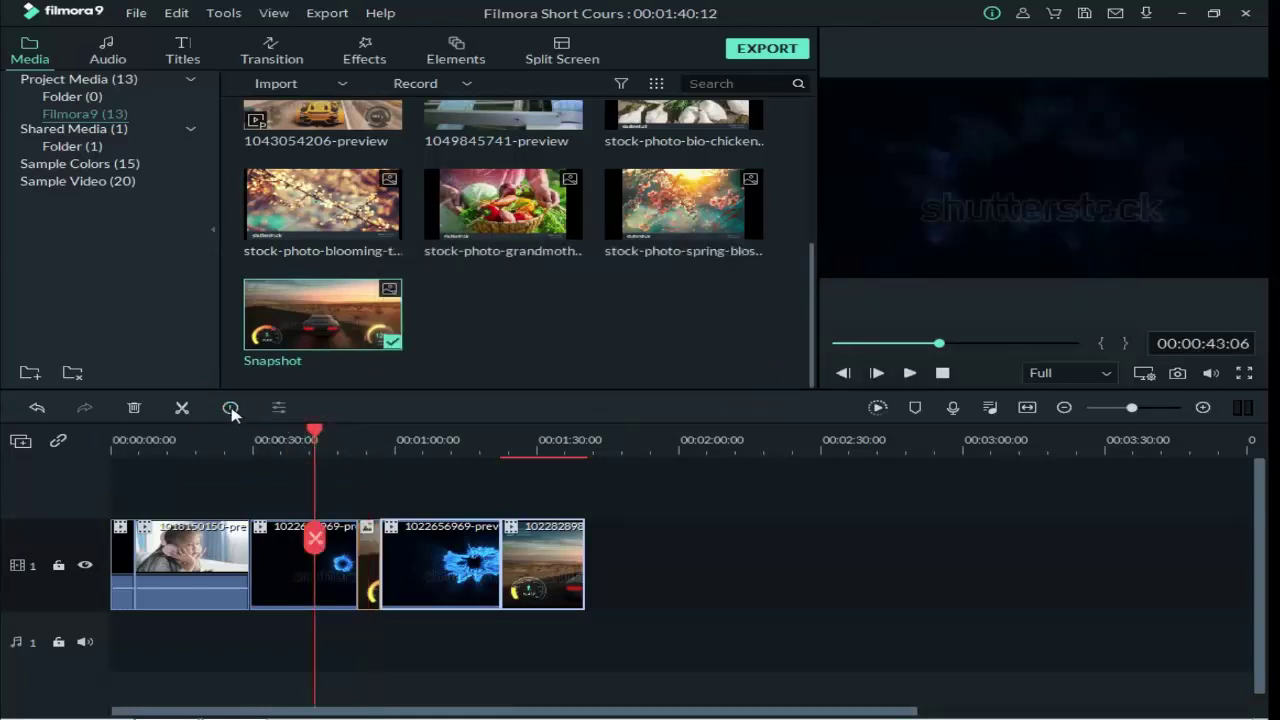
{"action": "left_click", "coordinate": [229, 408]}
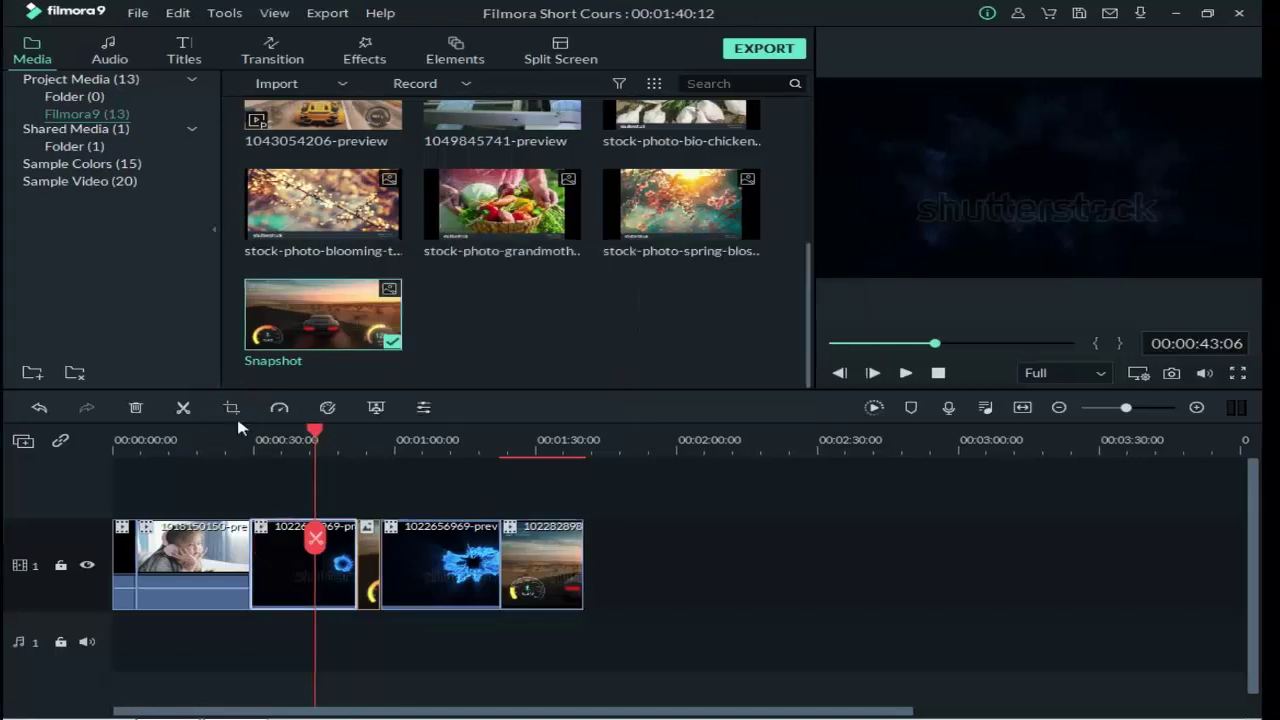
{"action": "left_click", "coordinate": [270, 545]}
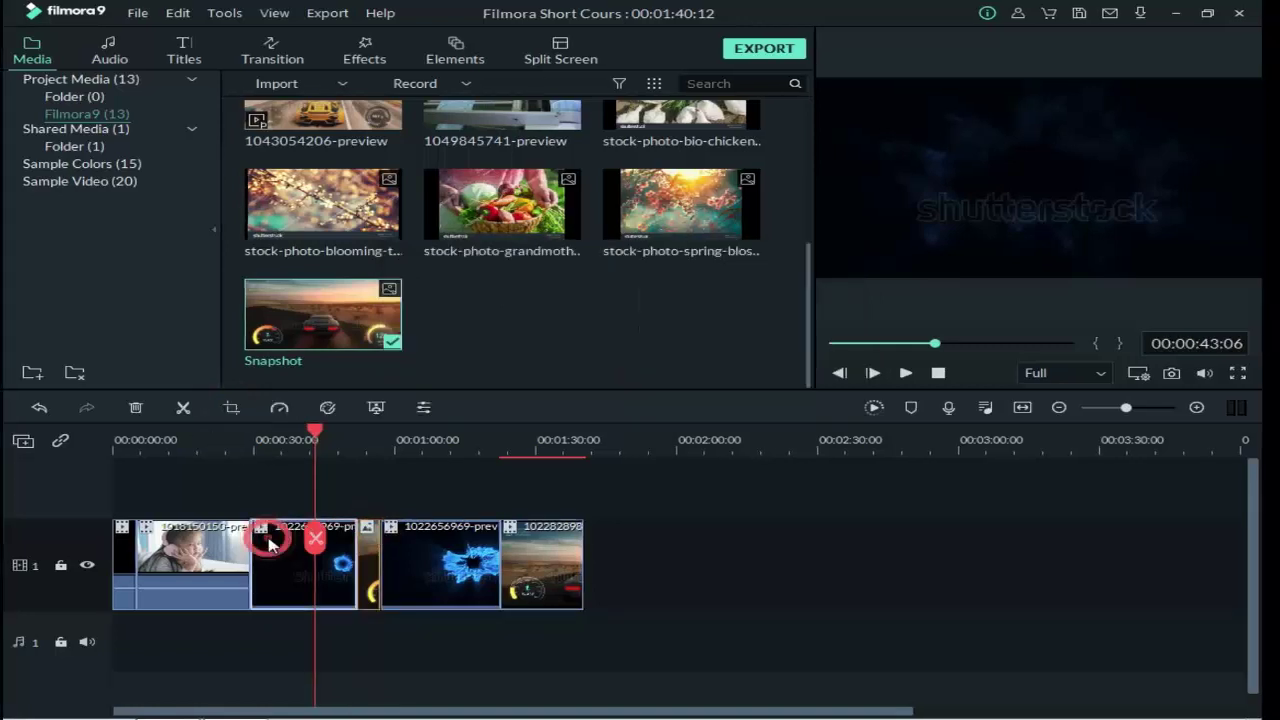
{"action": "left_click", "coordinate": [280, 410]}
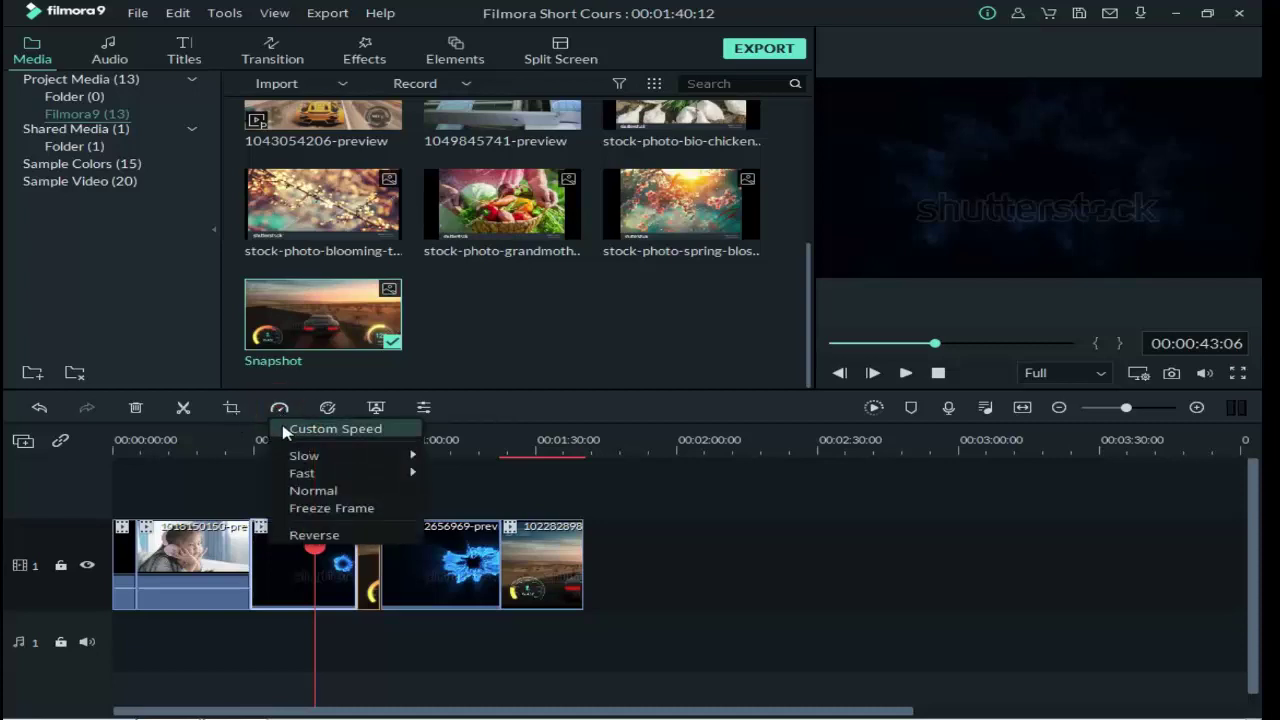
{"action": "left_click", "coordinate": [330, 430]}
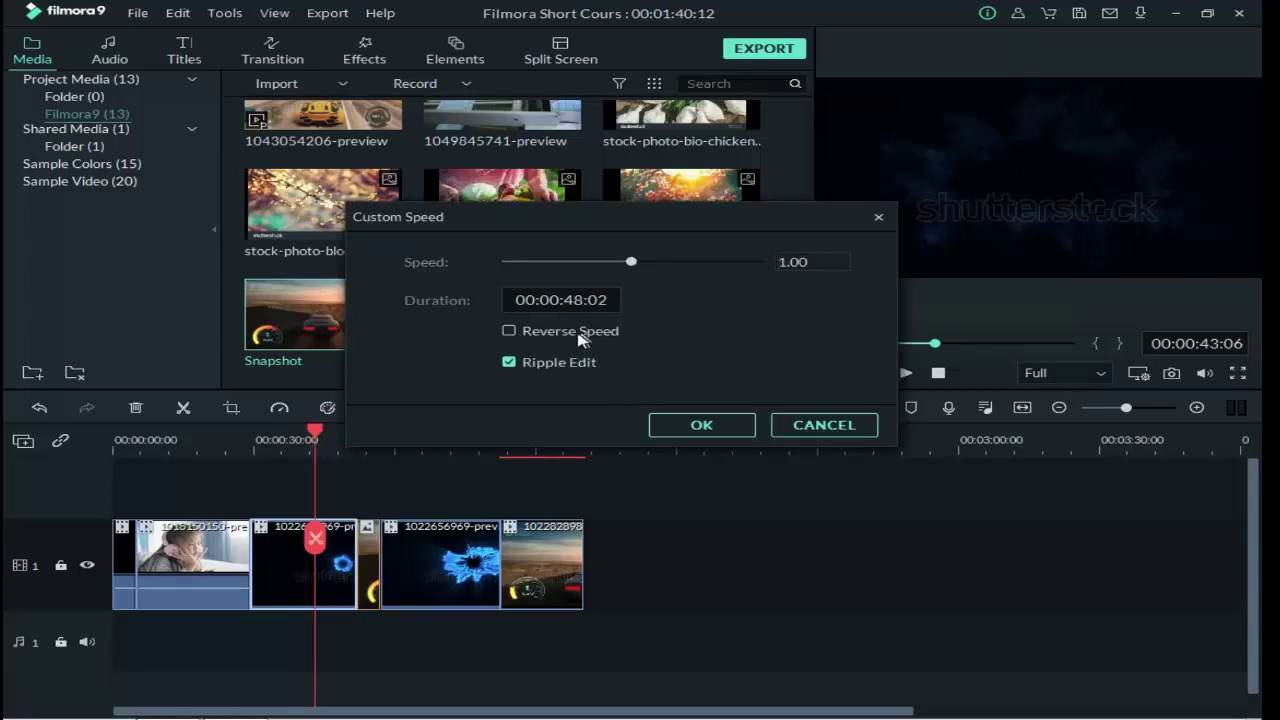
{"action": "left_click", "coordinate": [509, 332]}
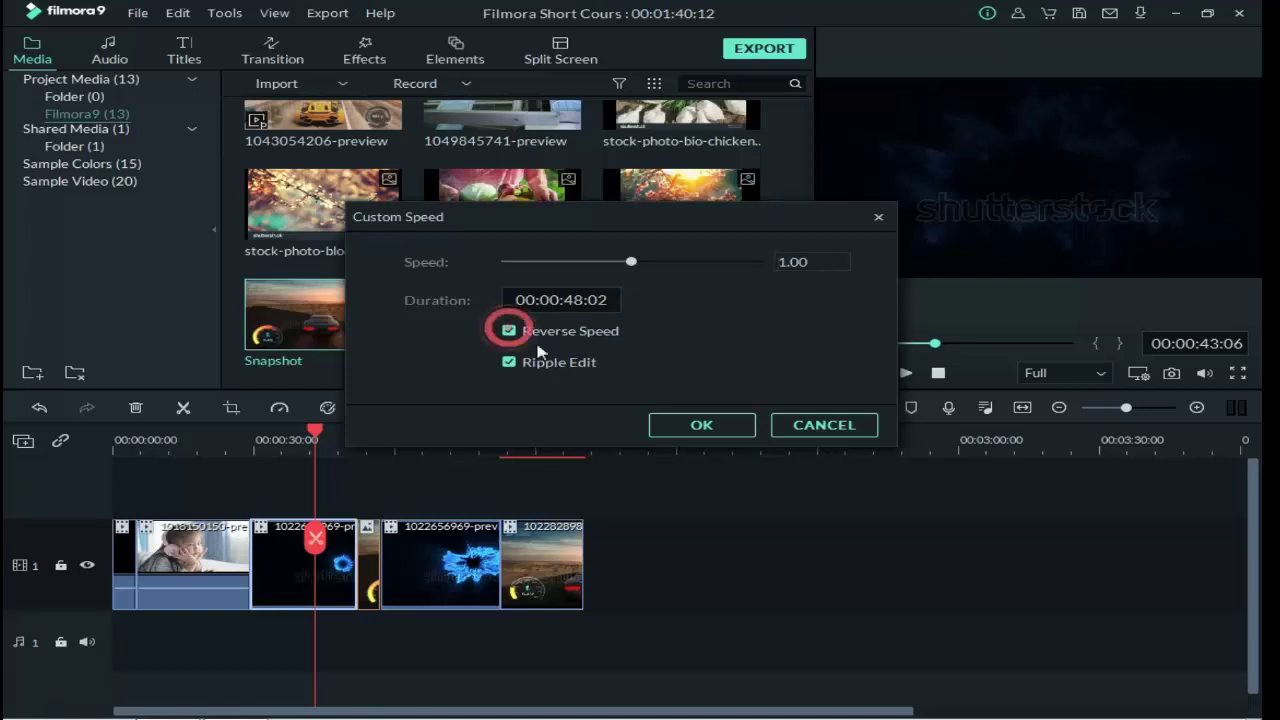
{"action": "left_click", "coordinate": [654, 424]}
{"action": "left_click", "coordinate": [714, 377]}
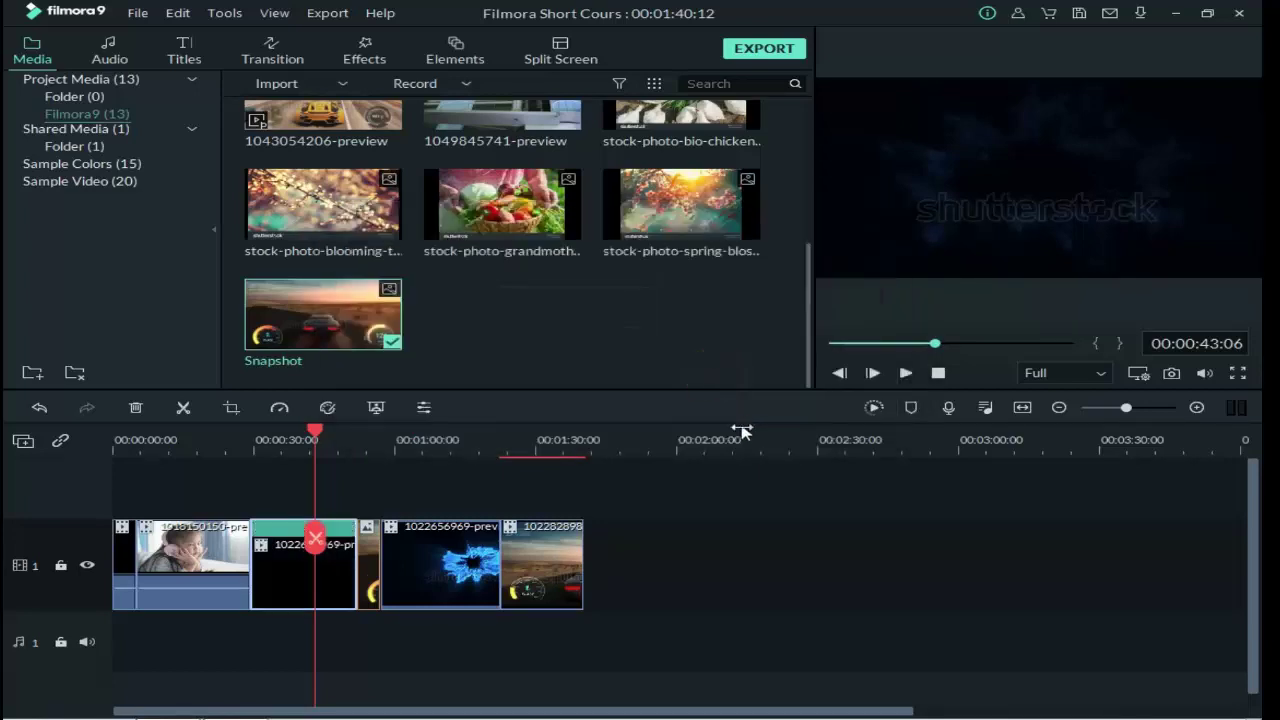
{"action": "left_click", "coordinate": [903, 373]}
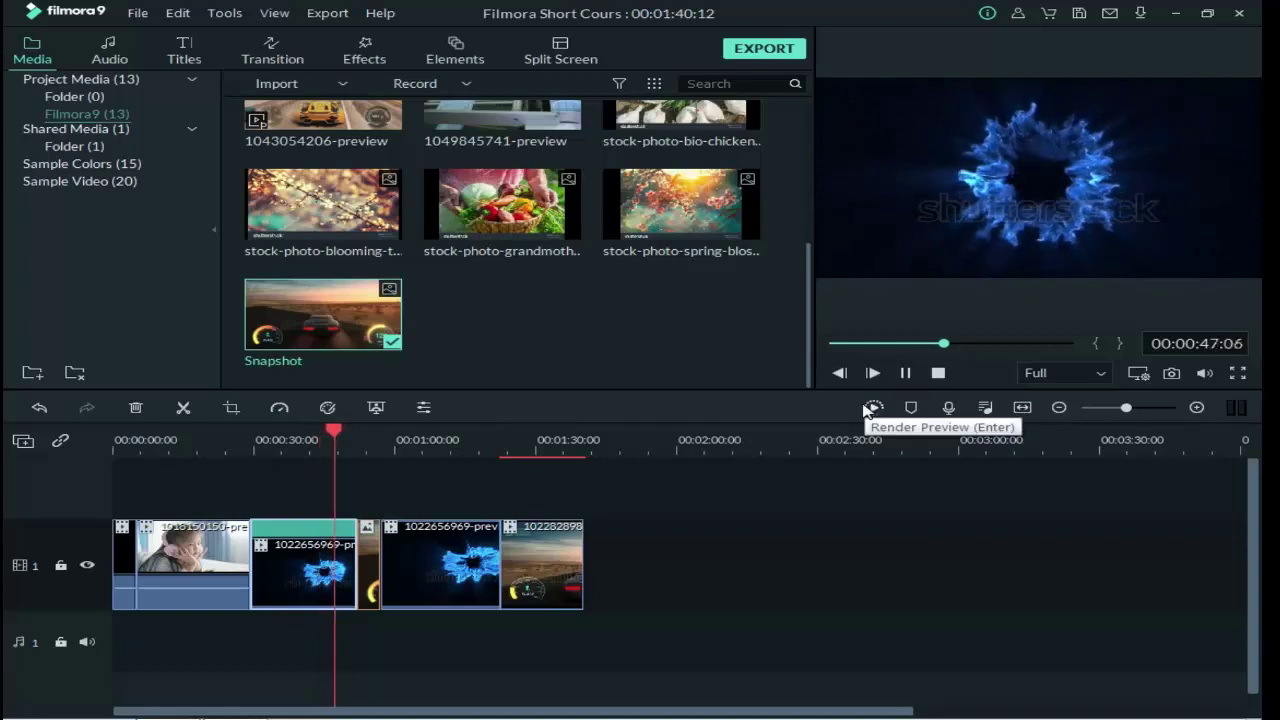
{"action": "left_click", "coordinate": [905, 373]}
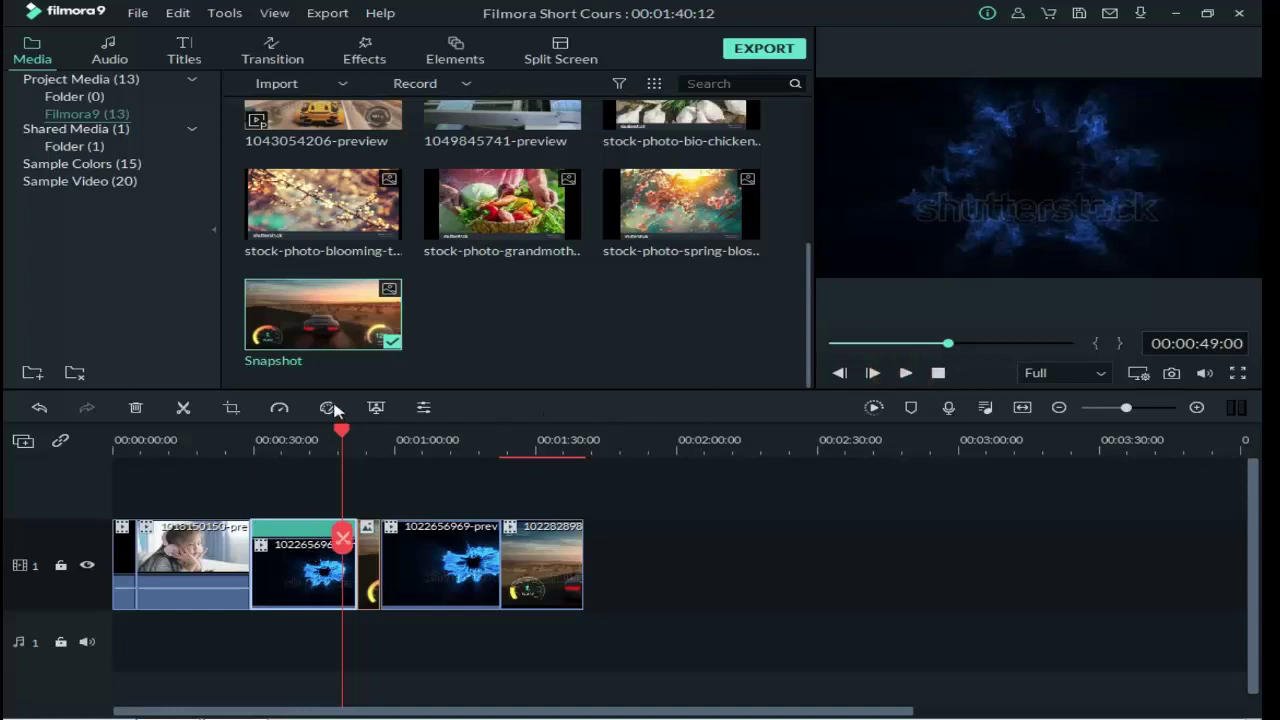
{"action": "left_click", "coordinate": [279, 408]}
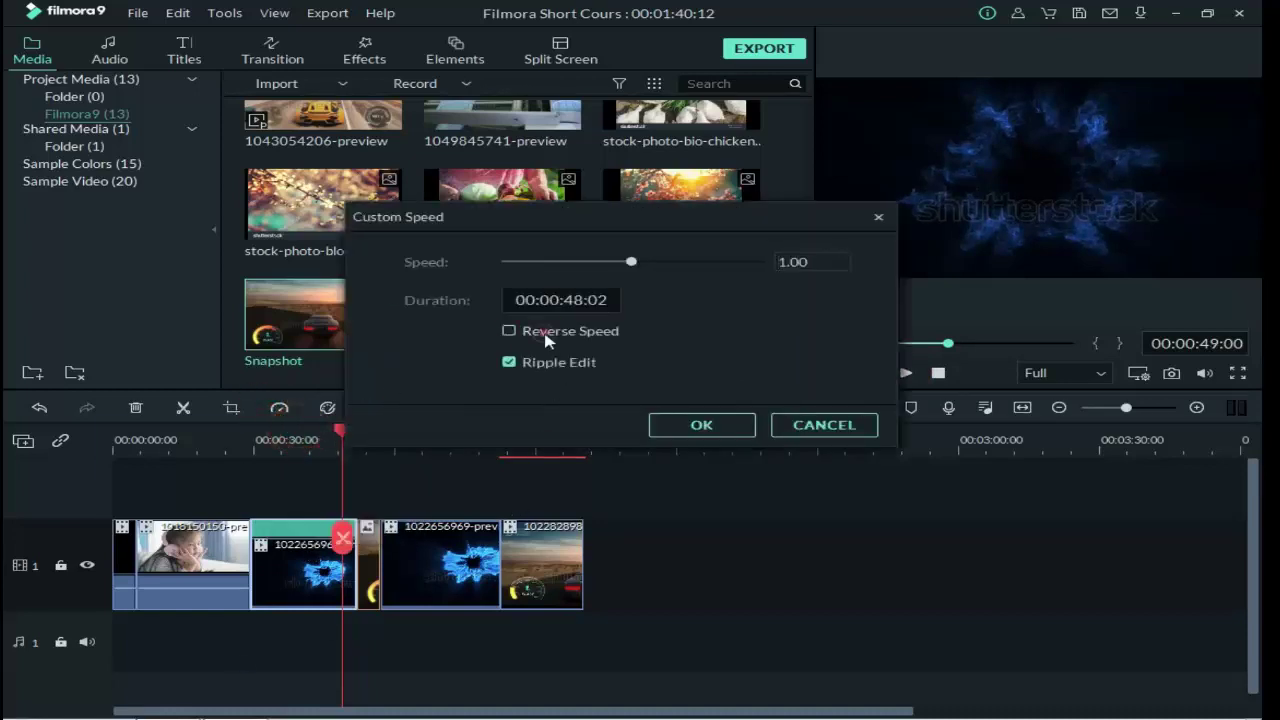
{"action": "left_click", "coordinate": [683, 424]}
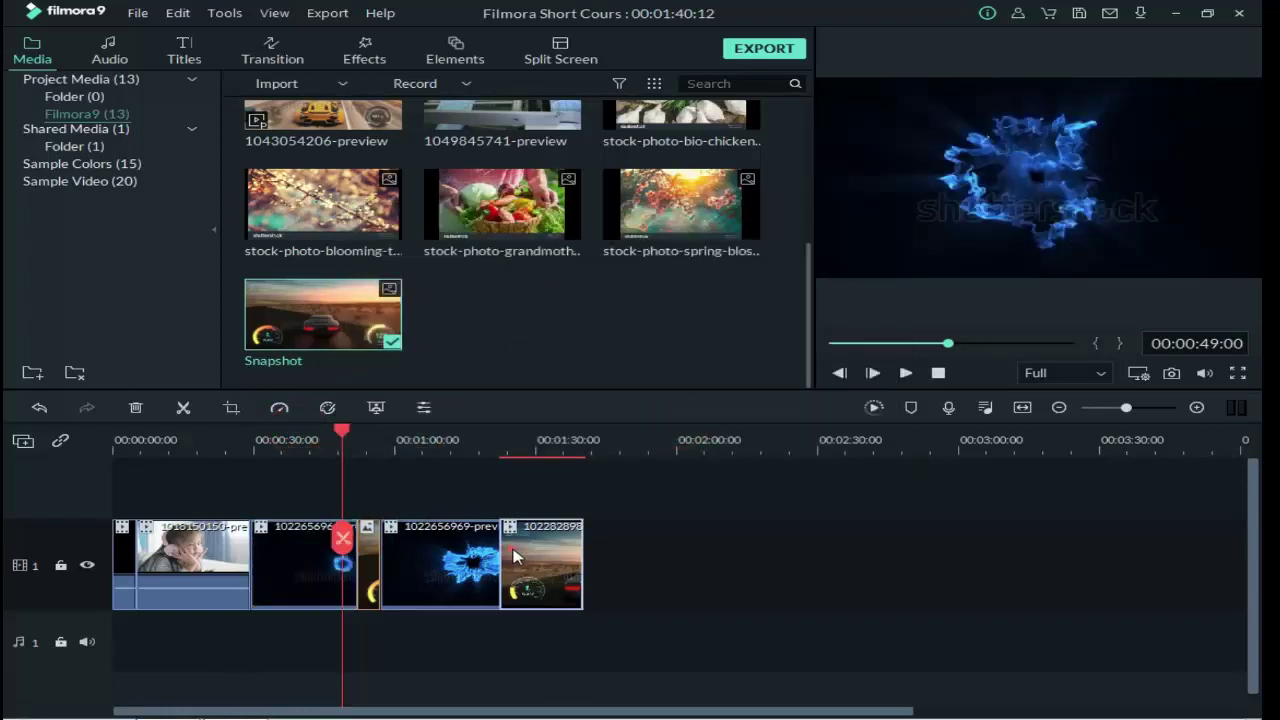
- Apply Reverse Speed with a proxy file to the last clip on the timeline, and preview it from 00:01:30:23 to 00:01:36:02
{"action": "left_click", "coordinate": [534, 445]}
{"action": "mouse_move", "coordinate": [530, 436]}
{"action": "left_mouse_down"}
{"action": "mouse_move", "coordinate": [553, 438]}
{"action": "mouse_move", "coordinate": [539, 438]}
{"action": "left_mouse_up"}
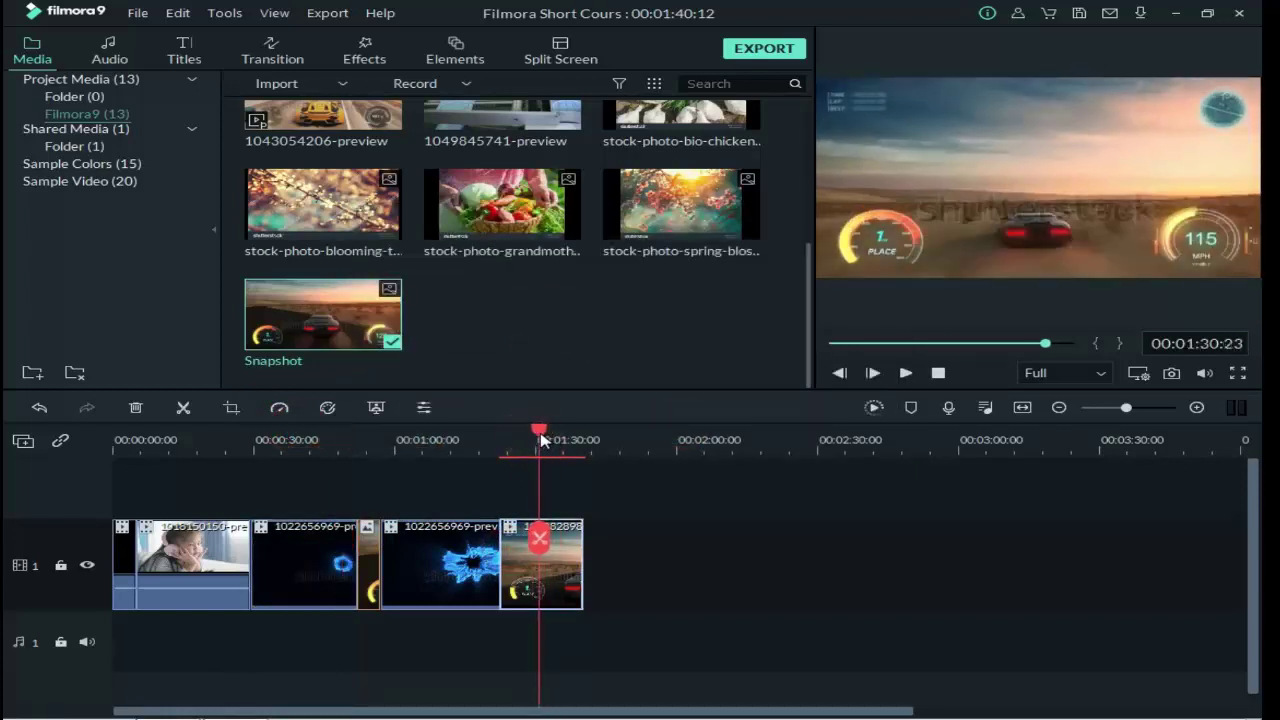
{"action": "left_click", "coordinate": [280, 407]}
{"action": "left_click", "coordinate": [303, 427]}
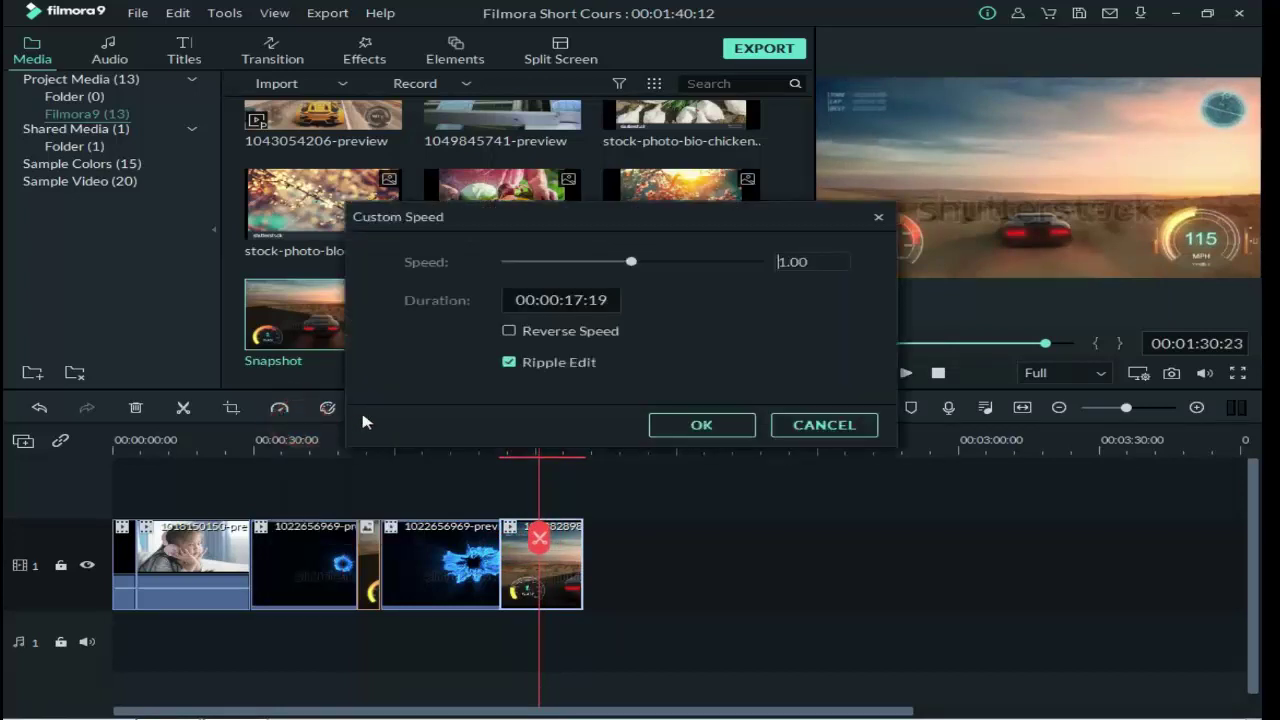
{"action": "left_click", "coordinate": [509, 330]}
{"action": "left_click", "coordinate": [678, 423]}
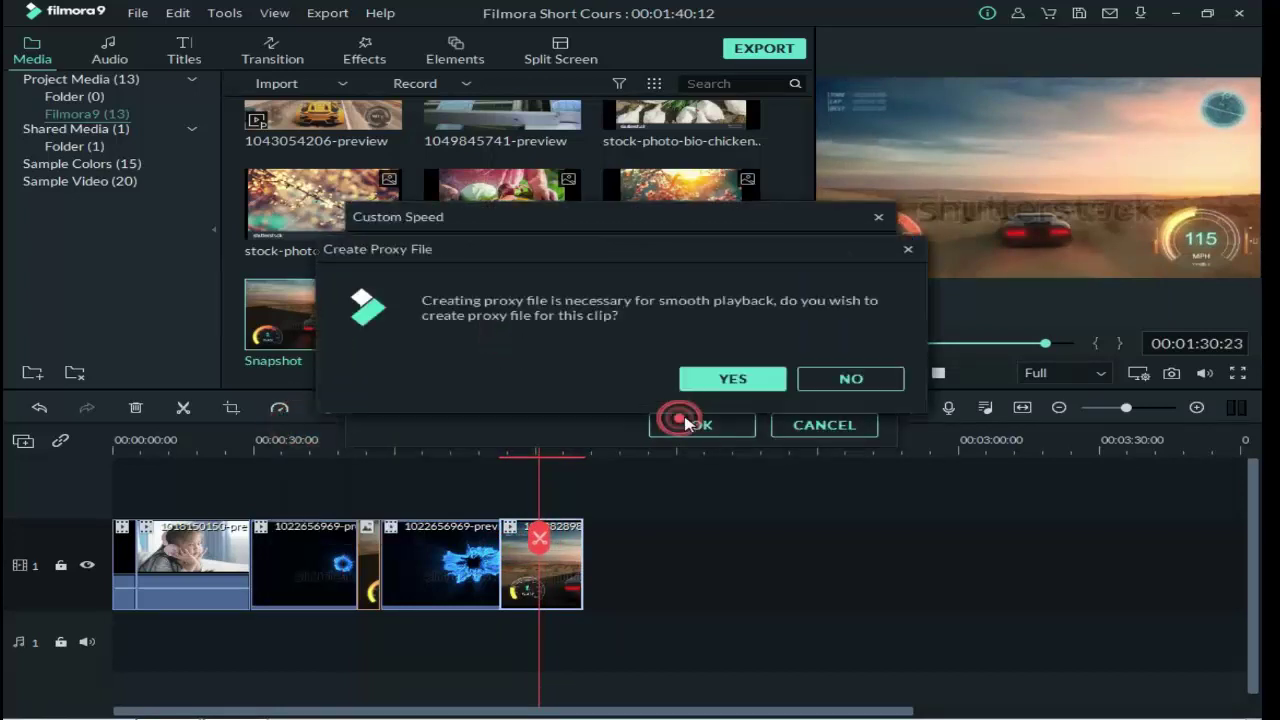
{"action": "left_click", "coordinate": [729, 379]}
{"action": "left_click", "coordinate": [724, 425]}
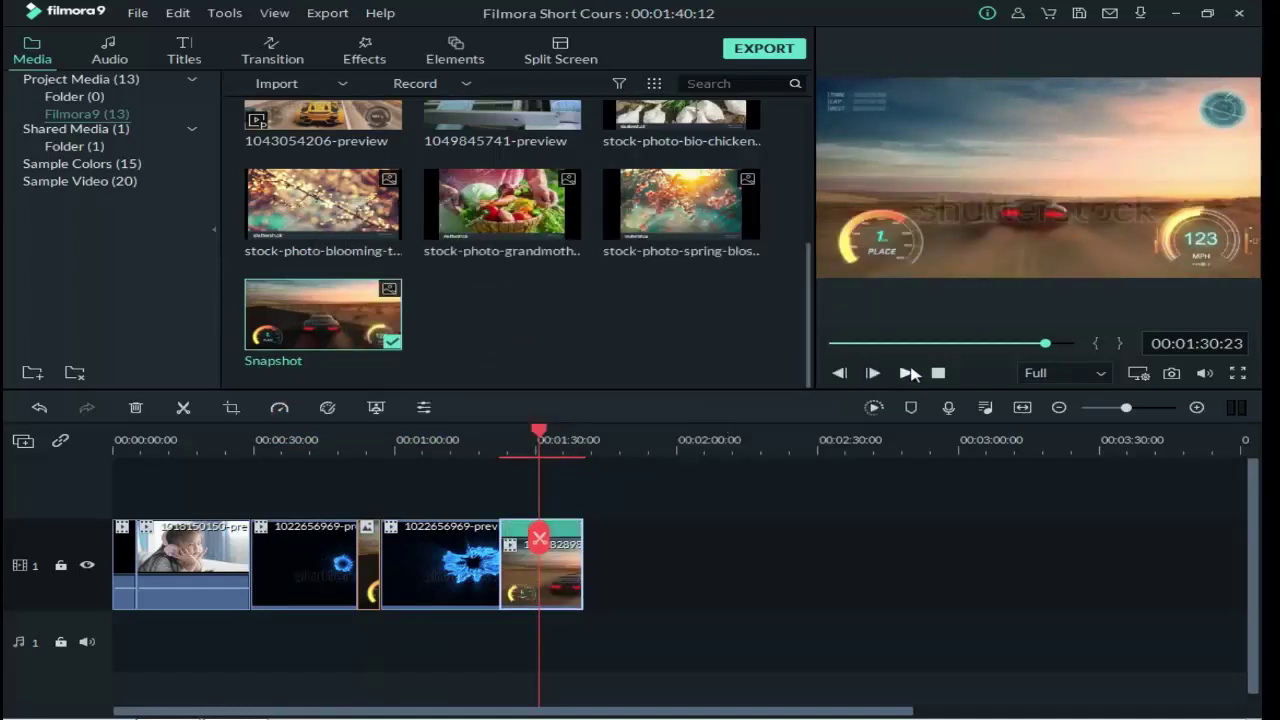
{"action": "left_click", "coordinate": [905, 372]}
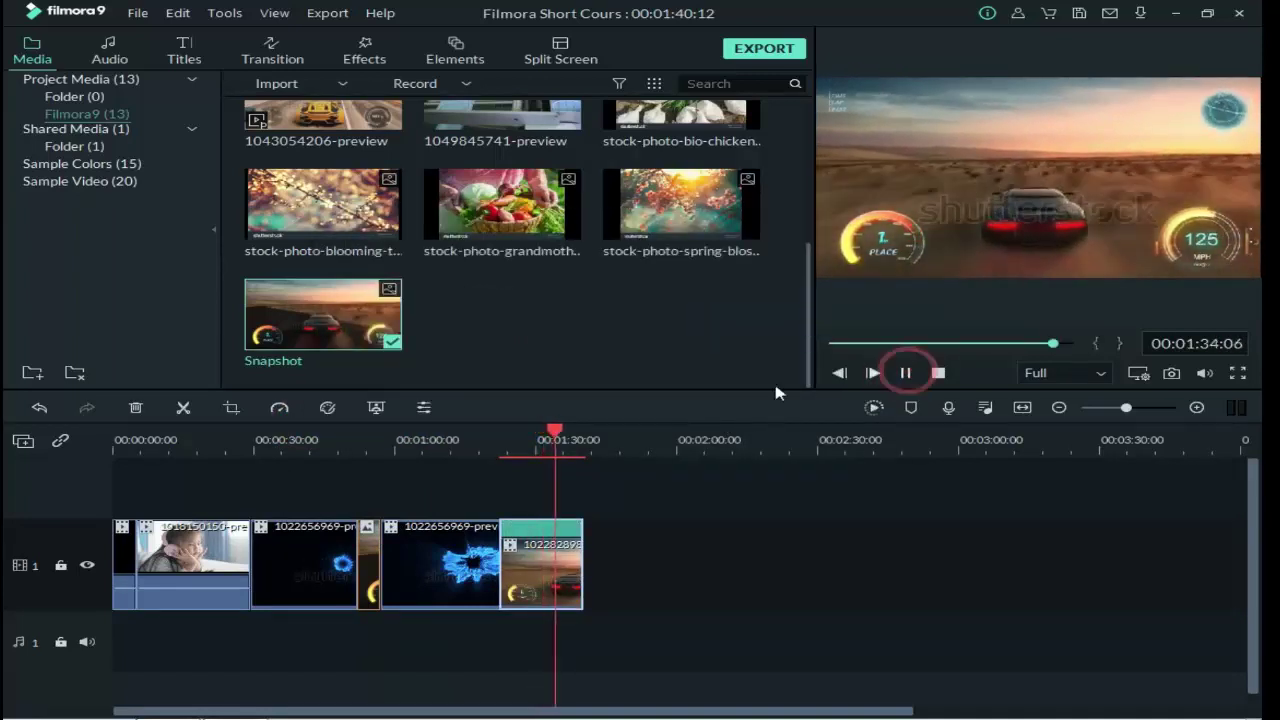
{"action": "left_click", "coordinate": [905, 372]}
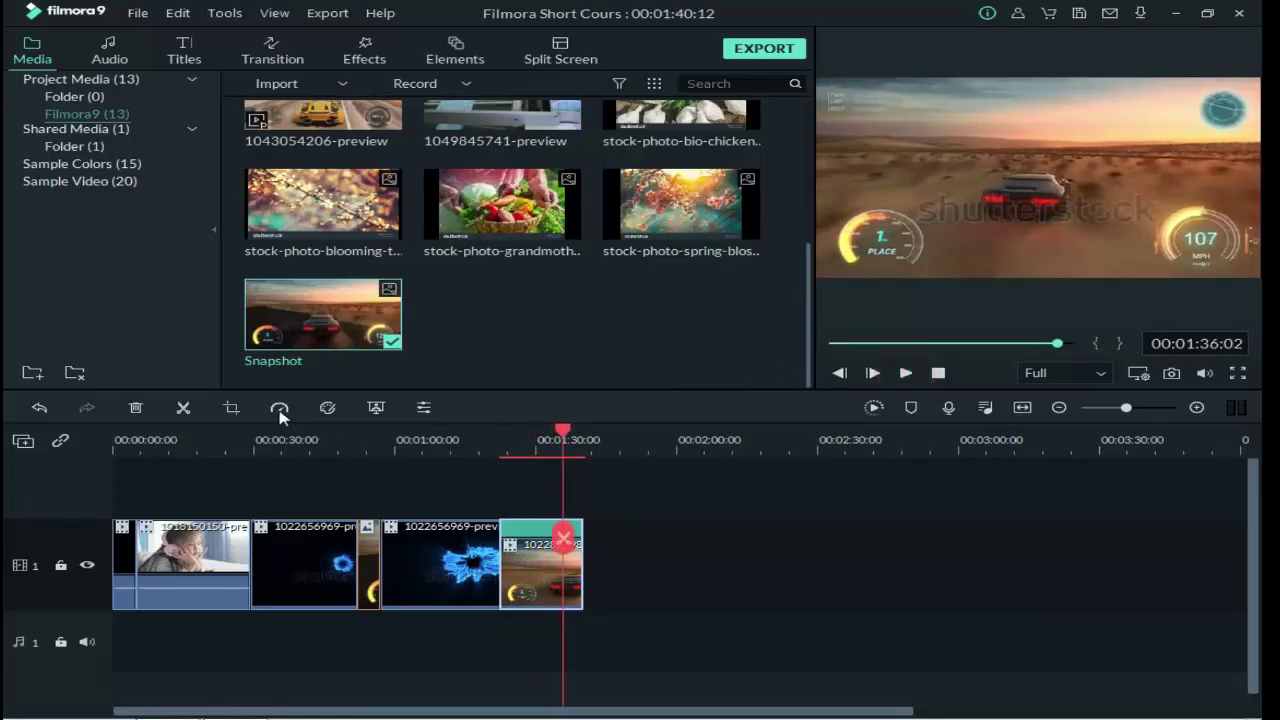
- Browse the Advanced Color Correction presets for the last clip and try the Cool preset
{"action": "left_click", "coordinate": [328, 408]}
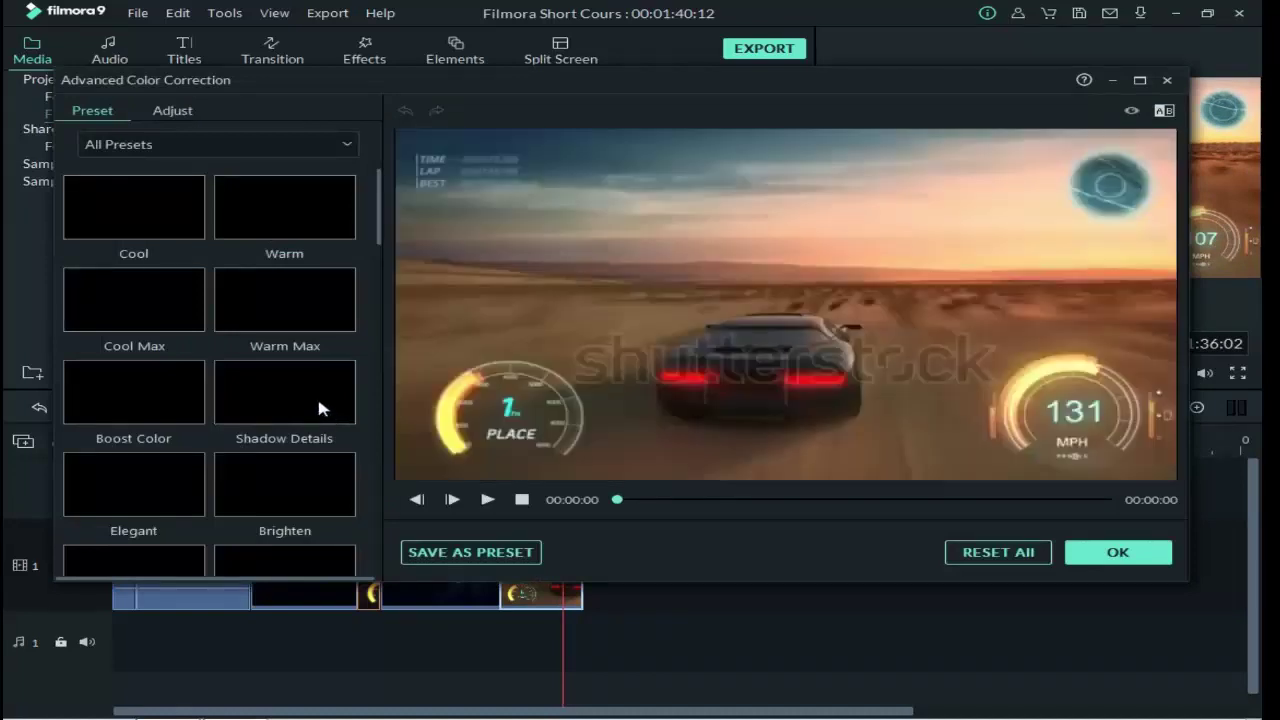
{"action": "left_click_drag", "start_coordinate": [379, 240], "coordinate": [390, 198]}
{"action": "left_click", "coordinate": [309, 286]}
{"action": "left_click", "coordinate": [313, 311]}
{"action": "left_click", "coordinate": [279, 322]}
{"action": "left_click", "coordinate": [166, 388]}
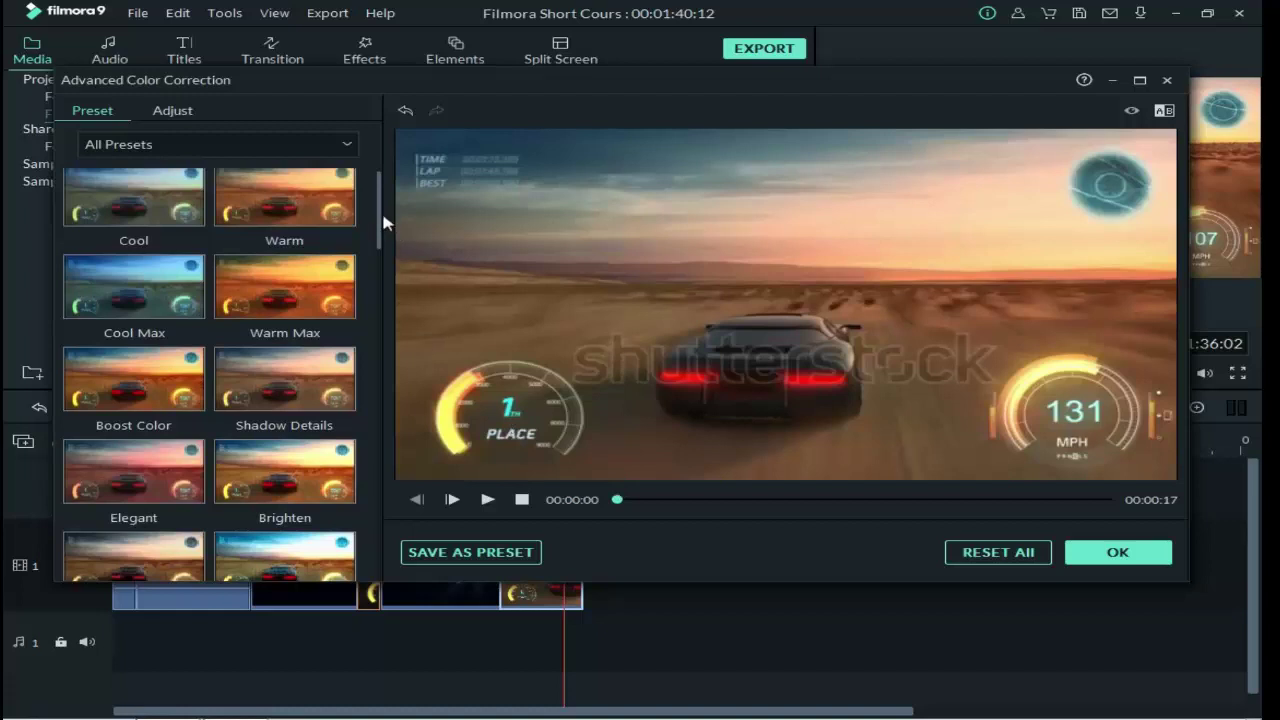
{"action": "left_click_drag", "start_coordinate": [380, 206], "coordinate": [375, 199]}
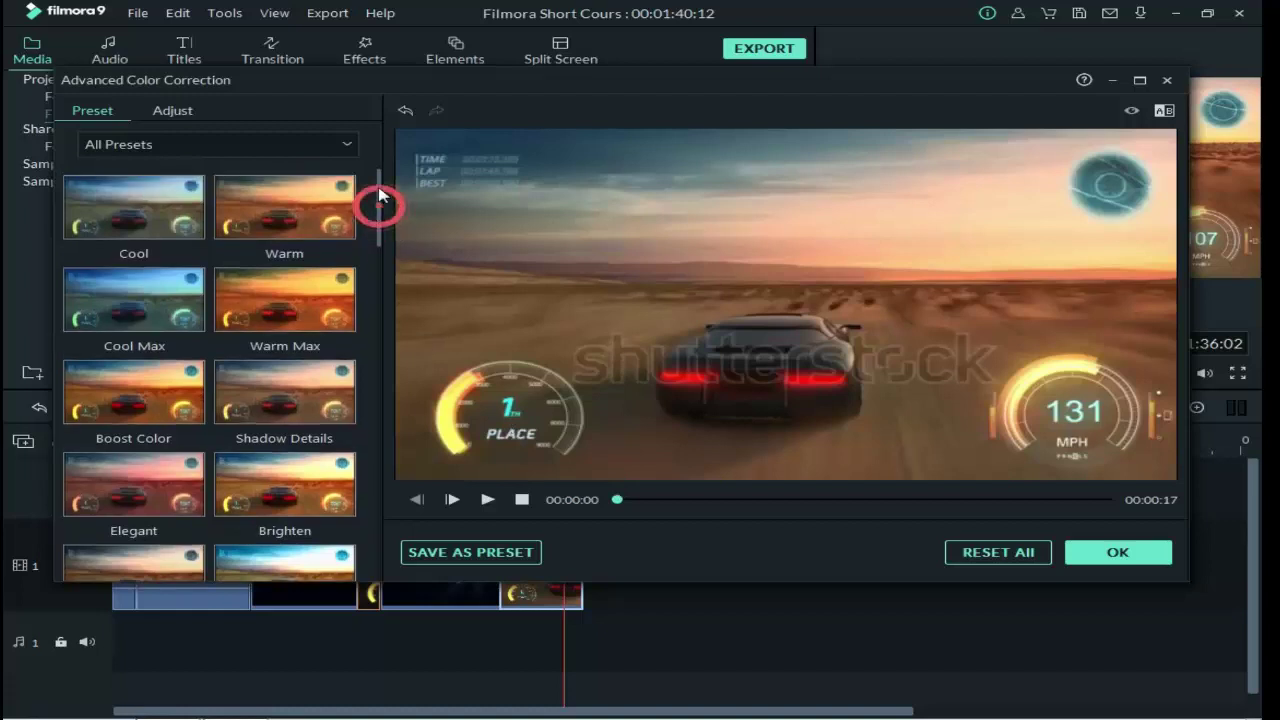
{"action": "left_click", "coordinate": [145, 224]}
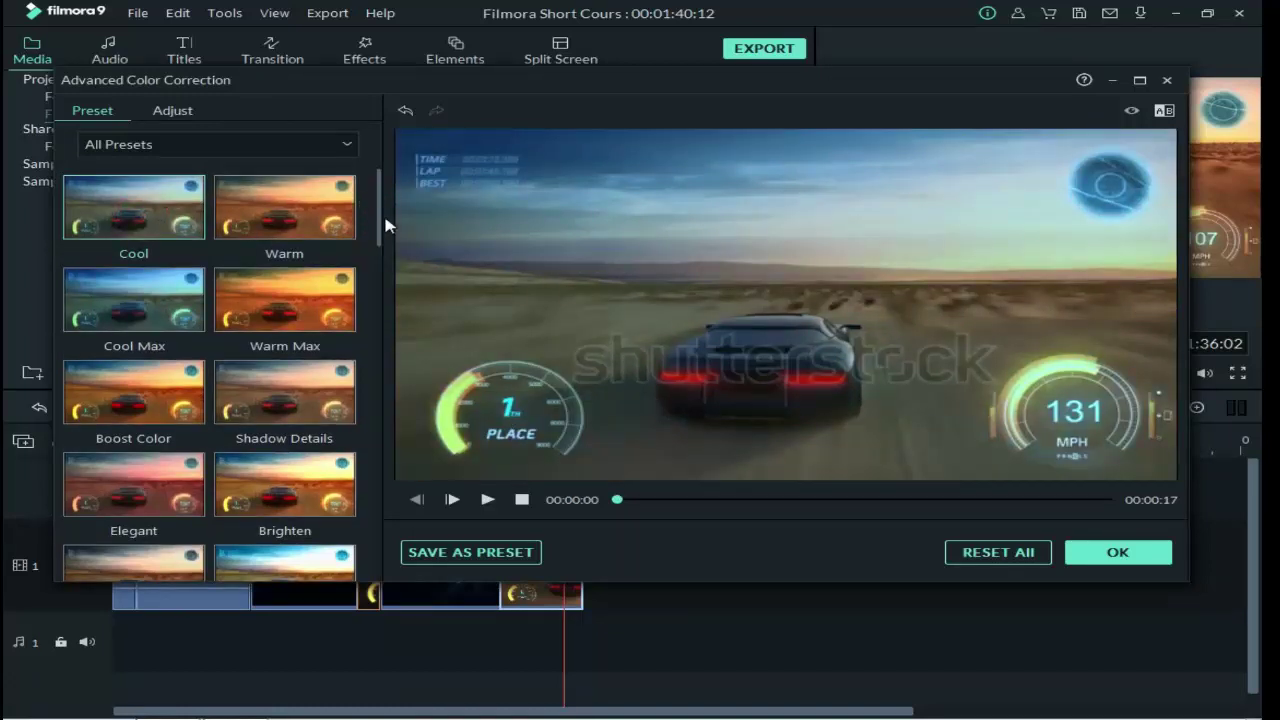
{"action": "left_click_drag", "start_coordinate": [385, 226], "coordinate": [383, 272]}
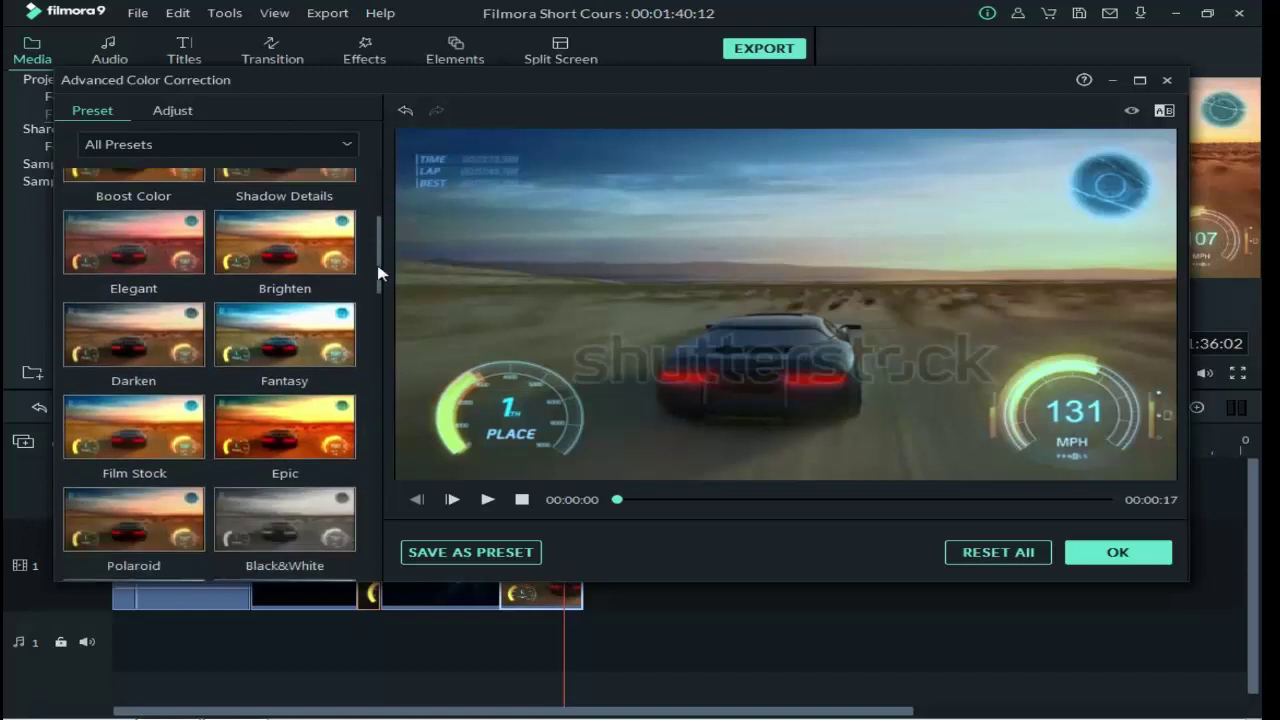
- Look over the manual adjustment categories of Advanced Color Correction and close it without applying the changes
{"action": "left_click", "coordinate": [172, 111]}
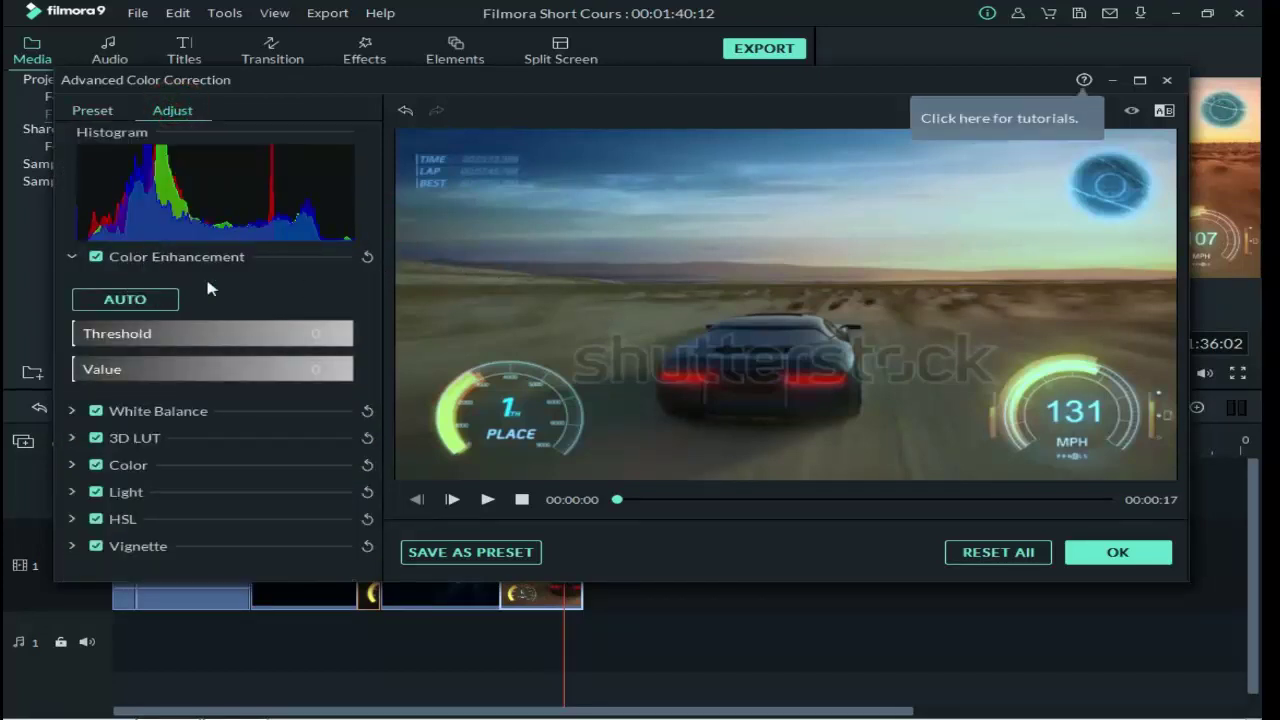
{"action": "left_click", "coordinate": [72, 258]}
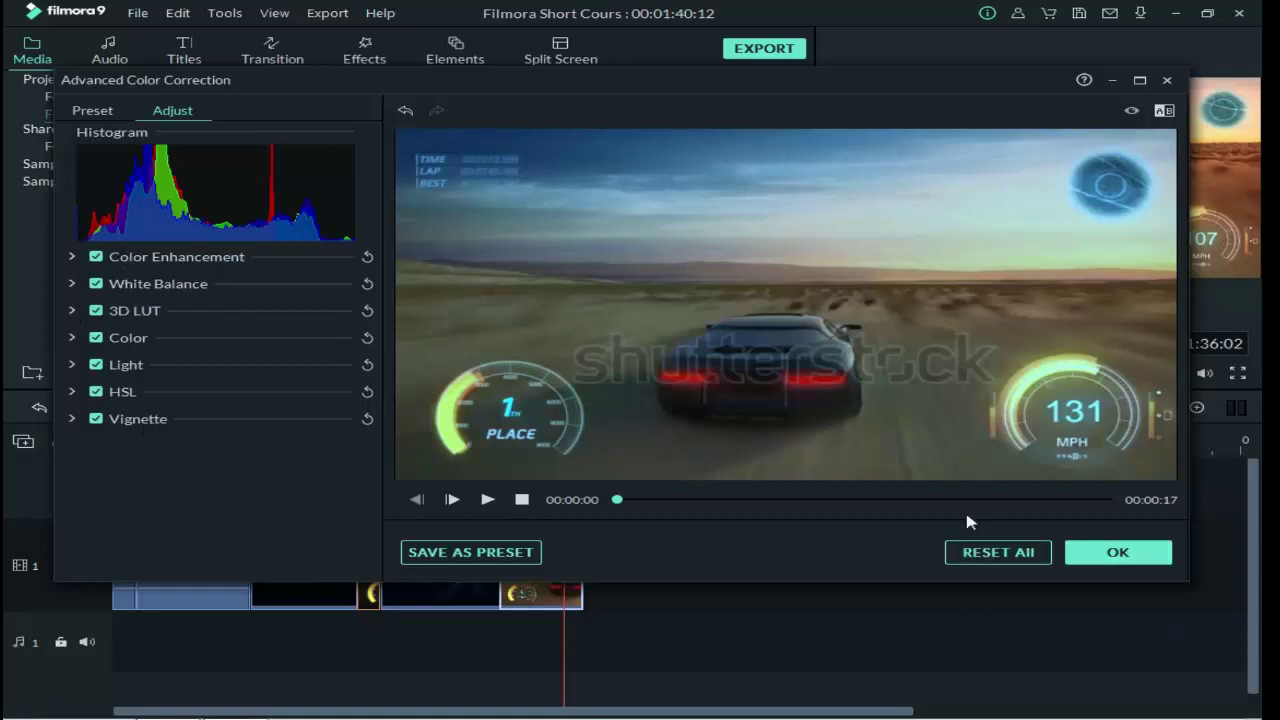
{"action": "left_click", "coordinate": [1167, 80]}
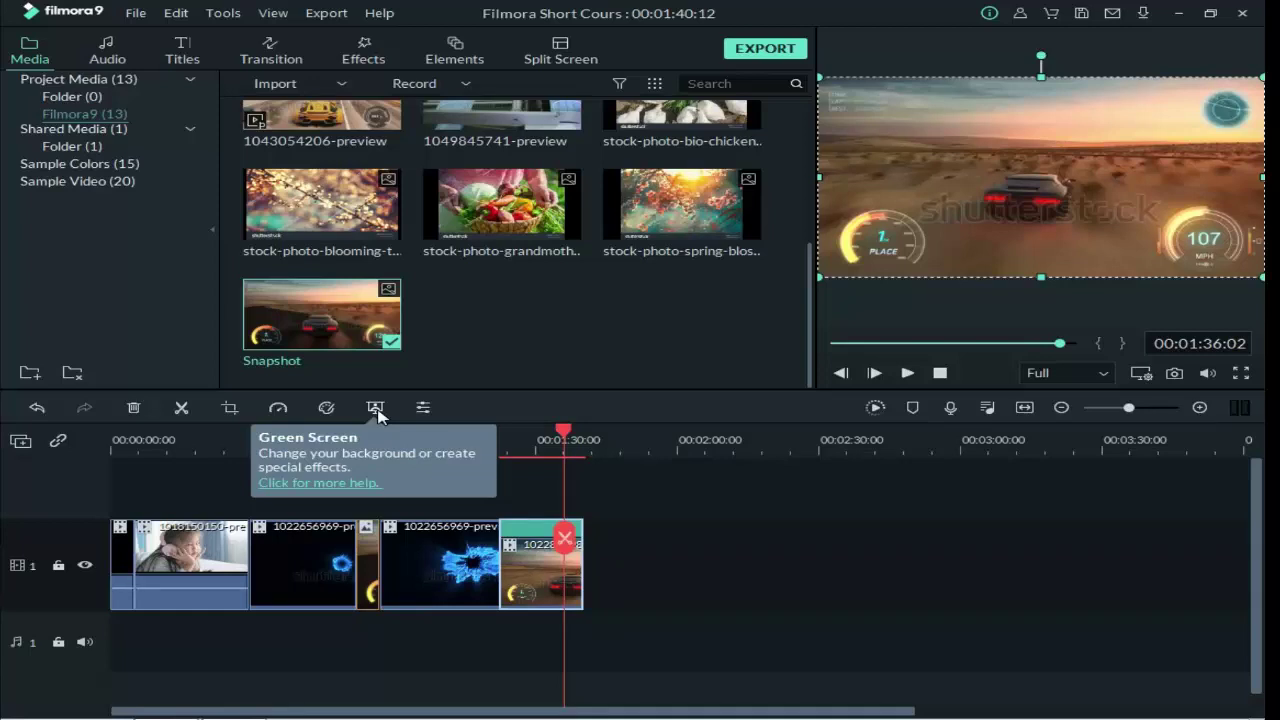
- Look over the last clip's video editing settings, such as Transform, Compositing and Chroma Key, and close them
{"action": "left_click", "coordinate": [423, 407]}
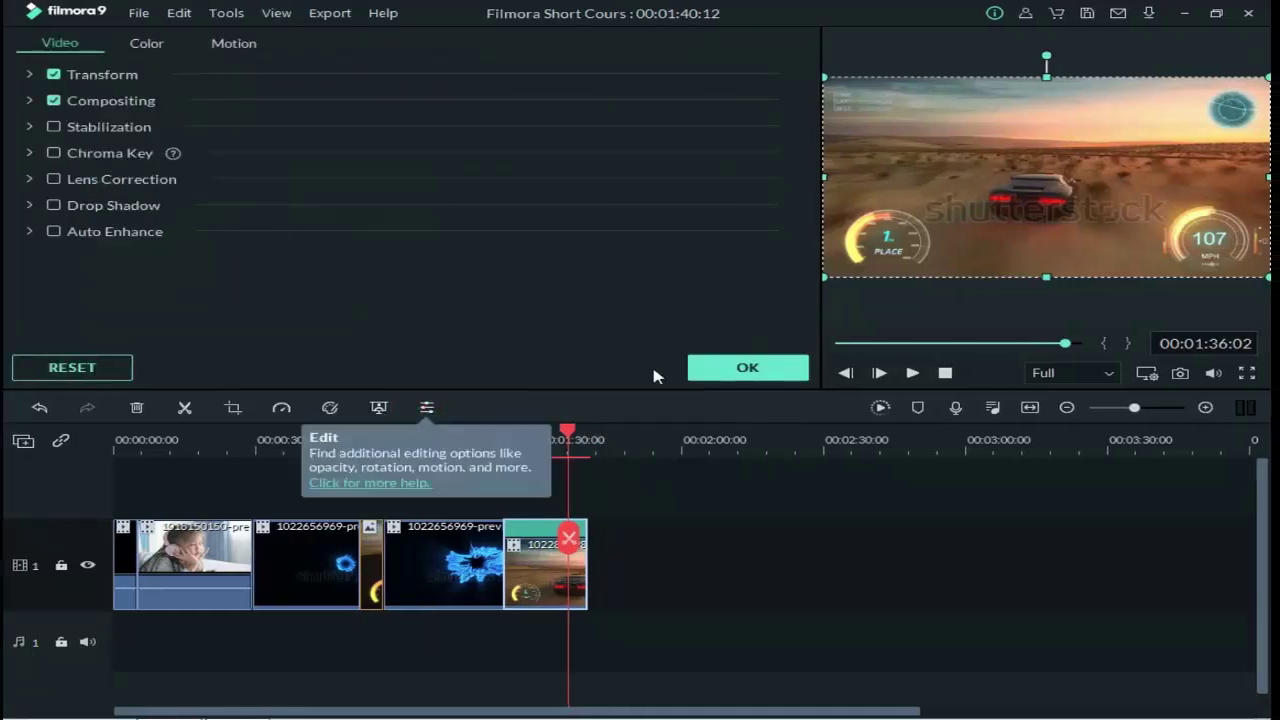
{"action": "left_click", "coordinate": [740, 369]}
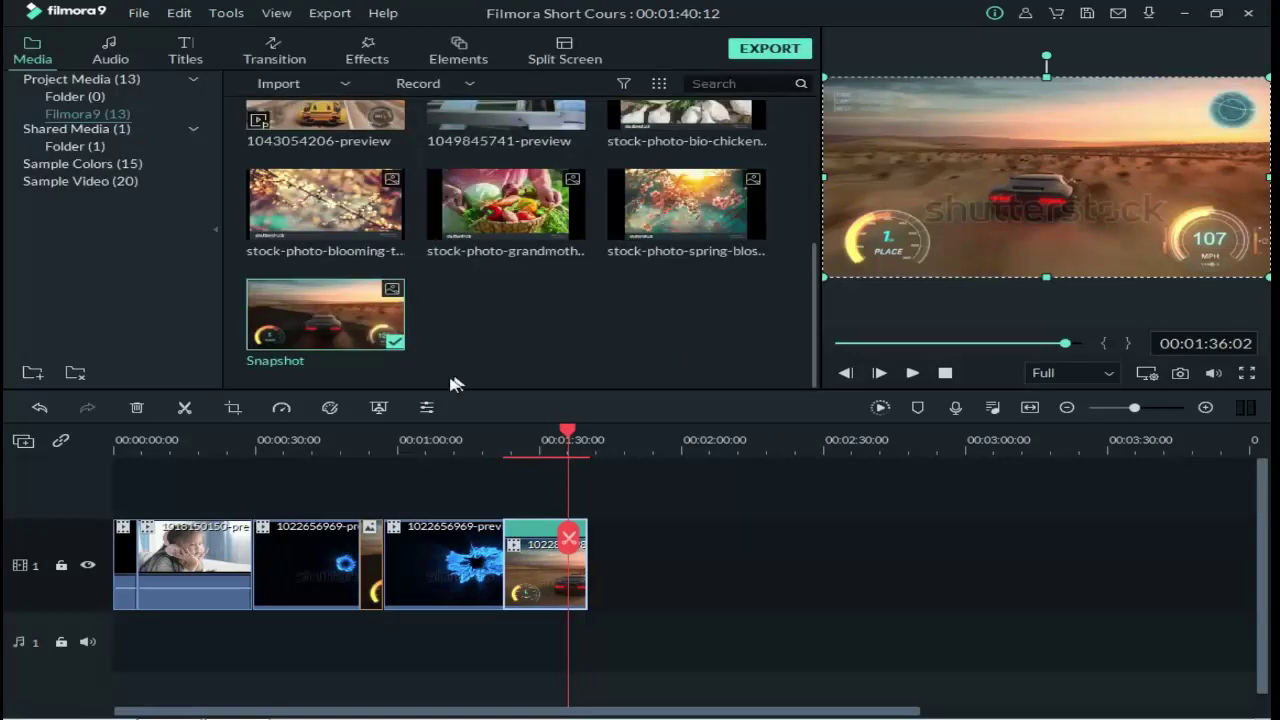
{"action": "right_click", "coordinate": [555, 568]}
{"action": "left_click", "coordinate": [520, 478]}
- Turn off Reverse Speed for the last clip in the Custom Speed settings
{"action": "left_click", "coordinate": [281, 407]}
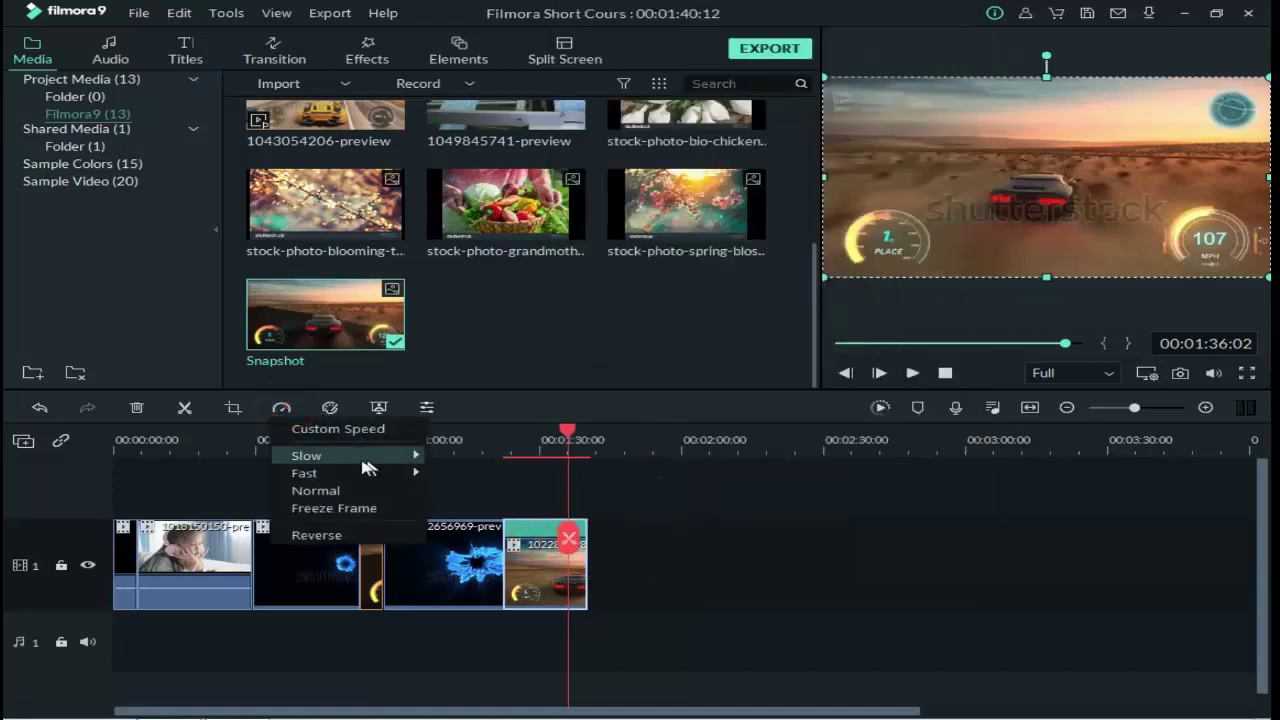
{"action": "left_click", "coordinate": [338, 428]}
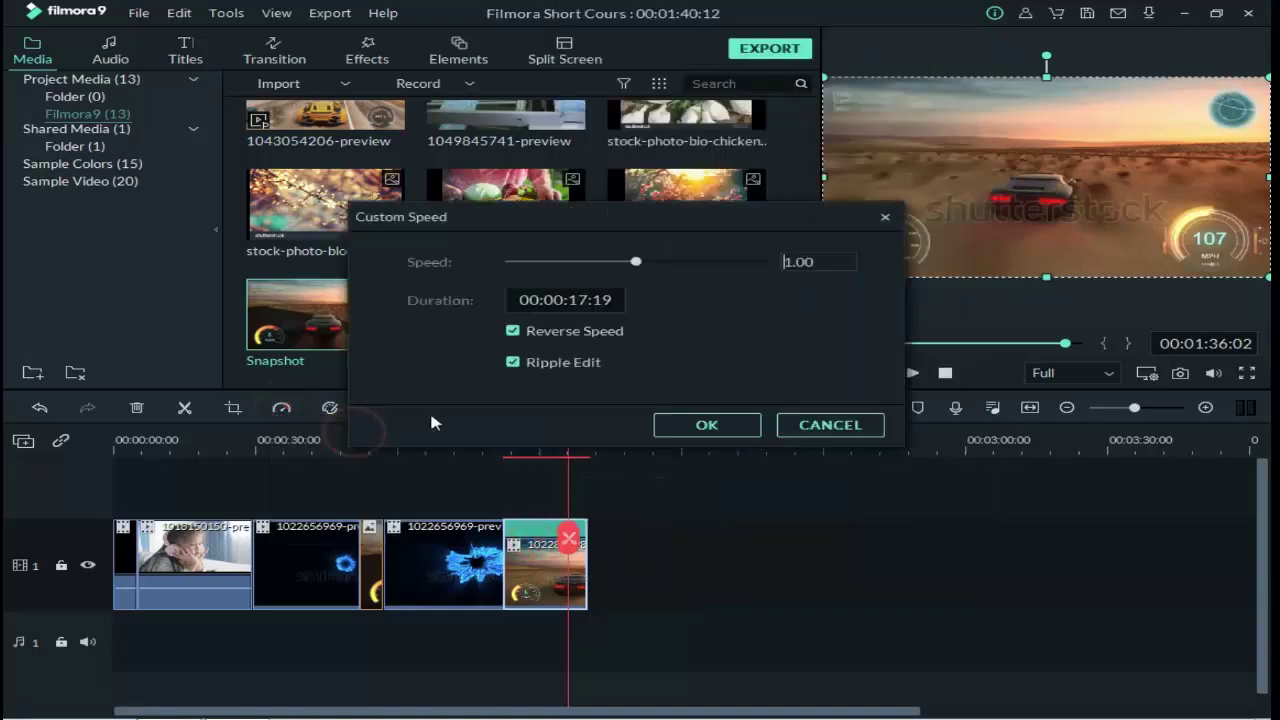
{"action": "left_click", "coordinate": [538, 336]}
{"action": "left_click", "coordinate": [672, 424]}
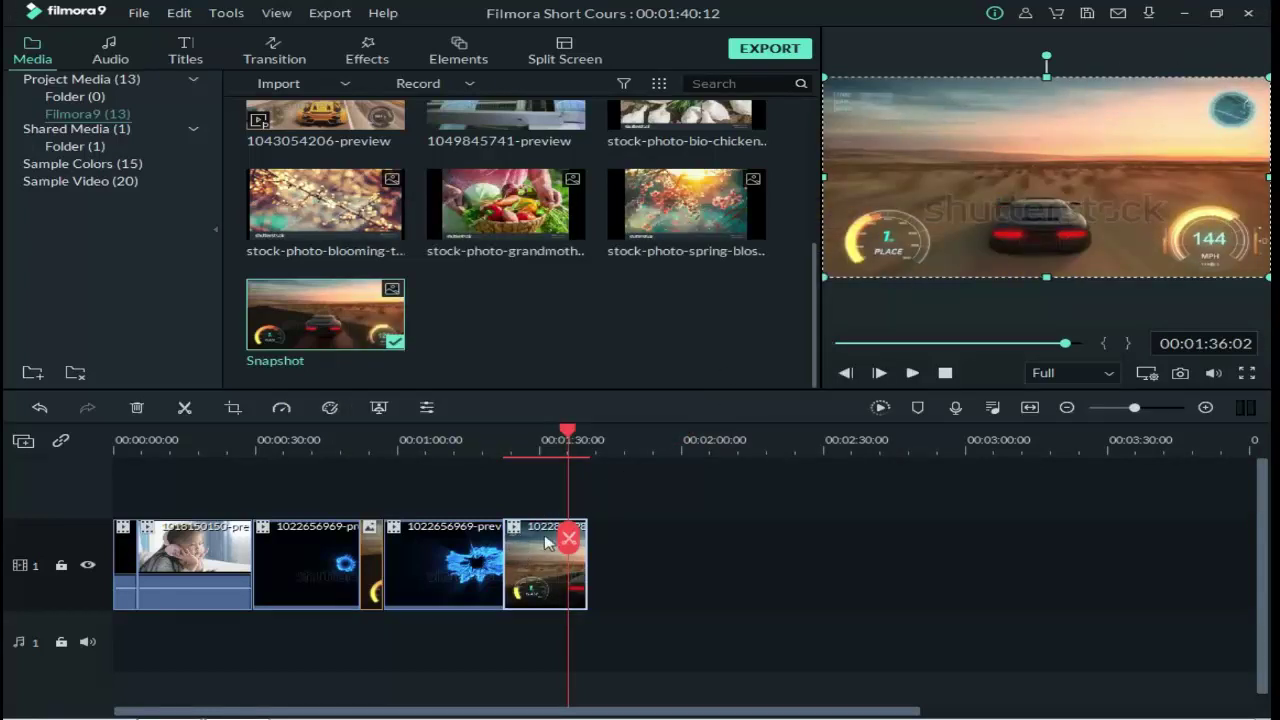
- Apply Reverse Speed to the last clip again through Custom Speed
{"action": "left_click", "coordinate": [281, 408]}
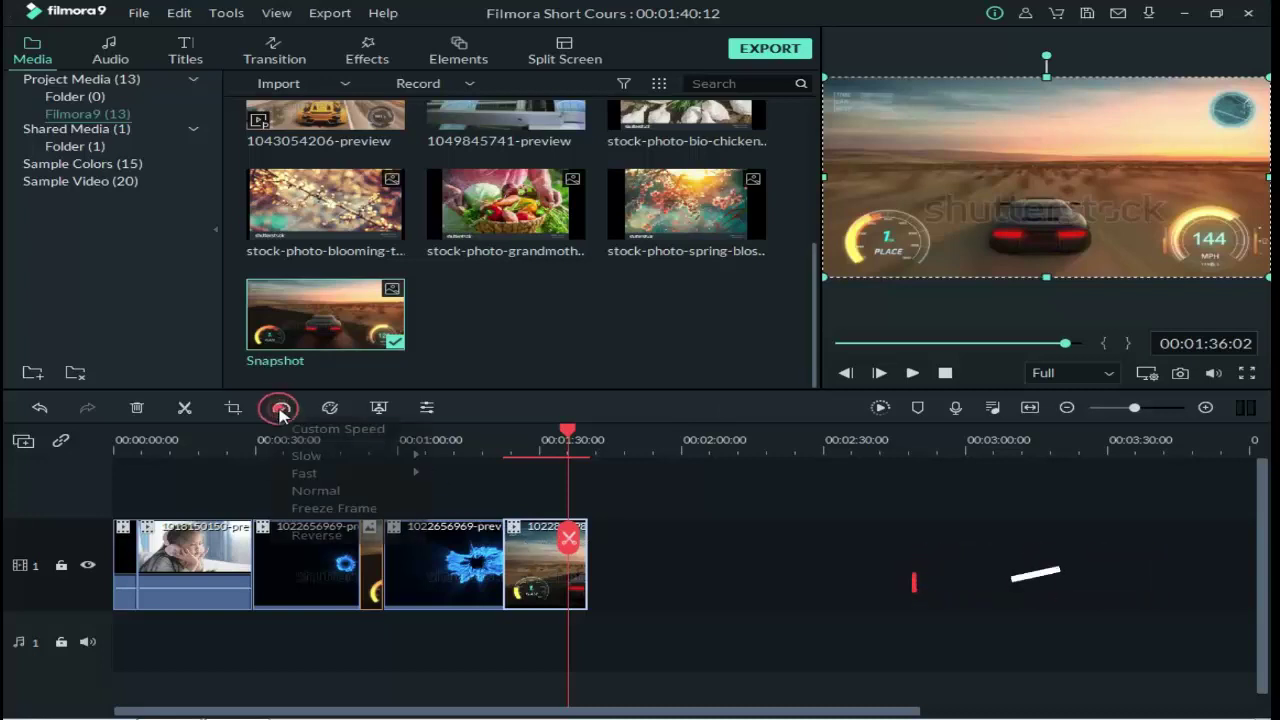
{"action": "left_click", "coordinate": [300, 428]}
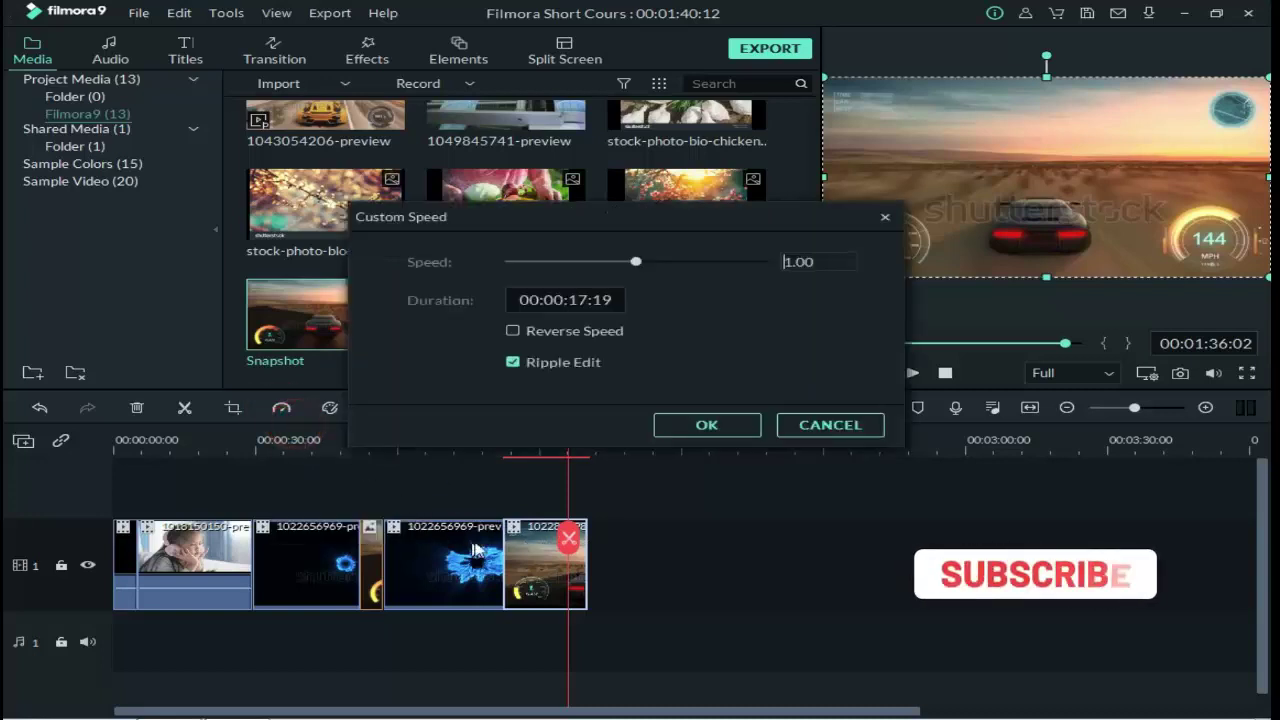
{"action": "left_click", "coordinate": [531, 334]}
{"action": "left_click", "coordinate": [706, 424]}
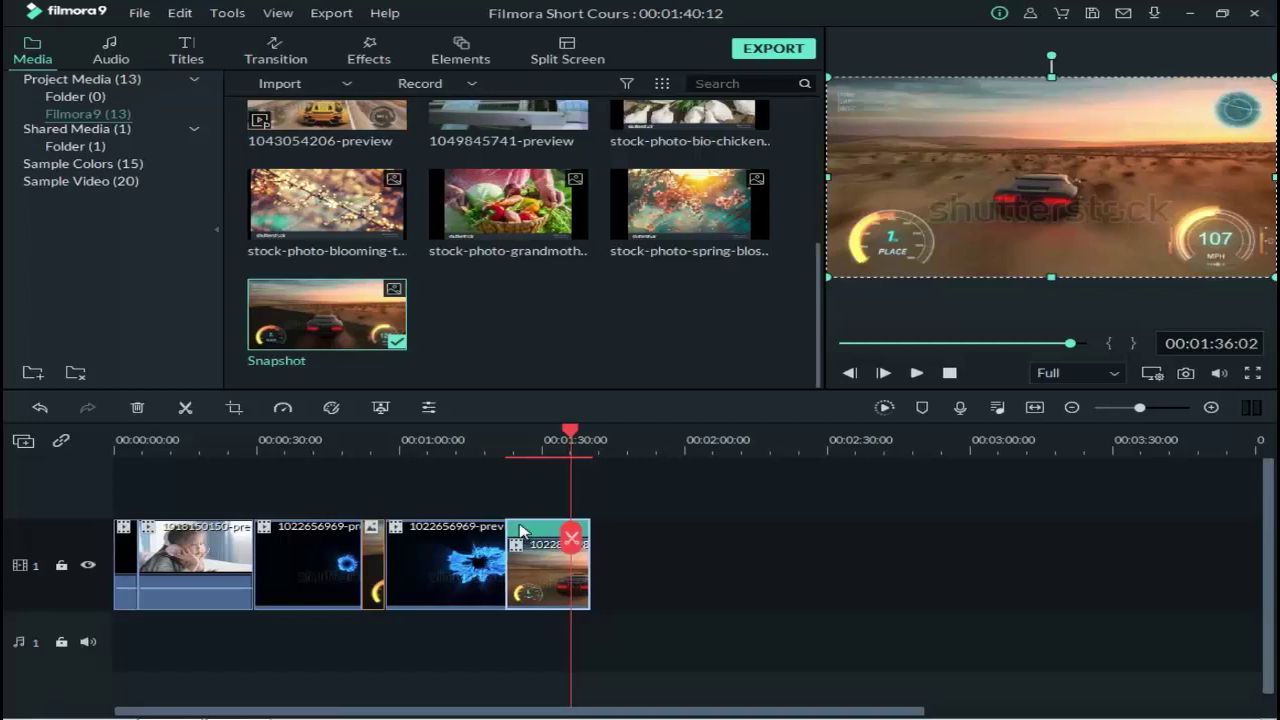
- Remove Reverse Speed from the last clip again through Custom Speed
{"action": "left_click", "coordinate": [284, 409]}
{"action": "left_click", "coordinate": [300, 426]}
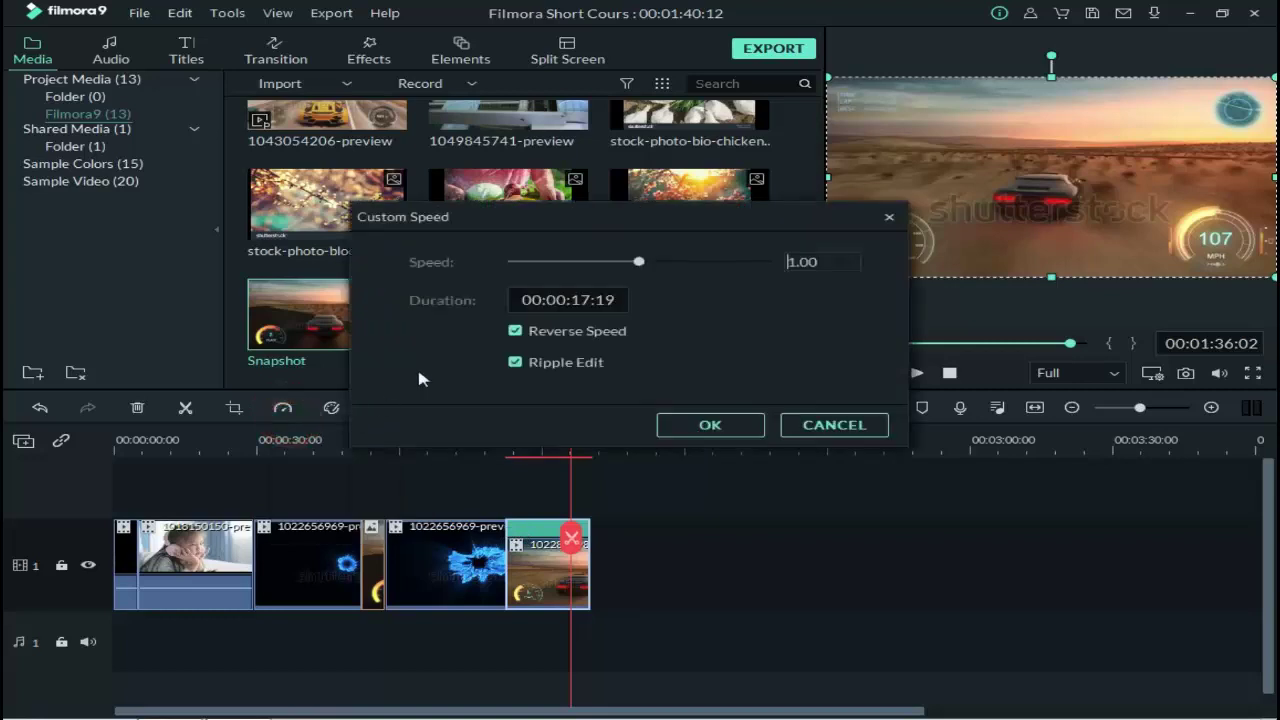
{"action": "left_click", "coordinate": [516, 331]}
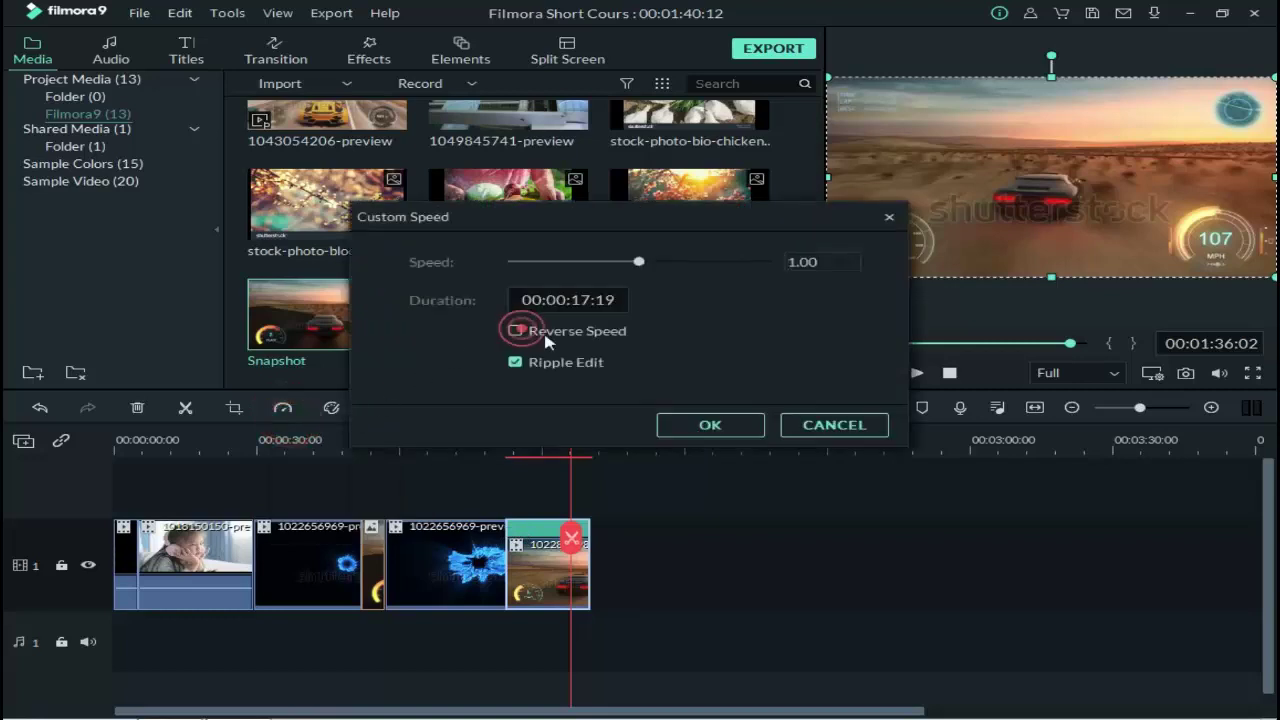
{"action": "left_click", "coordinate": [706, 424]}
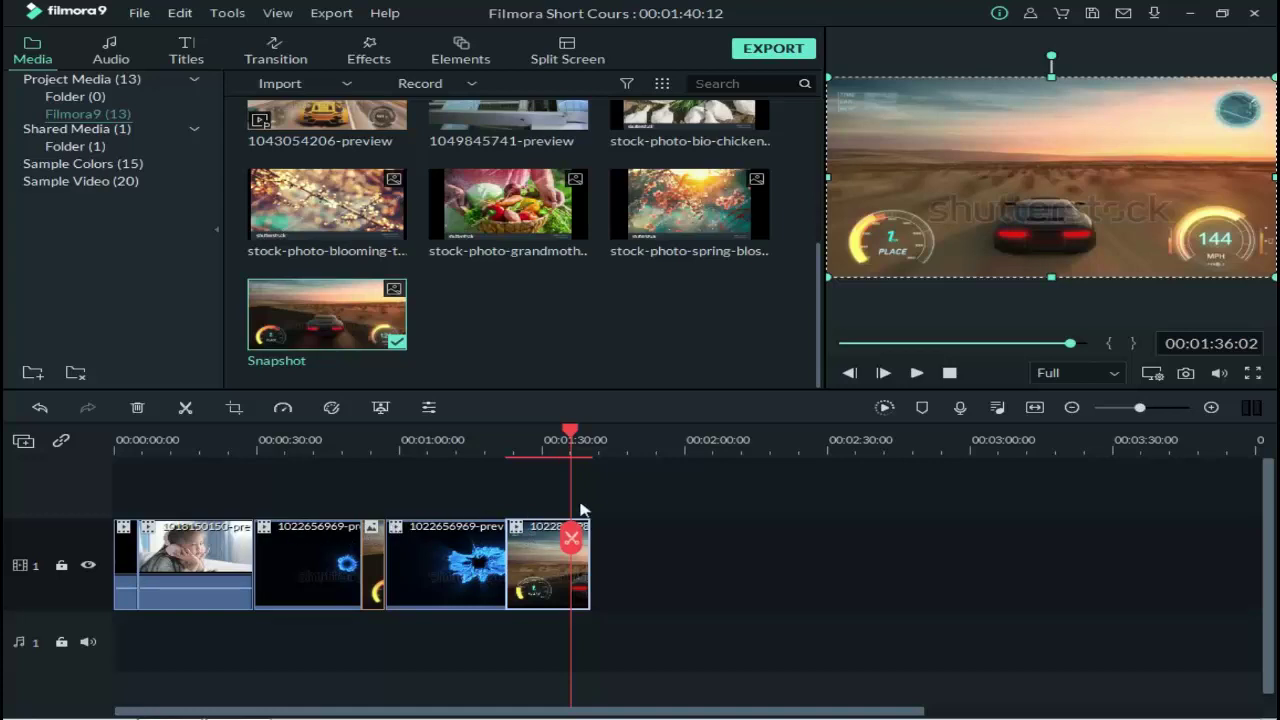
- Try rotating the last clip to 90.62 in its Transform settings, and reset the rotation
{"action": "left_click", "coordinate": [429, 408]}
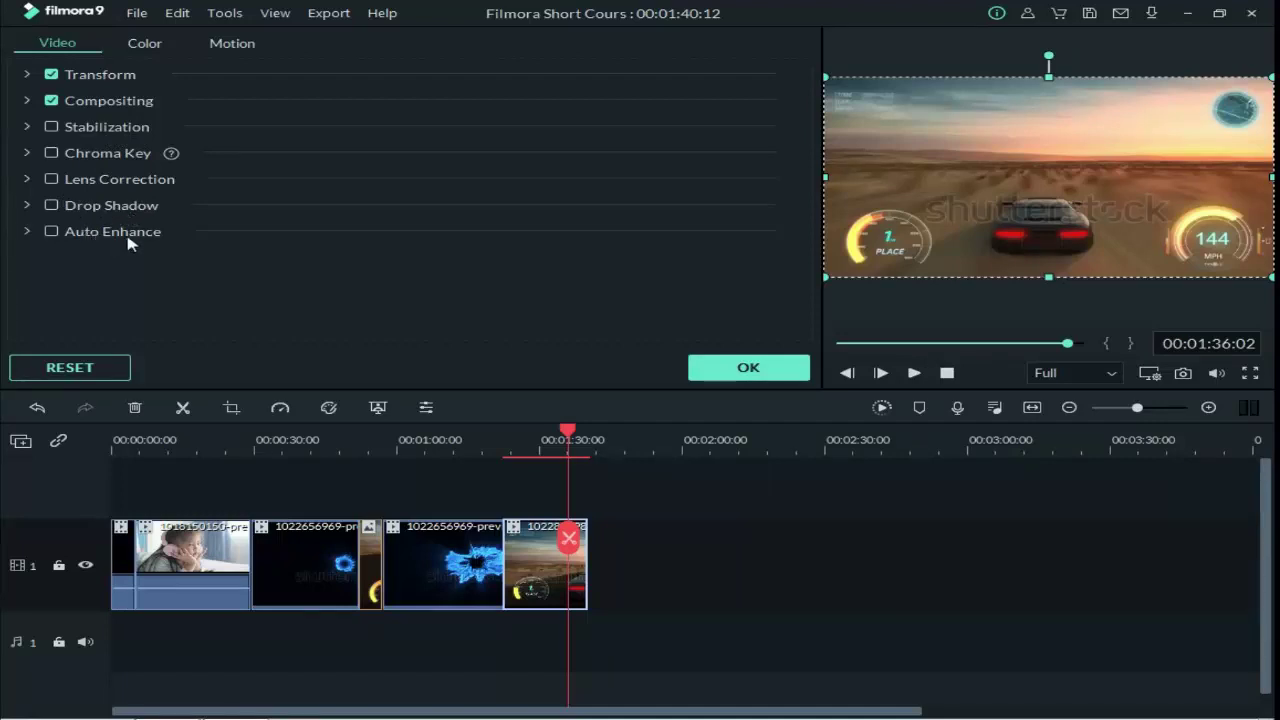
{"action": "left_click", "coordinate": [27, 74]}
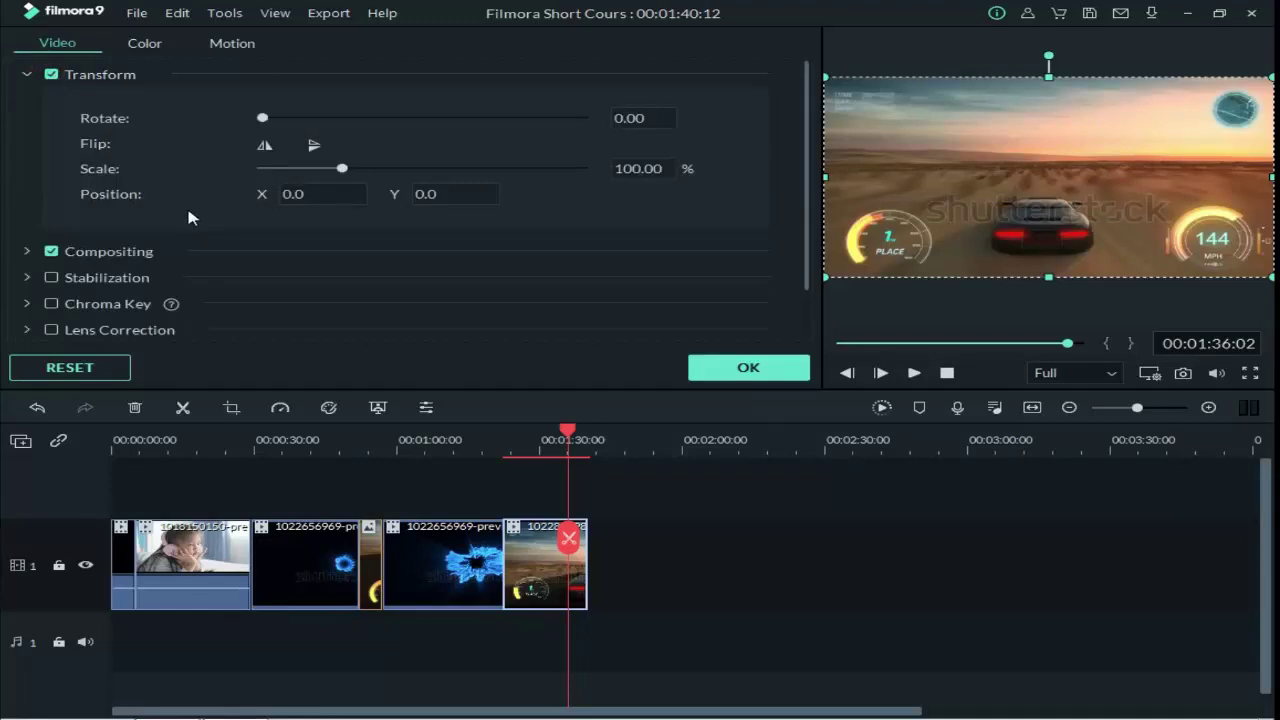
{"action": "left_click_drag", "start_coordinate": [263, 118], "coordinate": [346, 121]}
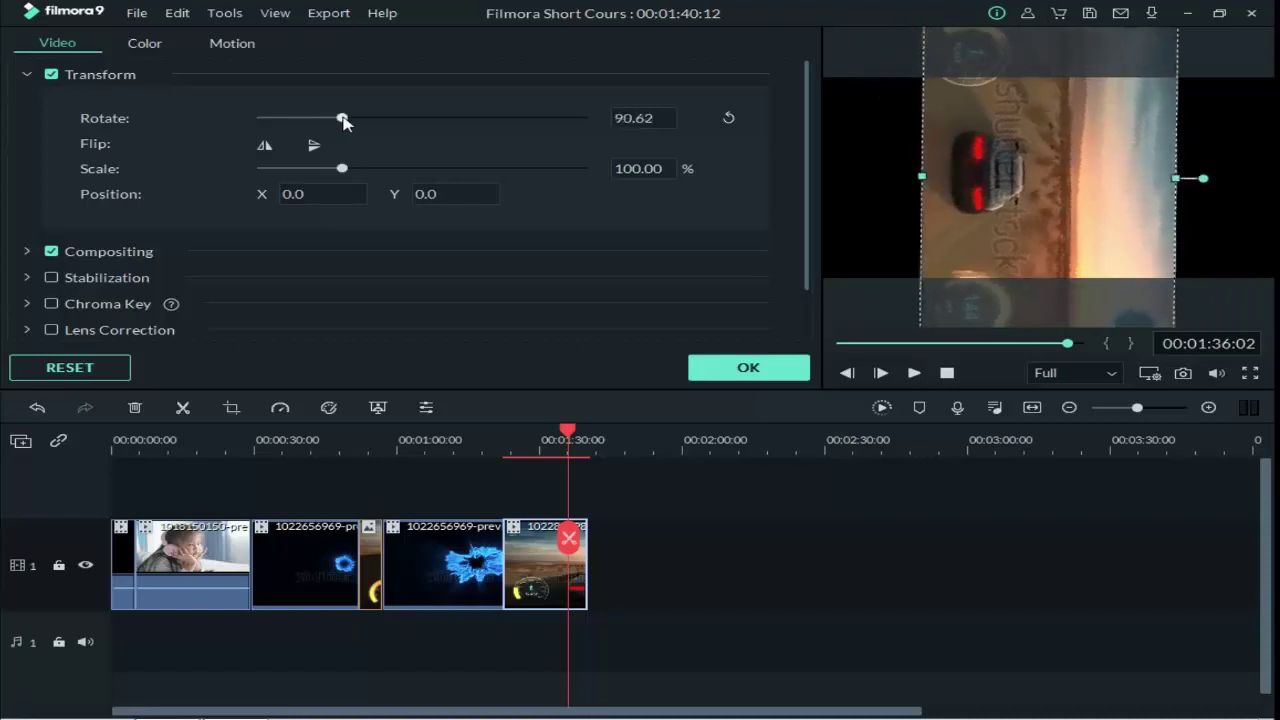
{"action": "left_click", "coordinate": [729, 119]}
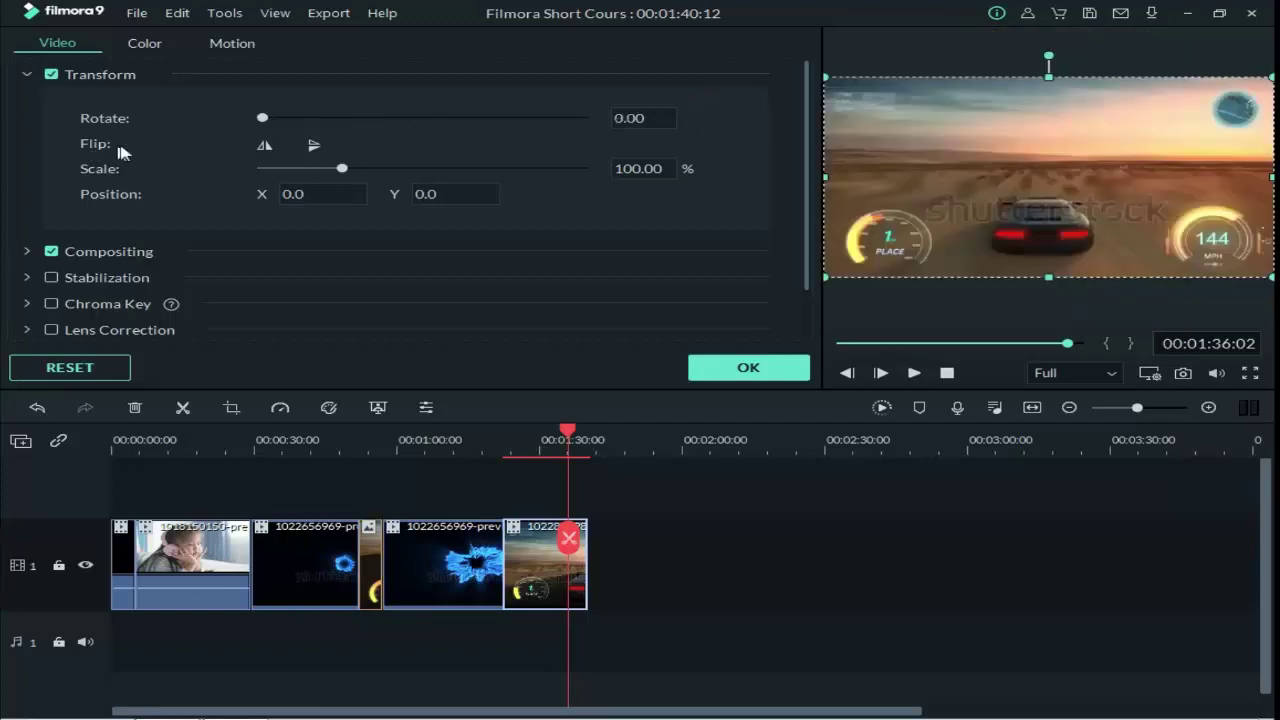
- Flip the last clip horizontally in its Transform settings
{"action": "left_click", "coordinate": [265, 147]}
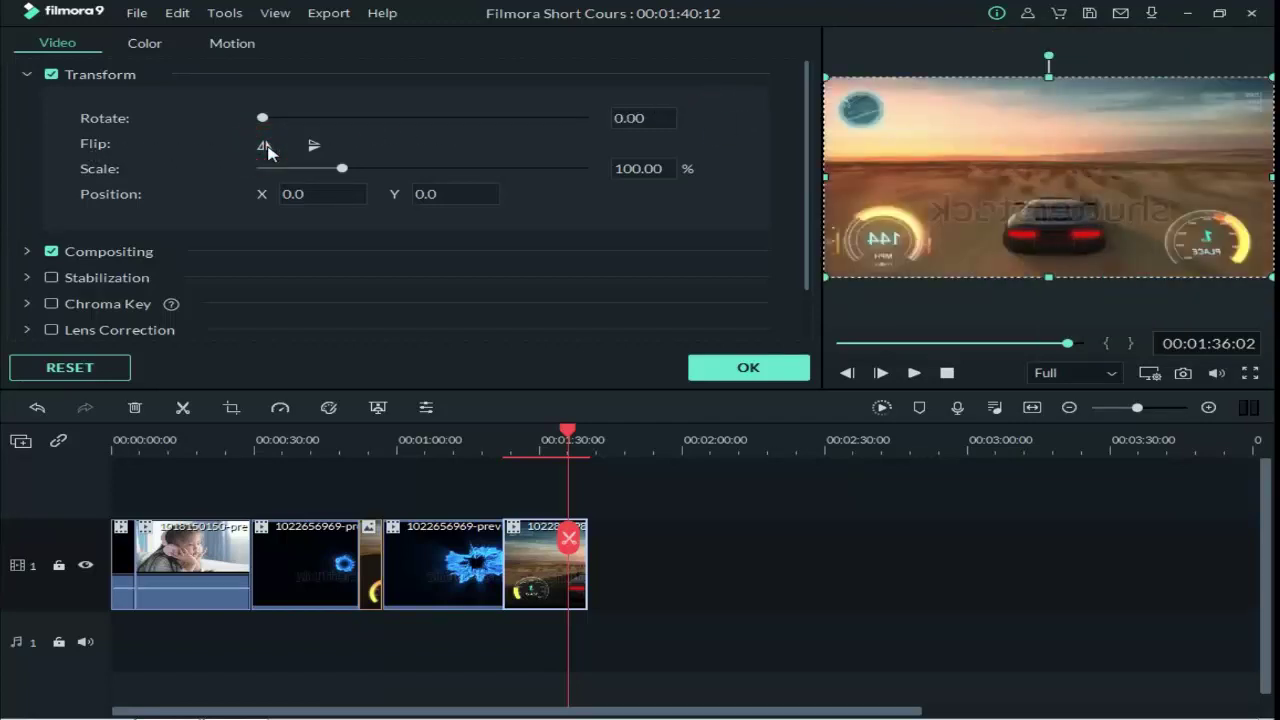
{"action": "left_click", "coordinate": [265, 147]}
{"action": "left_click", "coordinate": [265, 147]}
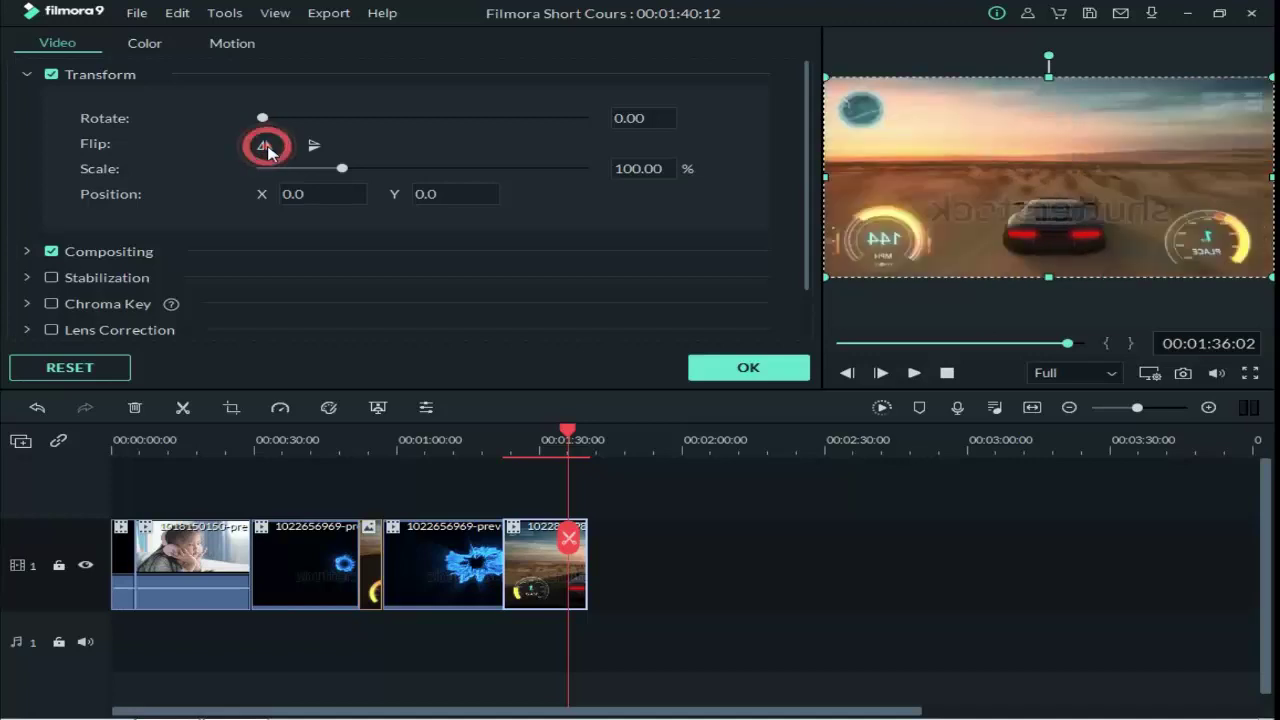
- Remove the last clip's horizontal flip, and try flipping it vertically and back
{"action": "left_click", "coordinate": [265, 147]}
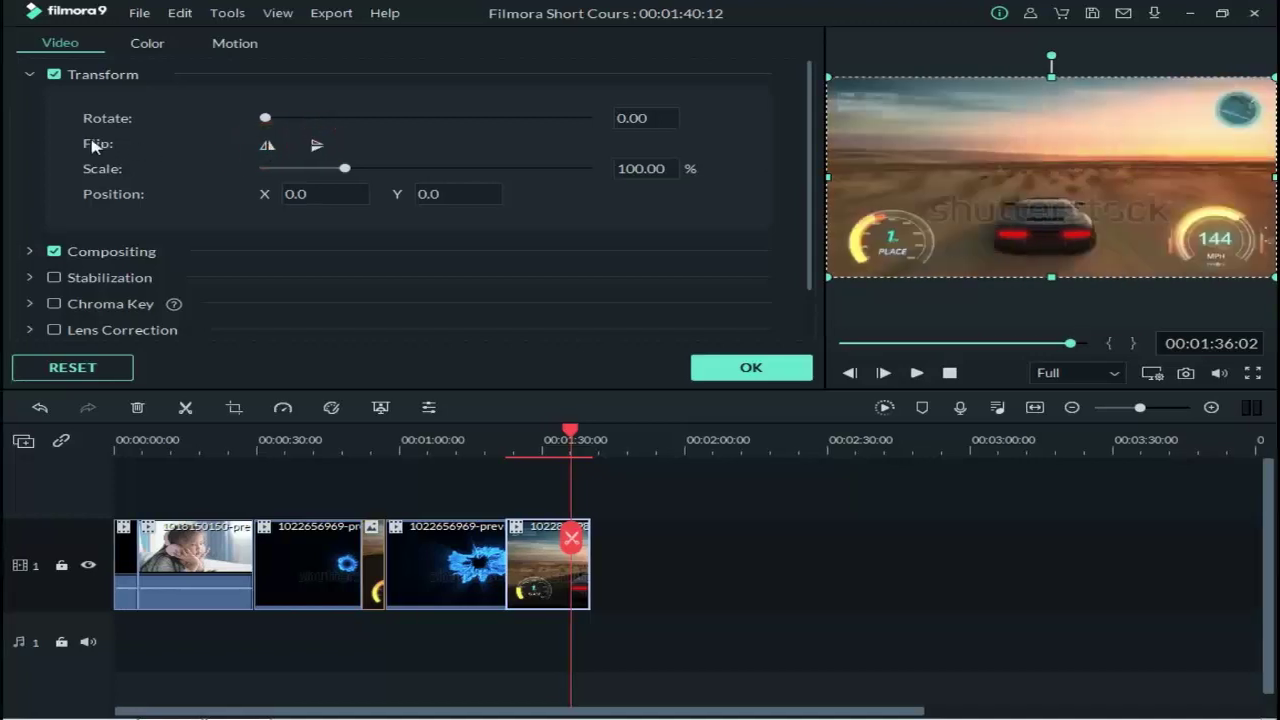
{"action": "left_click", "coordinate": [317, 147]}
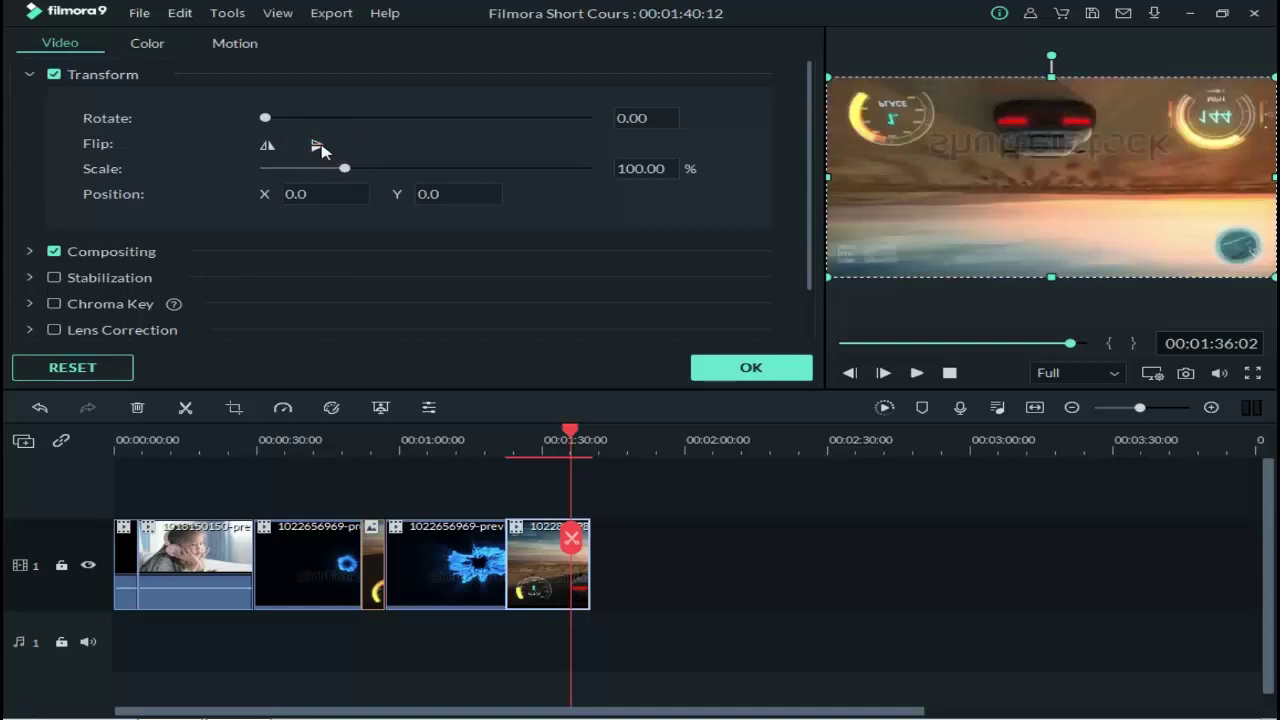
{"action": "left_click", "coordinate": [317, 147]}
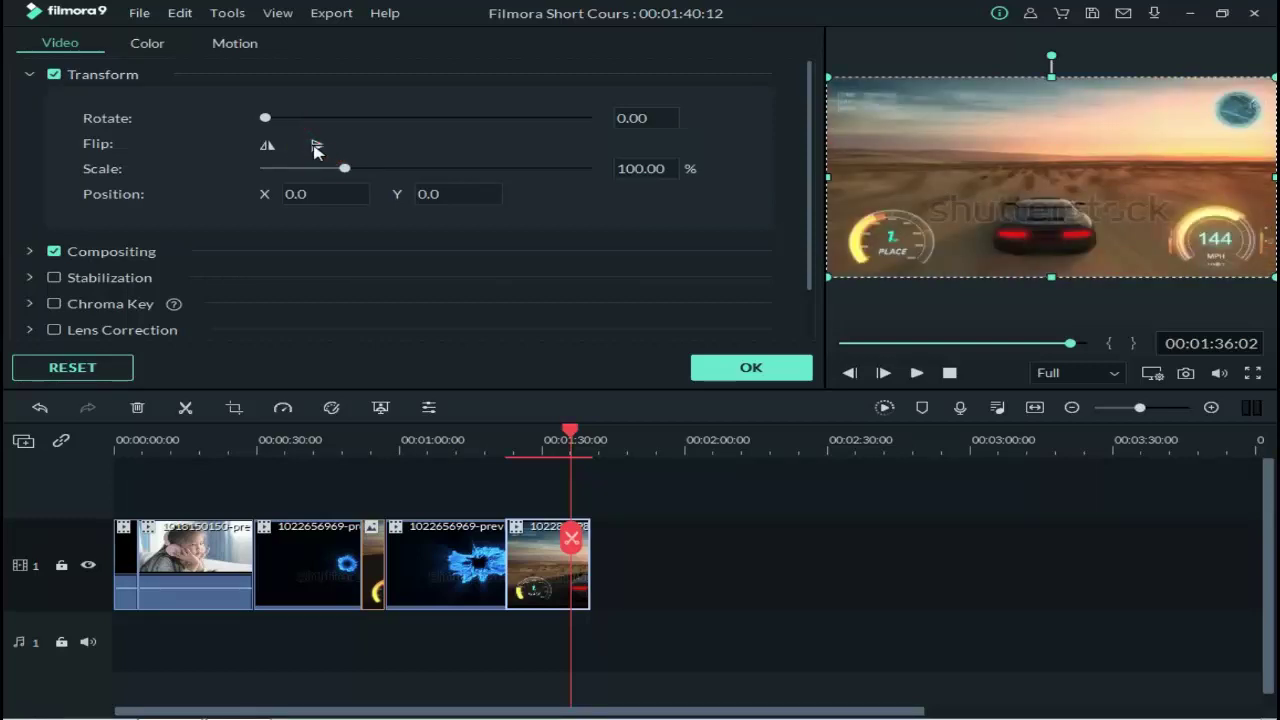
- Try scaling the last clip to 73.10% and shifting its position to about X 94, Y -77, and reset both Transform values
{"action": "mouse_move", "coordinate": [344, 173]}
{"action": "left_mouse_down"}
{"action": "mouse_move", "coordinate": [432, 170]}
{"action": "mouse_move", "coordinate": [273, 175]}
{"action": "mouse_move", "coordinate": [335, 176]}
{"action": "mouse_move", "coordinate": [322, 170]}
{"action": "left_mouse_up"}
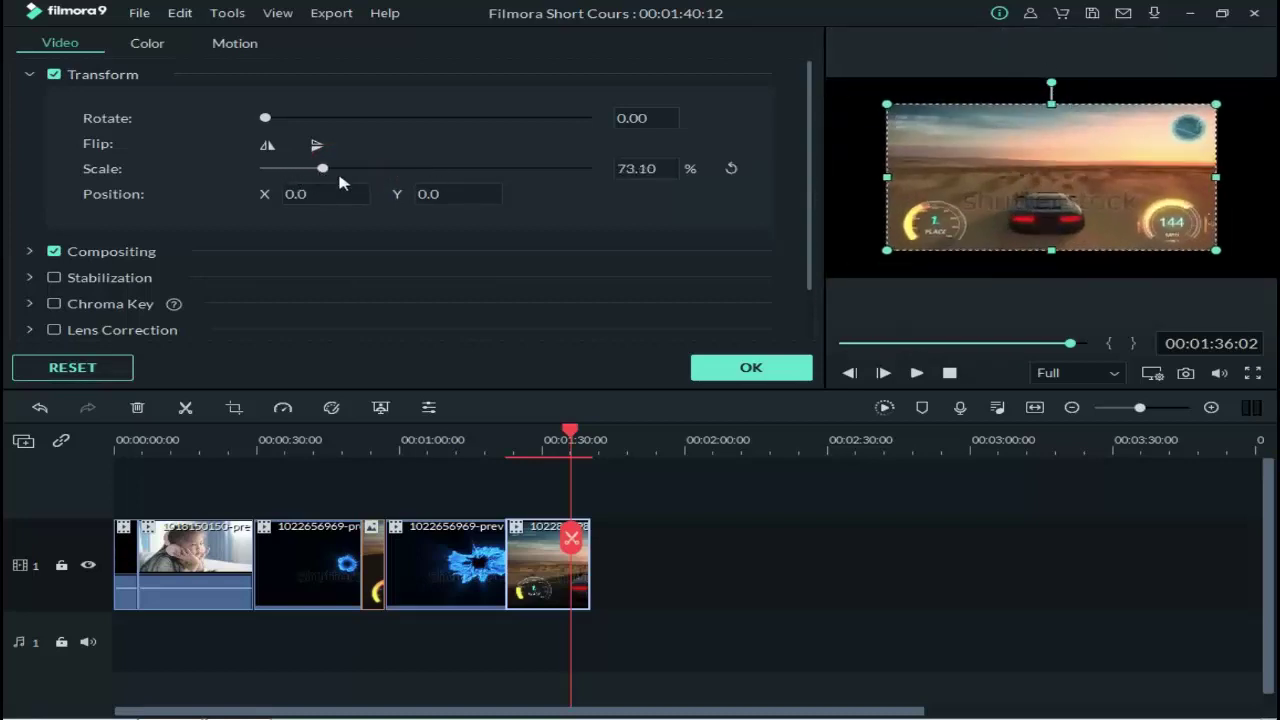
{"action": "left_click", "coordinate": [731, 171]}
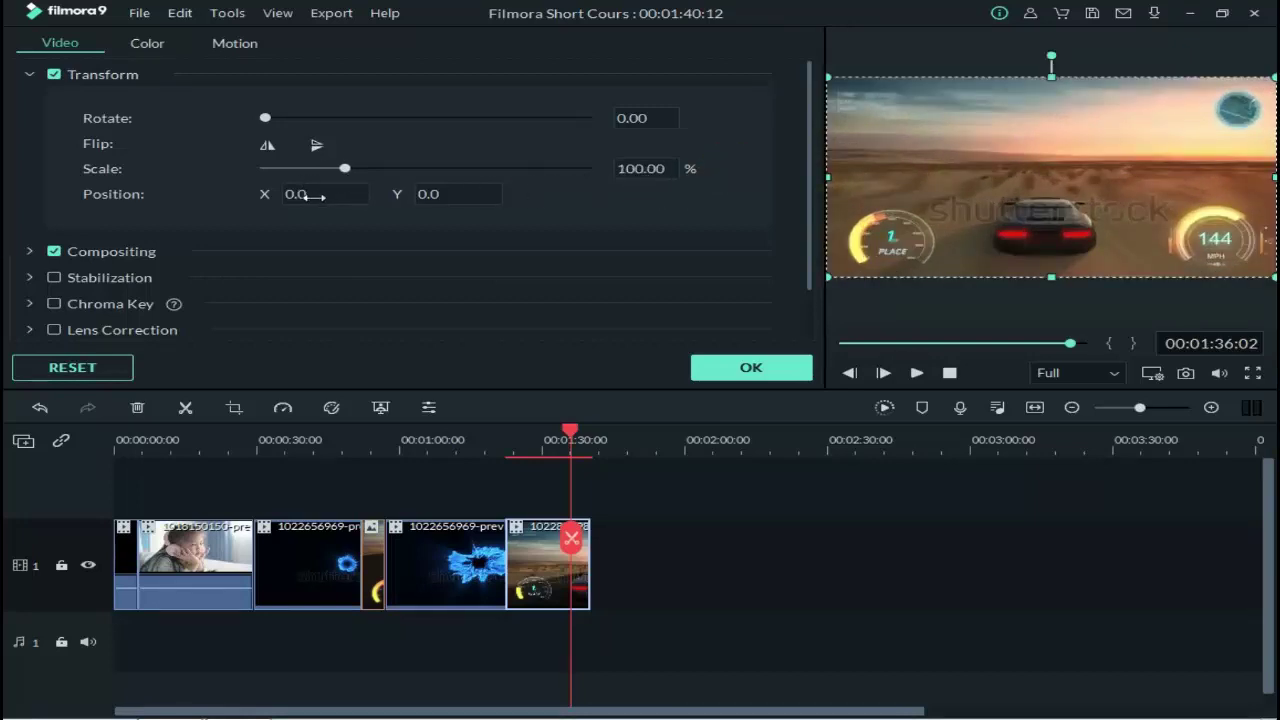
{"action": "left_click_drag", "start_coordinate": [305, 196], "coordinate": [352, 190]}
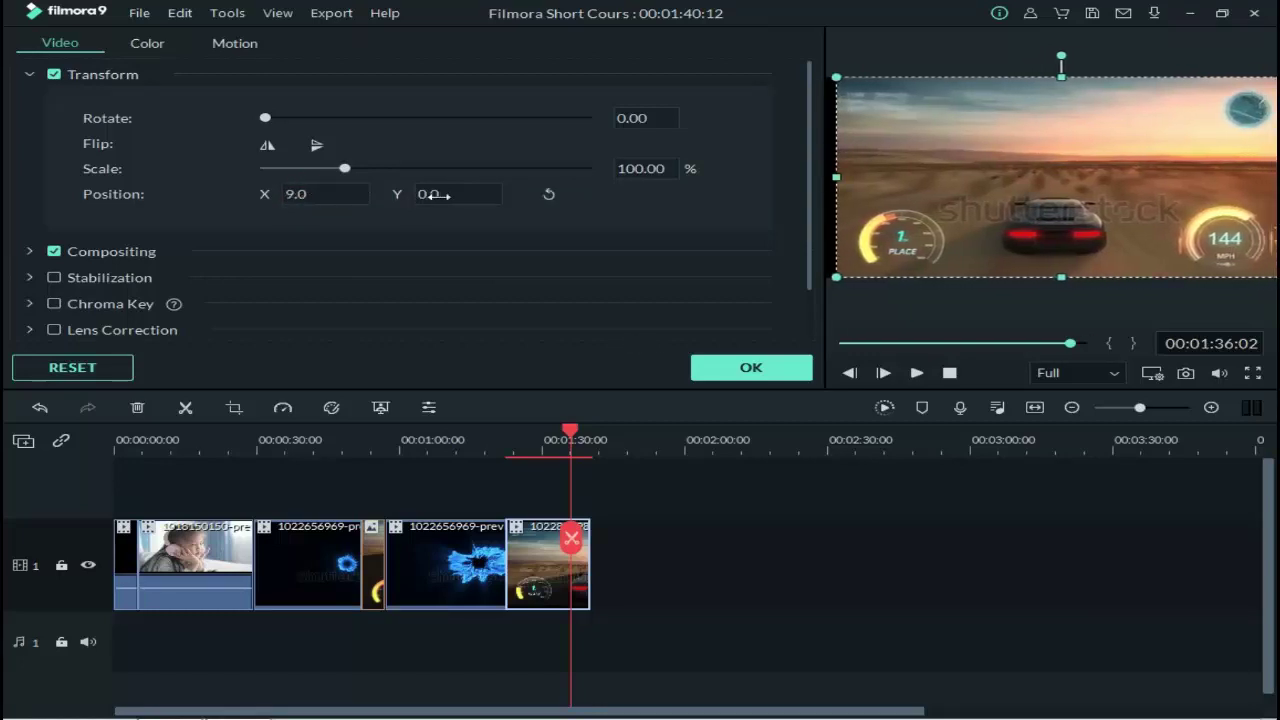
{"action": "mouse_move", "coordinate": [433, 194]}
{"action": "left_mouse_down"}
{"action": "mouse_move", "coordinate": [477, 194]}
{"action": "mouse_move", "coordinate": [412, 194]}
{"action": "mouse_move", "coordinate": [436, 194]}
{"action": "left_mouse_up"}
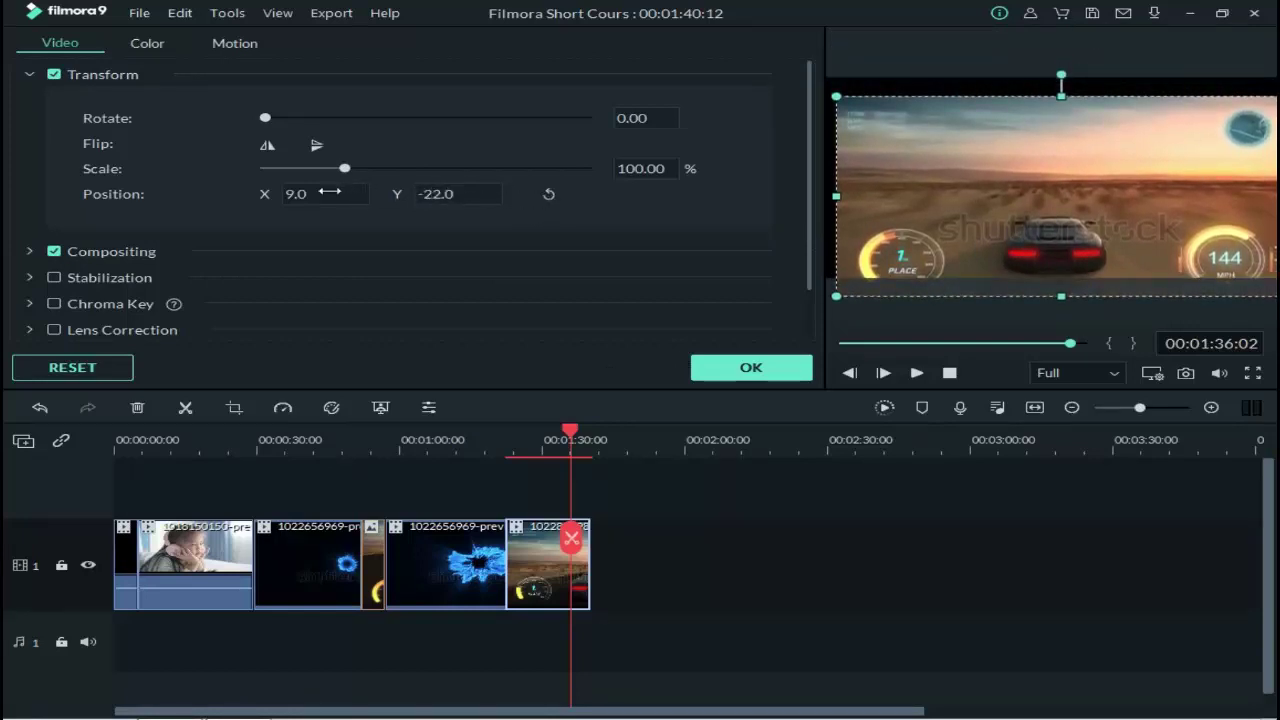
{"action": "left_click_drag", "start_coordinate": [309, 194], "coordinate": [340, 192]}
{"action": "left_click", "coordinate": [437, 194]}
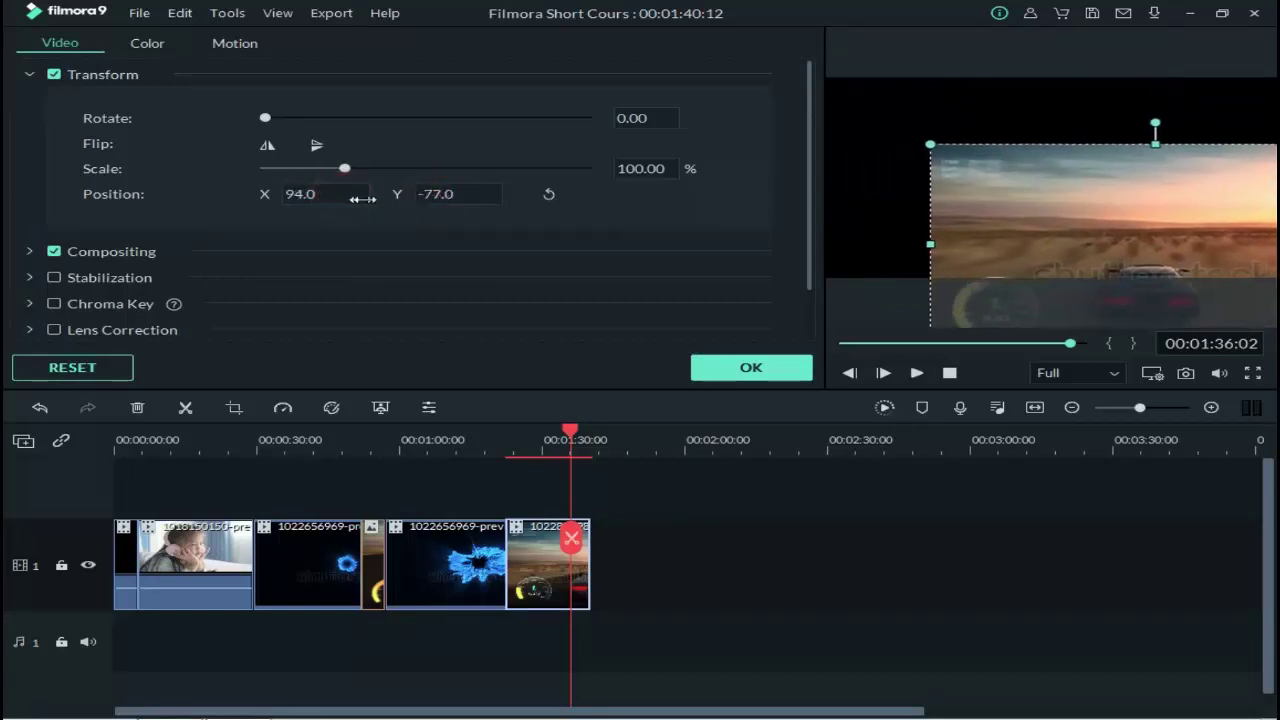
{"action": "left_click_drag", "start_coordinate": [424, 194], "coordinate": [328, 193]}
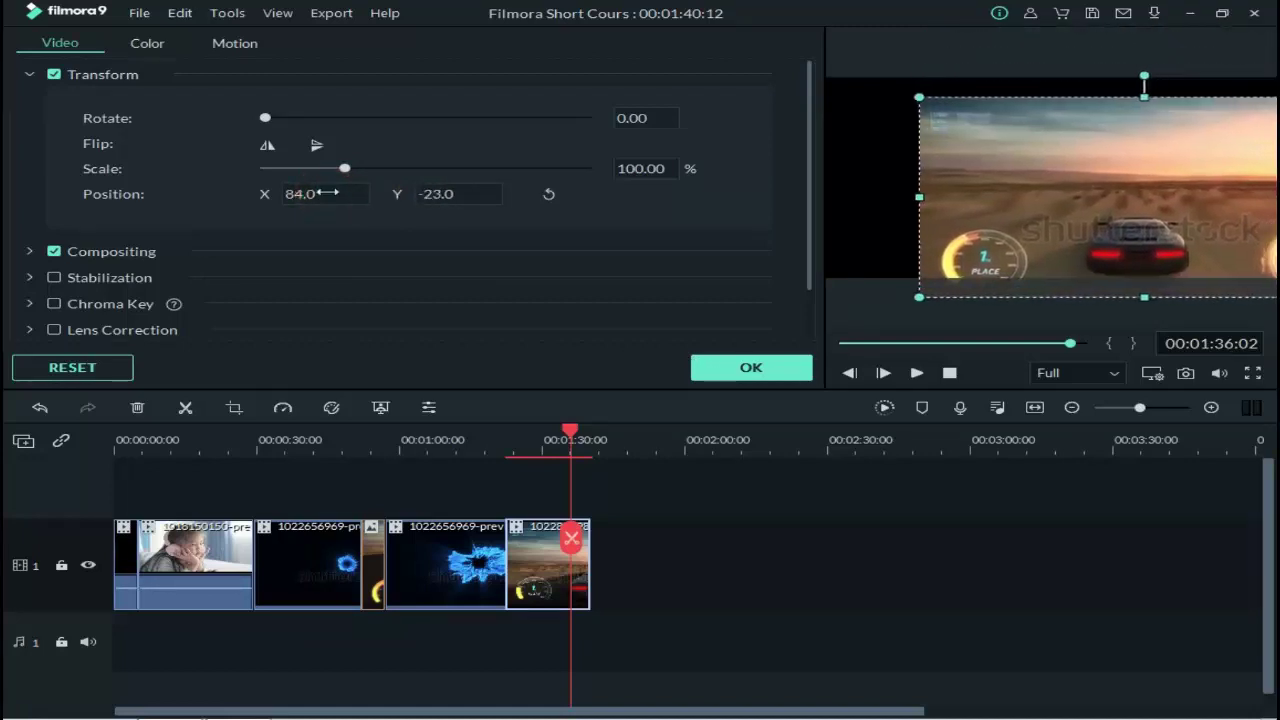
{"action": "left_click", "coordinate": [550, 196]}
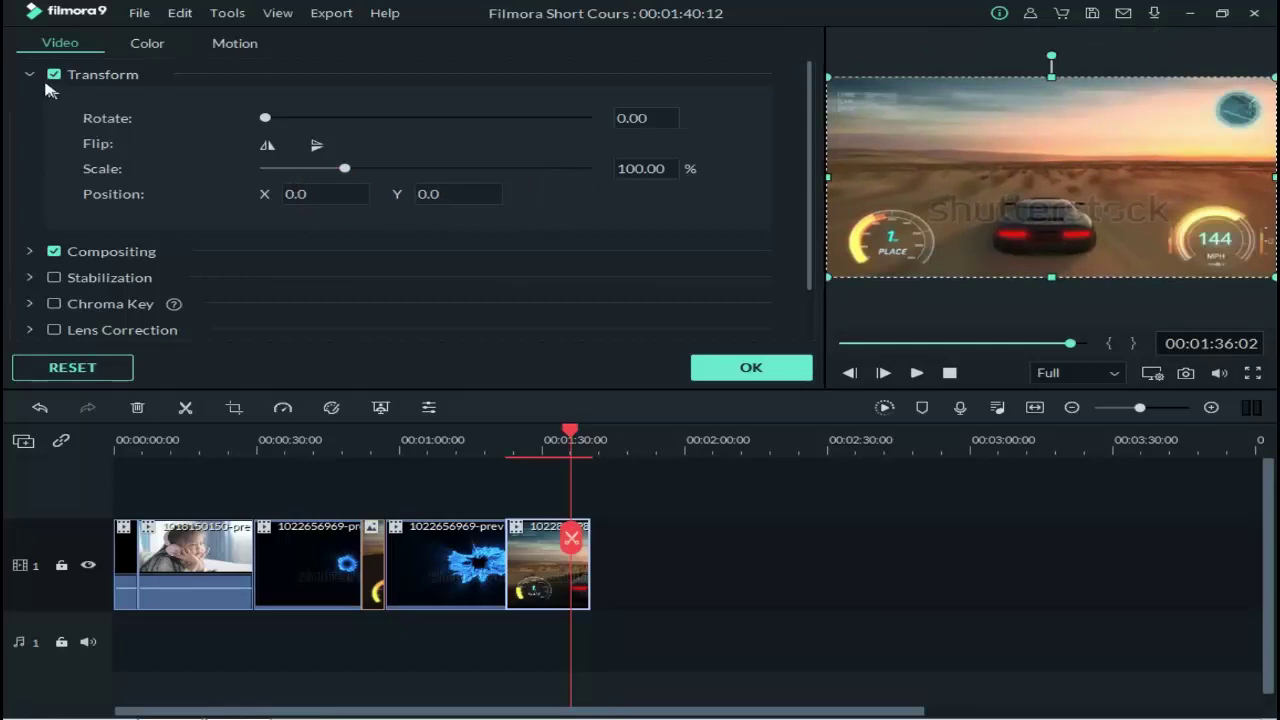
- Try the Darken blending mode in the last clip's Compositing settings, and apply Multiply instead
{"action": "left_click", "coordinate": [29, 74]}
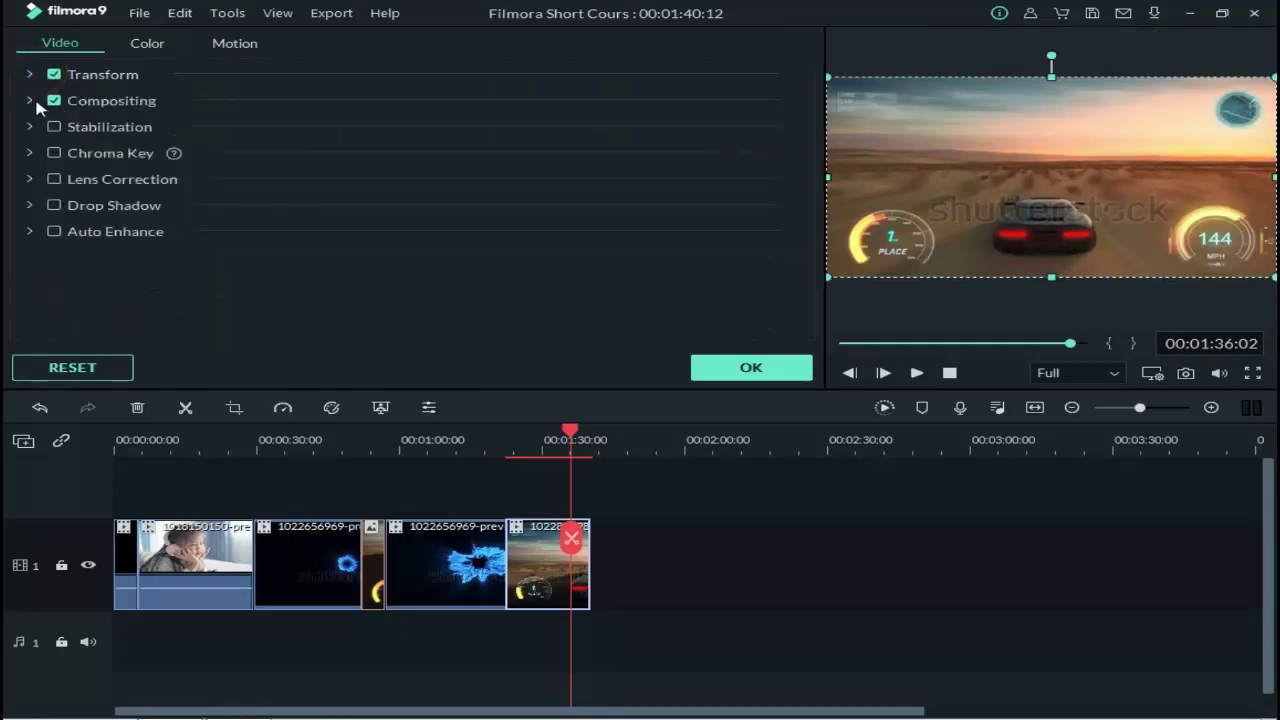
{"action": "left_click", "coordinate": [30, 100]}
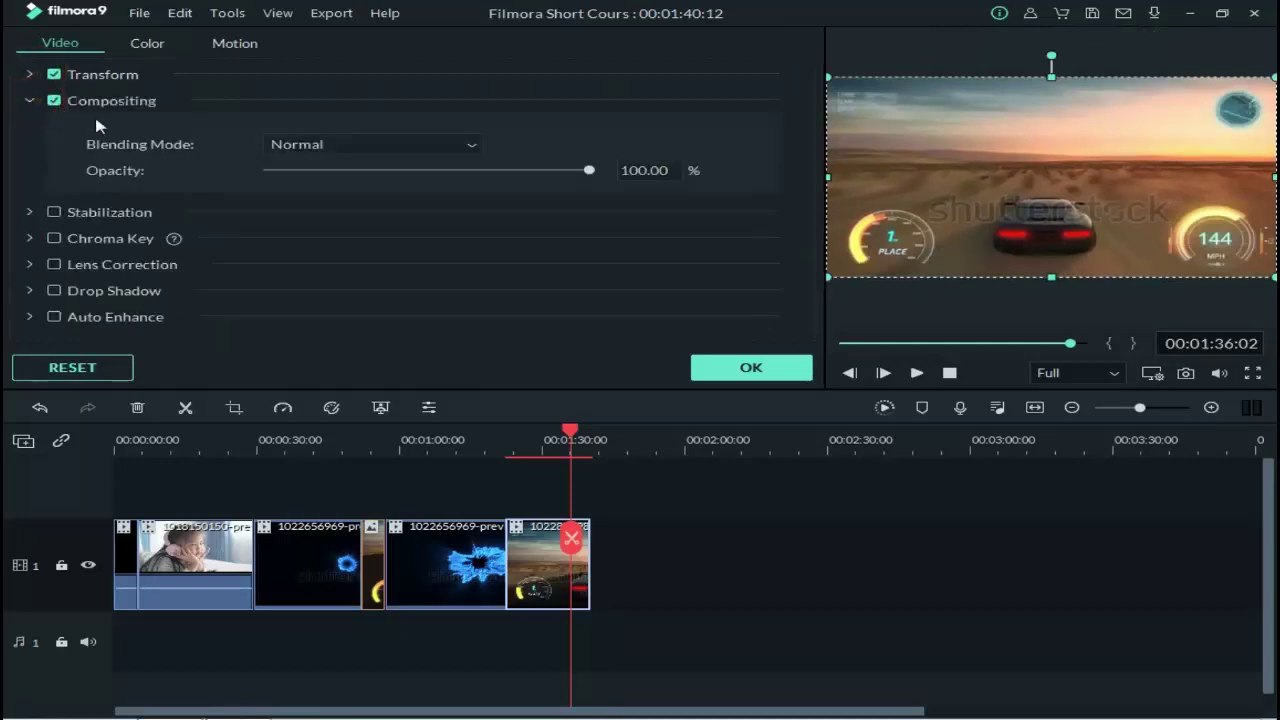
{"action": "left_click", "coordinate": [343, 142]}
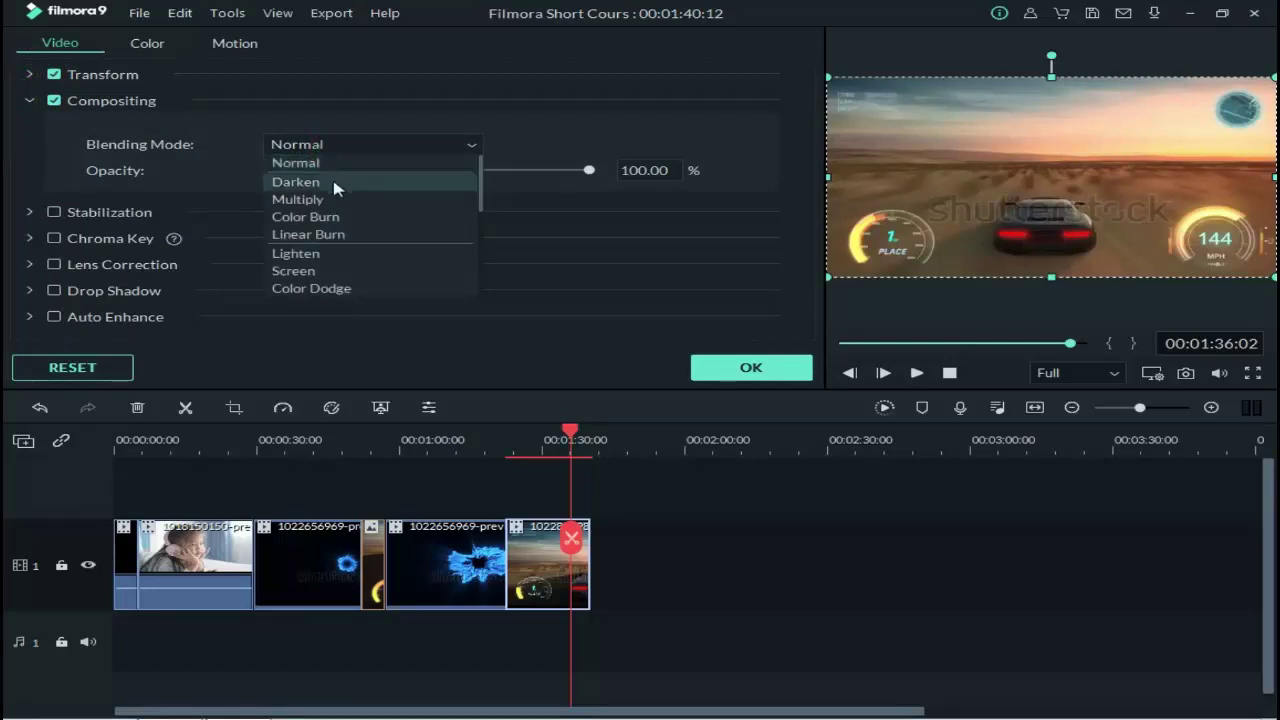
{"action": "left_click", "coordinate": [334, 184]}
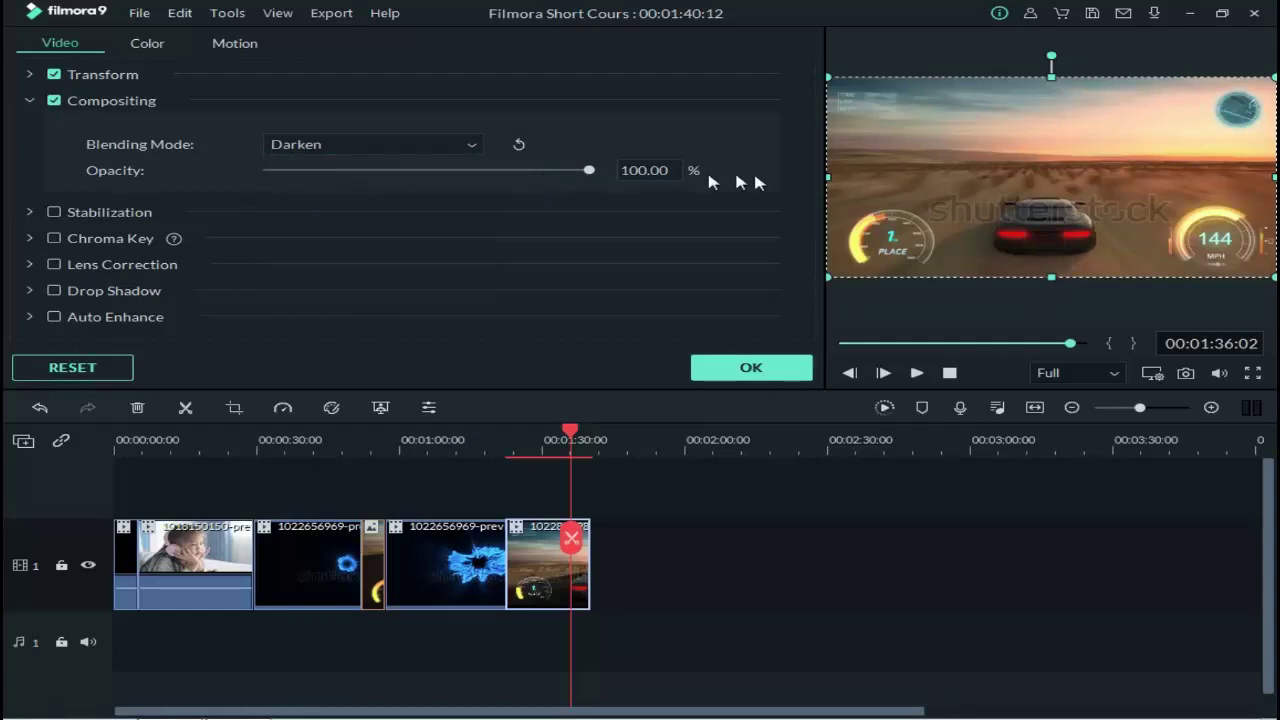
{"action": "left_click", "coordinate": [448, 150]}
{"action": "left_click", "coordinate": [450, 198]}
{"action": "left_click", "coordinate": [751, 367]}
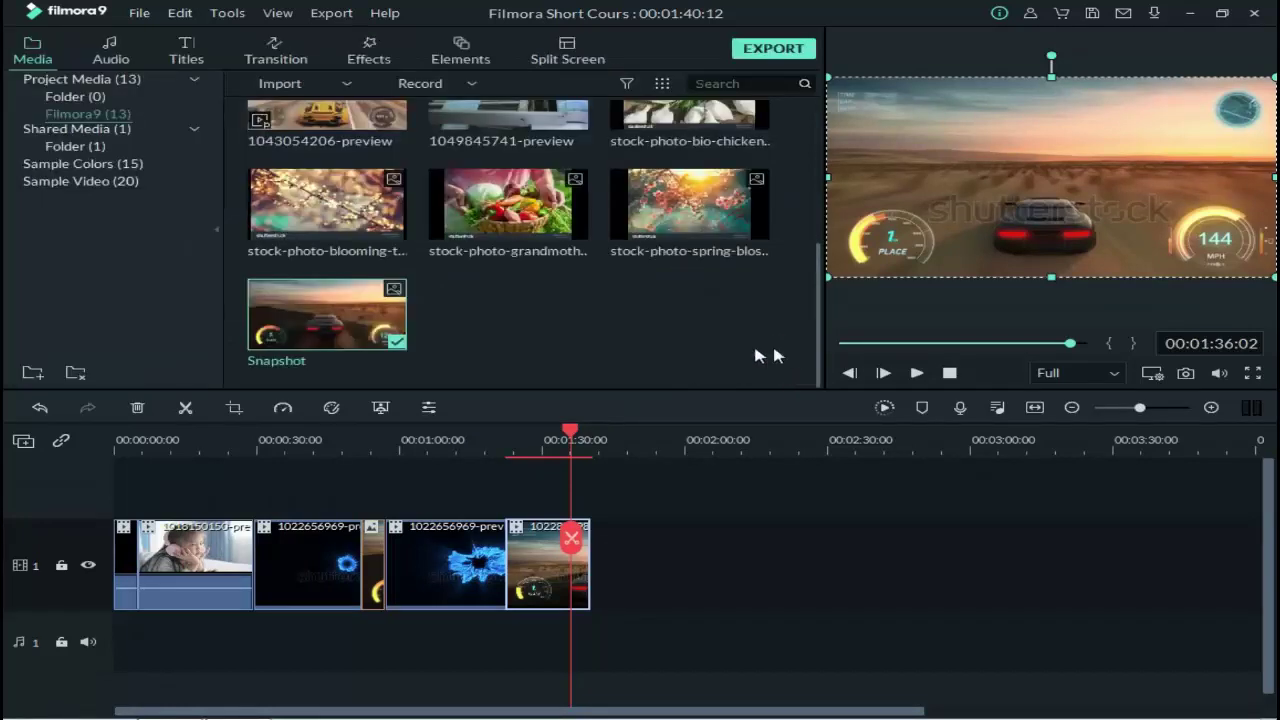
- Play a short part of the last clip from 00:01:28:09 to preview the blending mode
{"action": "left_click", "coordinate": [533, 440]}
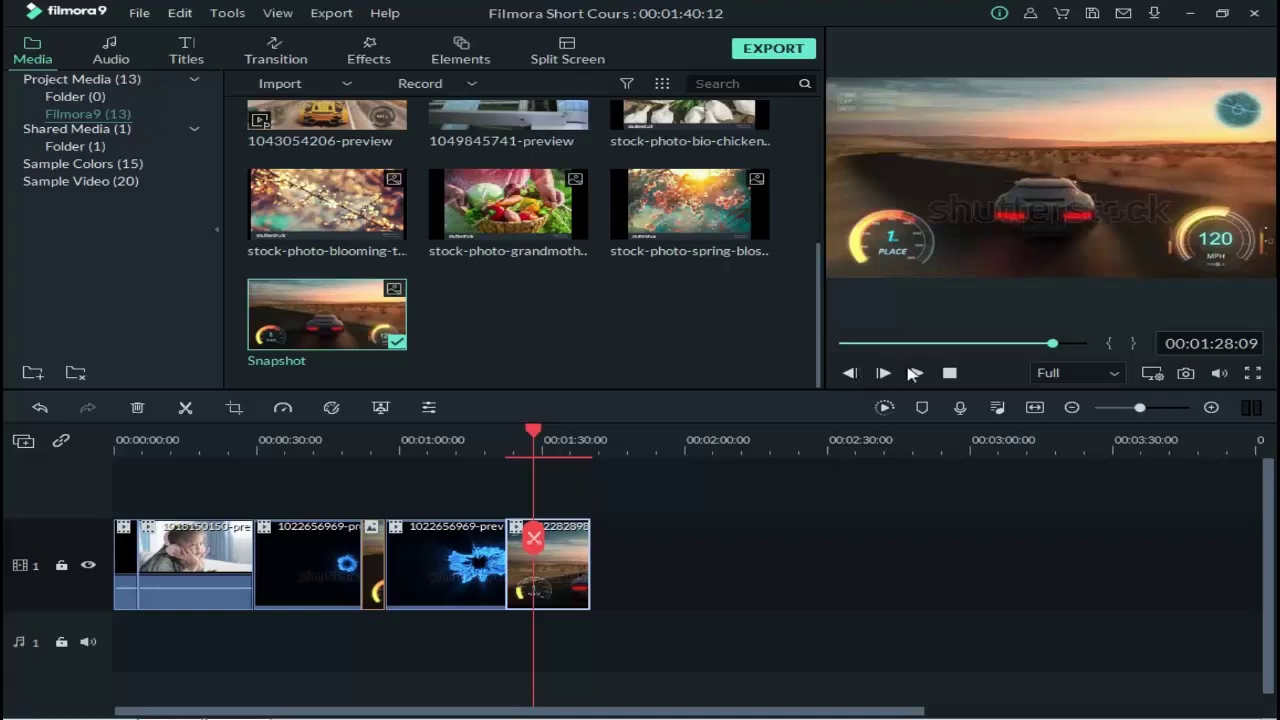
{"action": "left_click", "coordinate": [913, 373]}
{"action": "left_click", "coordinate": [914, 372]}
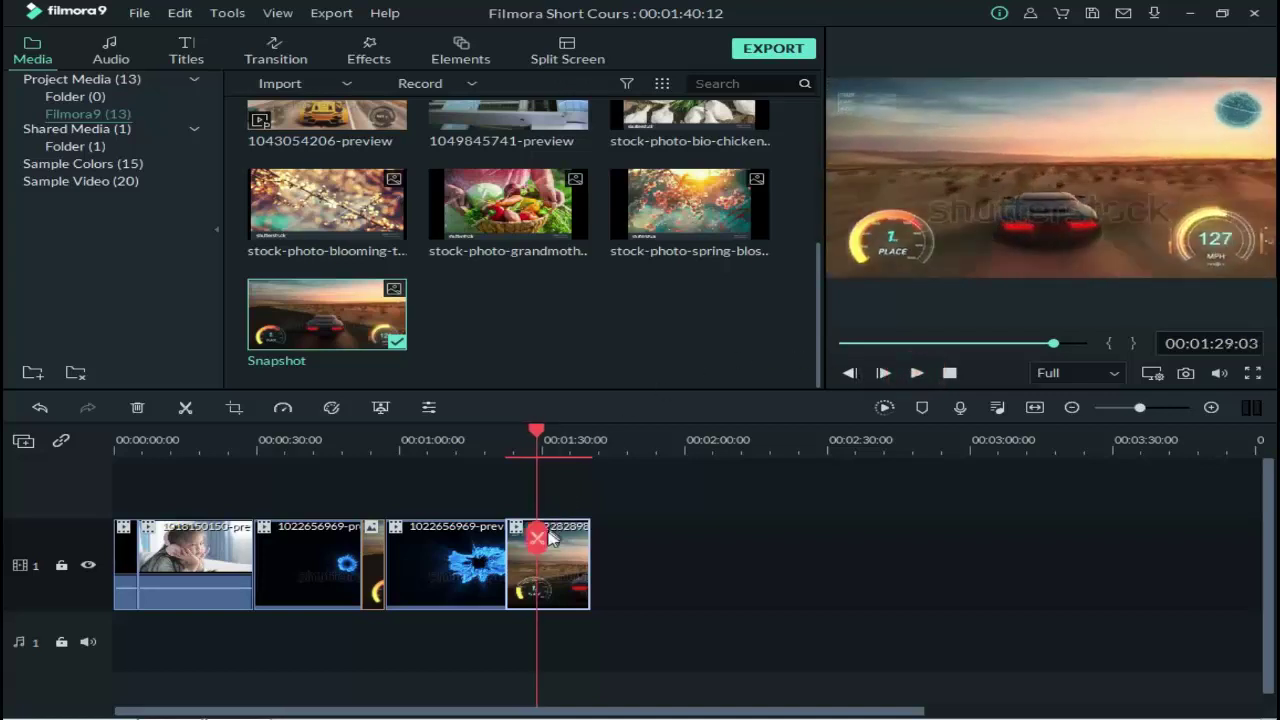
- Change the last clip's blending mode to Color Burn, apply it and play the clip briefly
{"action": "left_click", "coordinate": [428, 407]}
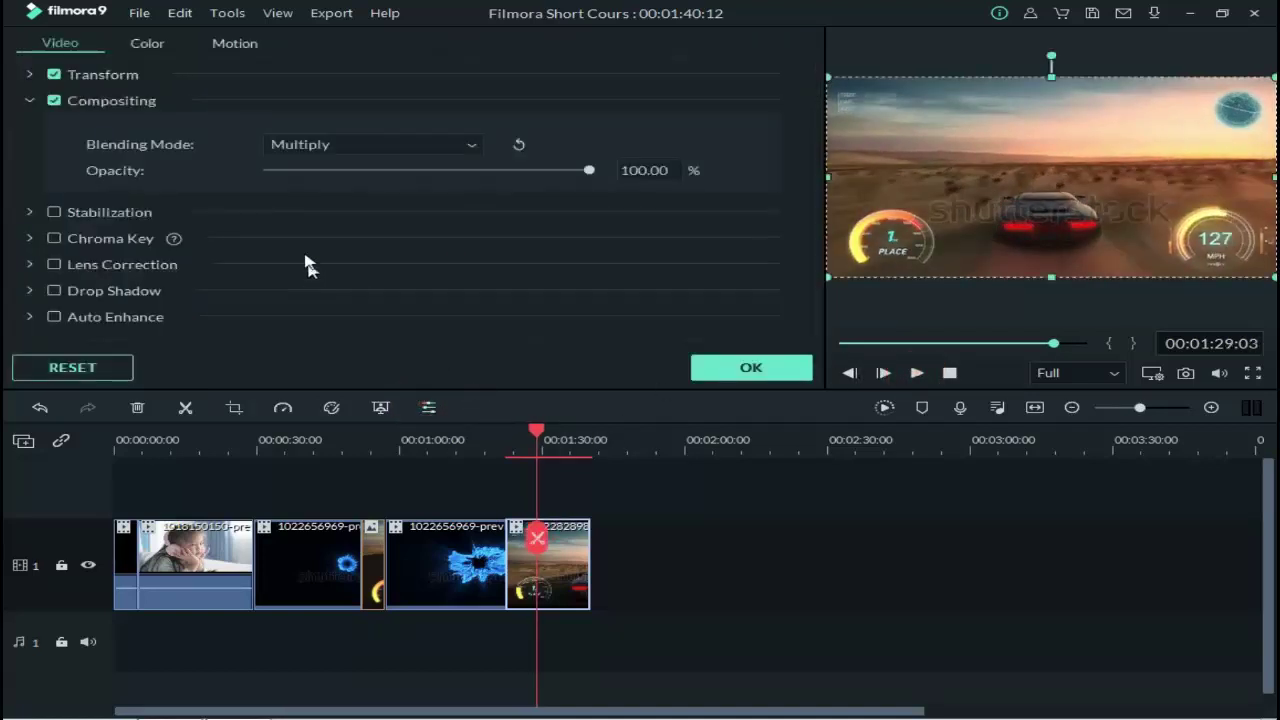
{"action": "left_click", "coordinate": [307, 147]}
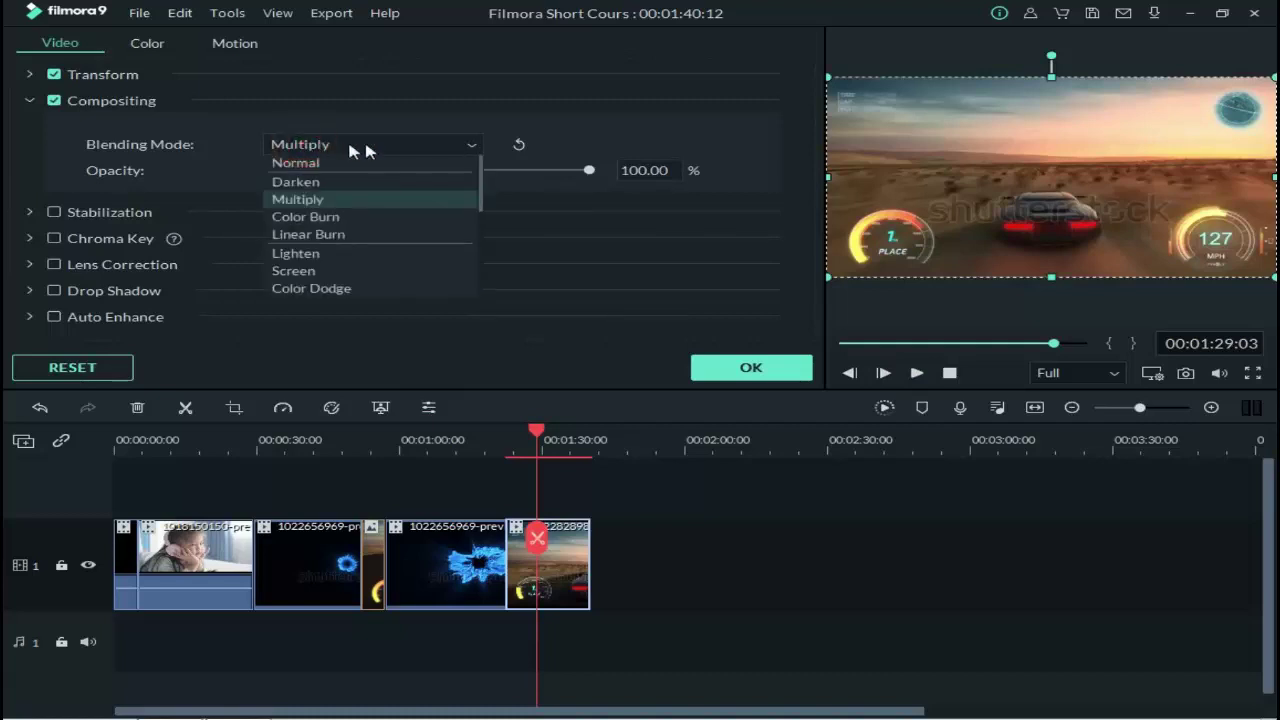
{"action": "left_click", "coordinate": [308, 217]}
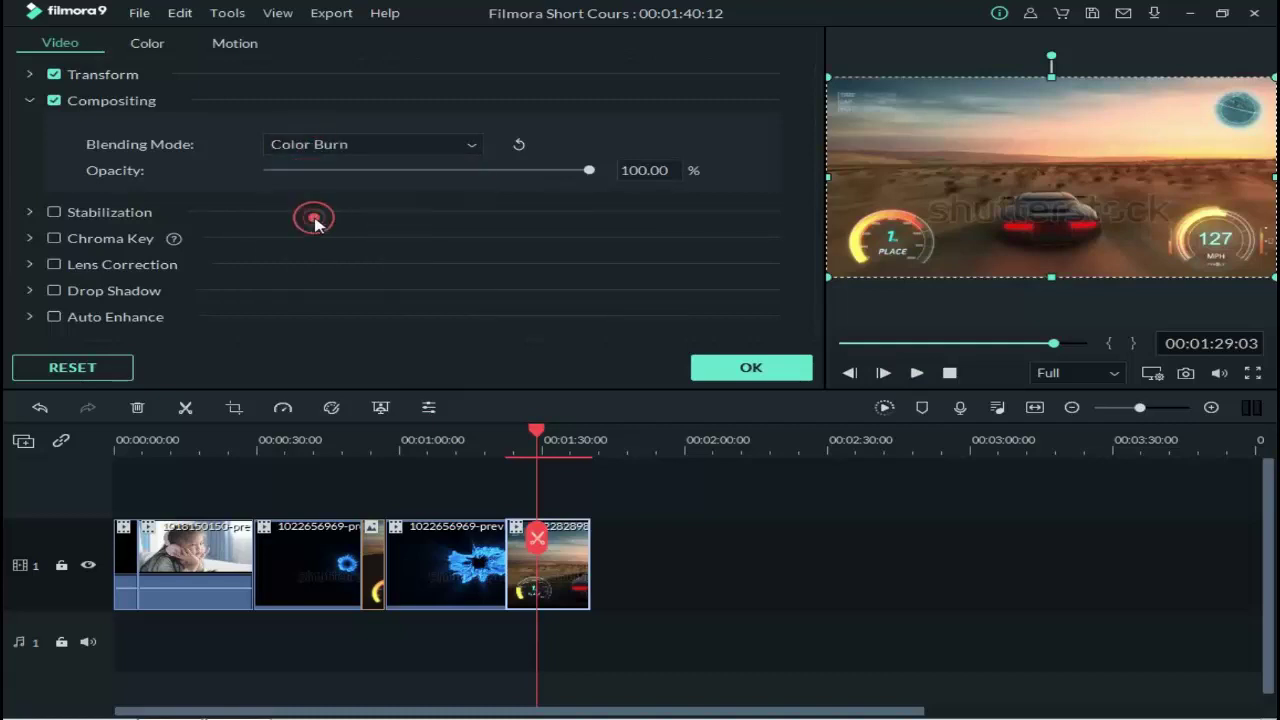
{"action": "left_click", "coordinate": [740, 367]}
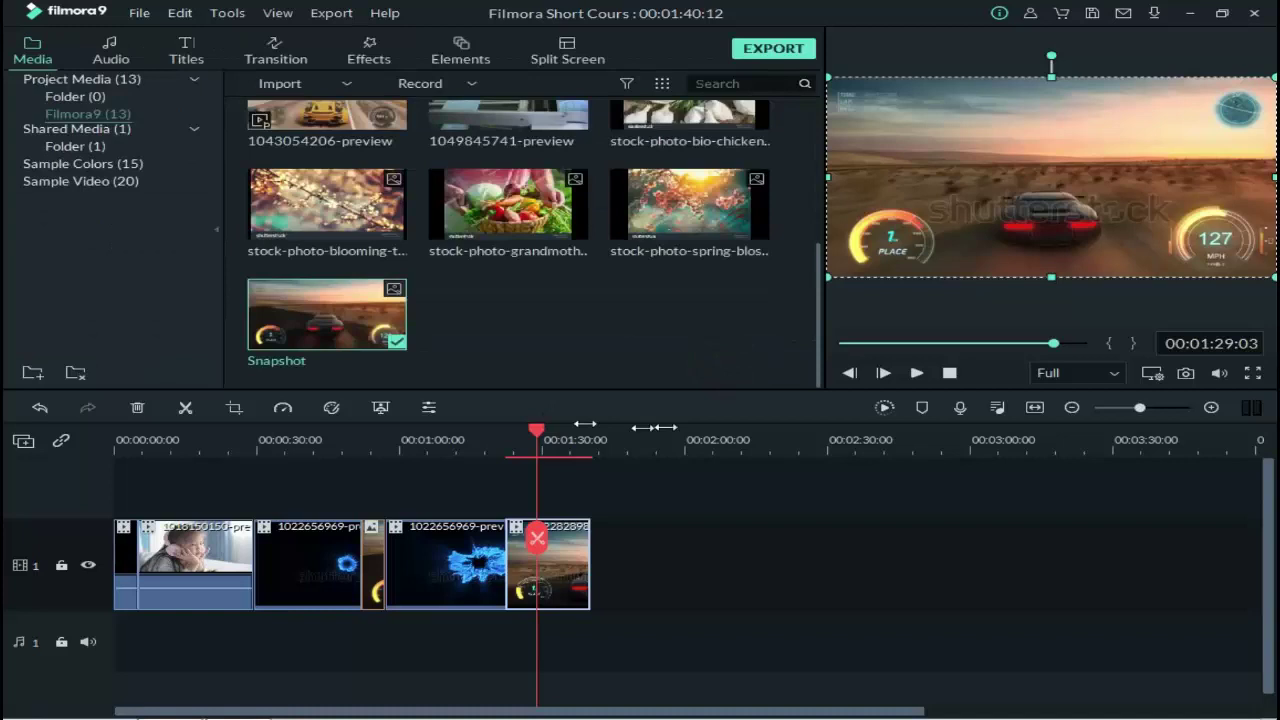
{"action": "left_click", "coordinate": [916, 372]}
{"action": "left_click", "coordinate": [916, 372]}
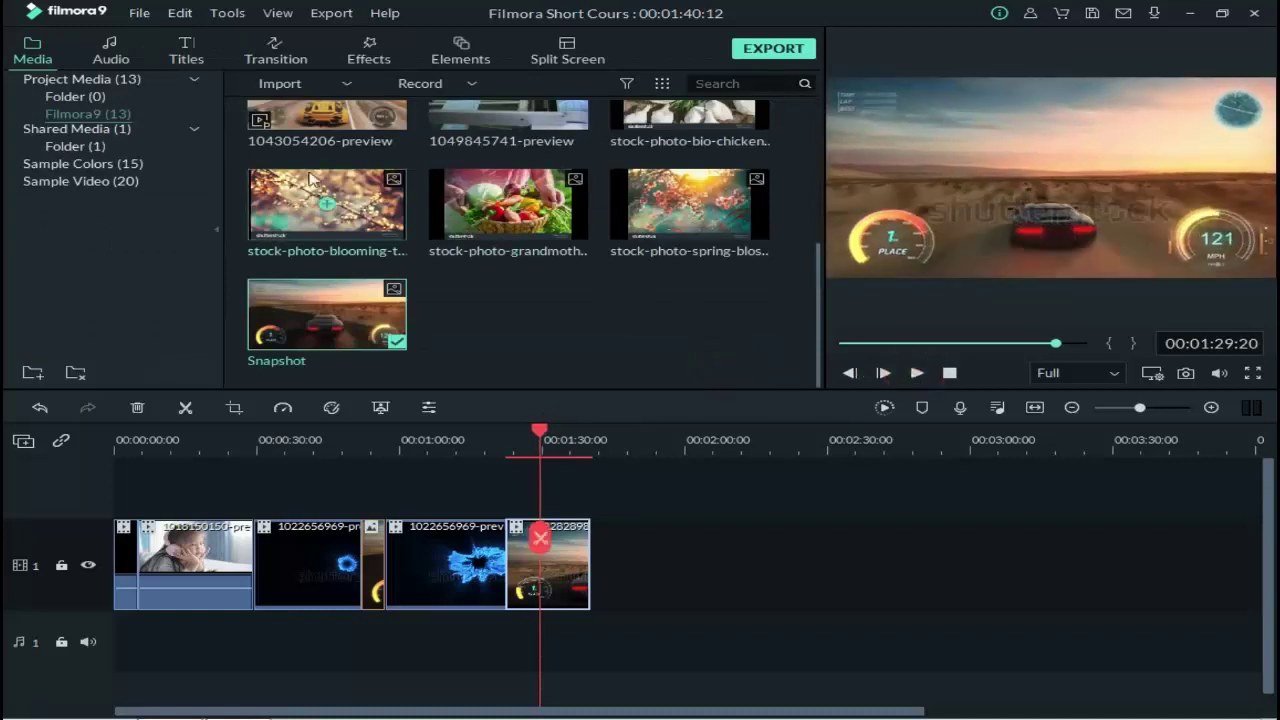
- Reset the last clip's blending mode to Normal with opacity at 100%, apply it and preview the clip
{"action": "left_click", "coordinate": [426, 402]}
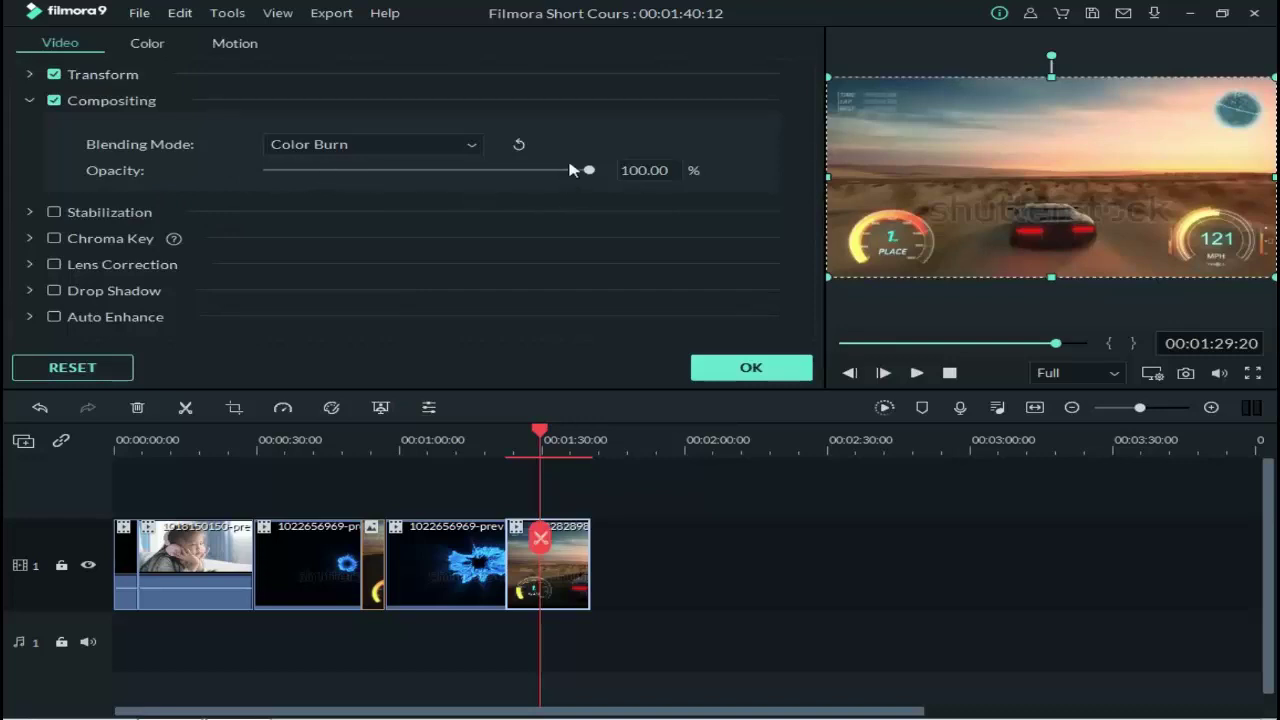
{"action": "mouse_move", "coordinate": [589, 173]}
{"action": "left_mouse_down"}
{"action": "mouse_move", "coordinate": [407, 186]}
{"action": "mouse_move", "coordinate": [329, 176]}
{"action": "mouse_move", "coordinate": [404, 164]}
{"action": "mouse_move", "coordinate": [613, 170]}
{"action": "left_mouse_up"}
{"action": "left_click", "coordinate": [519, 144]}
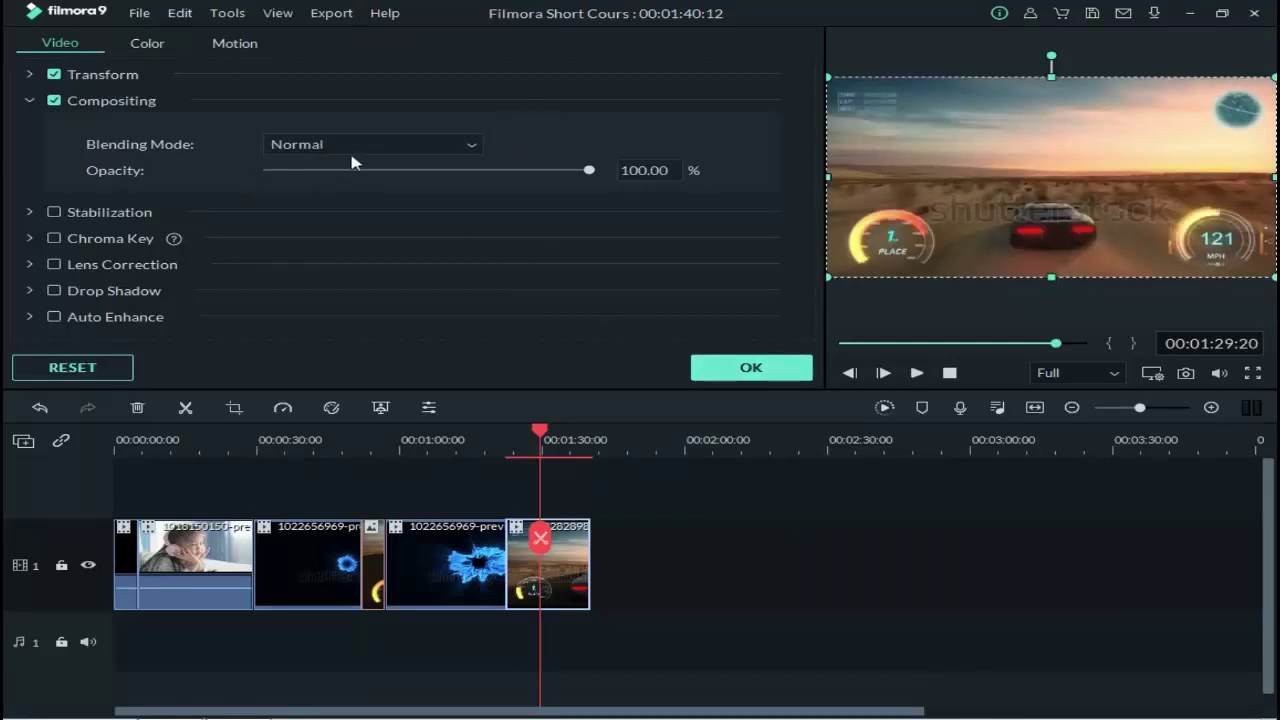
{"action": "left_click", "coordinate": [751, 368]}
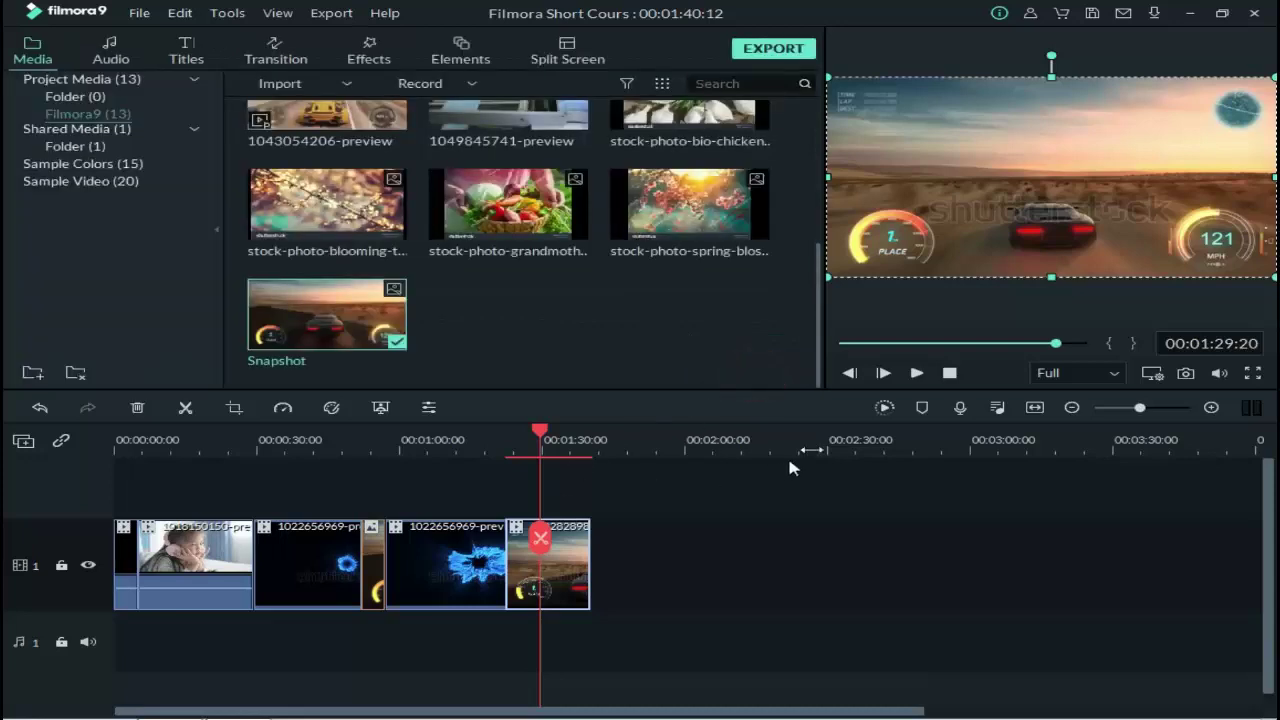
{"action": "left_click", "coordinate": [914, 374]}
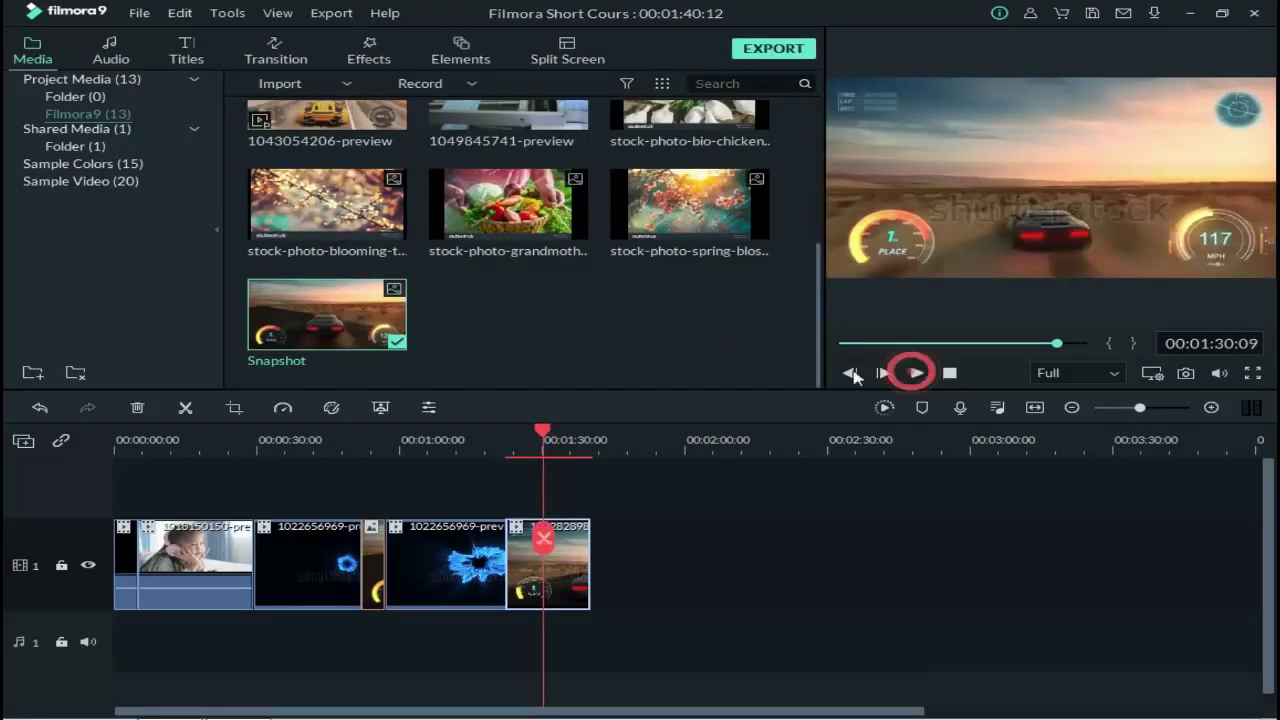
- Enable Stabilization for the last clip and set its smooth level to 36
{"action": "left_click", "coordinate": [430, 408]}
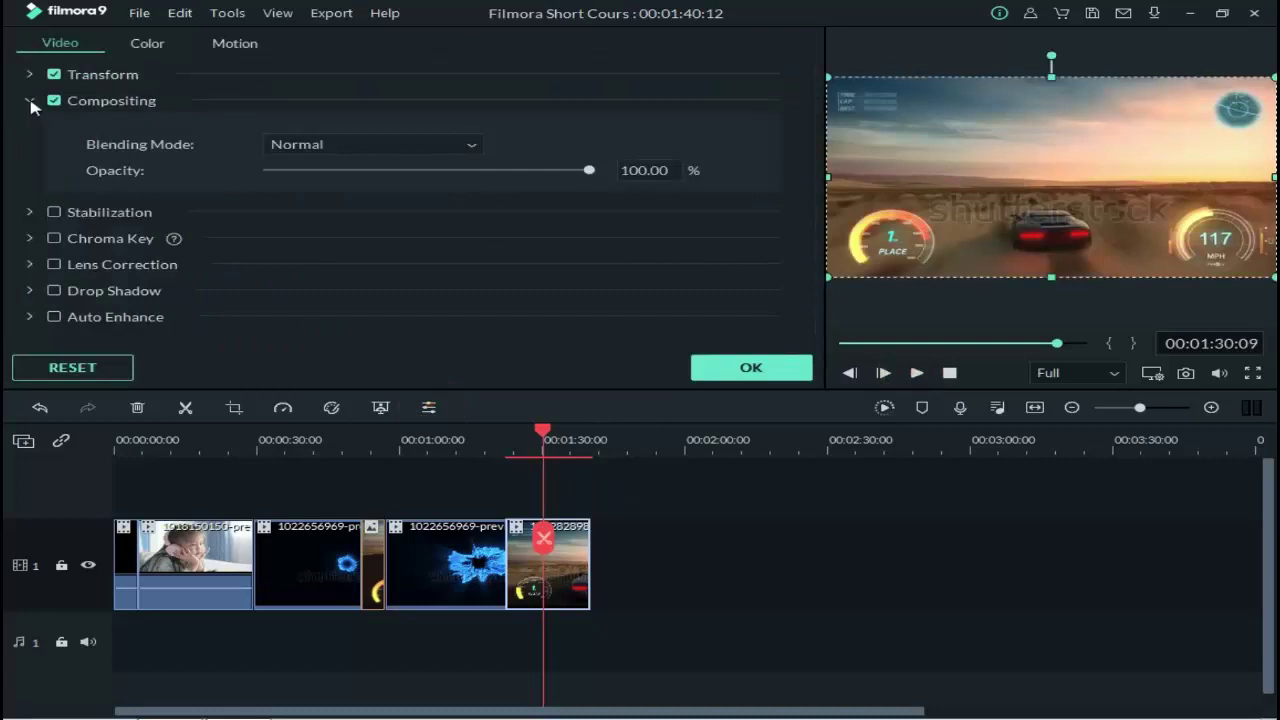
{"action": "left_click", "coordinate": [30, 102]}
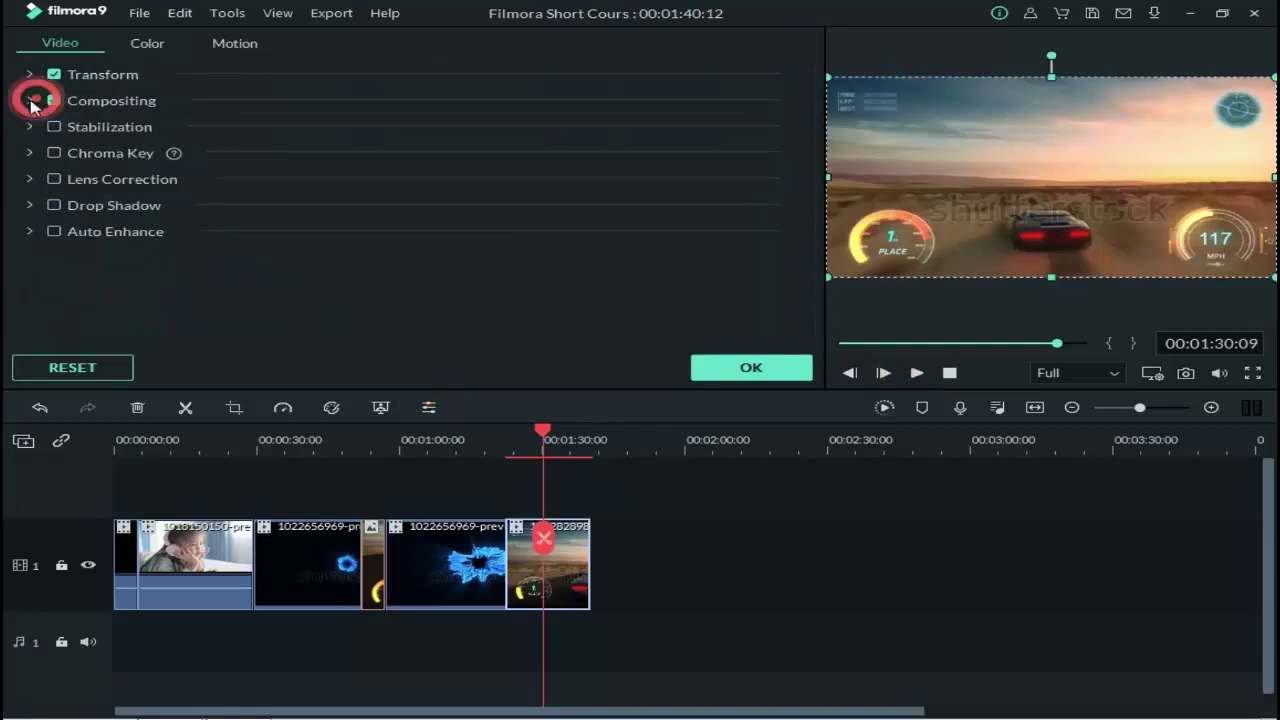
{"action": "left_click", "coordinate": [30, 127]}
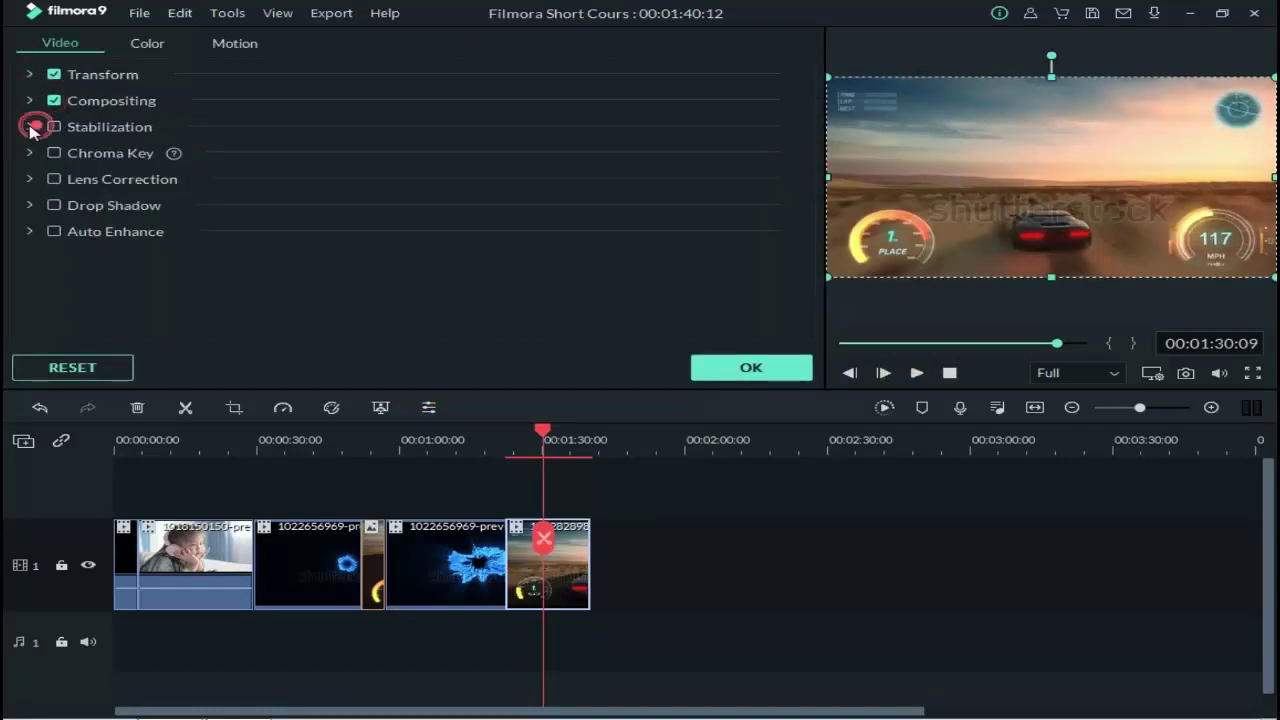
{"action": "left_click", "coordinate": [54, 127]}
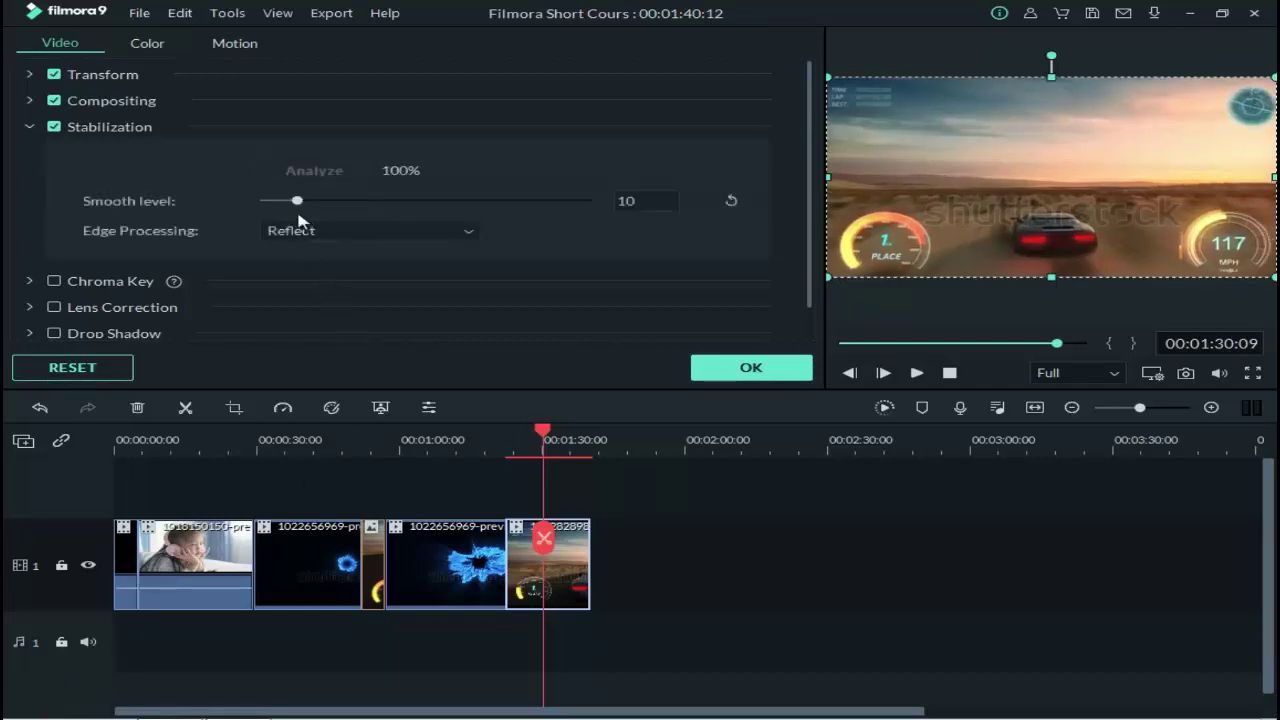
{"action": "left_click_drag", "start_coordinate": [296, 202], "coordinate": [358, 228]}
- Try the None, Tile and Extend edge processing options, reset to Reflect, and set the stabilization smooth level to 5
{"action": "left_click", "coordinate": [351, 230]}
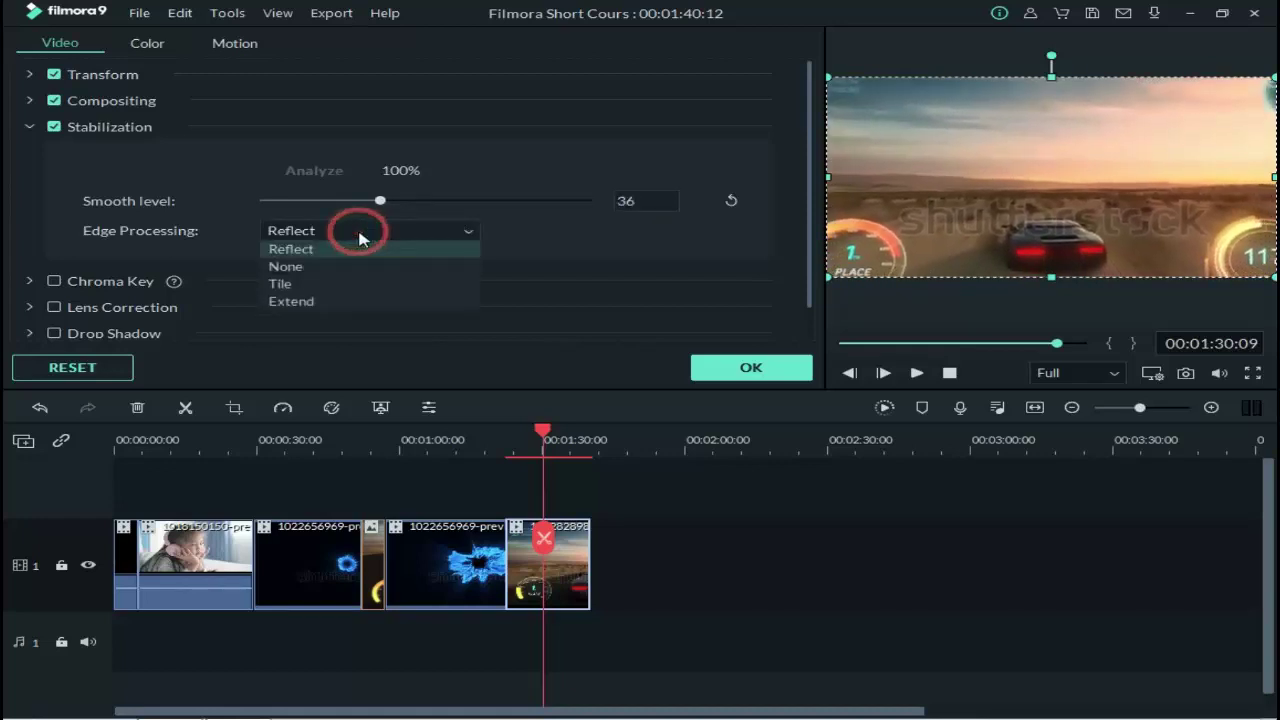
{"action": "left_click", "coordinate": [347, 266]}
{"action": "left_click", "coordinate": [357, 232]}
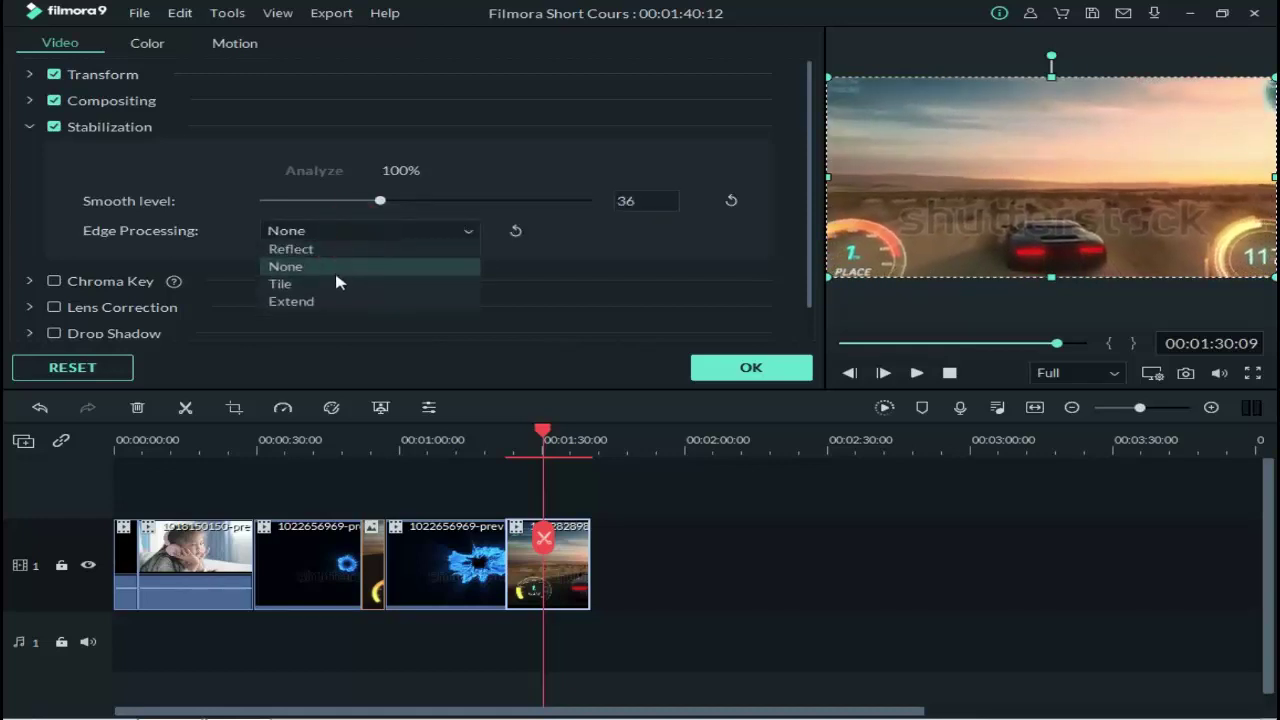
{"action": "left_click", "coordinate": [330, 287]}
{"action": "left_click", "coordinate": [349, 232]}
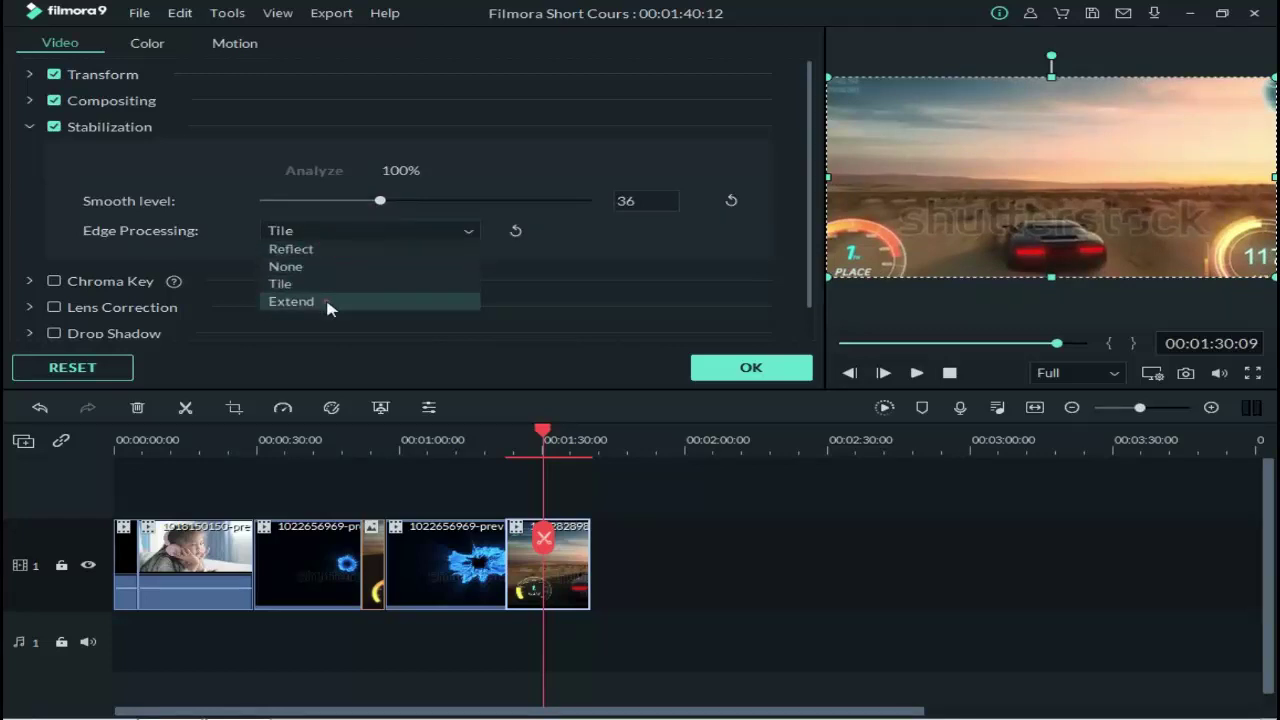
{"action": "left_click", "coordinate": [331, 302]}
{"action": "left_click", "coordinate": [513, 232]}
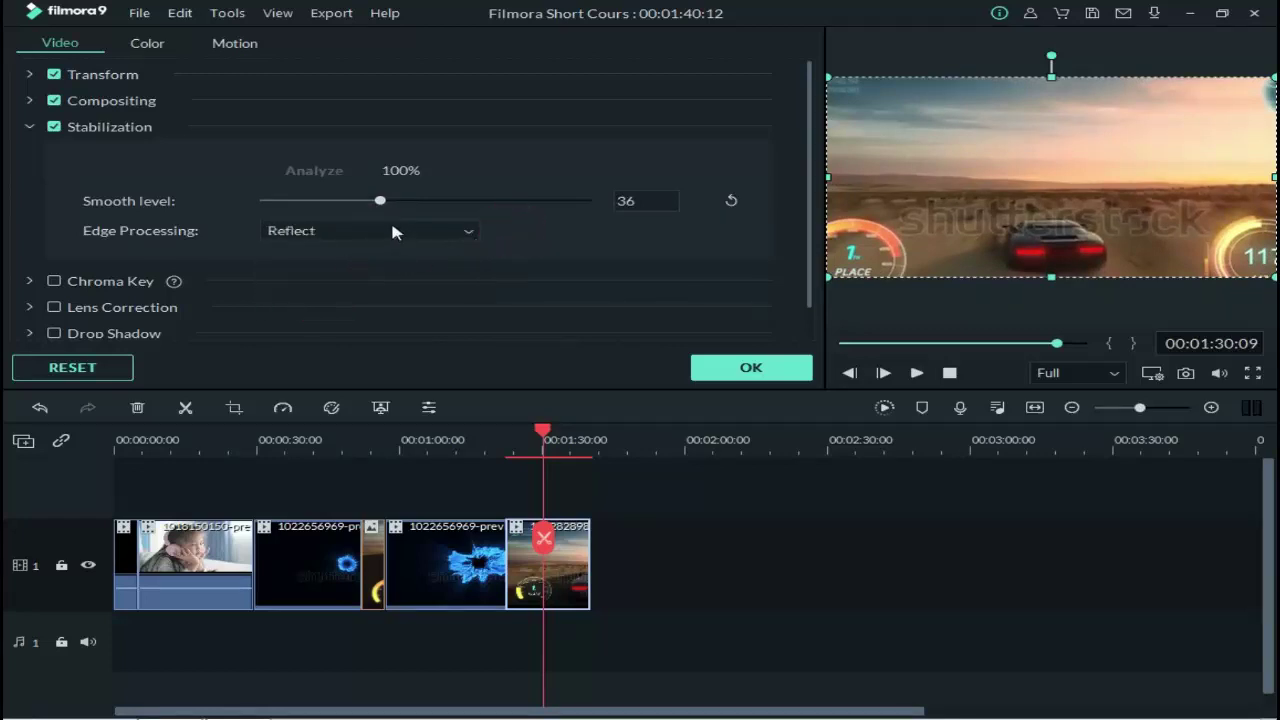
{"action": "left_click_drag", "start_coordinate": [376, 202], "coordinate": [280, 203]}
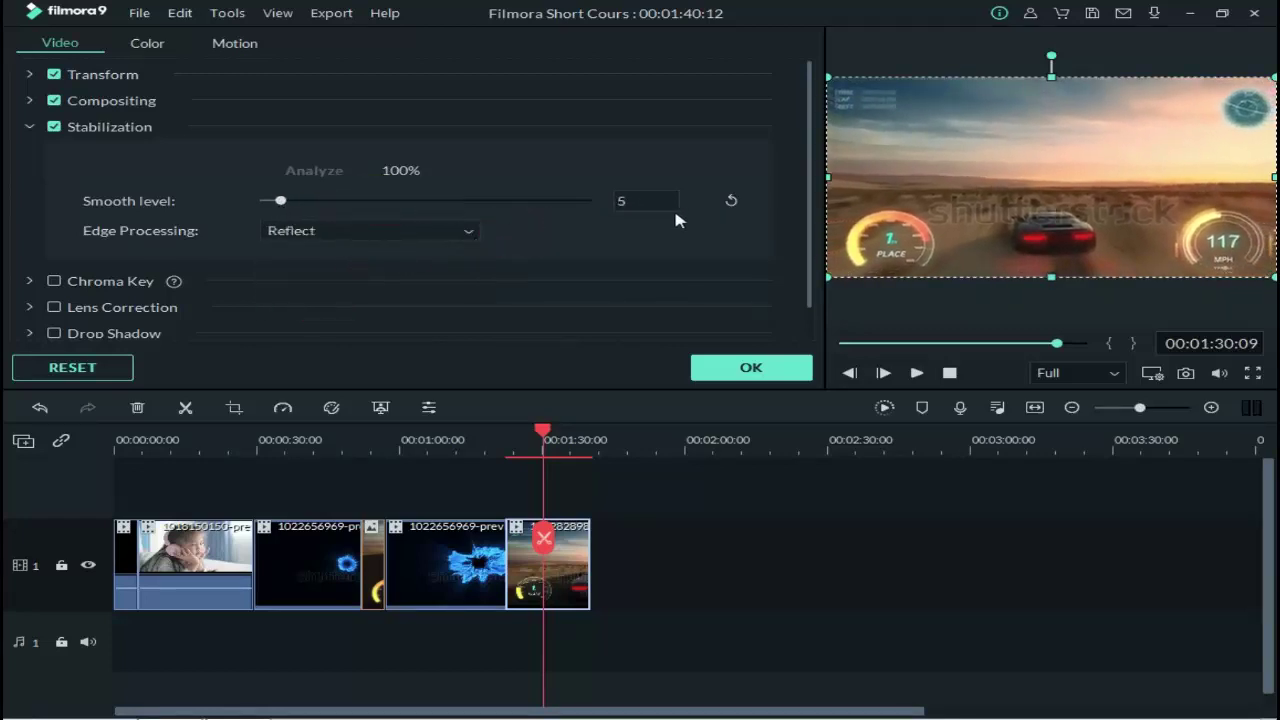
- Reset the last clip's stabilization smooth level to 0 and apply the settings
{"action": "left_click", "coordinate": [728, 203]}
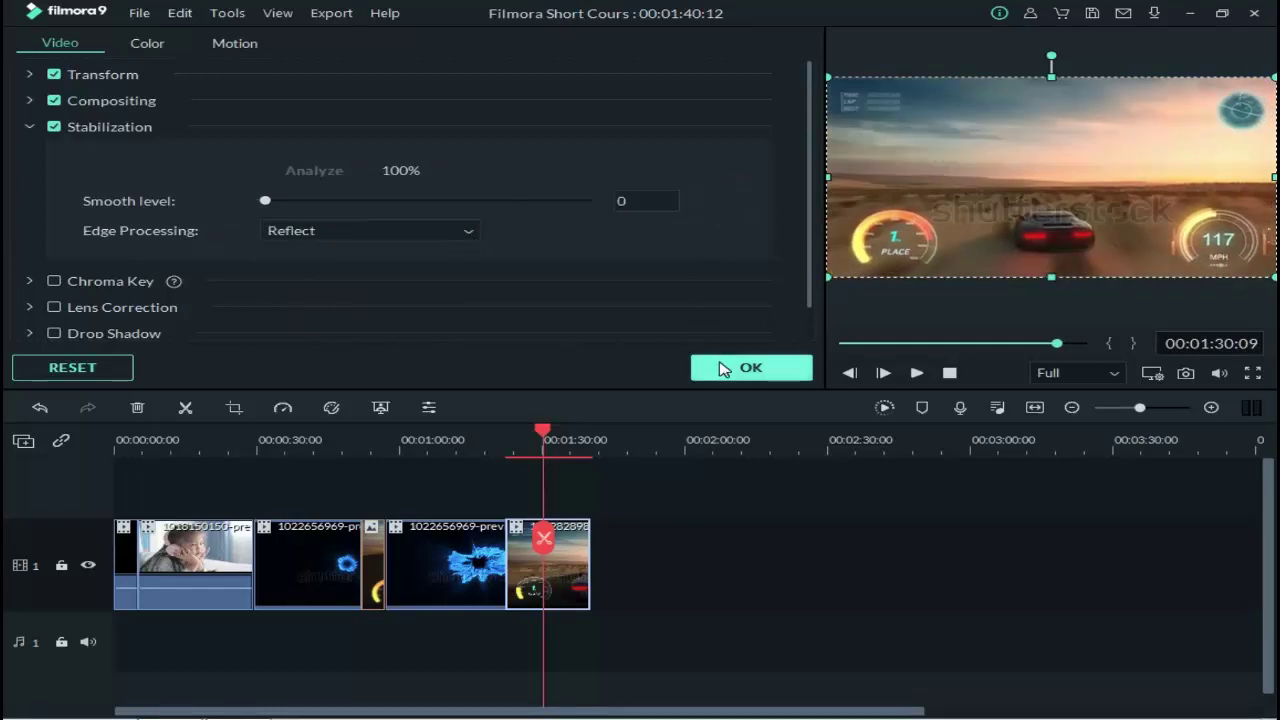
{"action": "left_click", "coordinate": [725, 368]}
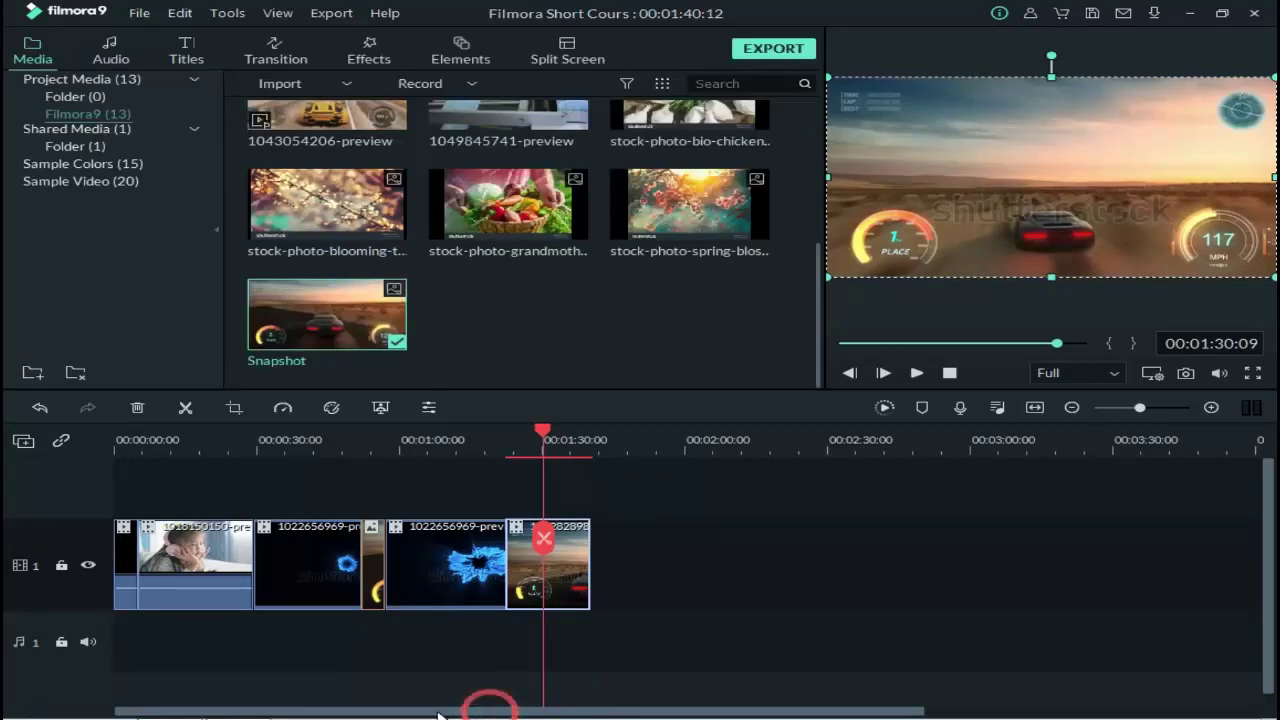
- Reopen the last clip's video settings and enable Chroma Key
{"action": "left_click", "coordinate": [427, 410]}
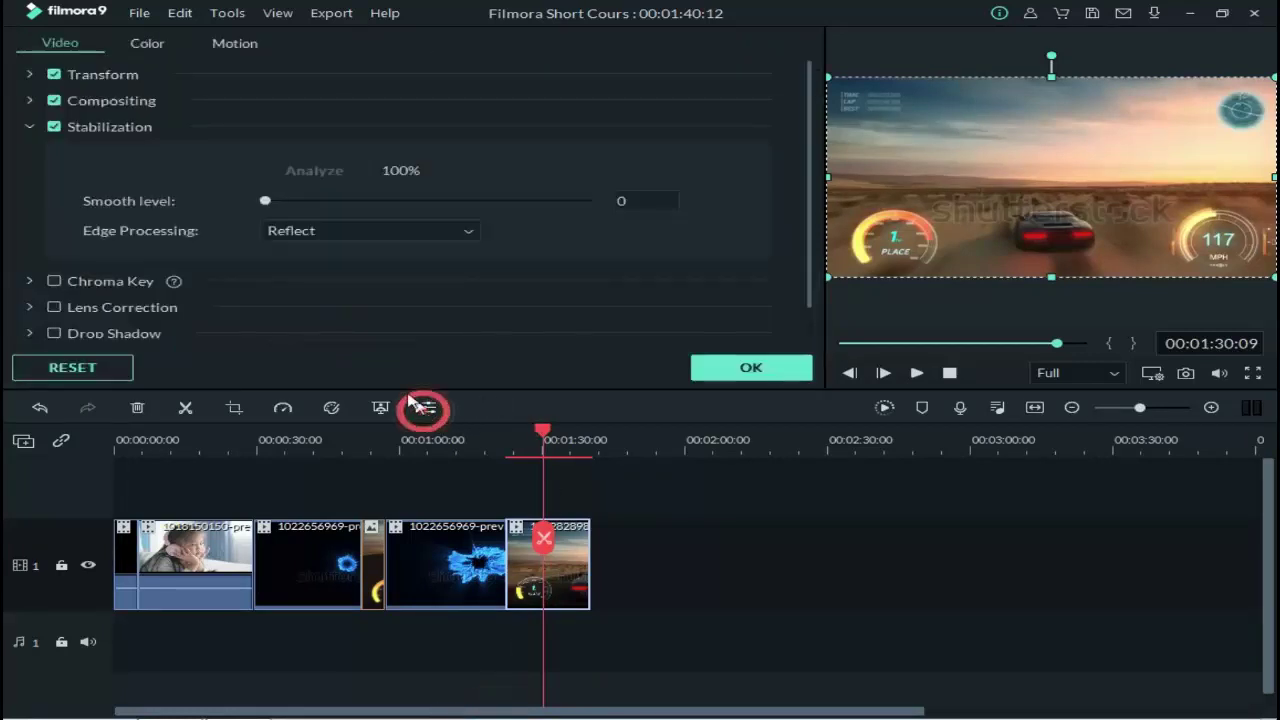
{"action": "left_click", "coordinate": [32, 129]}
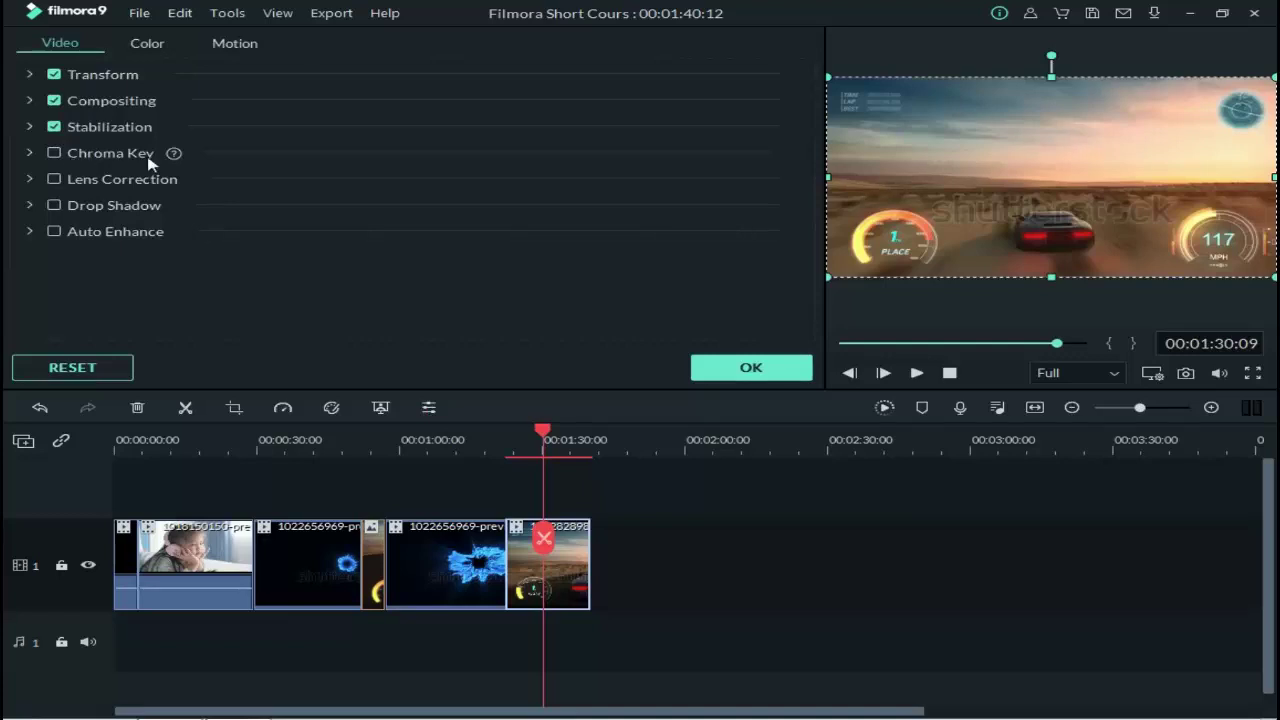
{"action": "left_click", "coordinate": [30, 154]}
{"action": "left_click", "coordinate": [55, 153]}
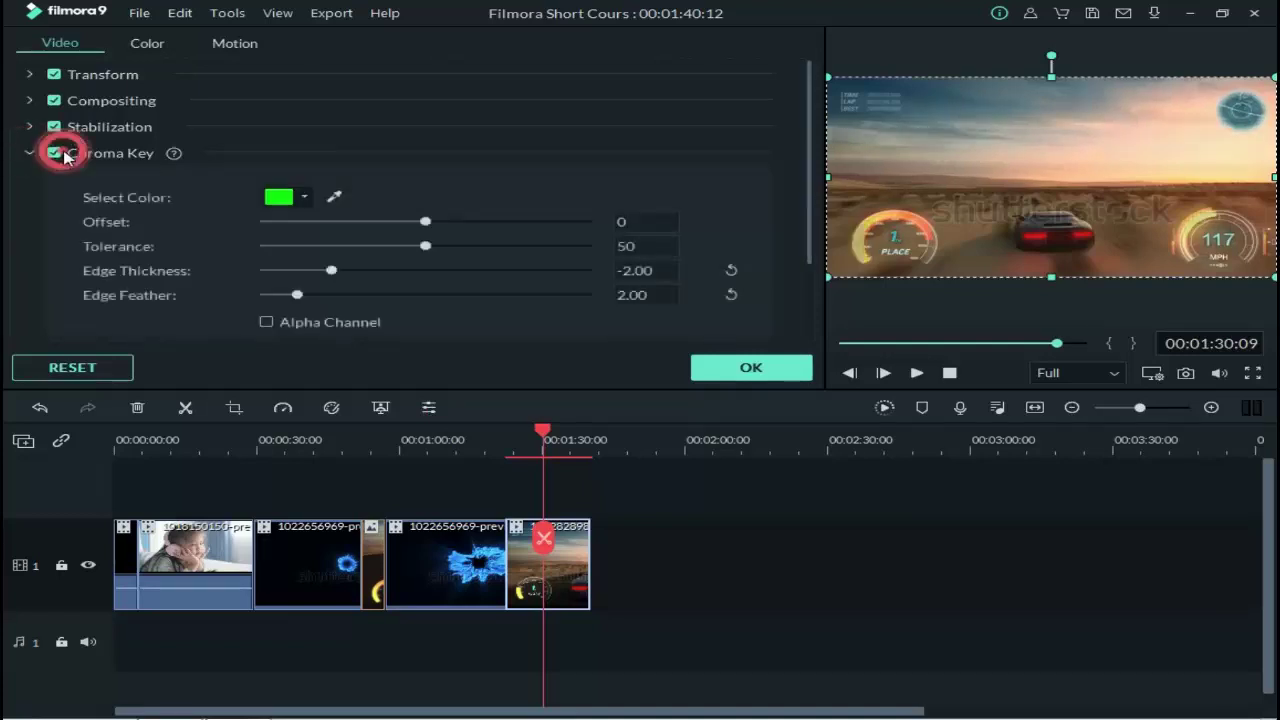
- Set the chroma key's offset to 6, tolerance to 80, edge thickness to -0.34 and edge feather to 17.03
{"action": "left_click_drag", "start_coordinate": [421, 223], "coordinate": [522, 252]}
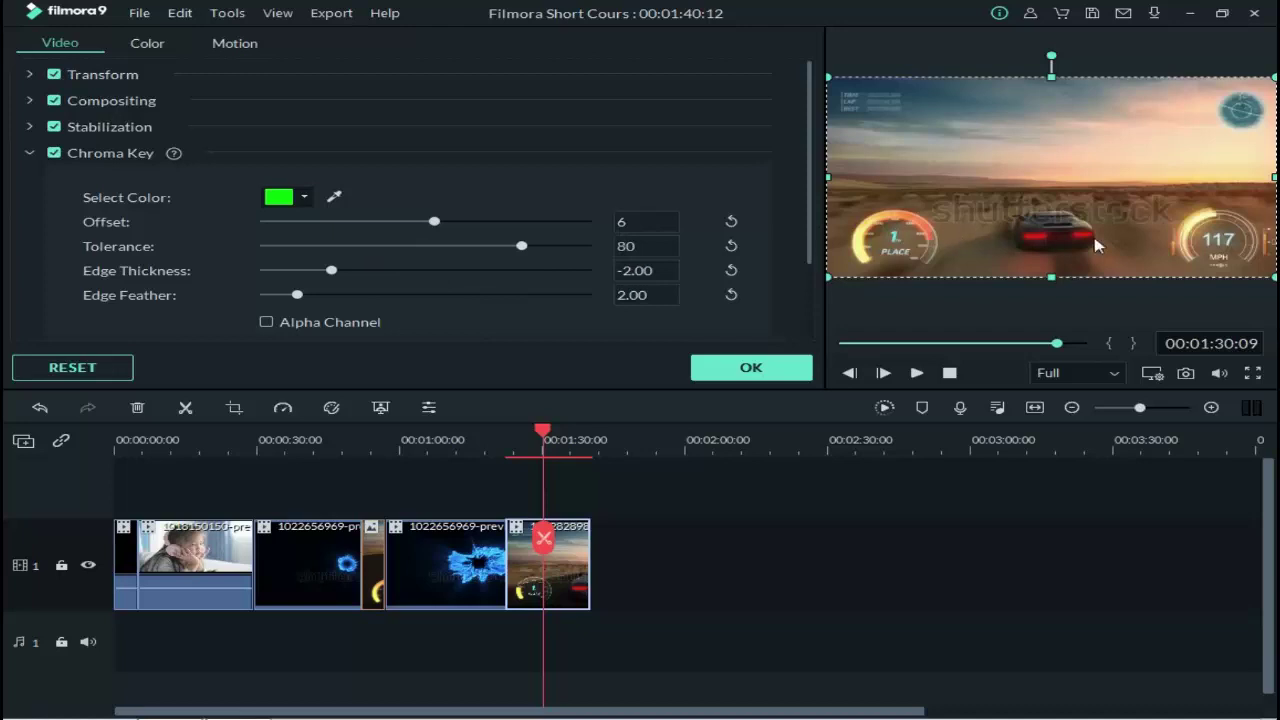
{"action": "left_click_drag", "start_coordinate": [332, 271], "coordinate": [377, 285]}
{"action": "left_click_drag", "start_coordinate": [298, 297], "coordinate": [532, 306]}
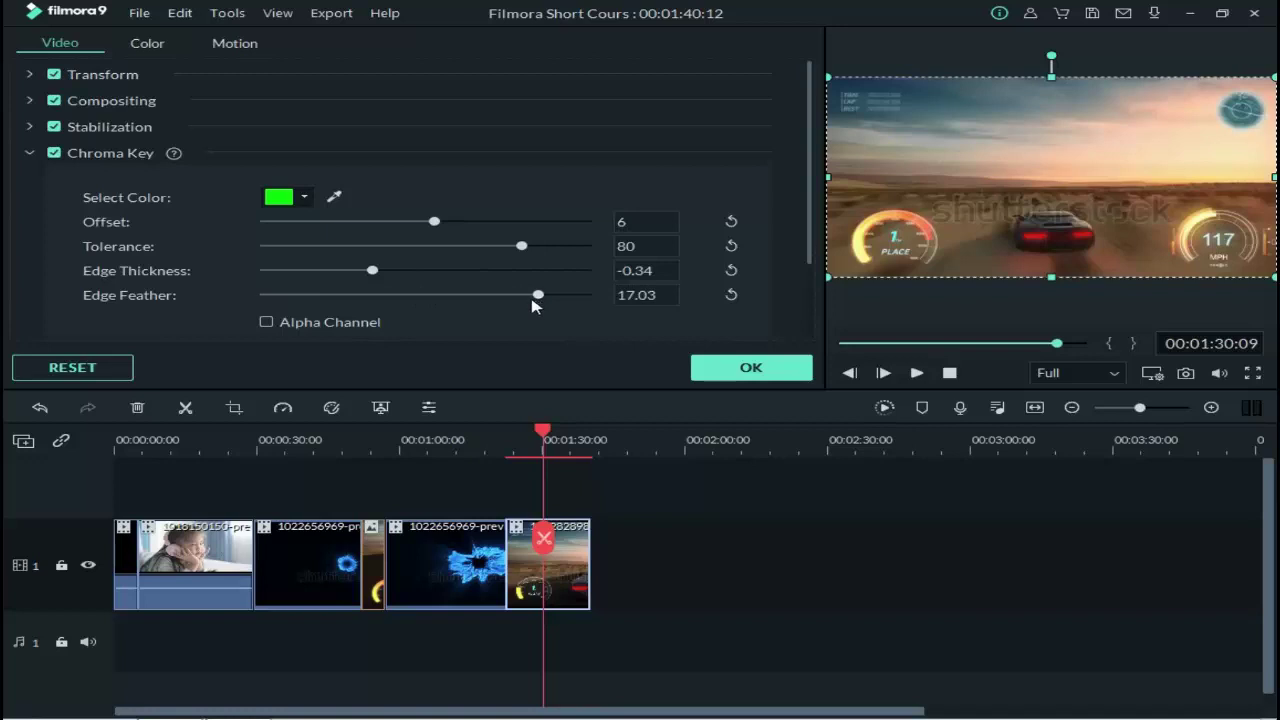
- Reset the chroma key's offset to 0, tolerance to 50, edge thickness to 0.00 and edge feather to 0.00
{"action": "left_click", "coordinate": [733, 222]}
{"action": "left_click", "coordinate": [732, 246]}
{"action": "left_click", "coordinate": [732, 270]}
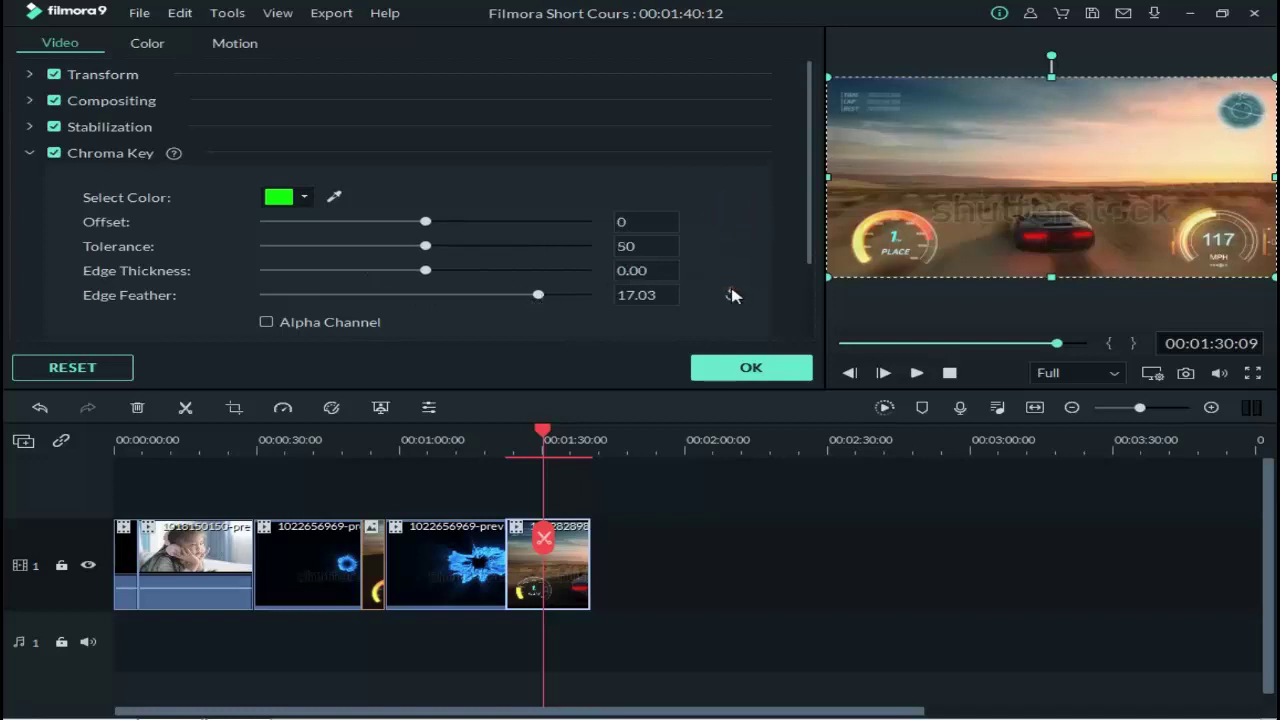
{"action": "left_click", "coordinate": [733, 295]}
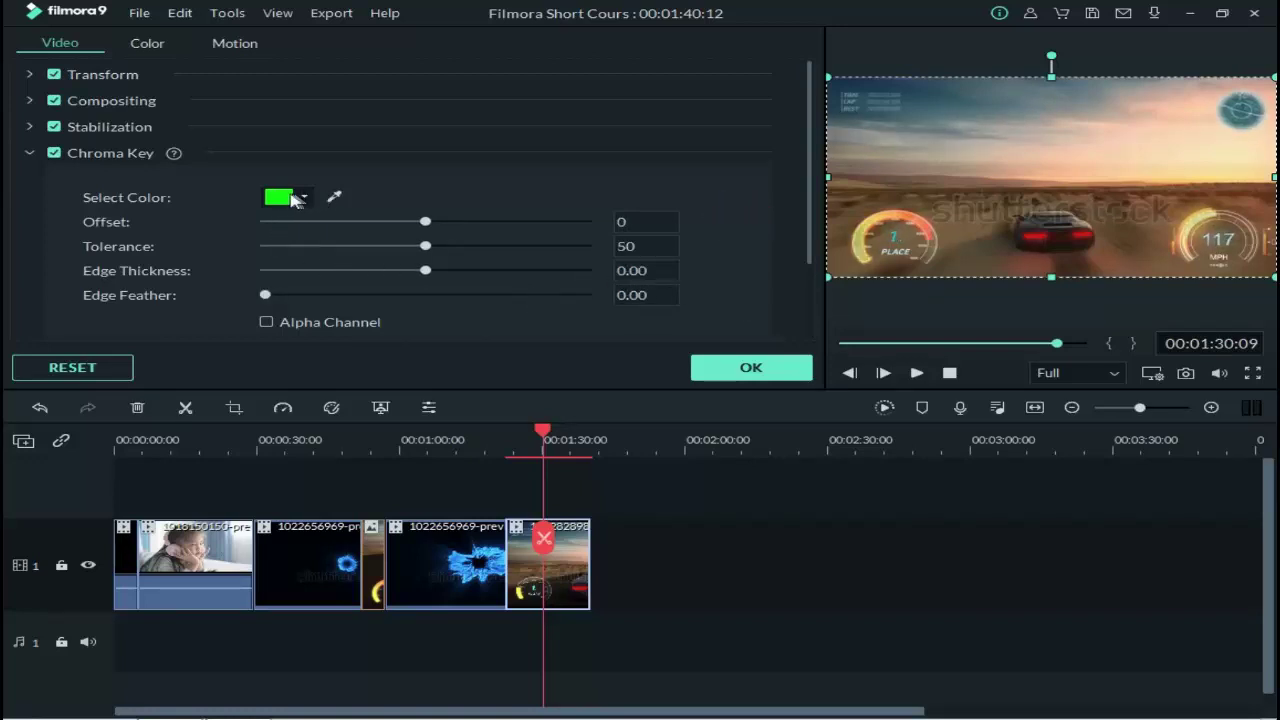
- Try an orange key color sampled from the PLACE gauge in the preview, and reset the key color and offset
{"action": "left_click", "coordinate": [335, 197]}
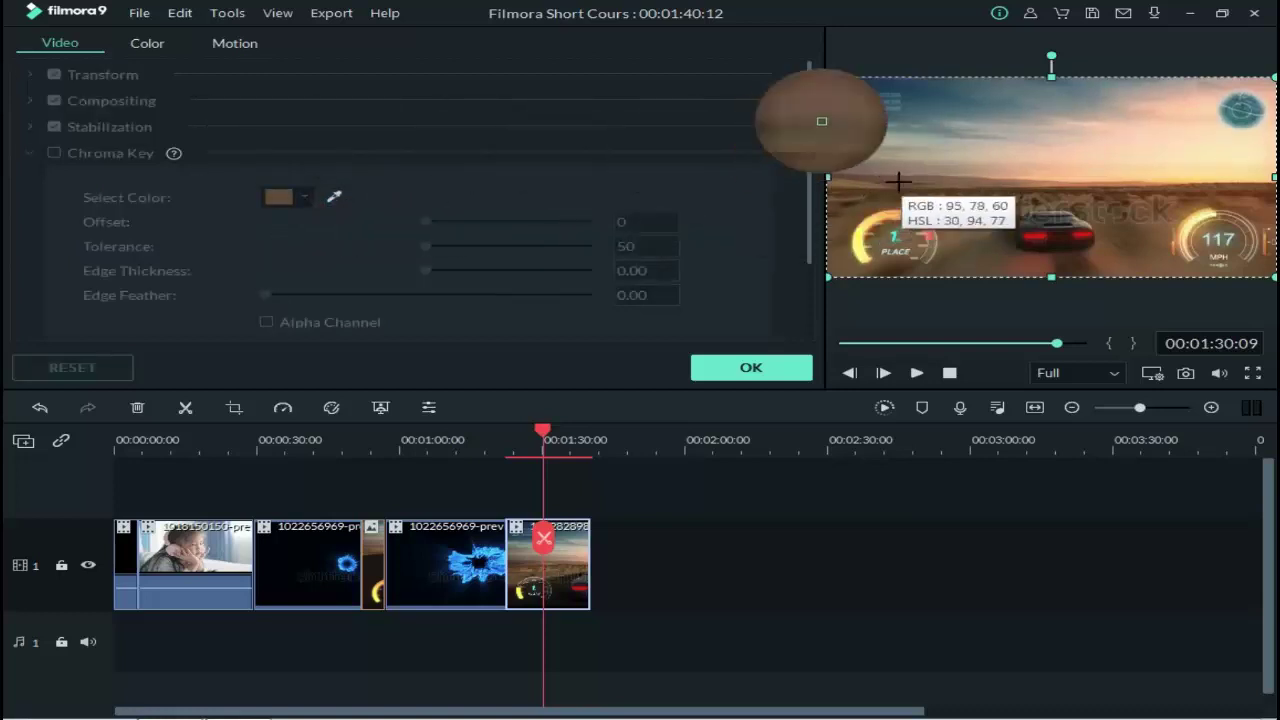
{"action": "left_click", "coordinate": [872, 210]}
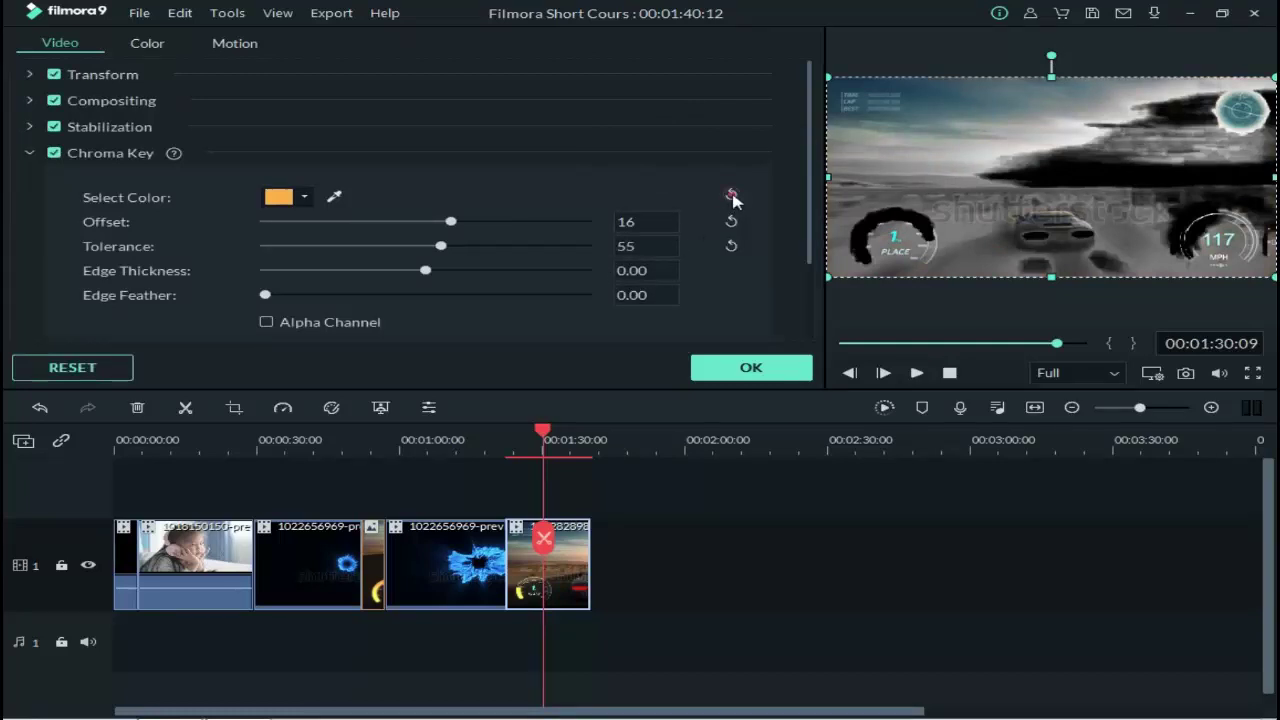
{"action": "left_click", "coordinate": [731, 195]}
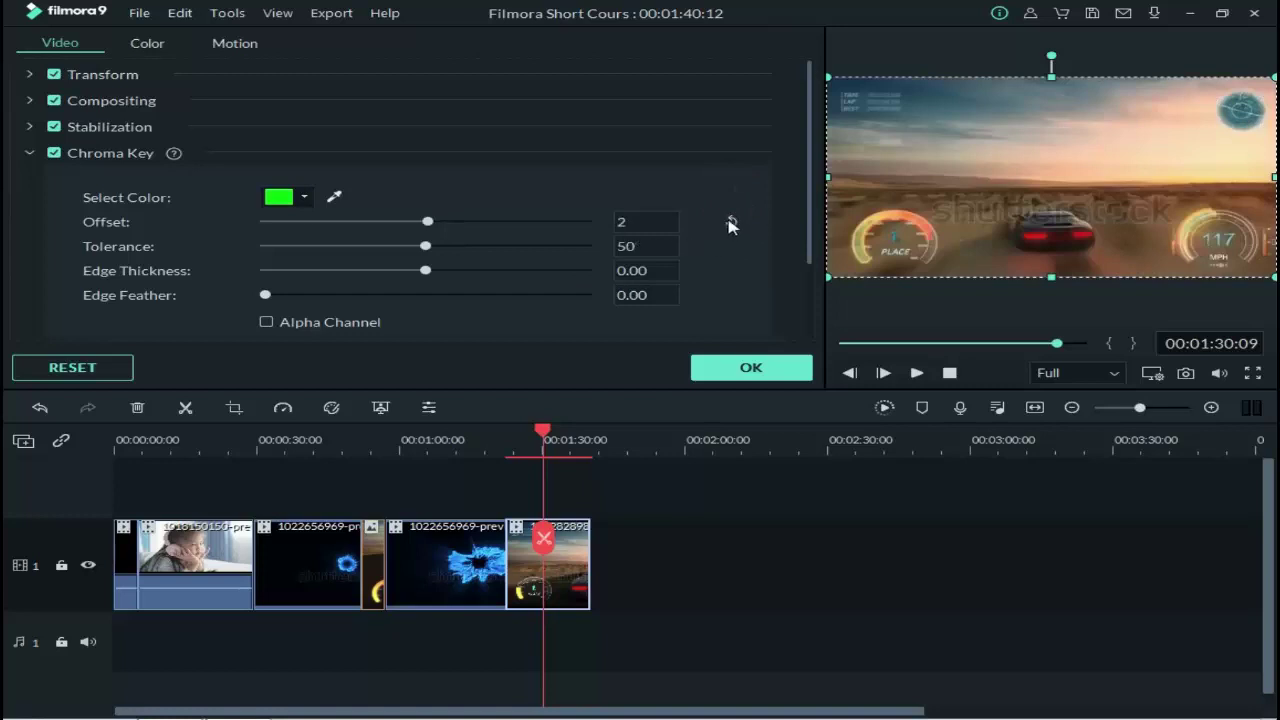
{"action": "left_click", "coordinate": [730, 221]}
- Apply a dark blue key color sampled from the upper-left corner of the sky, and reset the key color and offset
{"action": "left_click", "coordinate": [333, 197]}
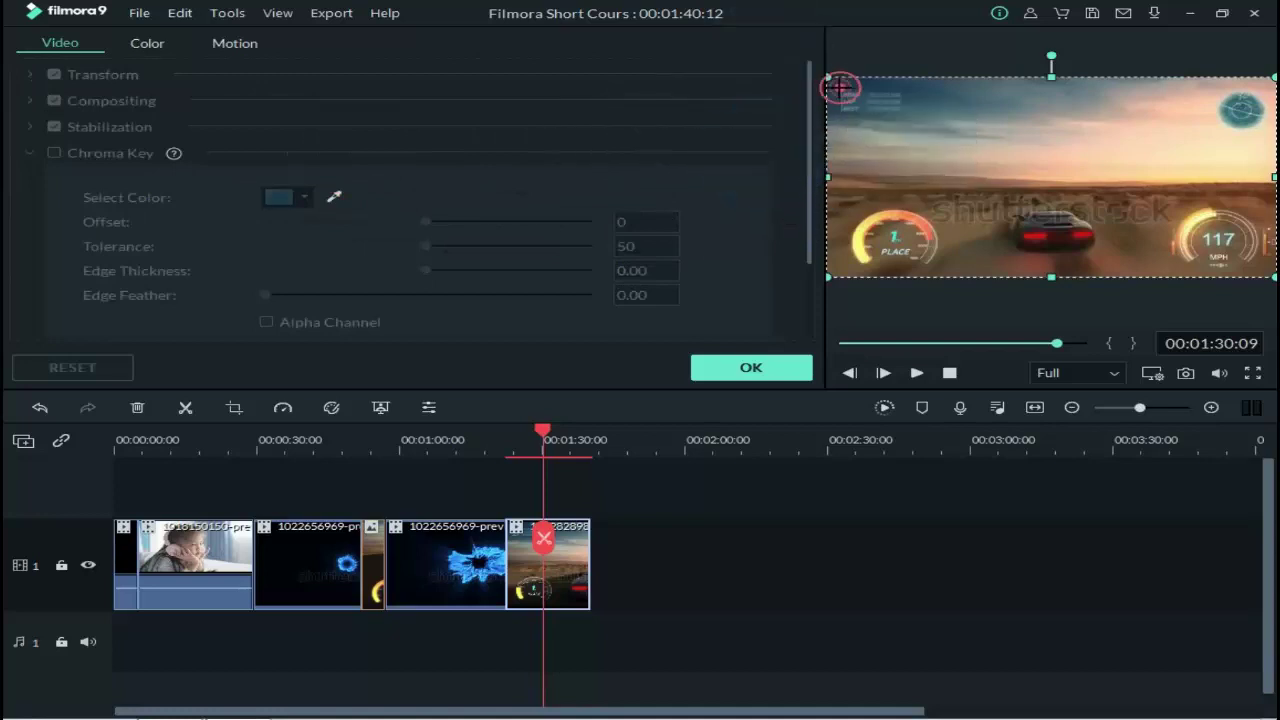
{"action": "left_click", "coordinate": [838, 85]}
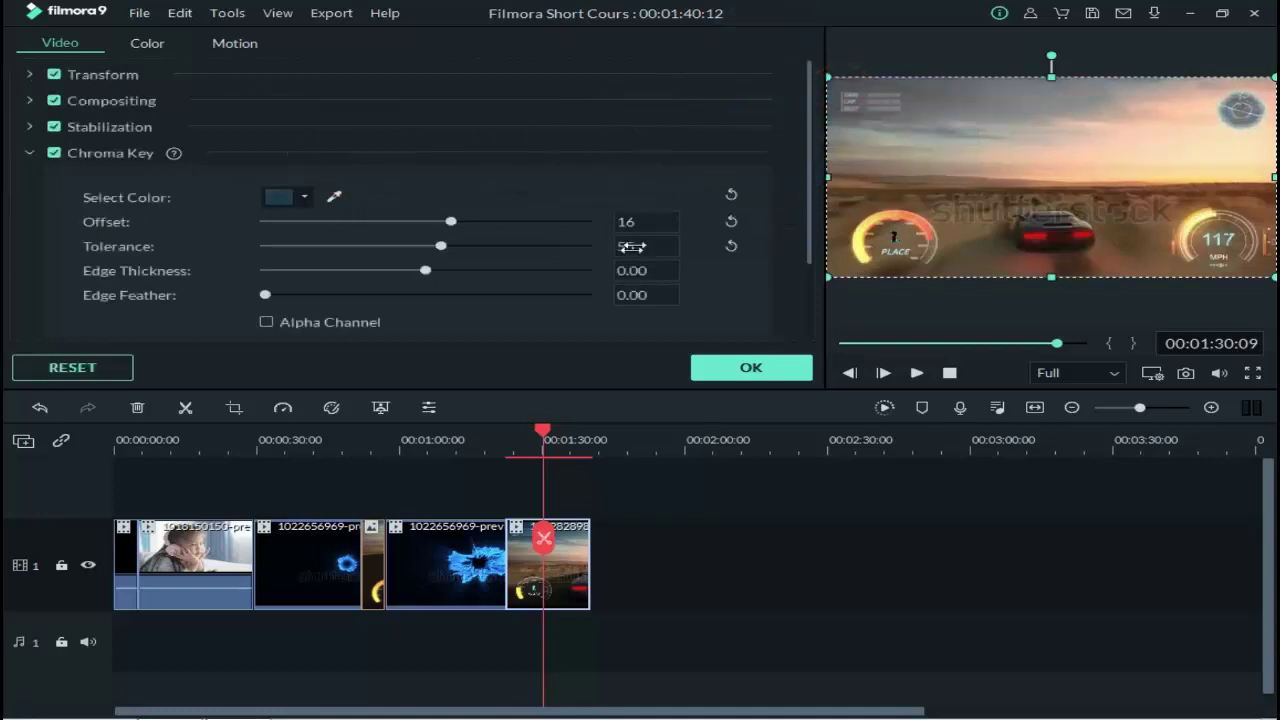
{"action": "left_click", "coordinate": [748, 368]}
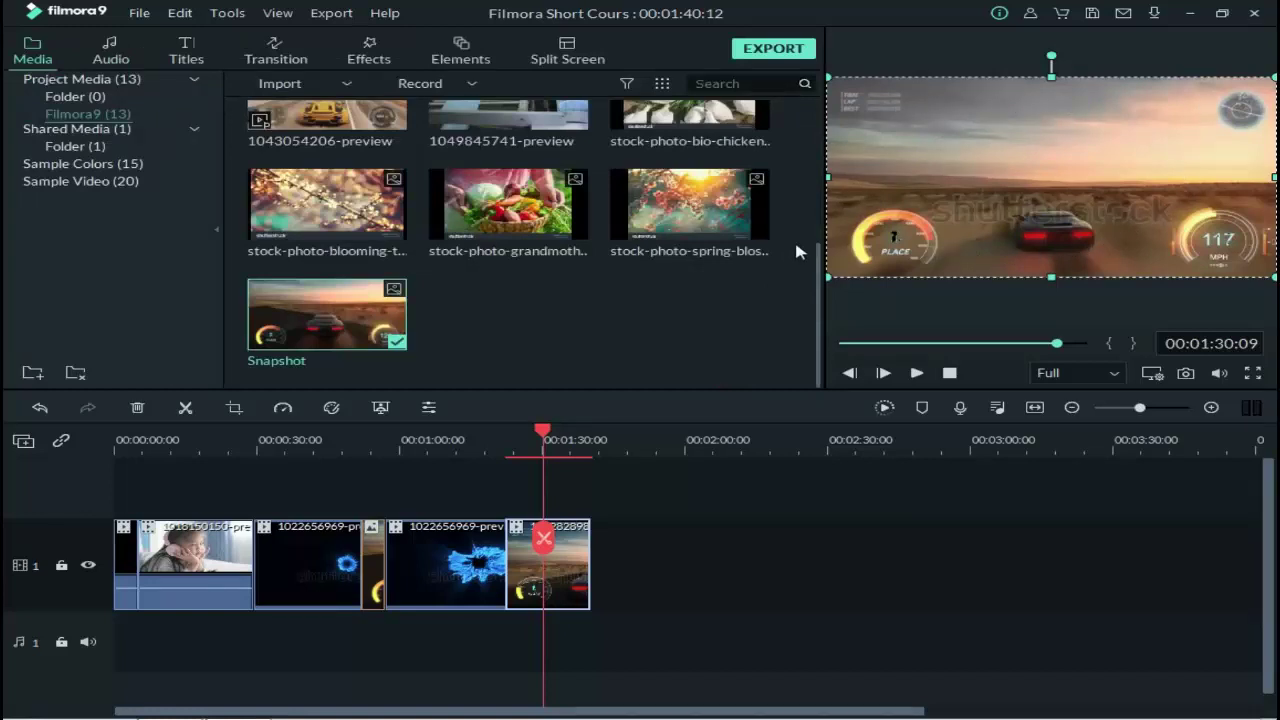
{"action": "left_click", "coordinate": [429, 408]}
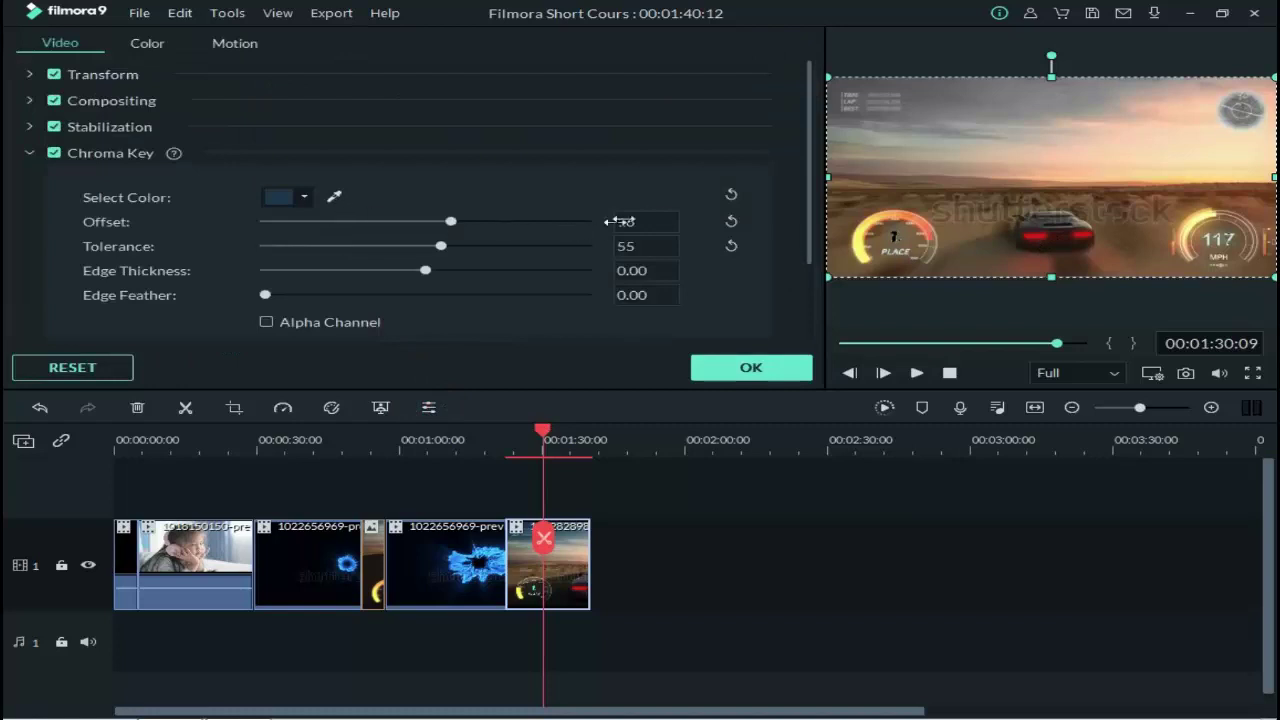
{"action": "left_click", "coordinate": [730, 194]}
{"action": "left_click", "coordinate": [732, 223]}
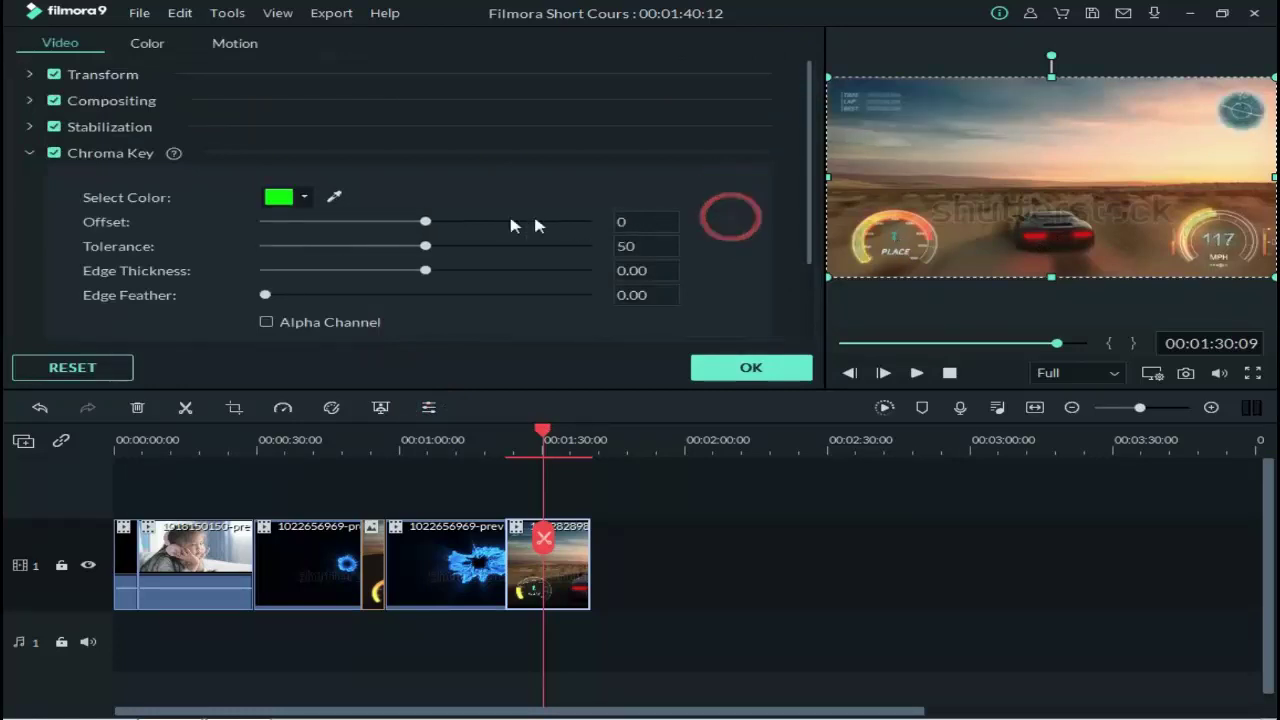
- Try a red key color sampled from the car in the preview, and restore the default green color and offset 0
{"action": "left_click", "coordinate": [334, 197]}
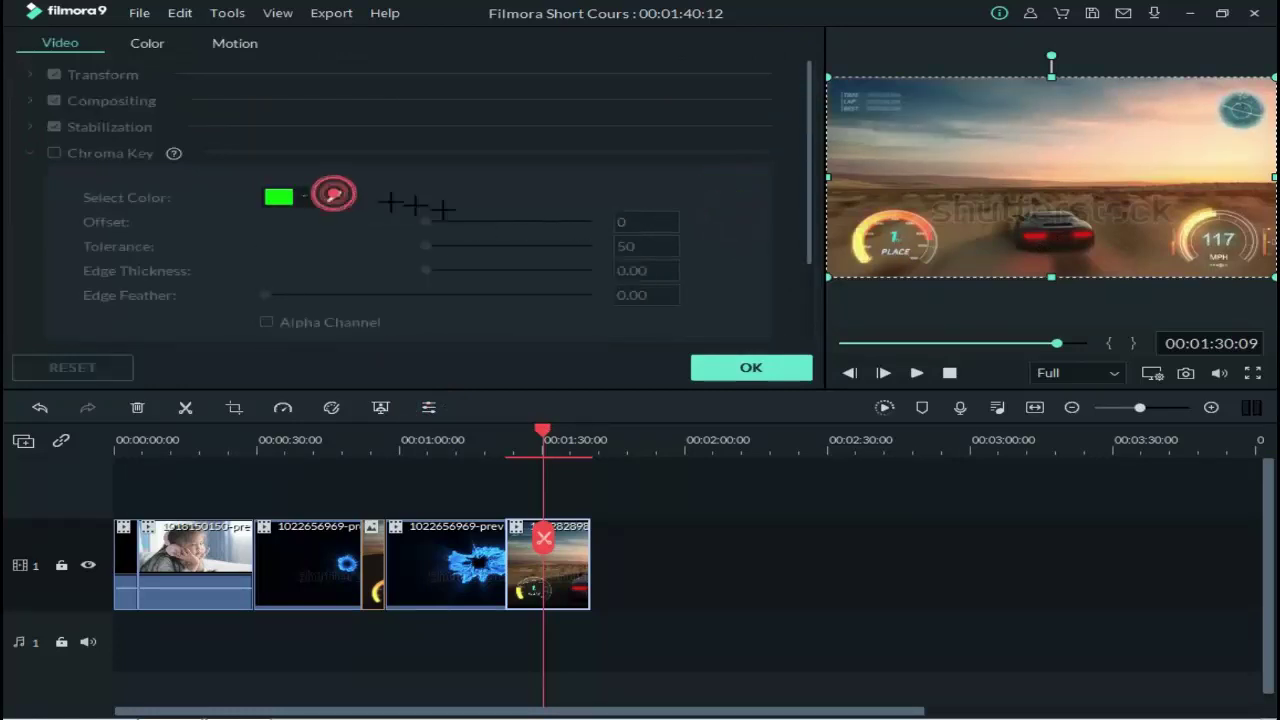
{"action": "left_click", "coordinate": [1005, 240]}
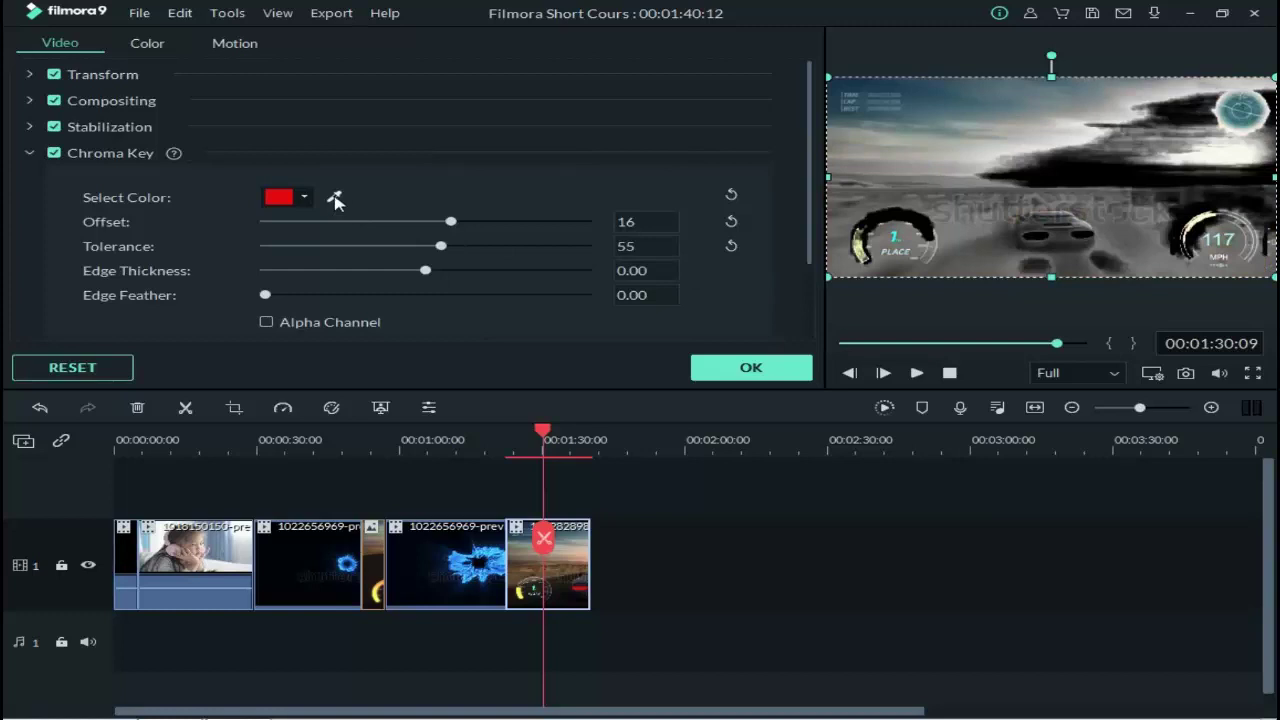
{"action": "left_click", "coordinate": [731, 197]}
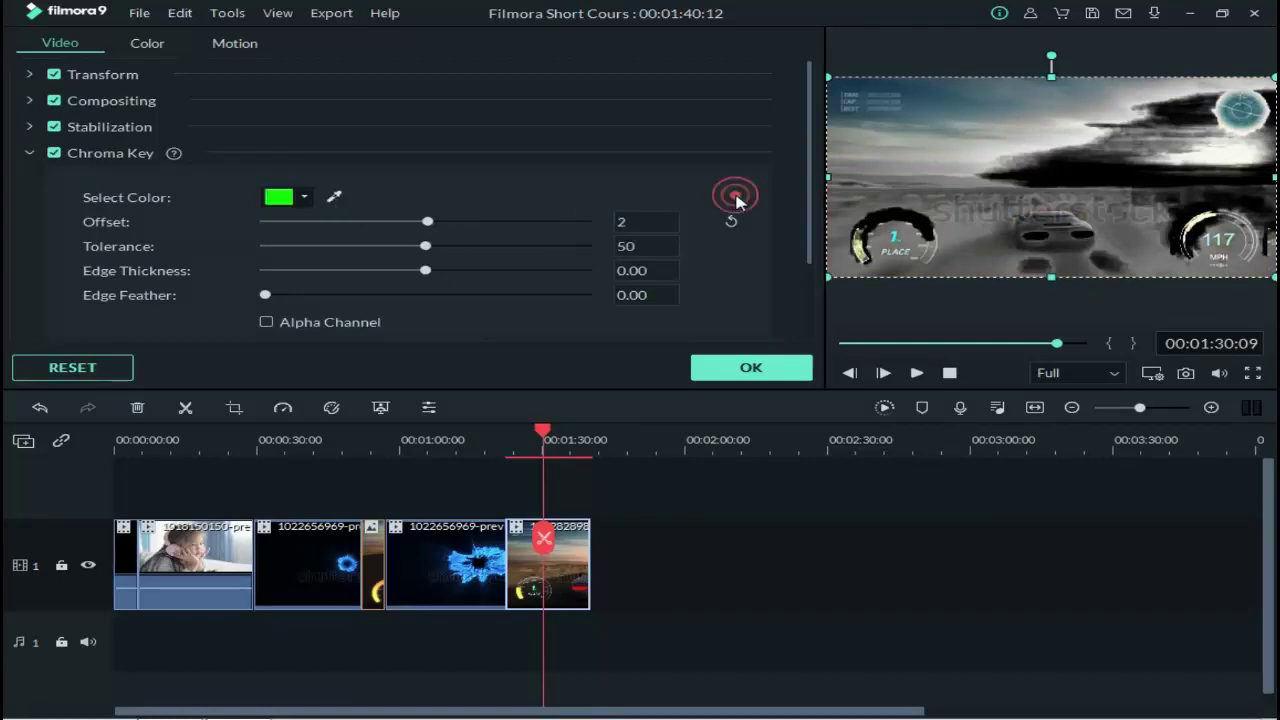
{"action": "left_click", "coordinate": [731, 218]}
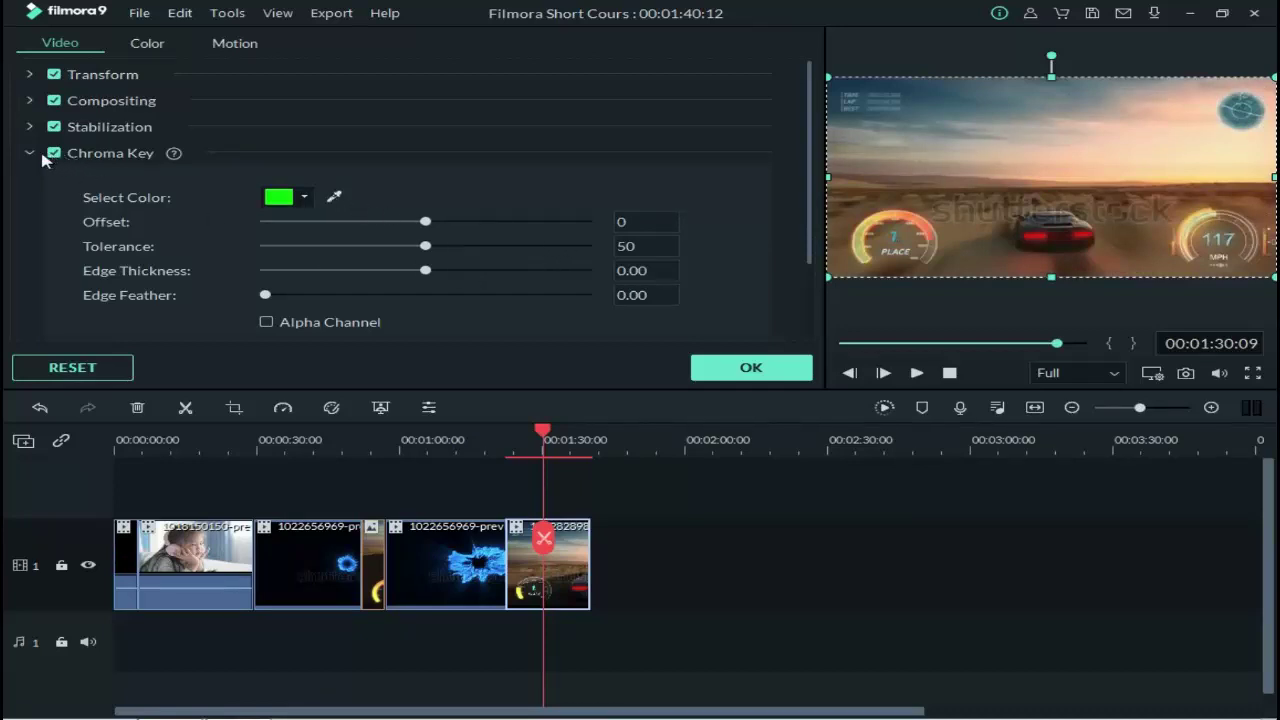
- Collapse the Chroma Key settings and enable Lens Correction for the last clip
{"action": "left_click", "coordinate": [31, 153]}
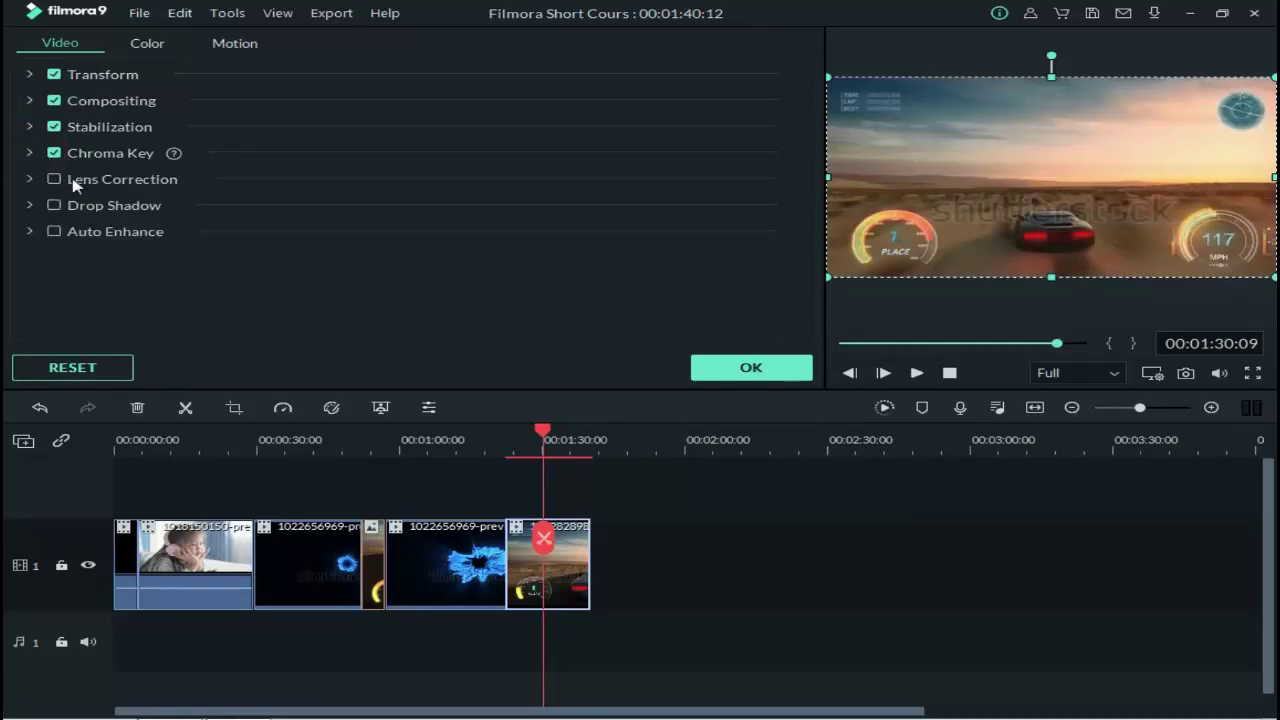
{"action": "left_click", "coordinate": [30, 179]}
{"action": "left_click", "coordinate": [54, 179]}
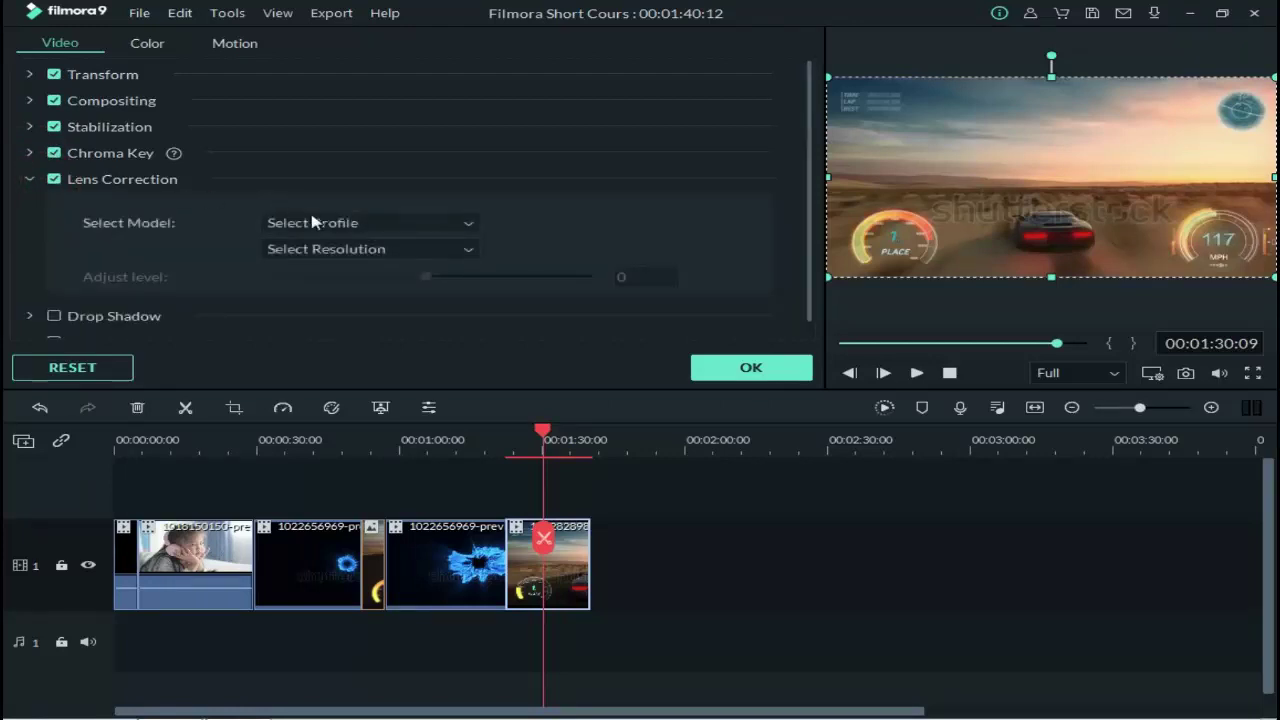
- Set the lens correction model to GoPro Hero 6 with the 4K SuperView resolution
{"action": "left_click", "coordinate": [314, 222]}
{"action": "left_click_drag", "start_coordinate": [478, 250], "coordinate": [471, 334]}
{"action": "left_click", "coordinate": [488, 220]}
{"action": "left_click", "coordinate": [473, 249]}
{"action": "left_click", "coordinate": [471, 245]}
{"action": "left_click", "coordinate": [457, 249]}
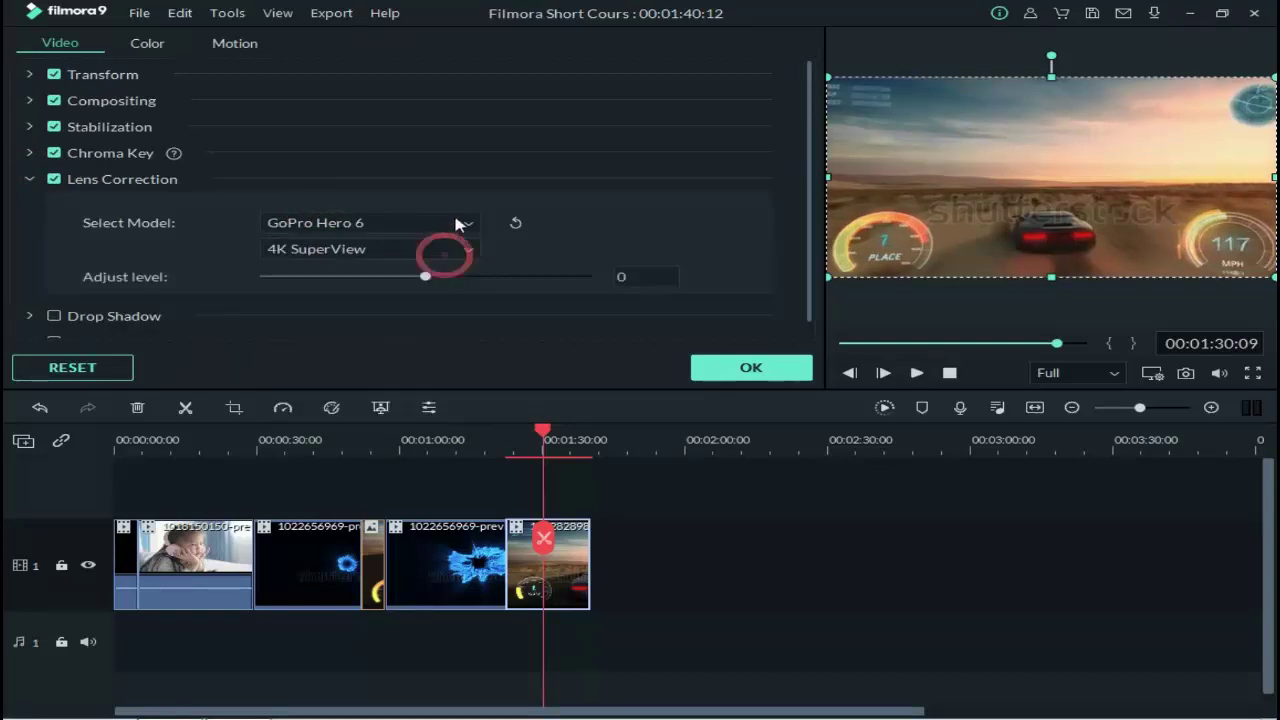
- Switch the lens correction model to GoPro Hero 5, and return it to the empty Select Profile option
{"action": "left_click", "coordinate": [468, 249]}
{"action": "left_click", "coordinate": [470, 224]}
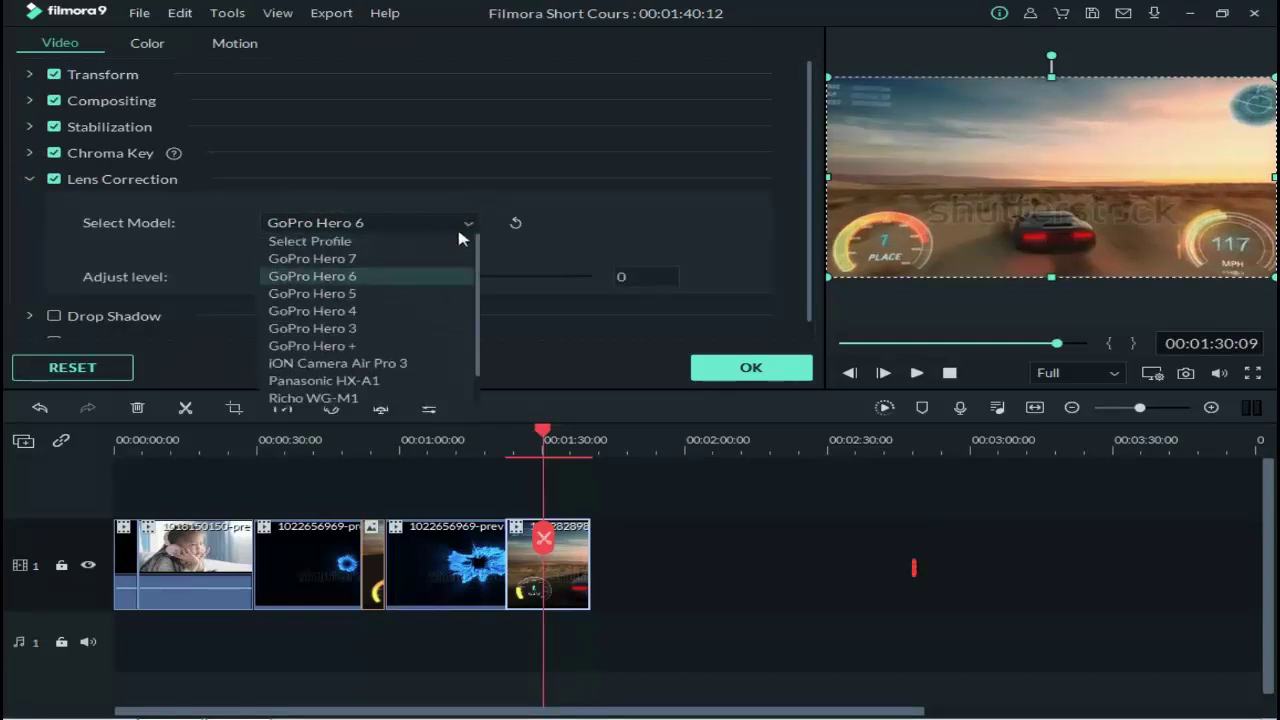
{"action": "left_click_drag", "start_coordinate": [477, 268], "coordinate": [487, 320]}
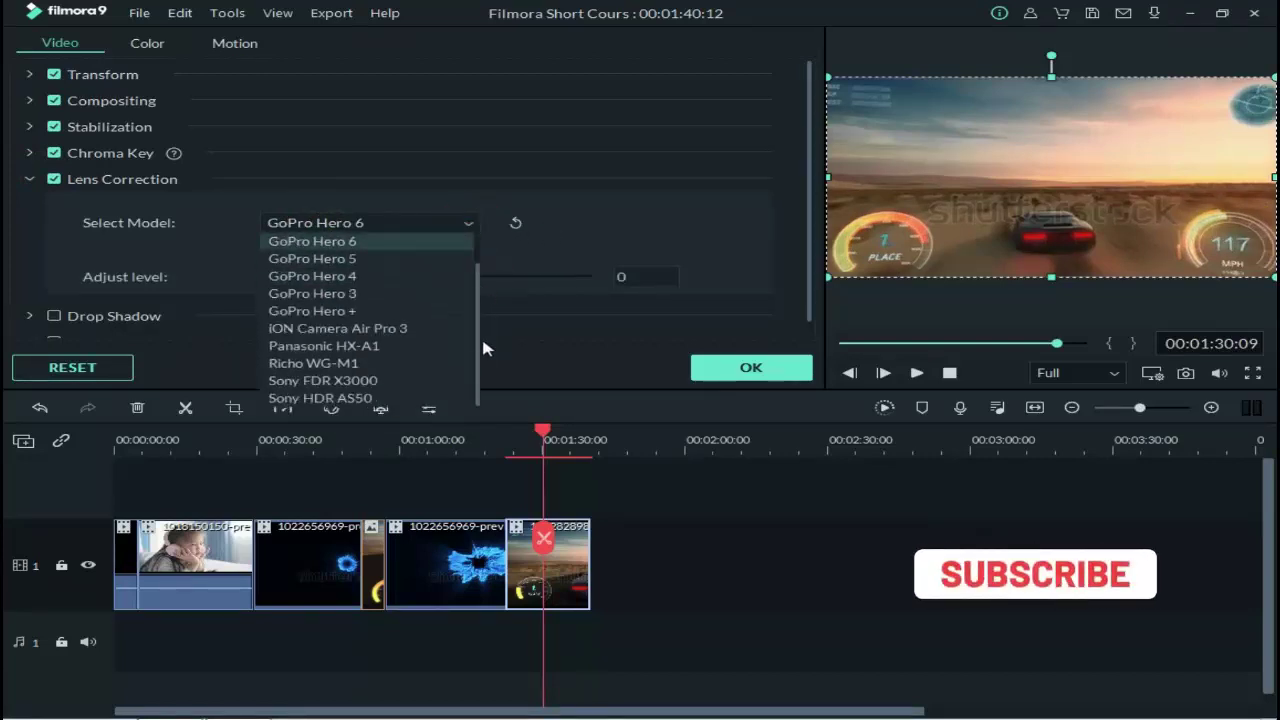
{"action": "left_click", "coordinate": [352, 272]}
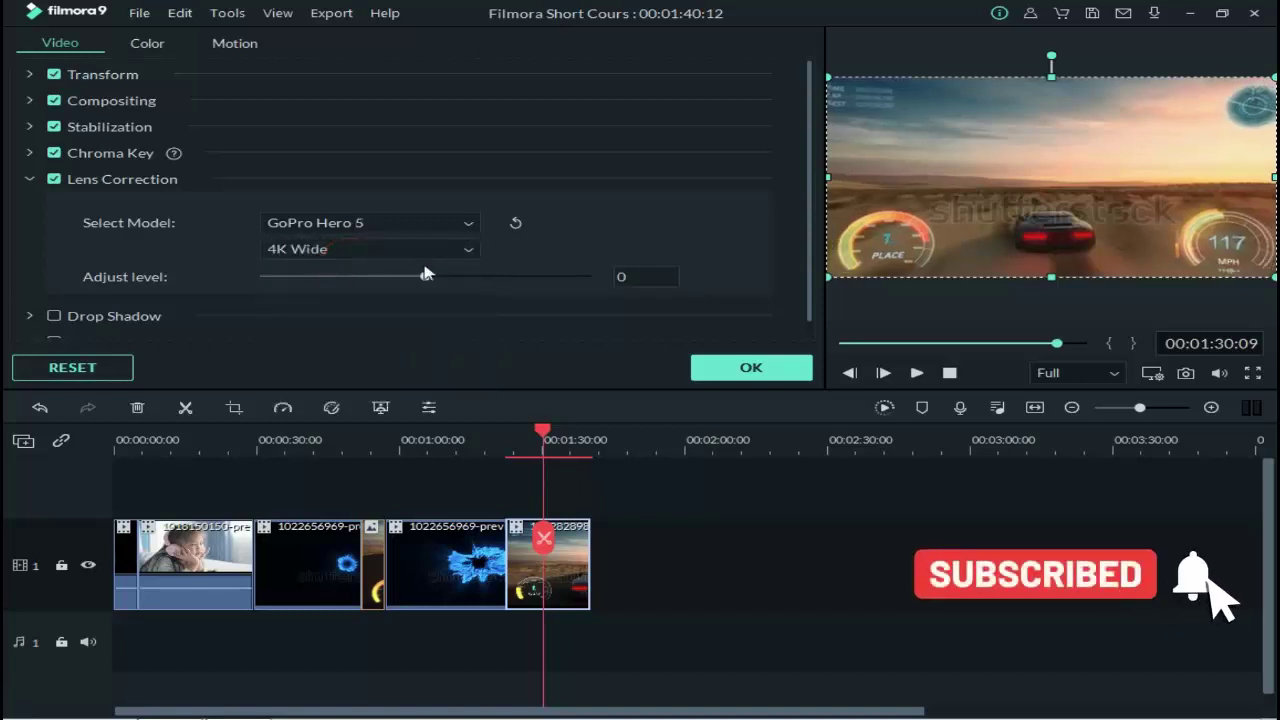
{"action": "left_click", "coordinate": [470, 220]}
{"action": "left_click_drag", "start_coordinate": [480, 275], "coordinate": [434, 249]}
{"action": "left_click", "coordinate": [429, 241]}
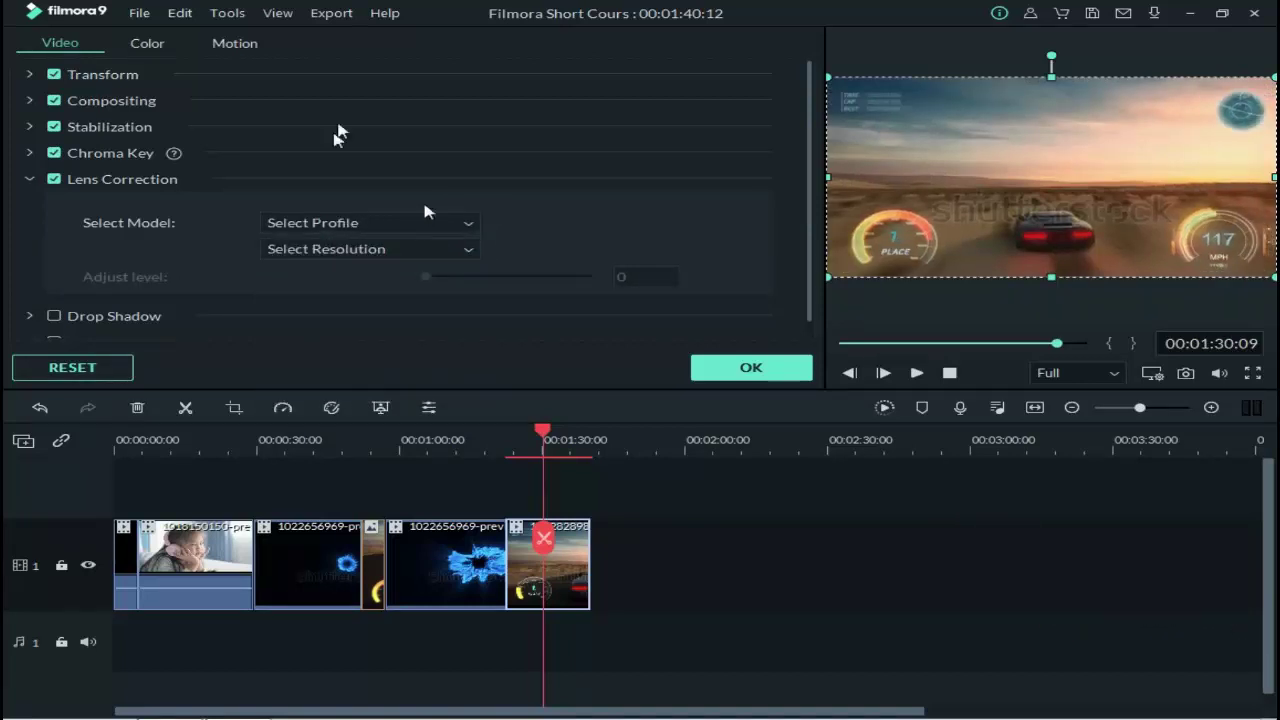
- Collapse the Lens Correction settings and enable Drop Shadow for the last clip
{"action": "left_click", "coordinate": [31, 180]}
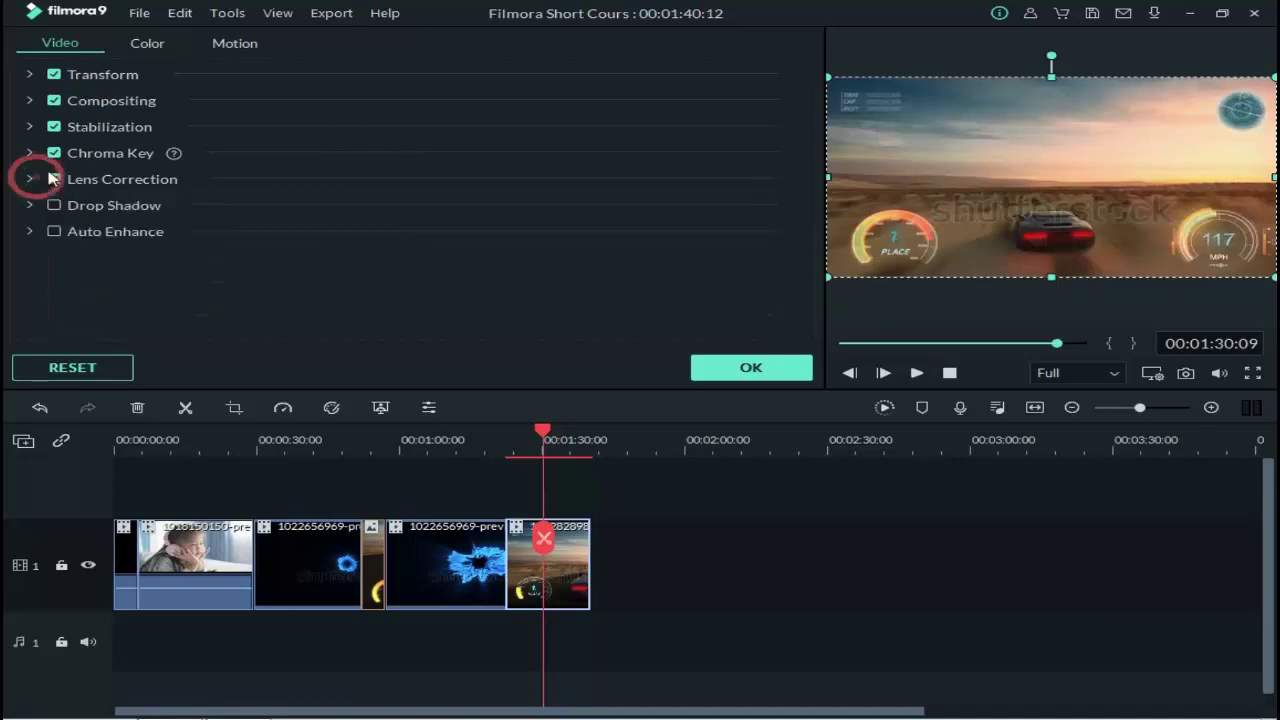
{"action": "left_click", "coordinate": [31, 205]}
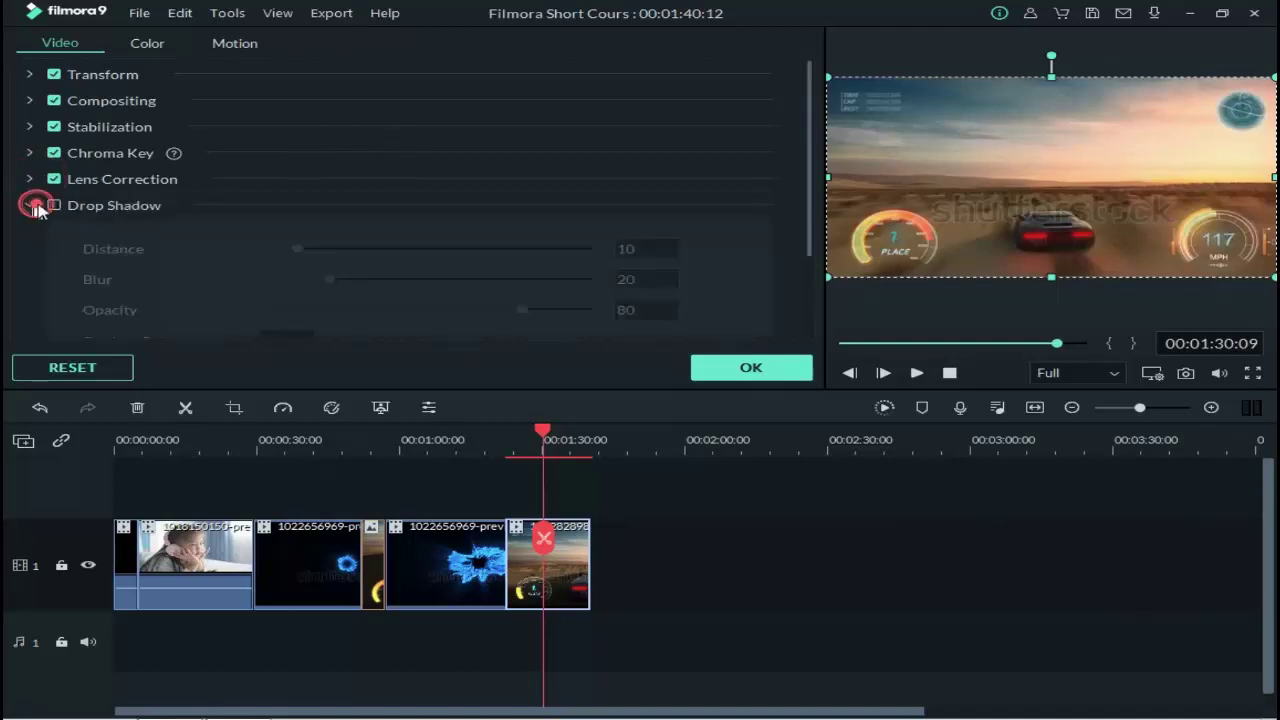
{"action": "left_click", "coordinate": [54, 205]}
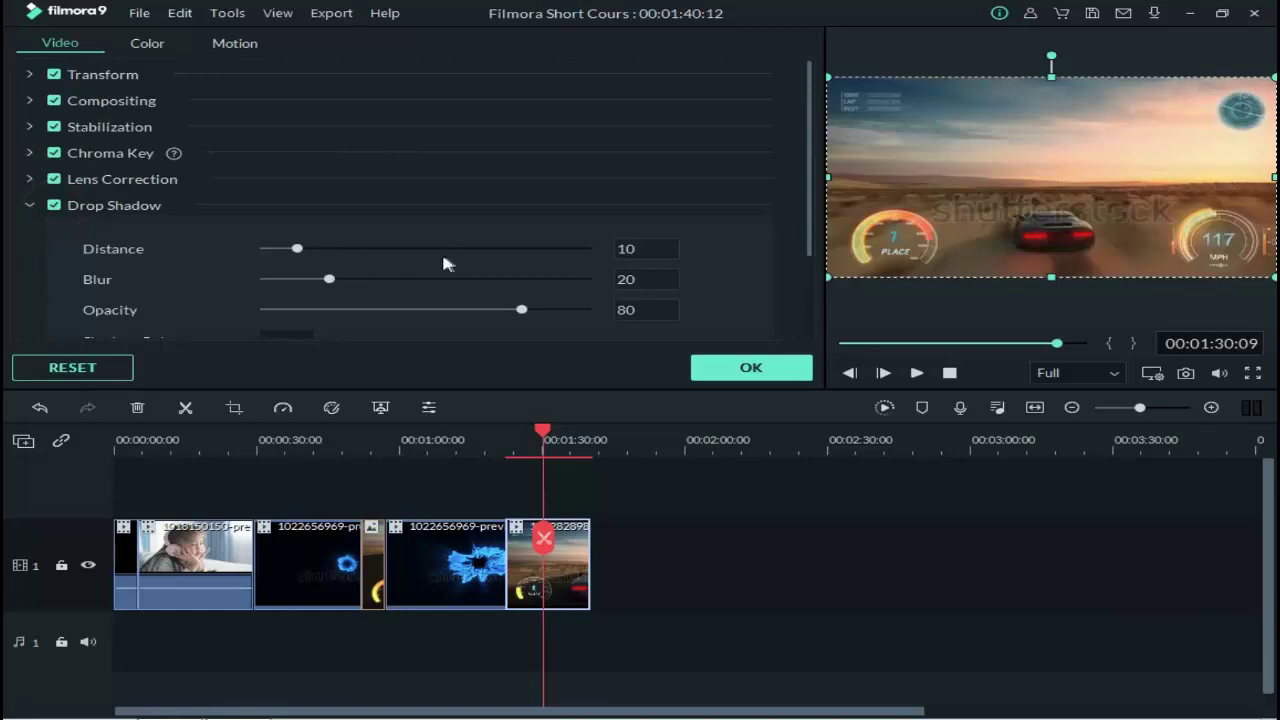
- Set the drop shadow's distance to 96 and lower its blur, apply it, and play the timeline from 00:00:19:13
{"action": "left_click", "coordinate": [205, 438]}
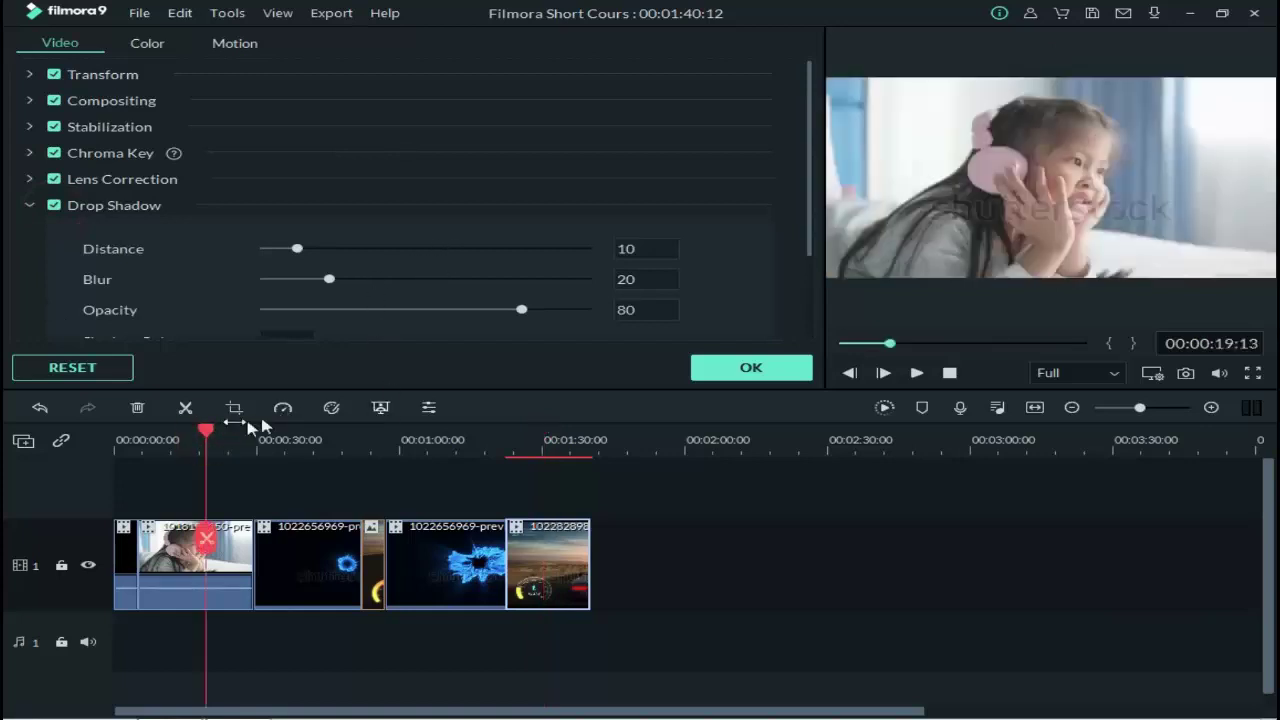
{"action": "left_click_drag", "start_coordinate": [297, 249], "coordinate": [572, 249]}
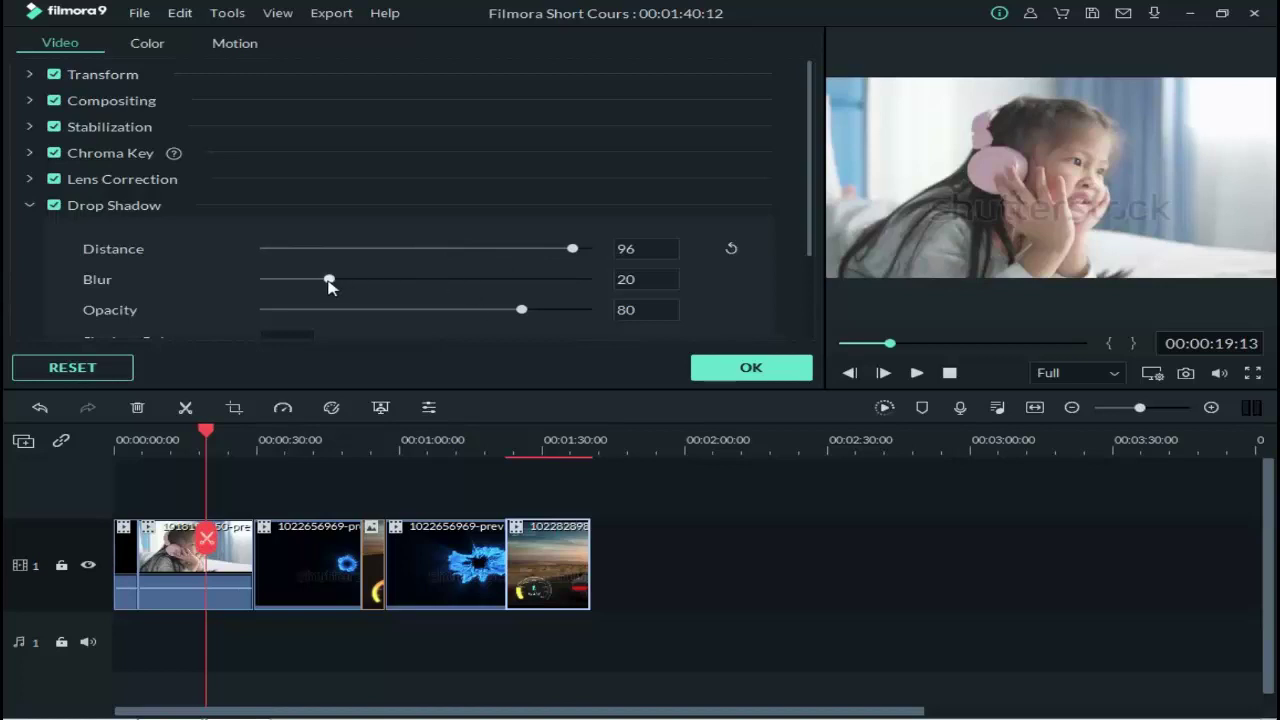
{"action": "left_click_drag", "start_coordinate": [329, 281], "coordinate": [253, 300]}
{"action": "left_click", "coordinate": [720, 366]}
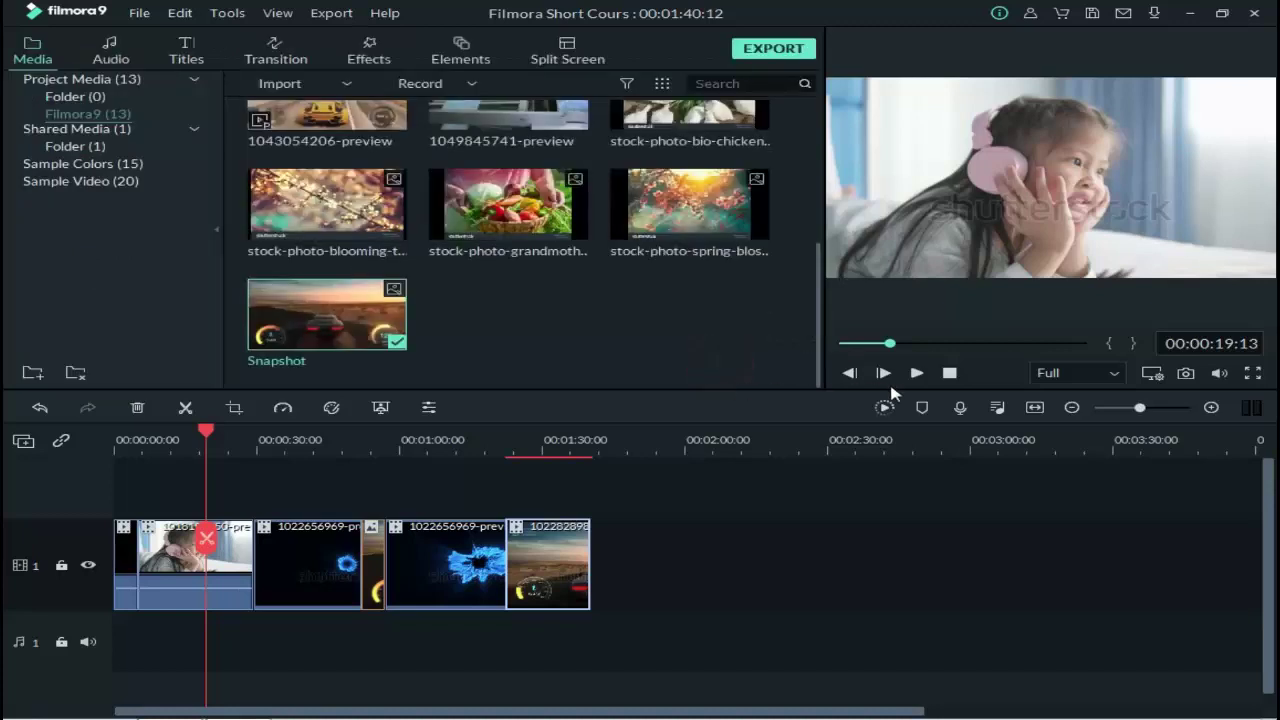
{"action": "left_click", "coordinate": [916, 373]}
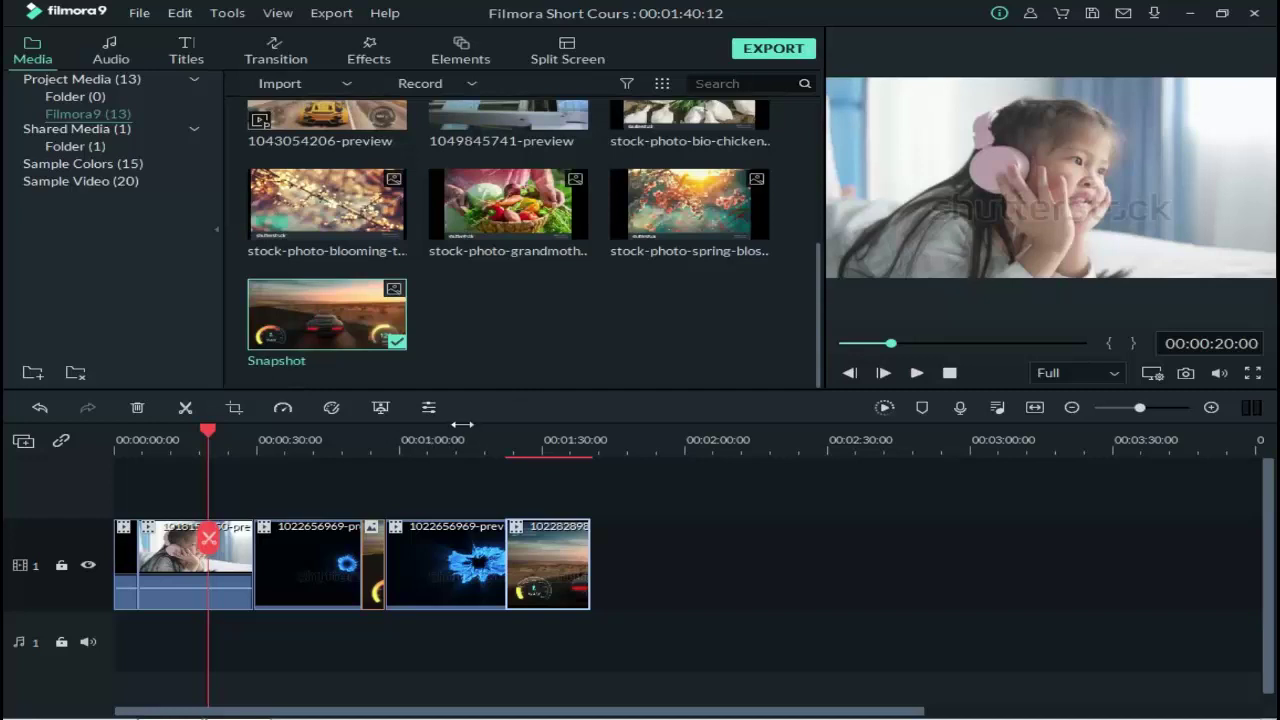
- Reset the last clip's drop shadow opacity, blur and distance to their default values
{"action": "left_click", "coordinate": [429, 408]}
{"action": "scroll", "coordinate": [652, 330], "scroll_direction": "down", "scroll_amount": 2}
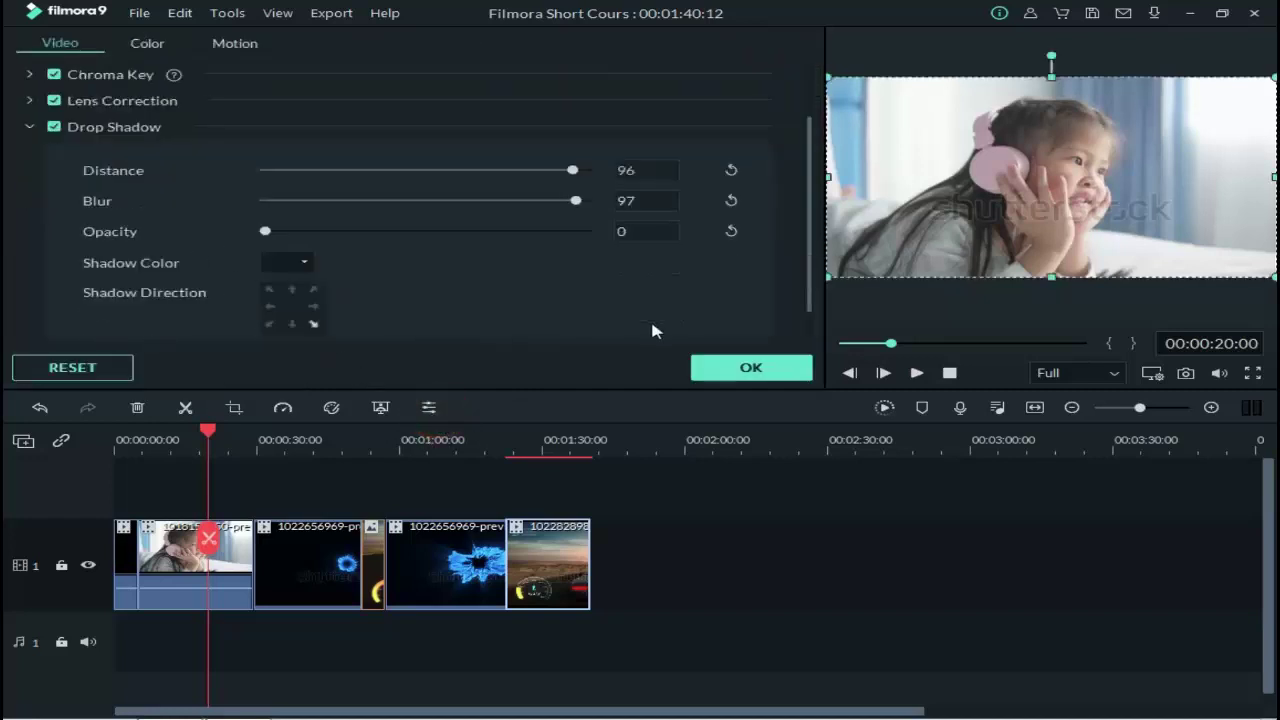
{"action": "left_click", "coordinate": [731, 231]}
{"action": "left_click", "coordinate": [731, 200]}
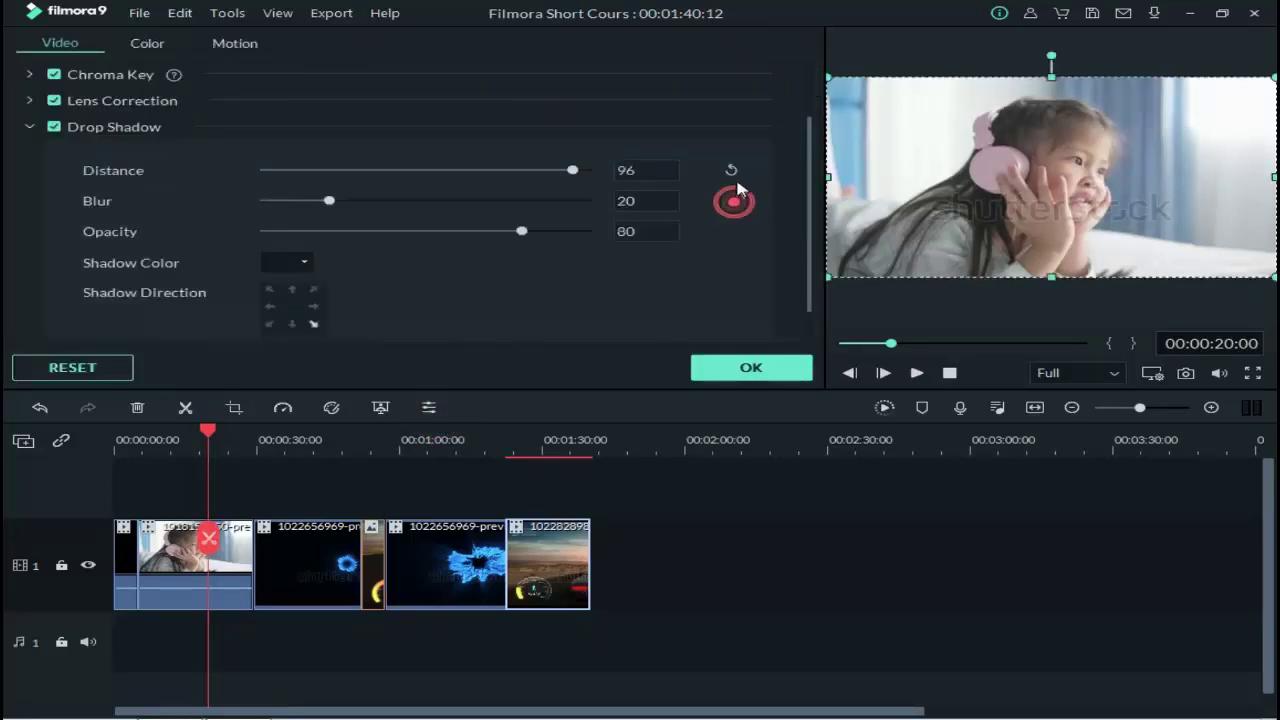
{"action": "left_click", "coordinate": [731, 170]}
- Look through the clips' color and video settings and the girl clip's audio fade, pitch, equalizer and denoise options
{"action": "left_click", "coordinate": [146, 43]}
{"action": "left_click", "coordinate": [59, 43]}
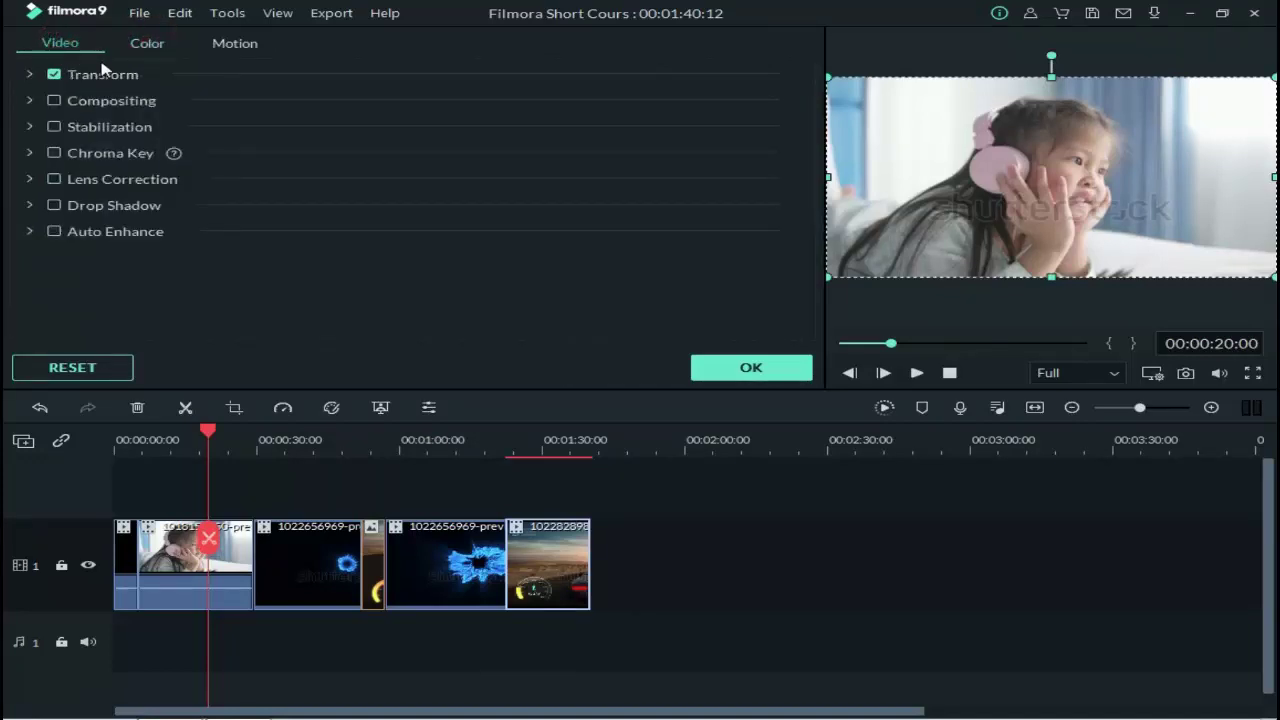
{"action": "left_click", "coordinate": [148, 44]}
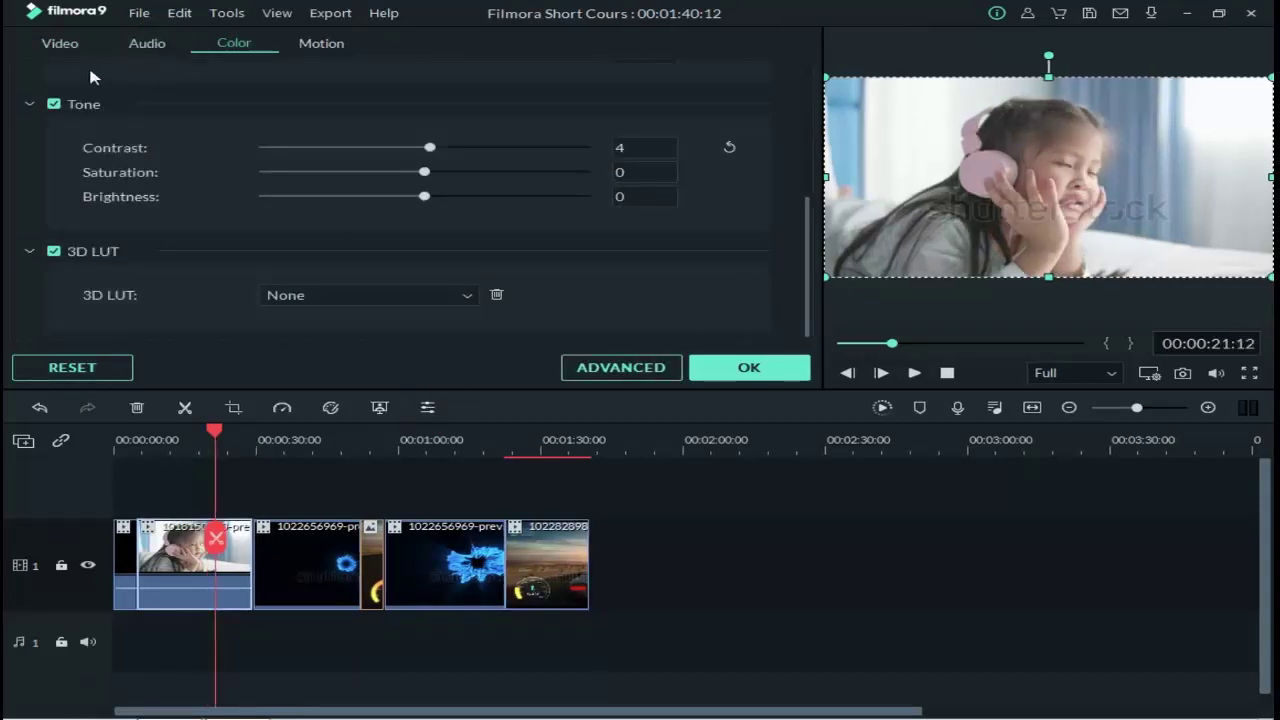
{"action": "left_click", "coordinate": [65, 48]}
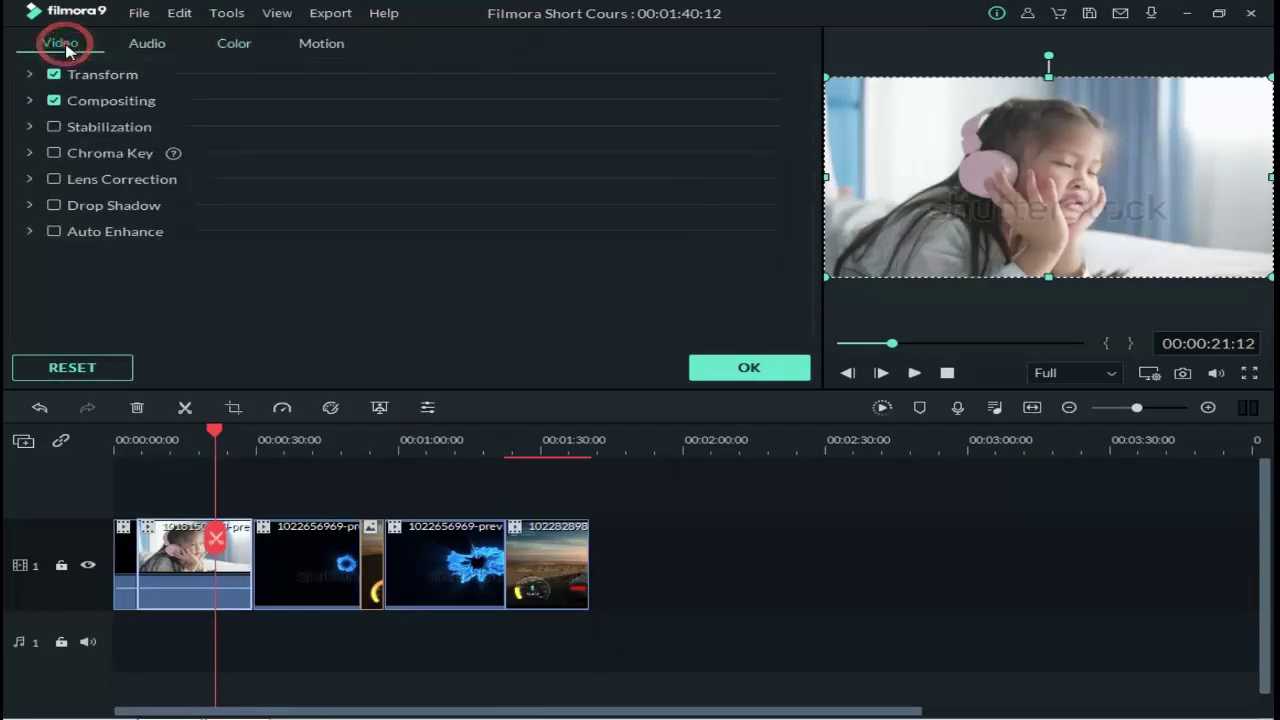
{"action": "left_click", "coordinate": [163, 44]}
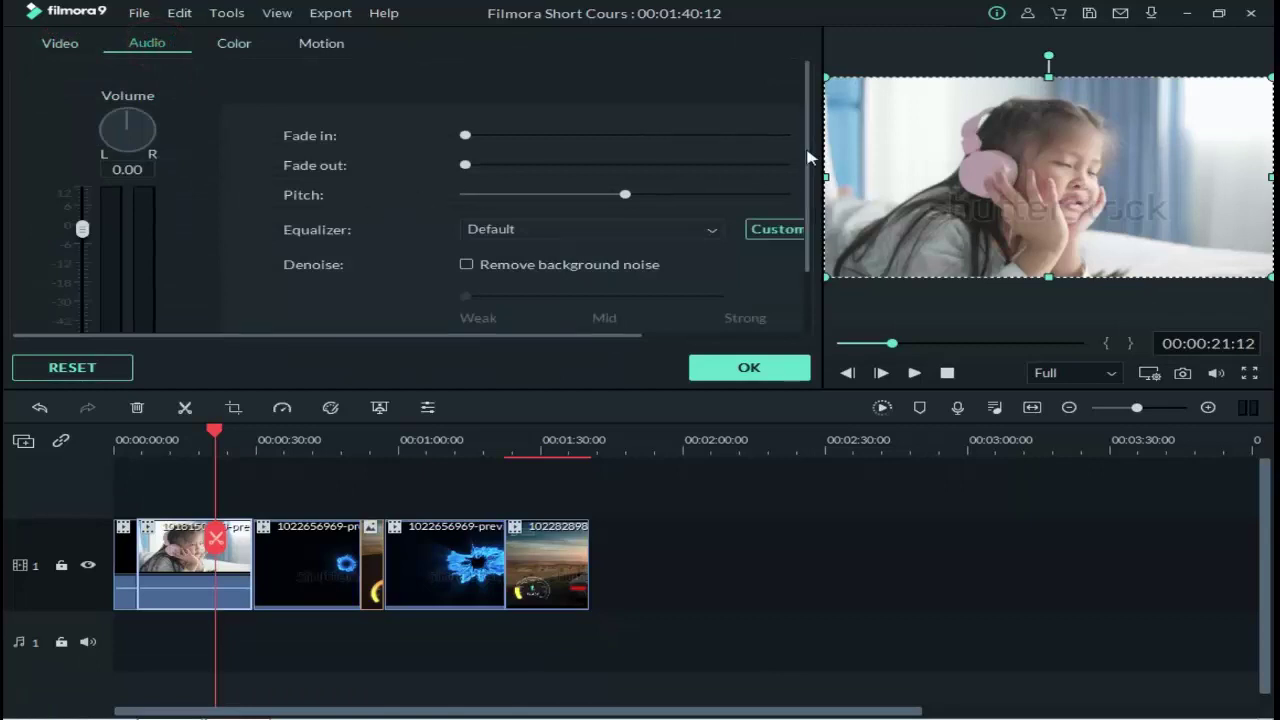
{"action": "left_click_drag", "start_coordinate": [808, 157], "coordinate": [783, 250]}
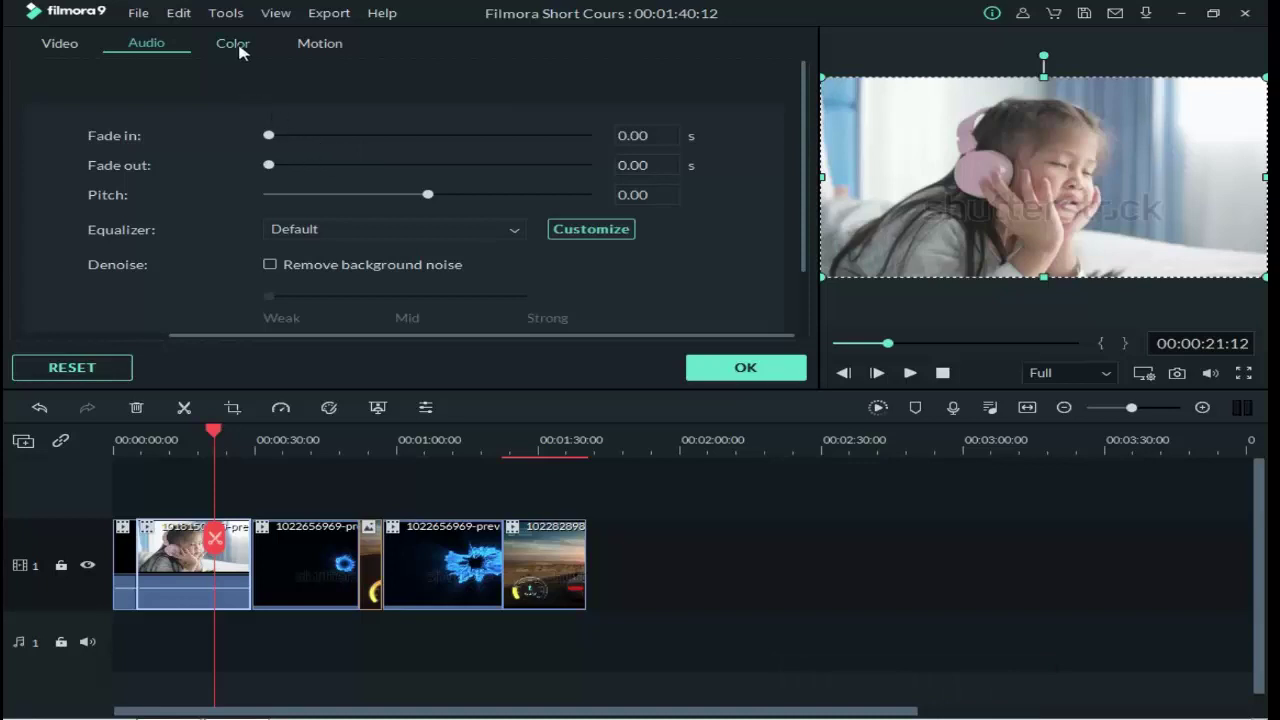
- Try the girl clip's tone with contrast and saturation at 100 and brightness at -37, and lower saturation to 22 and contrast to -3
{"action": "left_click", "coordinate": [239, 47]}
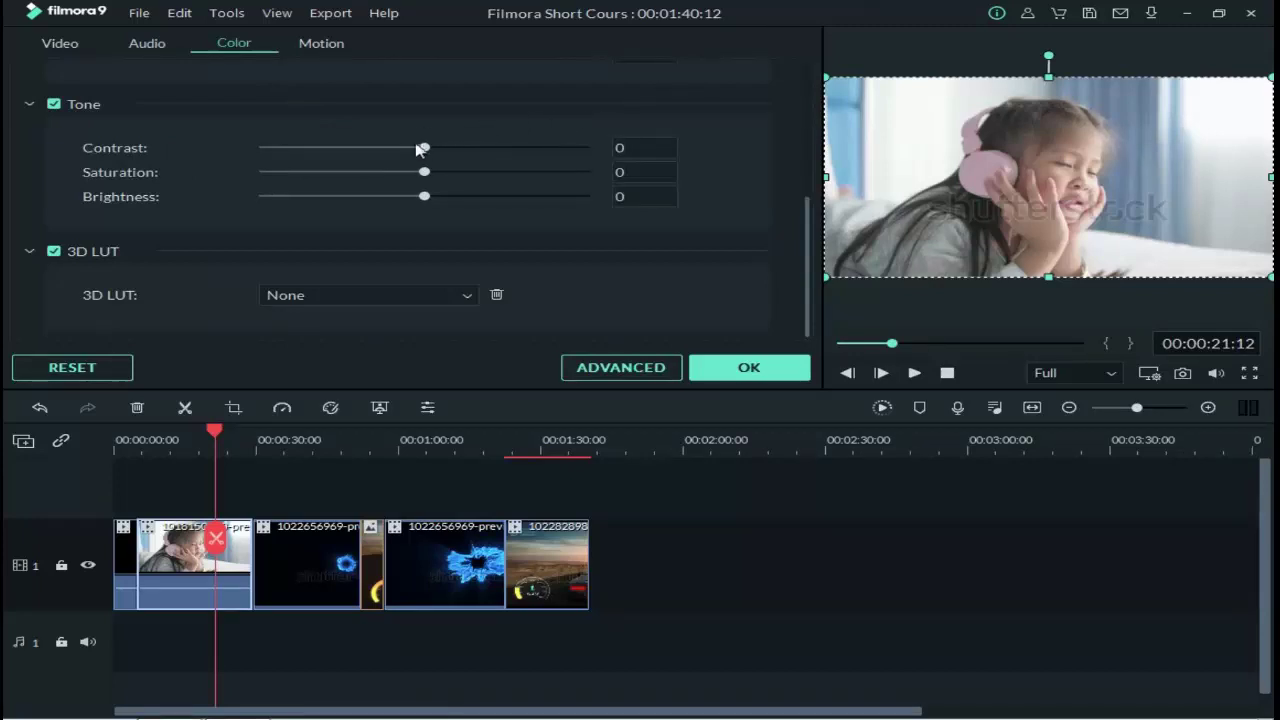
{"action": "left_click_drag", "start_coordinate": [426, 149], "coordinate": [620, 168]}
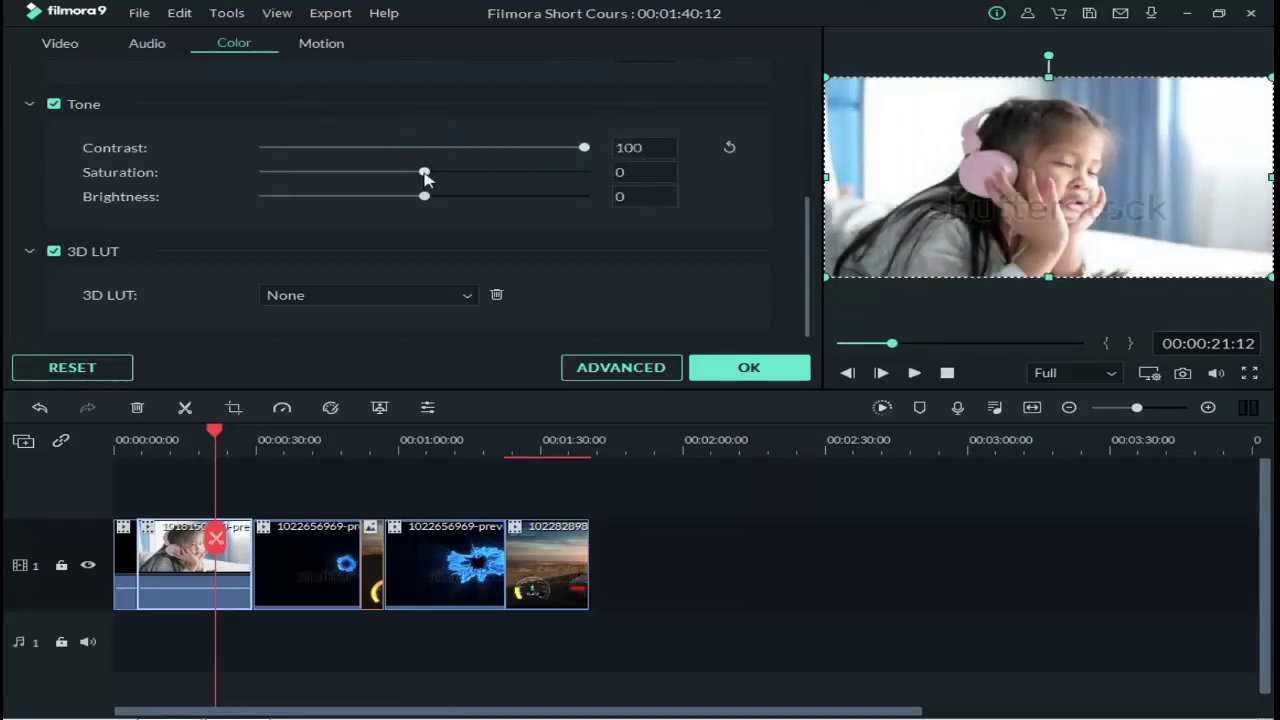
{"action": "left_click_drag", "start_coordinate": [425, 175], "coordinate": [605, 188]}
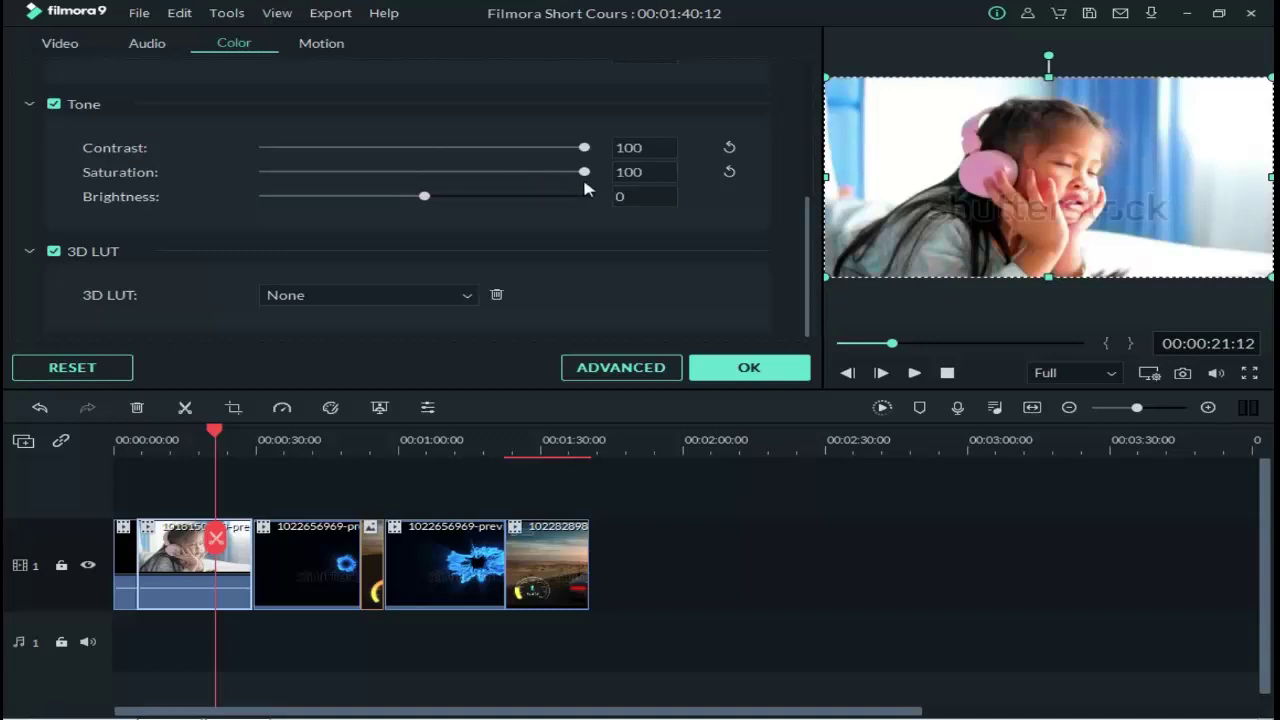
{"action": "left_click_drag", "start_coordinate": [426, 199], "coordinate": [376, 186]}
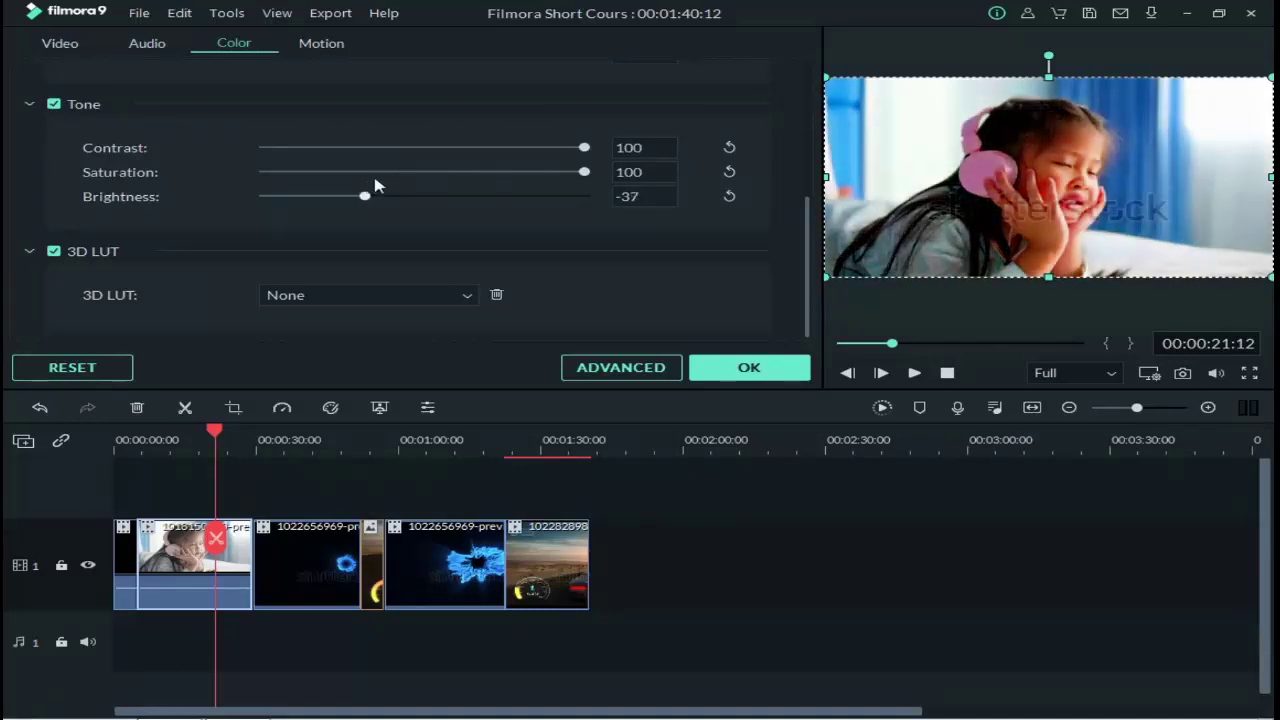
{"action": "left_click_drag", "start_coordinate": [583, 177], "coordinate": [460, 172]}
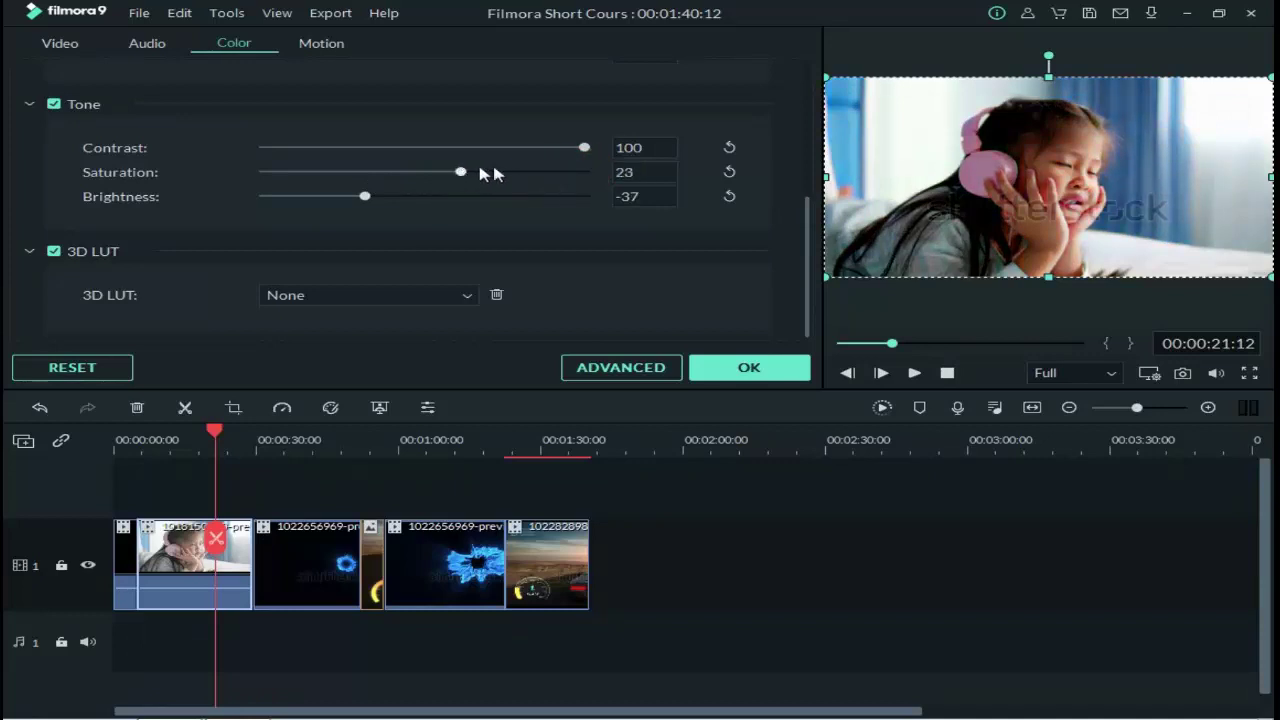
{"action": "left_click_drag", "start_coordinate": [584, 148], "coordinate": [475, 155]}
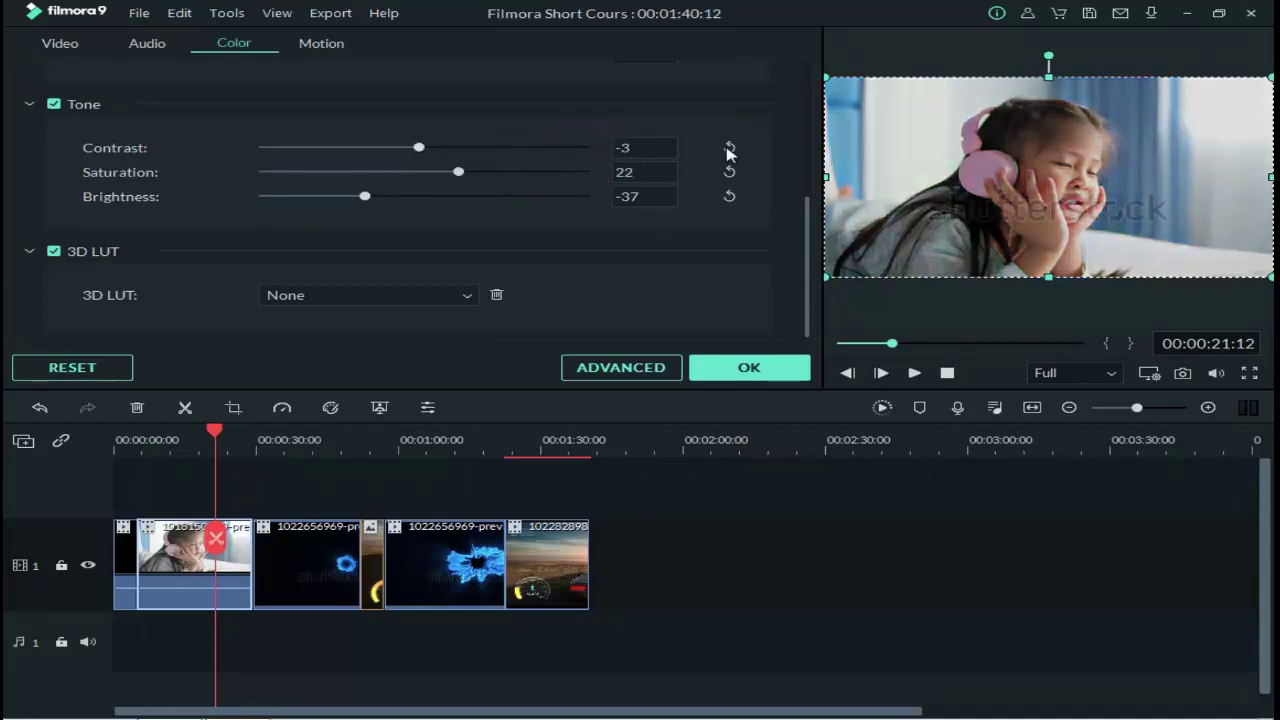
- Reset the contrast, saturation and brightness of the girl clip's tone
{"action": "left_click", "coordinate": [727, 148]}
{"action": "left_click", "coordinate": [728, 168]}
{"action": "left_click", "coordinate": [730, 195]}
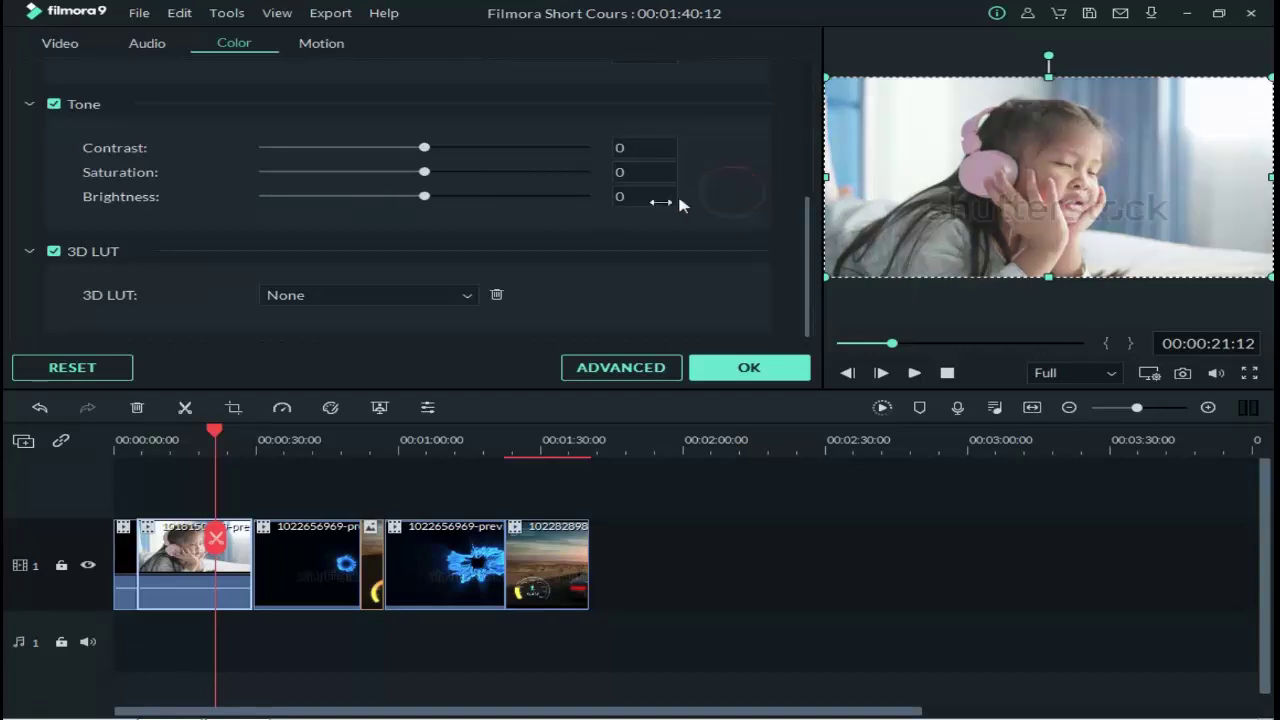
- Try the Batman 3D LUT on the girl clip and reset the LUT to None
{"action": "left_click", "coordinate": [469, 297]}
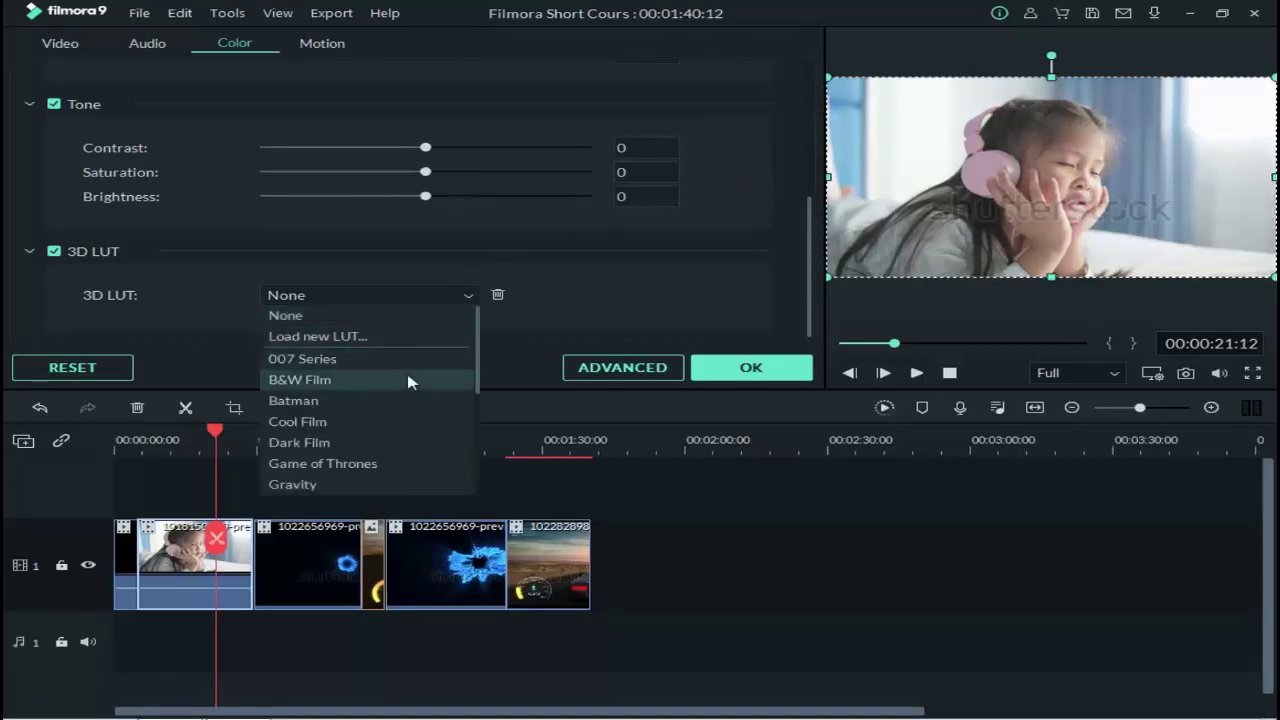
{"action": "left_click", "coordinate": [372, 400]}
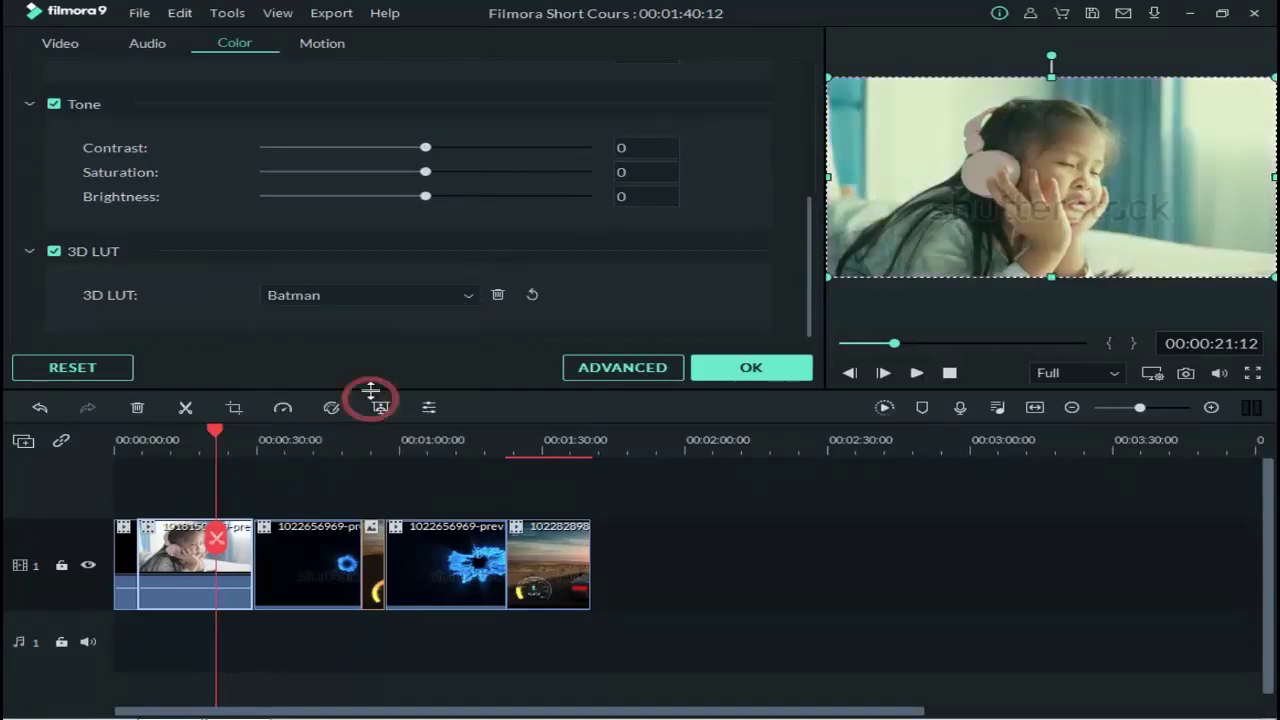
{"action": "left_click", "coordinate": [463, 300]}
{"action": "left_click", "coordinate": [460, 300]}
{"action": "left_click", "coordinate": [528, 294]}
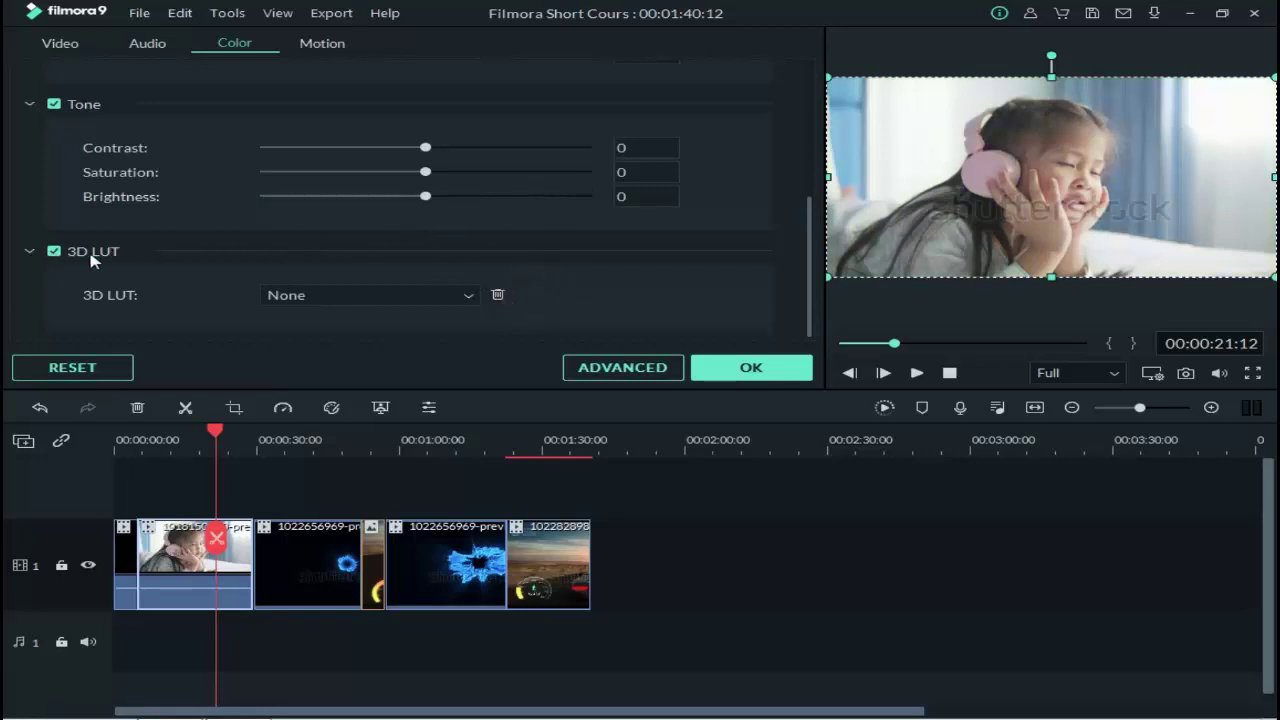
- Try the 007 Series, B&W Film and Batman 3D LUTs one after another on the girl clip
{"action": "left_click", "coordinate": [472, 296]}
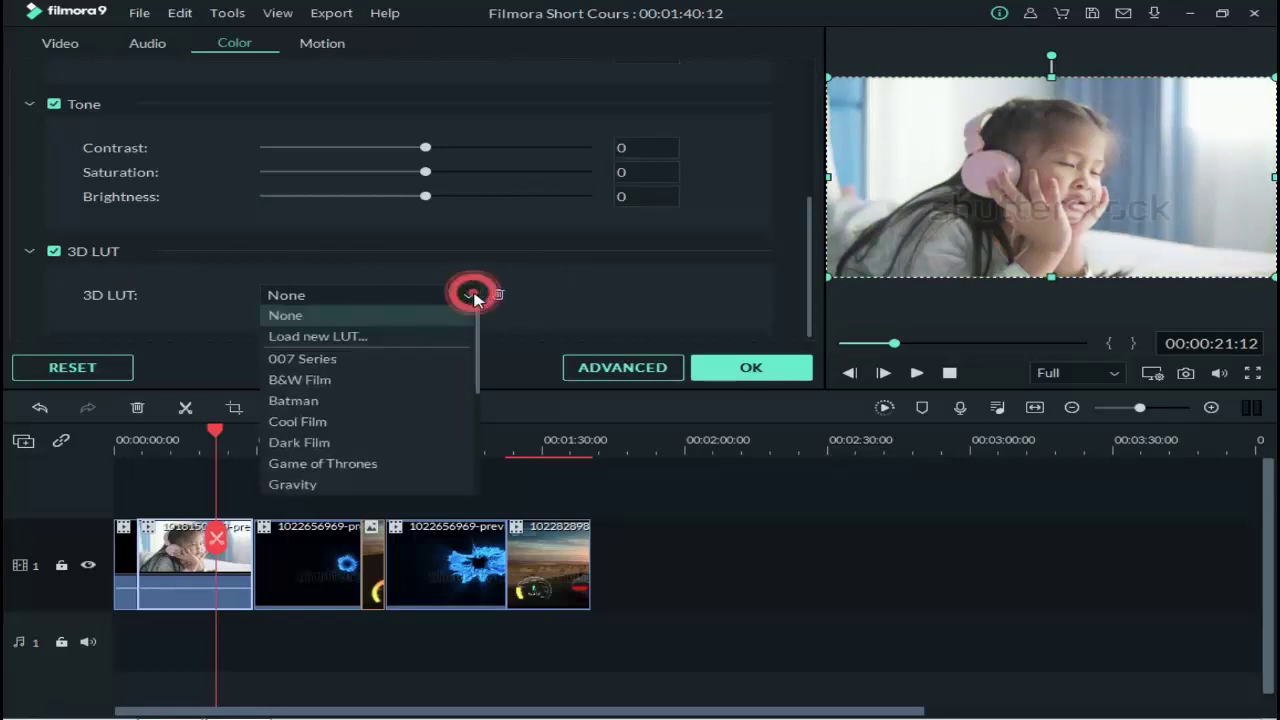
{"action": "left_click", "coordinate": [337, 360]}
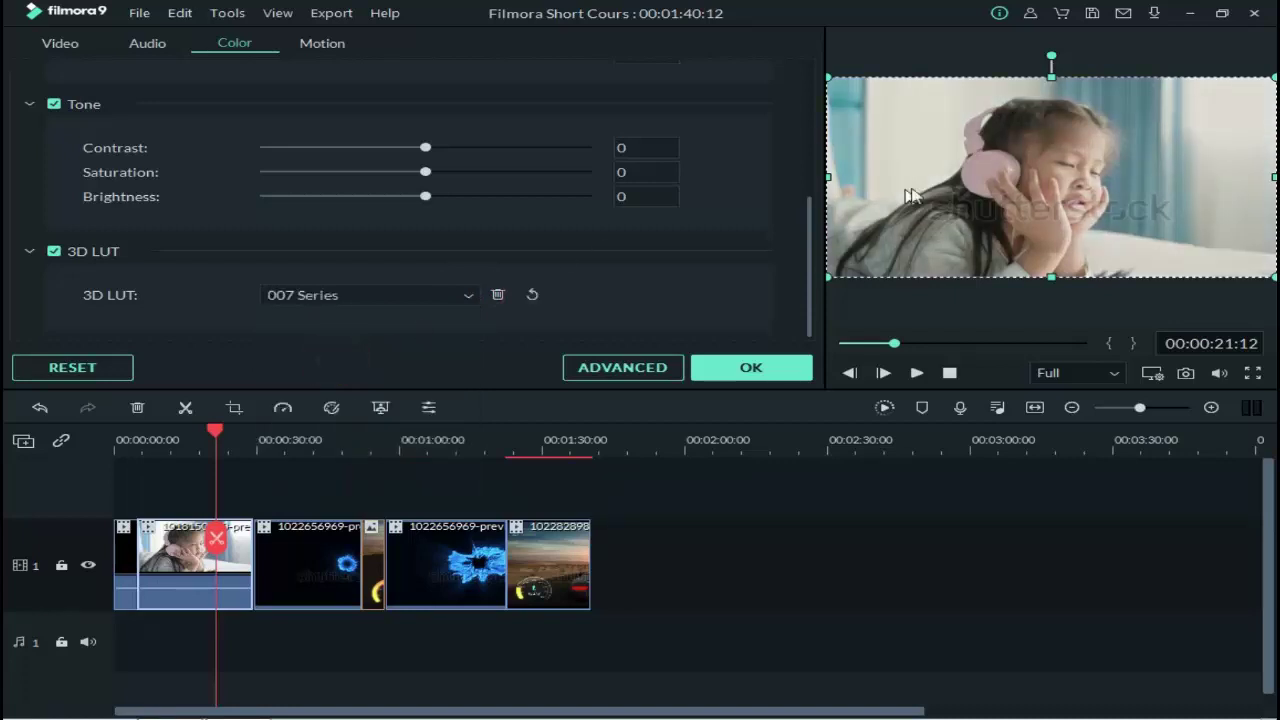
{"action": "left_click", "coordinate": [468, 296]}
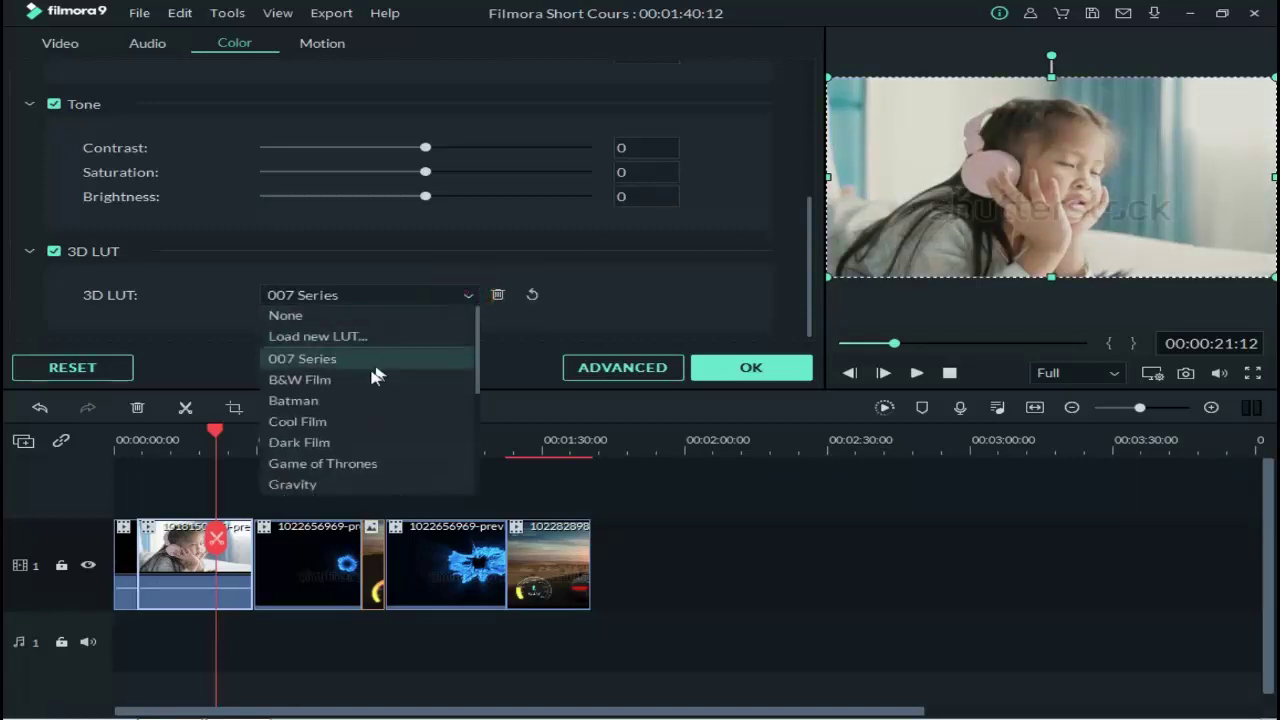
{"action": "left_click", "coordinate": [356, 380]}
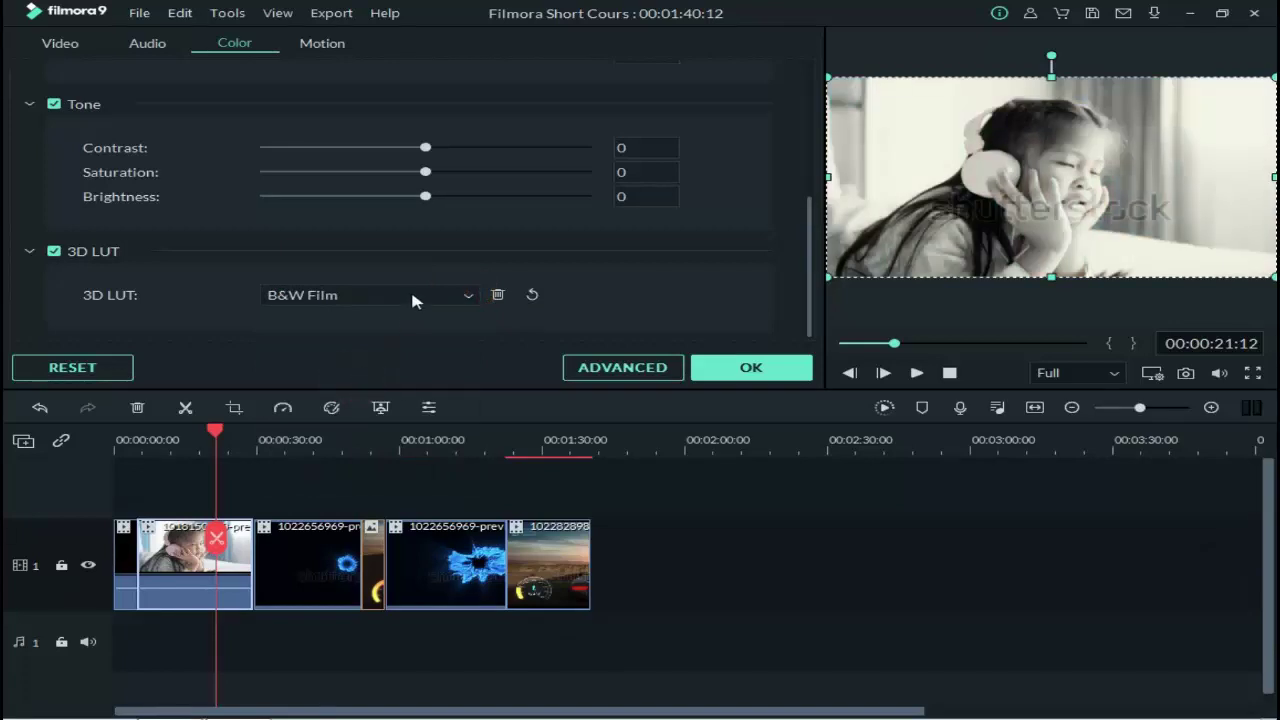
{"action": "left_click", "coordinate": [410, 294]}
{"action": "left_click", "coordinate": [350, 408]}
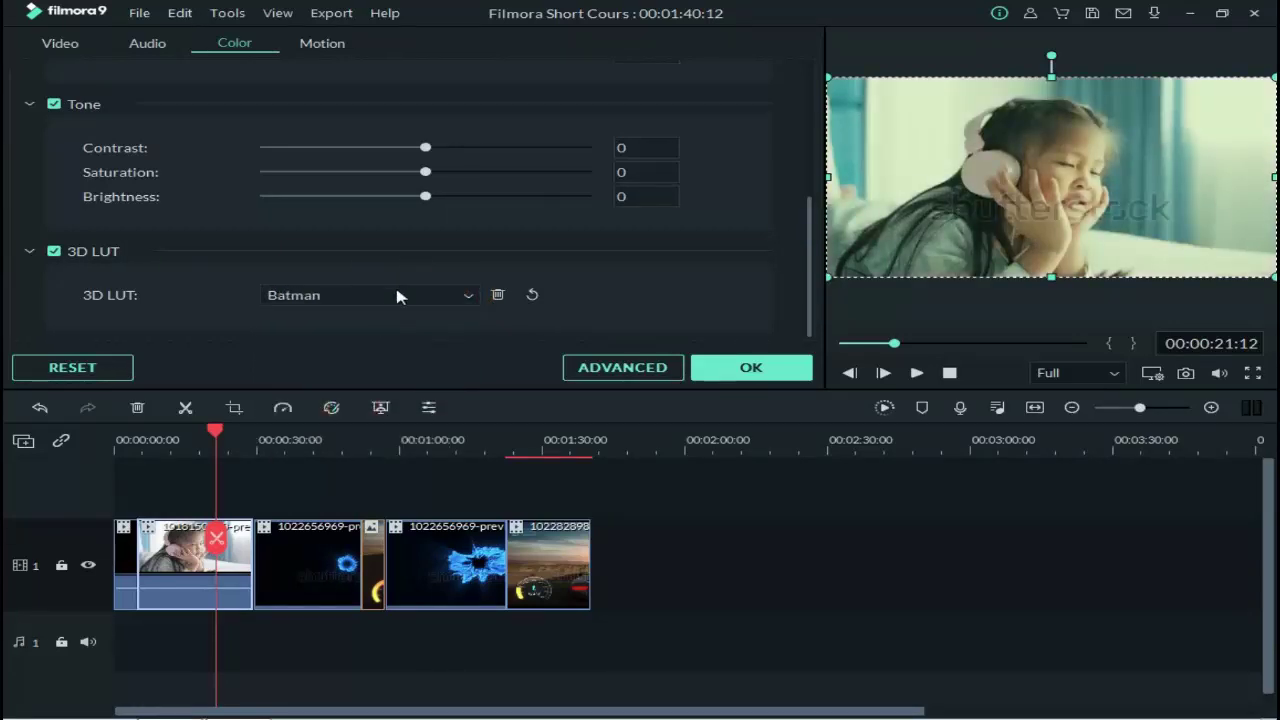
- Try the Star Wars 3D LUT on the girl clip, and set the LUT to Warm Film
{"action": "left_click", "coordinate": [400, 294]}
{"action": "scroll", "coordinate": [420, 370], "scroll_direction": "down", "scroll_amount": 2}
{"action": "scroll", "coordinate": [421, 375], "scroll_direction": "down", "scroll_amount": 2}
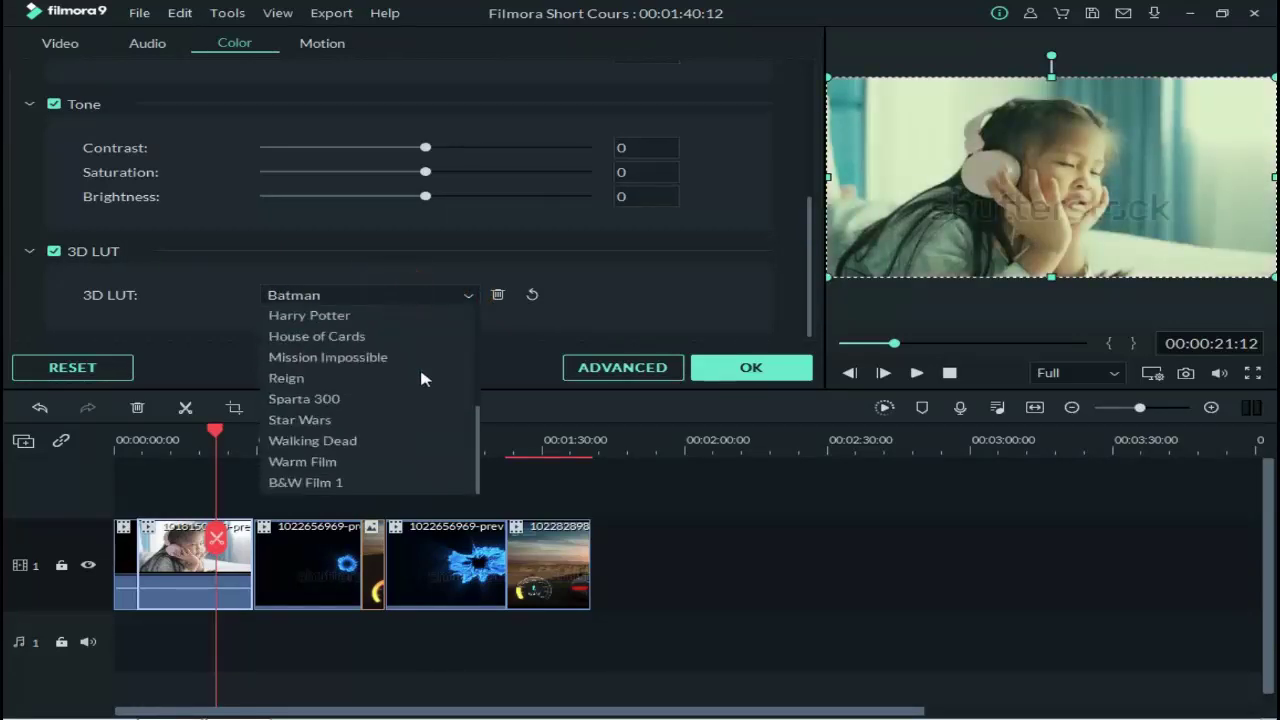
{"action": "left_click", "coordinate": [349, 420]}
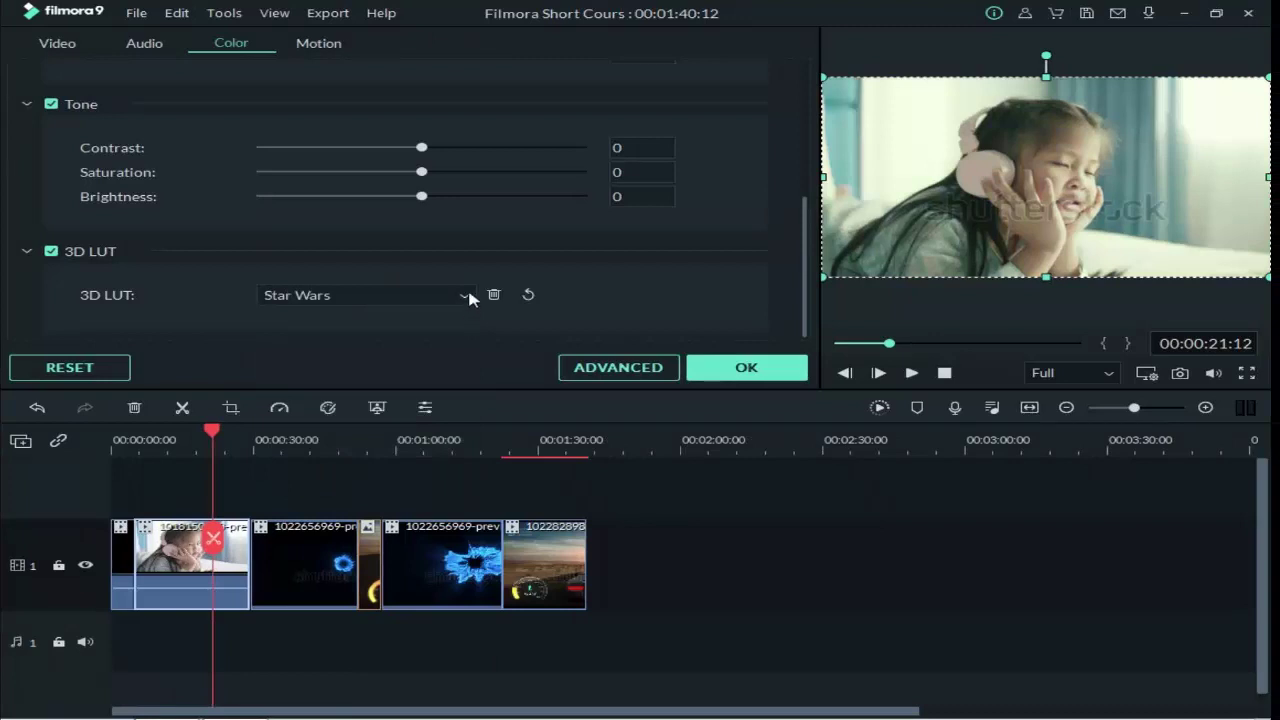
{"action": "left_click", "coordinate": [468, 296]}
{"action": "left_click", "coordinate": [347, 462]}
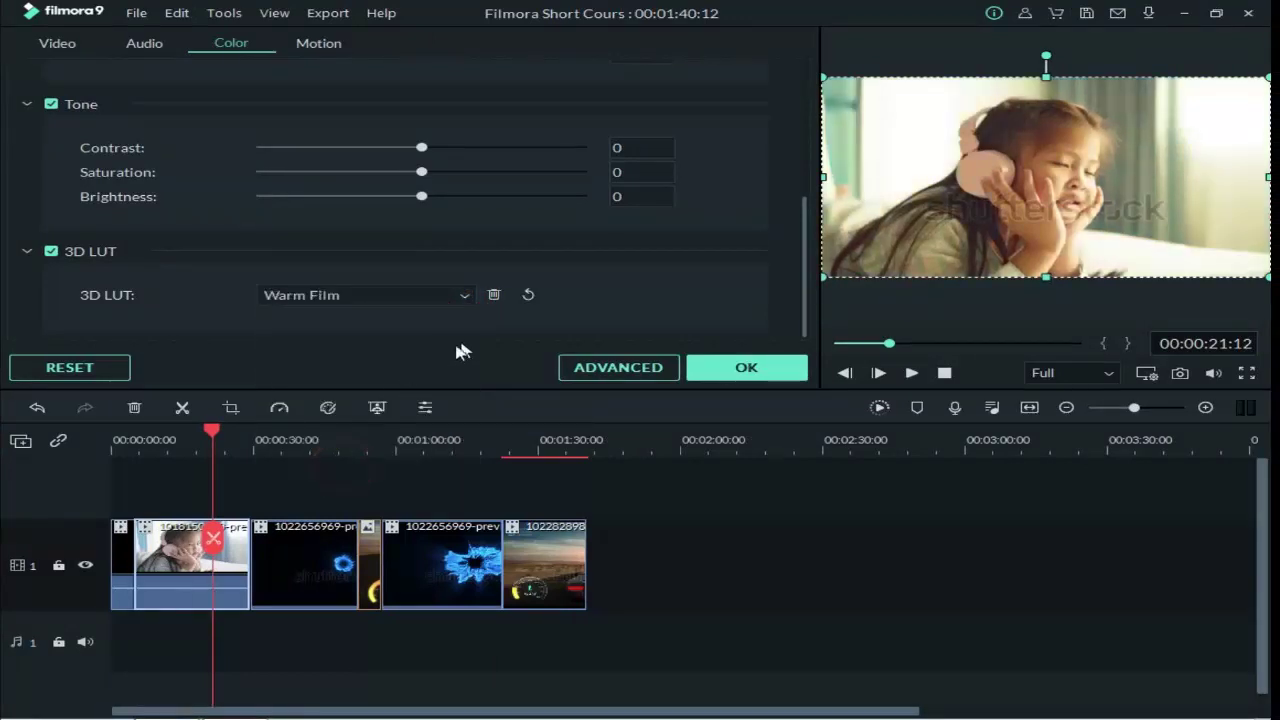
- Reset the 3D LUT of the clip of the girl with headphones to None
{"action": "left_click", "coordinate": [530, 297]}
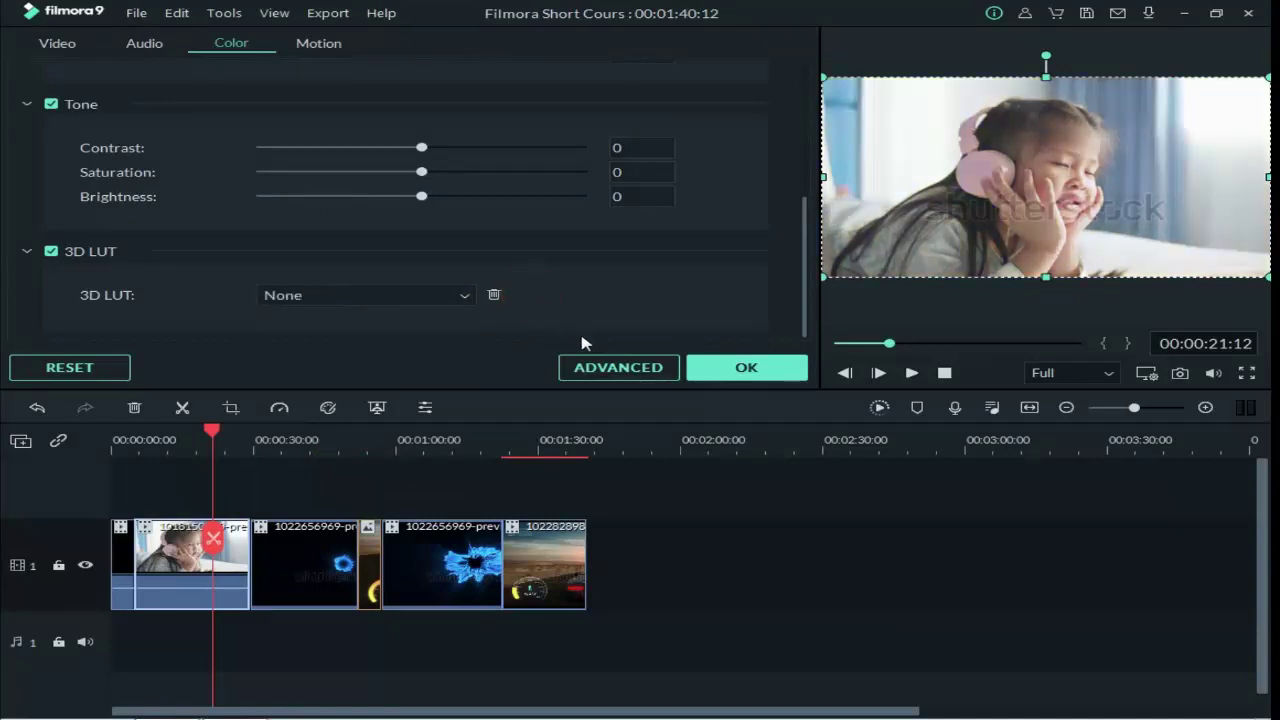
- Try the Bounce to zoom in 1 and Clockwise rotate motion presets on the girl clip, and return it to No Animation
{"action": "left_click", "coordinate": [316, 45]}
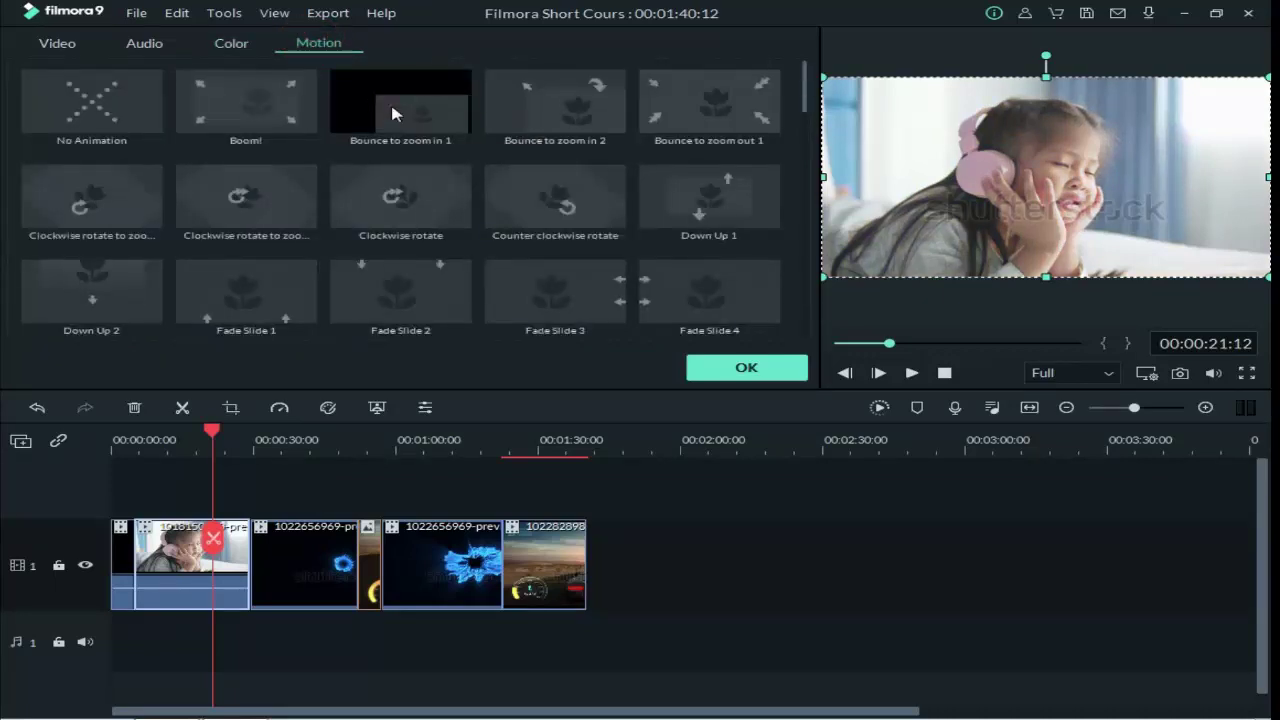
{"action": "double_click", "coordinate": [392, 113]}
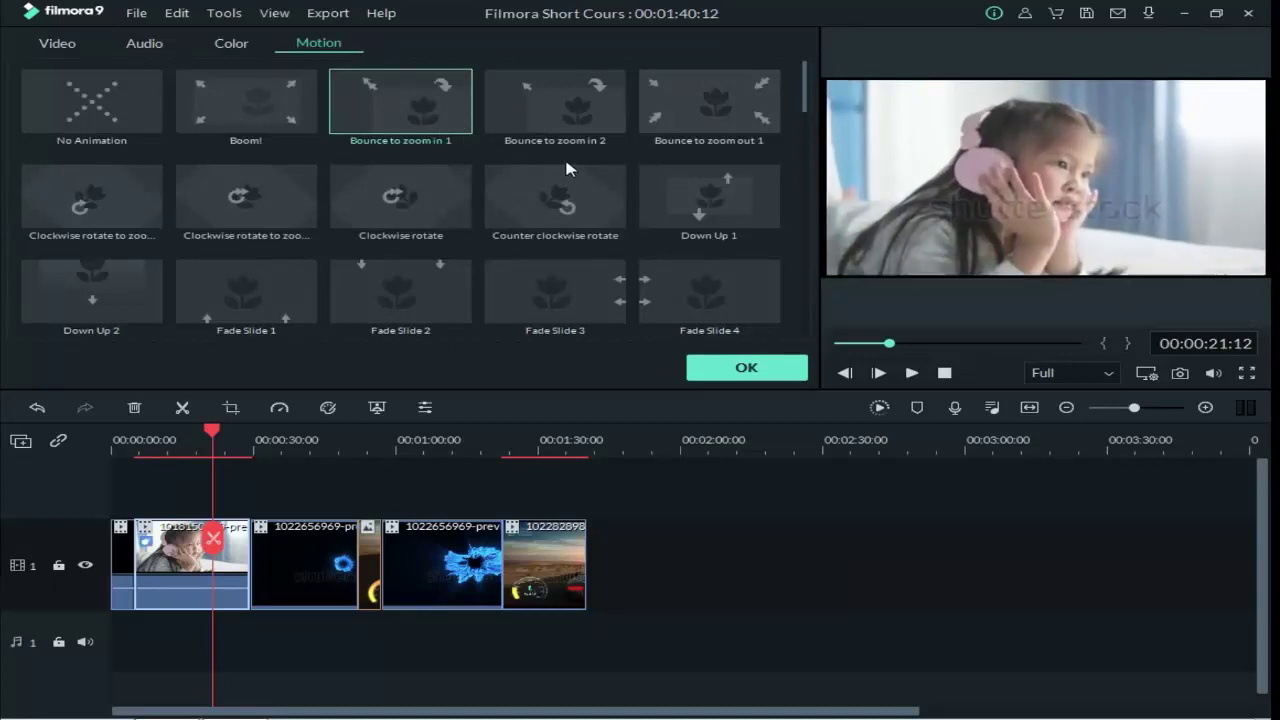
{"action": "double_click", "coordinate": [414, 207]}
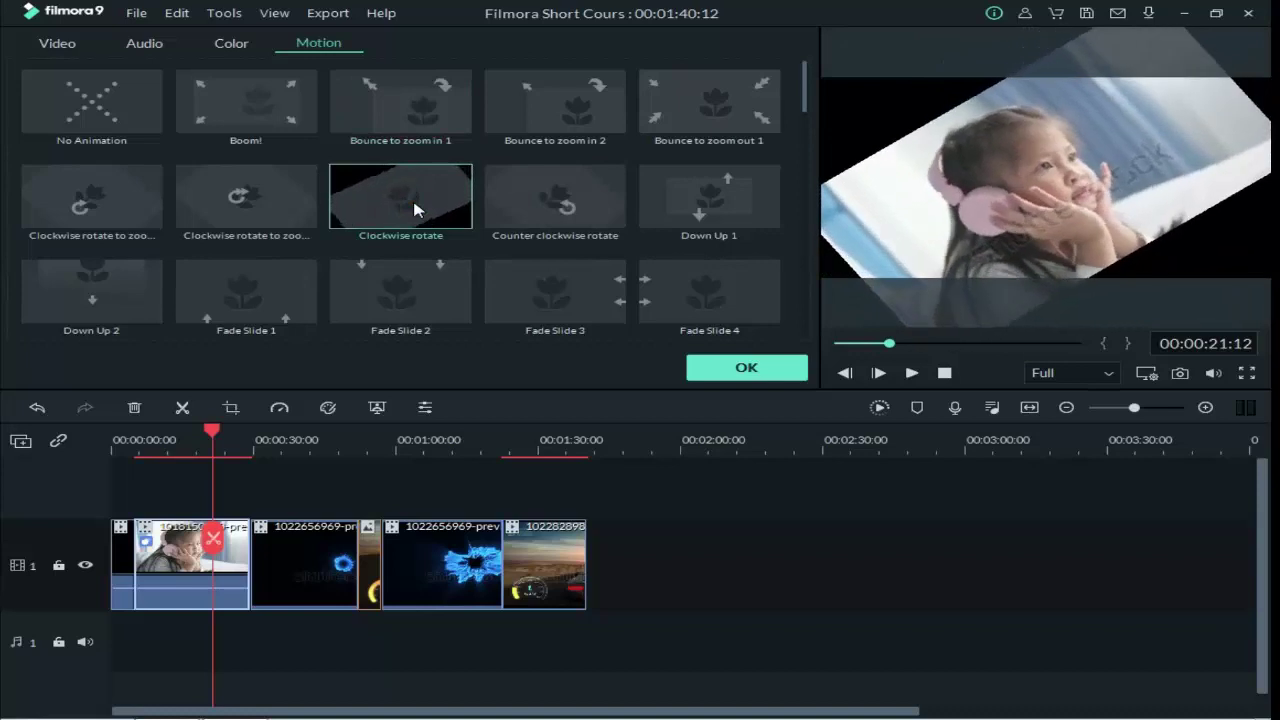
{"action": "double_click", "coordinate": [137, 118]}
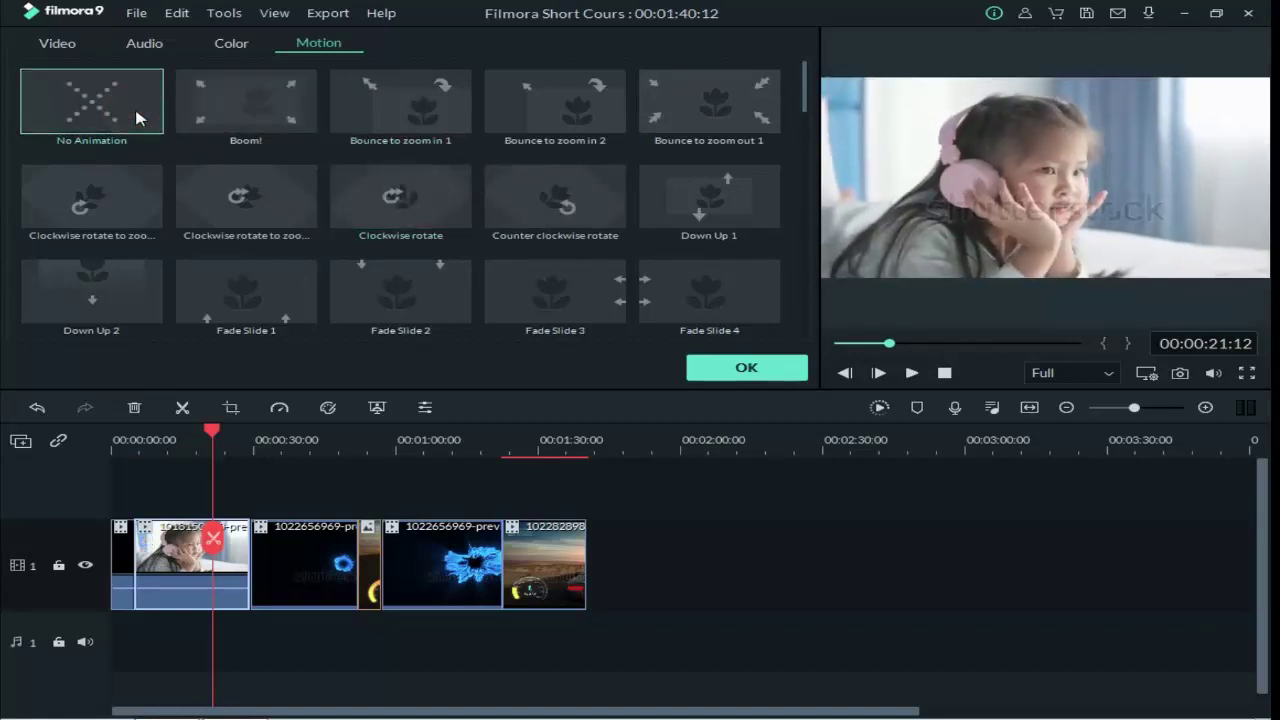
- Apply the Bounce to zoom out 1 motion preset to the girl clip and confirm the clip's settings
{"action": "double_click", "coordinate": [689, 135]}
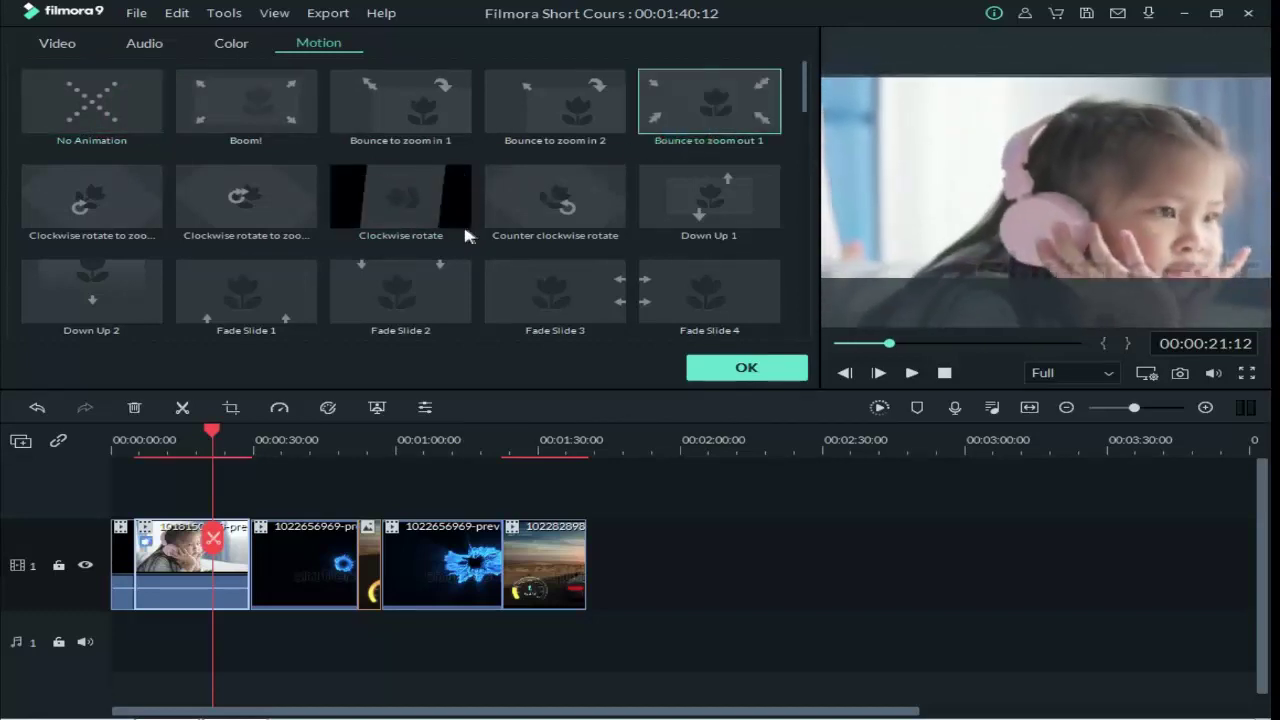
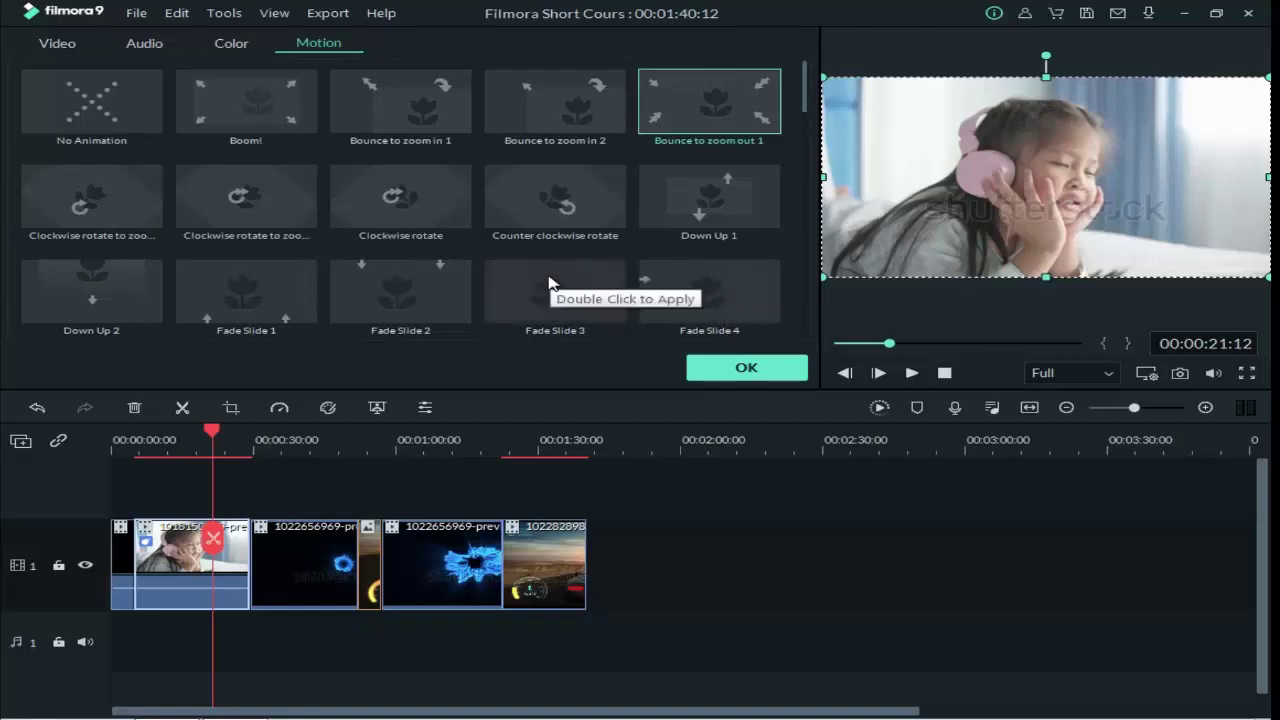
{"action": "left_click", "coordinate": [410, 305]}
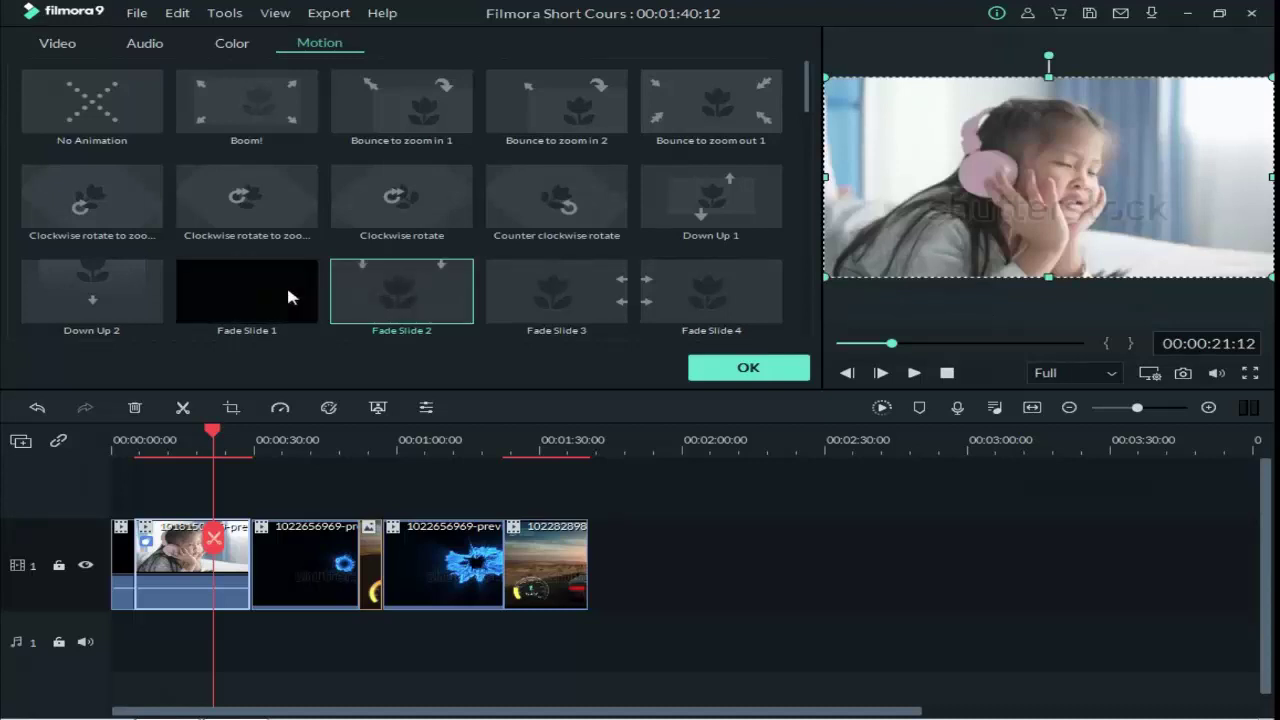
{"action": "scroll", "coordinate": [648, 198], "scroll_direction": "down", "scroll_amount": 5}
{"action": "scroll", "coordinate": [648, 198], "scroll_direction": "up", "scroll_amount": 10}
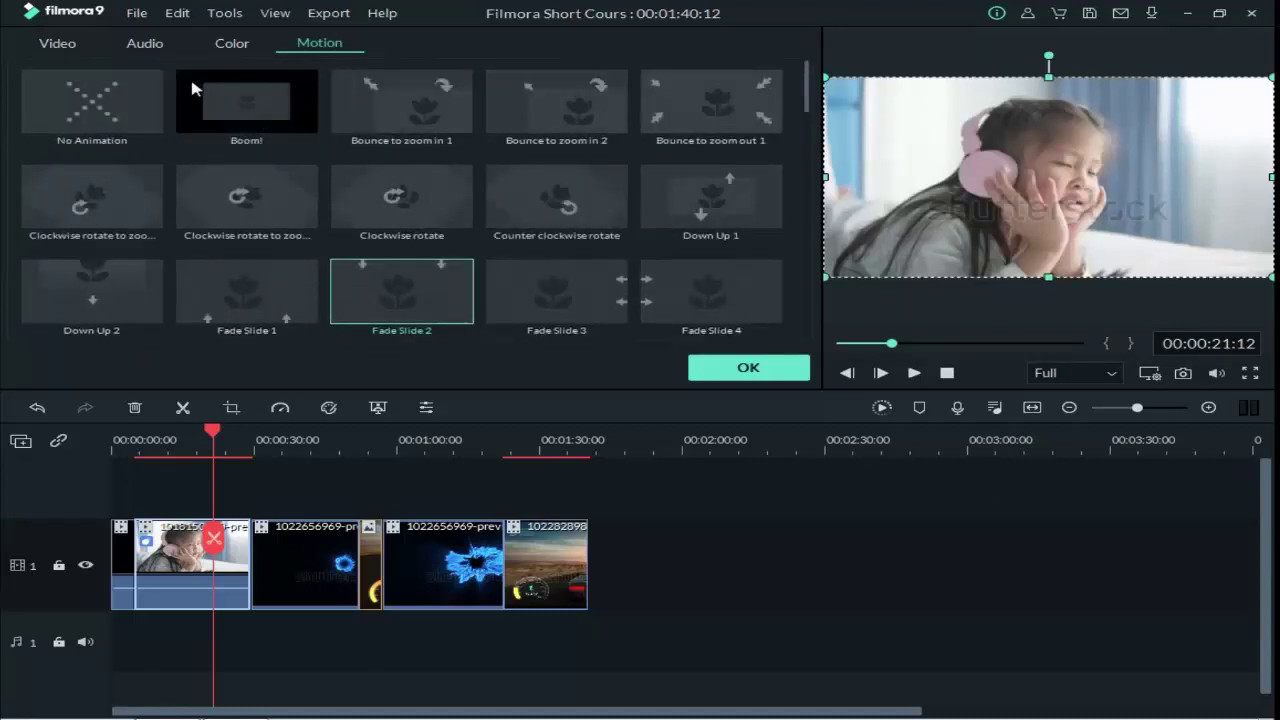
{"action": "left_click", "coordinate": [55, 45]}
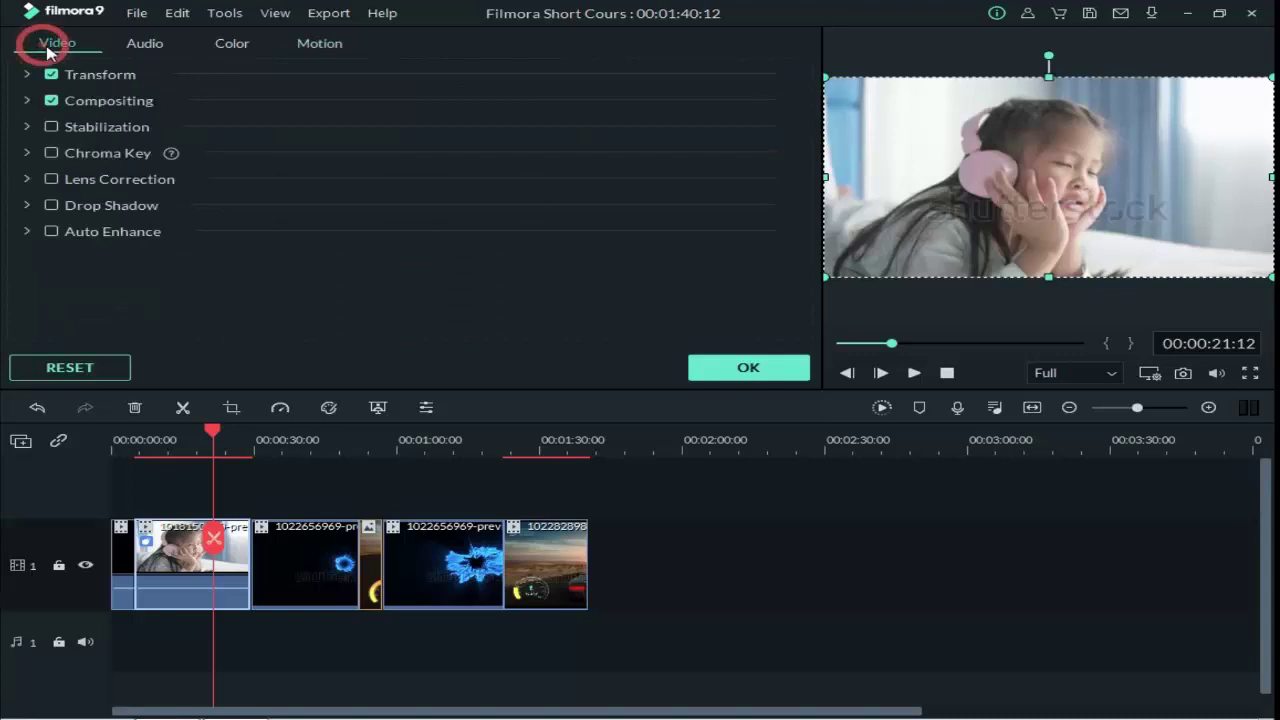
{"action": "left_click", "coordinate": [716, 365]}
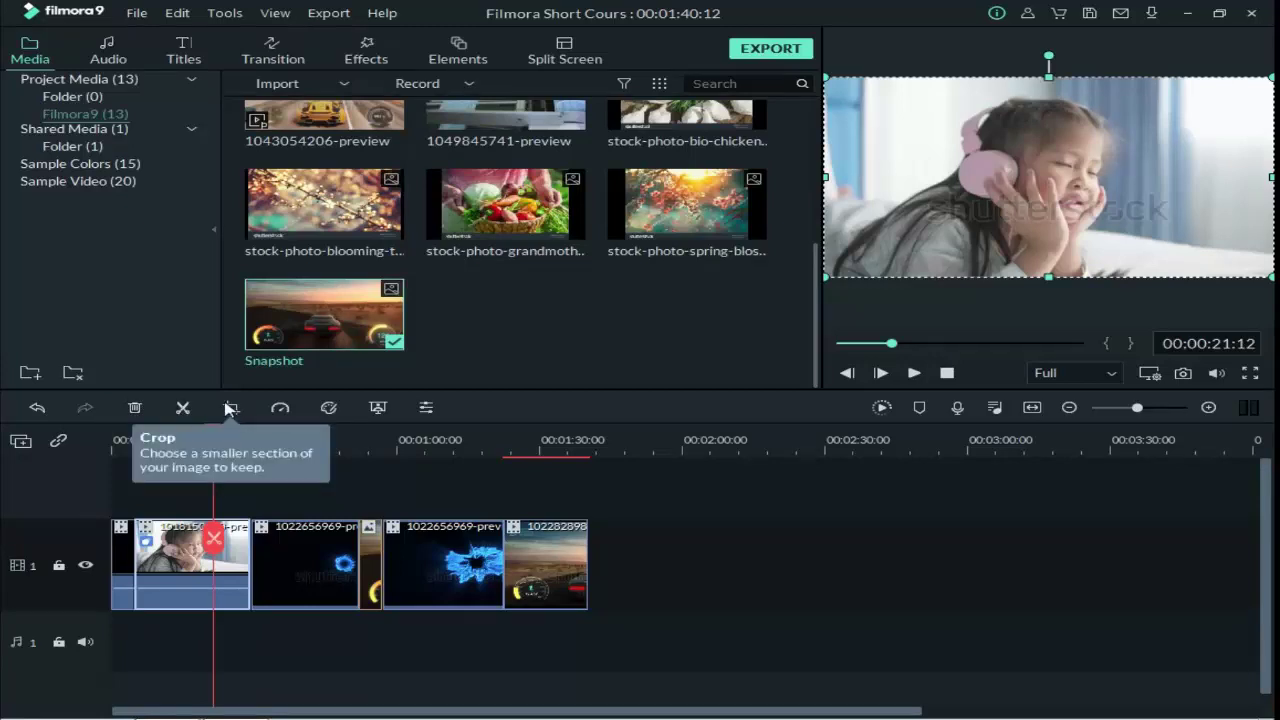
- Crop the girl clip in its original ratio to about 337 x 190 around the girl's head
{"action": "left_click", "coordinate": [230, 408]}
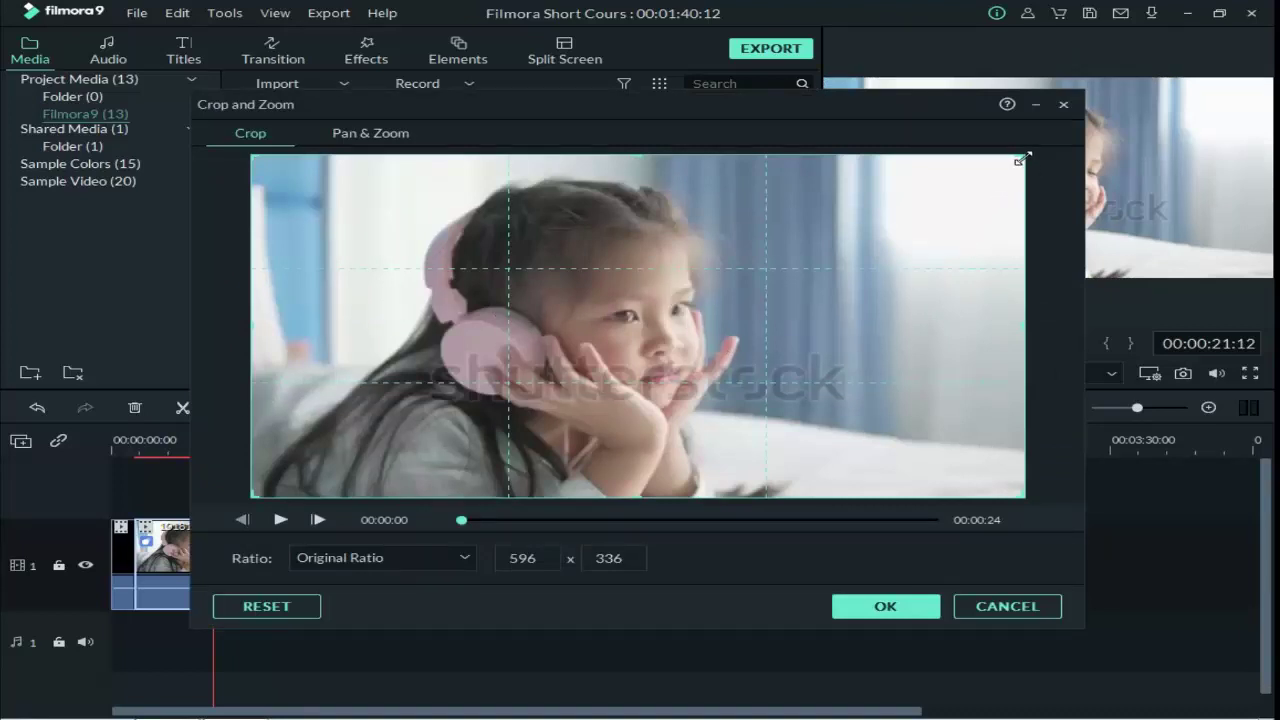
{"action": "left_click_drag", "start_coordinate": [1021, 159], "coordinate": [848, 196]}
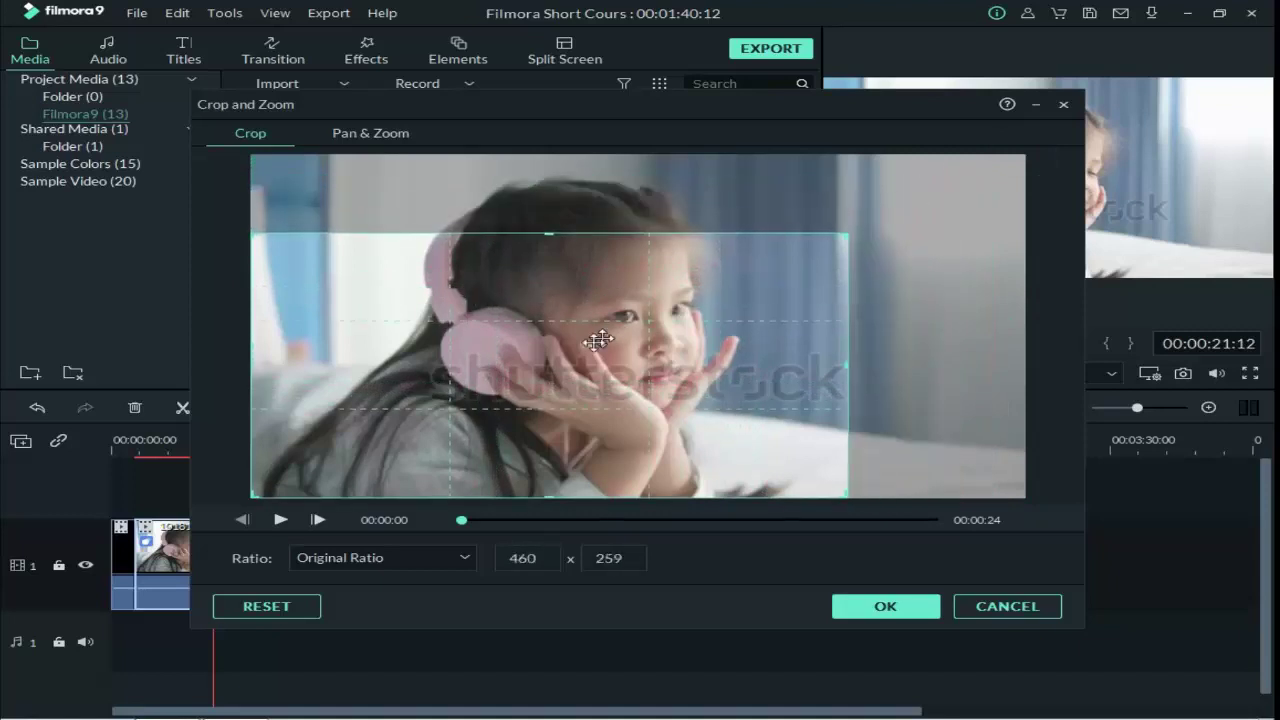
{"action": "left_click_drag", "start_coordinate": [598, 341], "coordinate": [642, 308]}
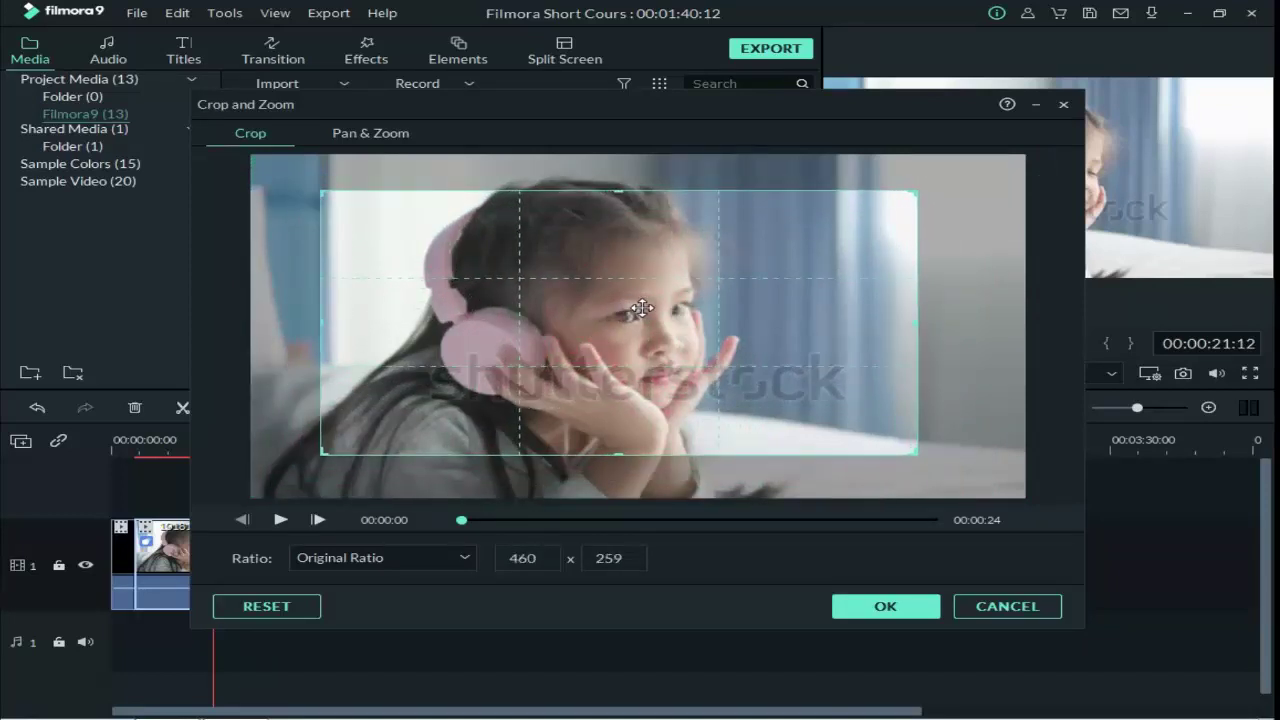
{"action": "left_click_drag", "start_coordinate": [332, 321], "coordinate": [451, 319]}
{"action": "left_click_drag", "start_coordinate": [708, 298], "coordinate": [598, 304]}
{"action": "left_click_drag", "start_coordinate": [806, 203], "coordinate": [774, 214]}
- Switch the crop to the Custom ratio, reshape the frame to about 329 x 201 around the girl's face, apply it and preview the clip
{"action": "left_click", "coordinate": [437, 560]}
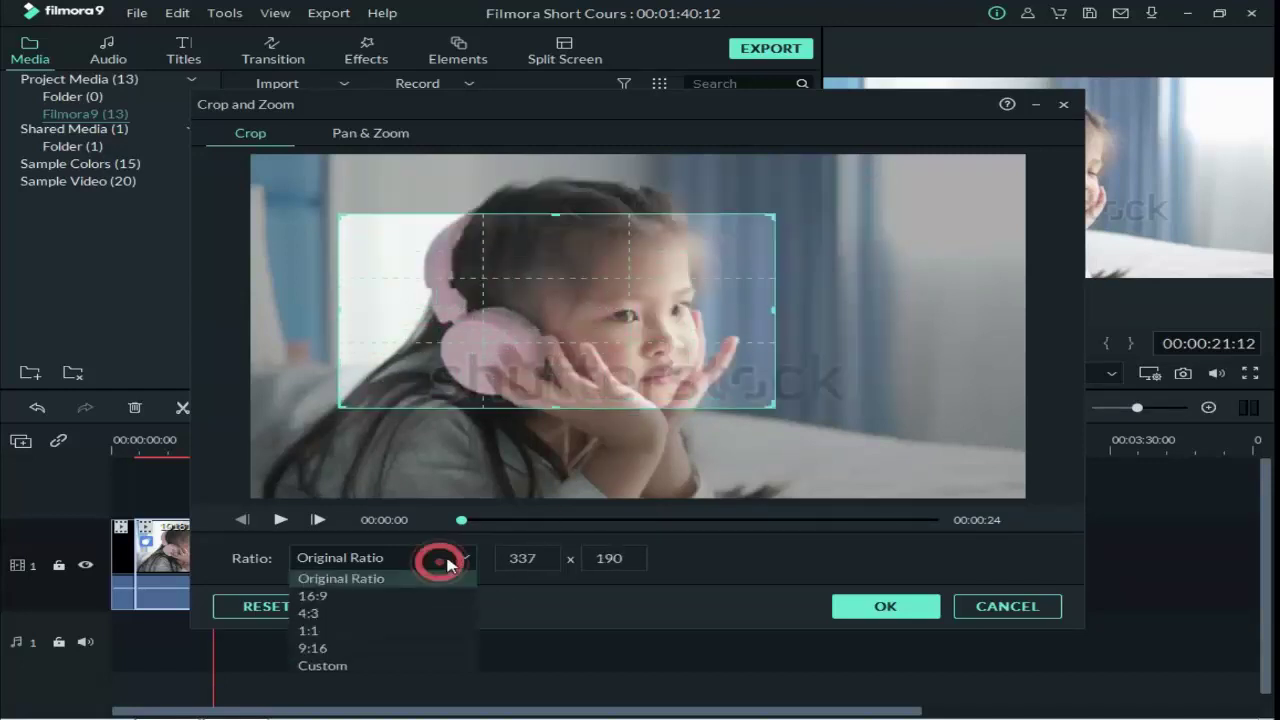
{"action": "left_click", "coordinate": [358, 666]}
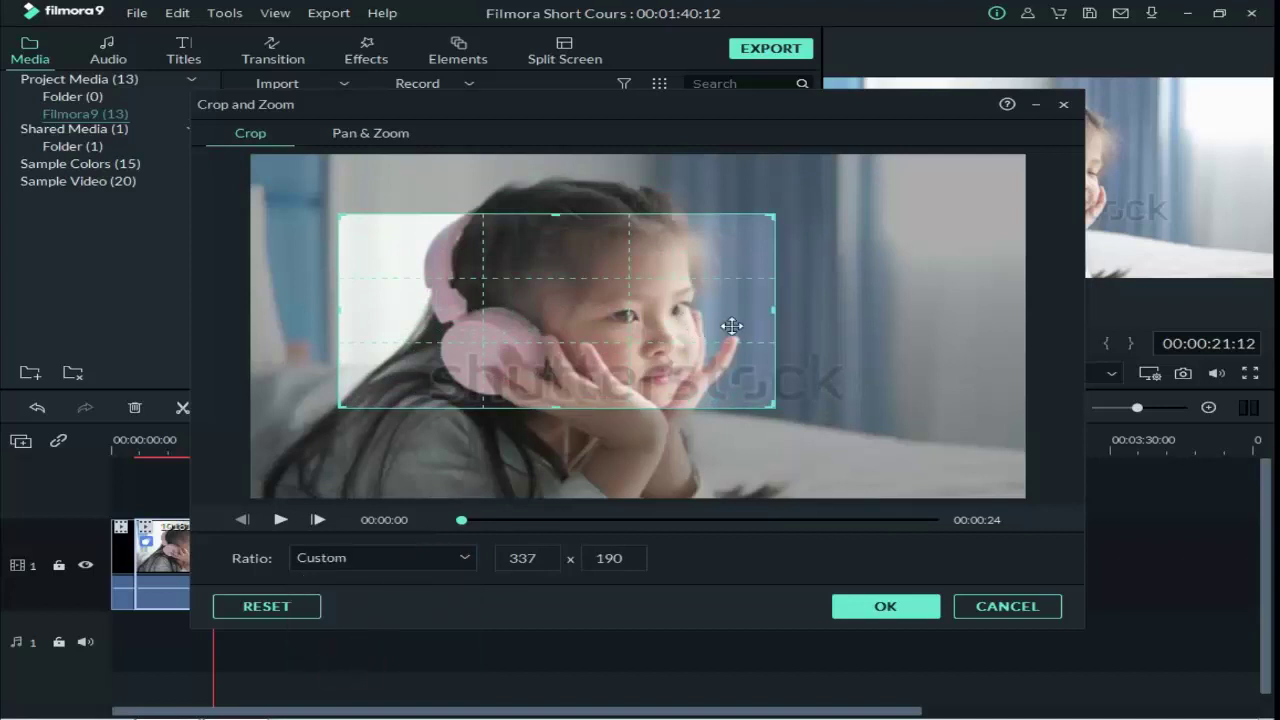
{"action": "mouse_move", "coordinate": [773, 310]}
{"action": "left_mouse_down"}
{"action": "mouse_move", "coordinate": [528, 320]}
{"action": "mouse_move", "coordinate": [851, 320]}
{"action": "mouse_move", "coordinate": [600, 329]}
{"action": "mouse_move", "coordinate": [771, 328]}
{"action": "left_mouse_up"}
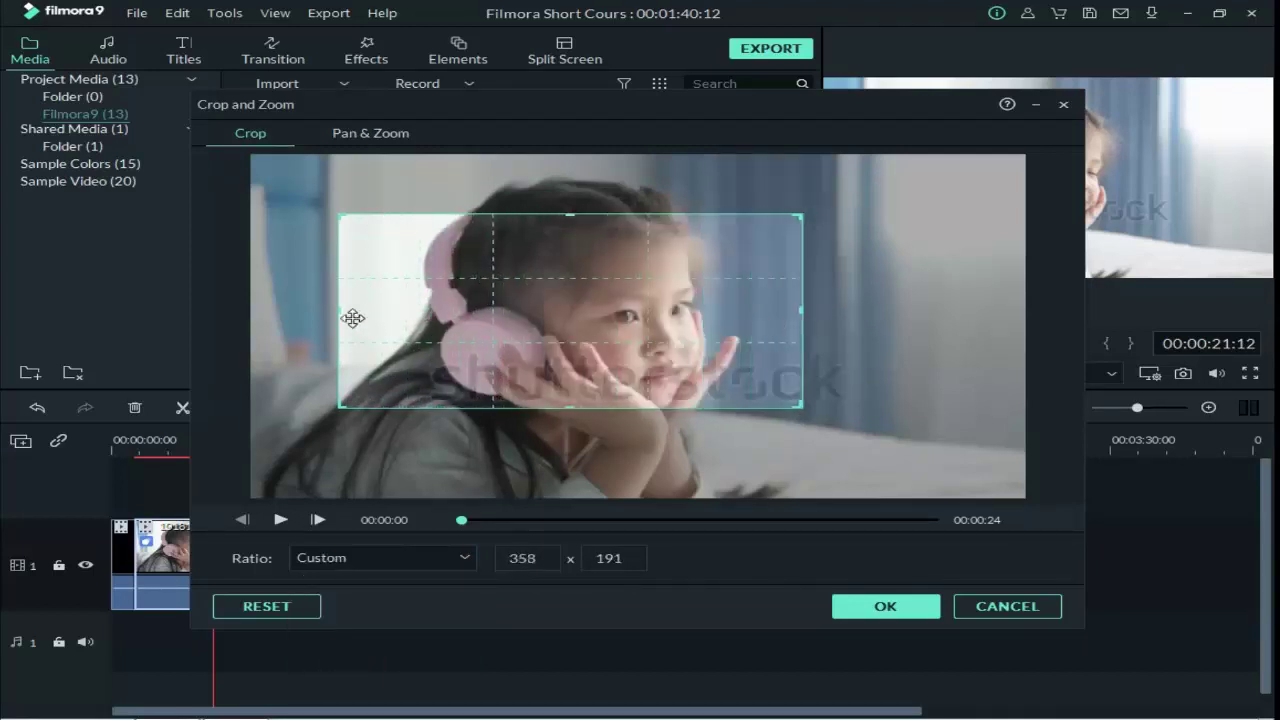
{"action": "left_click_drag", "start_coordinate": [337, 316], "coordinate": [376, 320]}
{"action": "mouse_move", "coordinate": [590, 218]}
{"action": "left_mouse_down"}
{"action": "mouse_move", "coordinate": [591, 200]}
{"action": "mouse_move", "coordinate": [590, 222]}
{"action": "left_mouse_up"}
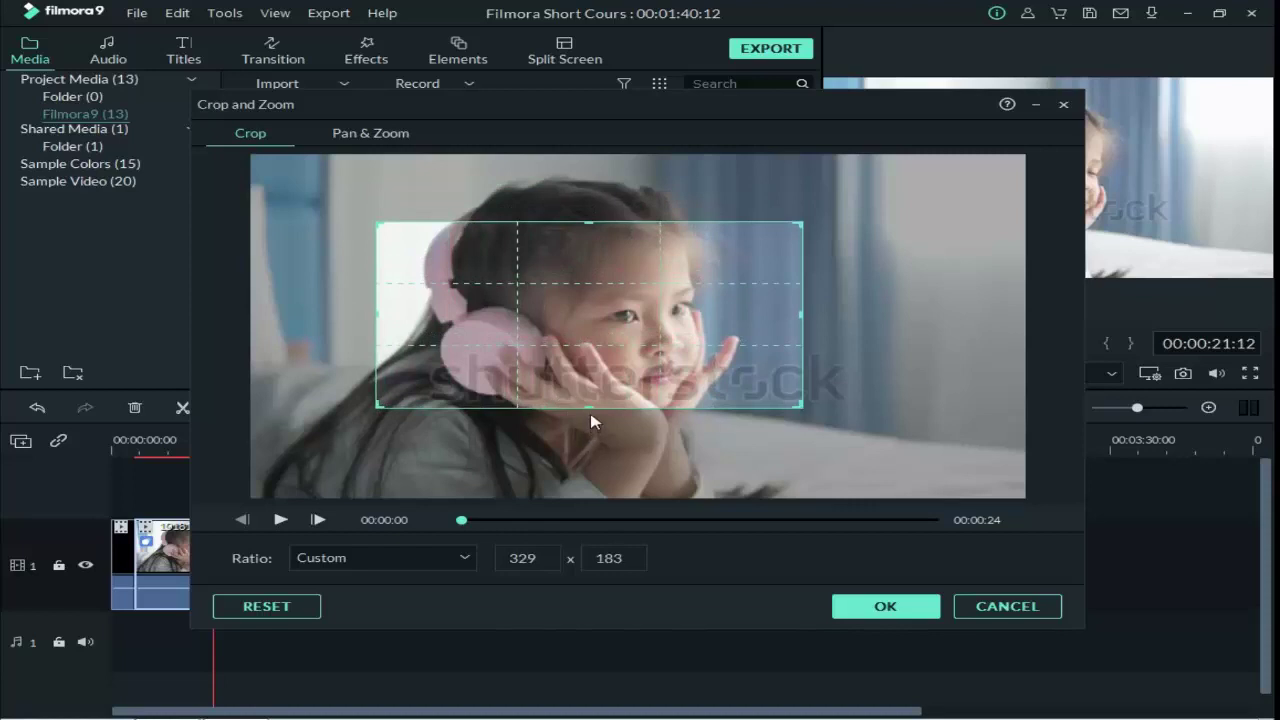
{"action": "mouse_move", "coordinate": [590, 407]}
{"action": "left_mouse_down"}
{"action": "mouse_move", "coordinate": [583, 437]}
{"action": "mouse_move", "coordinate": [586, 426]}
{"action": "left_mouse_up"}
{"action": "left_click_drag", "start_coordinate": [588, 331], "coordinate": [582, 298]}
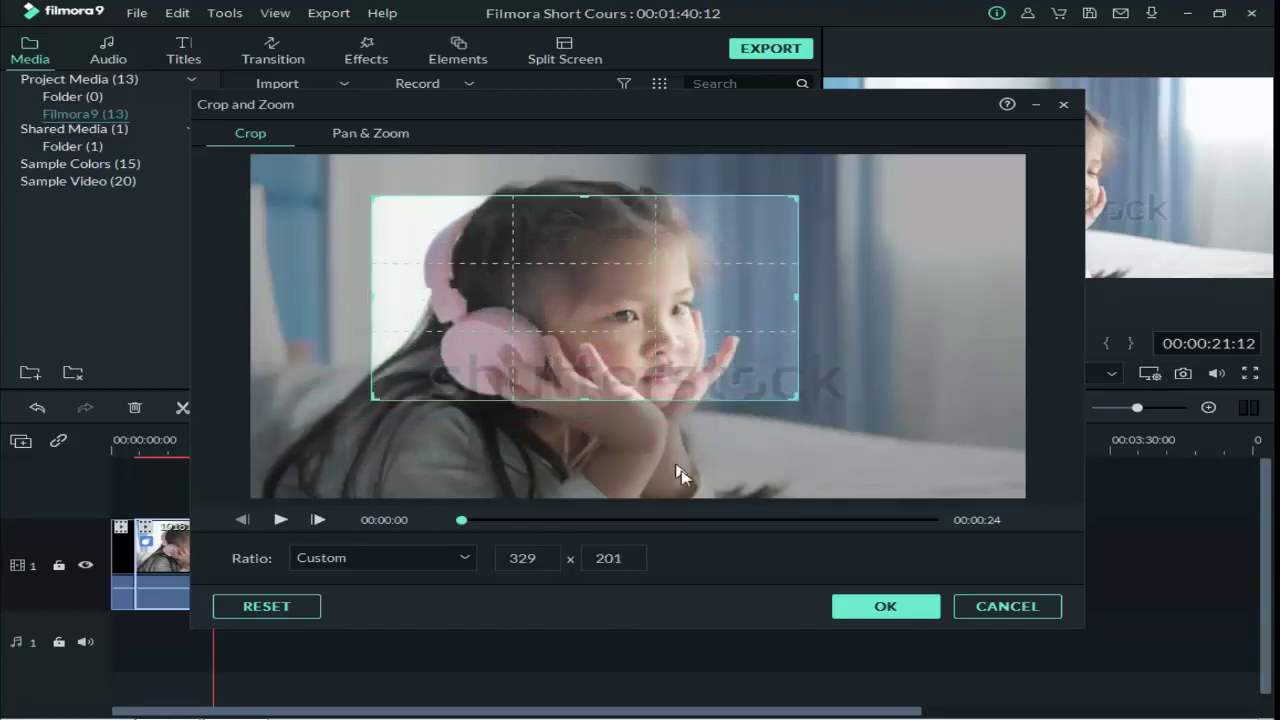
{"action": "left_click", "coordinate": [925, 607]}
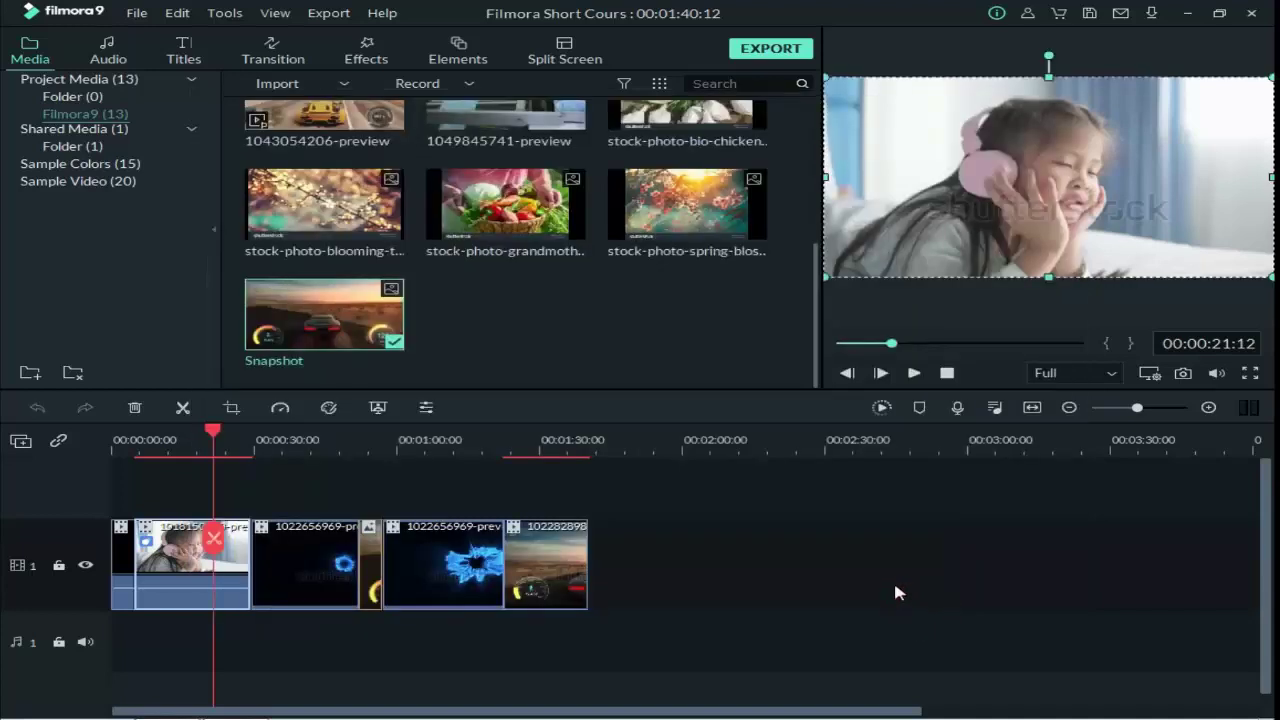
{"action": "left_click", "coordinate": [914, 374]}
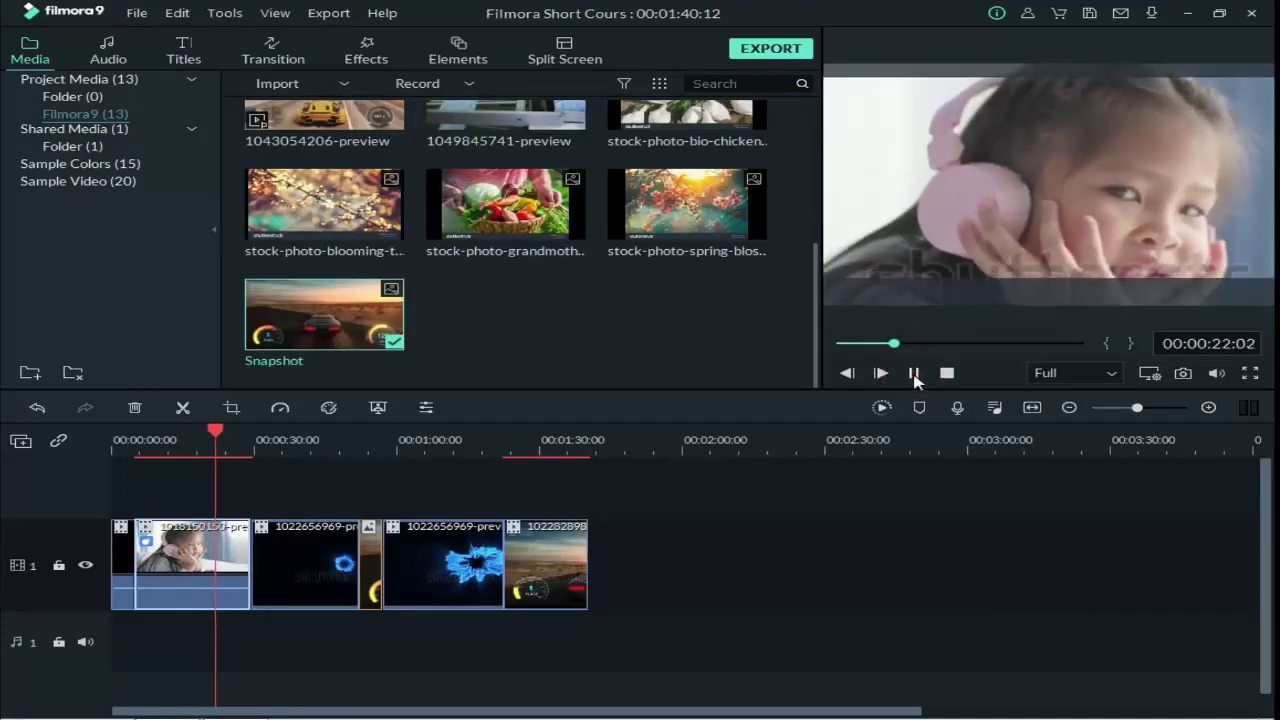
{"action": "left_click", "coordinate": [906, 375]}
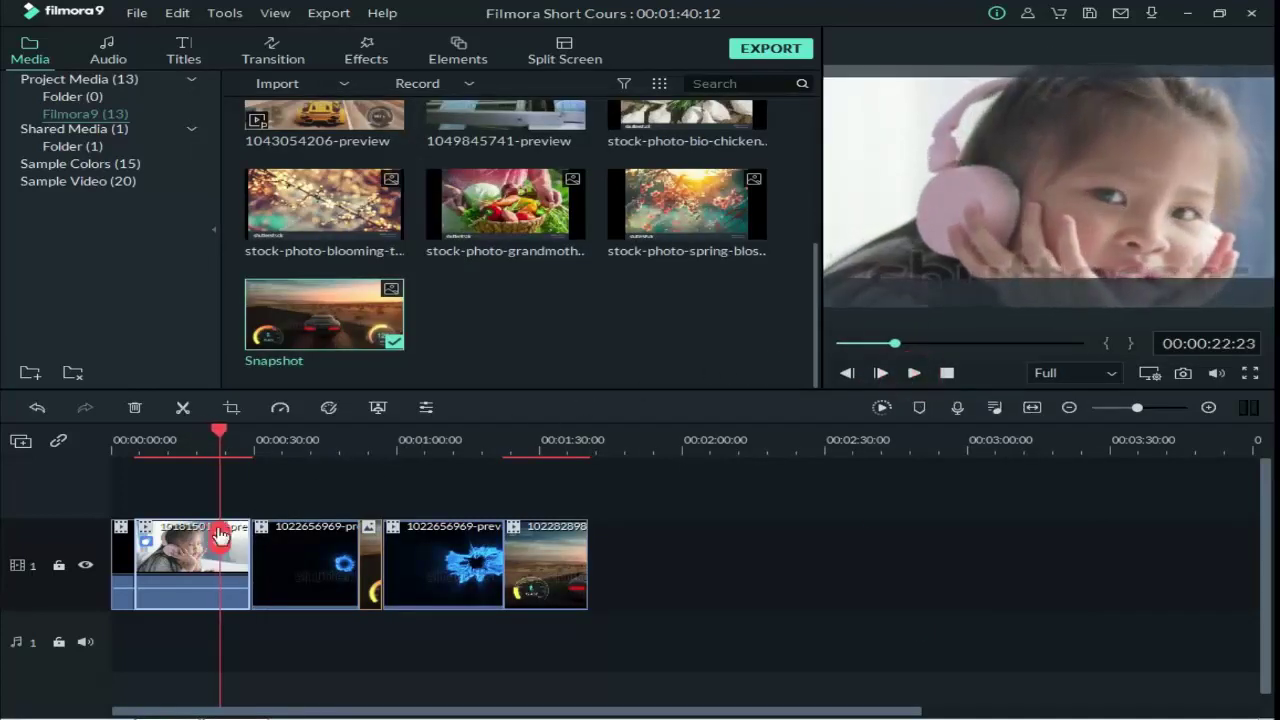
- Restore the girl clip's crop to Original Ratio at the full 596 x 336 frame and preview it
{"action": "left_click", "coordinate": [231, 409]}
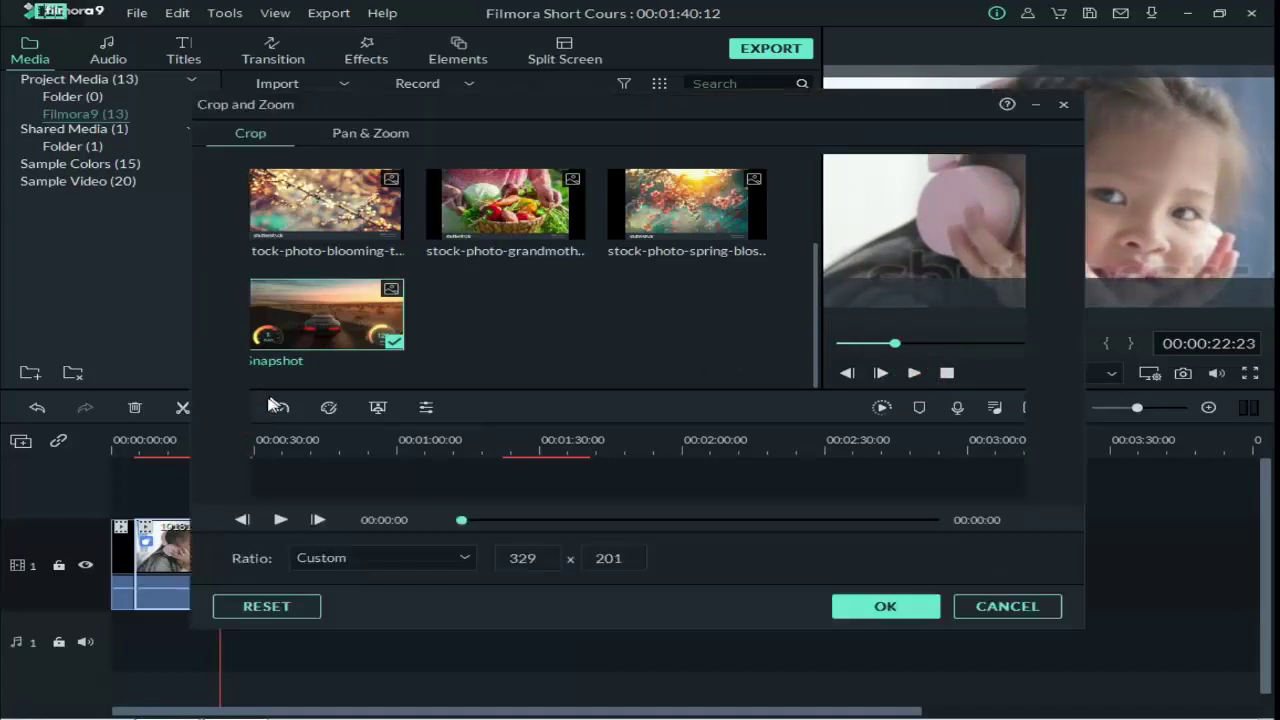
{"action": "left_click", "coordinate": [335, 557]}
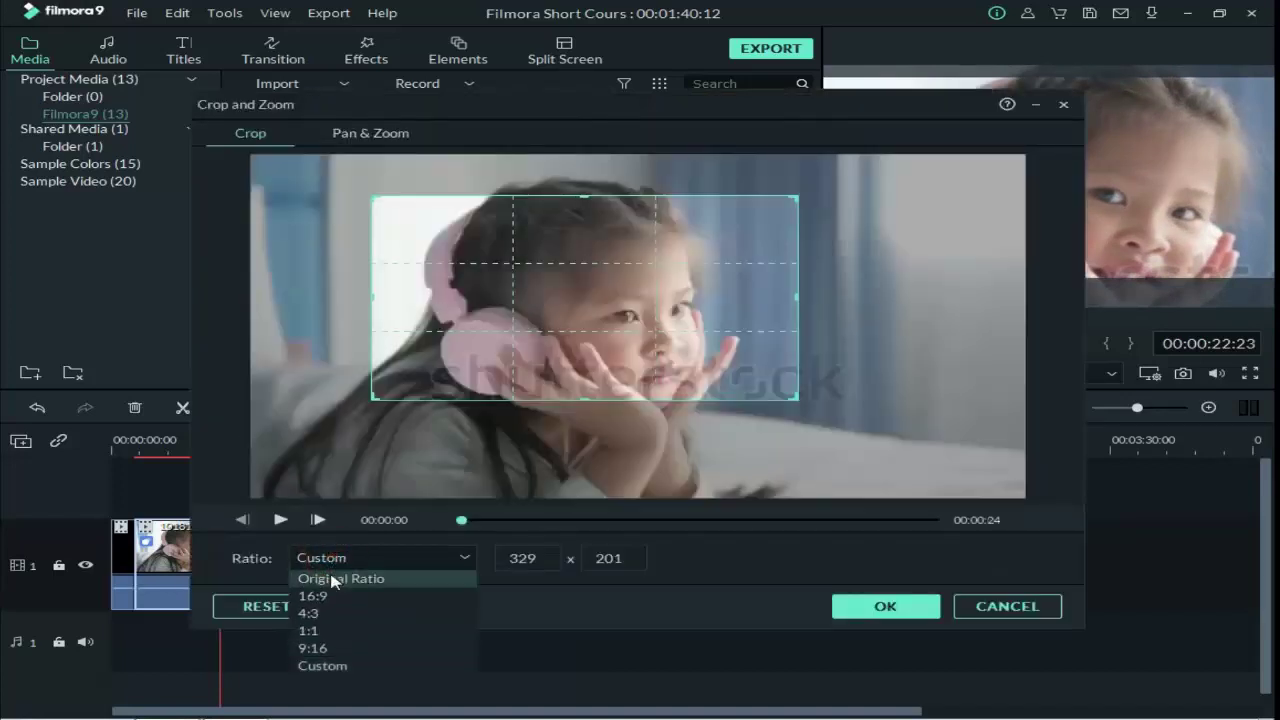
{"action": "left_click", "coordinate": [331, 577]}
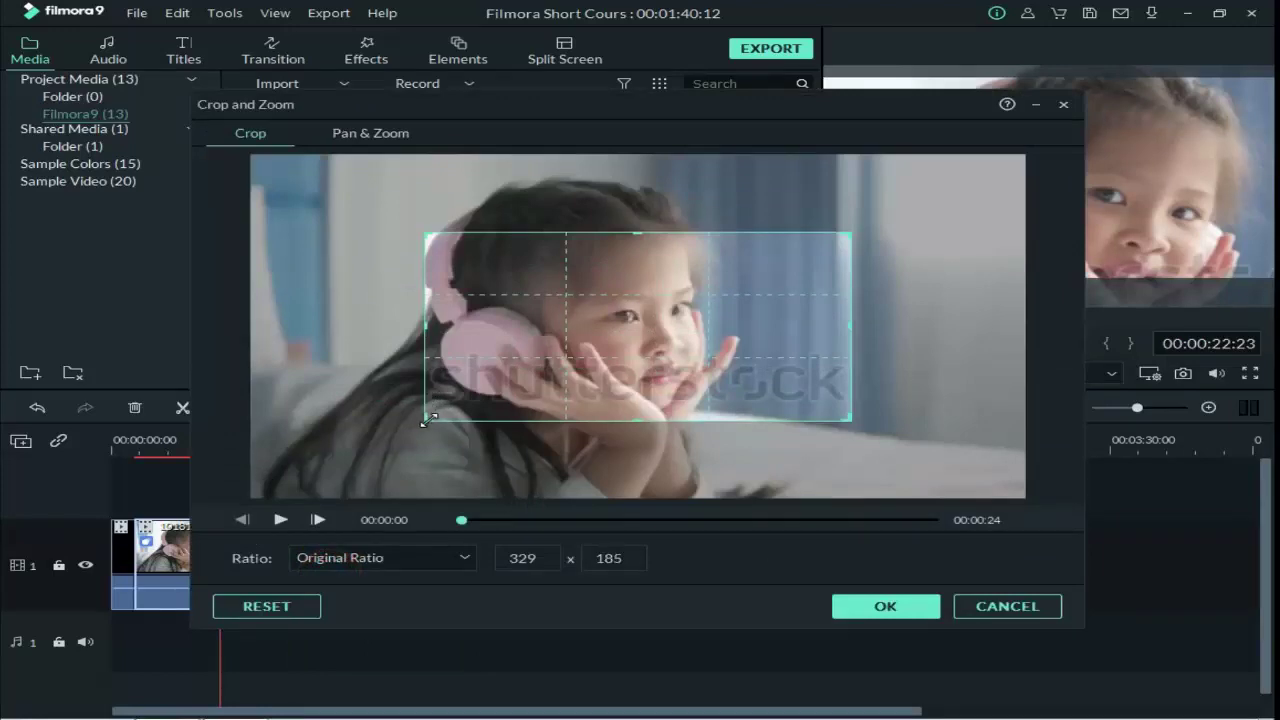
{"action": "left_click_drag", "start_coordinate": [428, 418], "coordinate": [248, 470]}
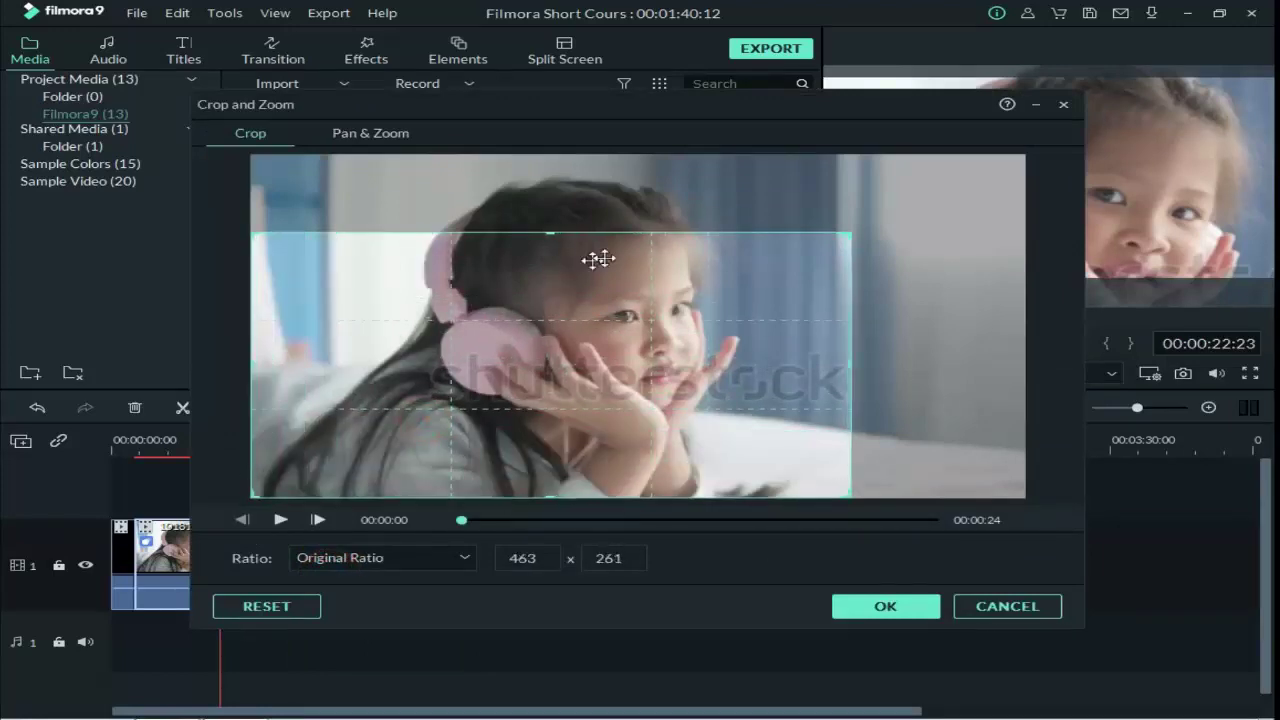
{"action": "left_click_drag", "start_coordinate": [850, 234], "coordinate": [925, 211]}
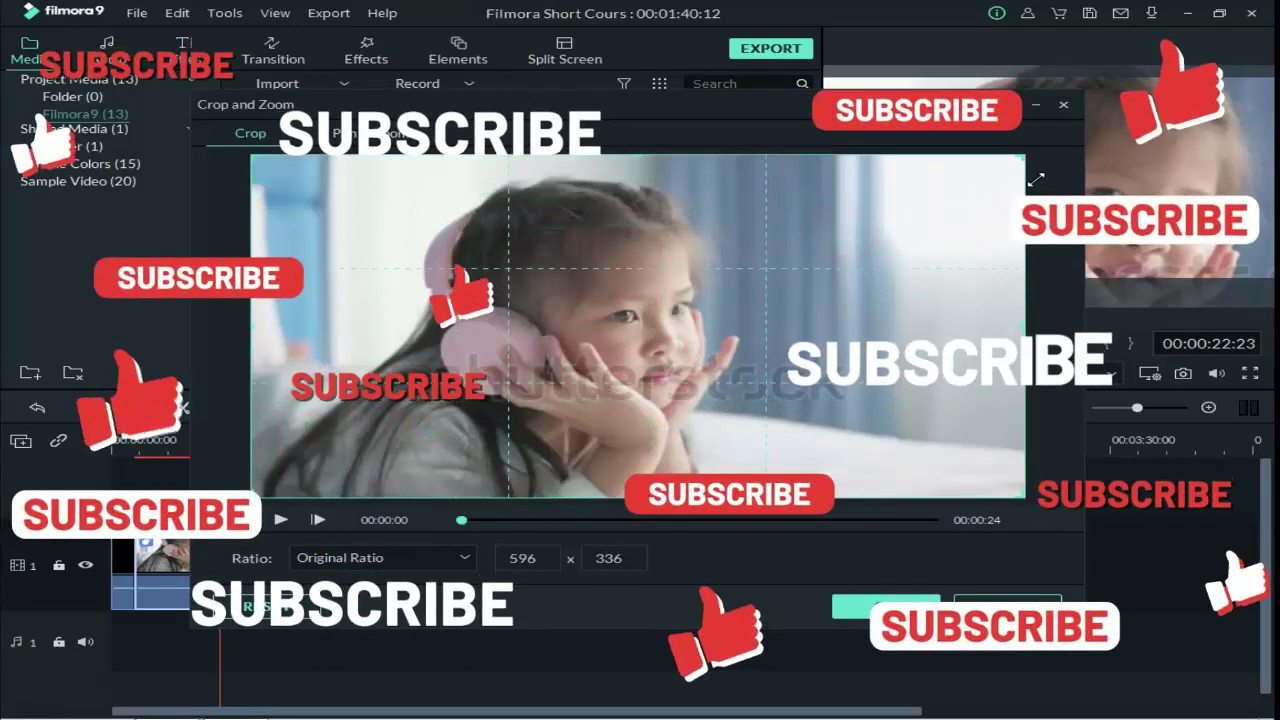
{"action": "left_click", "coordinate": [885, 605]}
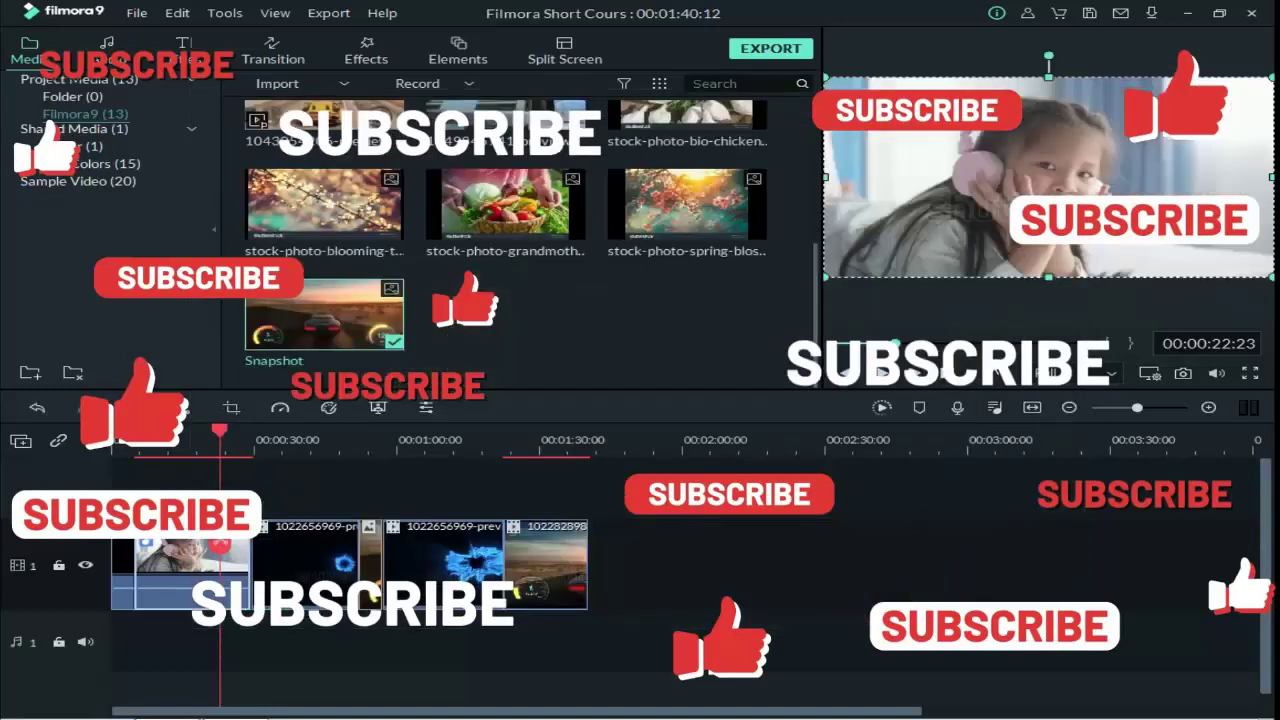
{"action": "left_click", "coordinate": [853, 378]}
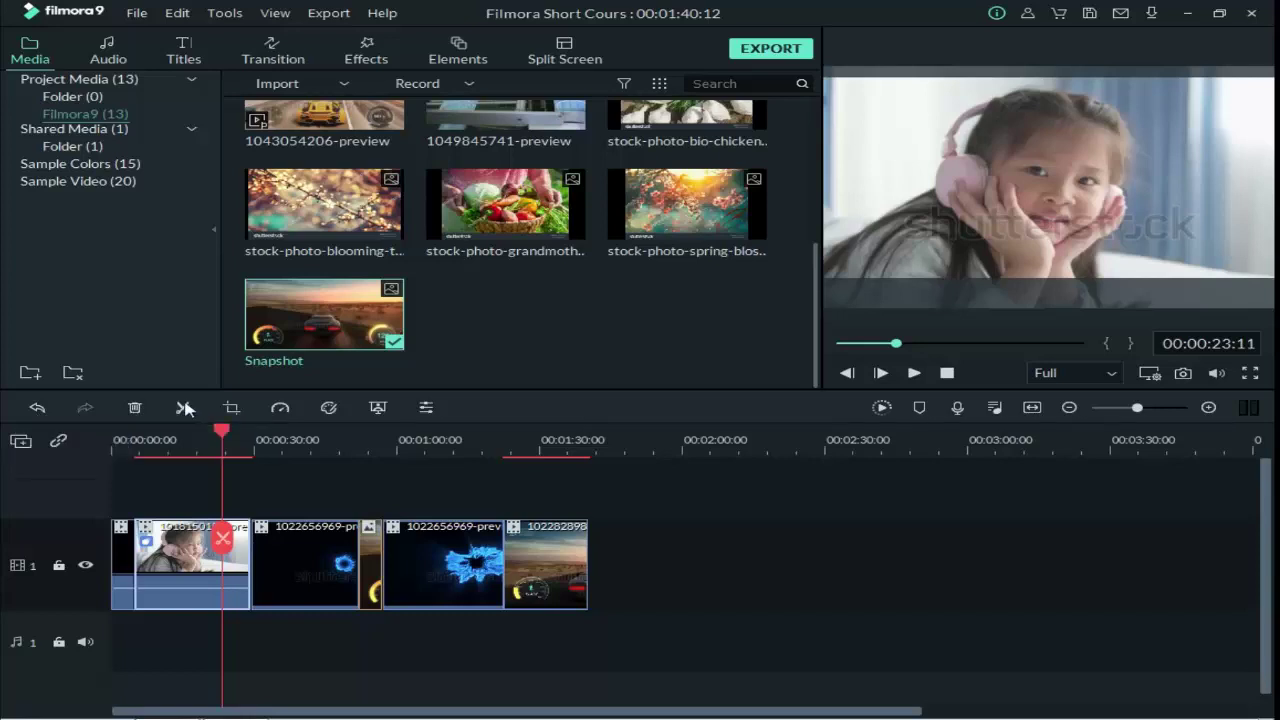
- Look through the Advanced Color Correction presets for the girl clip and close the dialog without choosing one
{"action": "left_click", "coordinate": [329, 409]}
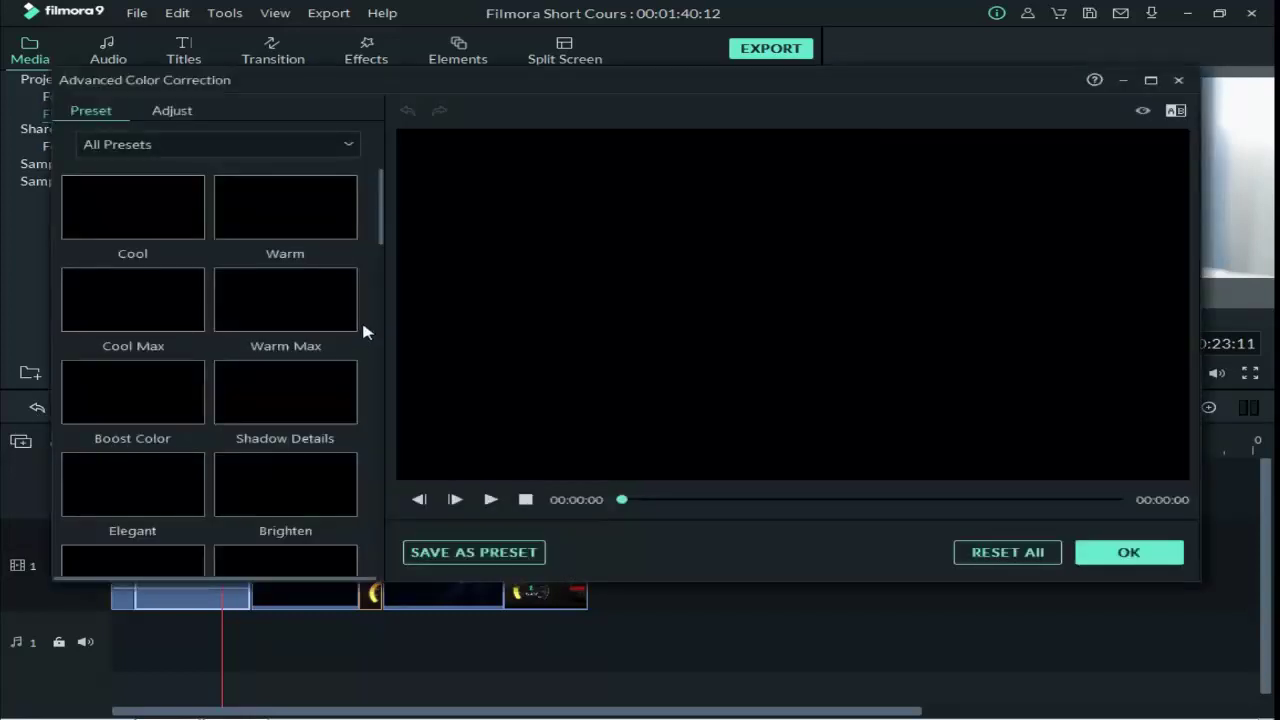
{"action": "left_click_drag", "start_coordinate": [381, 225], "coordinate": [372, 307]}
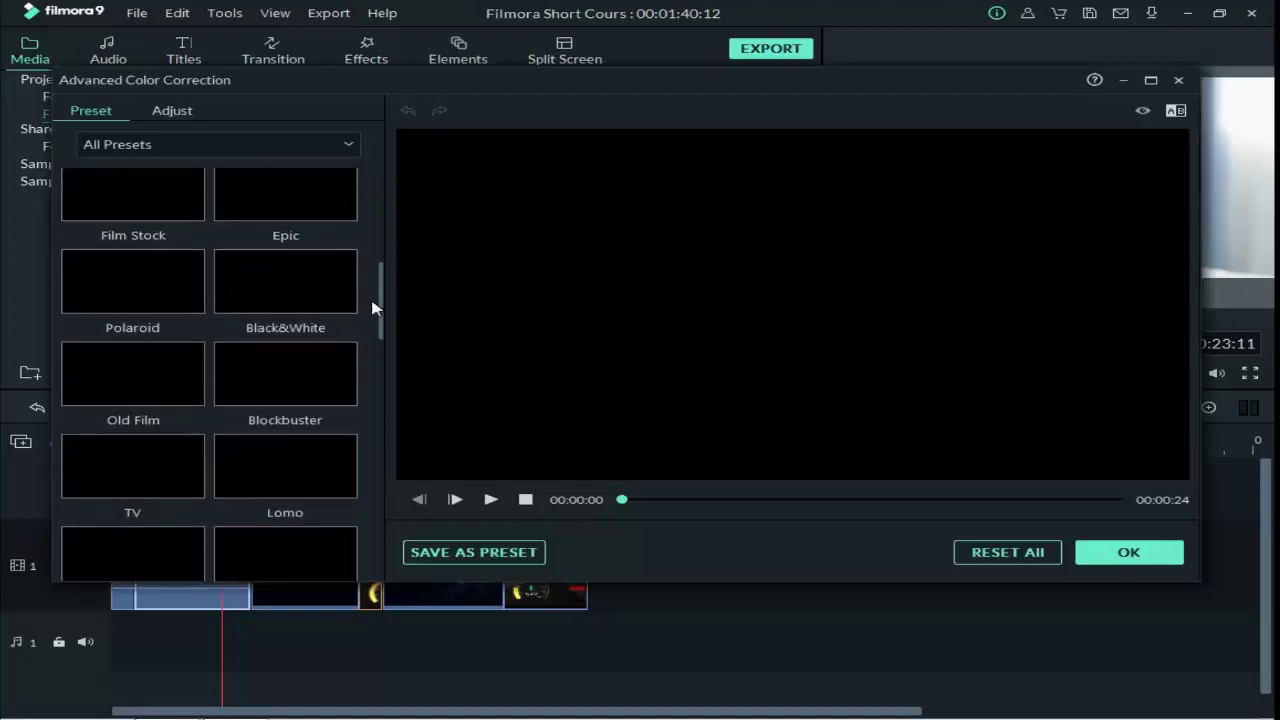
{"action": "left_click", "coordinate": [1143, 552]}
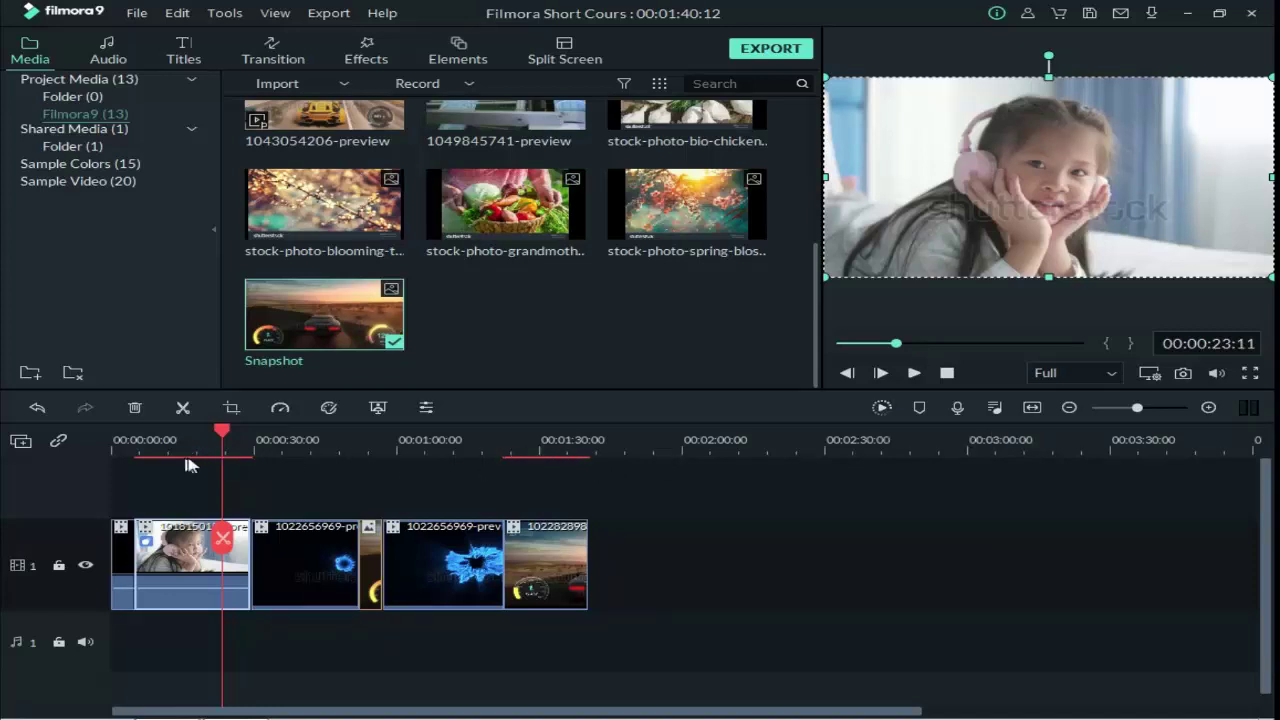
- Render the timeline preview
{"action": "left_click", "coordinate": [881, 408]}
{"action": "left_click", "coordinate": [352, 710]}
- Play the timeline and add markers over the blue energy clip, at about 00:00:35 and a few seconds further on
{"action": "left_click", "coordinate": [913, 372]}
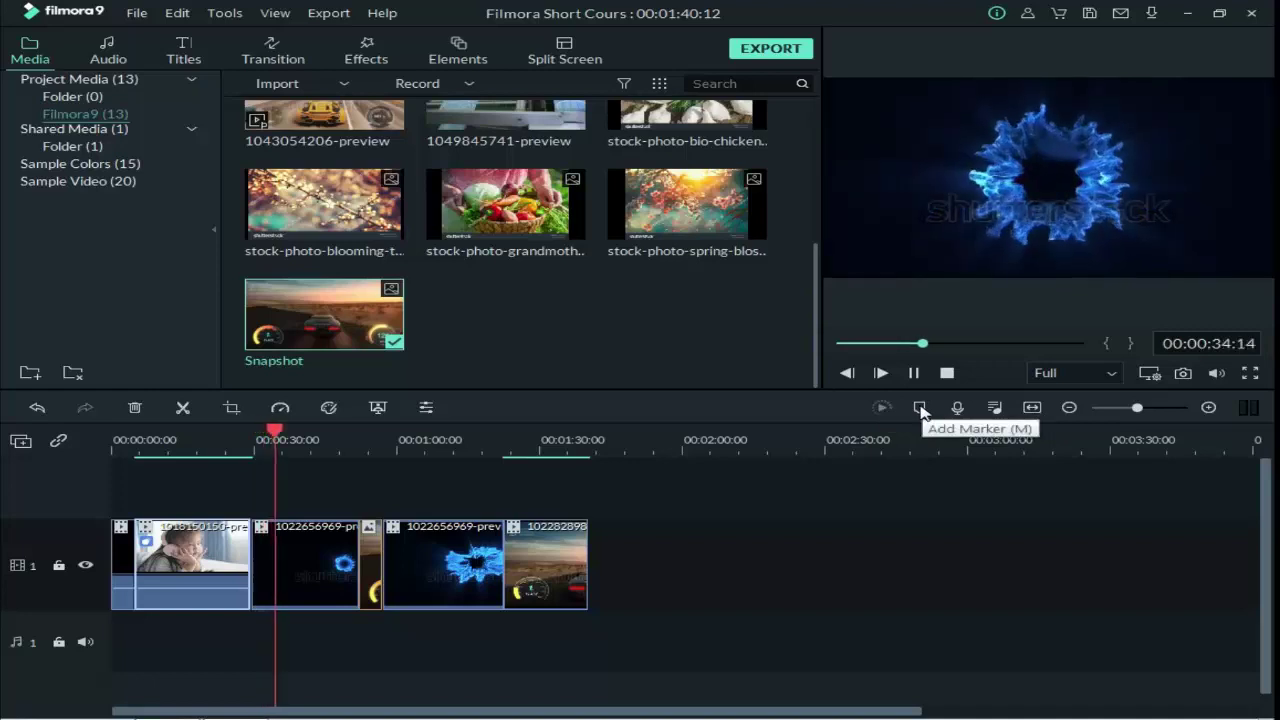
{"action": "left_click", "coordinate": [920, 408]}
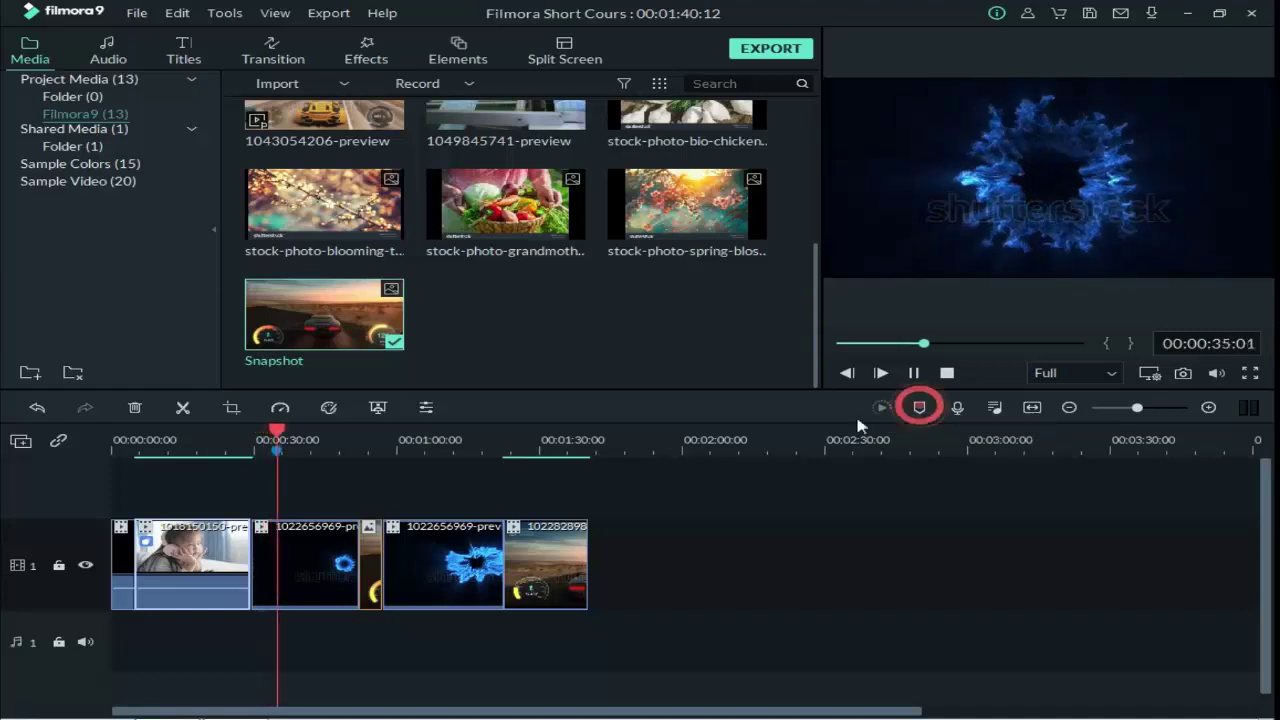
{"action": "left_click", "coordinate": [920, 408]}
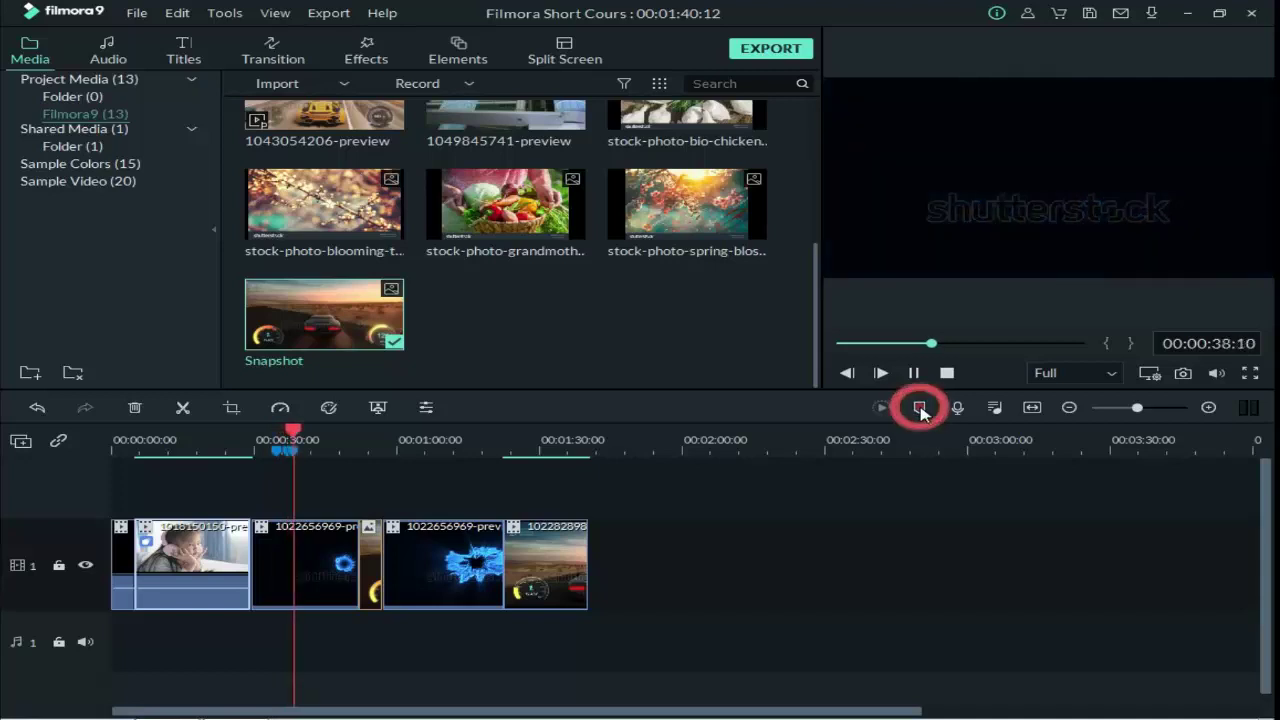
- Add another marker over the blue energy clip at about 00:00:38 while the timeline plays
{"action": "left_click", "coordinate": [920, 408]}
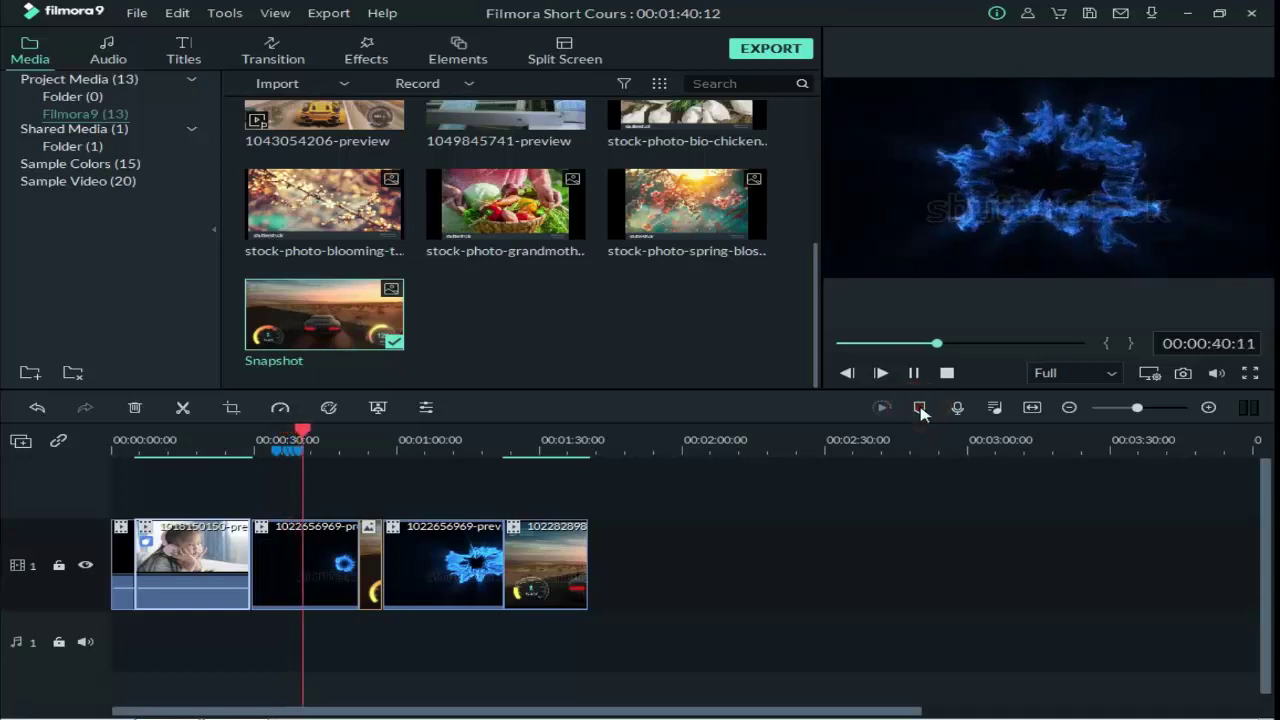
- Try audio mixer levels of 1.37 dB for Video1, -0.33 dB for Audio1 and -7.98 dB for Master, and cancel the mixer
{"action": "left_click", "coordinate": [993, 408]}
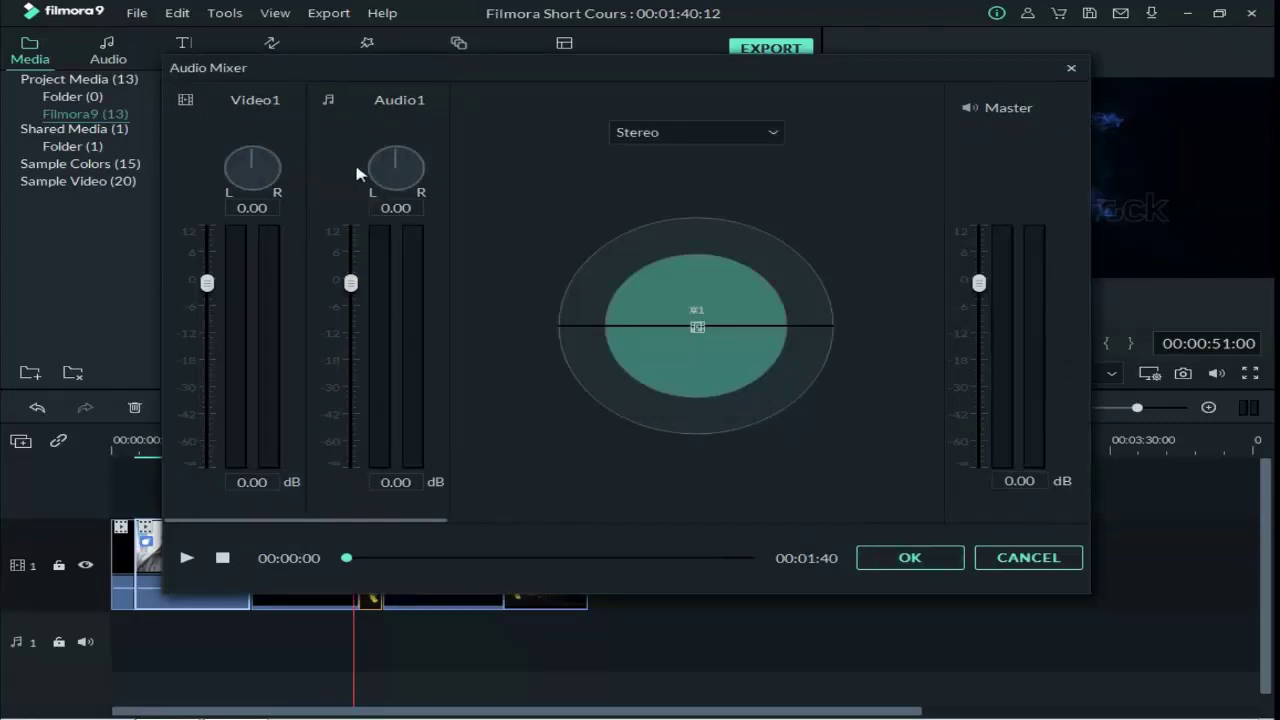
{"action": "left_click", "coordinate": [694, 131]}
{"action": "left_click", "coordinate": [694, 131]}
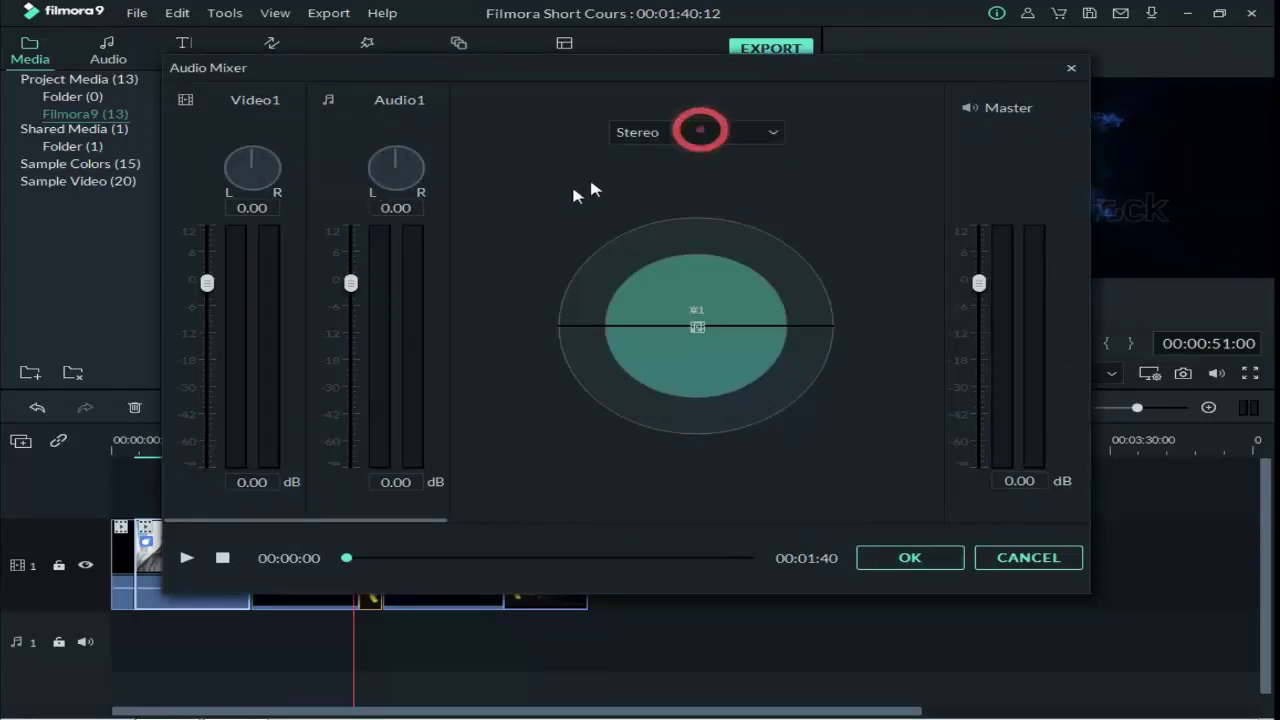
{"action": "mouse_move", "coordinate": [207, 283]}
{"action": "left_mouse_down"}
{"action": "mouse_move", "coordinate": [206, 372]}
{"action": "mouse_move", "coordinate": [224, 297]}
{"action": "left_mouse_up"}
{"action": "left_click_drag", "start_coordinate": [351, 297], "coordinate": [401, 296]}
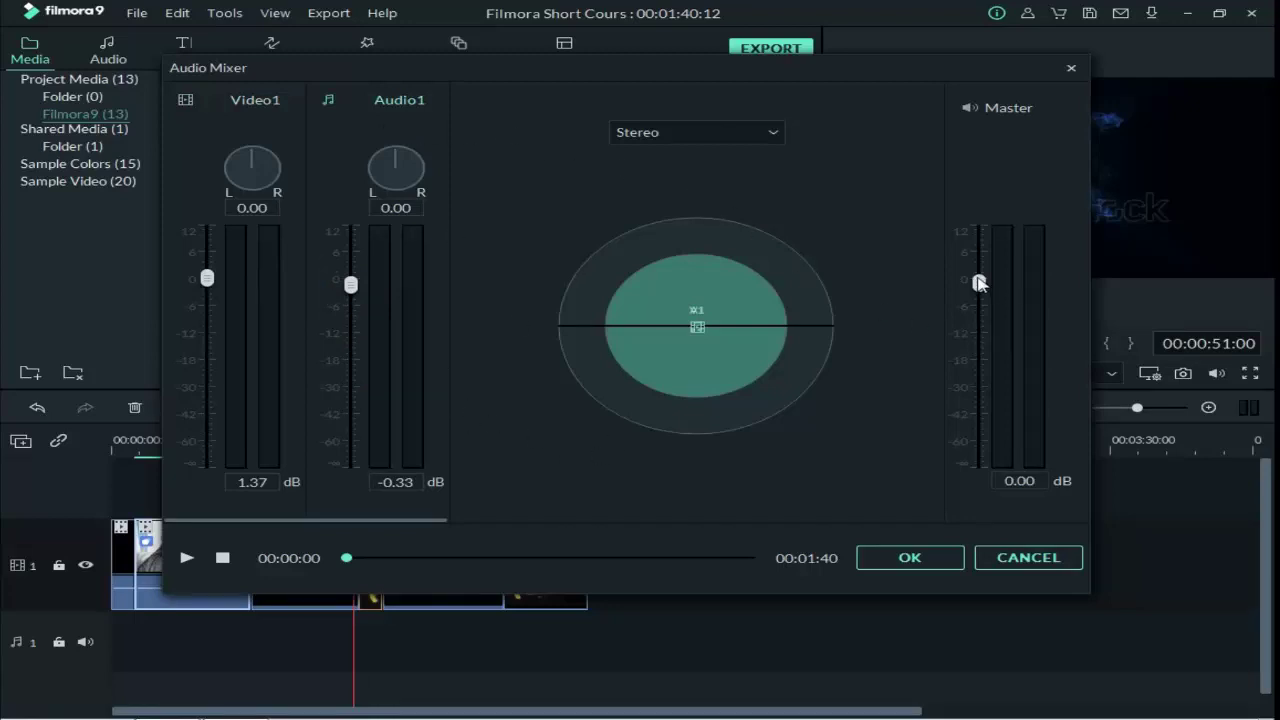
{"action": "left_click_drag", "start_coordinate": [979, 281], "coordinate": [983, 322]}
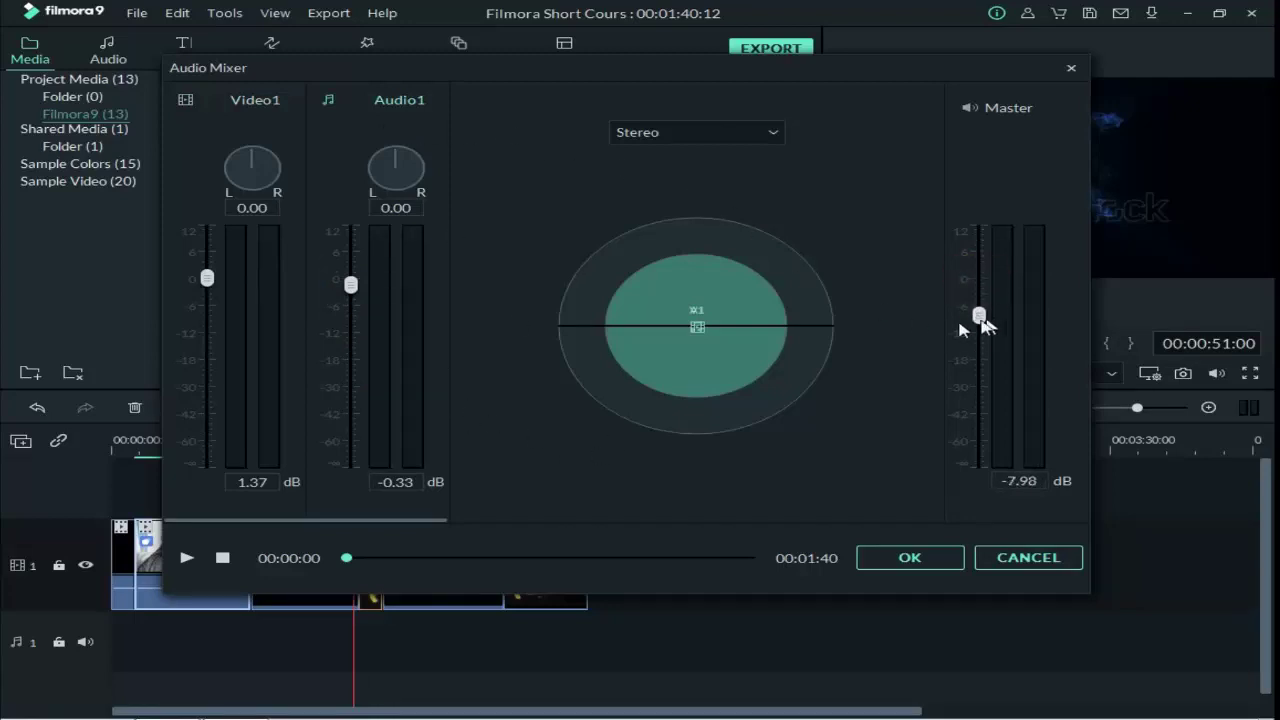
{"action": "left_click", "coordinate": [994, 557]}
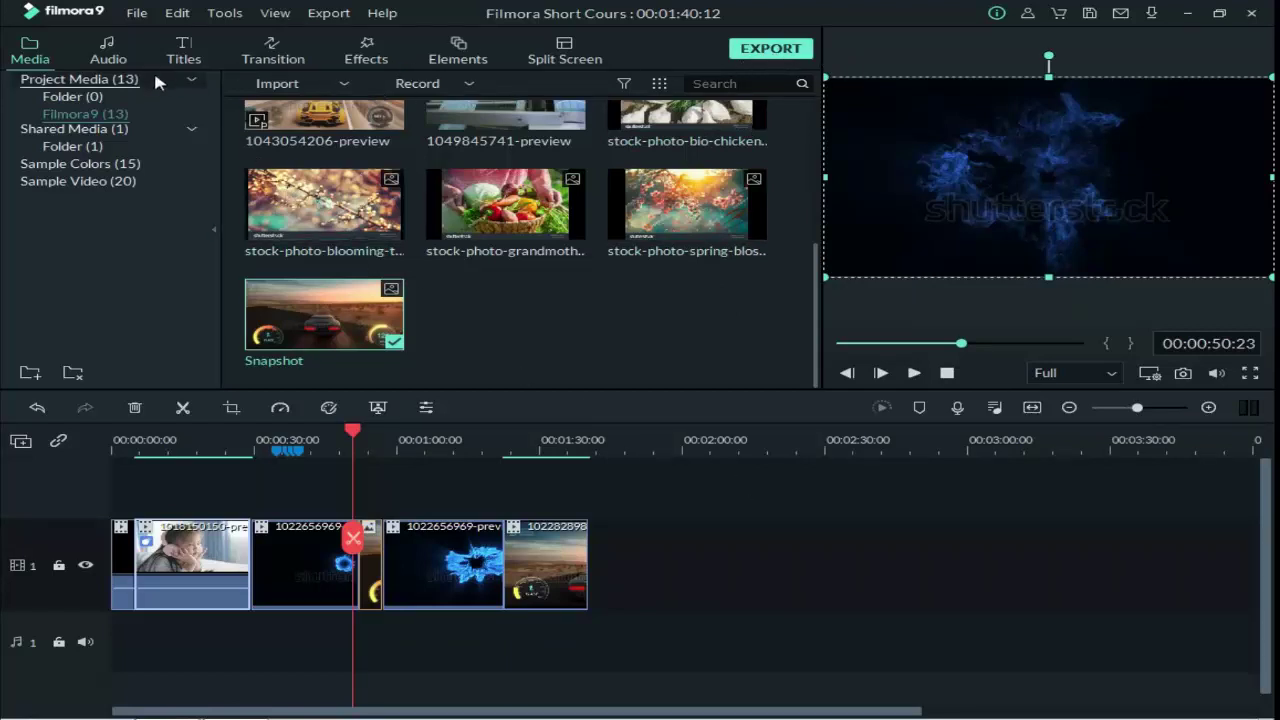
- Save the project under its current name and check the project commands
{"action": "left_click", "coordinate": [136, 12]}
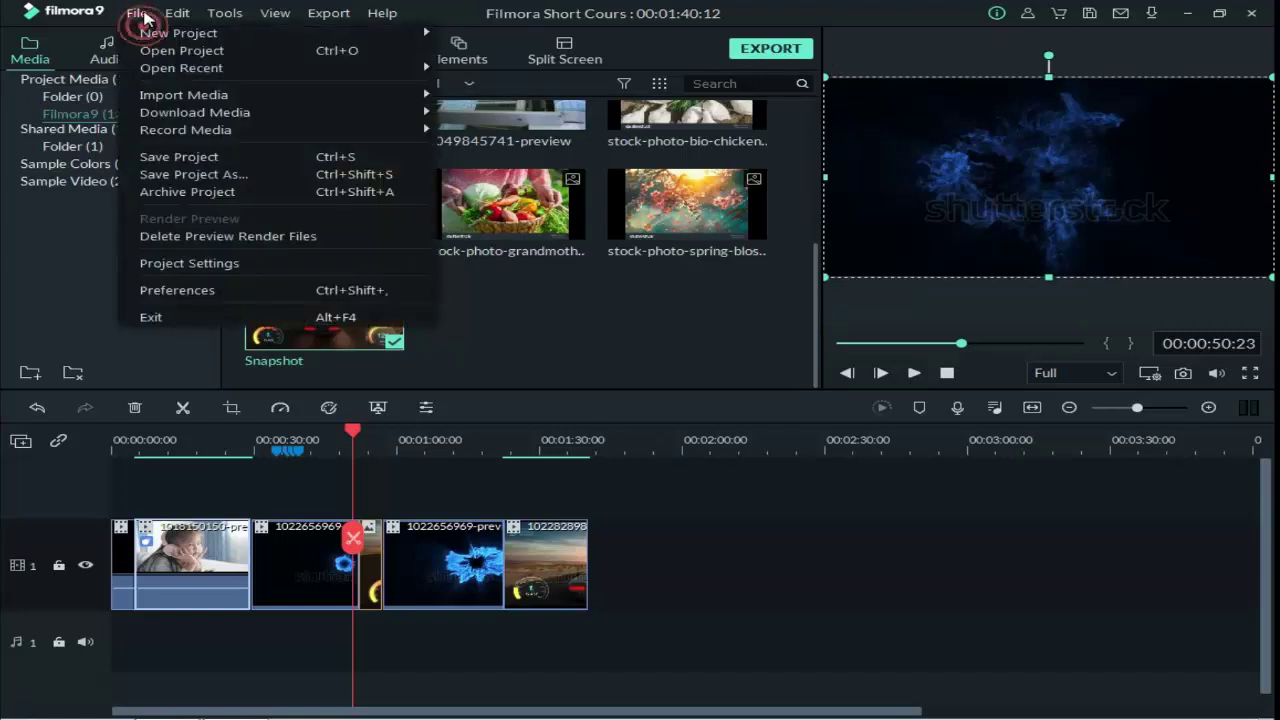
{"action": "mouse_move", "coordinate": [176, 100]}
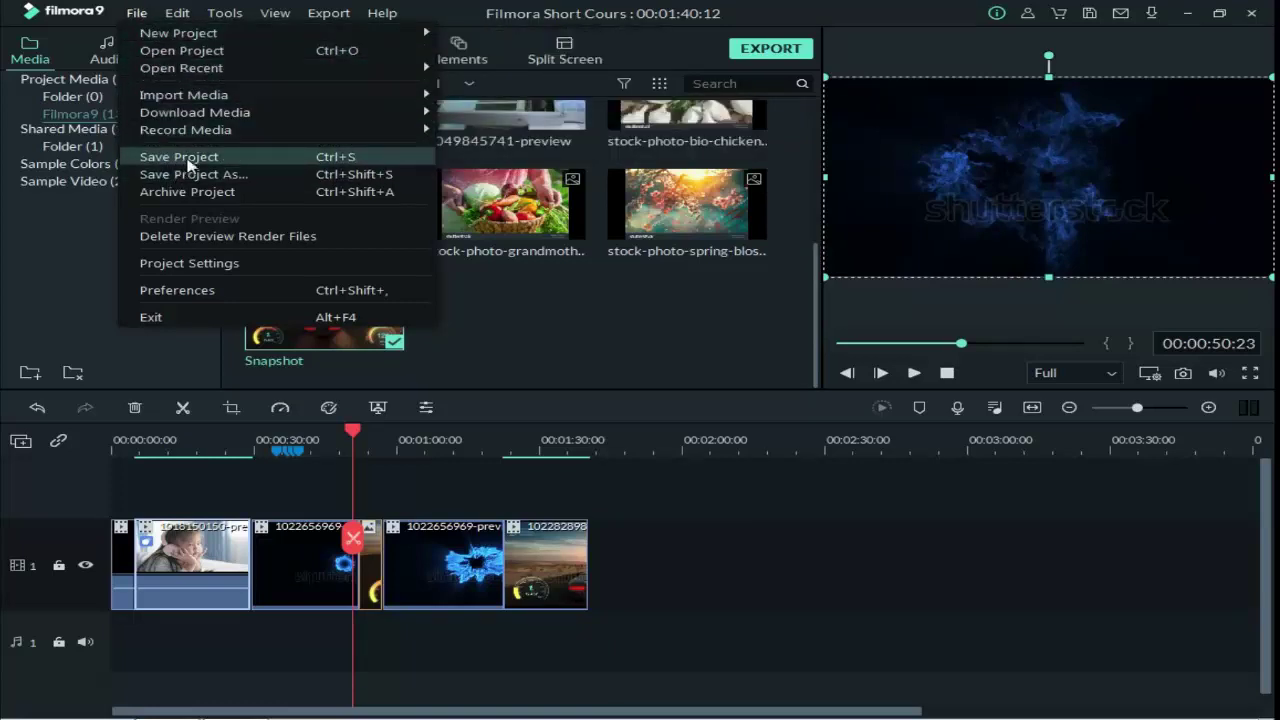
{"action": "left_click", "coordinate": [276, 168]}
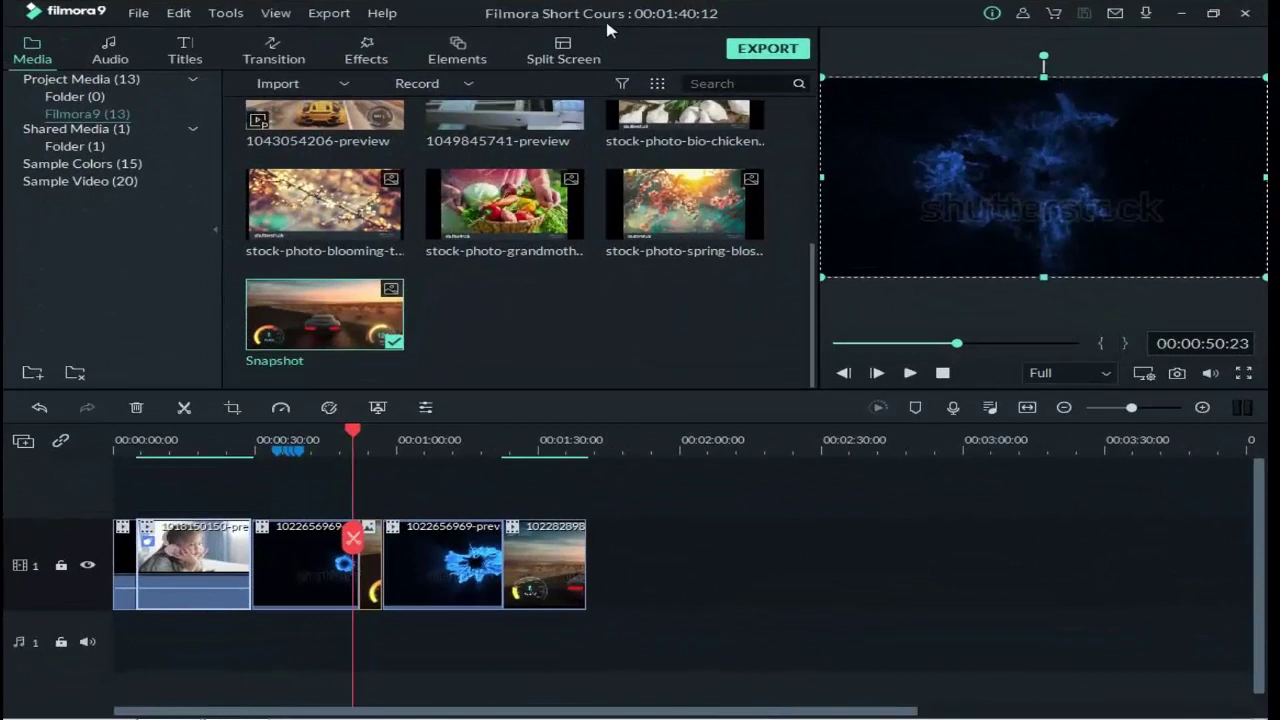
{"action": "left_click", "coordinate": [136, 13]}
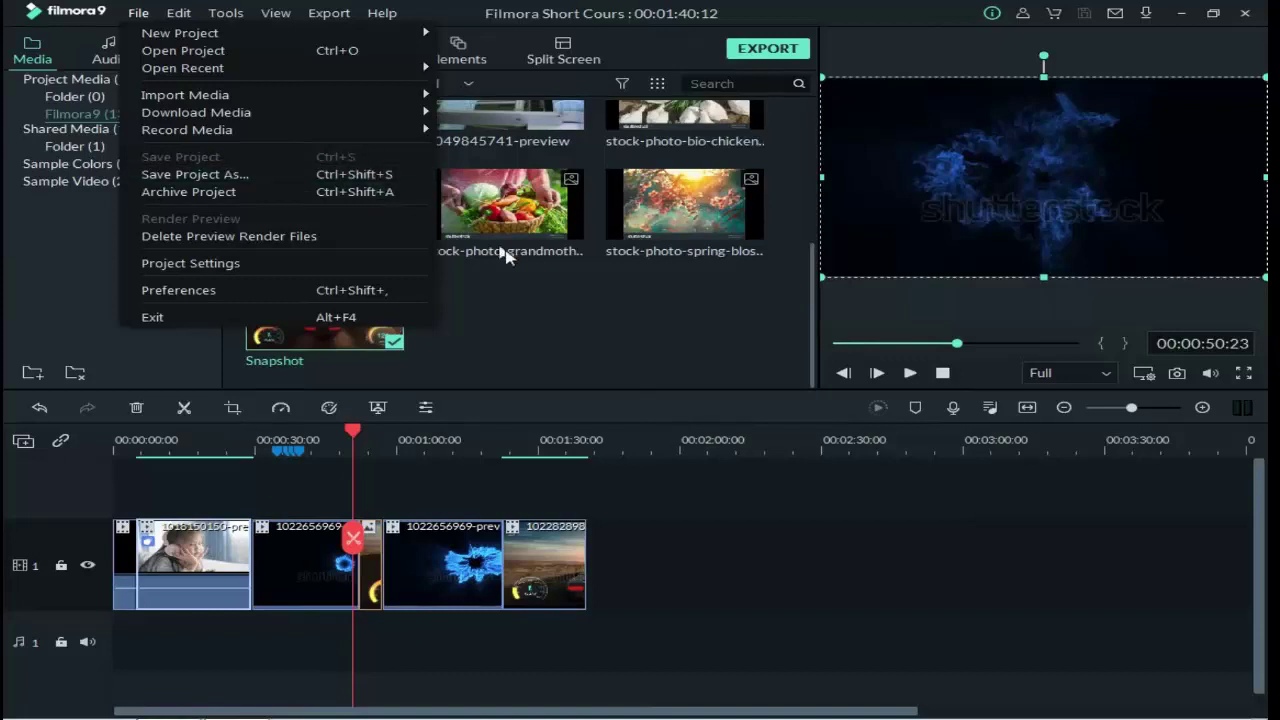
{"action": "left_click", "coordinate": [552, 292]}
- Move the last car clip later on the timeline, leaving a gap of about 11 seconds, and save the project
{"action": "left_click_drag", "start_coordinate": [352, 432], "coordinate": [380, 432]}
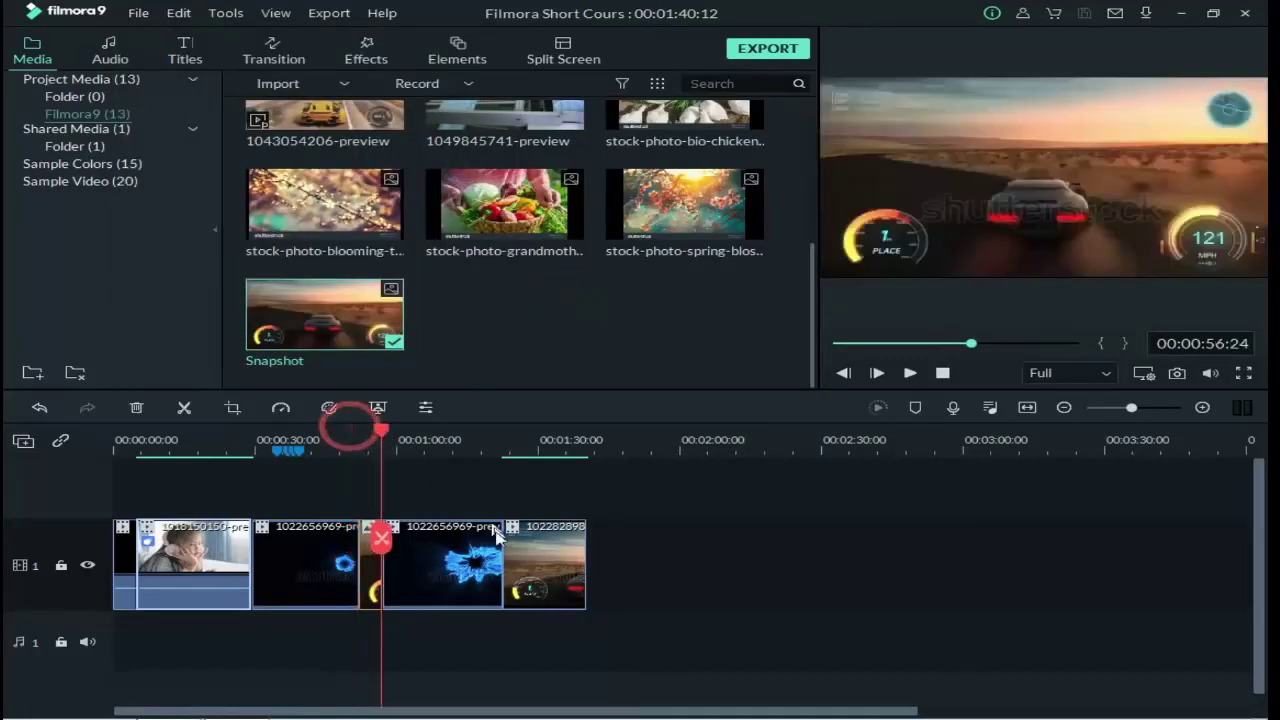
{"action": "left_click_drag", "start_coordinate": [541, 565], "coordinate": [591, 570]}
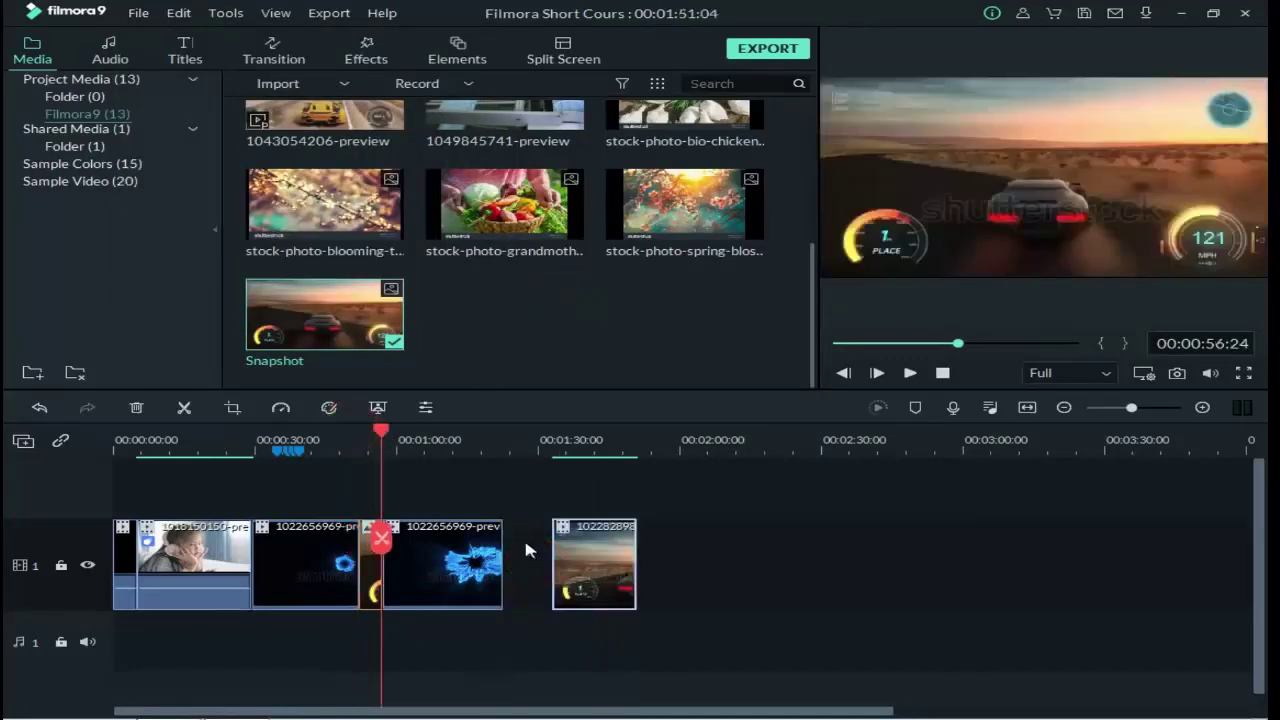
{"action": "left_click", "coordinate": [138, 13]}
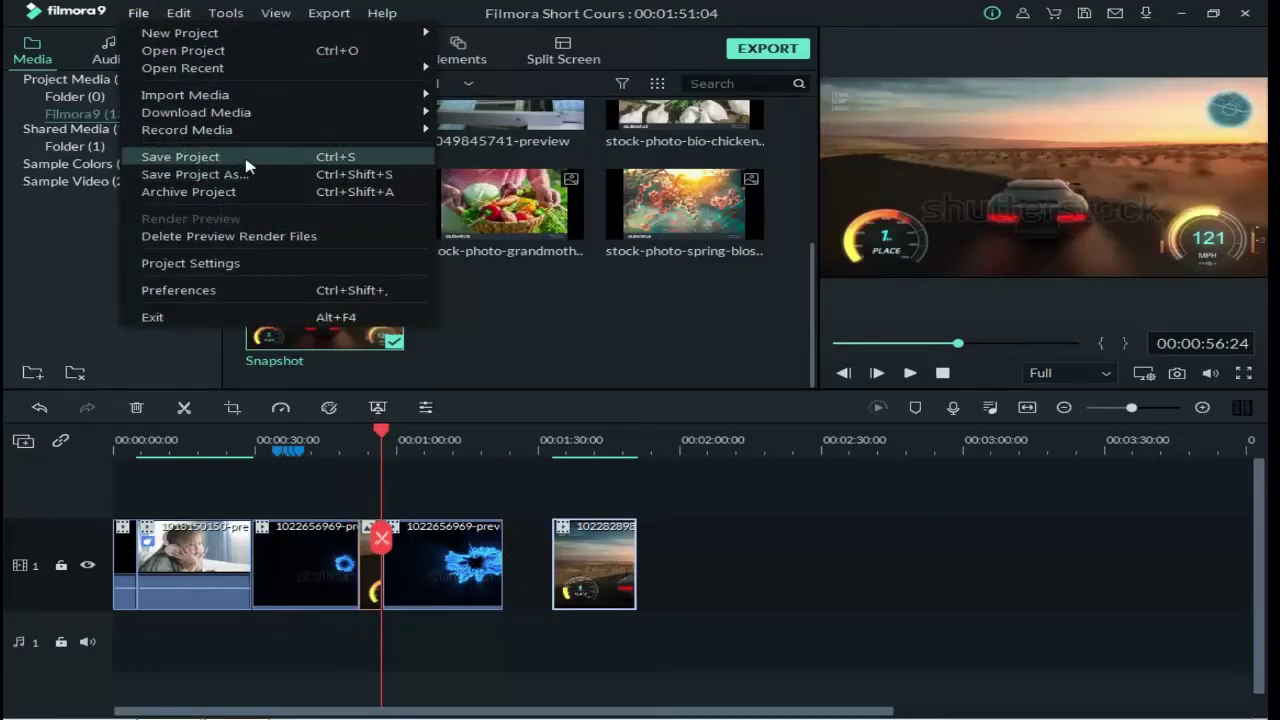
{"action": "left_click", "coordinate": [248, 160]}
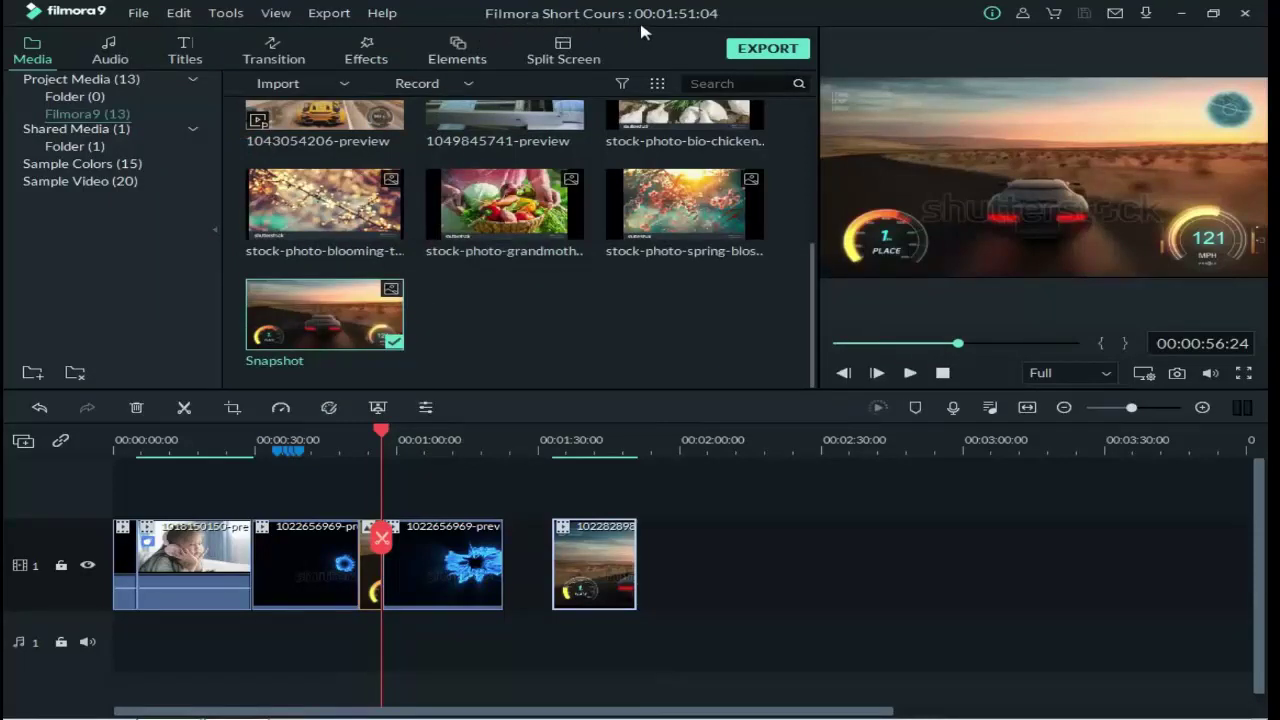
{"action": "left_click", "coordinate": [136, 13]}
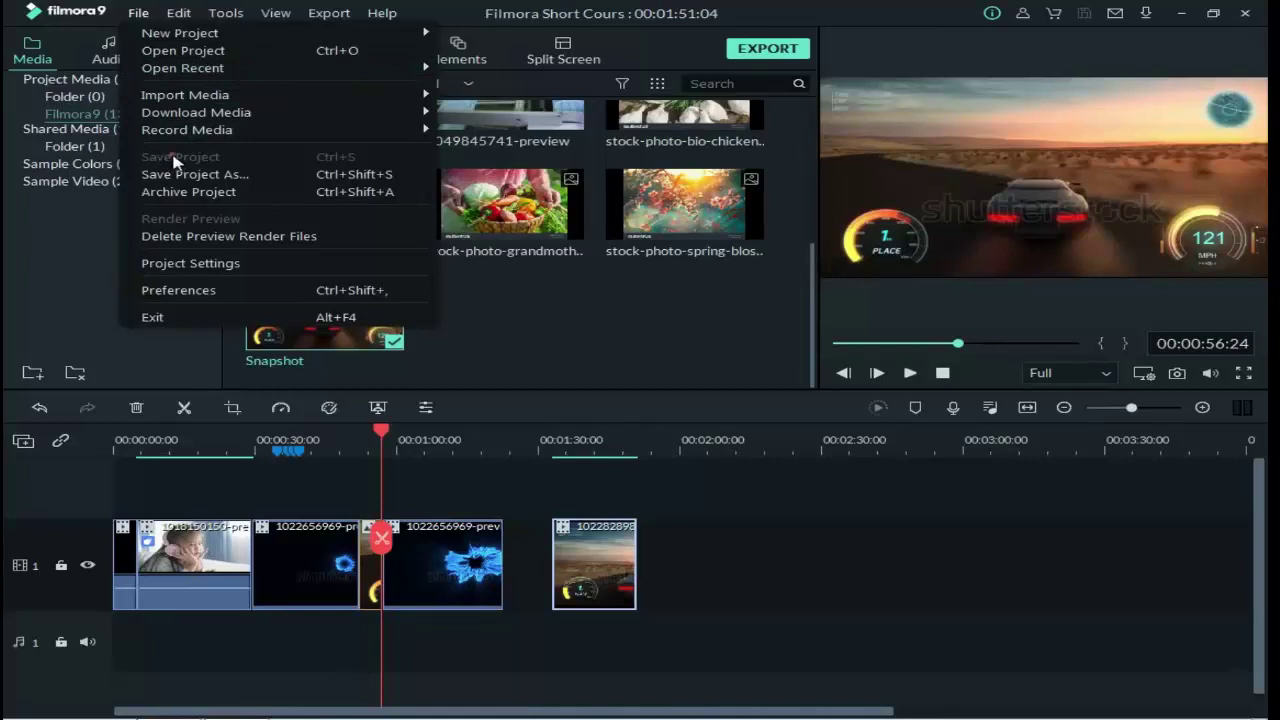
{"action": "left_click", "coordinate": [512, 310]}
- Move the last car clip back against the blue energy clip and save the project as a new file named Filmora Short Cours1
{"action": "left_click_drag", "start_coordinate": [577, 558], "coordinate": [519, 546]}
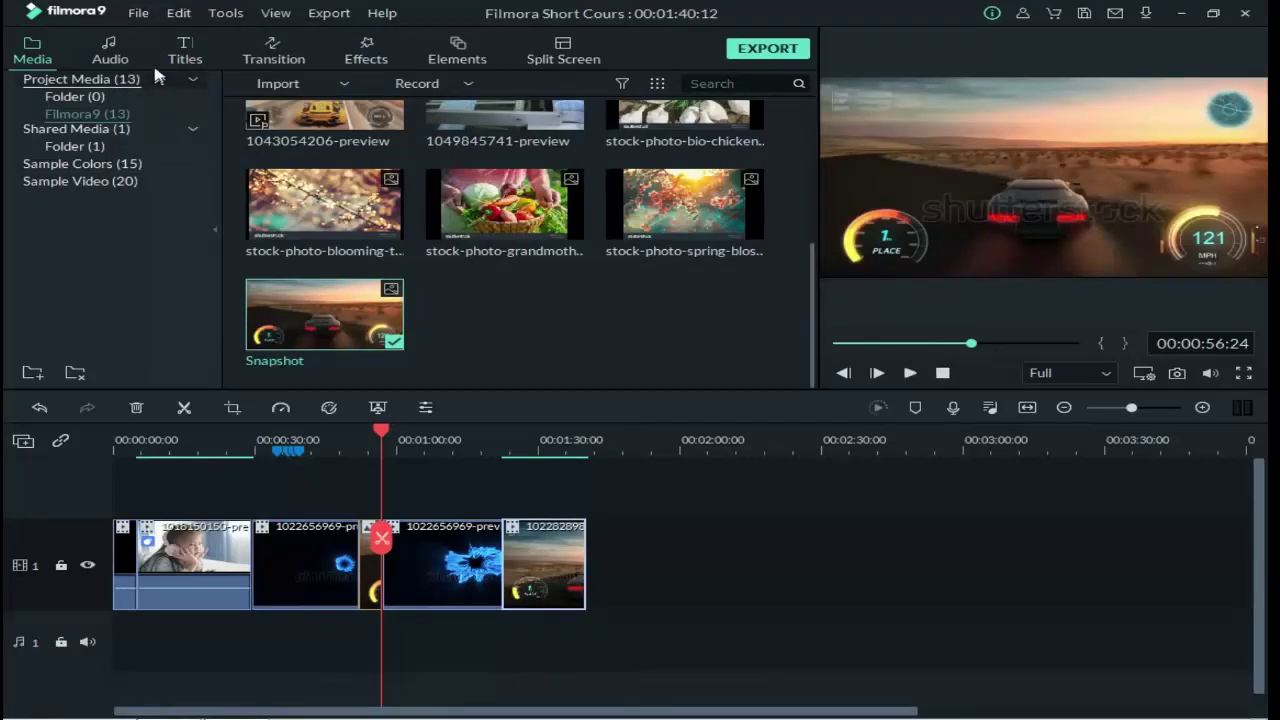
{"action": "left_click", "coordinate": [134, 18]}
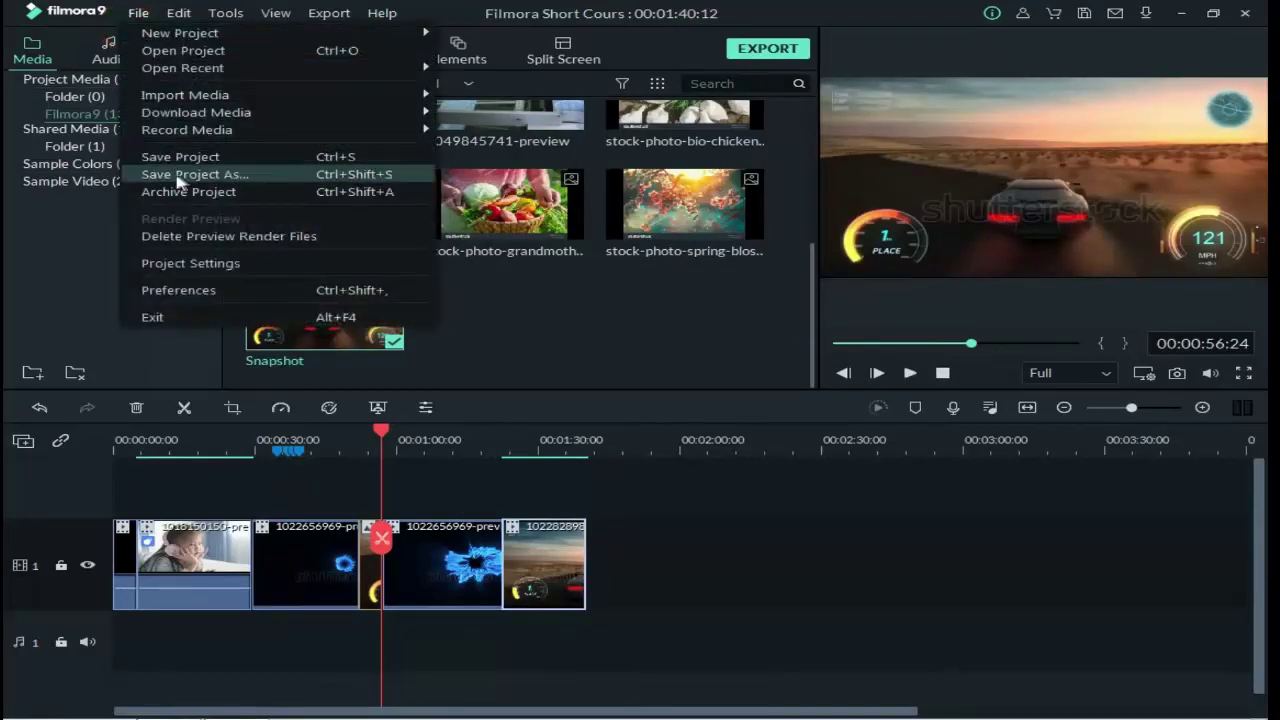
{"action": "left_click", "coordinate": [236, 177]}
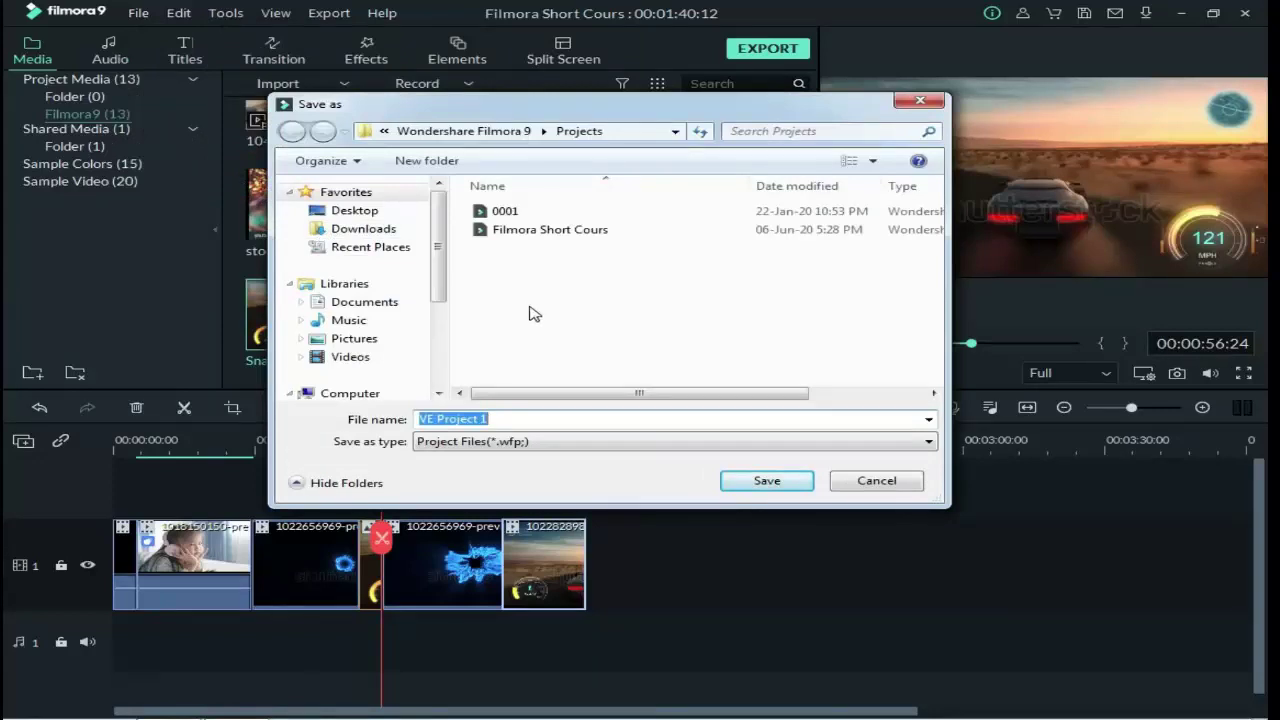
{"action": "left_click", "coordinate": [514, 232]}
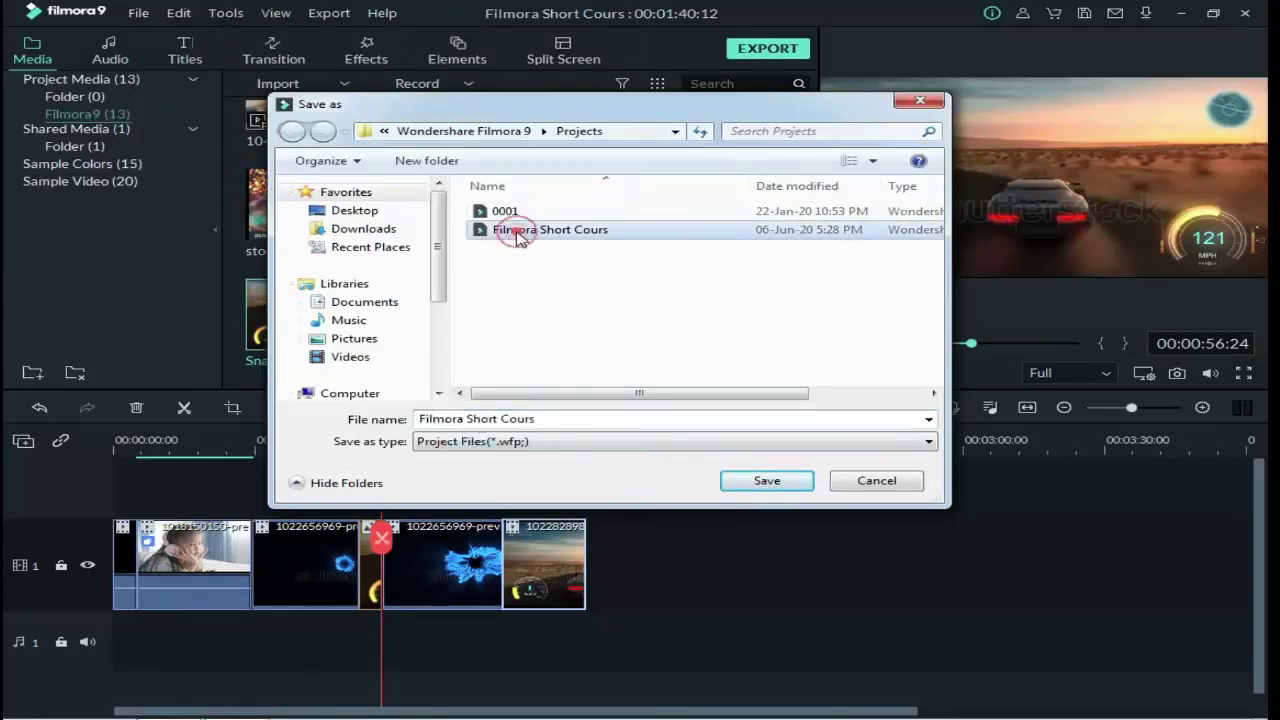
{"action": "left_click", "coordinate": [598, 417]}
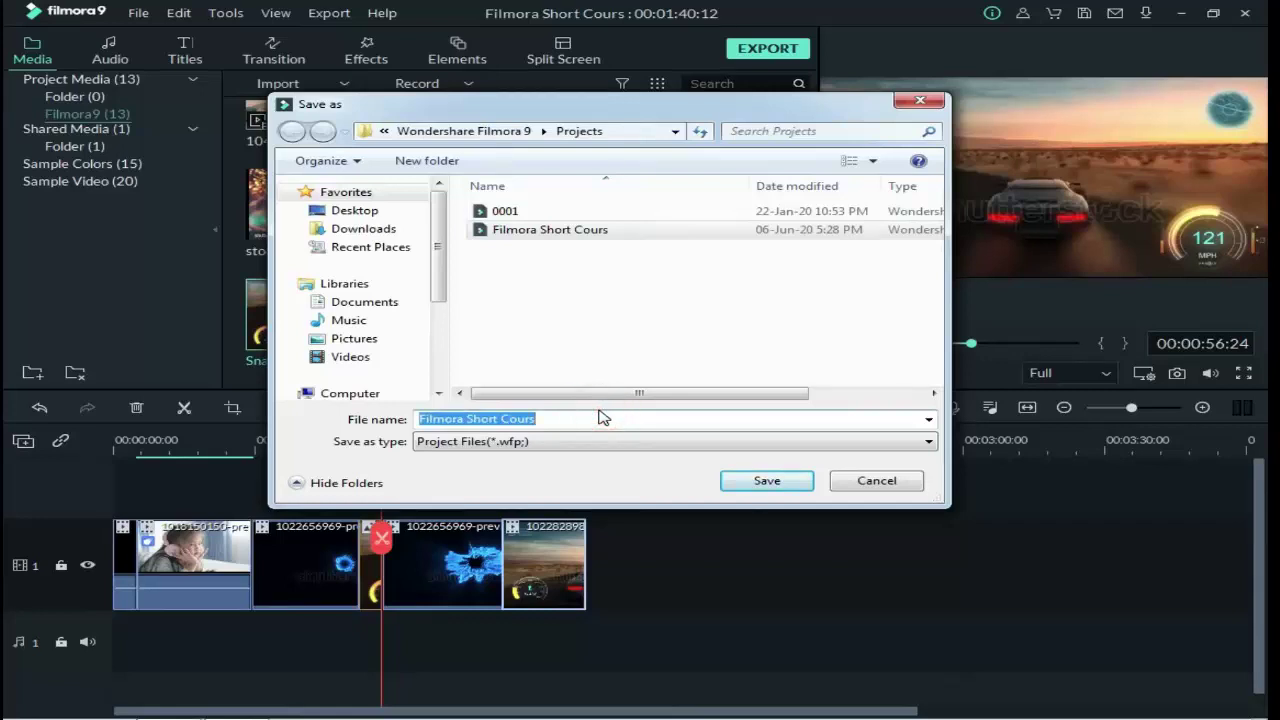
{"action": "left_click", "coordinate": [599, 427]}
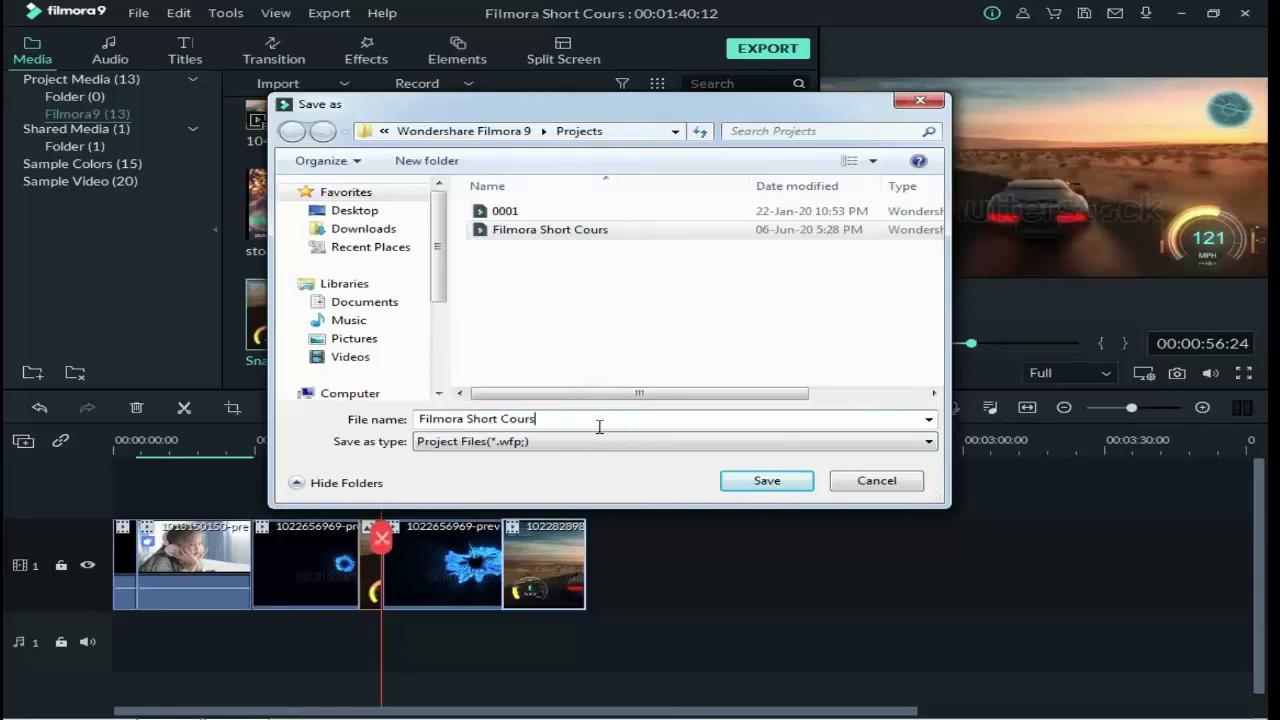
{"action": "type", "text": "1"}
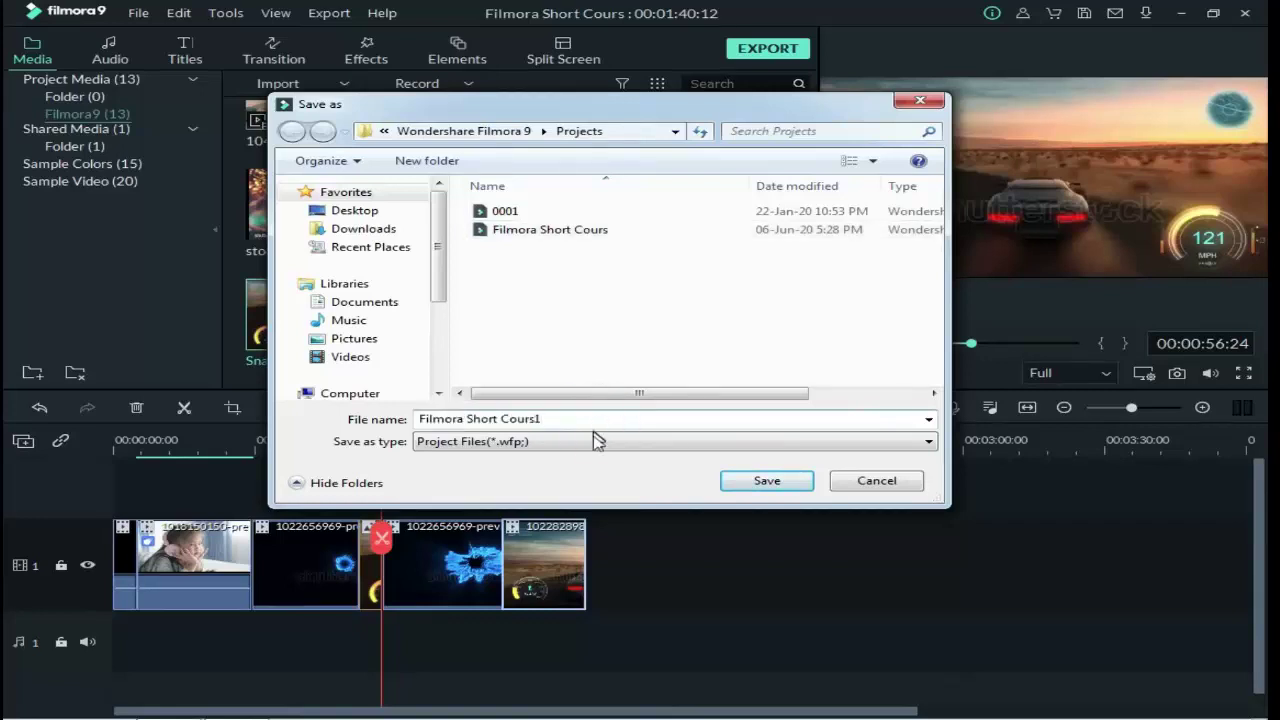
{"action": "left_click", "coordinate": [740, 480]}
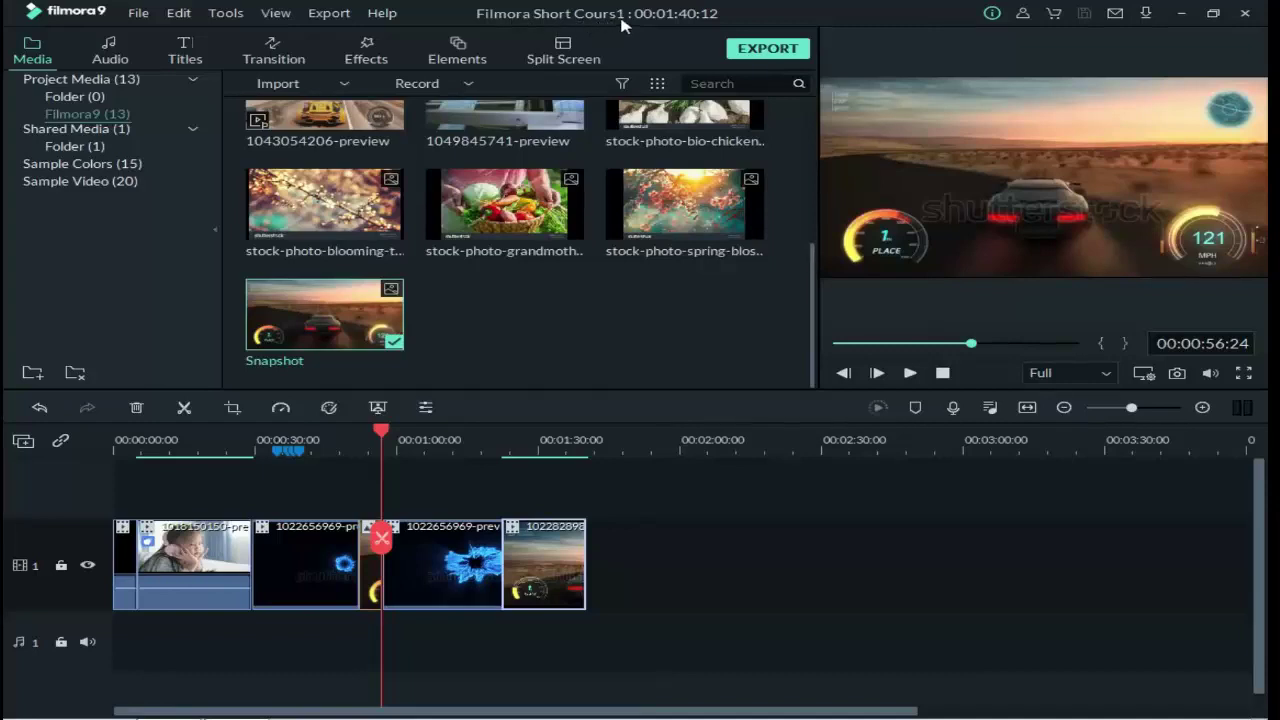
- Open the saved project Filmora Short Cours from the Projects folder
{"action": "left_click", "coordinate": [140, 14]}
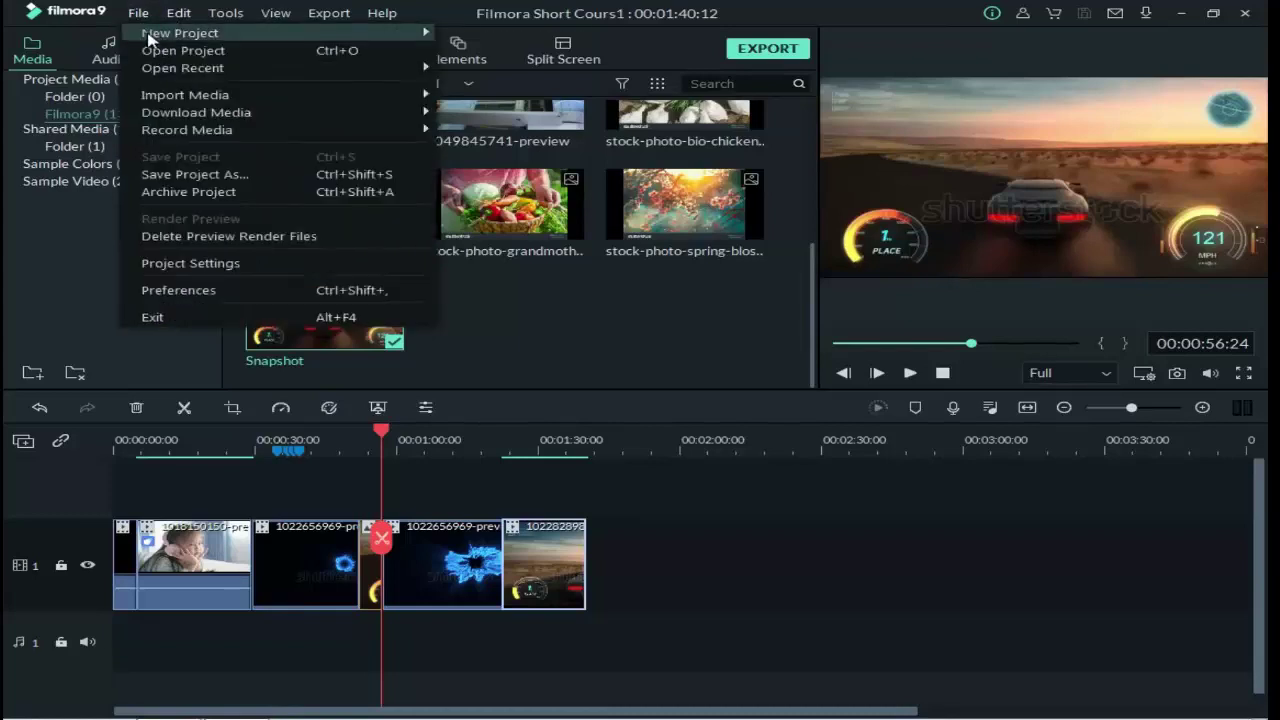
{"action": "mouse_move", "coordinate": [149, 38]}
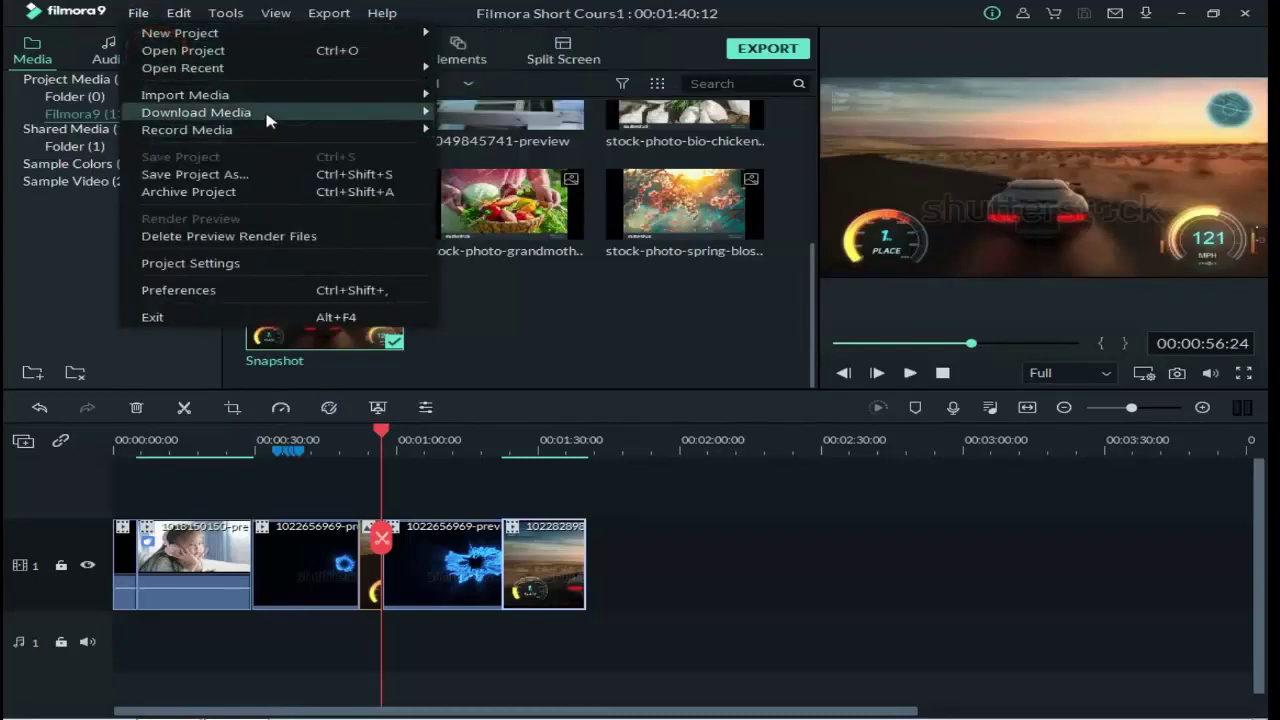
{"action": "left_click", "coordinate": [228, 56]}
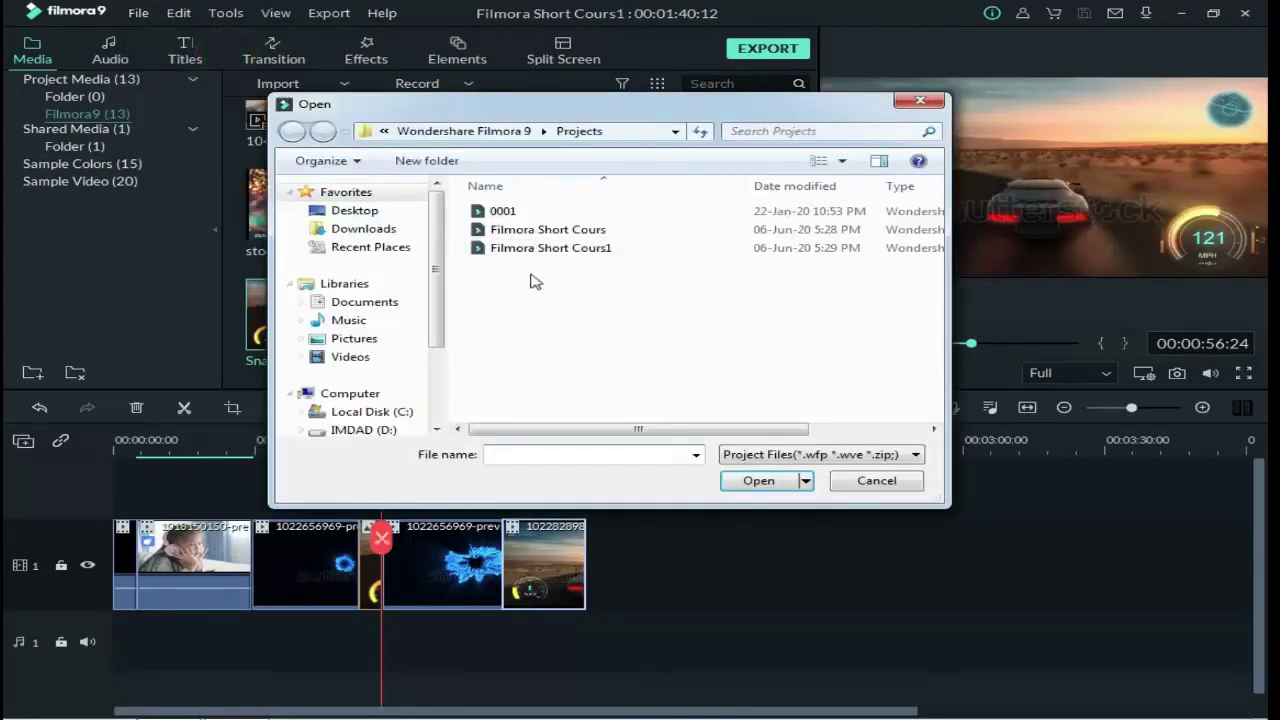
{"action": "left_click", "coordinate": [598, 231]}
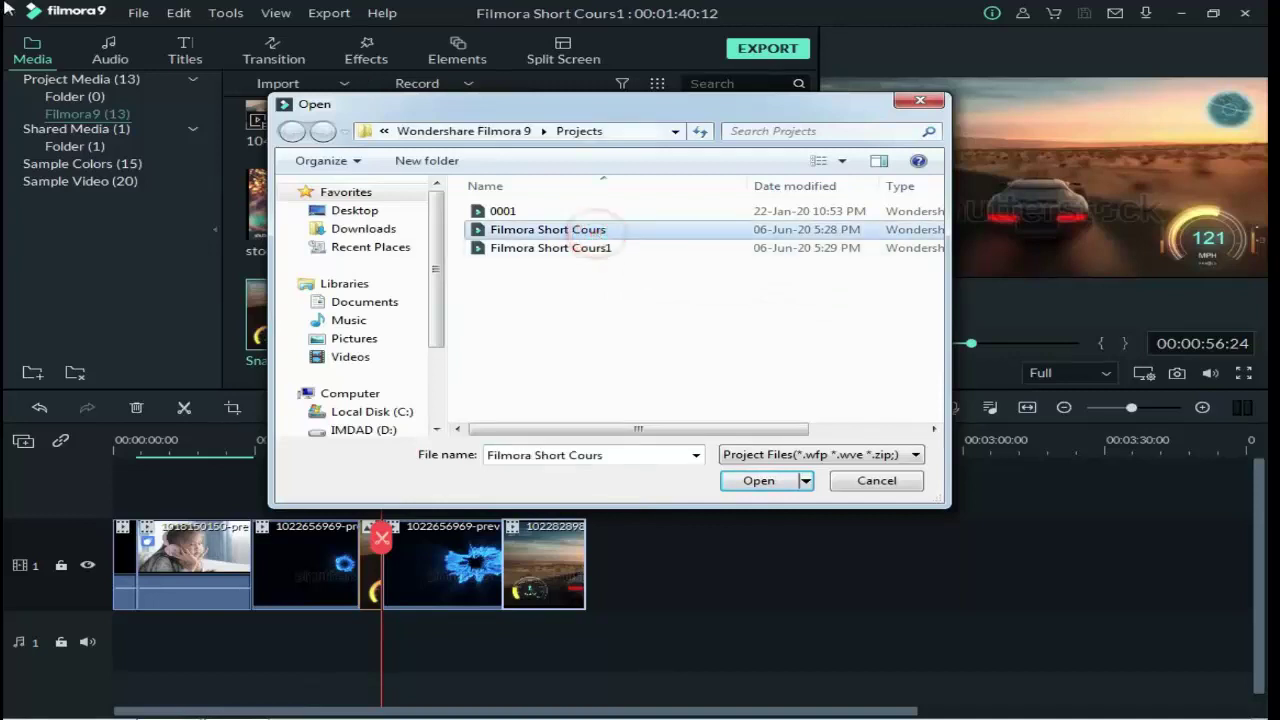
{"action": "left_click", "coordinate": [762, 481]}
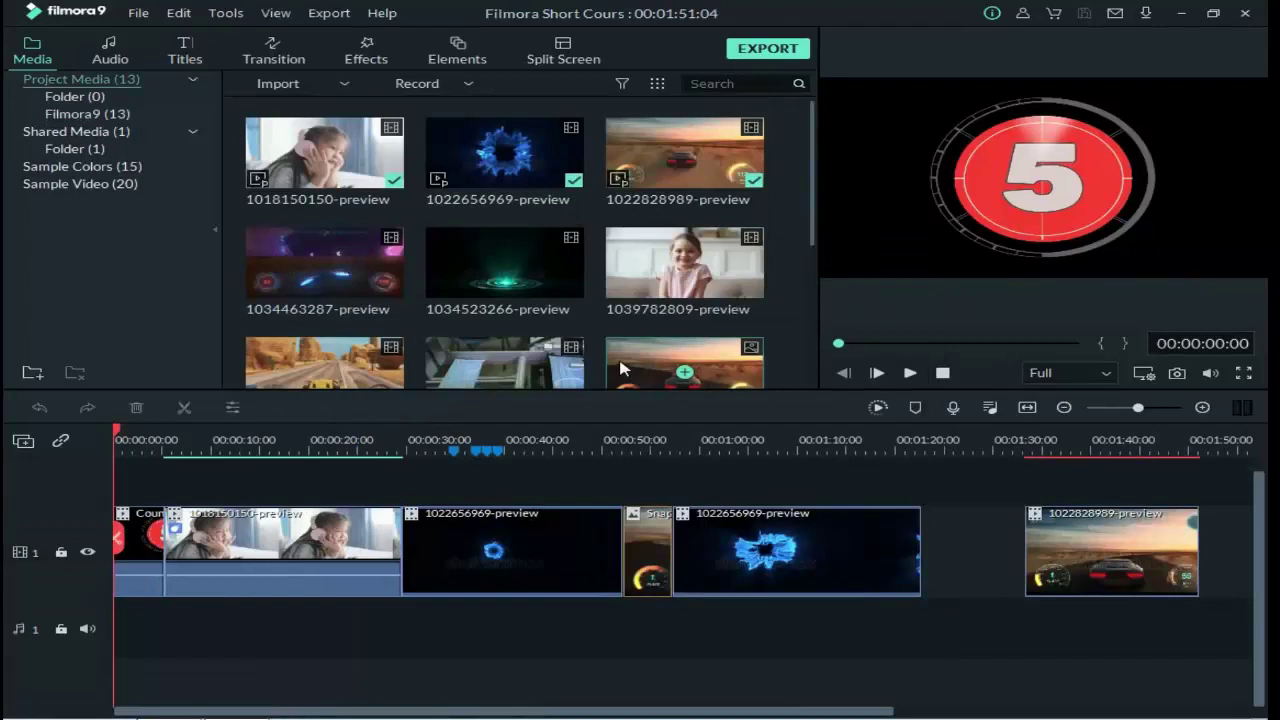
- Close the gap by moving the last car clip against the second blue energy clip, and save the project
{"action": "left_click_drag", "start_coordinate": [1098, 566], "coordinate": [960, 555]}
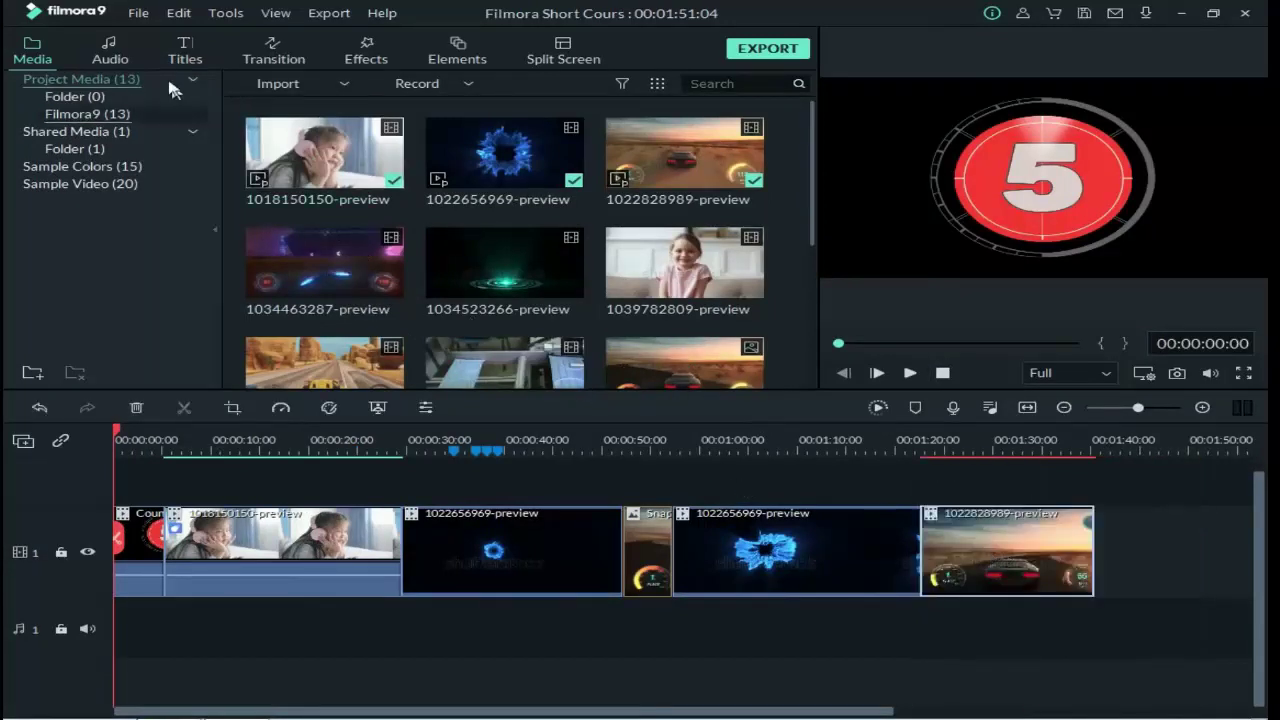
{"action": "left_click", "coordinate": [138, 12]}
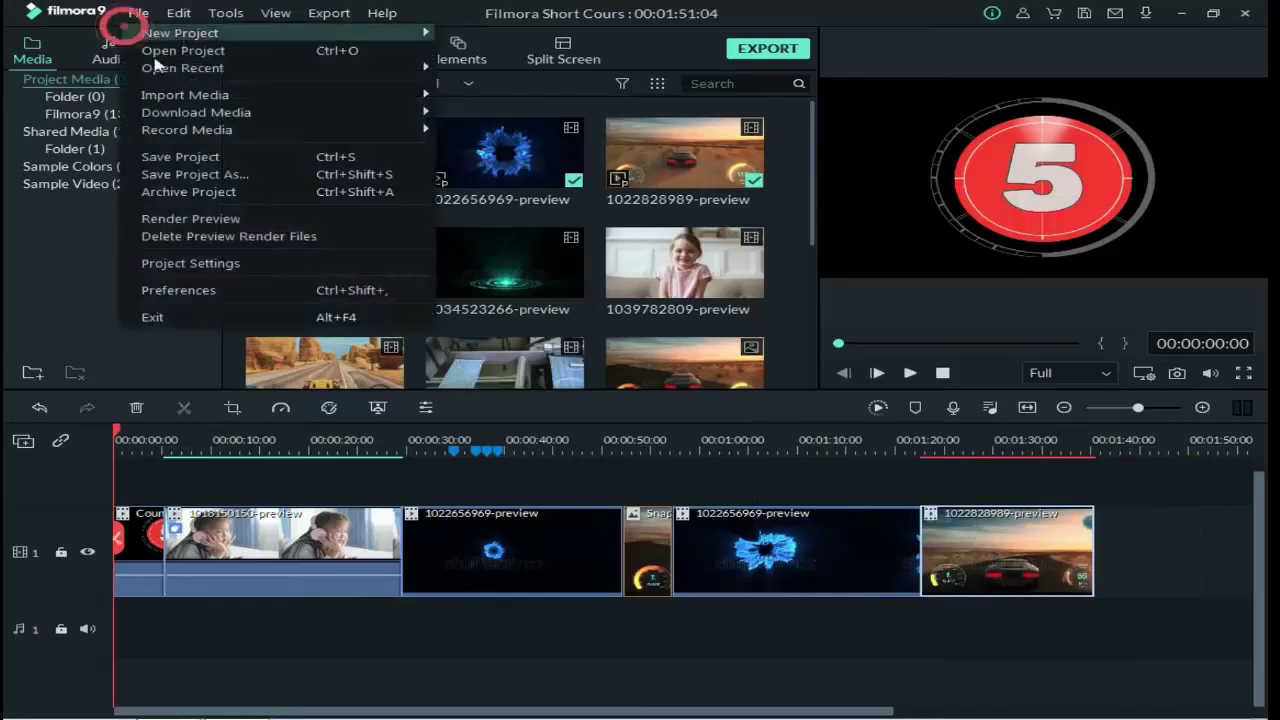
{"action": "left_click", "coordinate": [180, 157]}
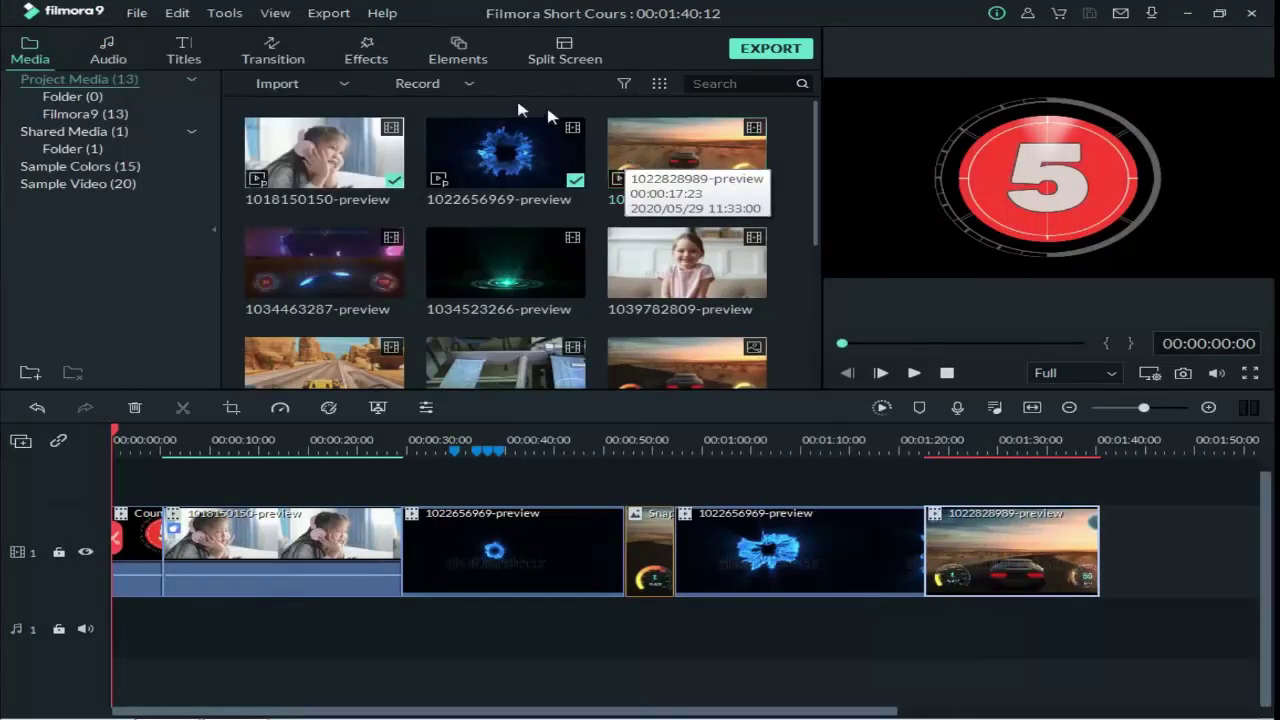
- Examine the saved project files in the Projects folder and close the dialog without opening one
{"action": "left_click", "coordinate": [134, 13]}
{"action": "mouse_move", "coordinate": [158, 36]}
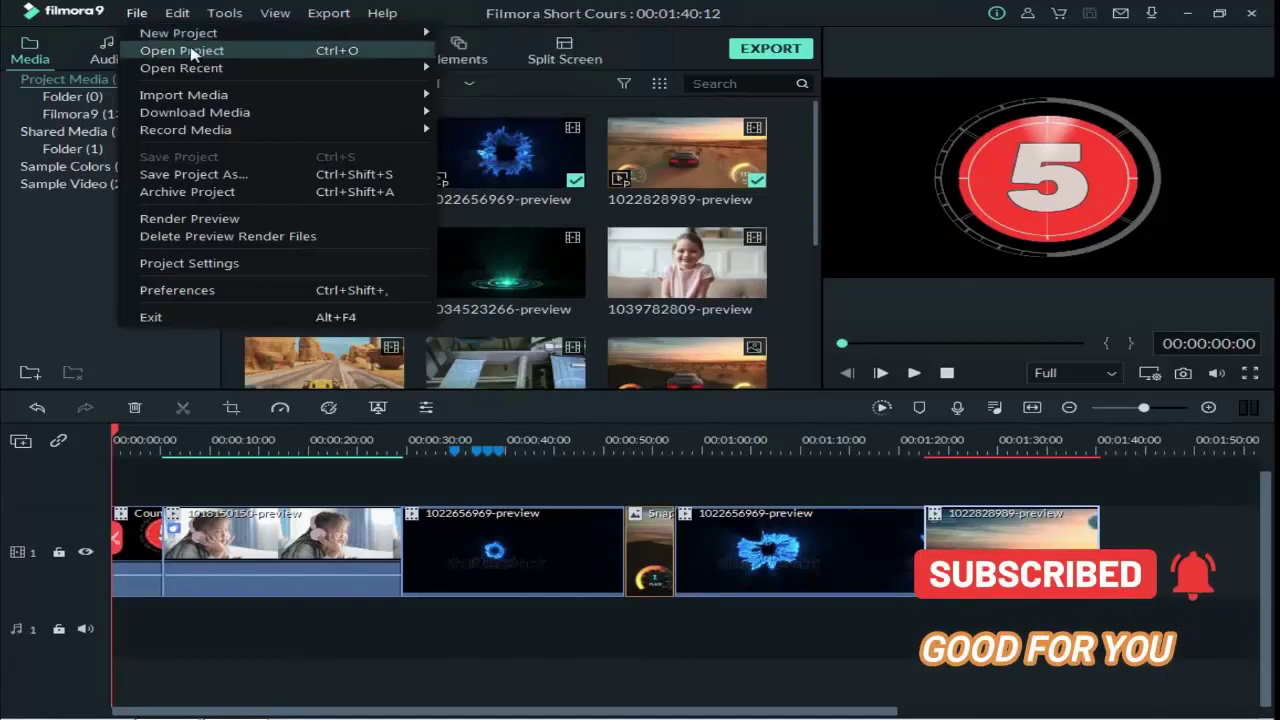
{"action": "left_click", "coordinate": [279, 51]}
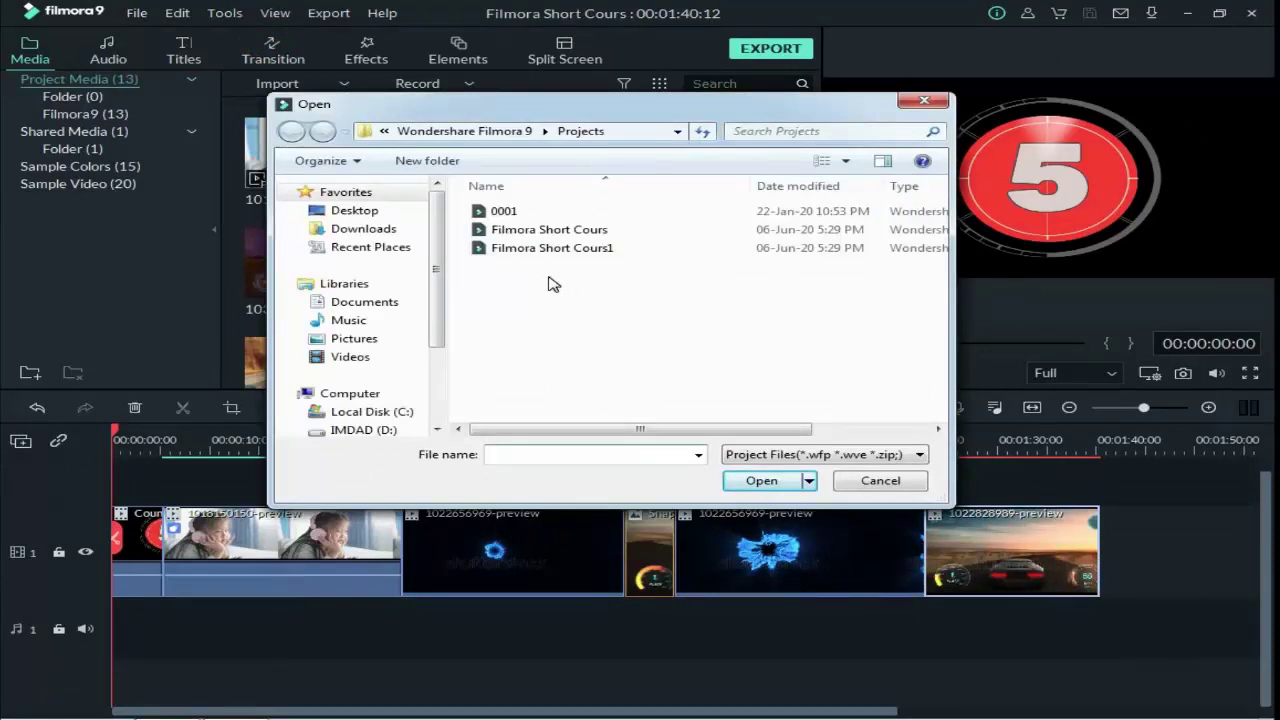
{"action": "left_click", "coordinate": [853, 485]}
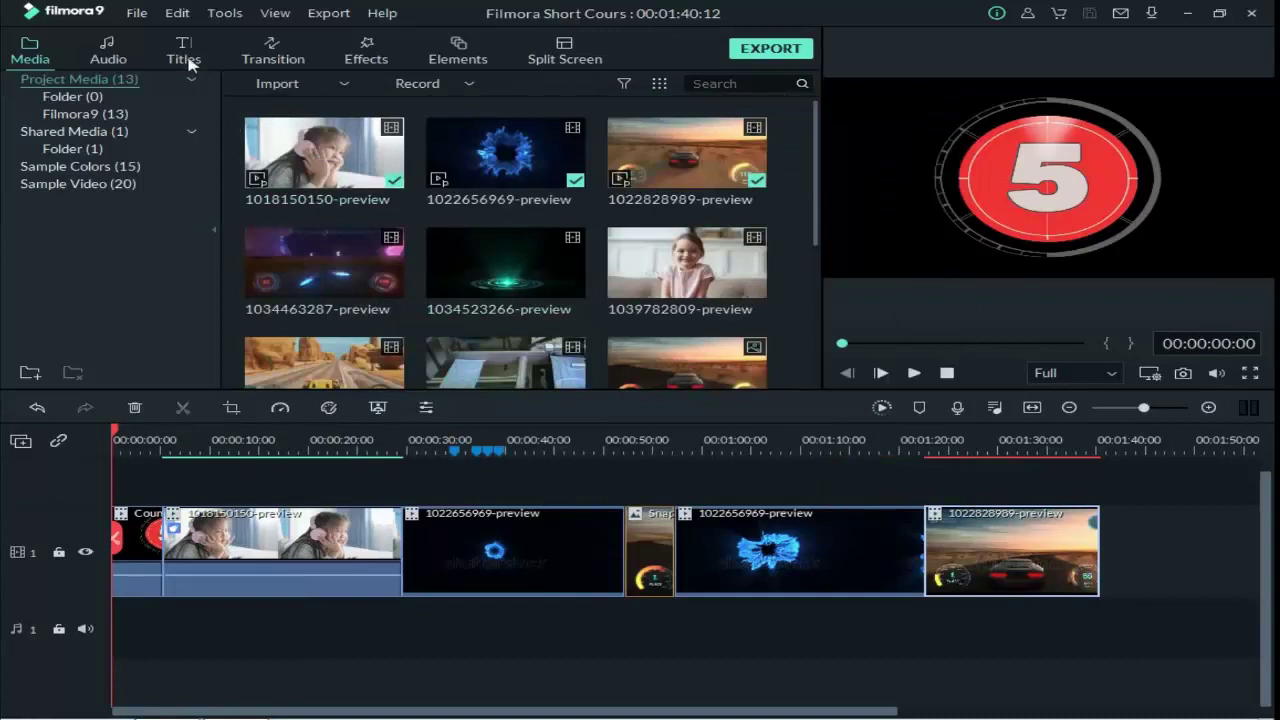
- Render the preview of the whole timeline
{"action": "left_click", "coordinate": [136, 13]}
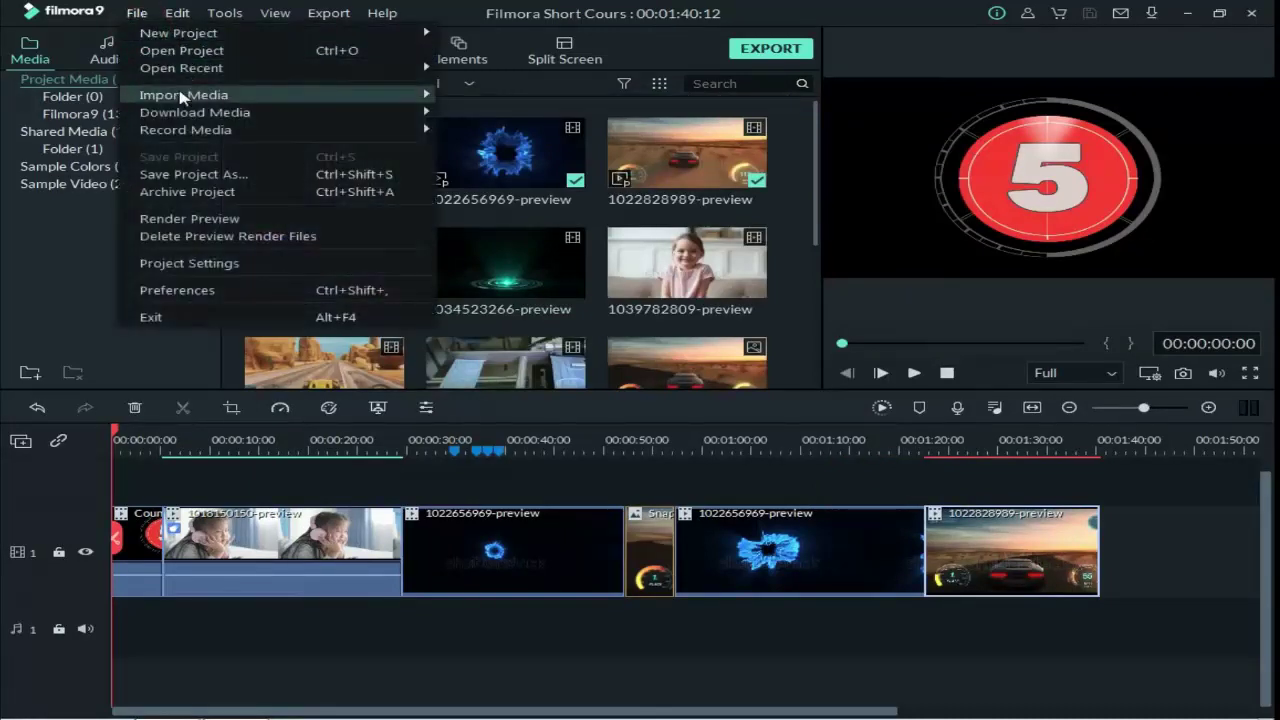
{"action": "mouse_move", "coordinate": [181, 96]}
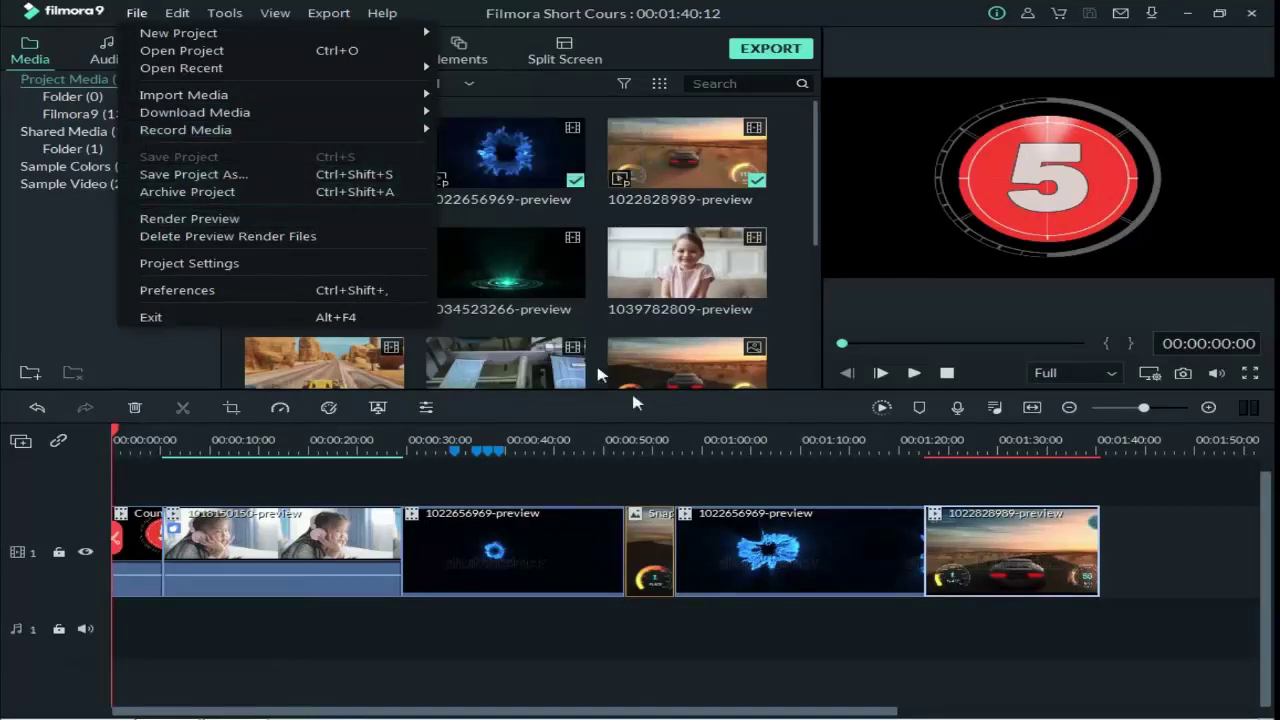
{"action": "left_click", "coordinate": [174, 219]}
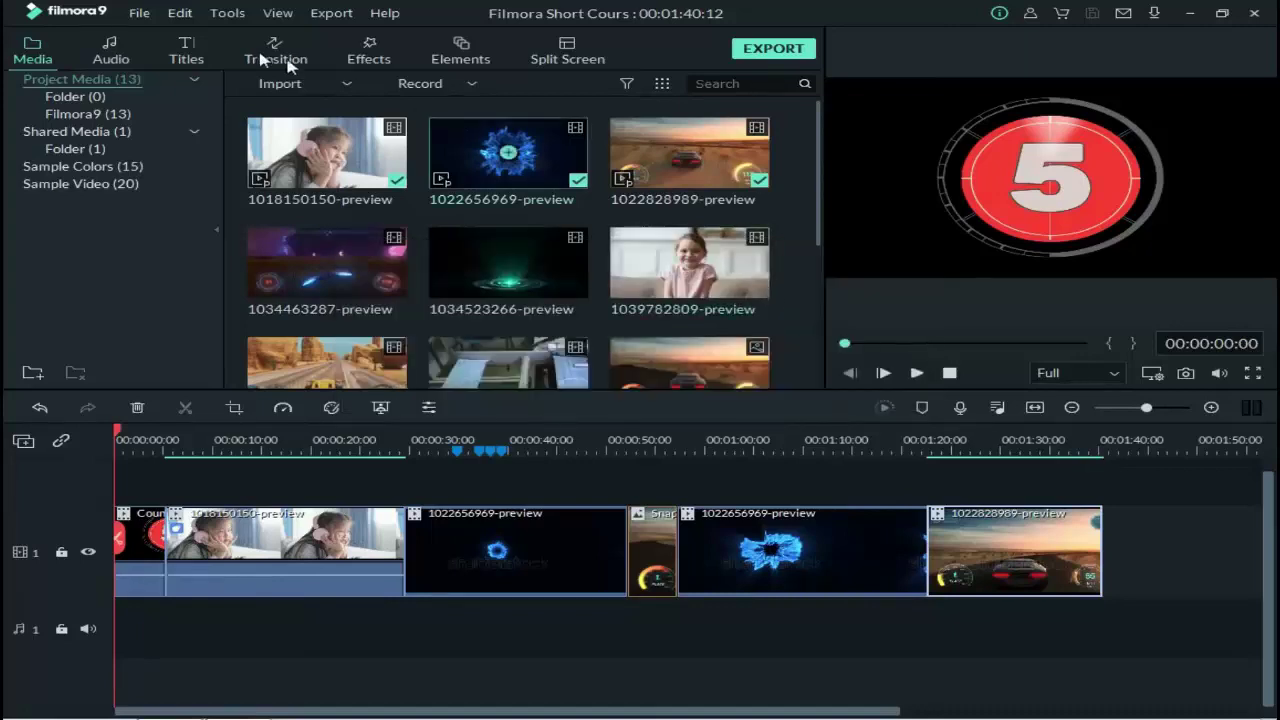
- Review the General, Folders, Editing, Save and Performance preferences, and leave them without applying changes
{"action": "left_click", "coordinate": [138, 14]}
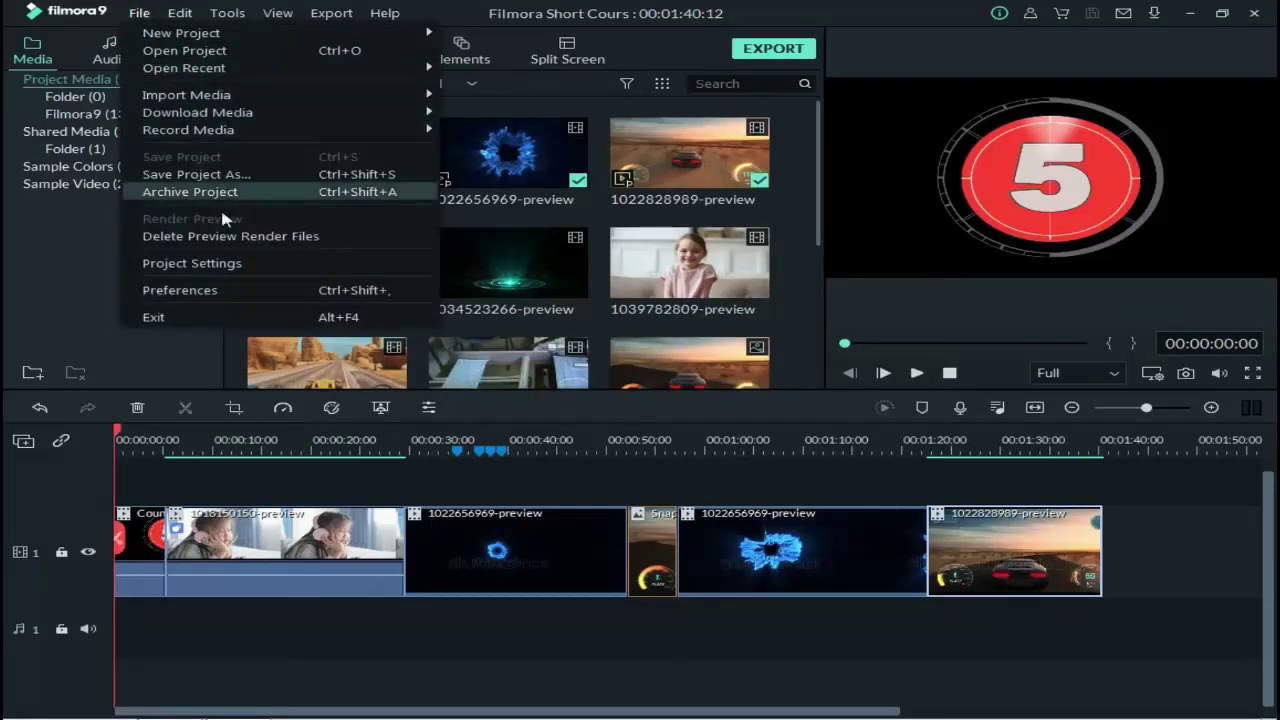
{"action": "left_click", "coordinate": [208, 290]}
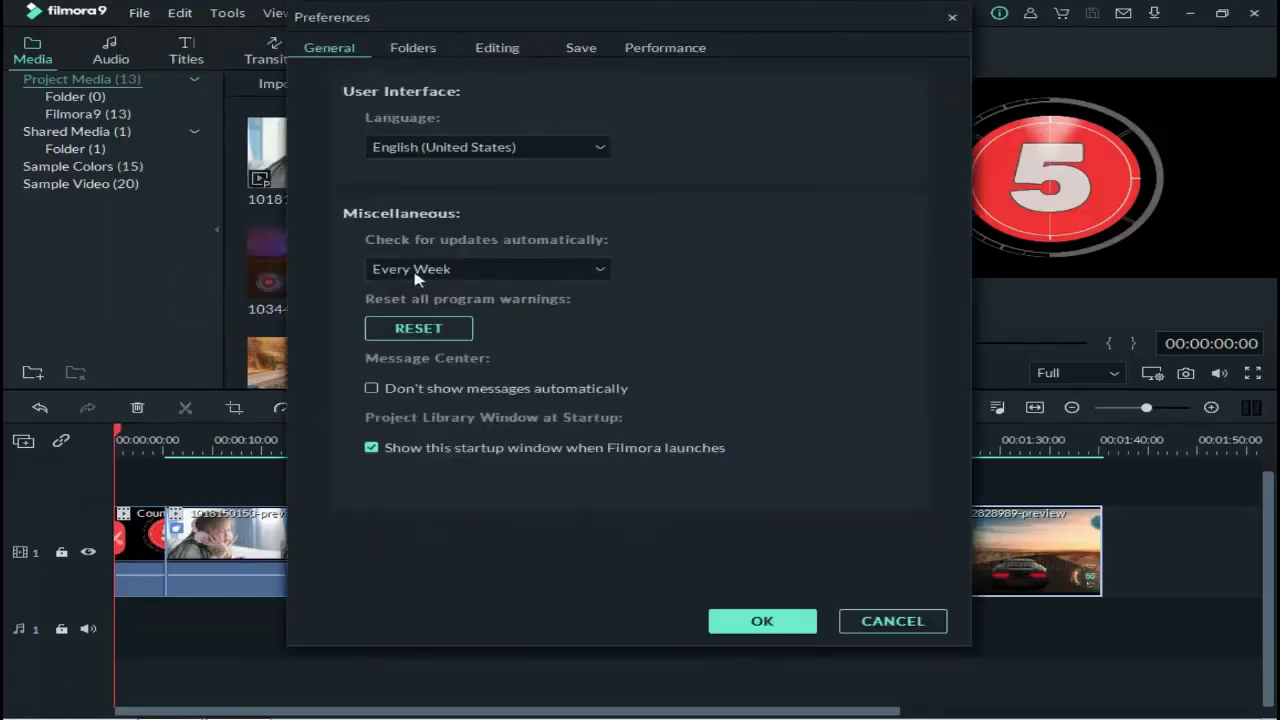
{"action": "left_click", "coordinate": [445, 150]}
{"action": "left_click", "coordinate": [443, 145]}
{"action": "left_click", "coordinate": [416, 52]}
{"action": "left_click", "coordinate": [493, 48]}
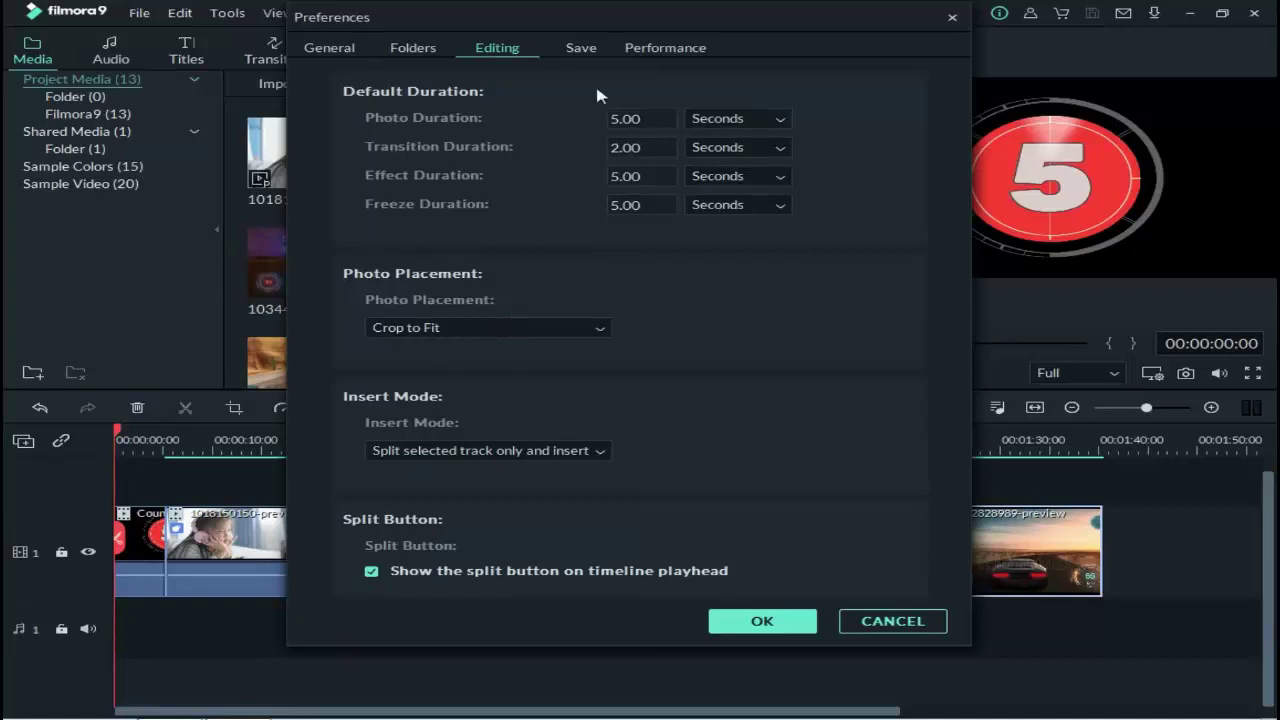
{"action": "left_click", "coordinate": [582, 48]}
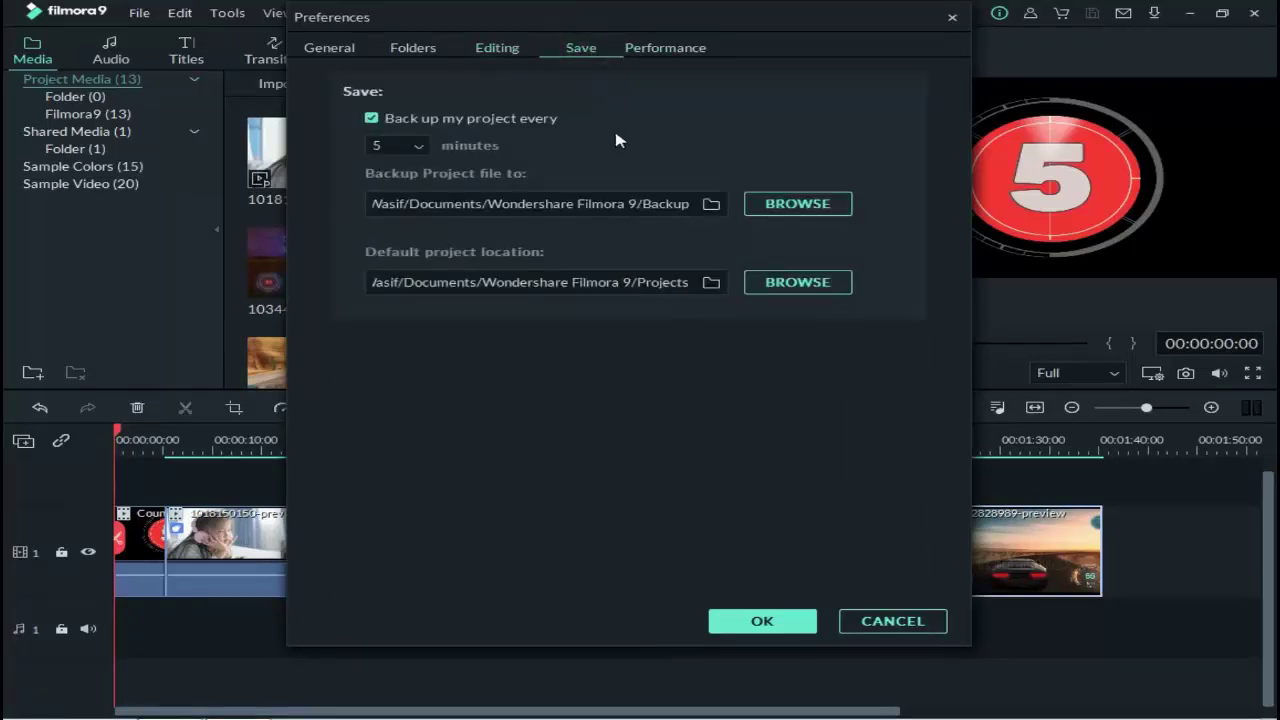
{"action": "left_click", "coordinate": [674, 50]}
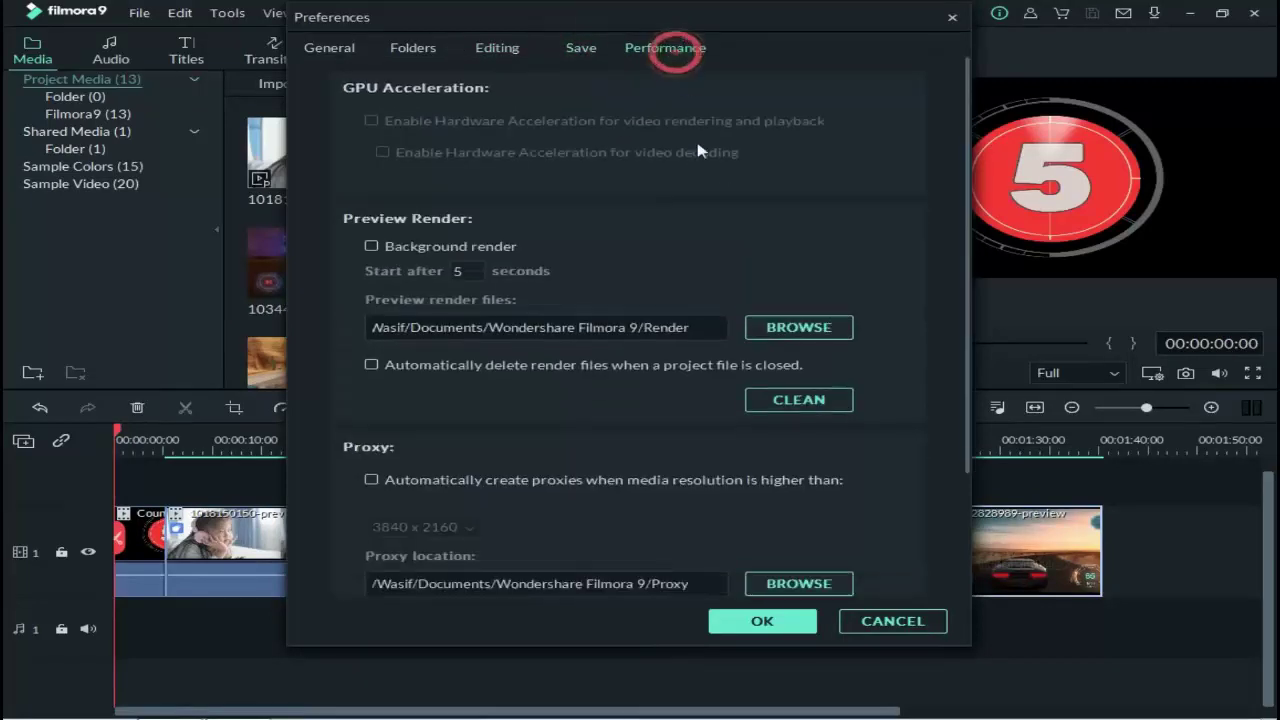
{"action": "left_click", "coordinate": [858, 620]}
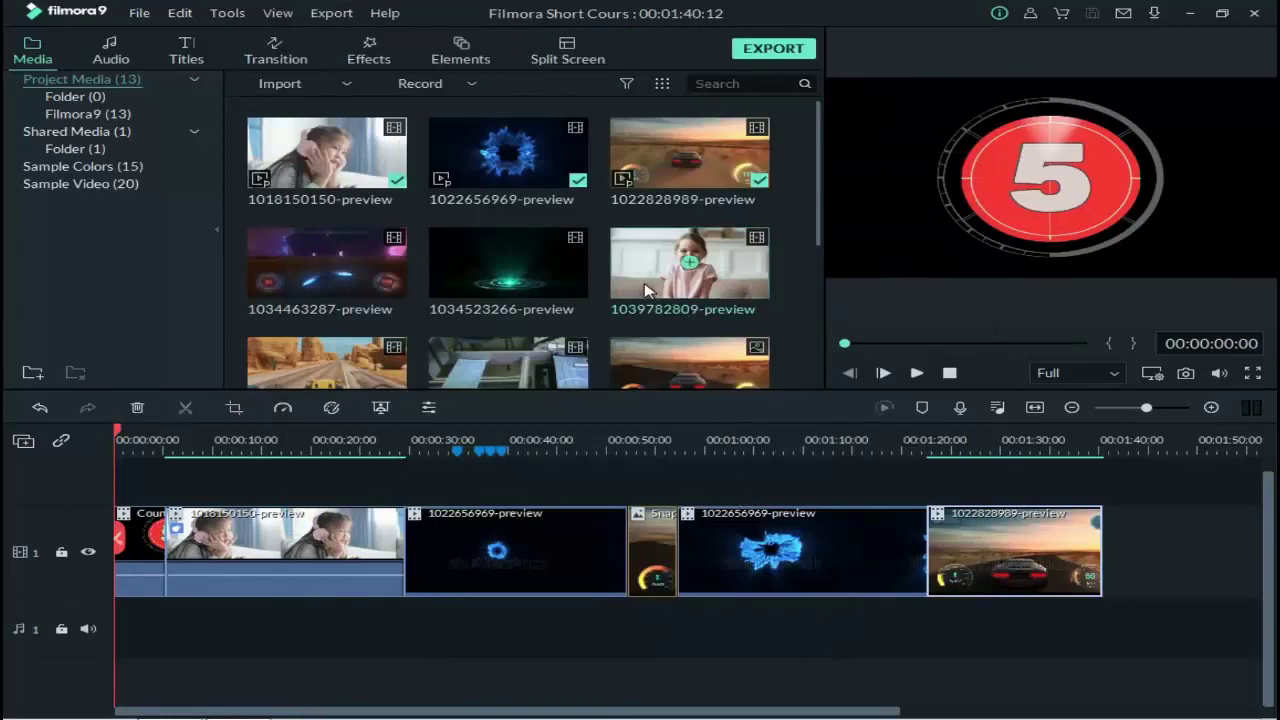
- Look through the Transition, Effects, Elements and Split Screen libraries, and return to the transitions
{"action": "left_click", "coordinate": [268, 60]}
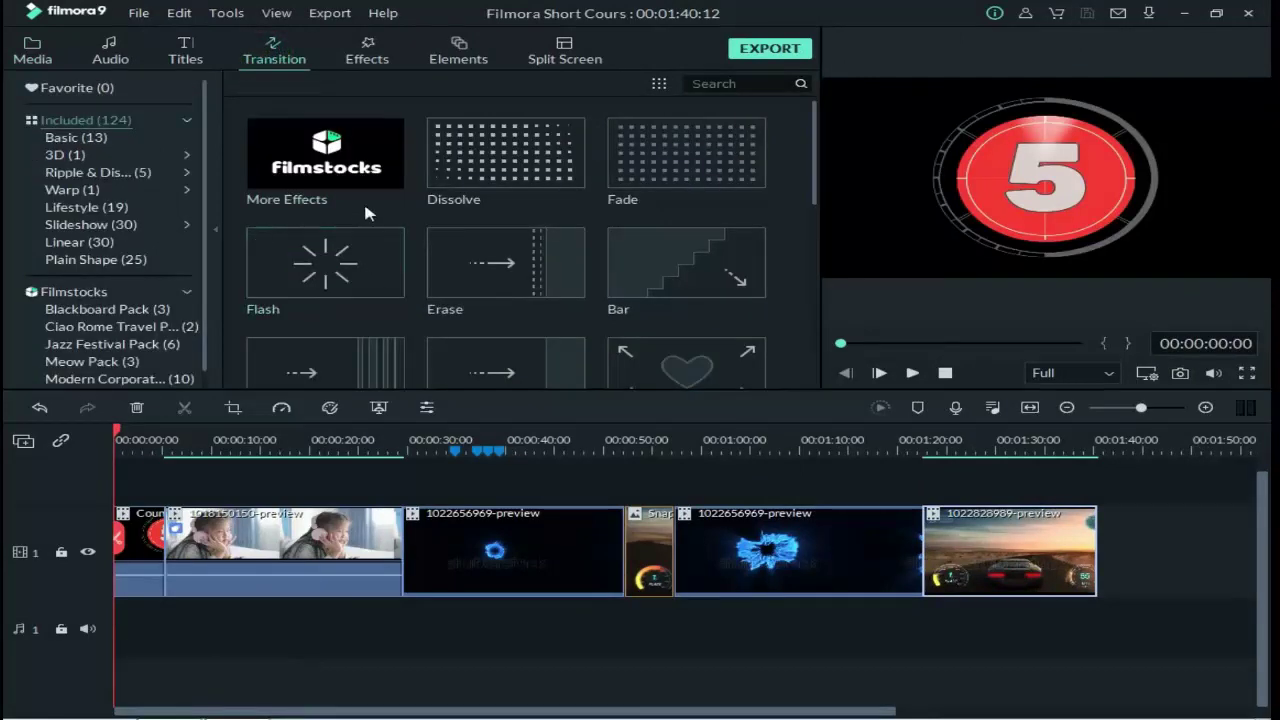
{"action": "left_click", "coordinate": [369, 56]}
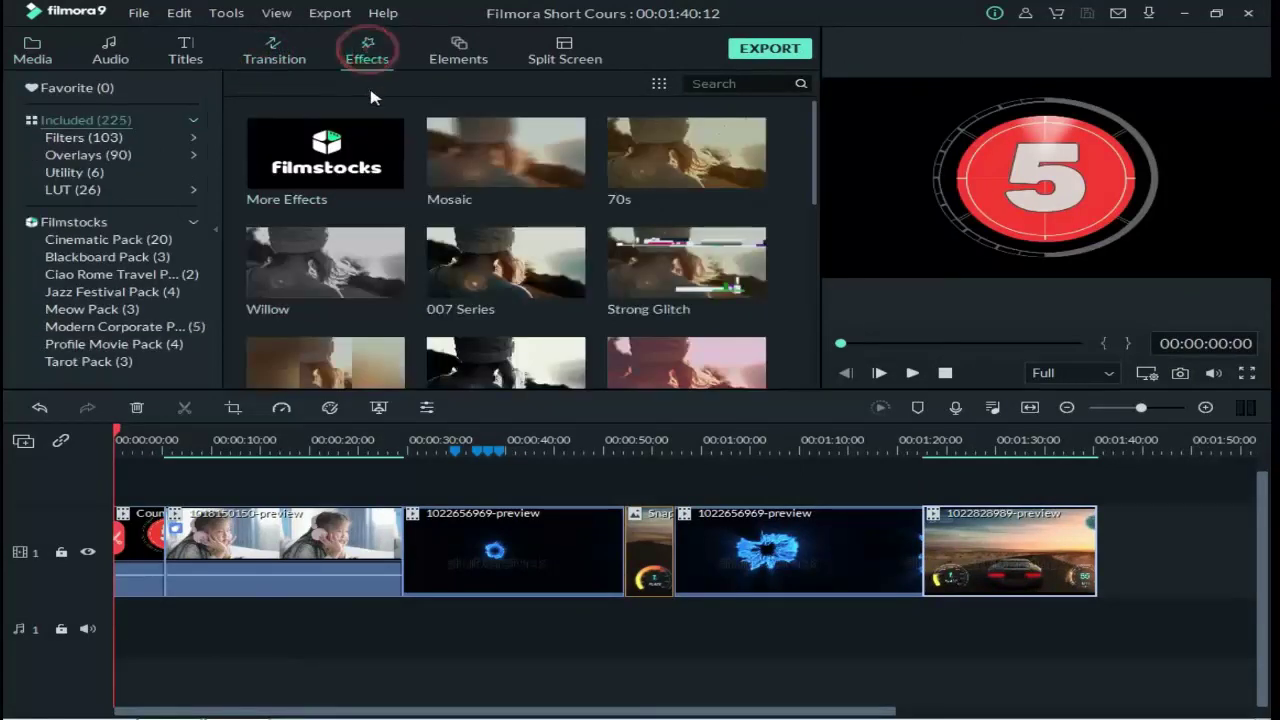
{"action": "left_click", "coordinate": [458, 50]}
{"action": "left_click", "coordinate": [569, 57]}
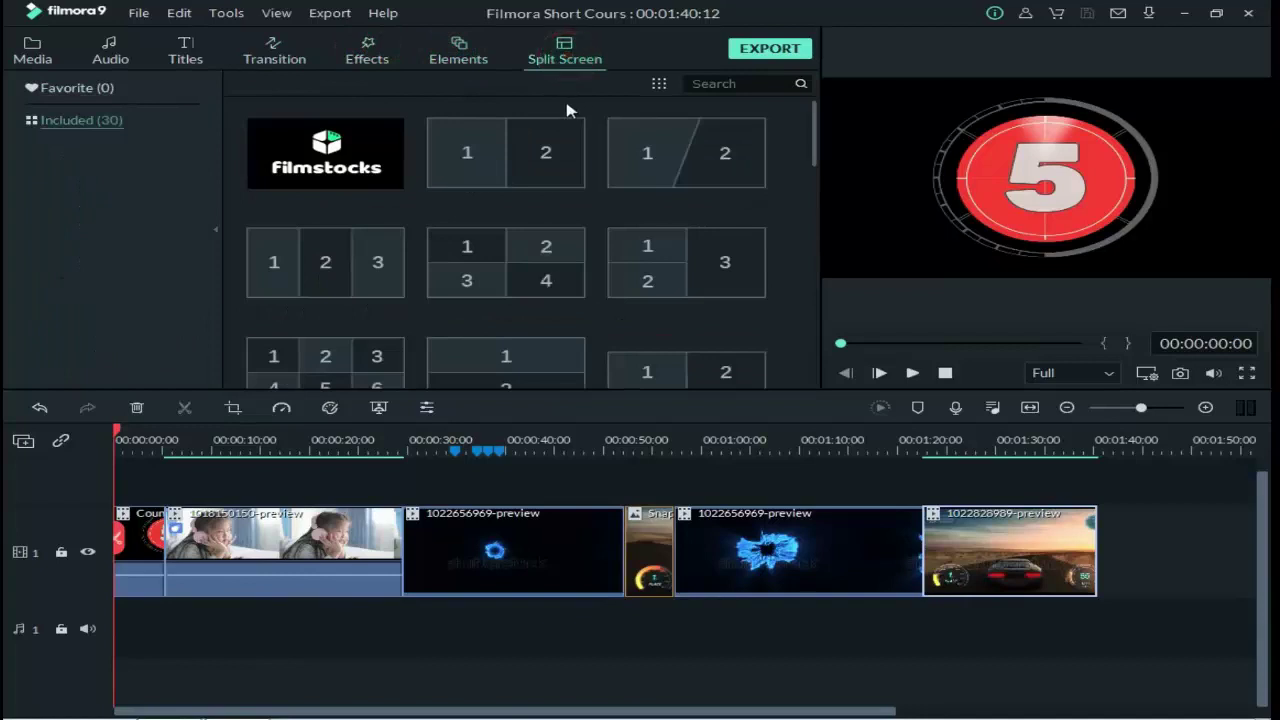
{"action": "left_click", "coordinate": [283, 54]}
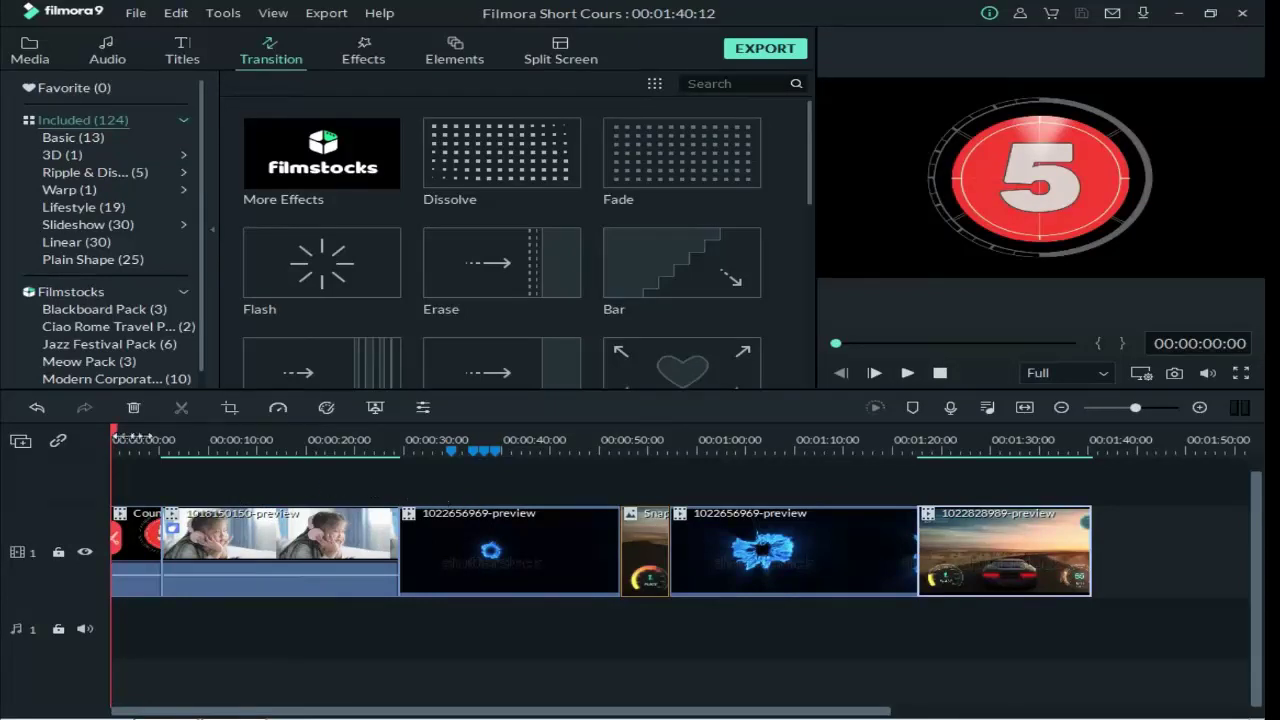
- Add two empty video tracks above the existing video track in the timeline
{"action": "left_click", "coordinate": [20, 441]}
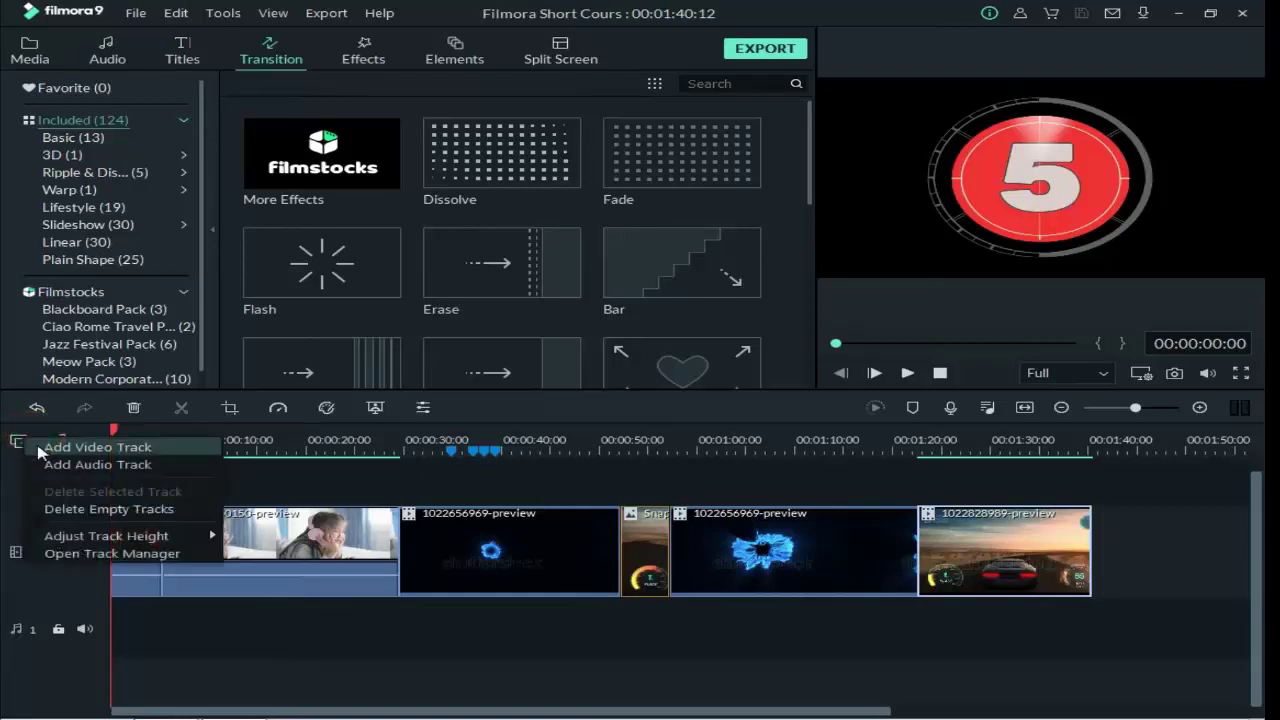
{"action": "left_click", "coordinate": [88, 450]}
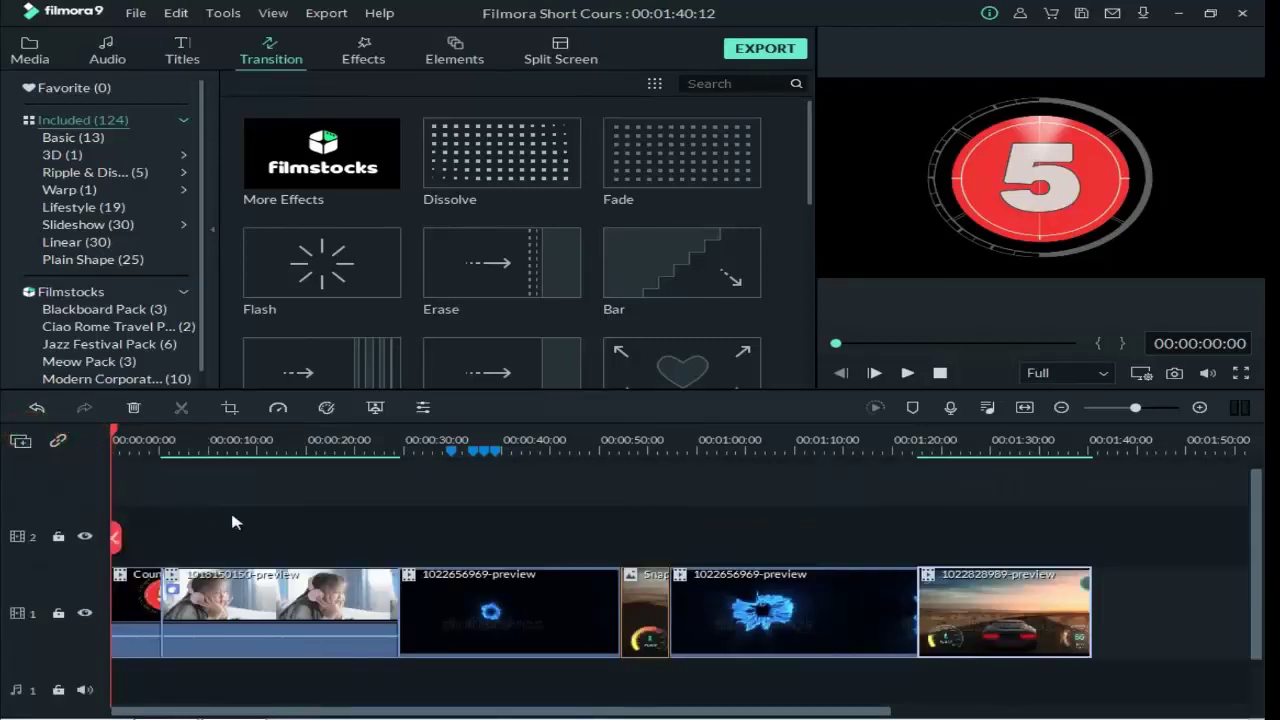
{"action": "left_click", "coordinate": [28, 440]}
{"action": "left_click", "coordinate": [71, 450]}
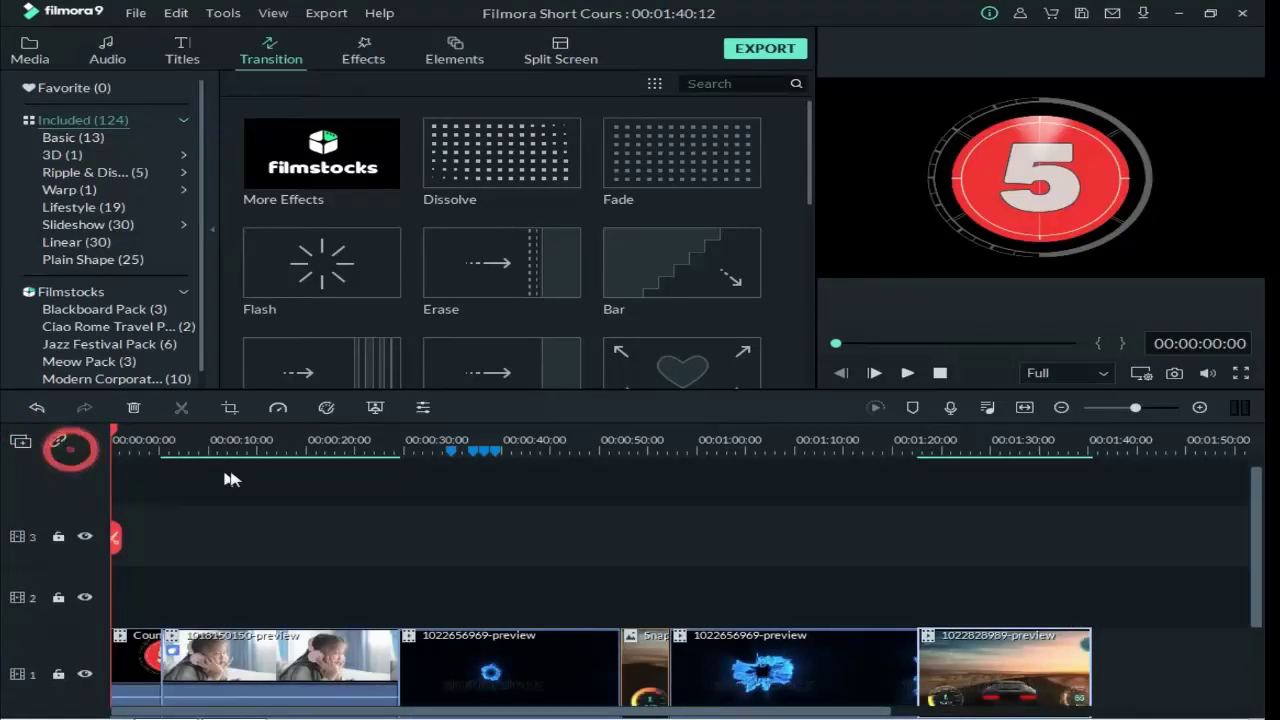
- Add three more empty audio tracks to the timeline
{"action": "left_click", "coordinate": [27, 446]}
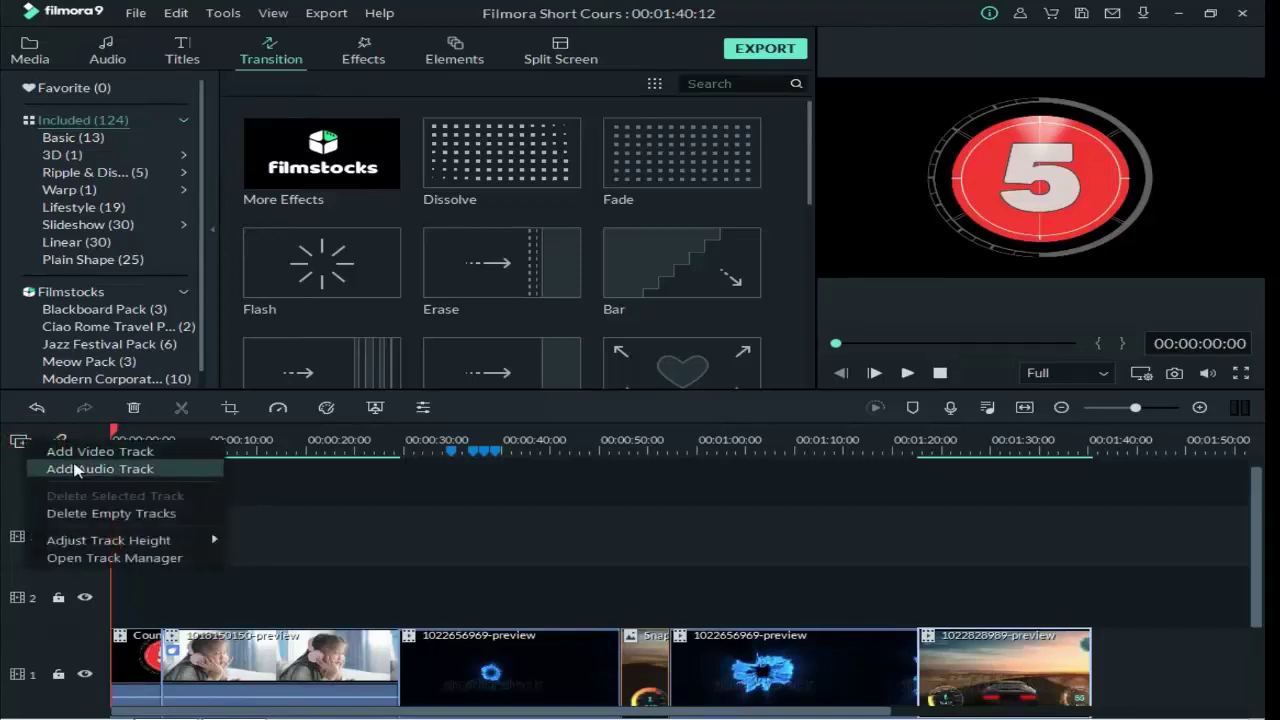
{"action": "left_click", "coordinate": [80, 466]}
{"action": "scroll", "coordinate": [371, 551], "scroll_direction": "down", "scroll_amount": 1}
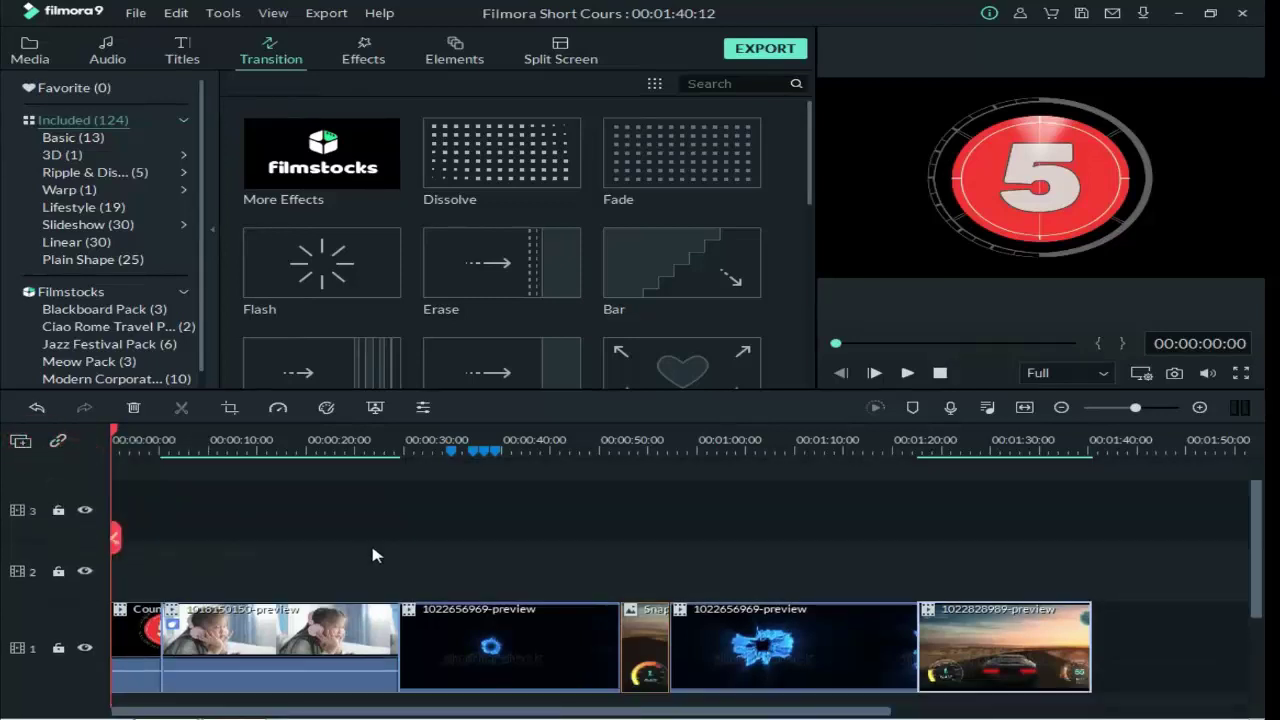
{"action": "scroll", "coordinate": [371, 551], "scroll_direction": "up", "scroll_amount": 1}
{"action": "left_click", "coordinate": [22, 440]}
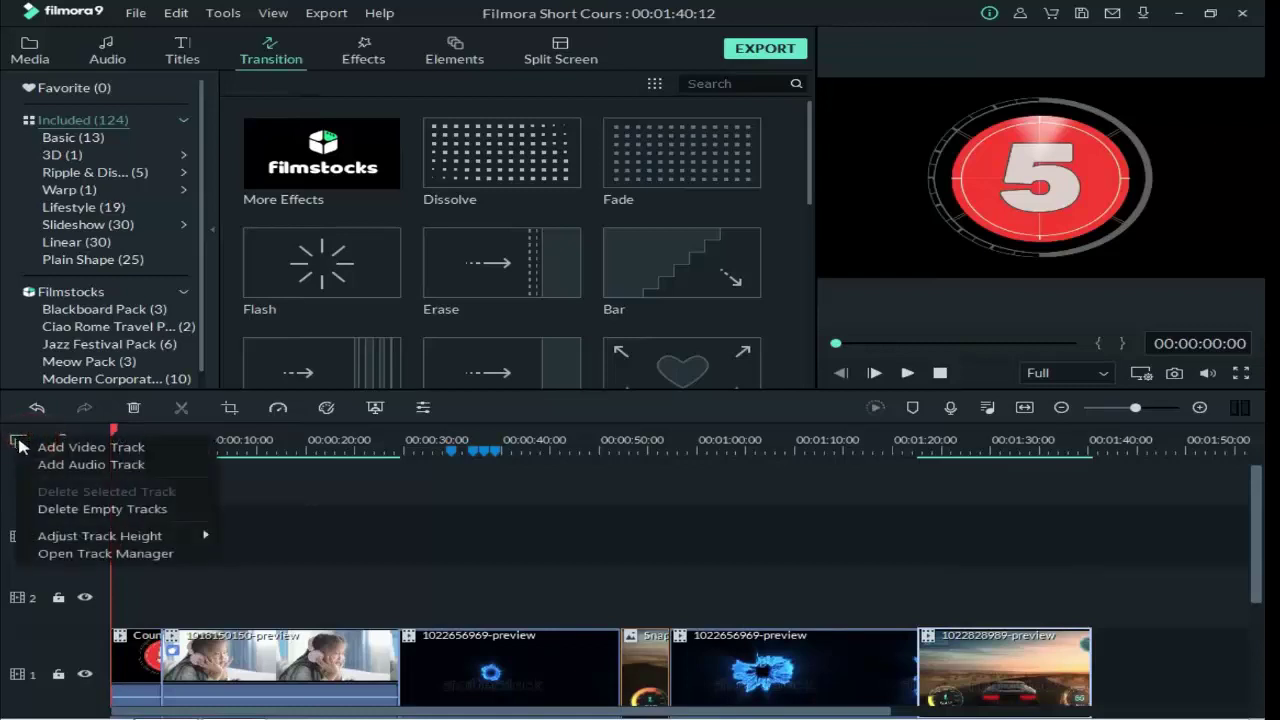
{"action": "left_click", "coordinate": [53, 466]}
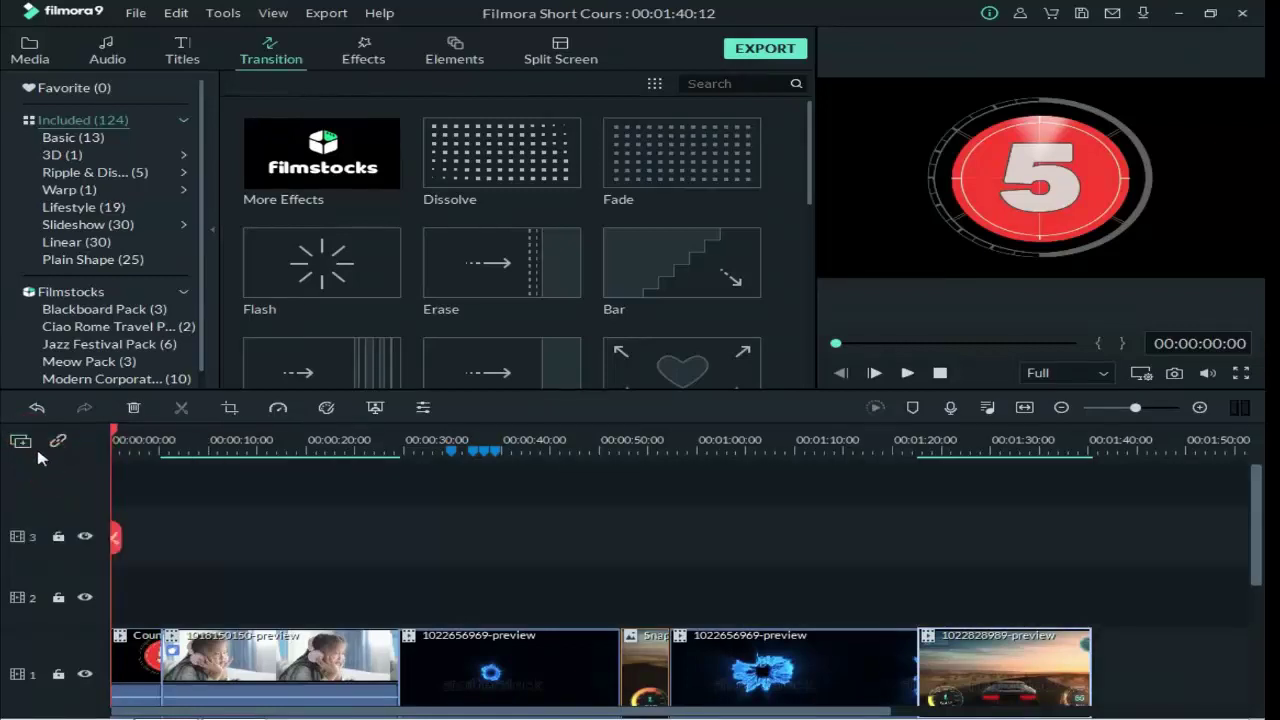
{"action": "left_click", "coordinate": [22, 440]}
{"action": "left_click", "coordinate": [57, 472]}
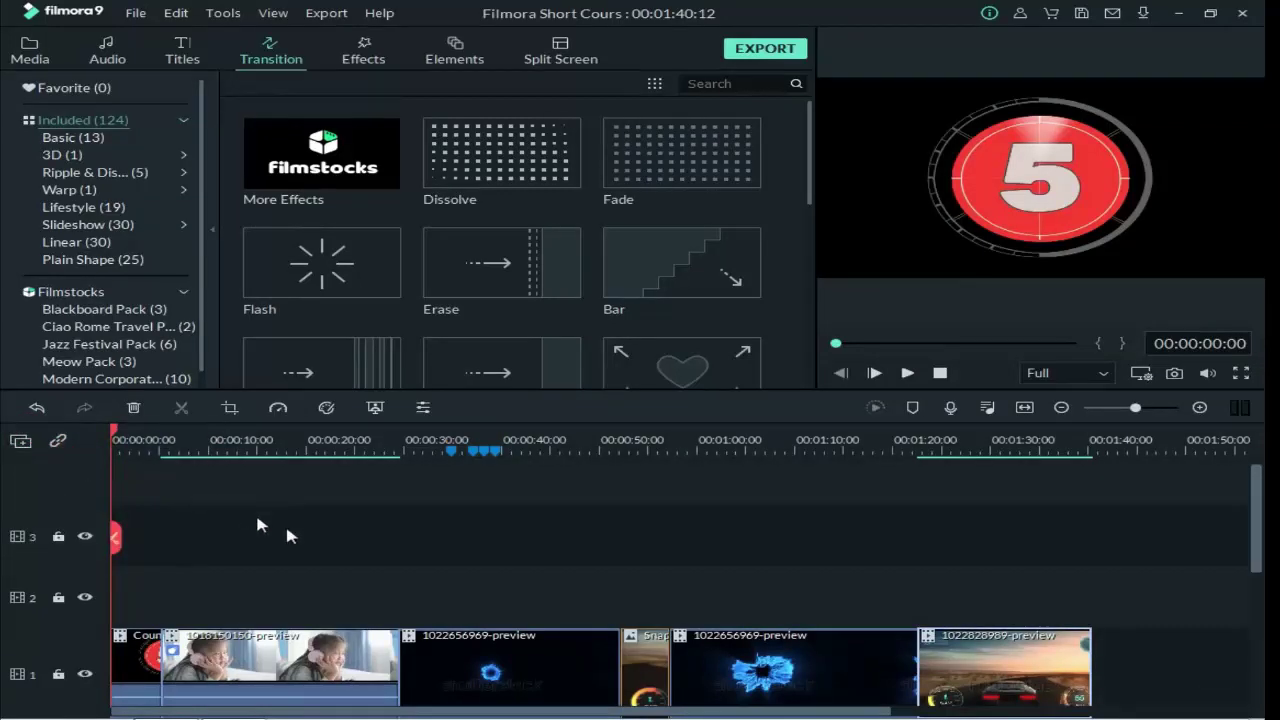
- Delete all the empty tracks from the timeline at once
{"action": "right_click", "coordinate": [348, 503]}
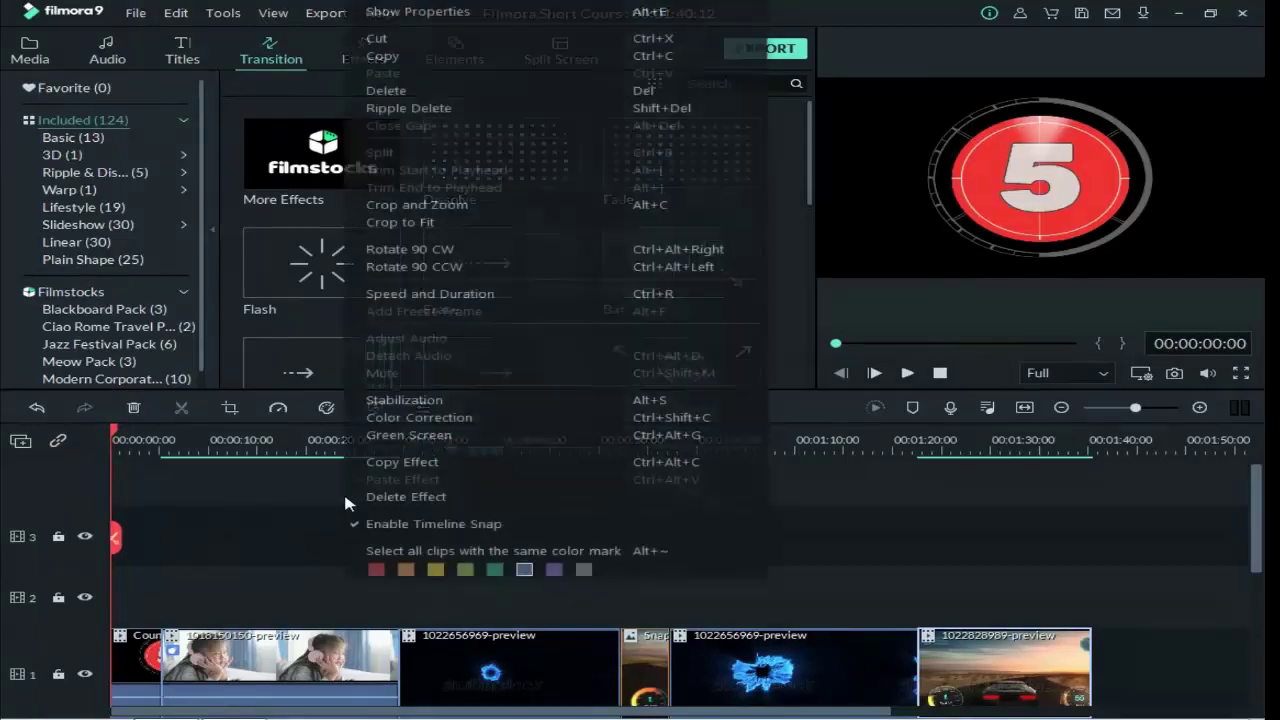
{"action": "left_click", "coordinate": [336, 489]}
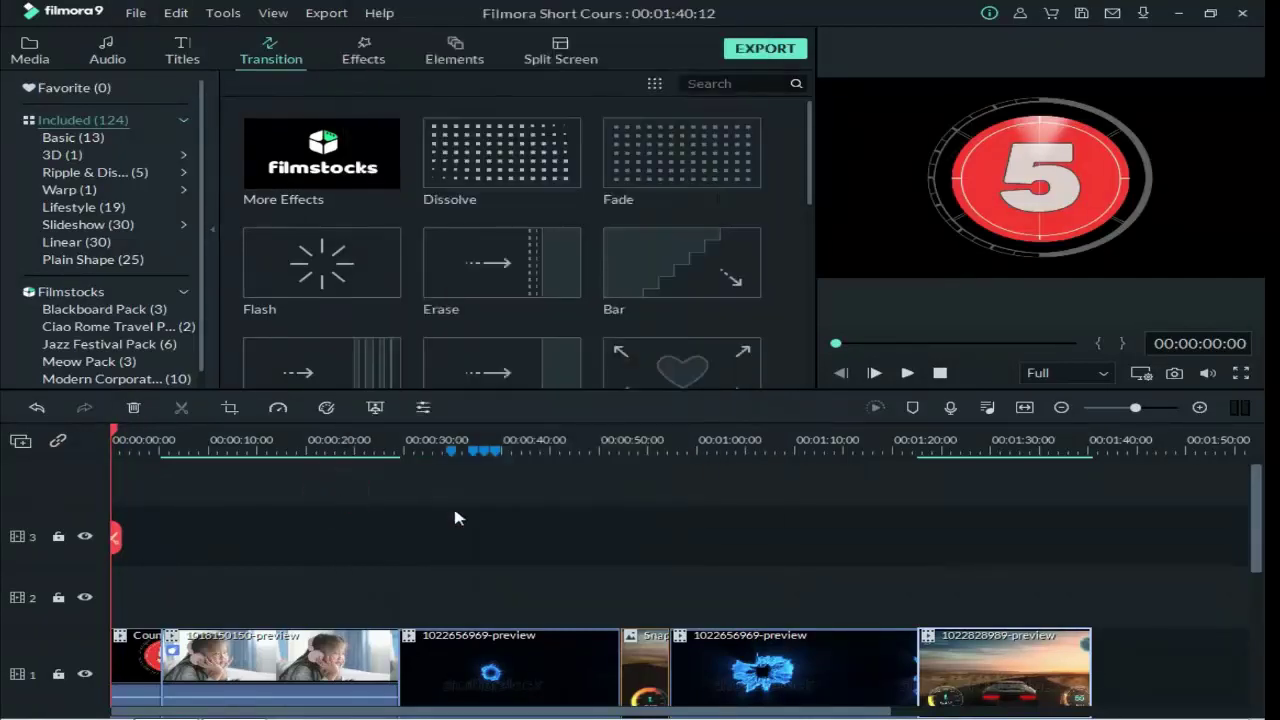
{"action": "scroll", "coordinate": [451, 514], "scroll_direction": "up", "scroll_amount": 1}
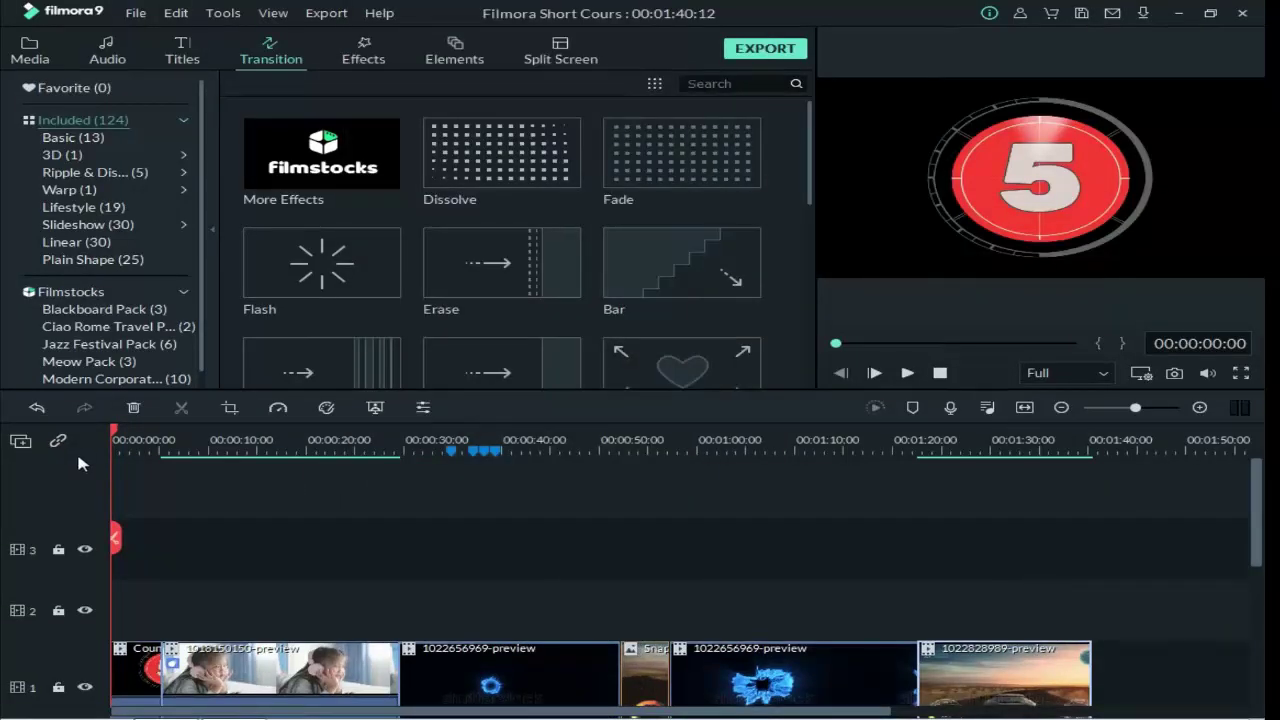
{"action": "left_click", "coordinate": [20, 441]}
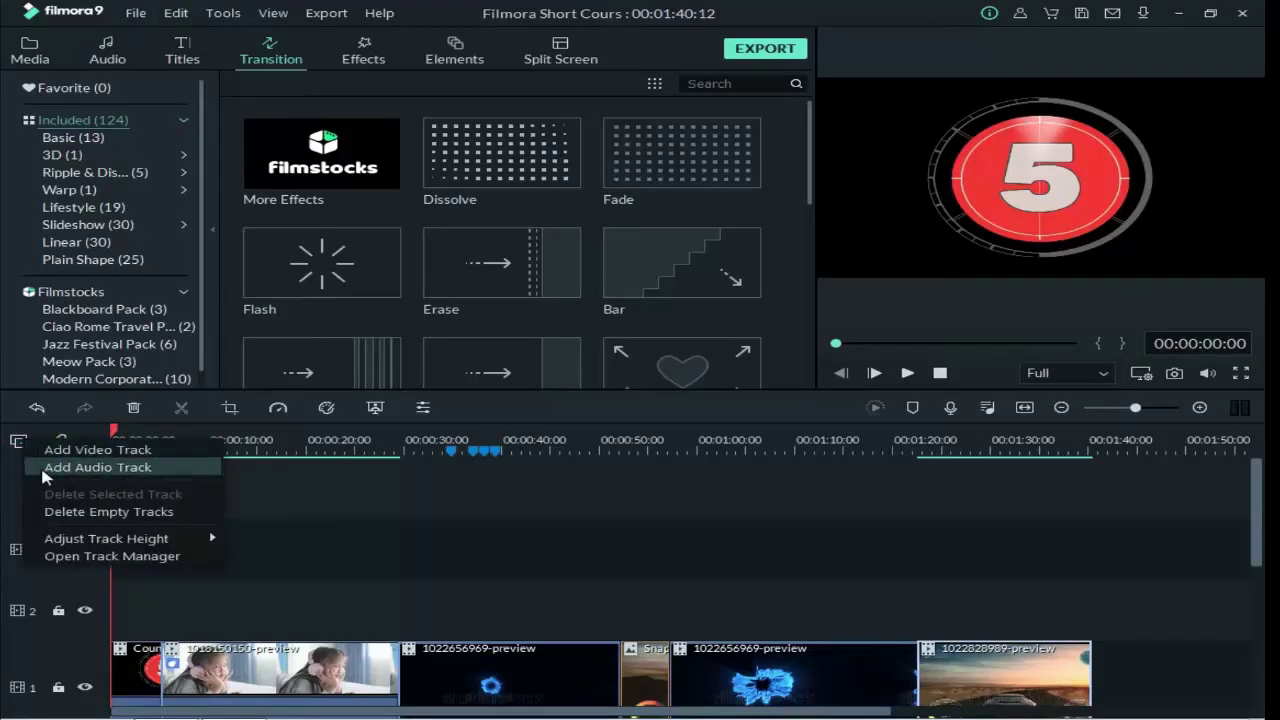
{"action": "left_click", "coordinate": [137, 516]}
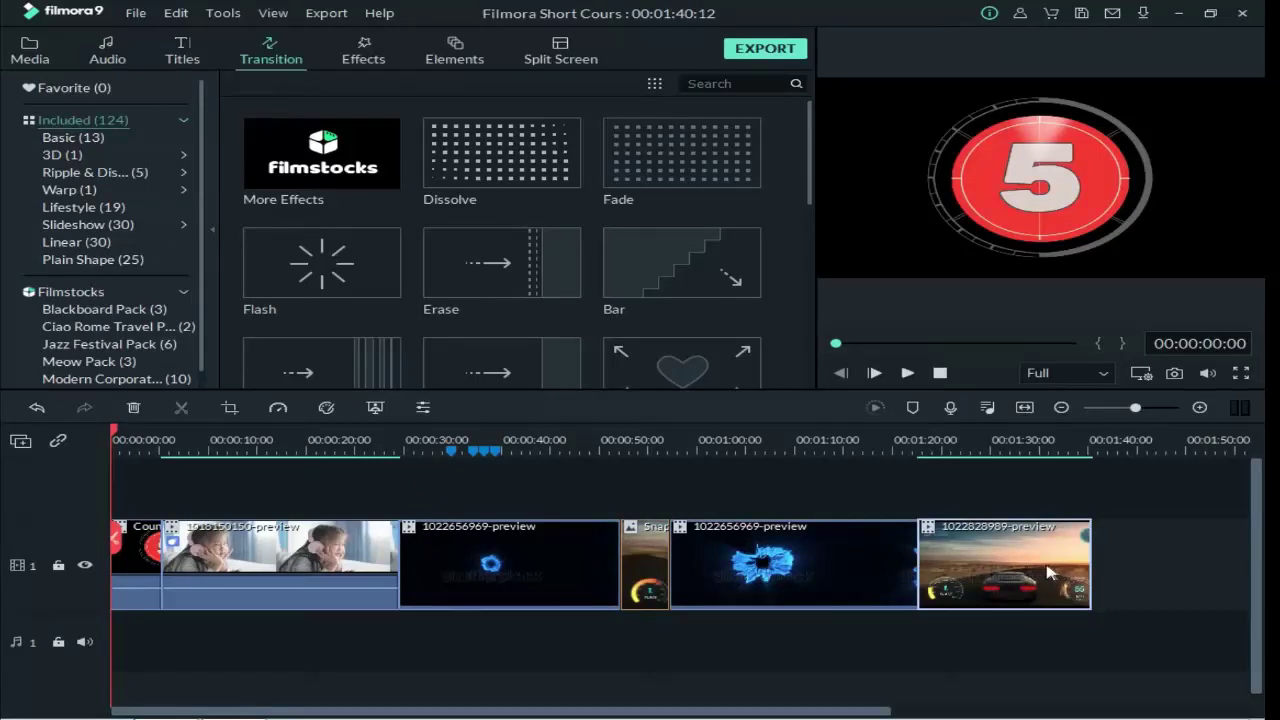
- Delete the first two timeline markers over the first blue energy clip one at a time
{"action": "left_click", "coordinate": [450, 452]}
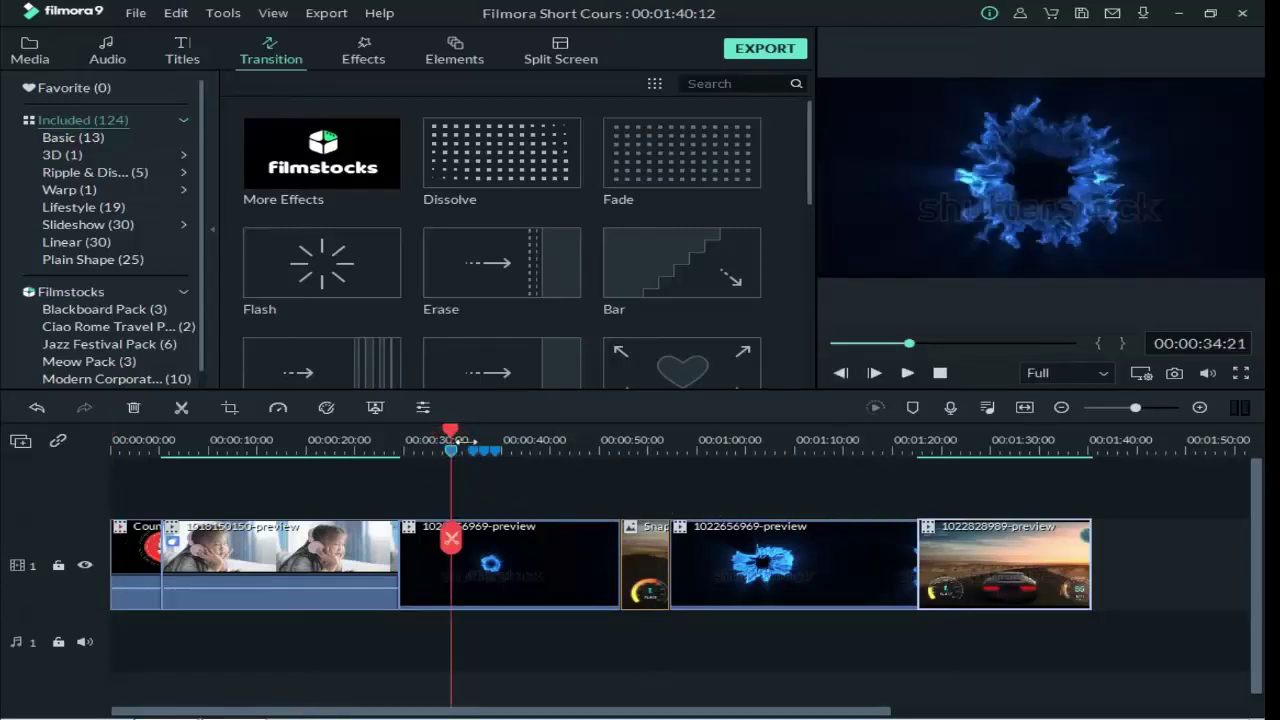
{"action": "right_click", "coordinate": [451, 450]}
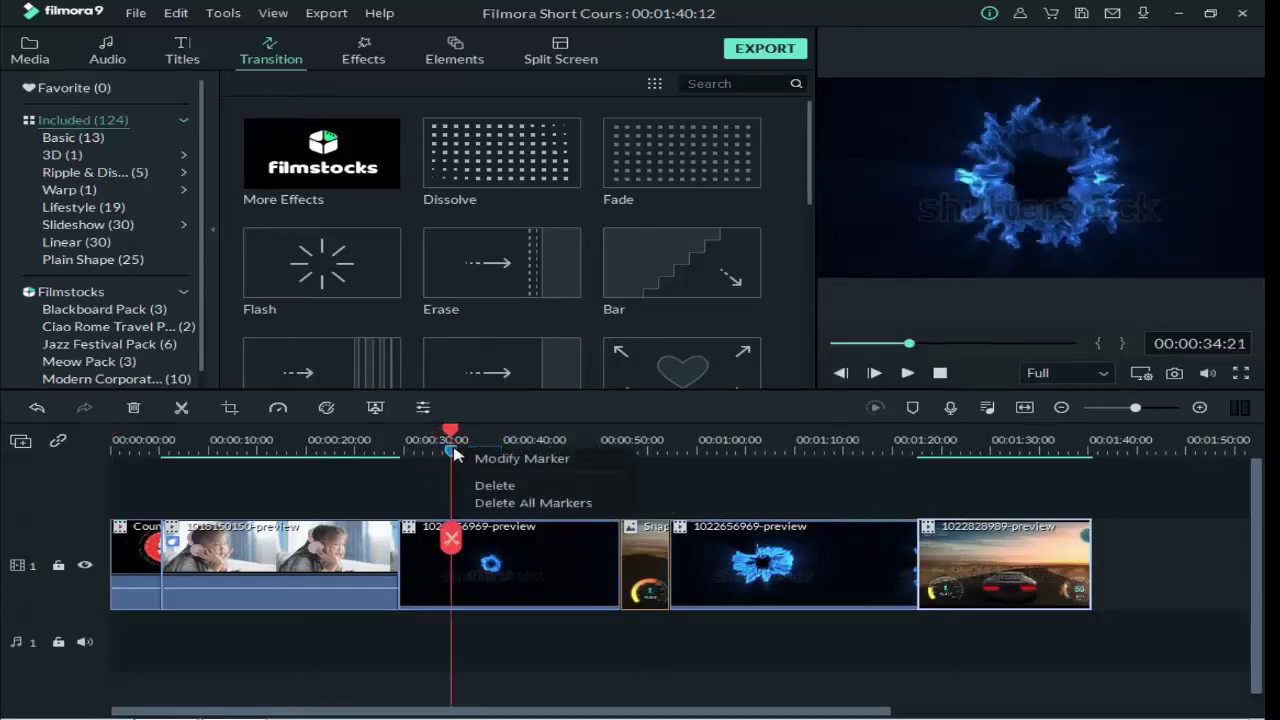
{"action": "left_click", "coordinate": [490, 486]}
{"action": "left_click", "coordinate": [473, 450]}
{"action": "right_click", "coordinate": [474, 451]}
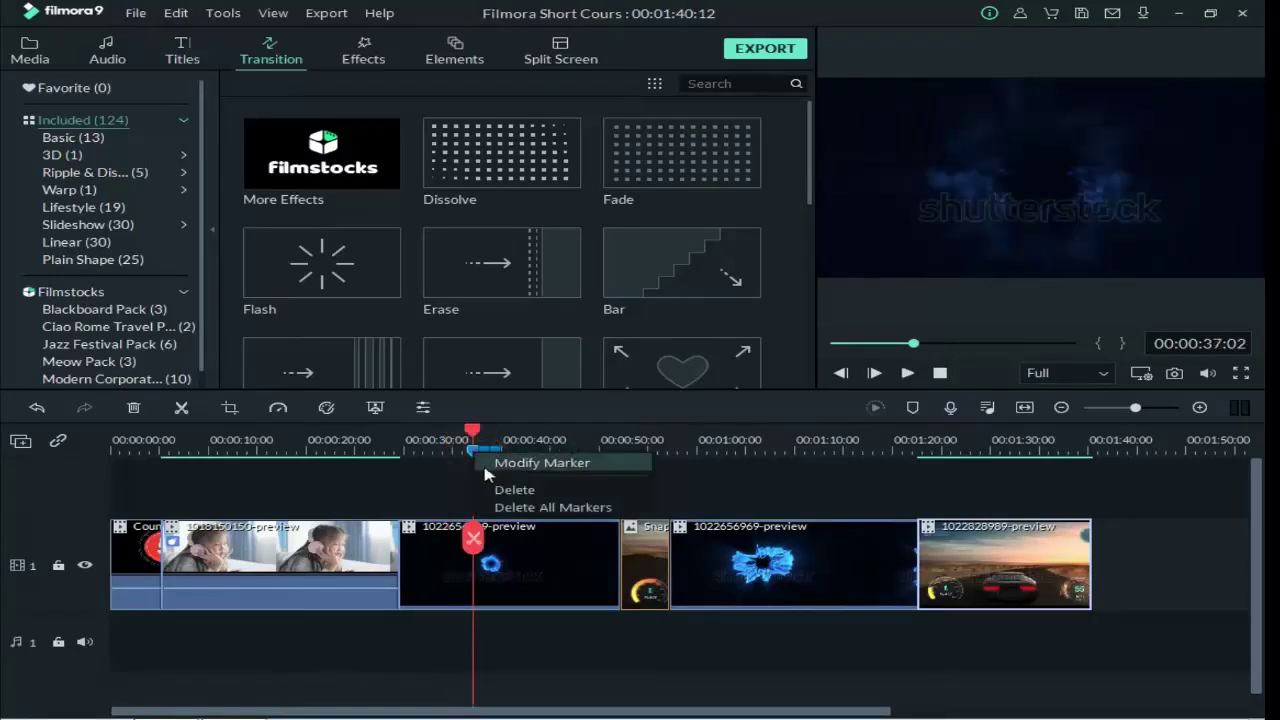
{"action": "left_click", "coordinate": [494, 489]}
- Delete all the remaining timeline markers with a single command
{"action": "left_click", "coordinate": [485, 450]}
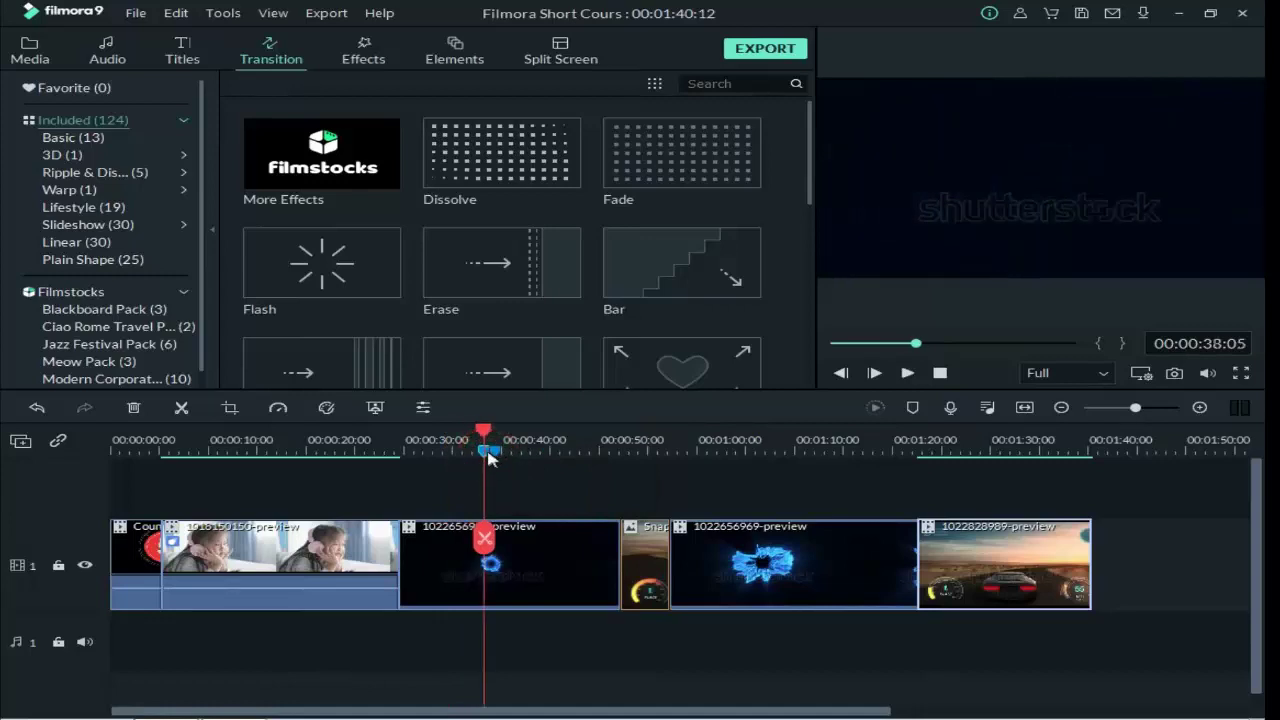
{"action": "right_click", "coordinate": [488, 452]}
{"action": "left_click", "coordinate": [528, 505]}
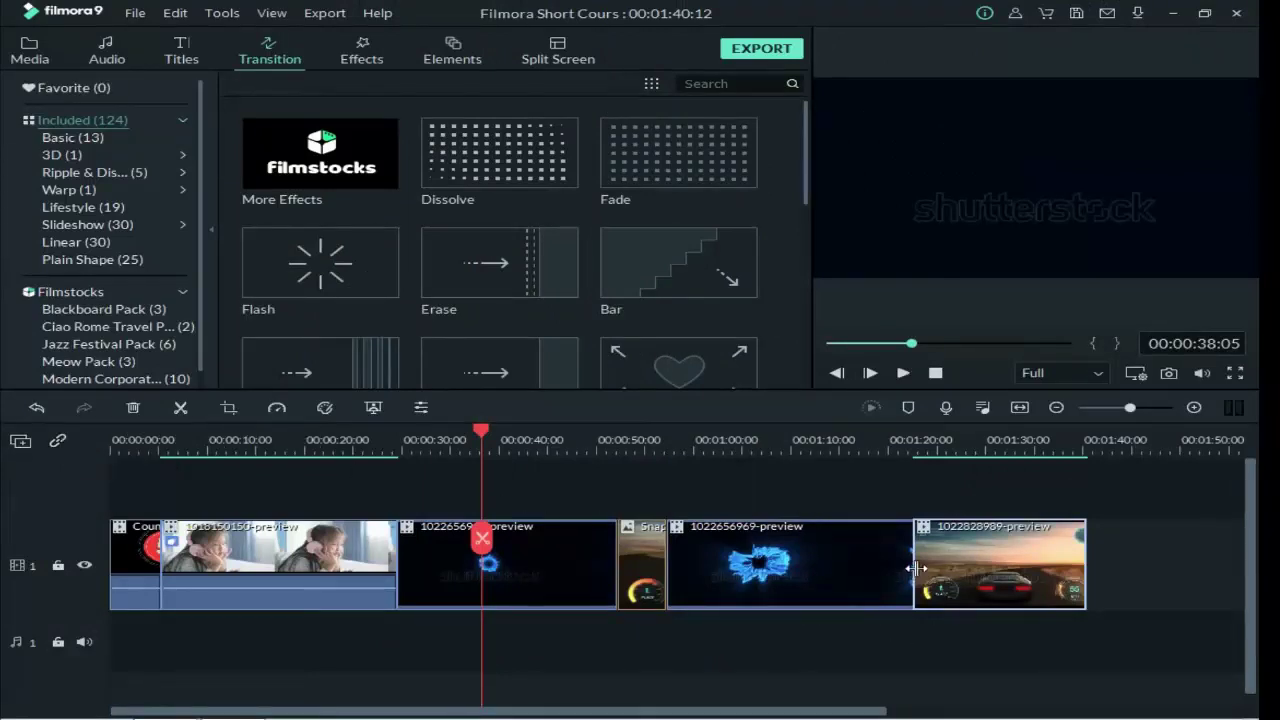
- Turn off Auto Ripple and move the last car clip earlier over the second blue energy clip, starting at about 1:15
{"action": "left_click", "coordinate": [58, 441]}
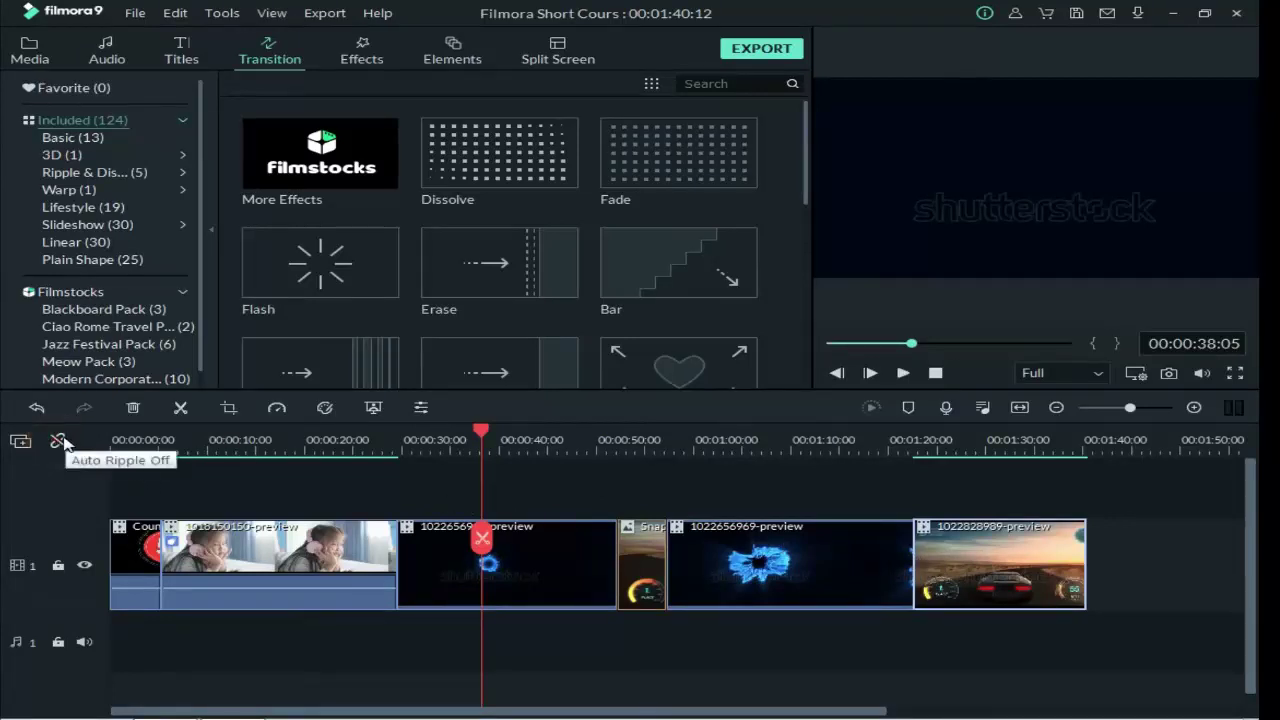
{"action": "left_click", "coordinate": [60, 441]}
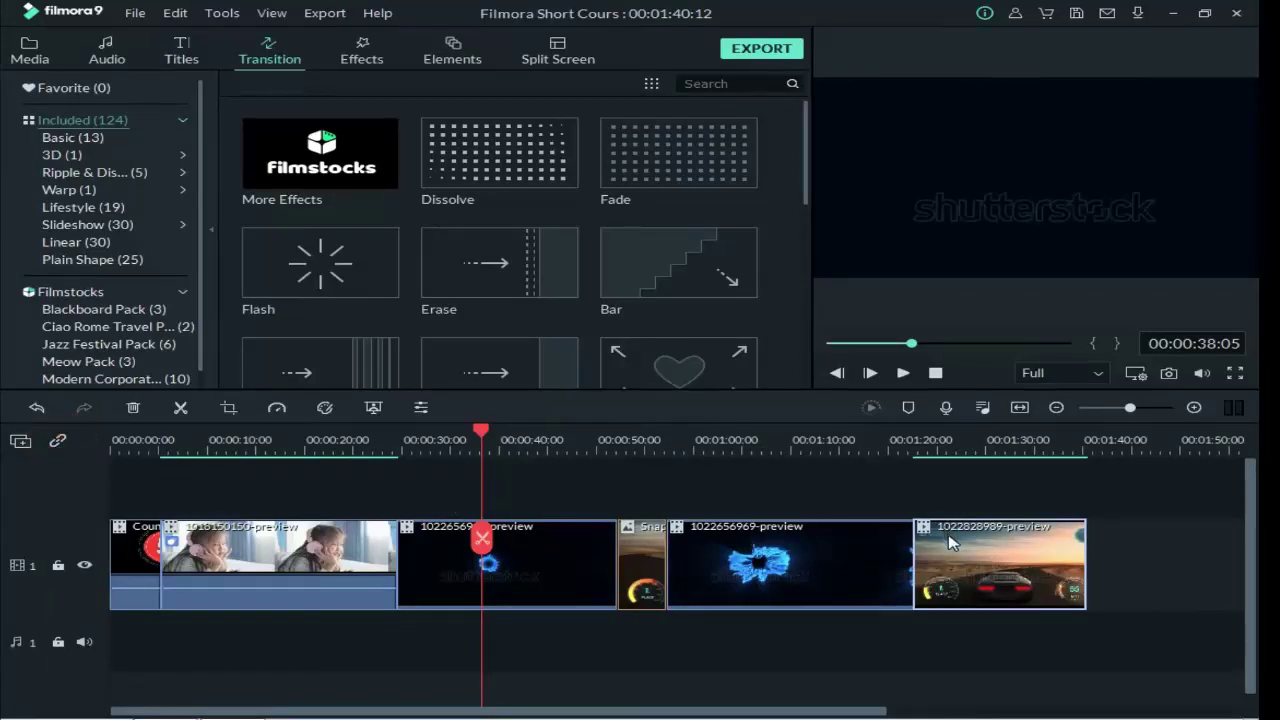
{"action": "left_click_drag", "start_coordinate": [946, 538], "coordinate": [898, 552]}
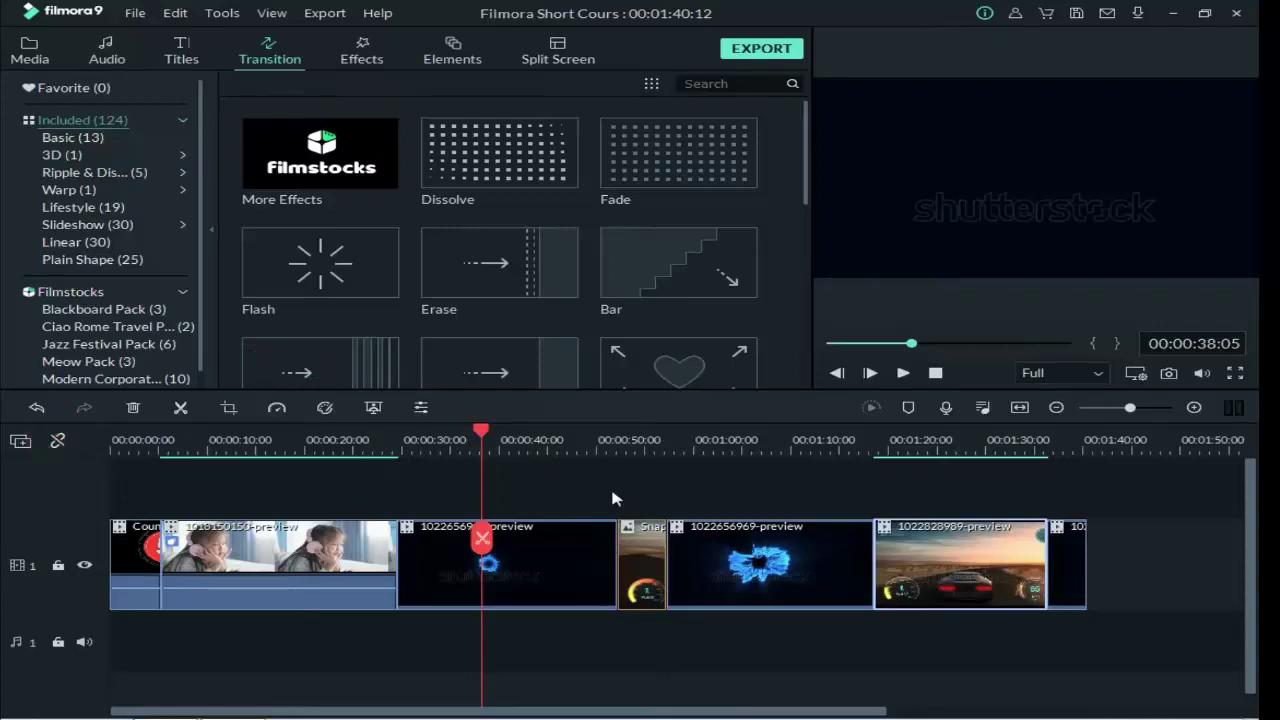
{"action": "left_click_drag", "start_coordinate": [912, 552], "coordinate": [853, 556]}
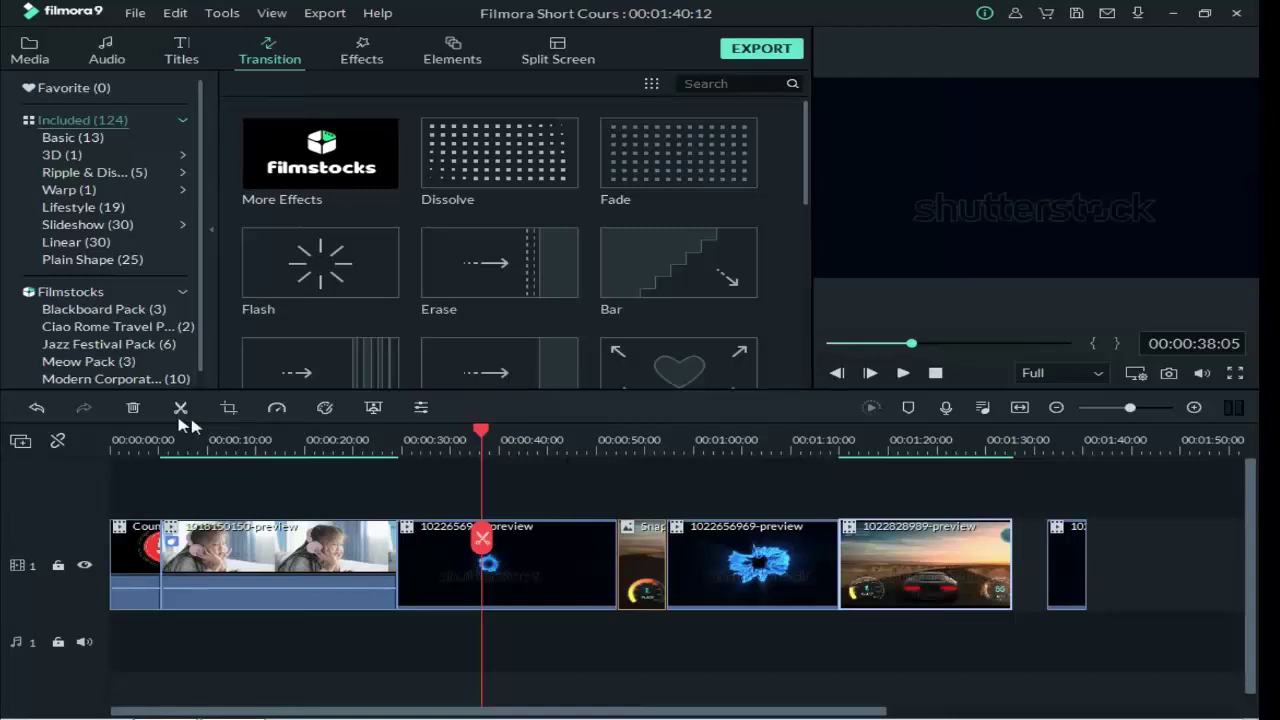
- Turn Auto Ripple back on and undo the recent moves of the car clip on the timeline
{"action": "left_click", "coordinate": [62, 441]}
{"action": "left_click", "coordinate": [35, 407]}
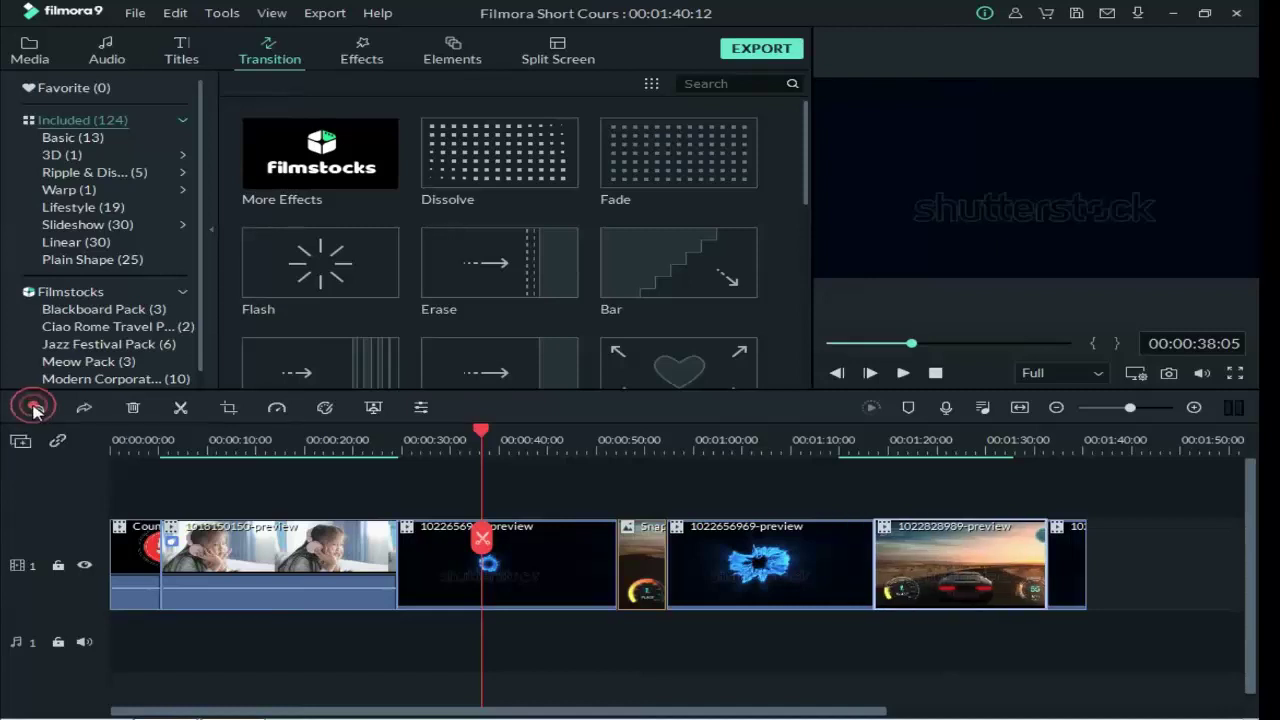
{"action": "left_click", "coordinate": [35, 407]}
{"action": "left_click", "coordinate": [35, 408]}
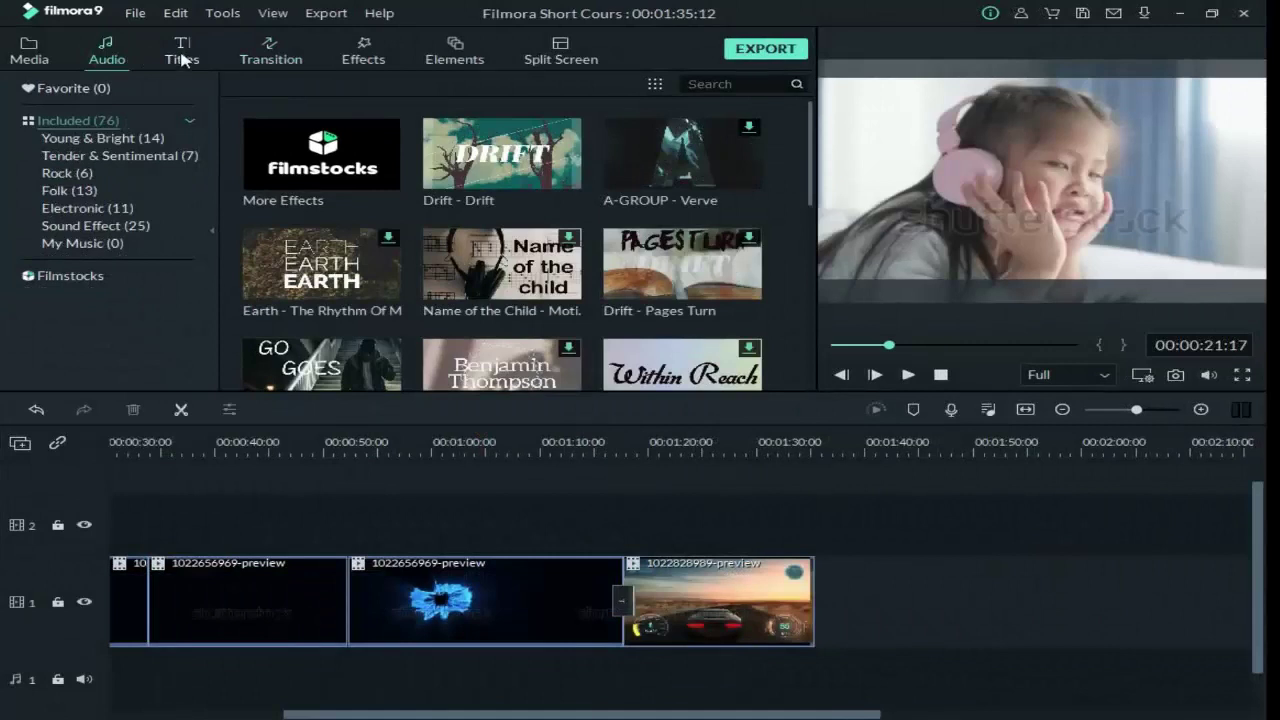
- Place the favorite Title 1 on track 2 above the blue energy clips, starting at about 0:44, and open its text for editing
{"action": "left_click", "coordinate": [182, 55]}
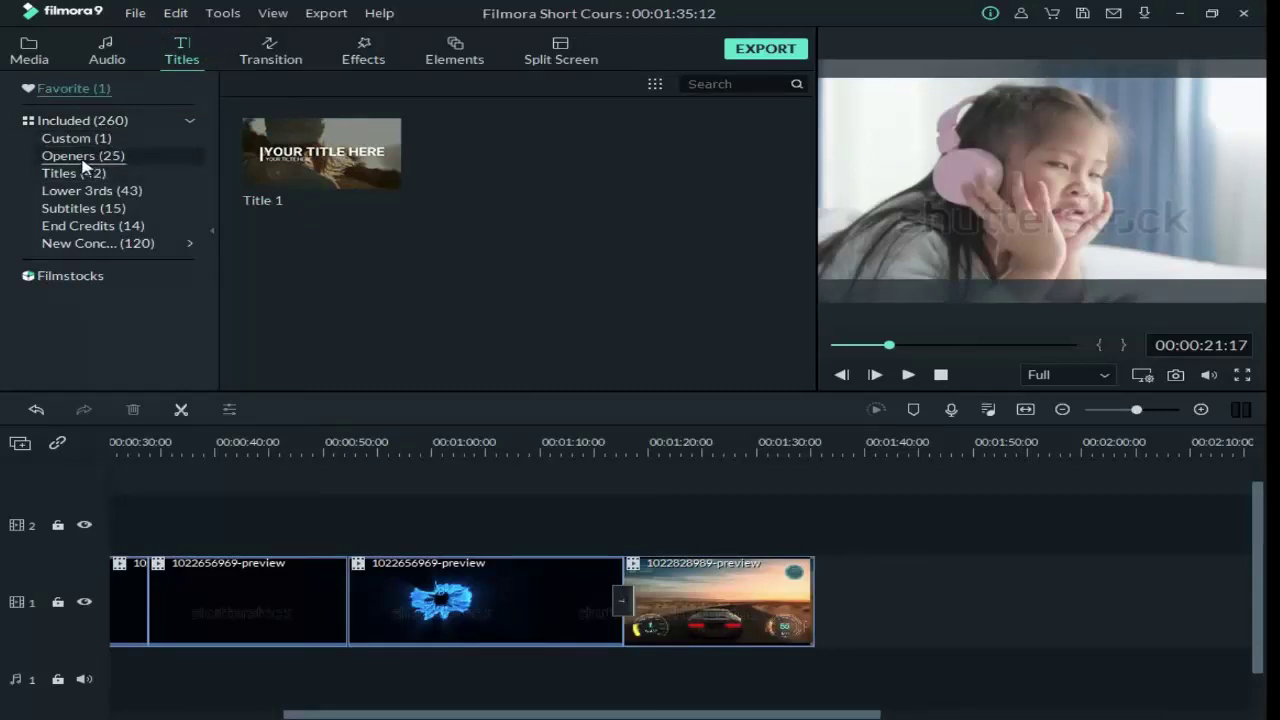
{"action": "mouse_move", "coordinate": [318, 168]}
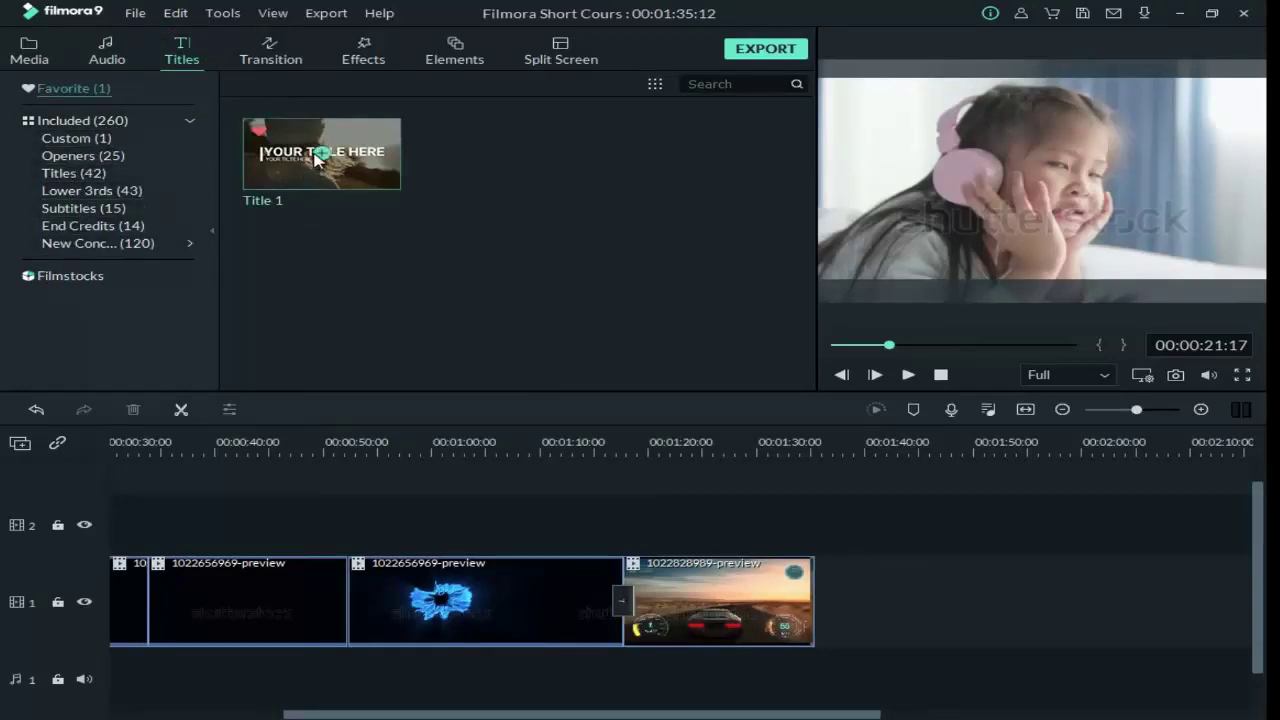
{"action": "left_click_drag", "start_coordinate": [305, 162], "coordinate": [407, 510]}
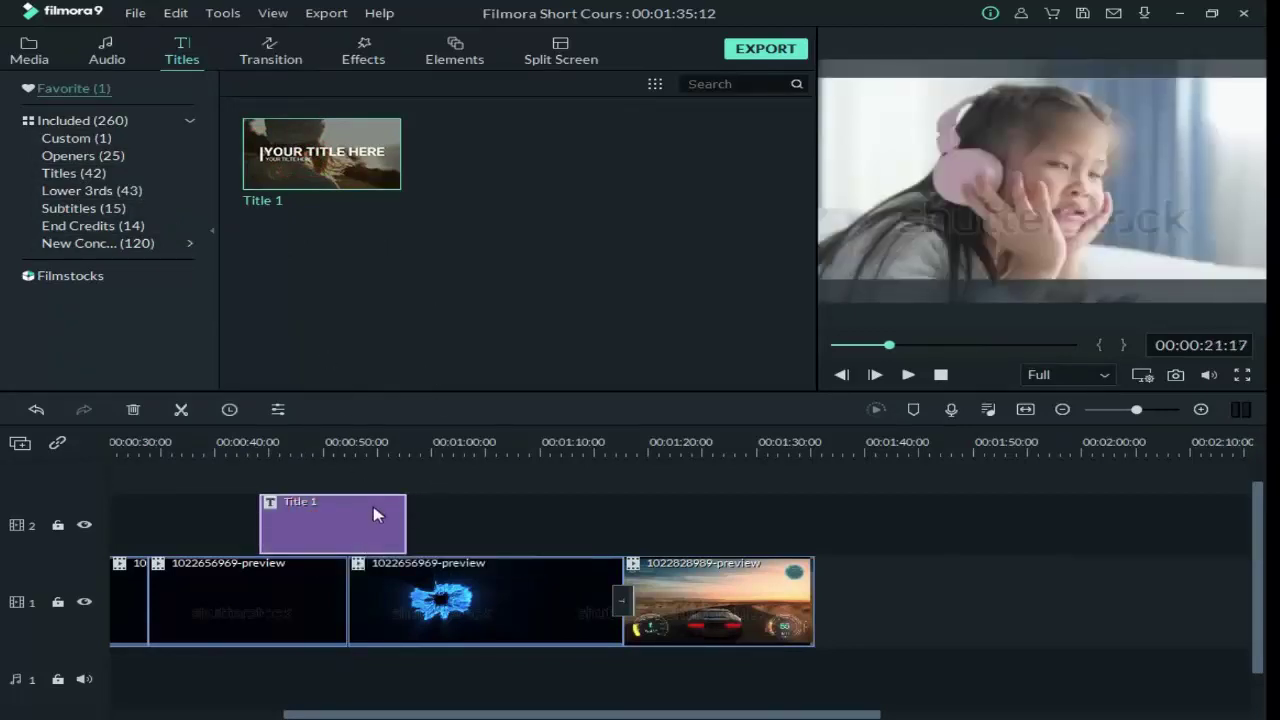
{"action": "double_click", "coordinate": [370, 516]}
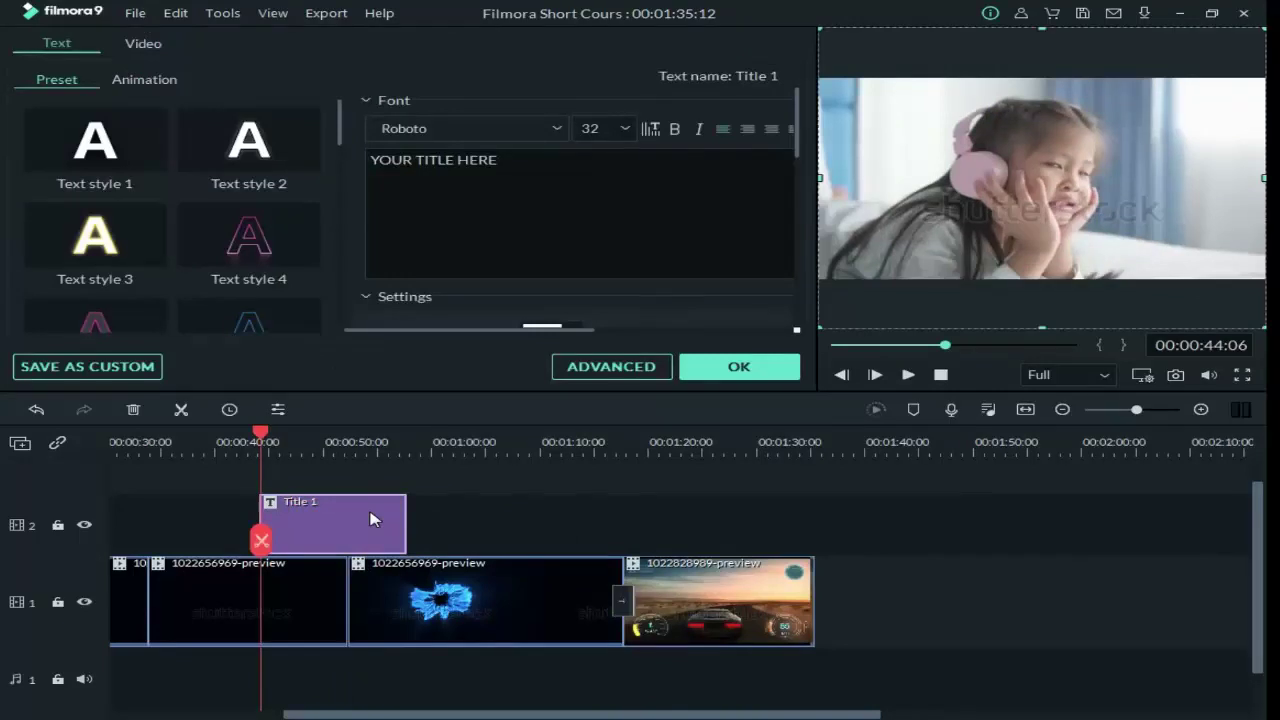
{"action": "left_click_drag", "start_coordinate": [498, 160], "coordinate": [326, 157]}
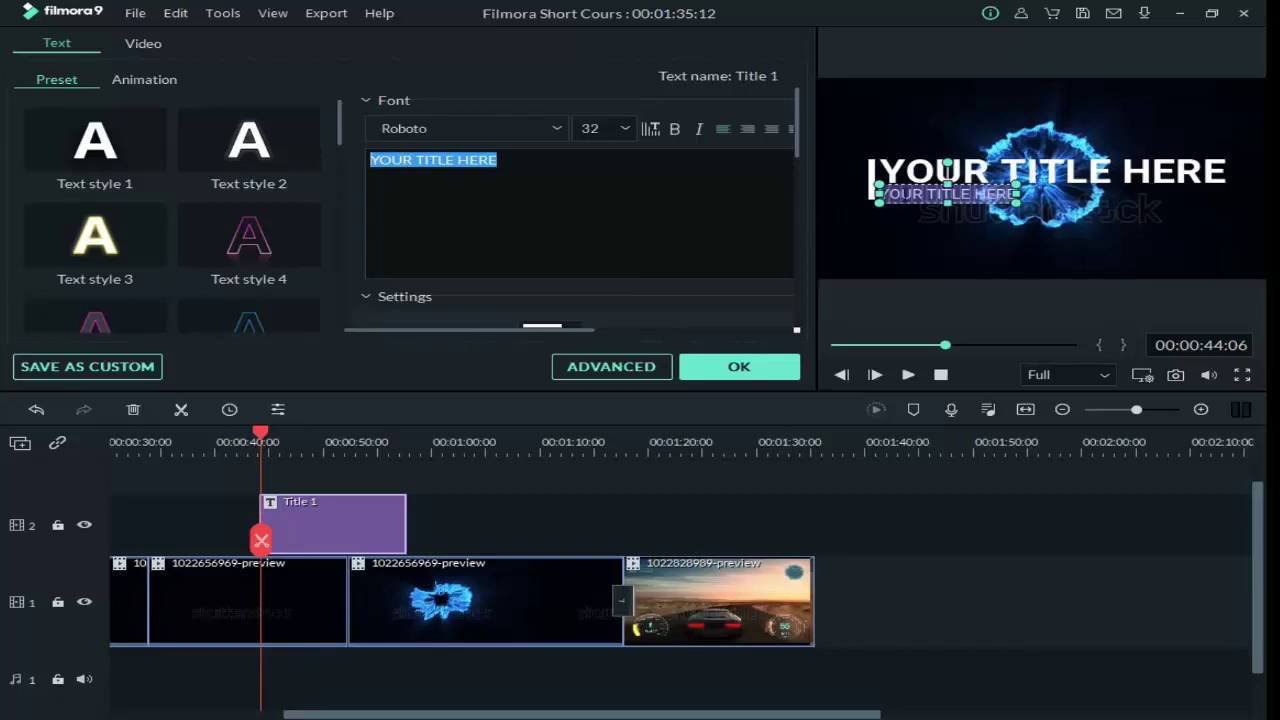
{"action": "left_click", "coordinate": [1122, 190]}
- Replace the Default Title's text on track 3 with "Good For You"
{"action": "triple_click", "coordinate": [540, 171]}
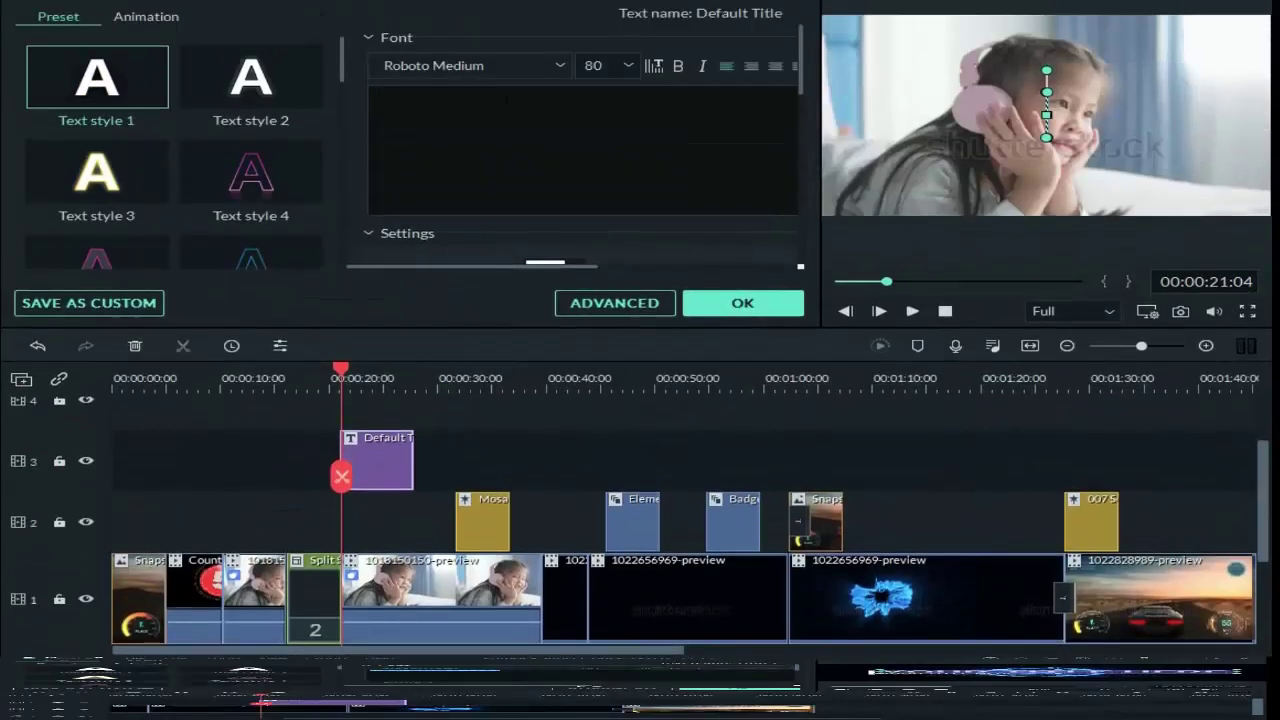
{"action": "type", "text": "Good "}
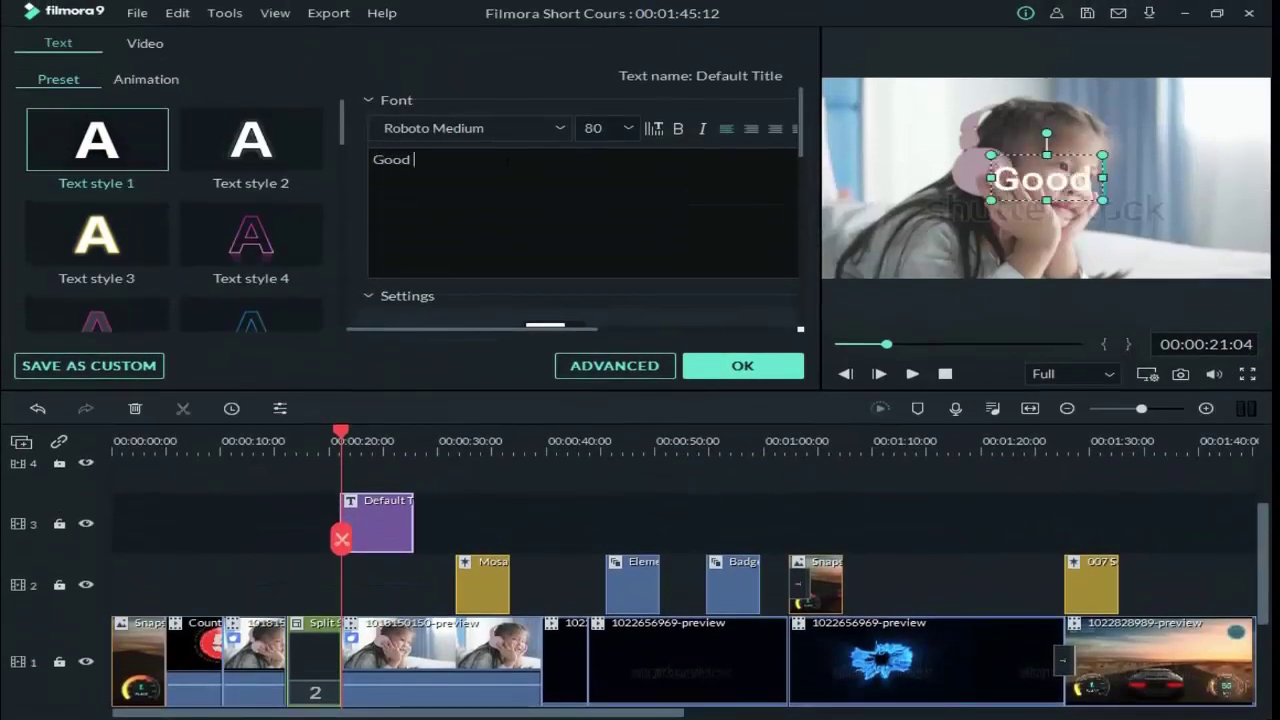
{"action": "type", "text": "For "}
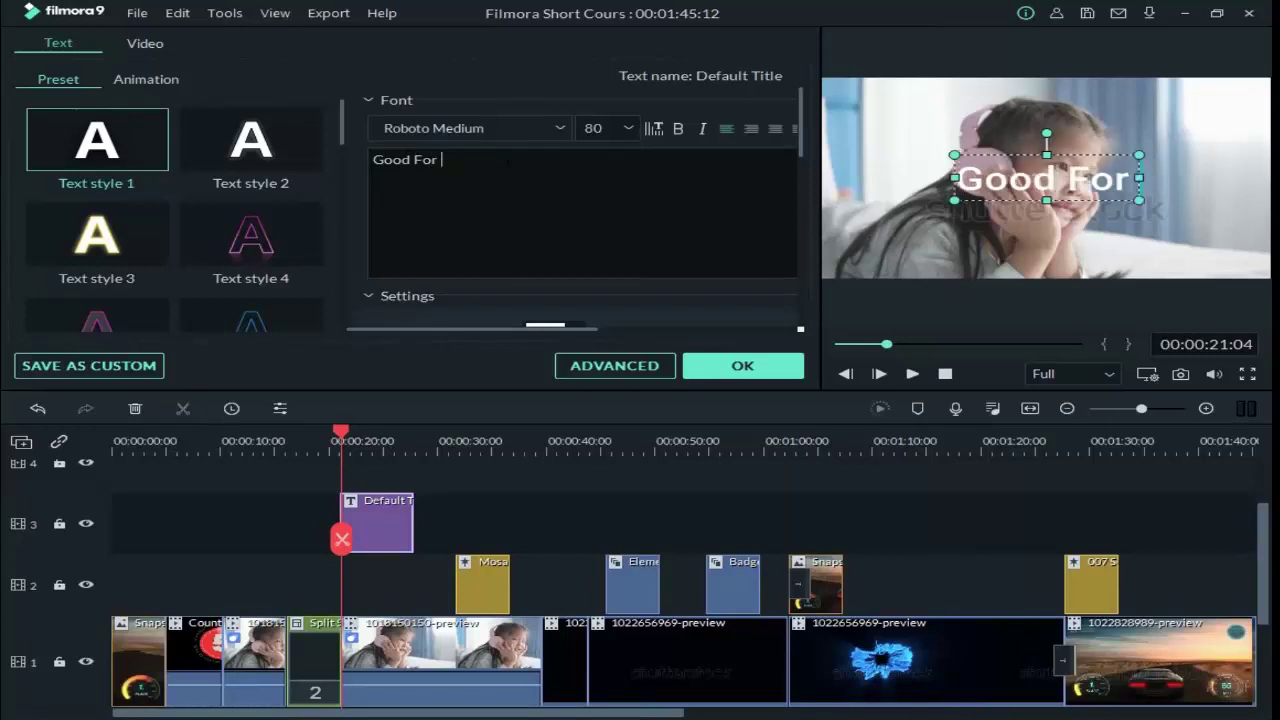
{"action": "type", "text": "You"}
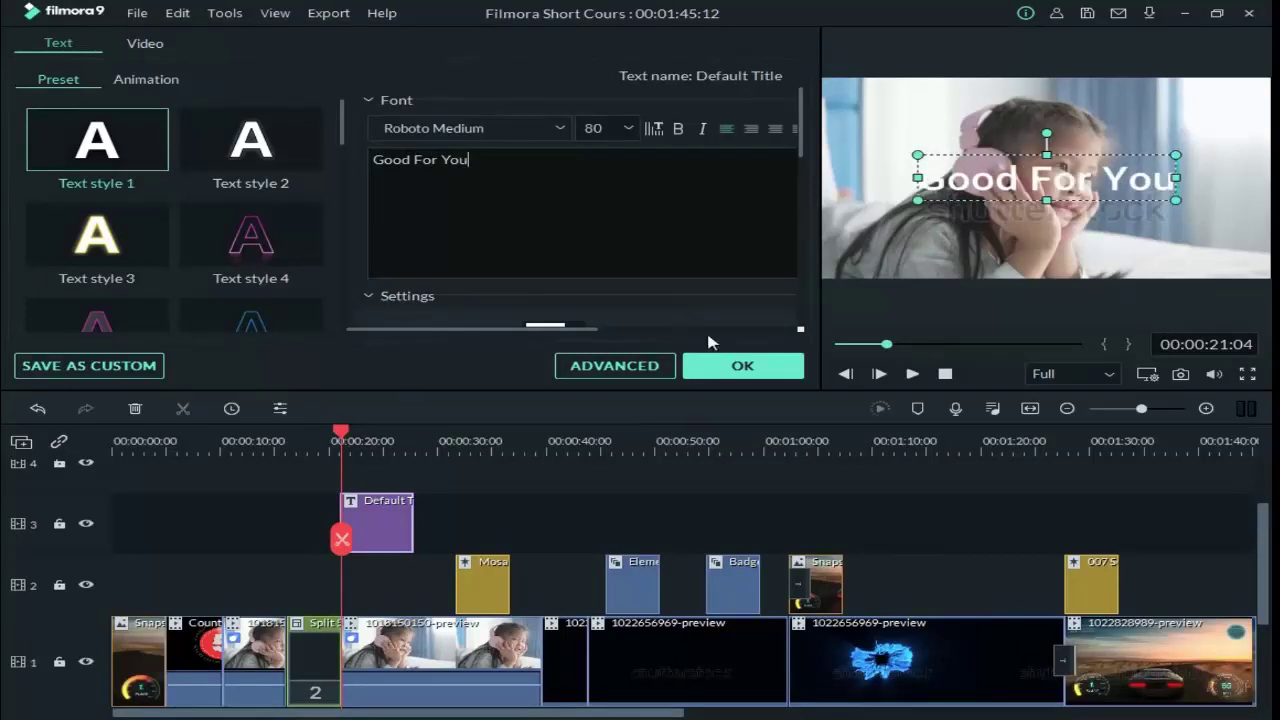
- Set the title's text color to yellow-green, apply it and play the title briefly
{"action": "scroll", "coordinate": [801, 132], "scroll_direction": "down", "scroll_amount": 3}
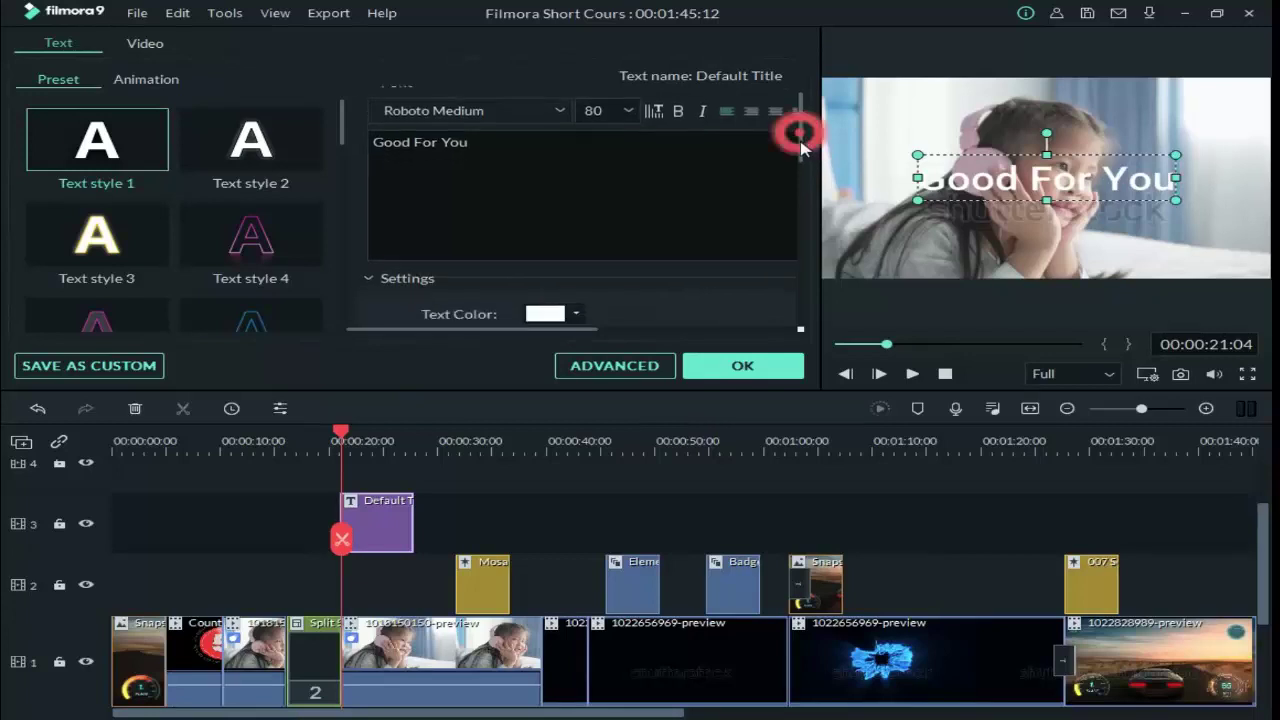
{"action": "left_click", "coordinate": [540, 195]}
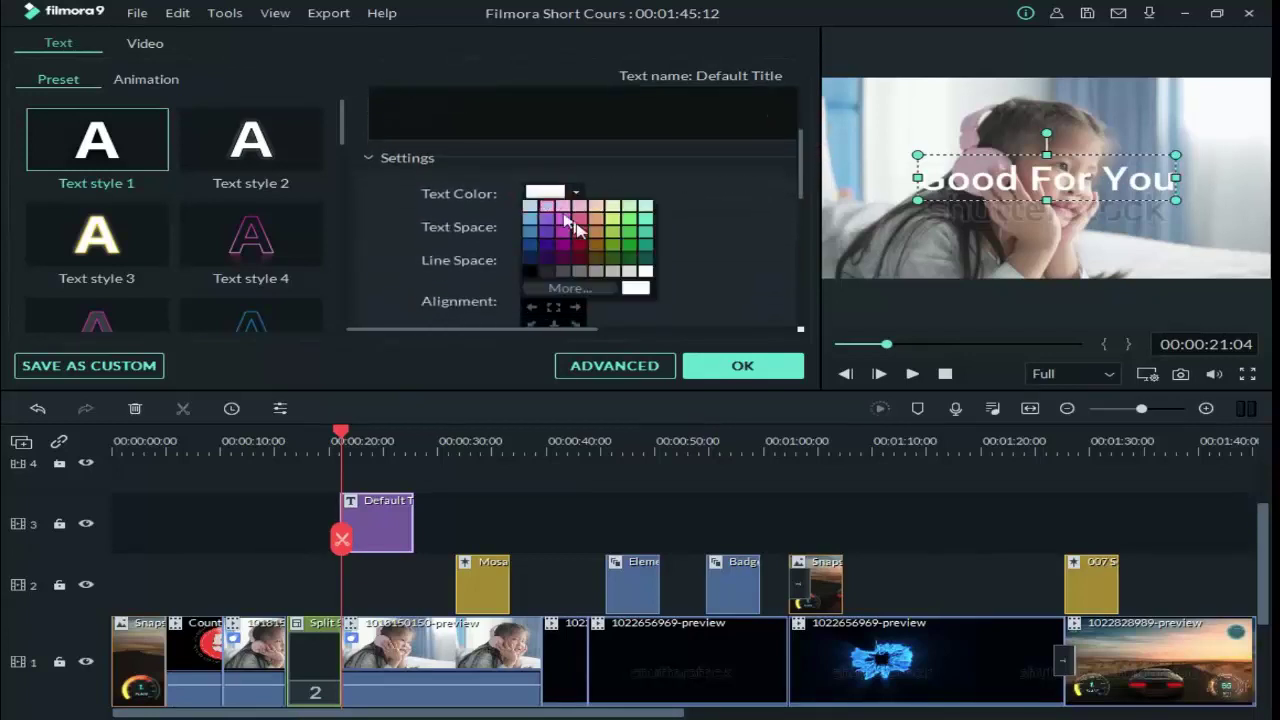
{"action": "left_click", "coordinate": [619, 236]}
{"action": "left_click", "coordinate": [738, 366]}
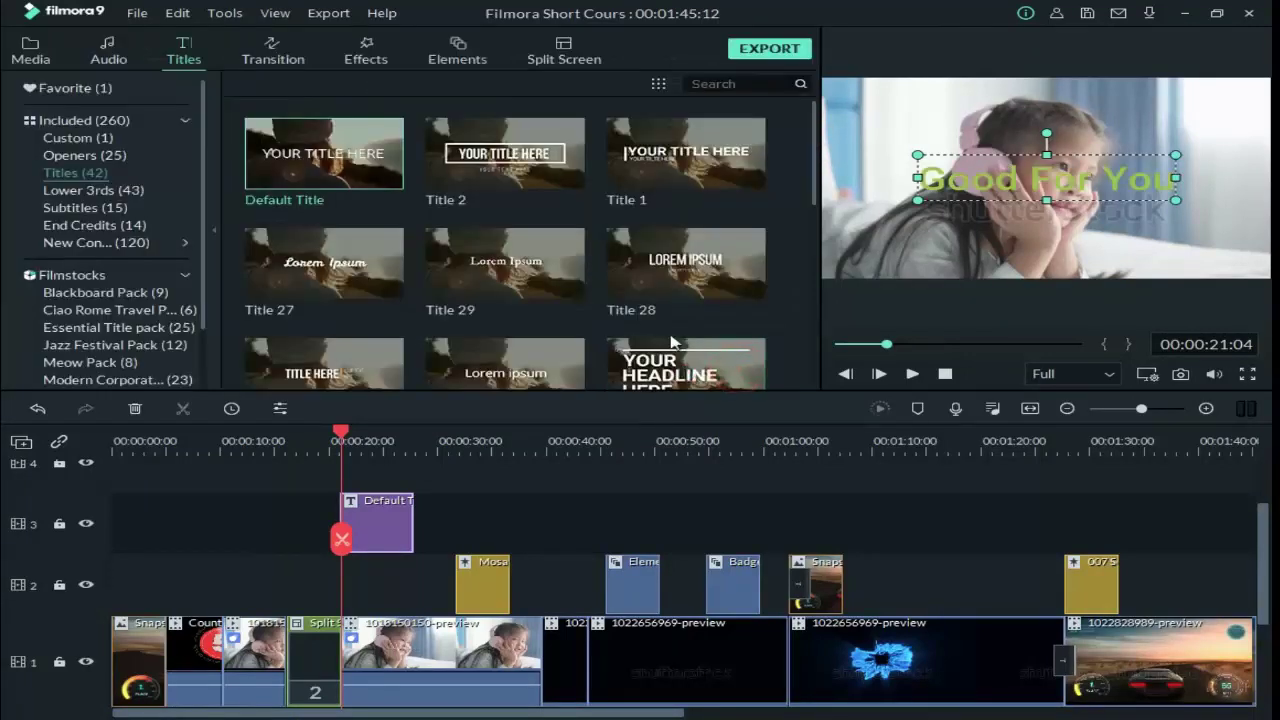
{"action": "left_click", "coordinate": [913, 377]}
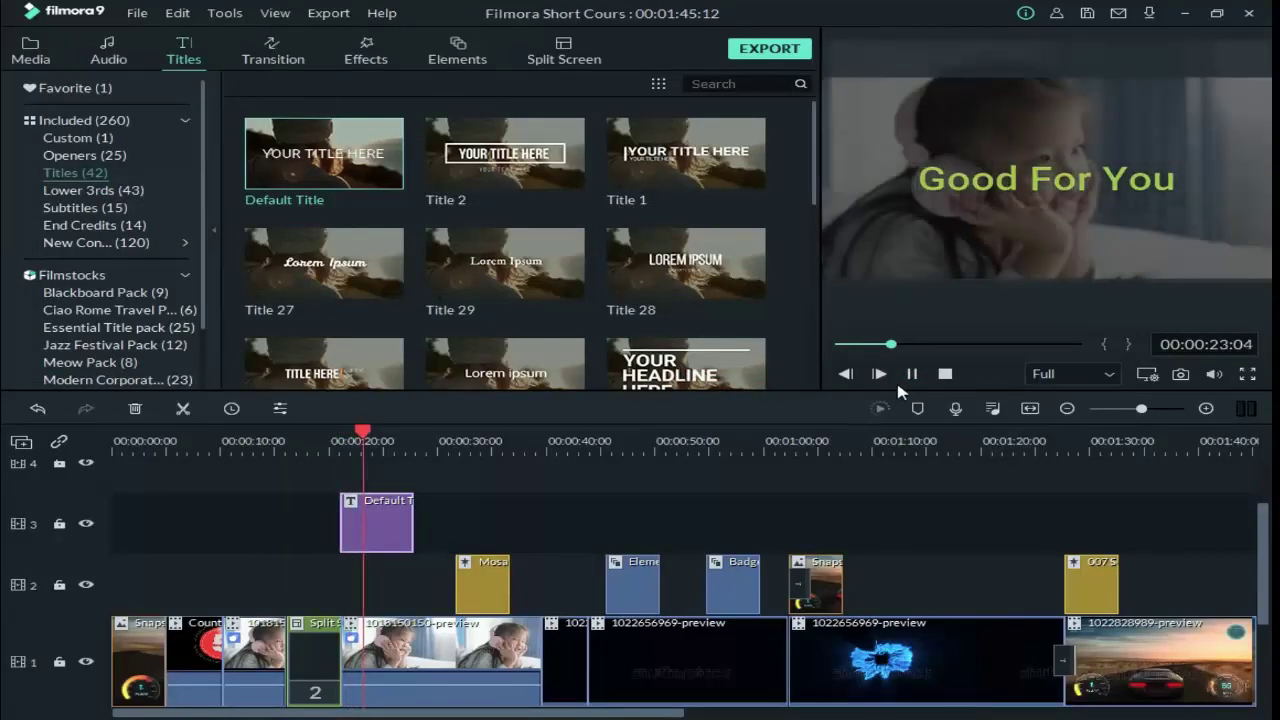
{"action": "left_click", "coordinate": [912, 375]}
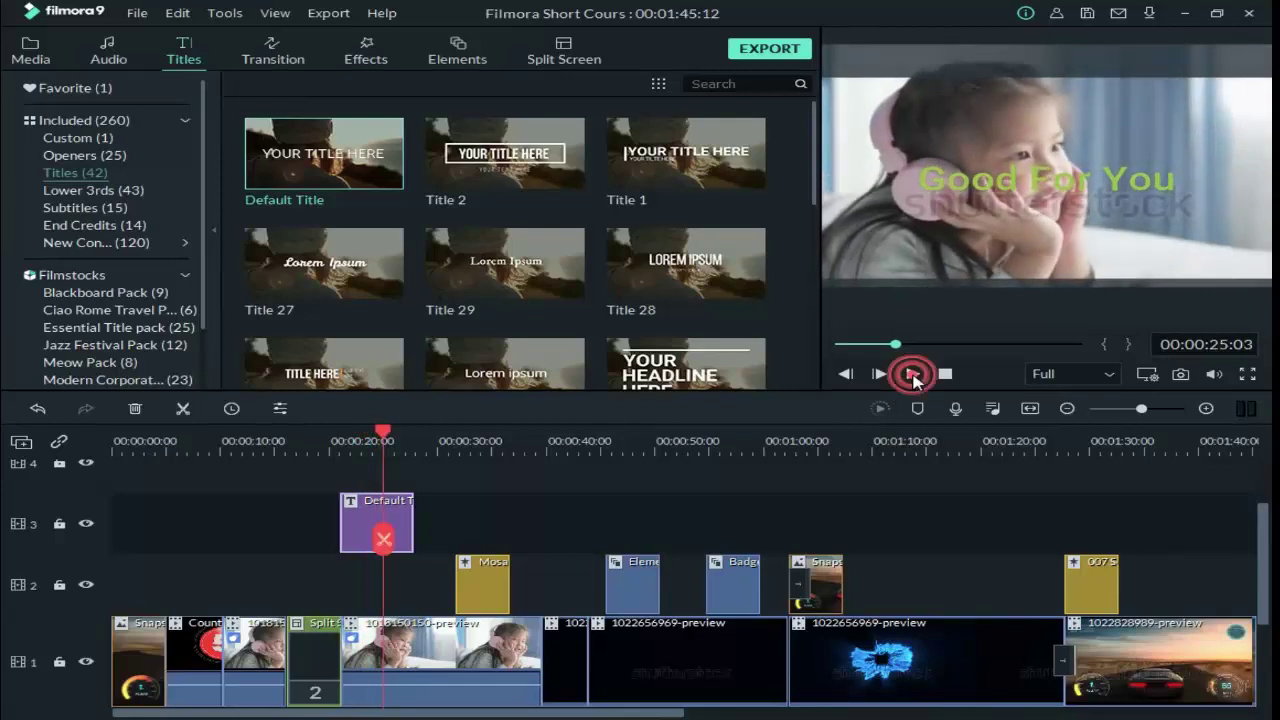
- Scale the "Good For You" title down slightly and move it to the lower-right corner of the picture
{"action": "left_click", "coordinate": [1093, 190]}
{"action": "left_click_drag", "start_coordinate": [1178, 200], "coordinate": [1144, 167]}
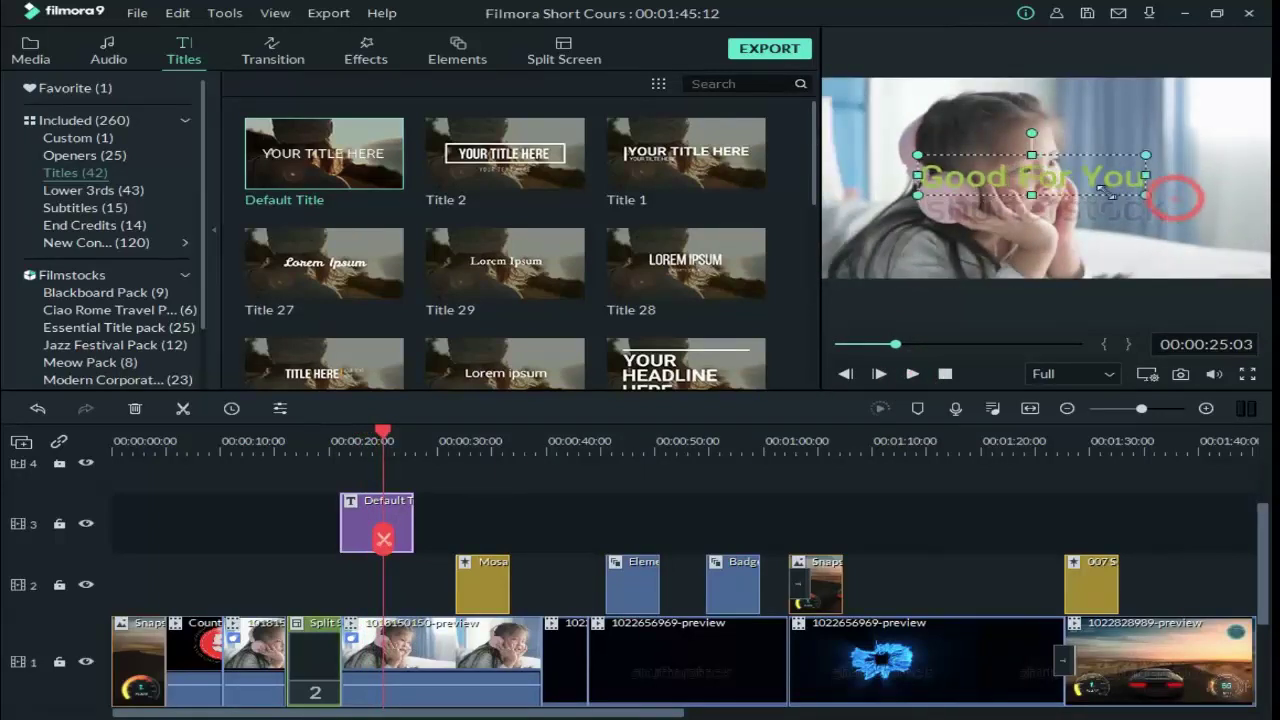
{"action": "left_click_drag", "start_coordinate": [1050, 185], "coordinate": [1146, 248]}
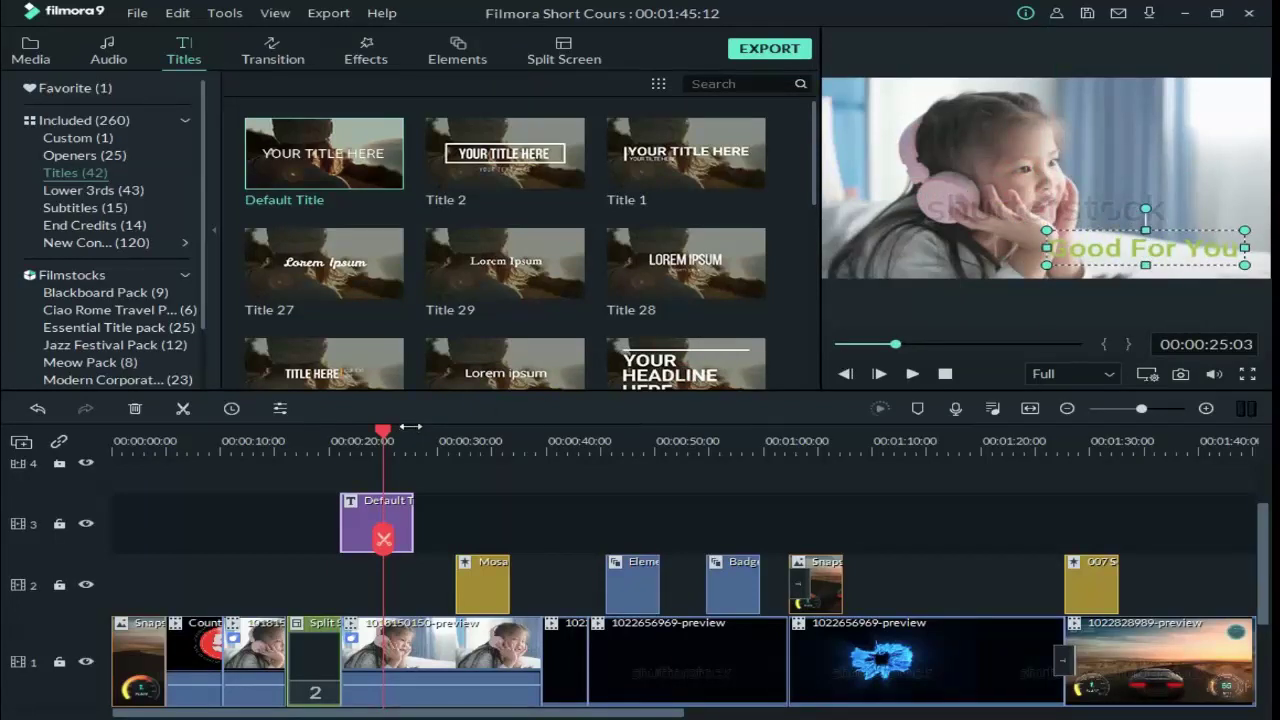
- Play back the repositioned title from just before its start, at about 0:20
{"action": "left_click_drag", "start_coordinate": [383, 432], "coordinate": [337, 432]}
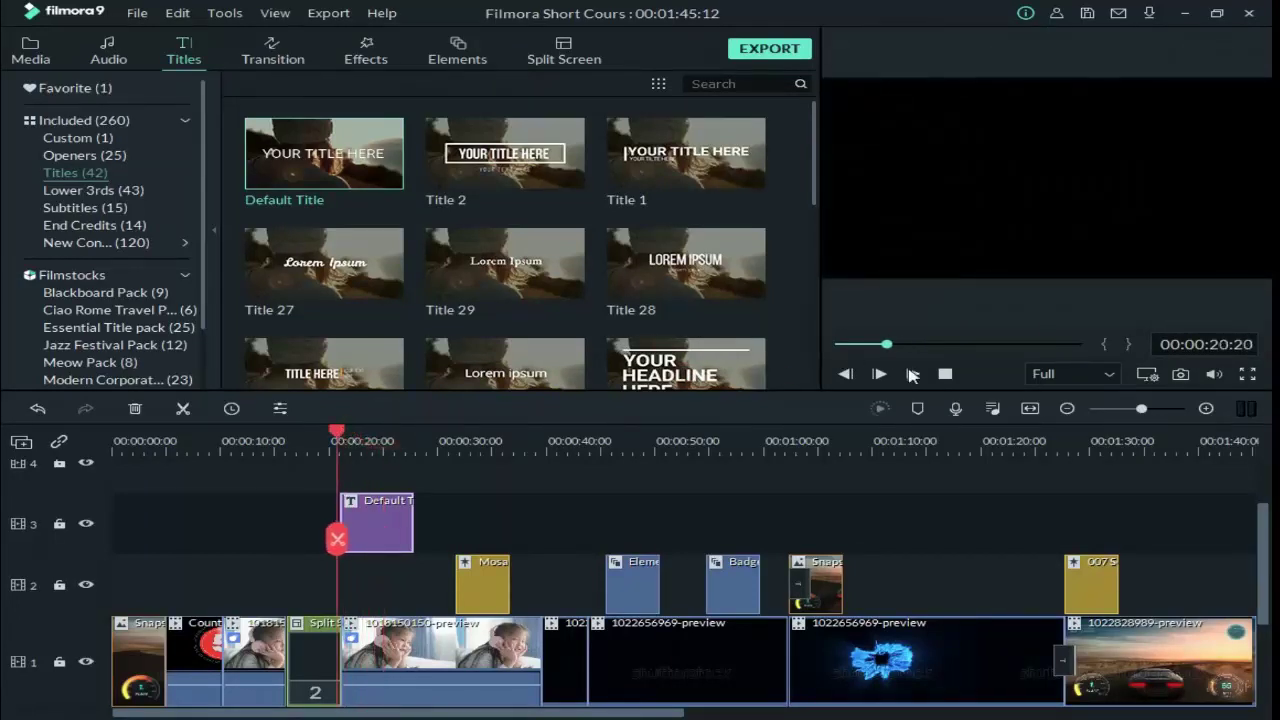
{"action": "left_click", "coordinate": [912, 374]}
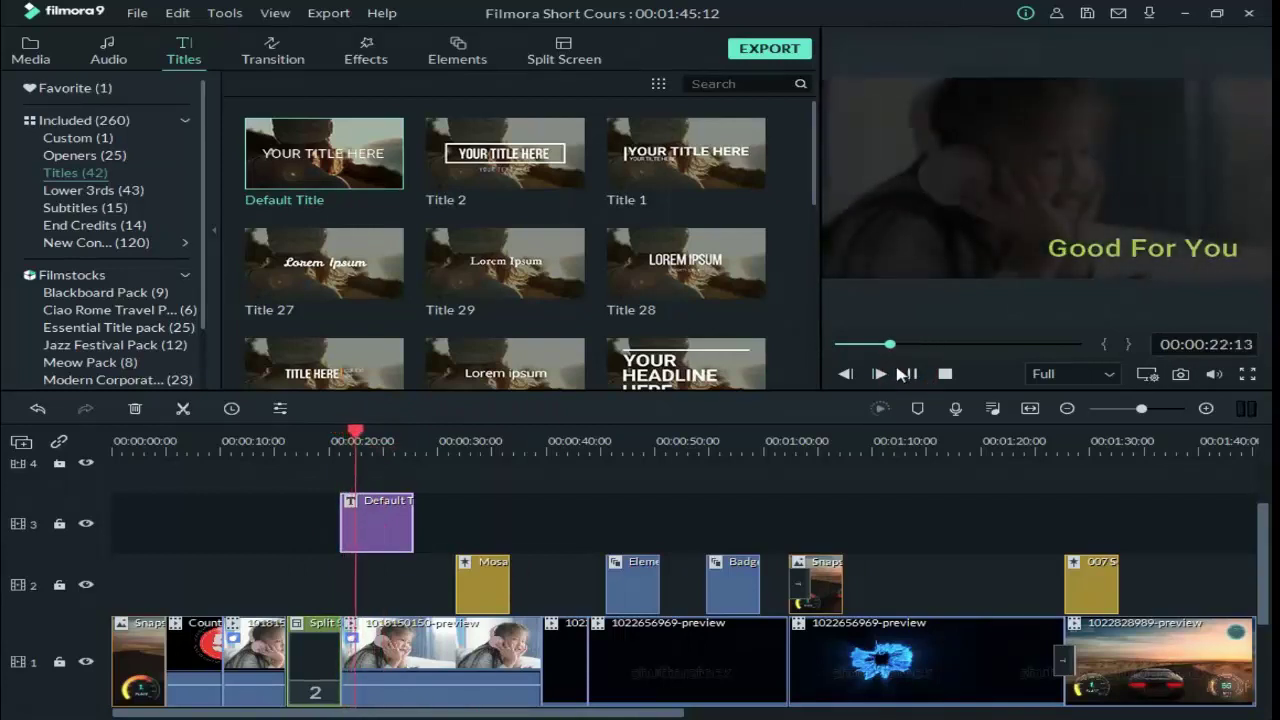
{"action": "left_click", "coordinate": [903, 374]}
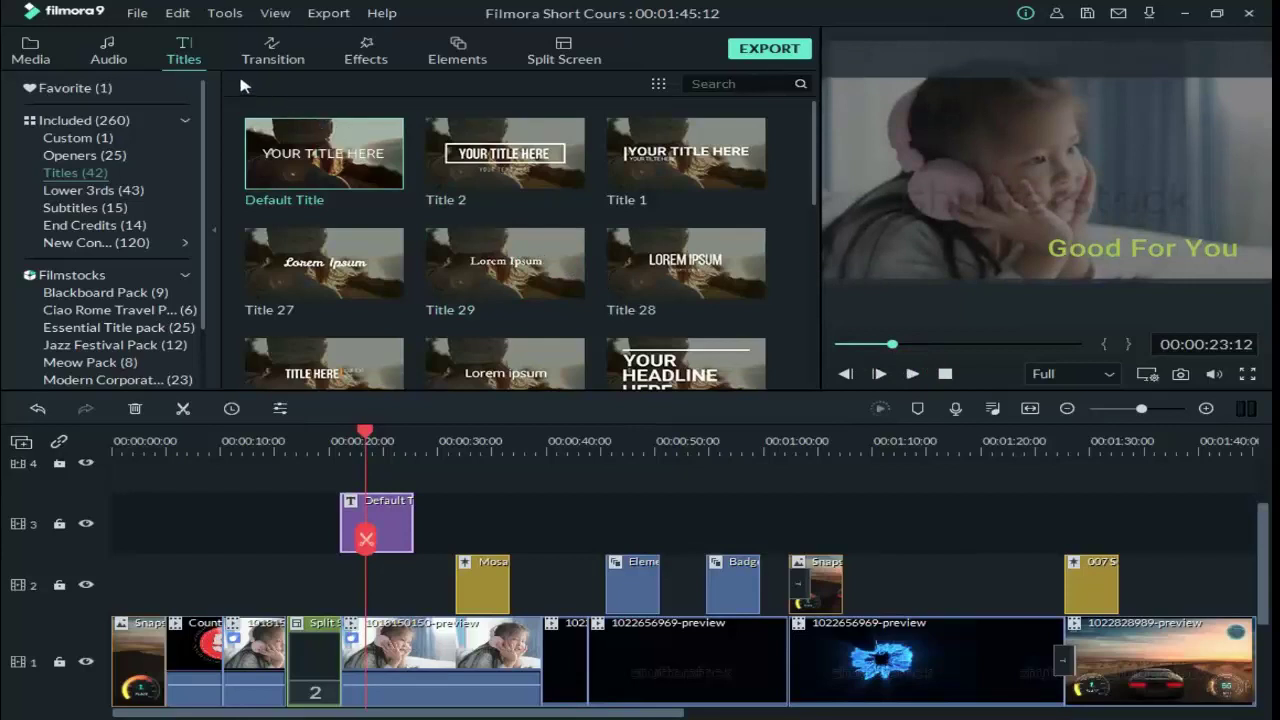
- Open the title's text animations and try the Cinema style and Type Writer animations
{"action": "double_click", "coordinate": [385, 505]}
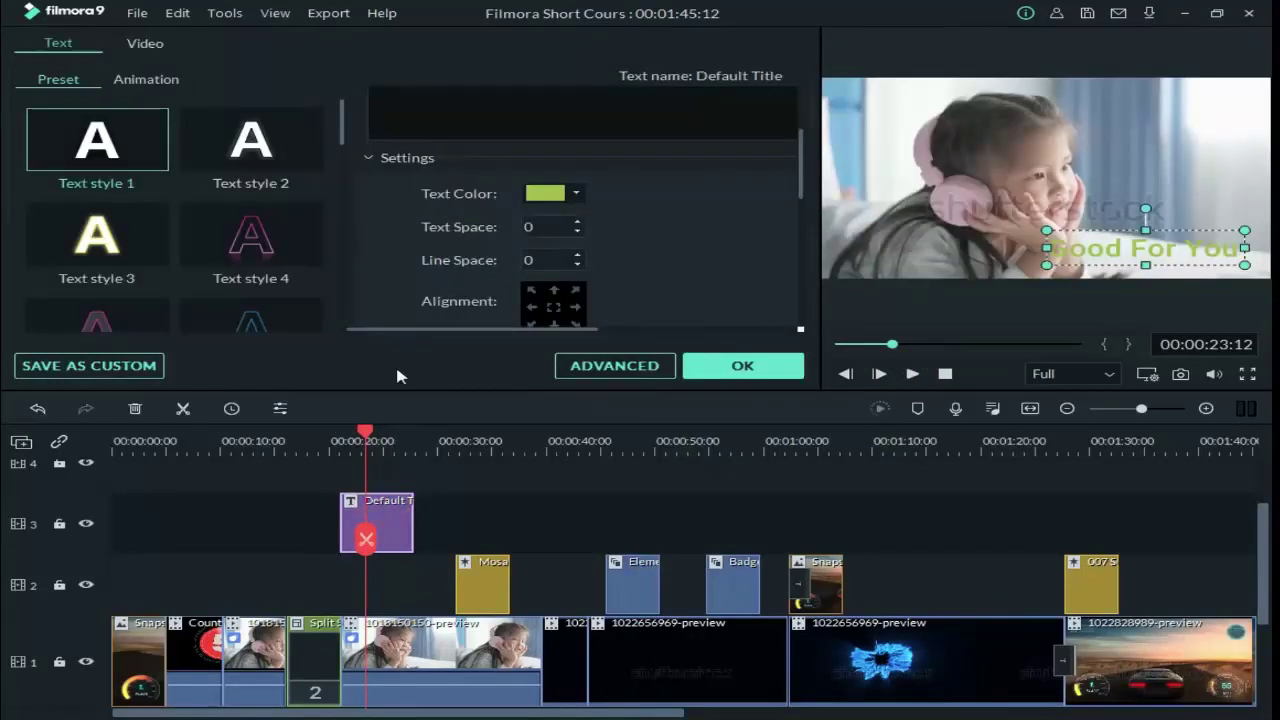
{"action": "left_click", "coordinate": [150, 80]}
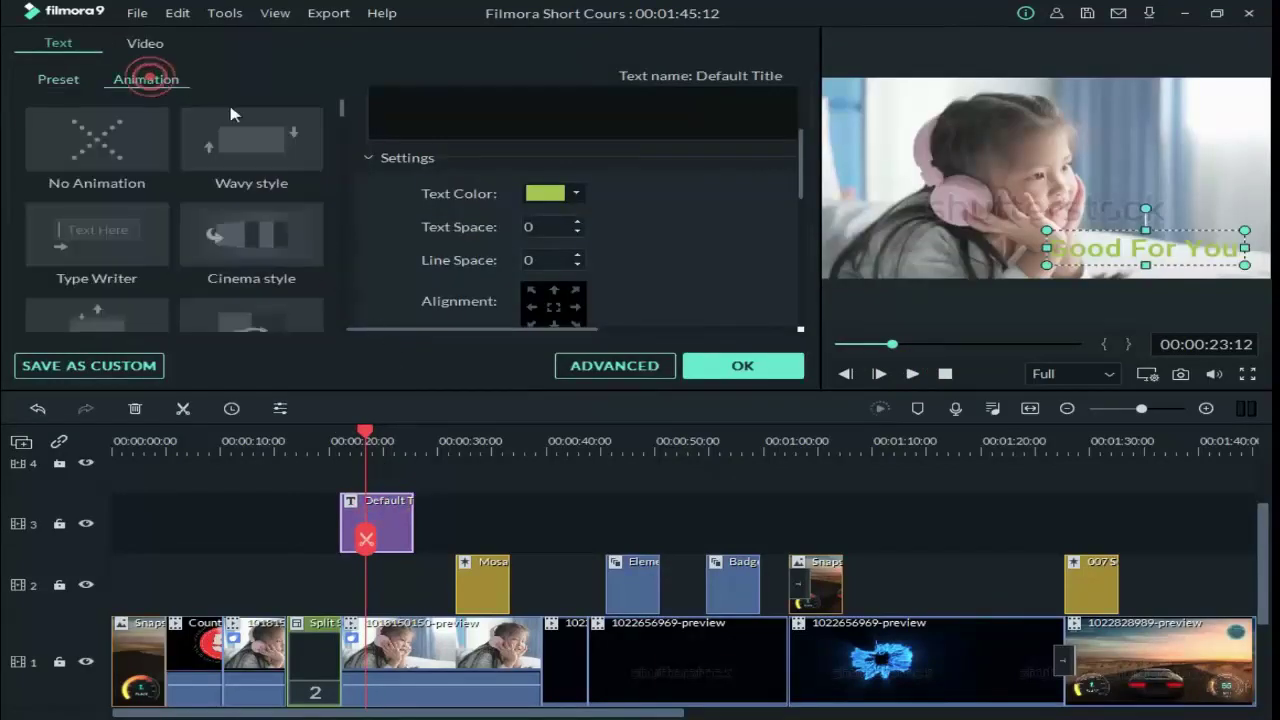
{"action": "left_click", "coordinate": [227, 251]}
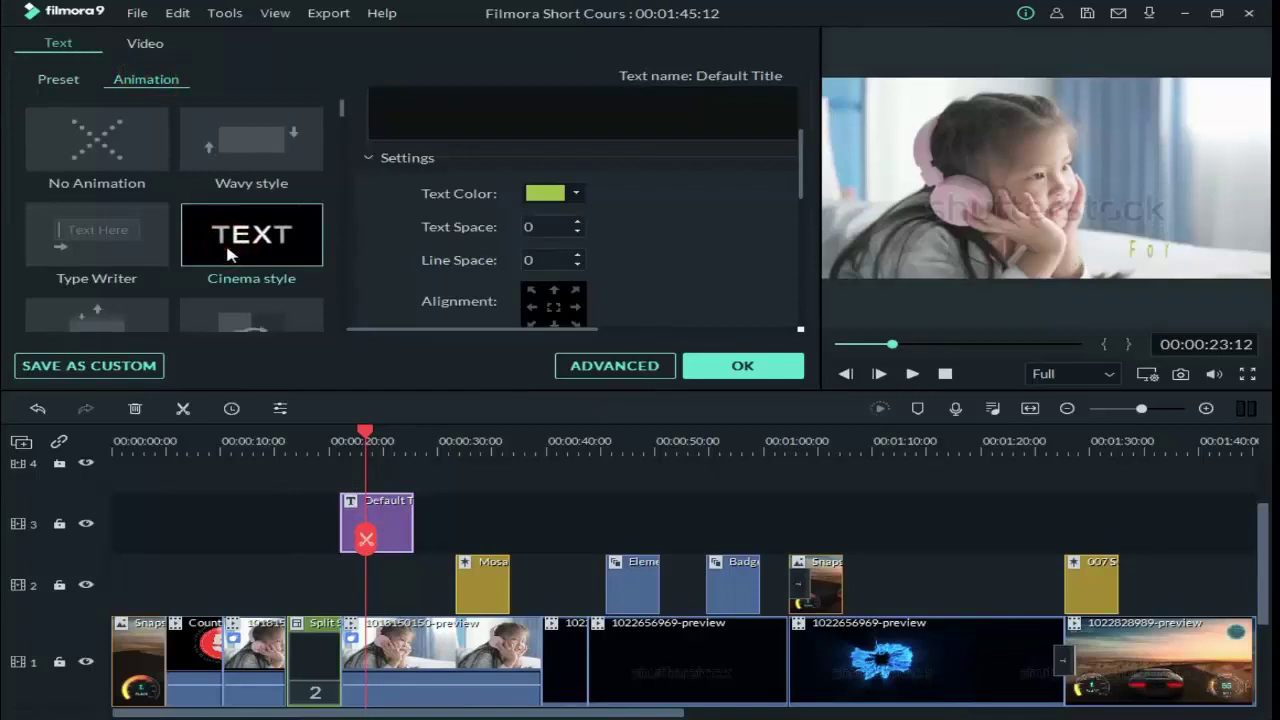
{"action": "left_click", "coordinate": [125, 245]}
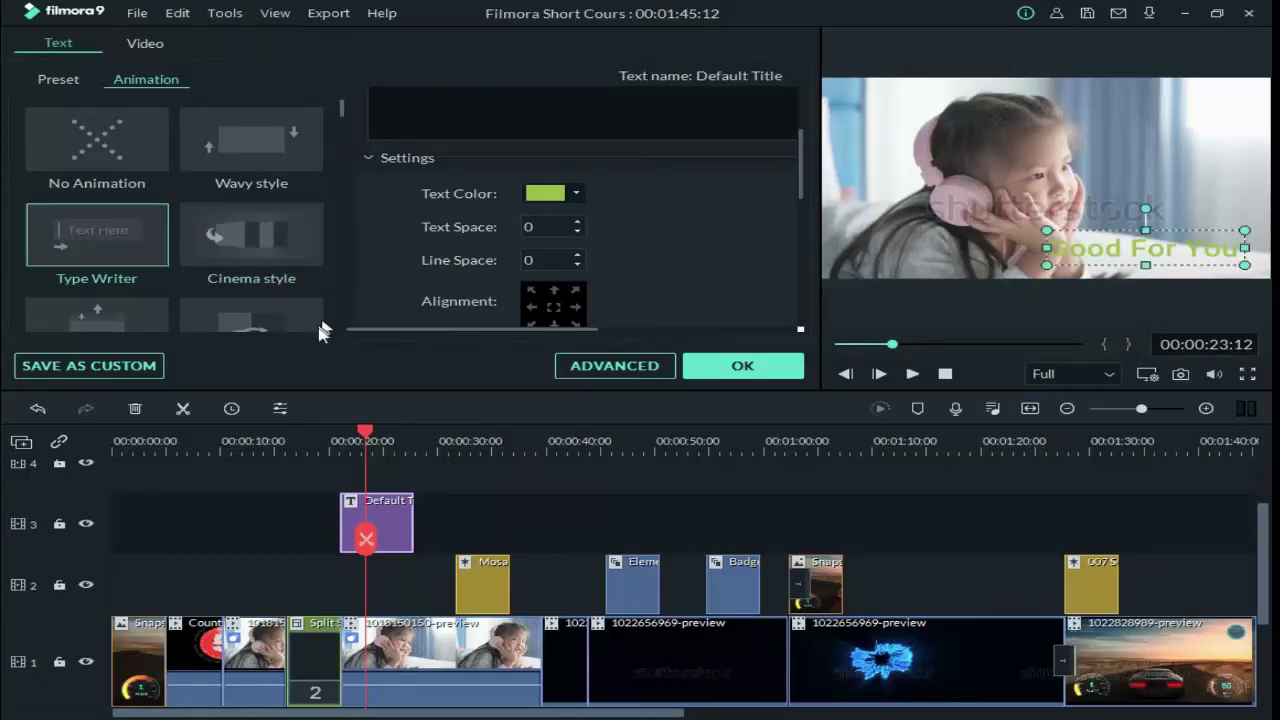
- Try the Erase, Fade1 and Round zoom out animations on the title text
{"action": "scroll", "coordinate": [255, 280], "scroll_direction": "down", "scroll_amount": 5}
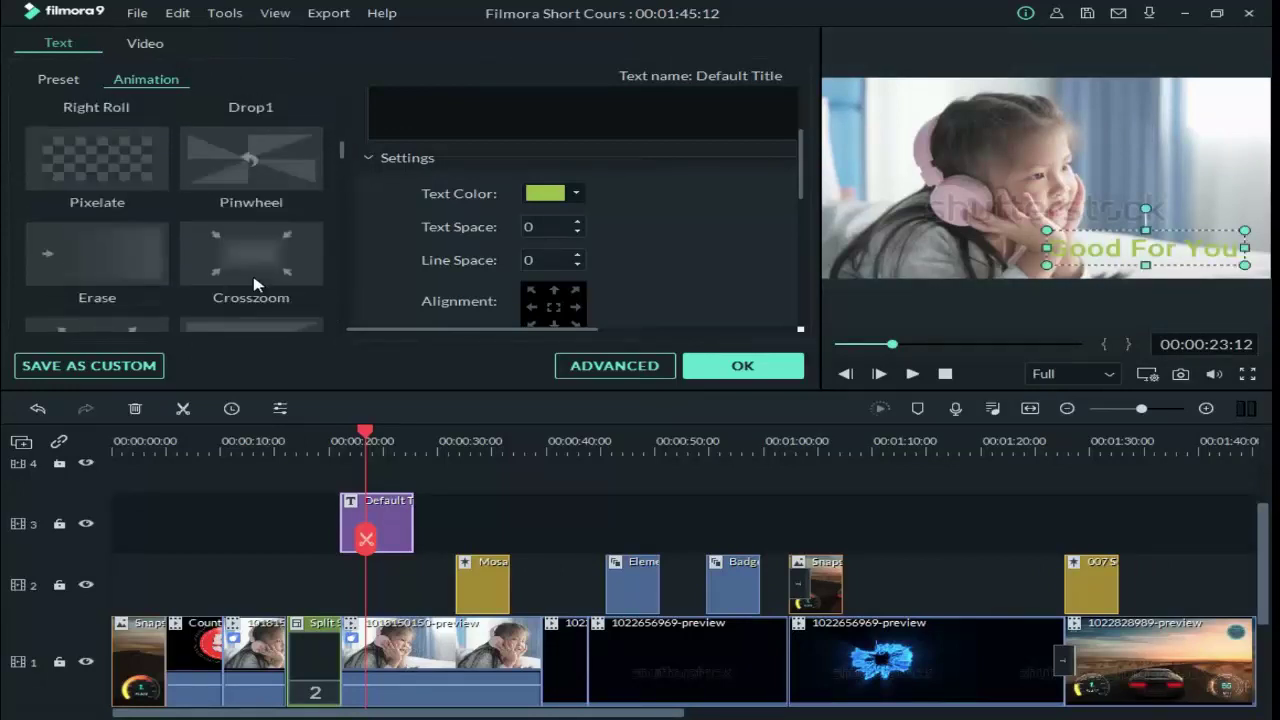
{"action": "left_click", "coordinate": [115, 268]}
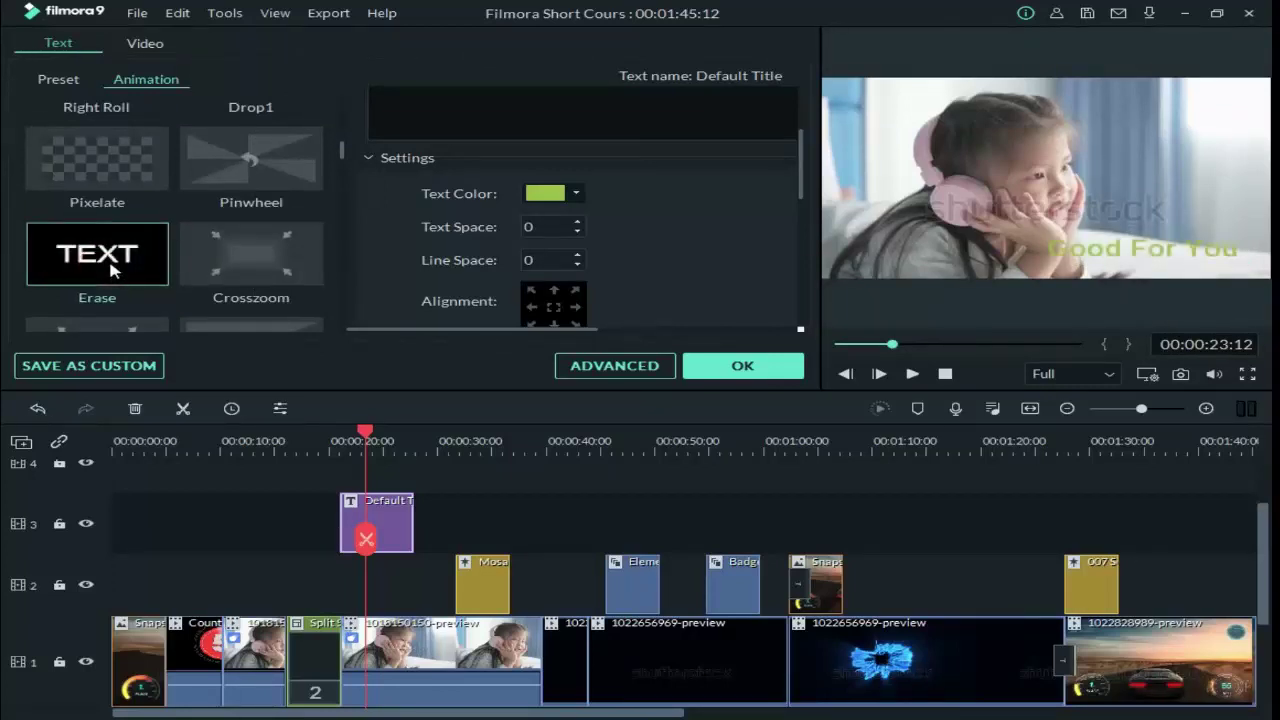
{"action": "scroll", "coordinate": [113, 270], "scroll_direction": "down", "scroll_amount": 5}
{"action": "left_click", "coordinate": [113, 270]}
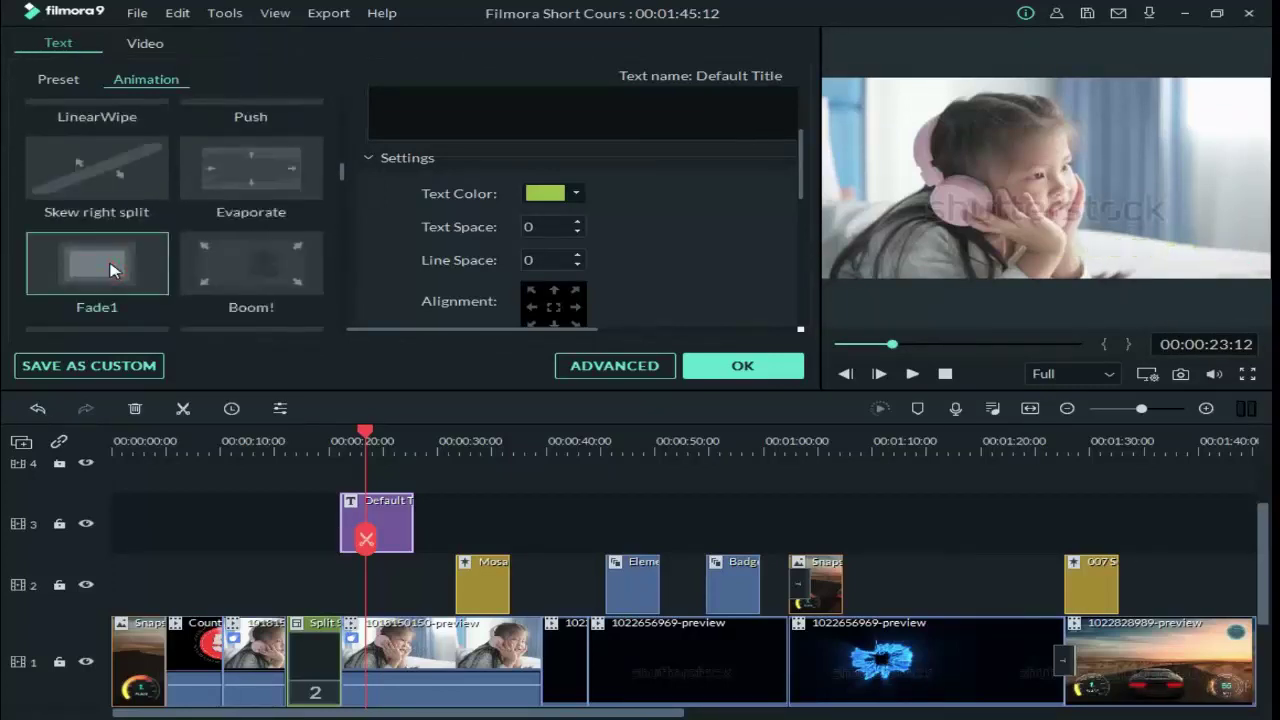
{"action": "scroll", "coordinate": [113, 270], "scroll_direction": "down", "scroll_amount": 2}
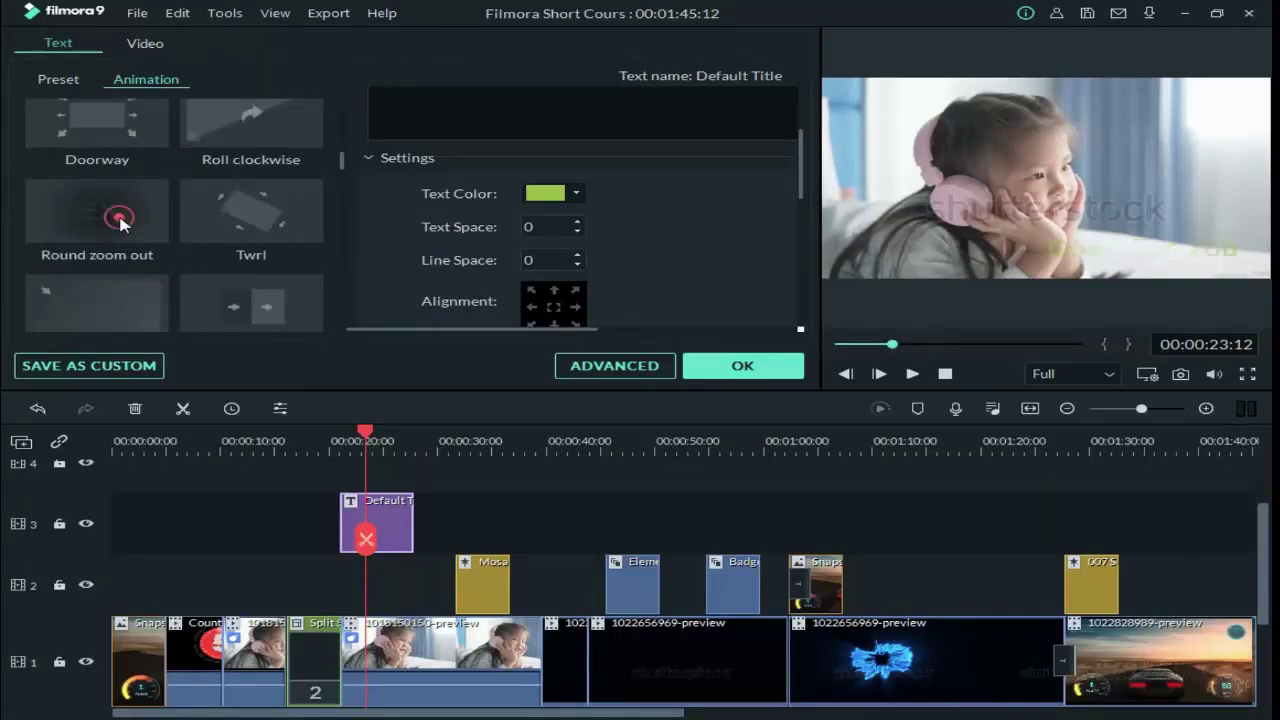
{"action": "left_click", "coordinate": [121, 222]}
- Choose the Down Insert animation for the "Good For You" title and apply the title settings
{"action": "scroll", "coordinate": [121, 222], "scroll_direction": "up", "scroll_amount": 3}
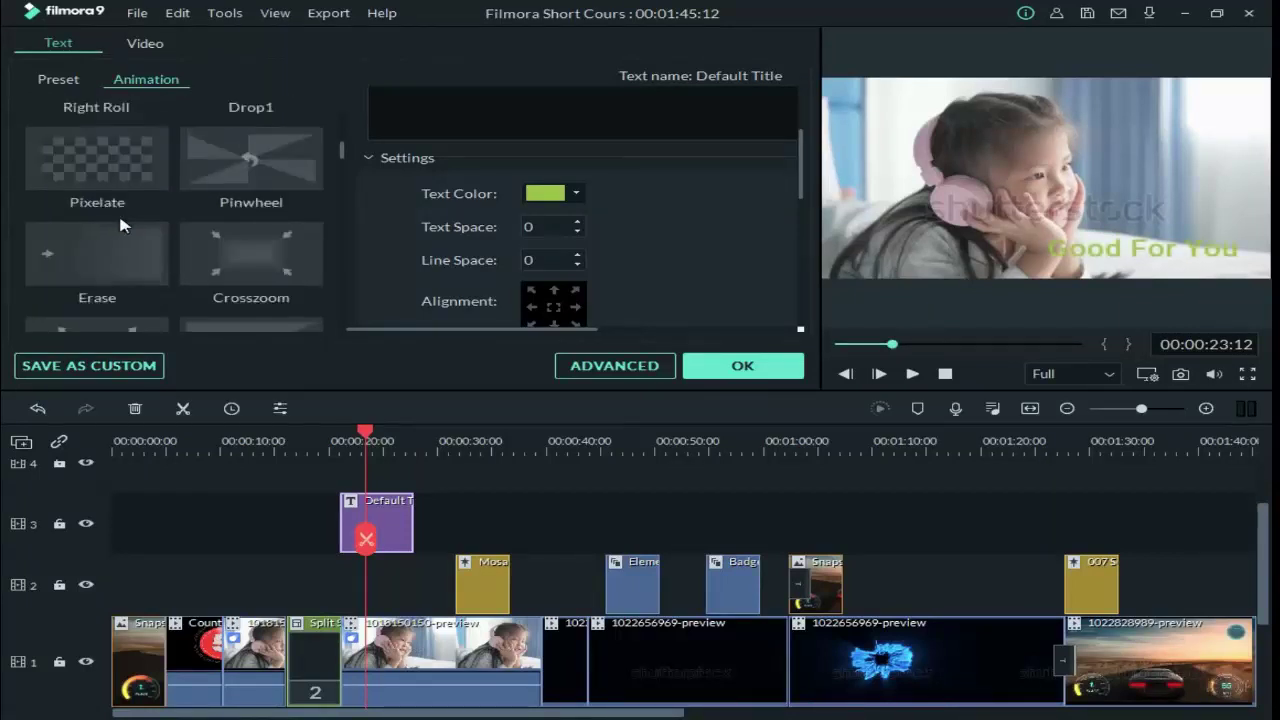
{"action": "scroll", "coordinate": [100, 211], "scroll_direction": "down", "scroll_amount": 6}
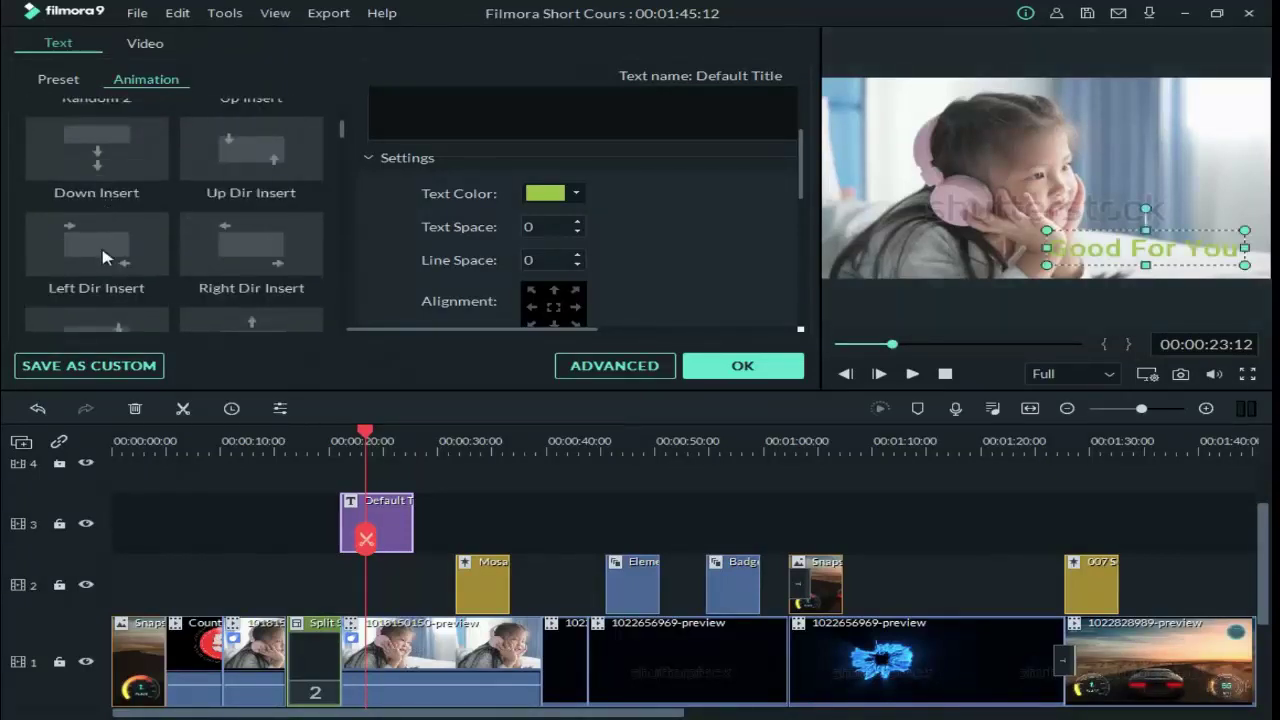
{"action": "left_click", "coordinate": [114, 170]}
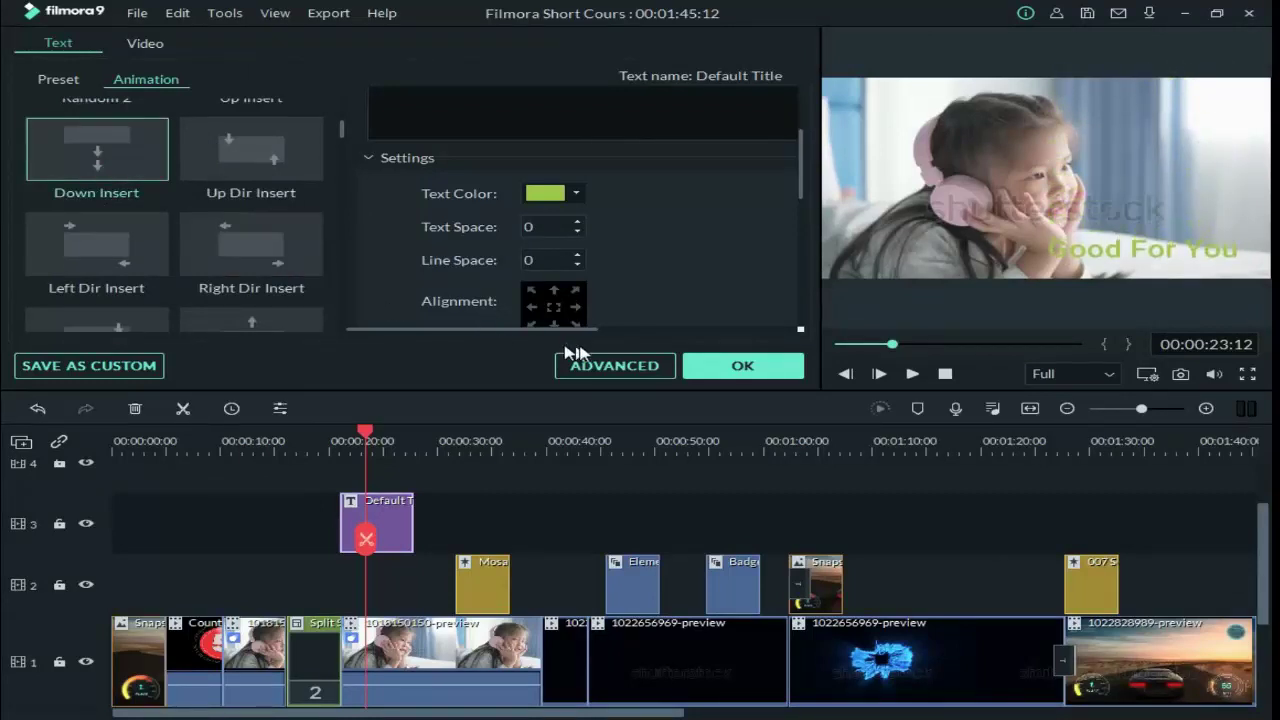
{"action": "left_click", "coordinate": [715, 366]}
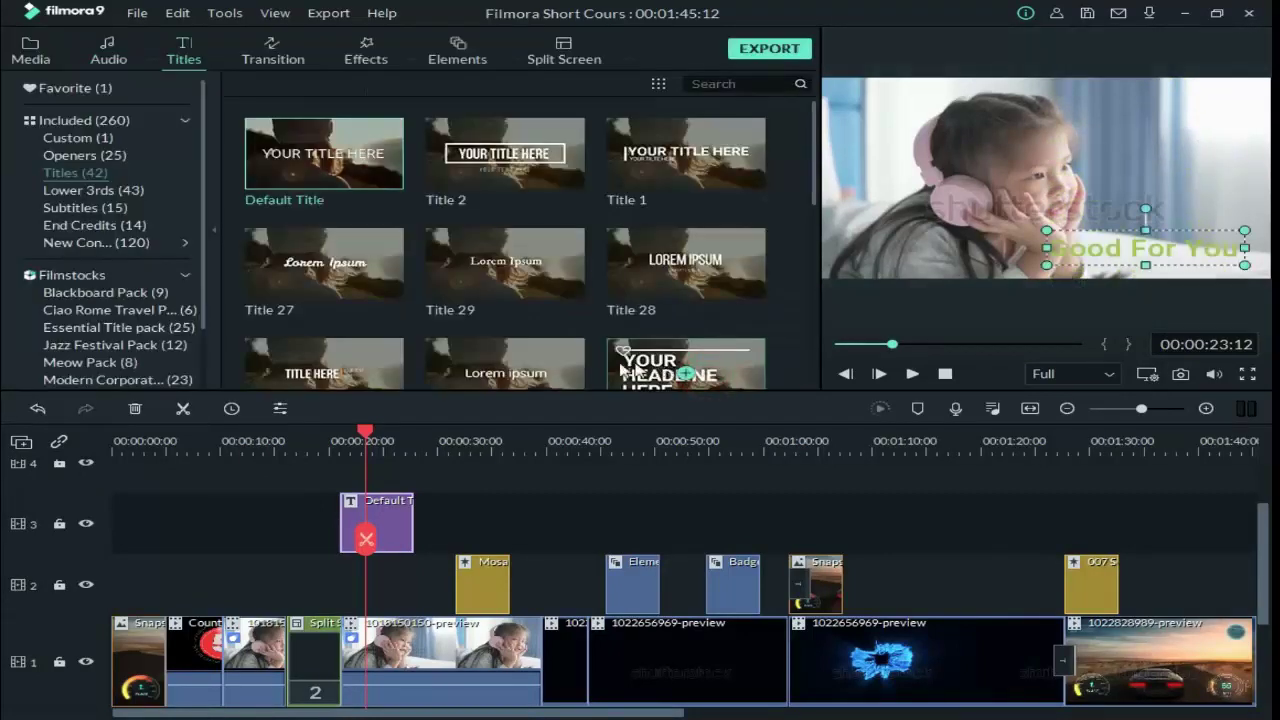
- Play the animated title from just before its start and browse further title styles in the library
{"action": "left_click_drag", "start_coordinate": [368, 436], "coordinate": [337, 436]}
{"action": "left_click", "coordinate": [912, 373]}
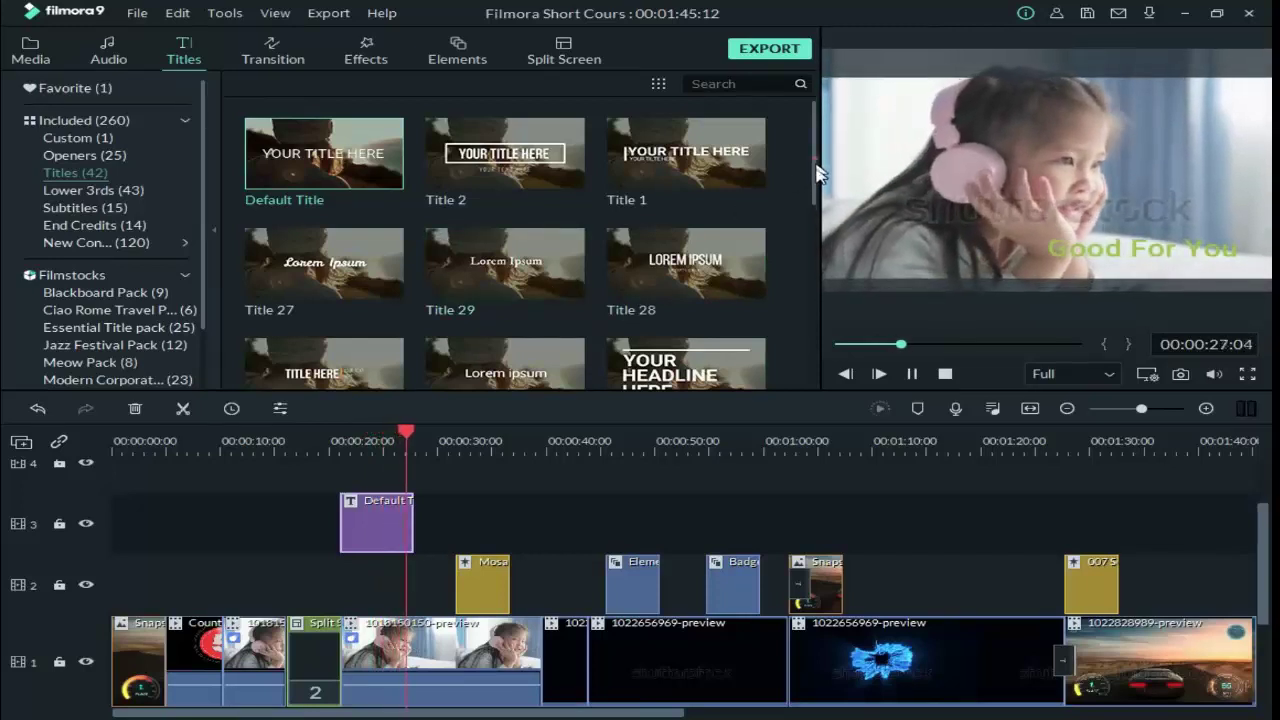
{"action": "left_click_drag", "start_coordinate": [808, 172], "coordinate": [805, 336]}
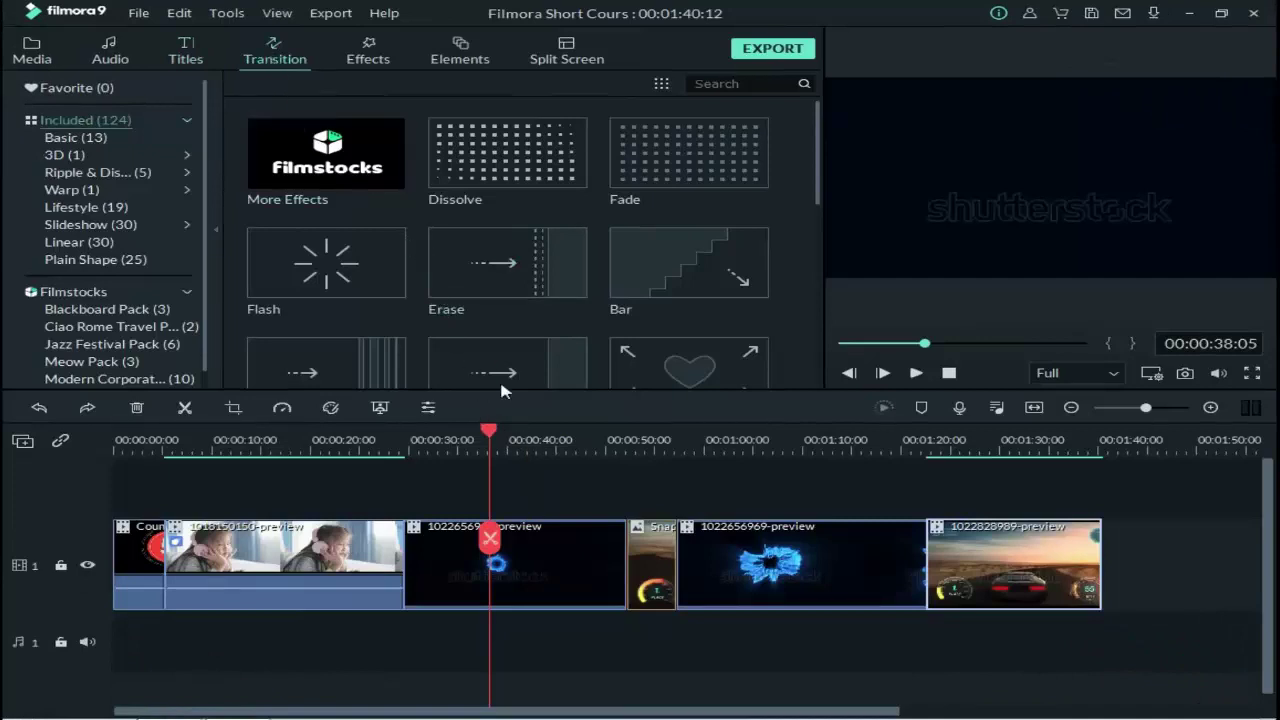
- Move the snapshot clip up to track 2 and close the gap it leaves by shifting the two following track 1 clips back
{"action": "left_click", "coordinate": [646, 548]}
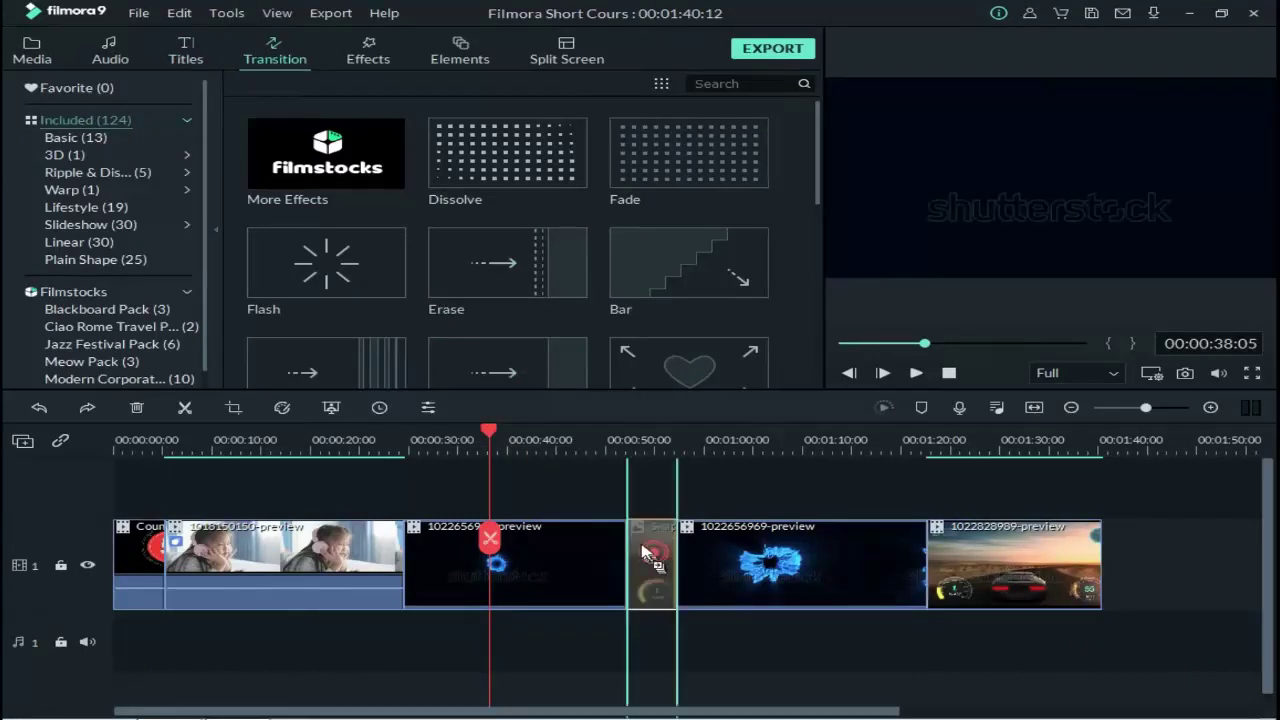
{"action": "left_click_drag", "start_coordinate": [646, 548], "coordinate": [632, 505]}
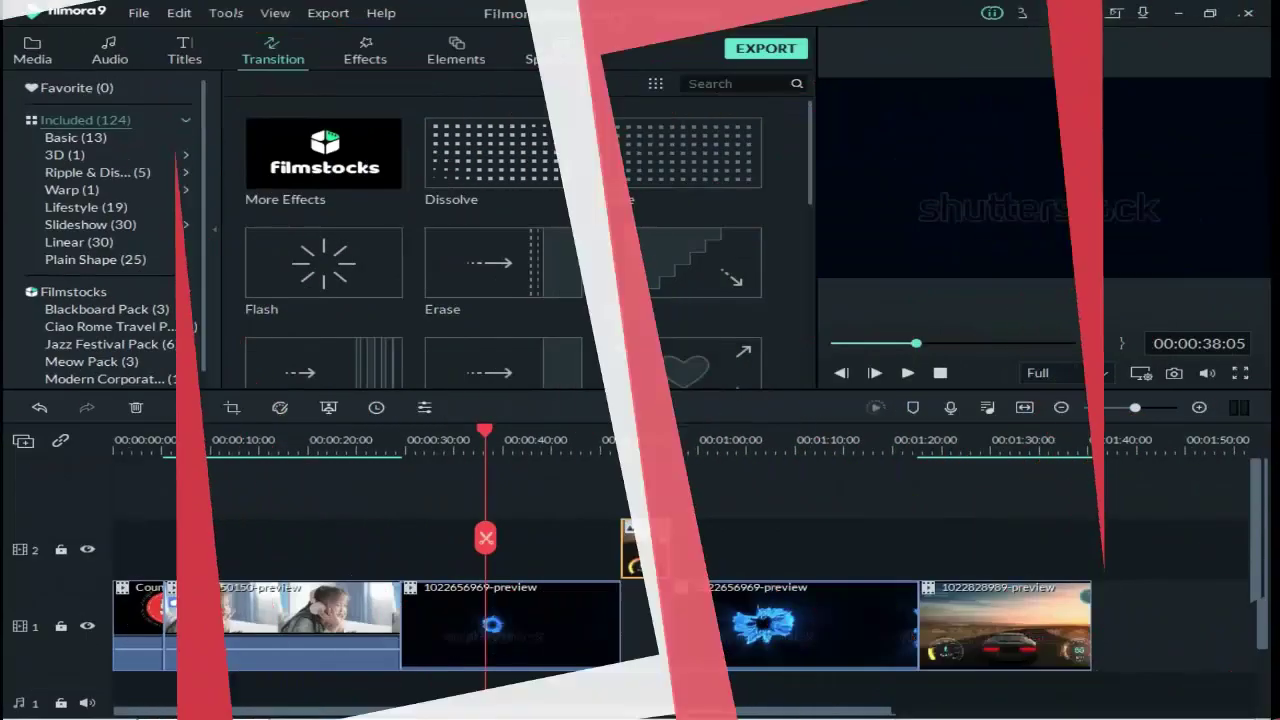
{"action": "left_click_drag", "start_coordinate": [1114, 557], "coordinate": [735, 648]}
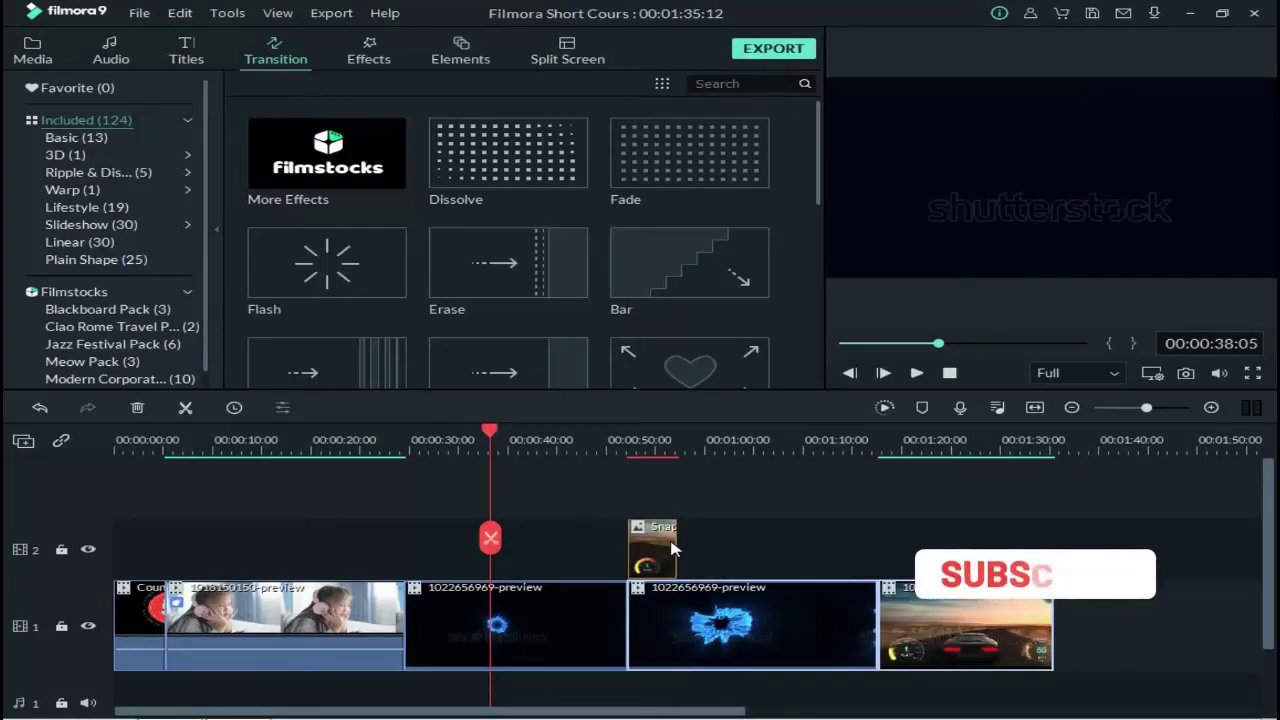
- Add a Flash transition at the start of the snapshot clip and play it with the track 1 clips moved clear beneath it
{"action": "left_click", "coordinate": [352, 282]}
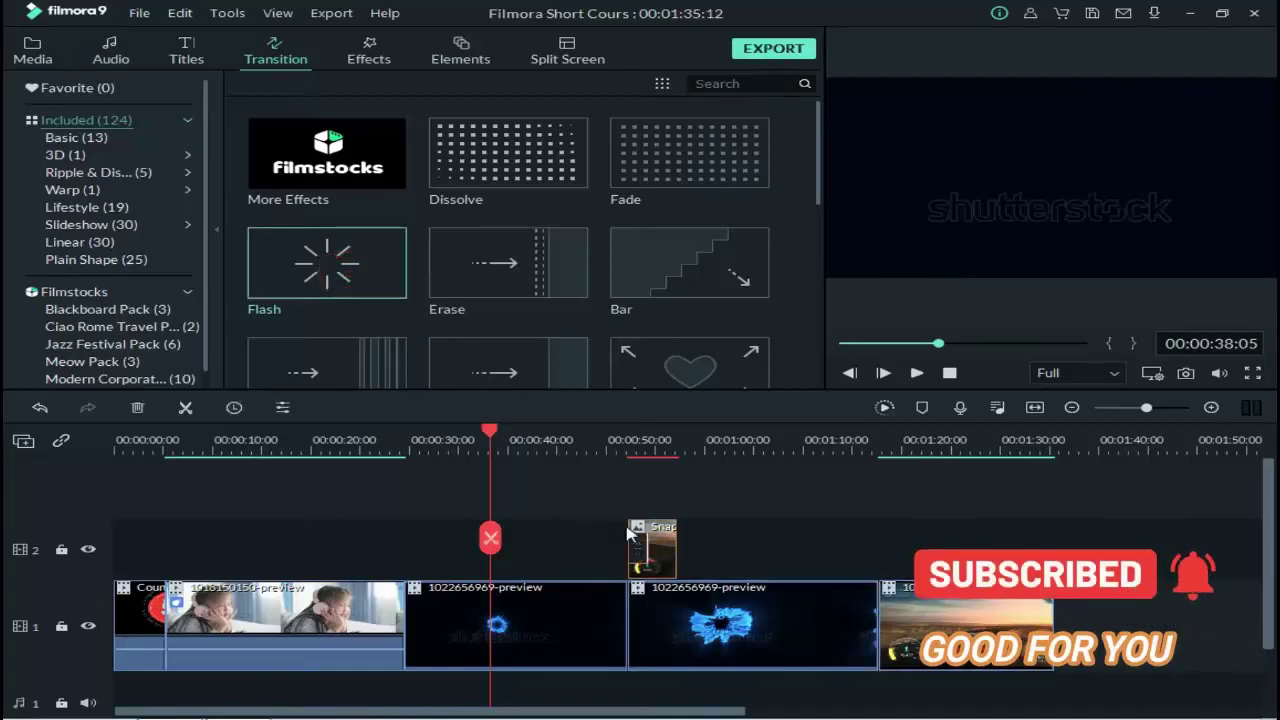
{"action": "left_click", "coordinate": [618, 448]}
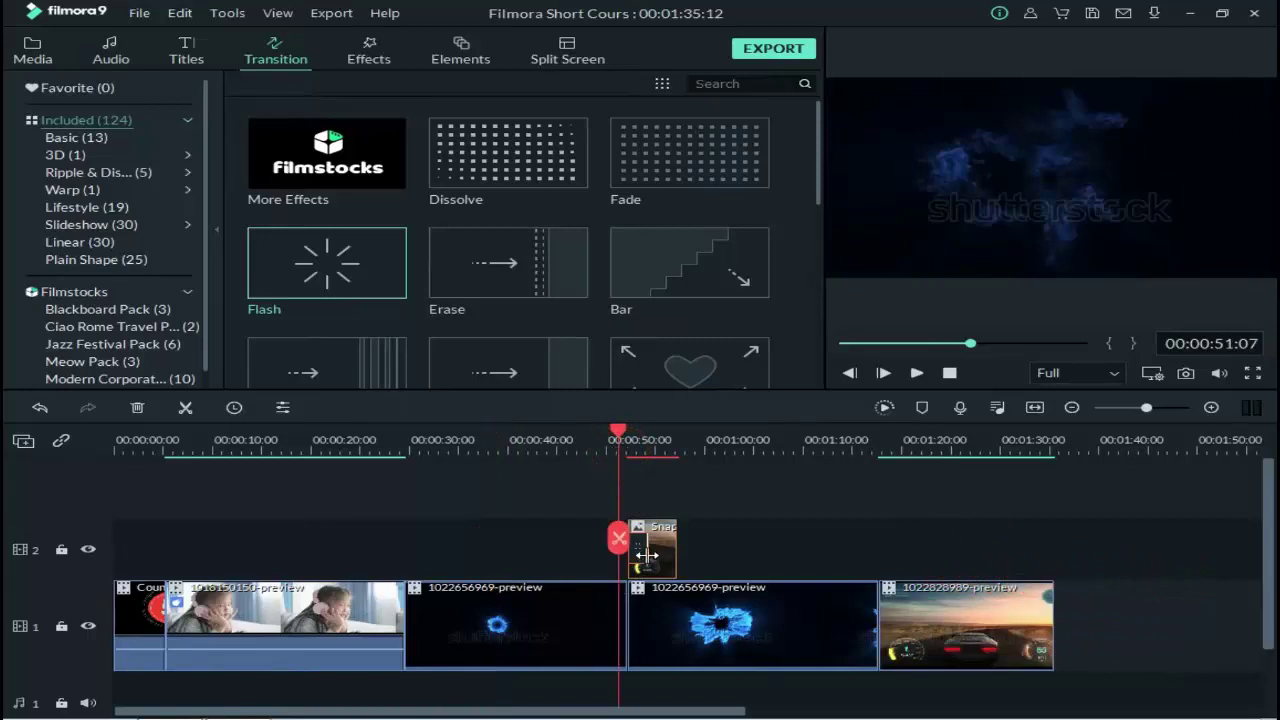
{"action": "left_click_drag", "start_coordinate": [675, 636], "coordinate": [708, 632]}
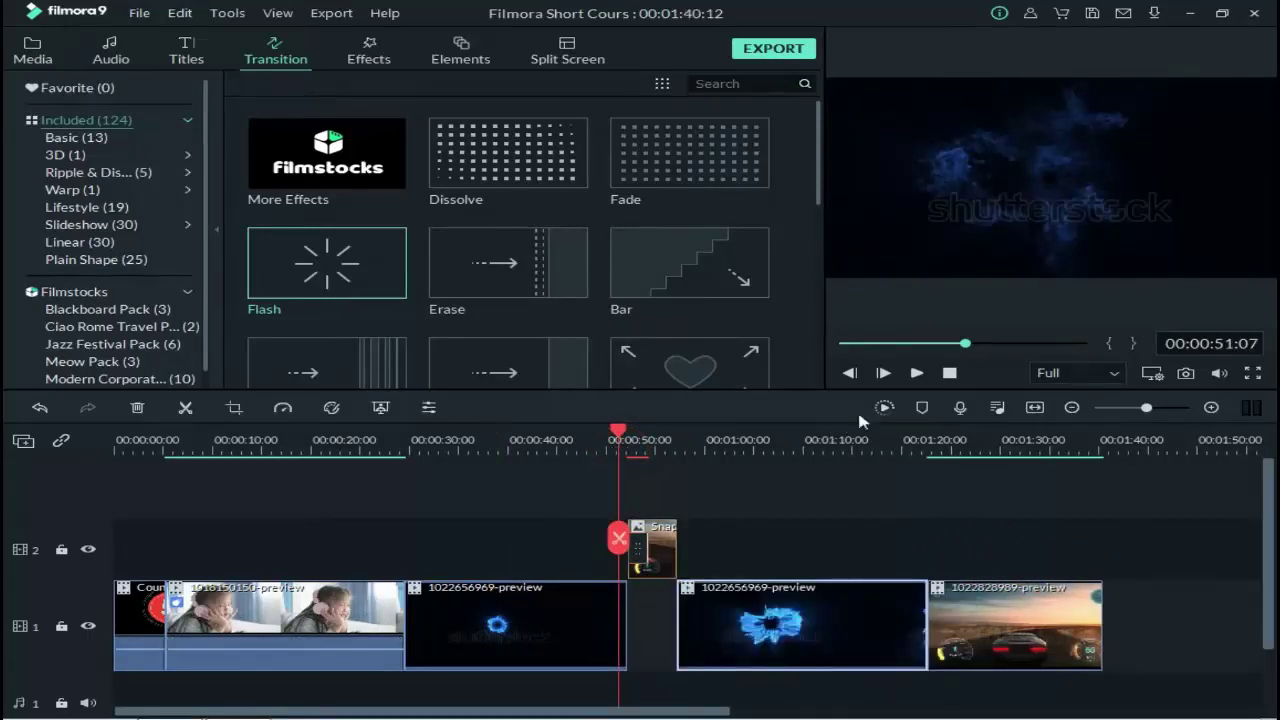
{"action": "left_click", "coordinate": [915, 373]}
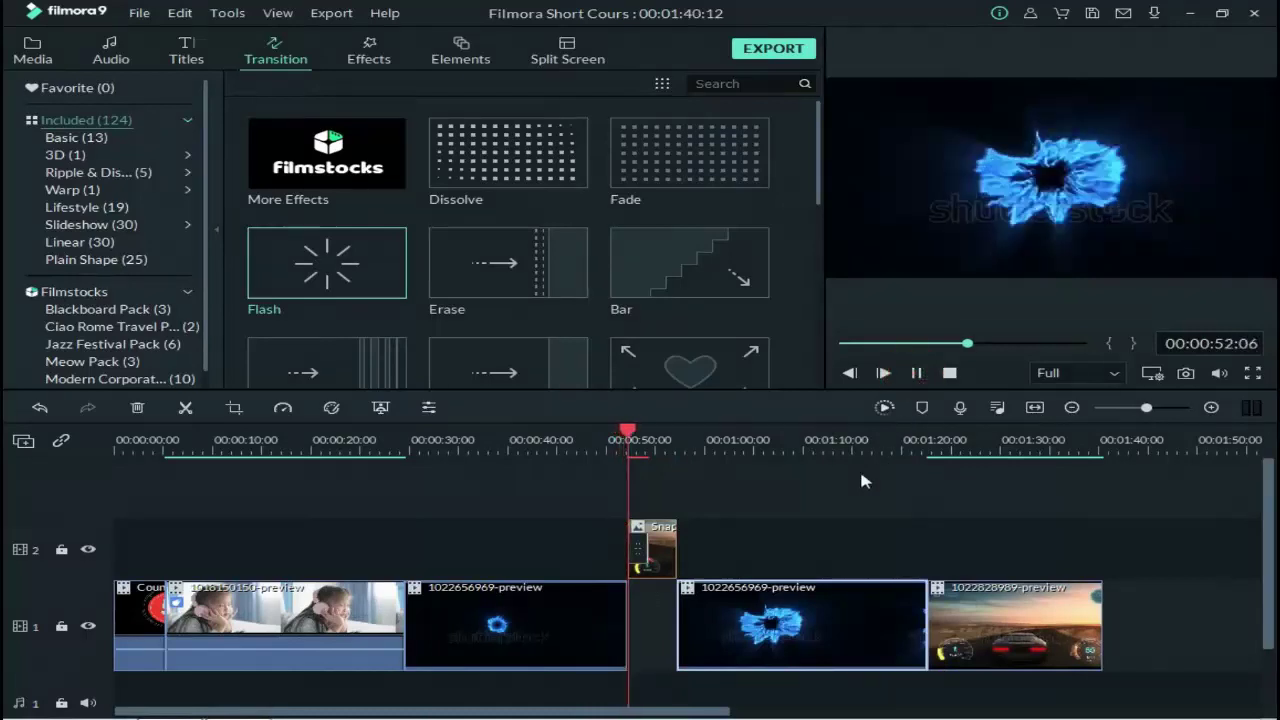
{"action": "left_click", "coordinate": [917, 374]}
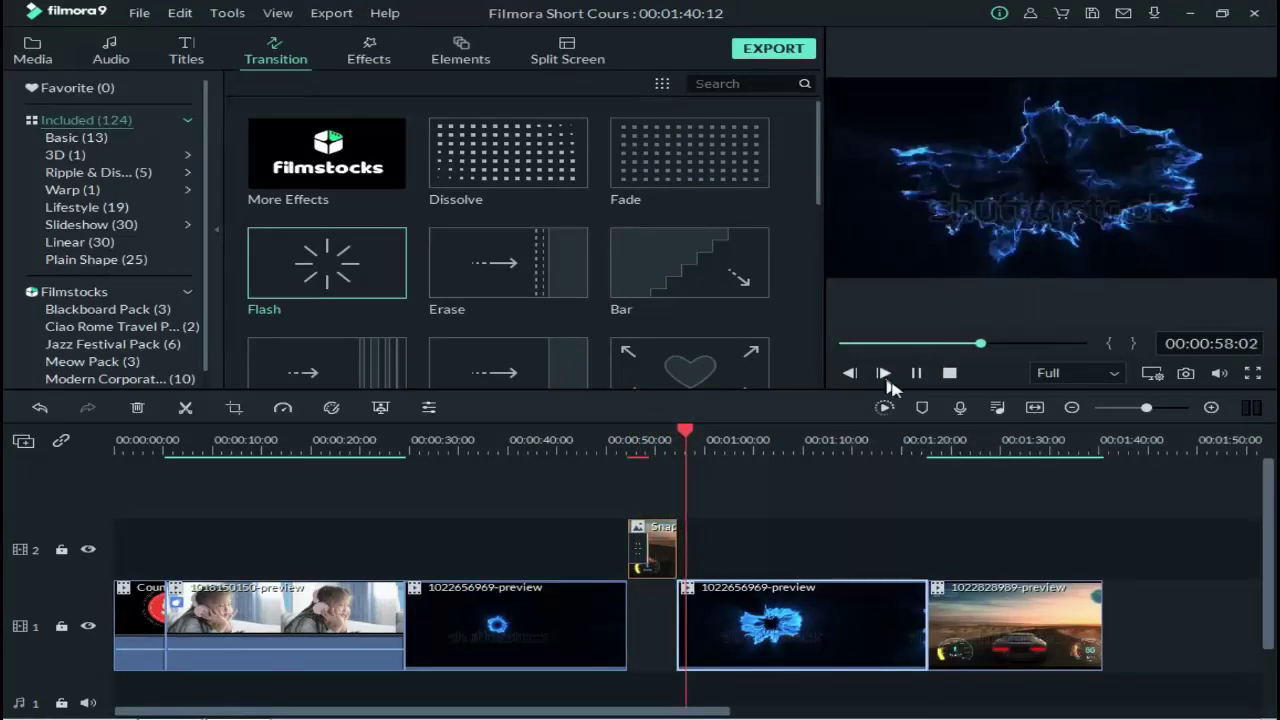
- Replace the snapshot clip's starting transition with Erase and play it from just before the clip
{"action": "left_click", "coordinate": [475, 268]}
{"action": "left_click", "coordinate": [637, 530]}
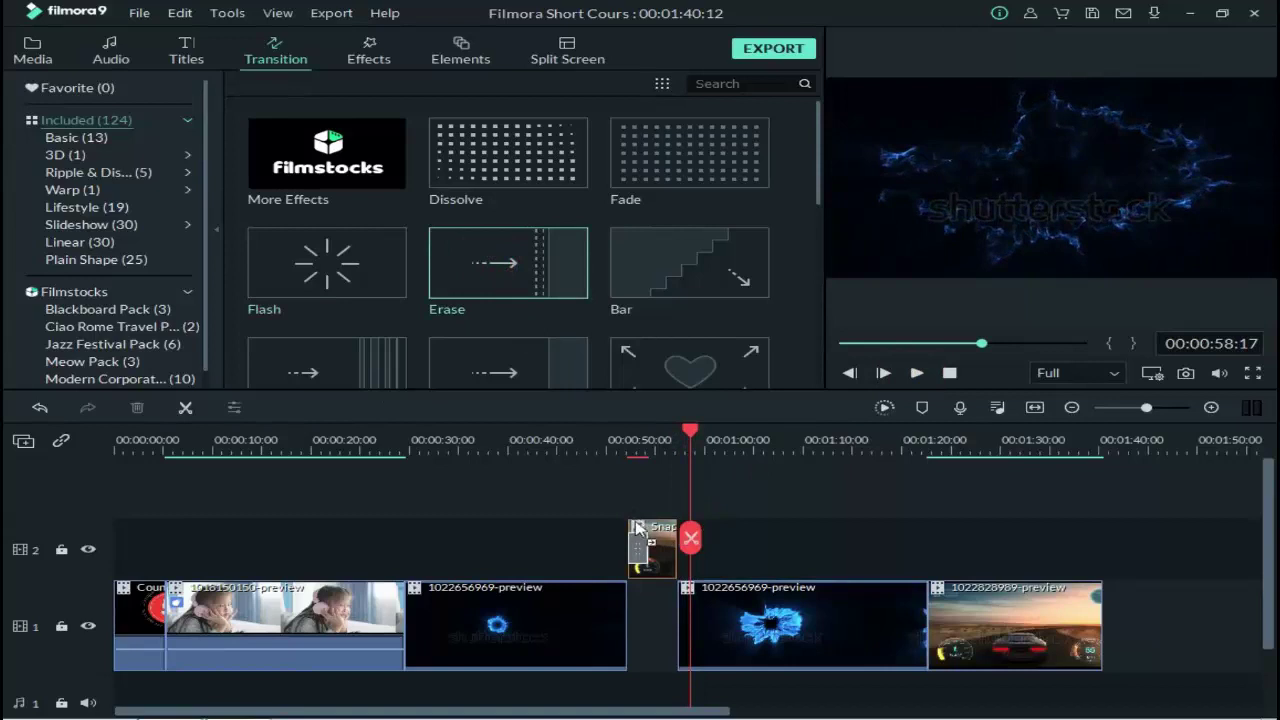
{"action": "left_click", "coordinate": [606, 441]}
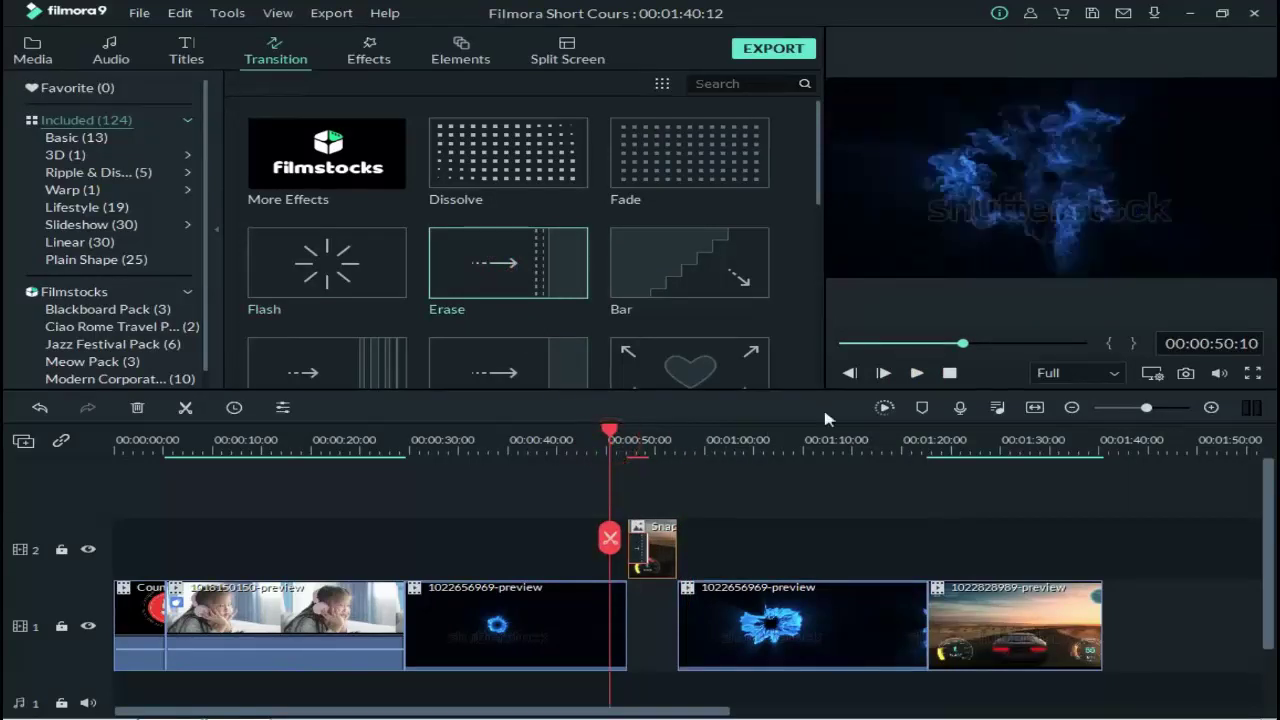
{"action": "left_click", "coordinate": [915, 373]}
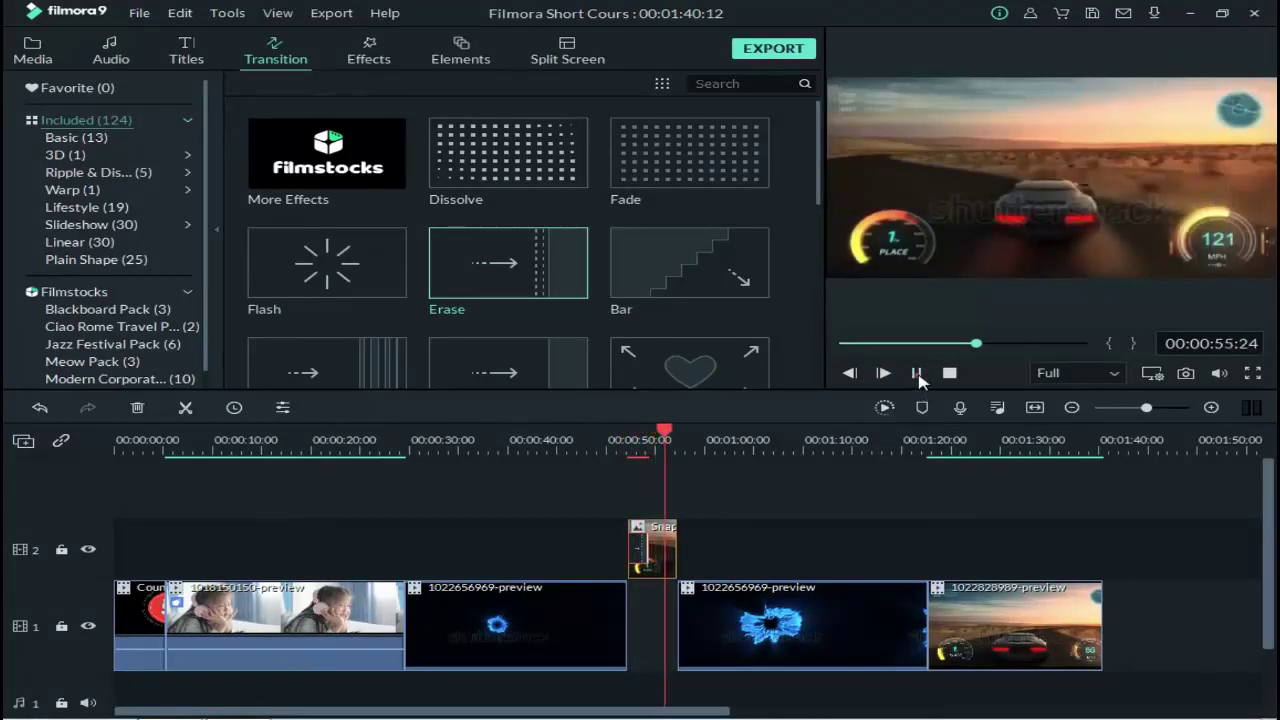
{"action": "left_click", "coordinate": [916, 373]}
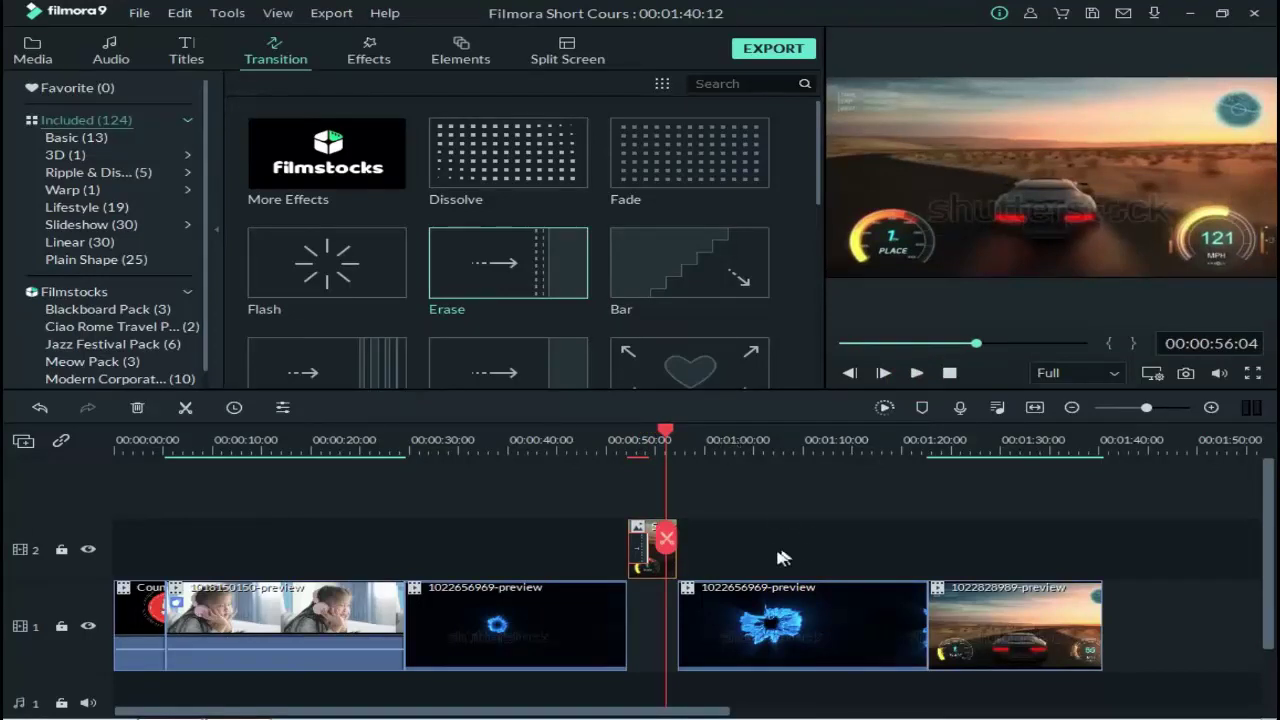
- Close the gap on track 1 by moving the last two clips back together, and play the cut into the race car clip
{"action": "left_click_drag", "start_coordinate": [735, 601], "coordinate": [697, 606]}
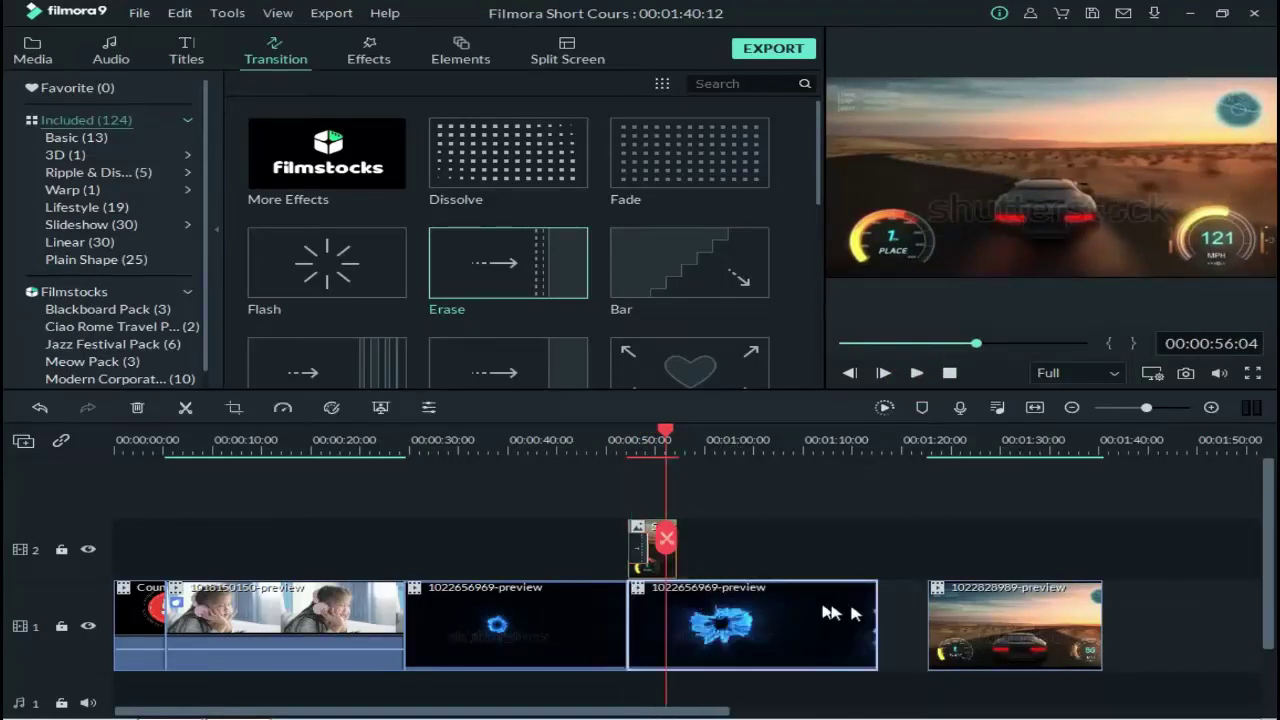
{"action": "left_click_drag", "start_coordinate": [958, 628], "coordinate": [910, 630]}
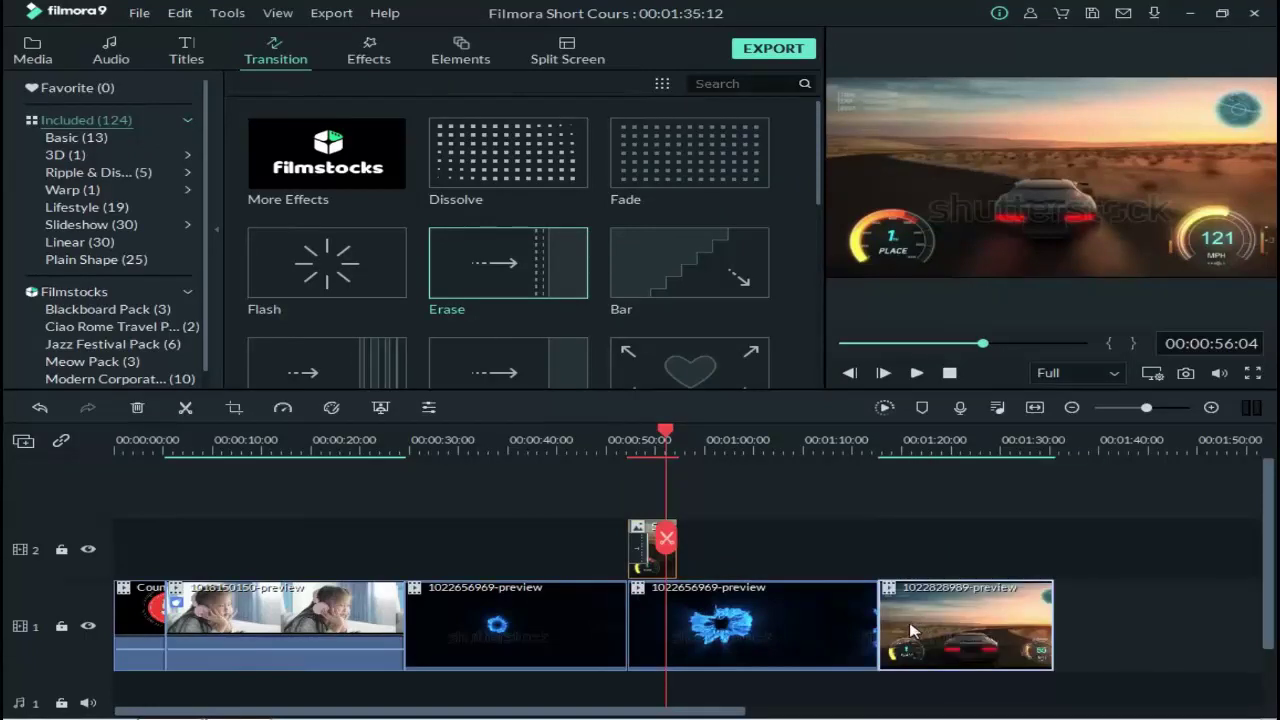
{"action": "left_click", "coordinate": [869, 456]}
{"action": "left_click", "coordinate": [916, 373]}
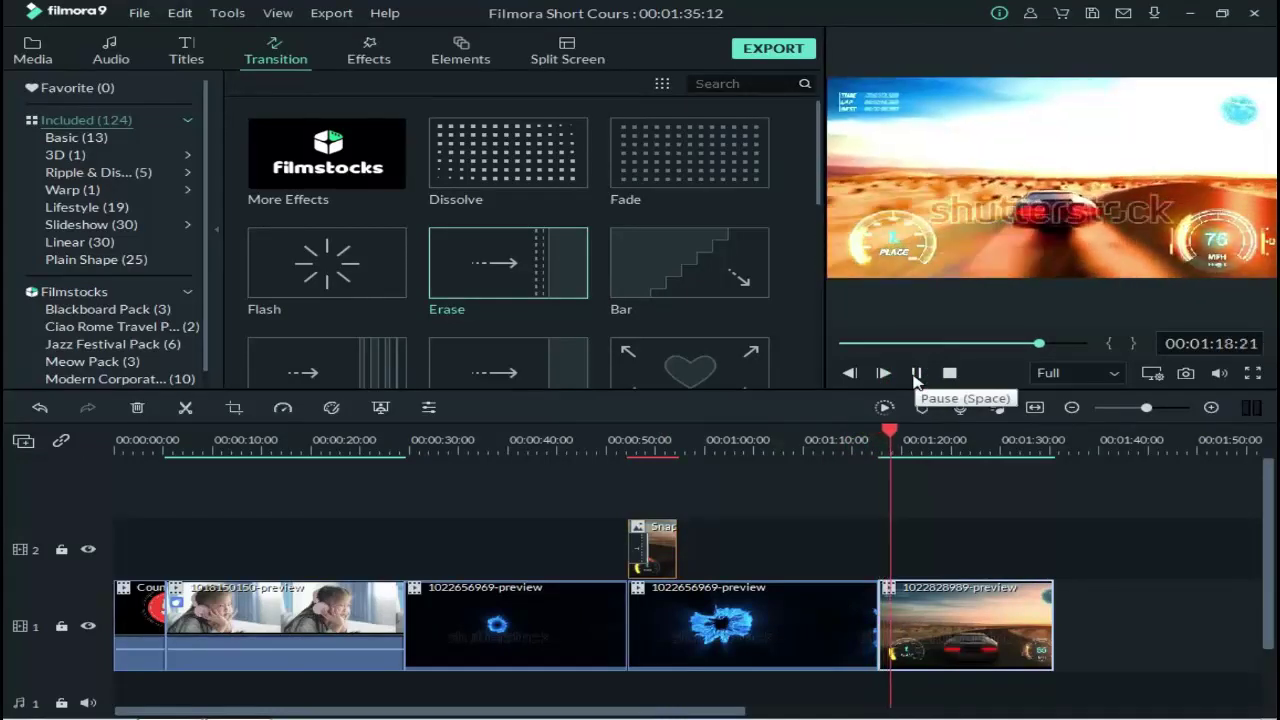
{"action": "left_click", "coordinate": [915, 375]}
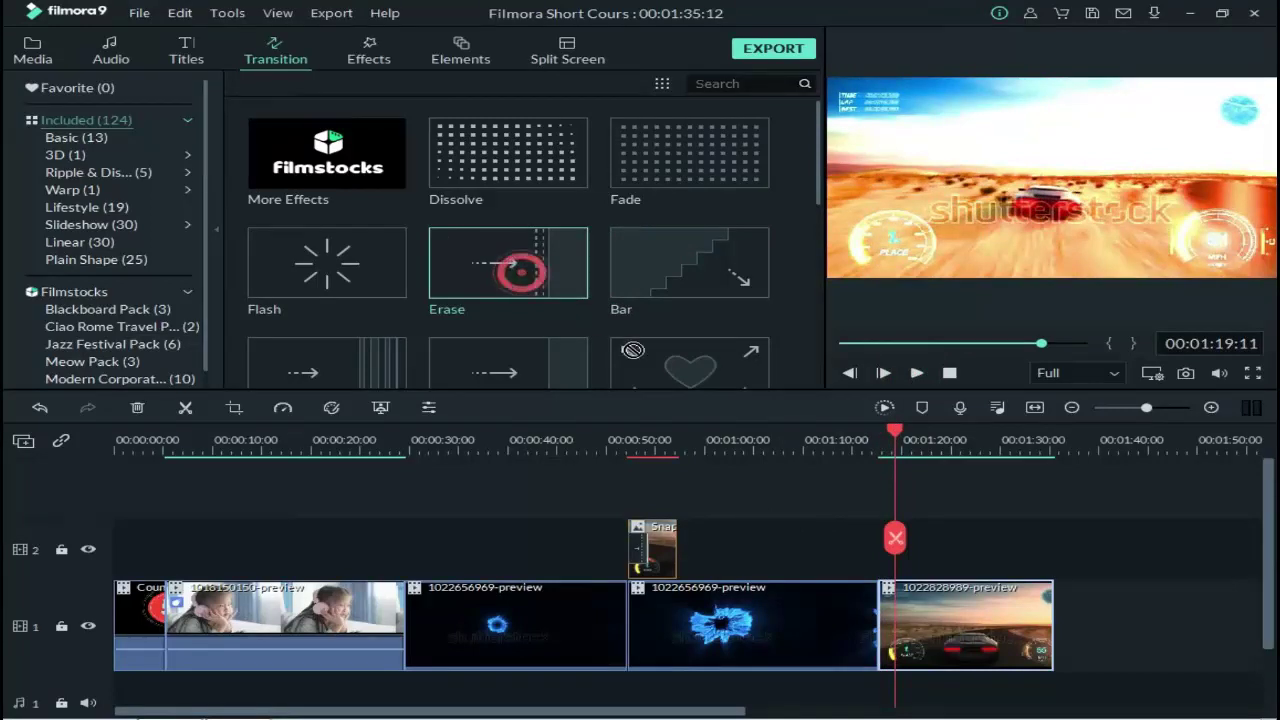
- Add an Erase transition between the blue energy clip and the race car clip on track 1 and play it
{"action": "left_click_drag", "start_coordinate": [512, 268], "coordinate": [800, 528]}
{"action": "left_click_drag", "start_coordinate": [860, 577], "coordinate": [880, 622]}
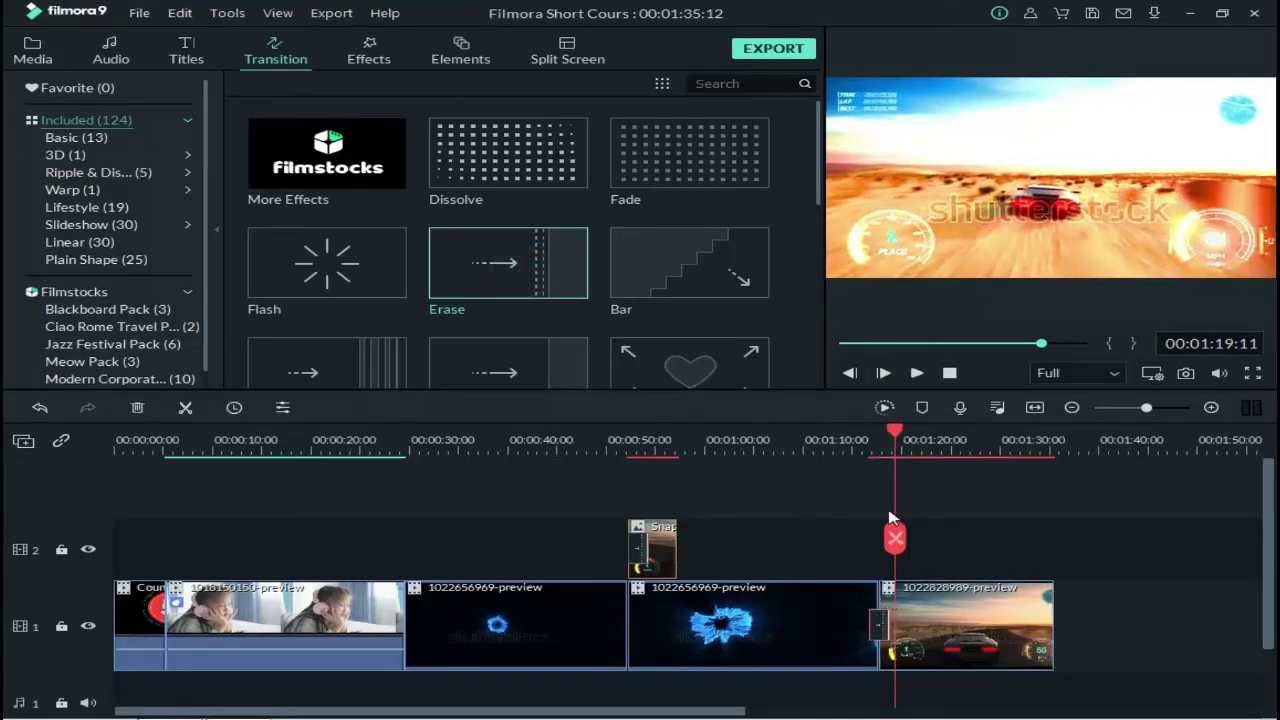
{"action": "left_click", "coordinate": [842, 447]}
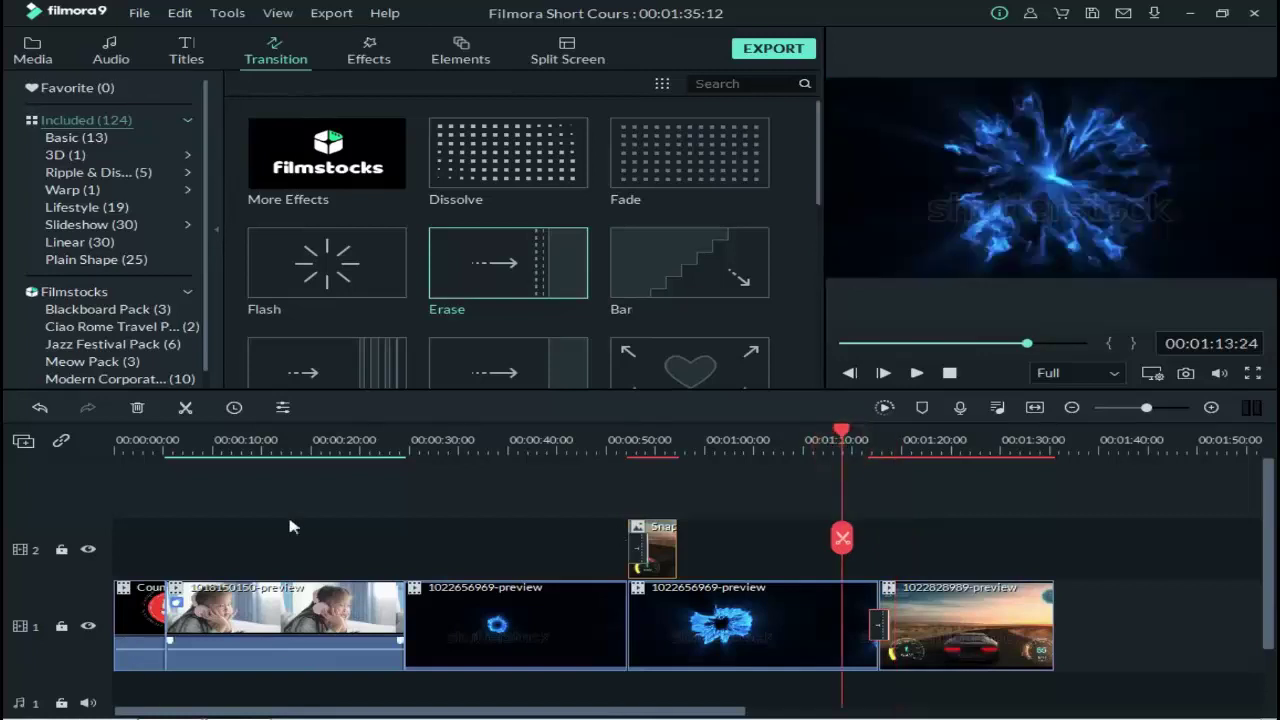
{"action": "left_click", "coordinate": [917, 370]}
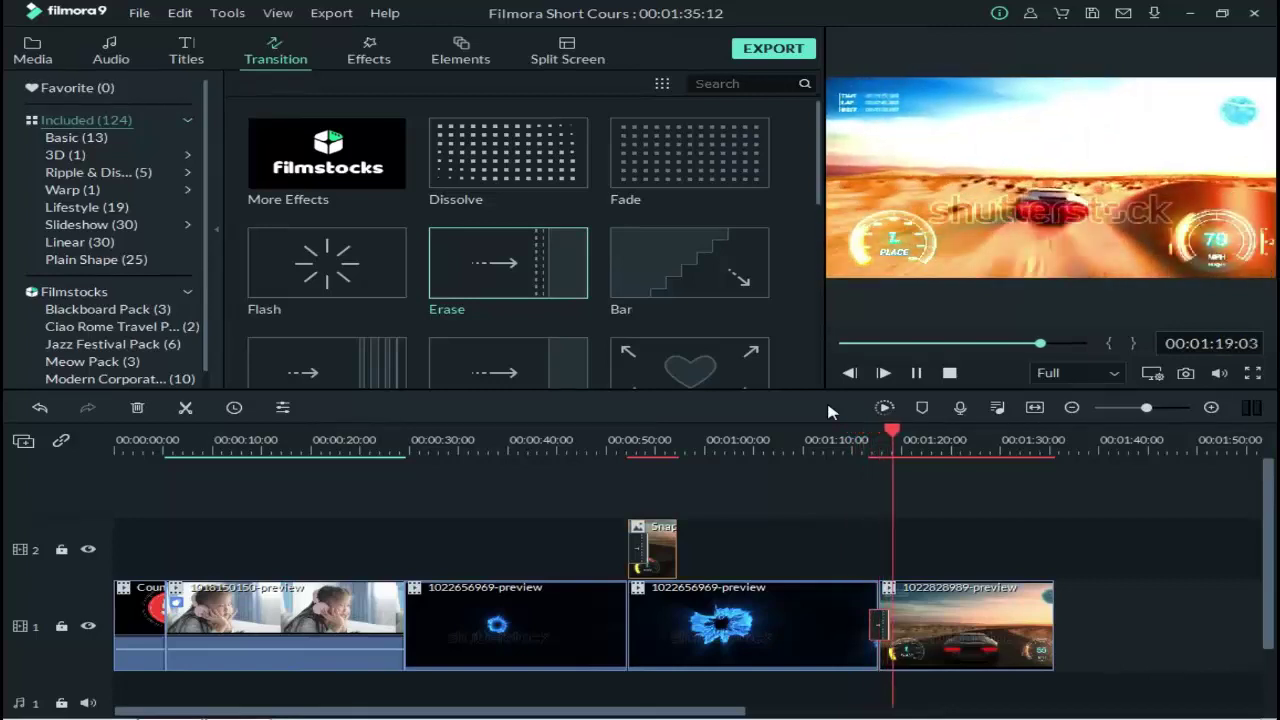
{"action": "left_click", "coordinate": [916, 373]}
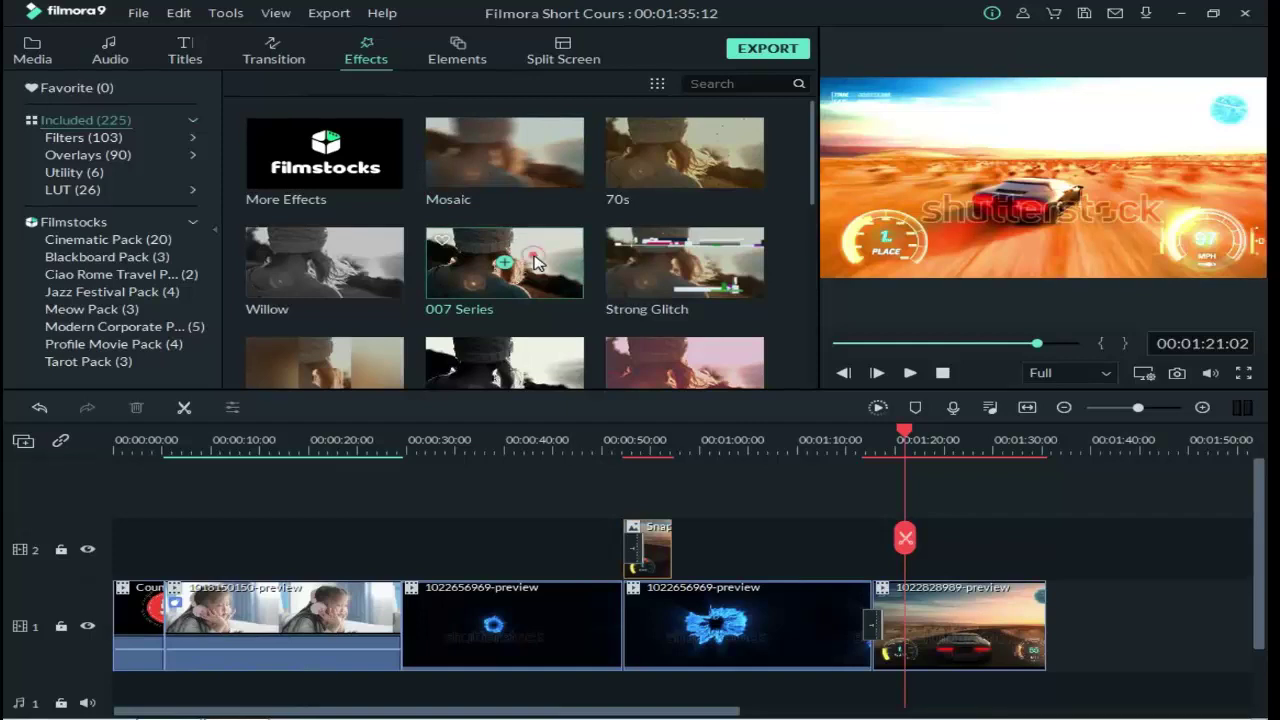
- Undo the 007 Series effect tried directly on the race car clip and place it on track 2 above that clip's start instead
{"action": "left_click_drag", "start_coordinate": [535, 262], "coordinate": [947, 598]}
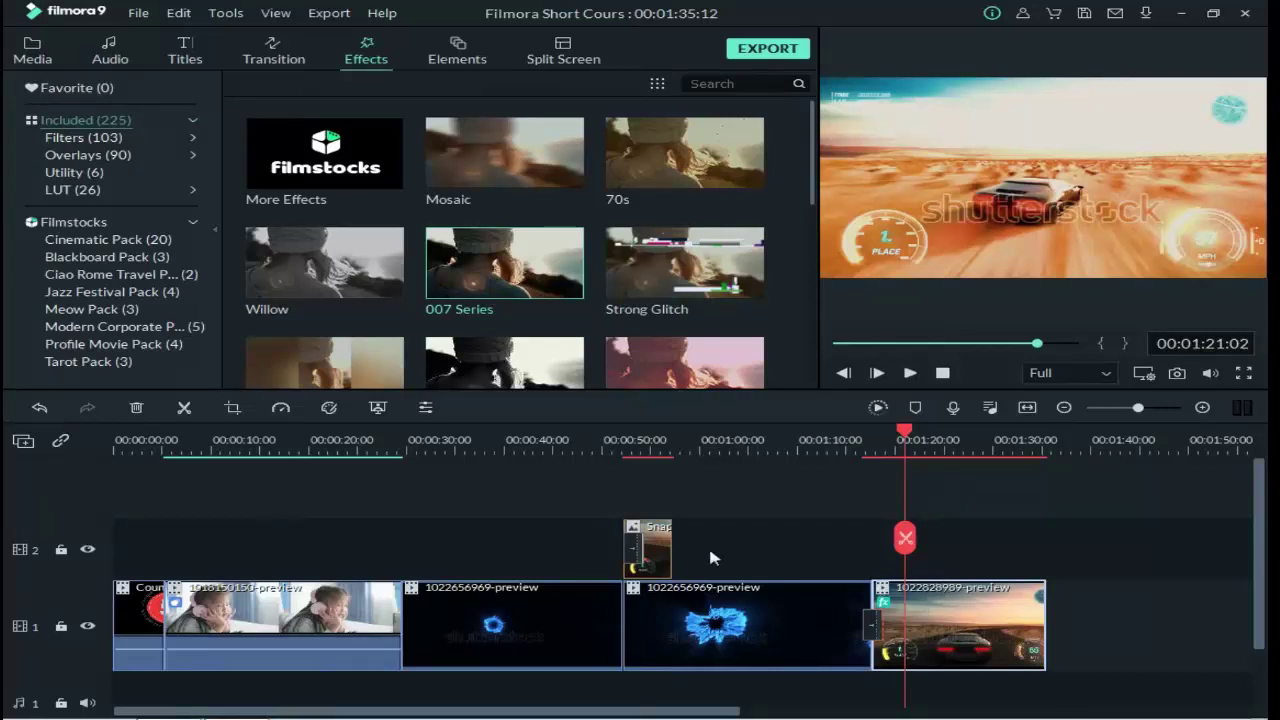
{"action": "left_click", "coordinate": [40, 409]}
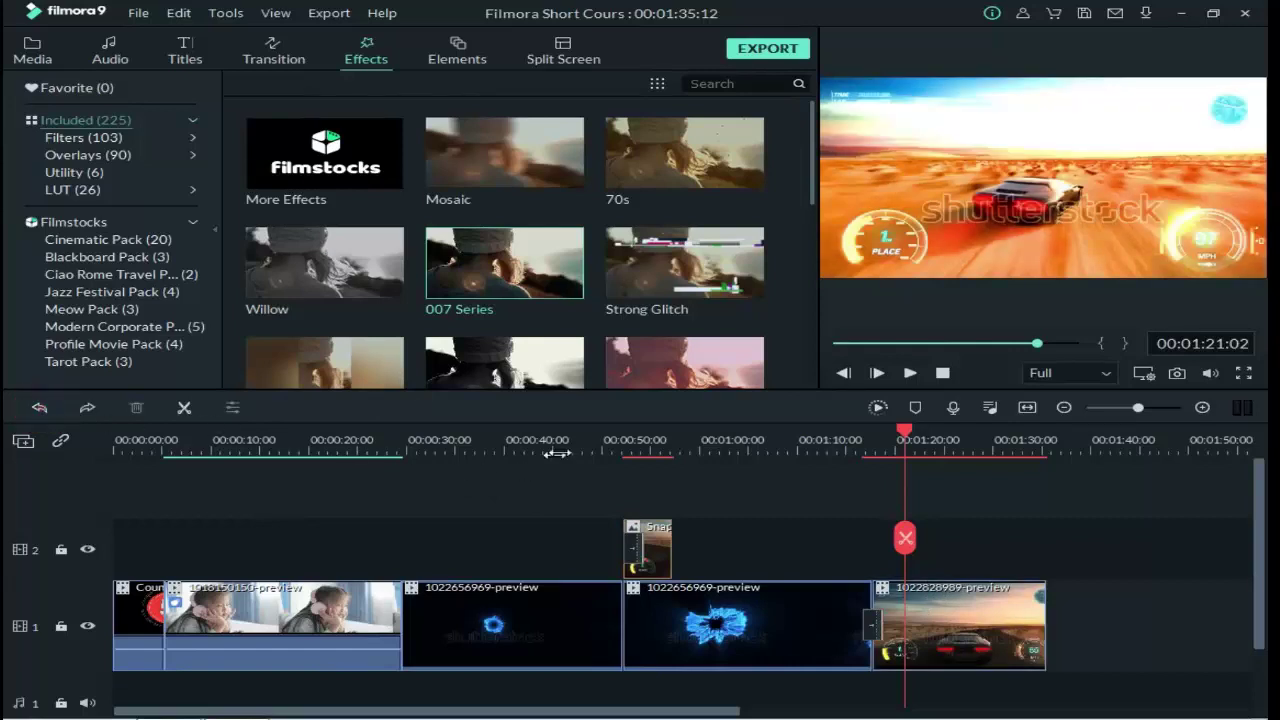
{"action": "left_click_drag", "start_coordinate": [521, 298], "coordinate": [885, 541]}
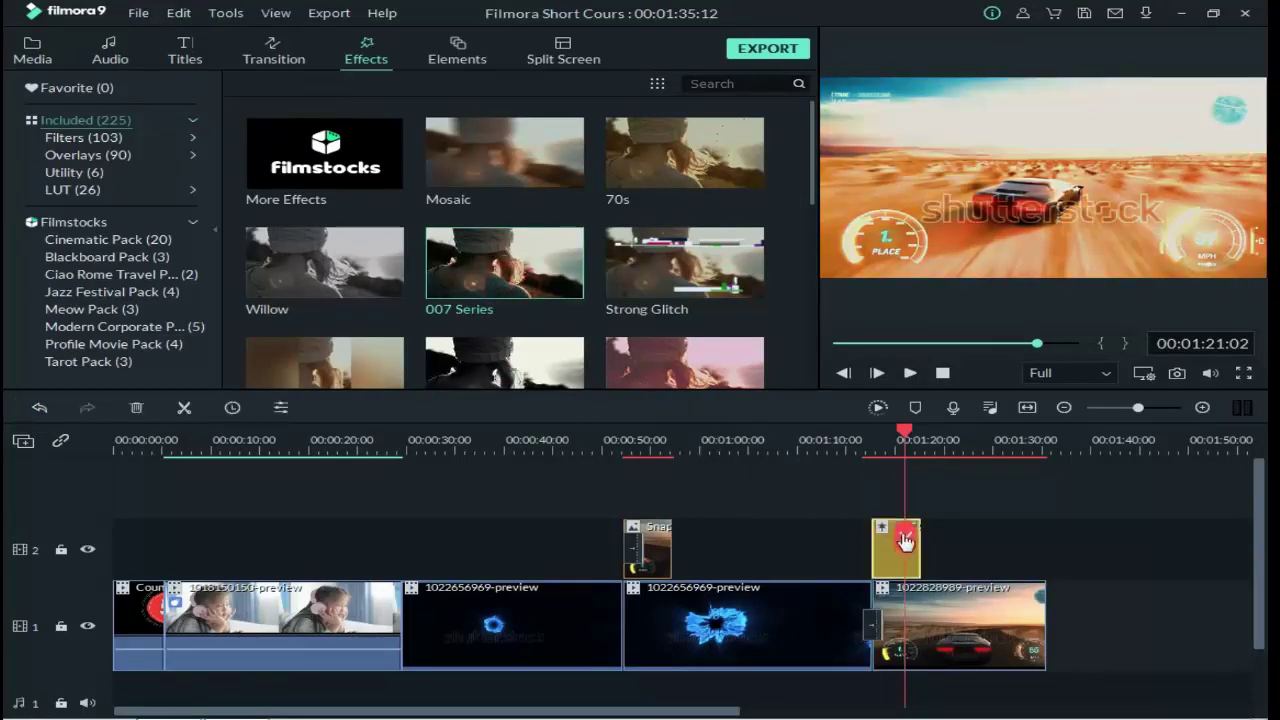
{"action": "left_click_drag", "start_coordinate": [905, 429], "coordinate": [934, 435]}
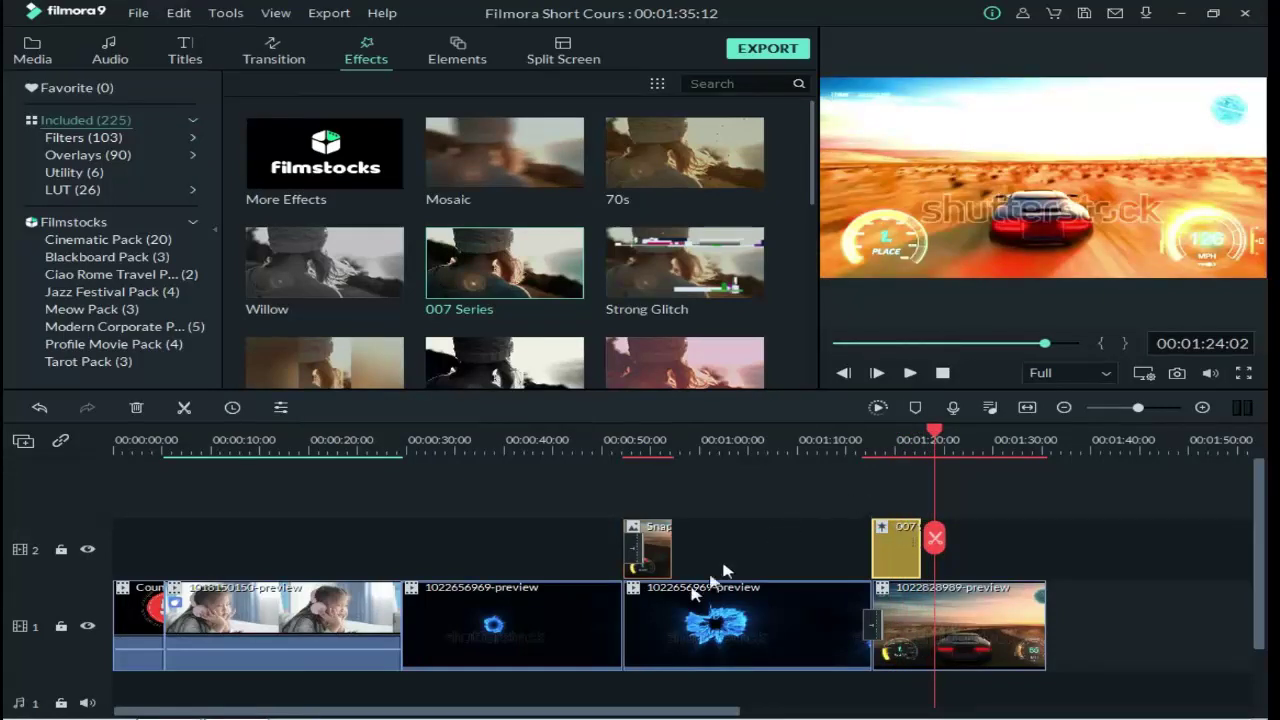
- Add the Mosaic effect on track 2 above the later part of the girl's clip and play that section
{"action": "mouse_move", "coordinate": [515, 245]}
{"action": "mouse_move", "coordinate": [535, 198]}
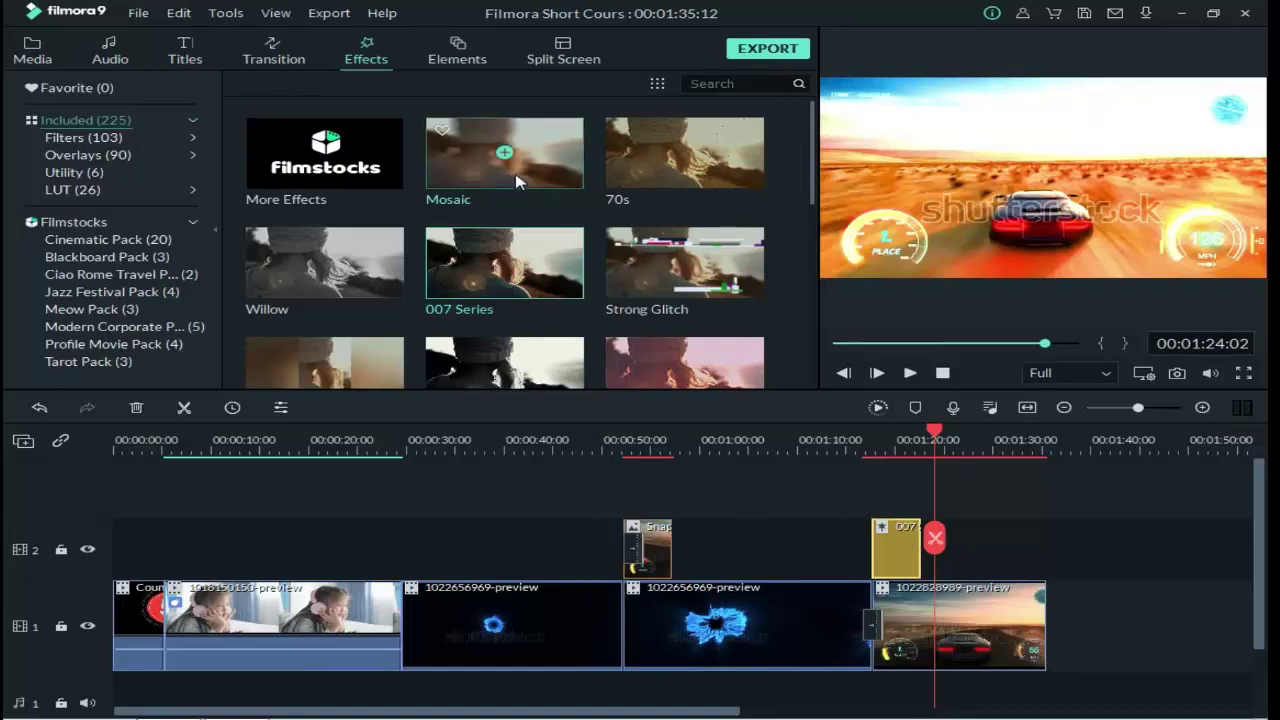
{"action": "left_click_drag", "start_coordinate": [550, 180], "coordinate": [335, 535]}
{"action": "left_click", "coordinate": [333, 451]}
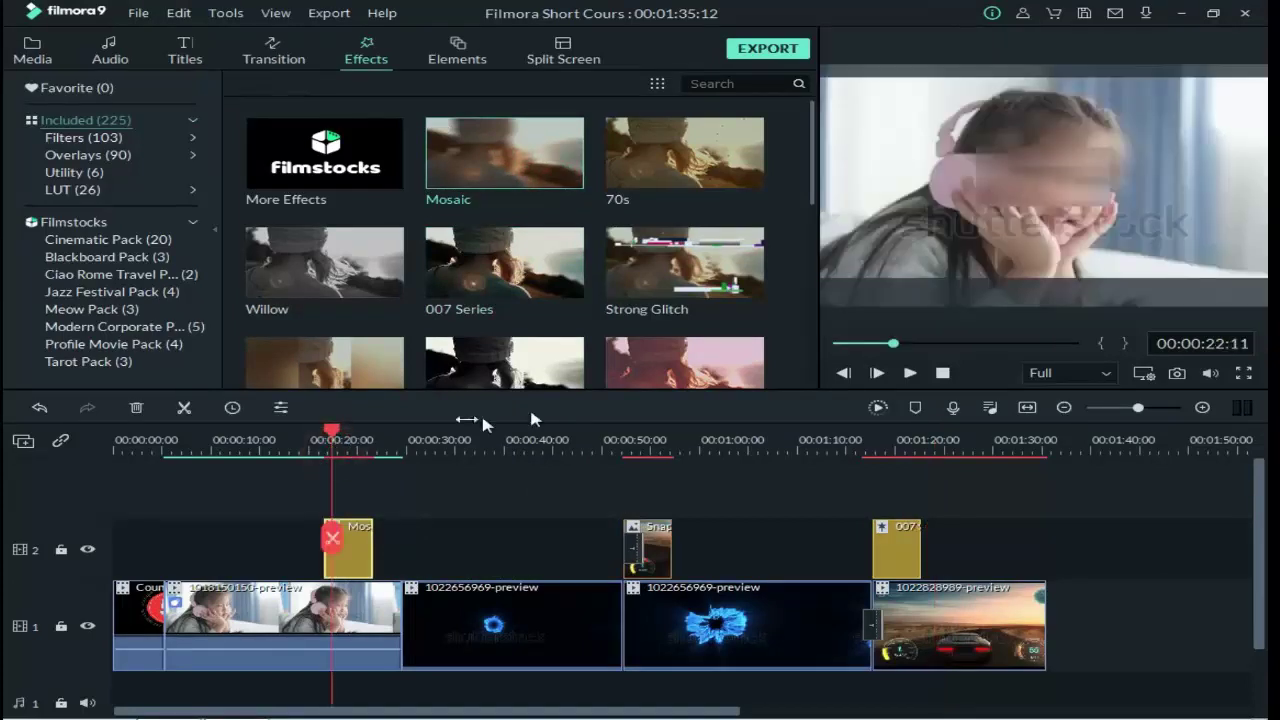
{"action": "left_click", "coordinate": [910, 373]}
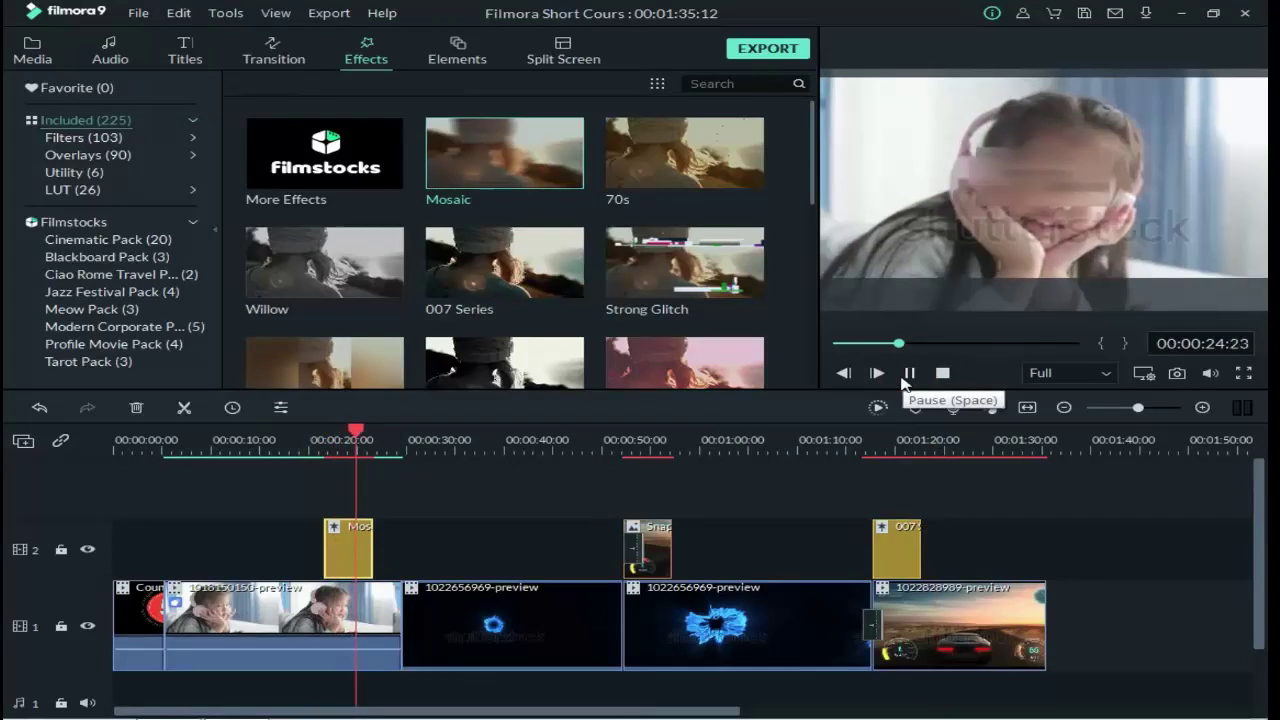
{"action": "left_click", "coordinate": [905, 376]}
- Try different blur amounts for the Mosaic effect, reset Blur Amount to 50, keep Opacity at 100 and apply the settings
{"action": "left_click", "coordinate": [340, 550]}
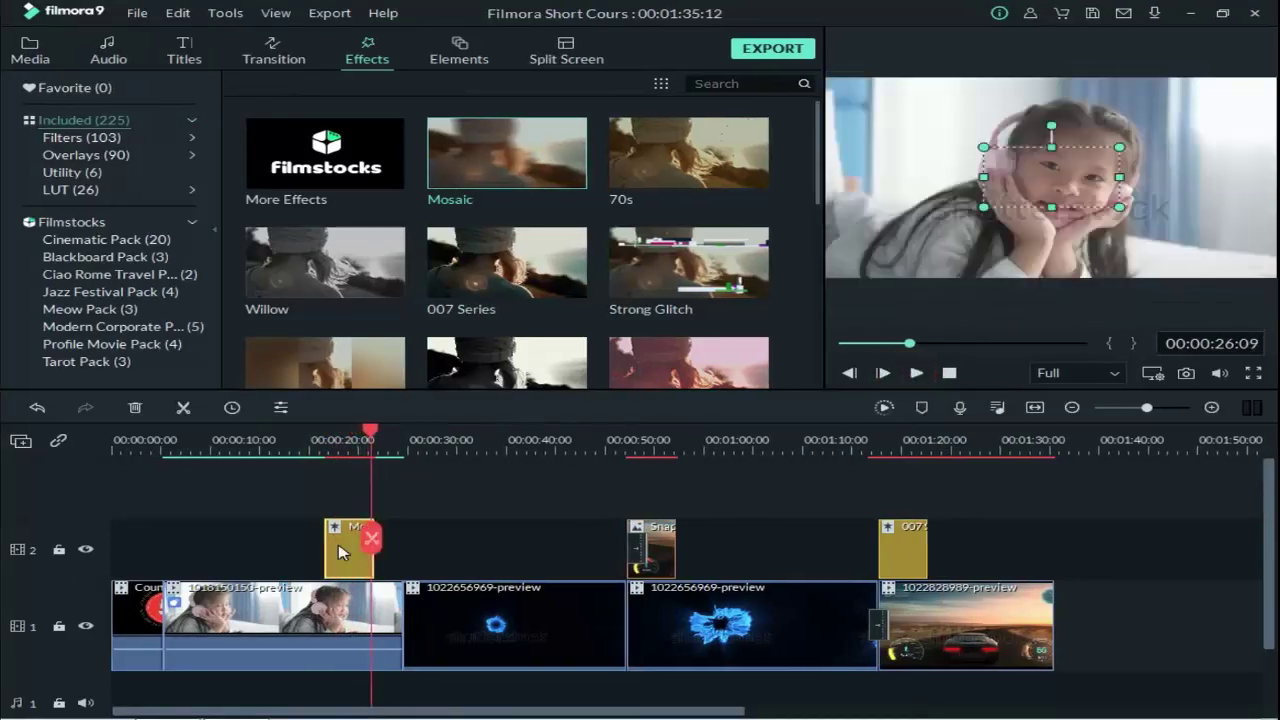
{"action": "double_click", "coordinate": [340, 550]}
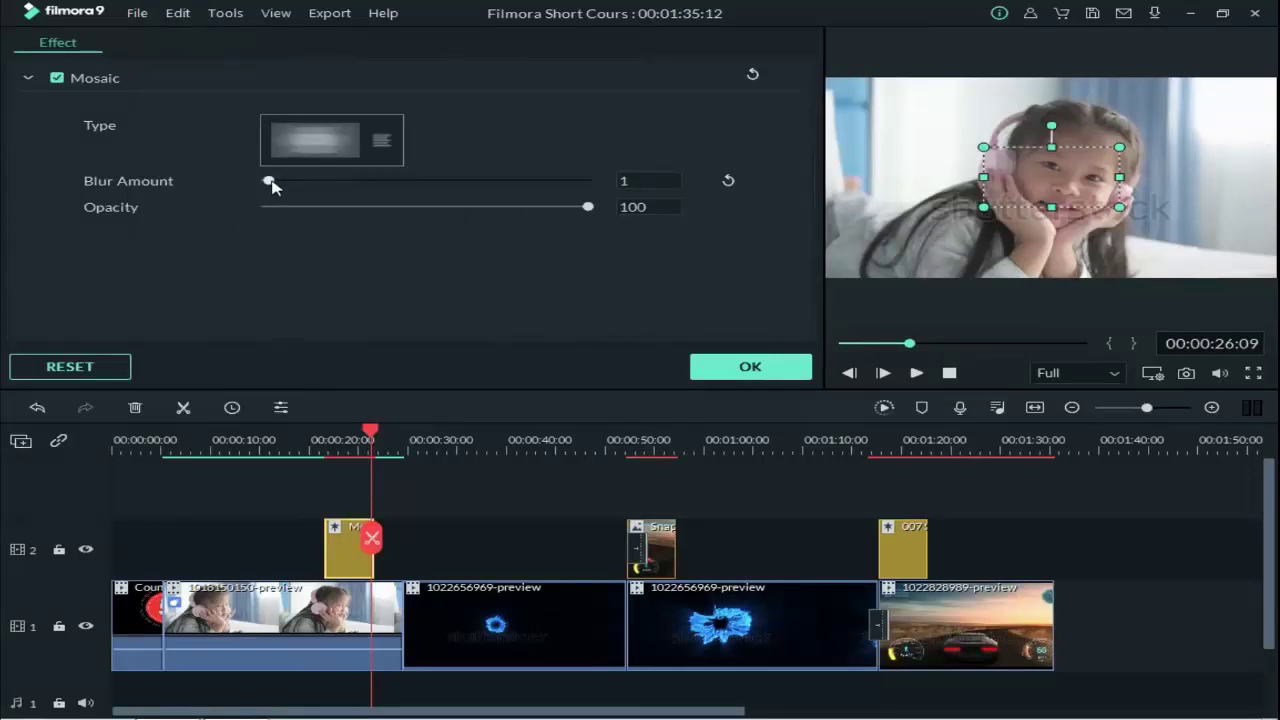
{"action": "left_click_drag", "start_coordinate": [273, 186], "coordinate": [460, 198]}
{"action": "left_click", "coordinate": [729, 180]}
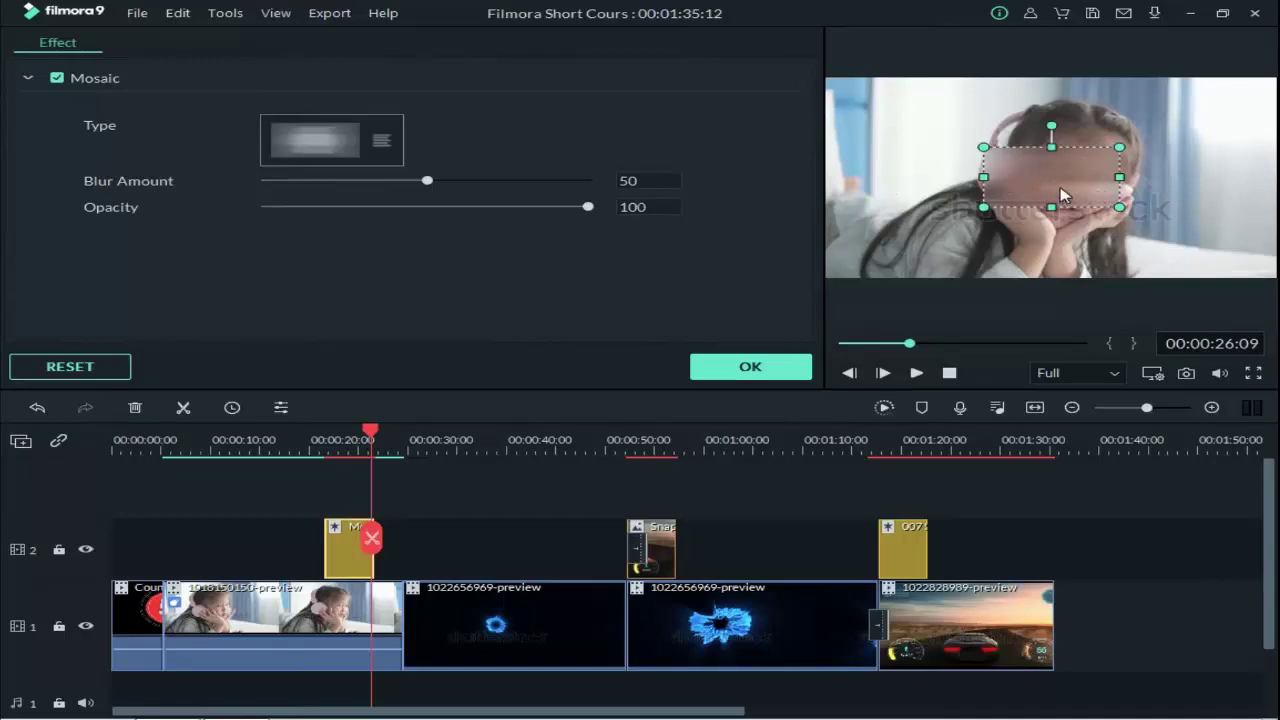
{"action": "left_click", "coordinate": [587, 208]}
{"action": "left_click_drag", "start_coordinate": [588, 212], "coordinate": [625, 206]}
{"action": "left_click", "coordinate": [738, 370]}
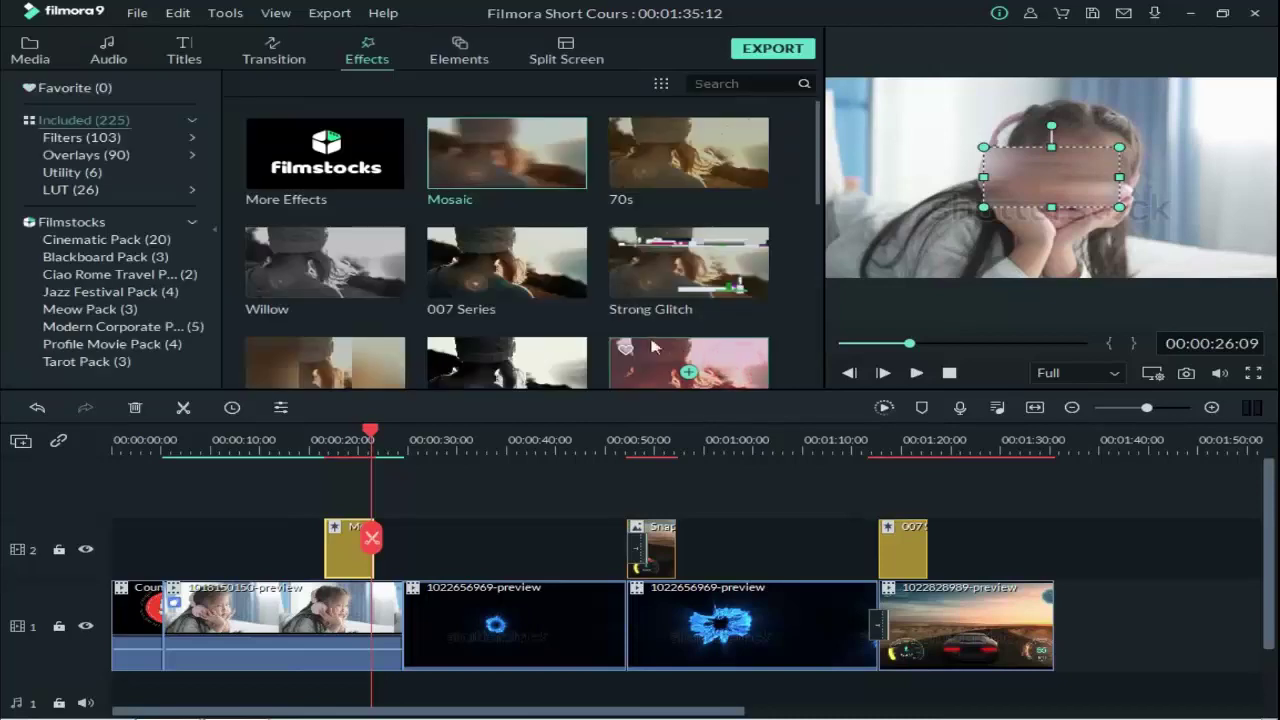
- Resize and move the Mosaic region in the preview so it covers the background at the left edge of the frame, beside the girl
{"action": "left_click_drag", "start_coordinate": [982, 207], "coordinate": [855, 263]}
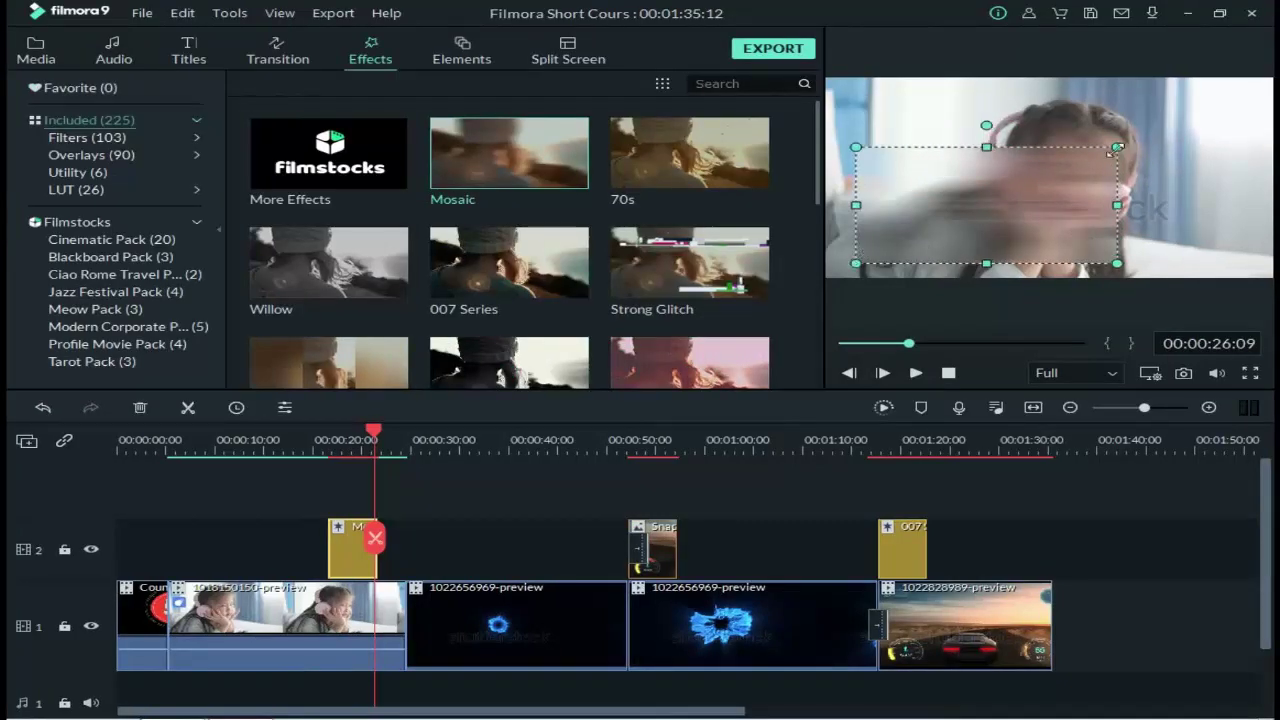
{"action": "left_click_drag", "start_coordinate": [1117, 147], "coordinate": [1200, 110]}
{"action": "left_click_drag", "start_coordinate": [1097, 162], "coordinate": [1069, 153]}
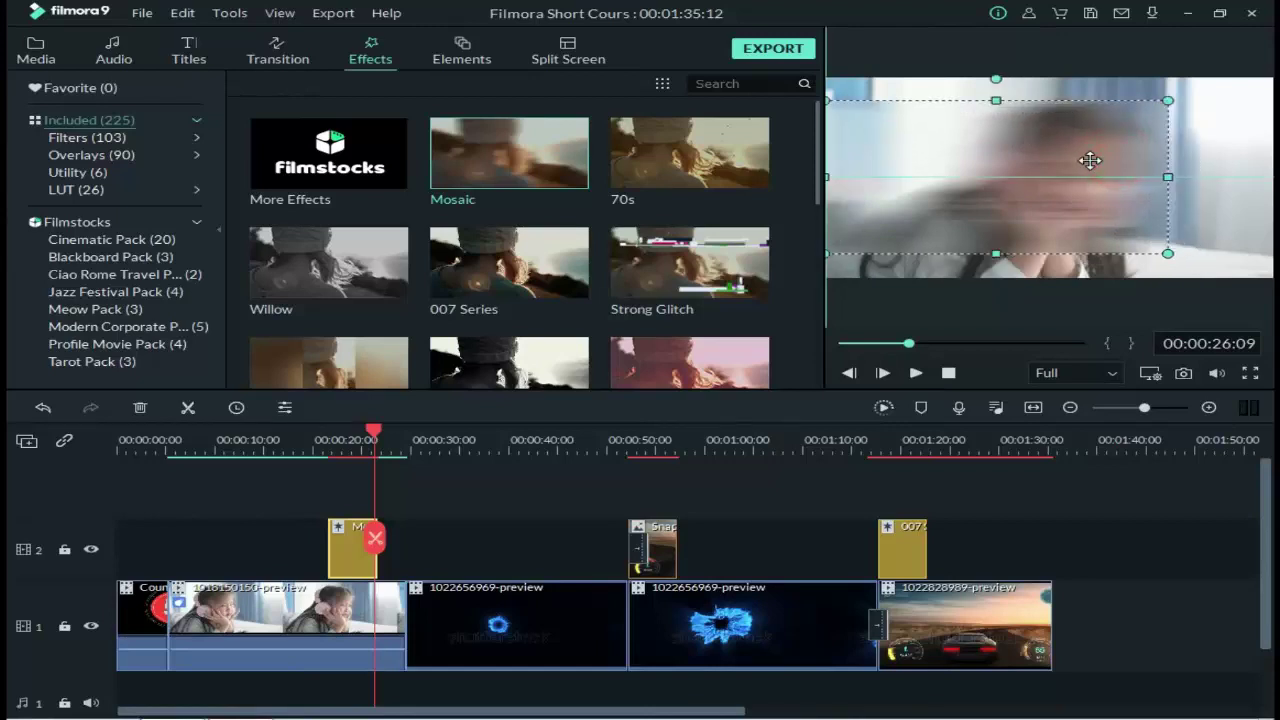
{"action": "left_click_drag", "start_coordinate": [1172, 176], "coordinate": [934, 175]}
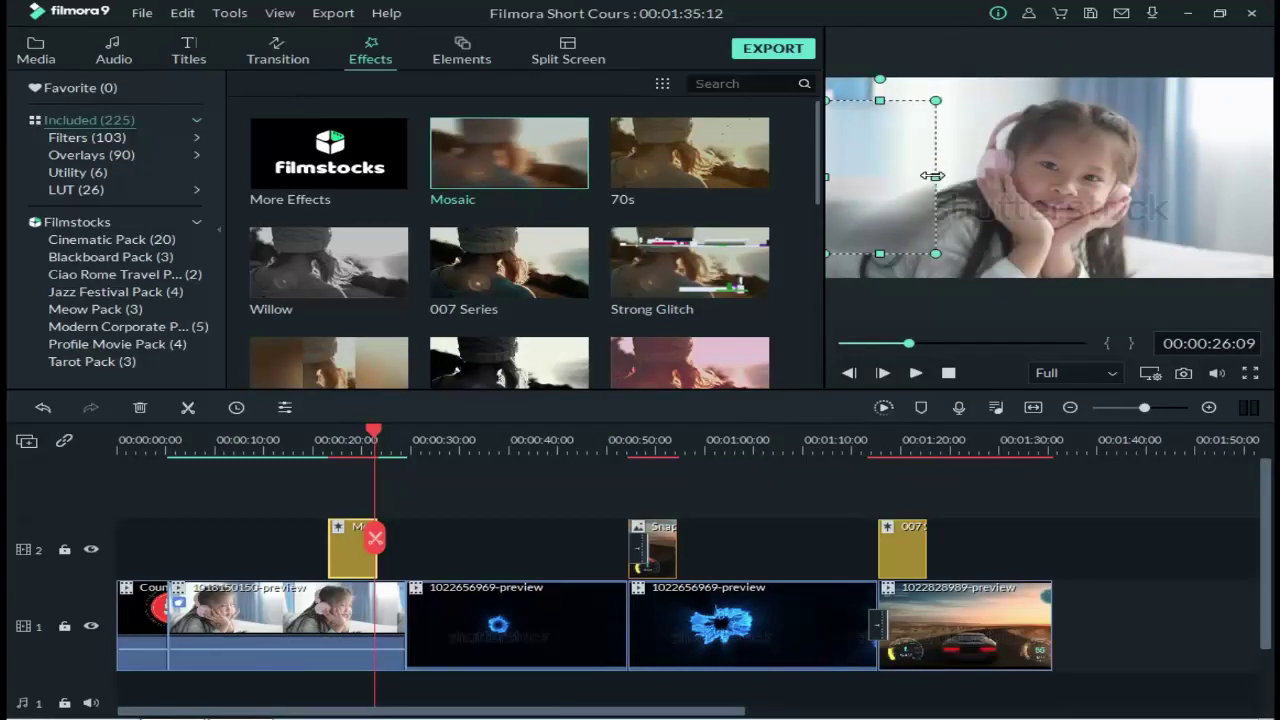
{"action": "left_click_drag", "start_coordinate": [877, 101], "coordinate": [879, 87]}
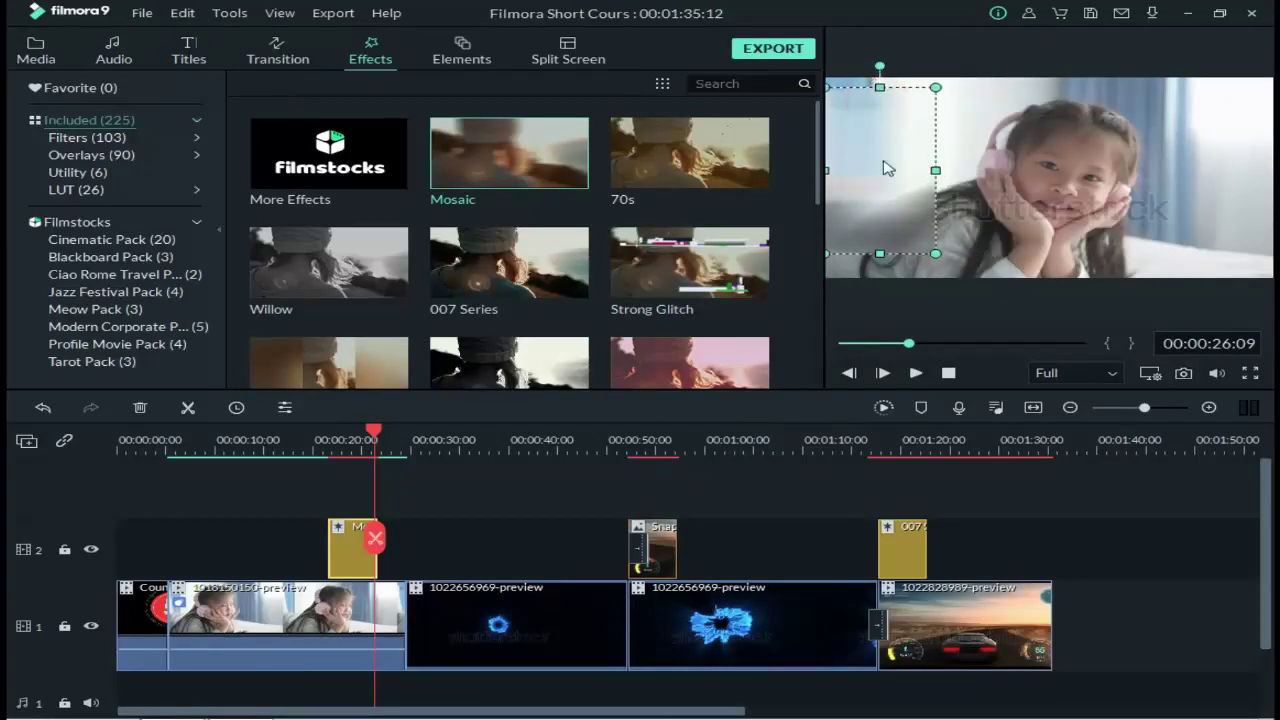
- Reshape the Mosaic region in the preview into a narrow horizontal strip and move it across the girl's arm just below her chin
{"action": "left_click_drag", "start_coordinate": [880, 253], "coordinate": [880, 268]}
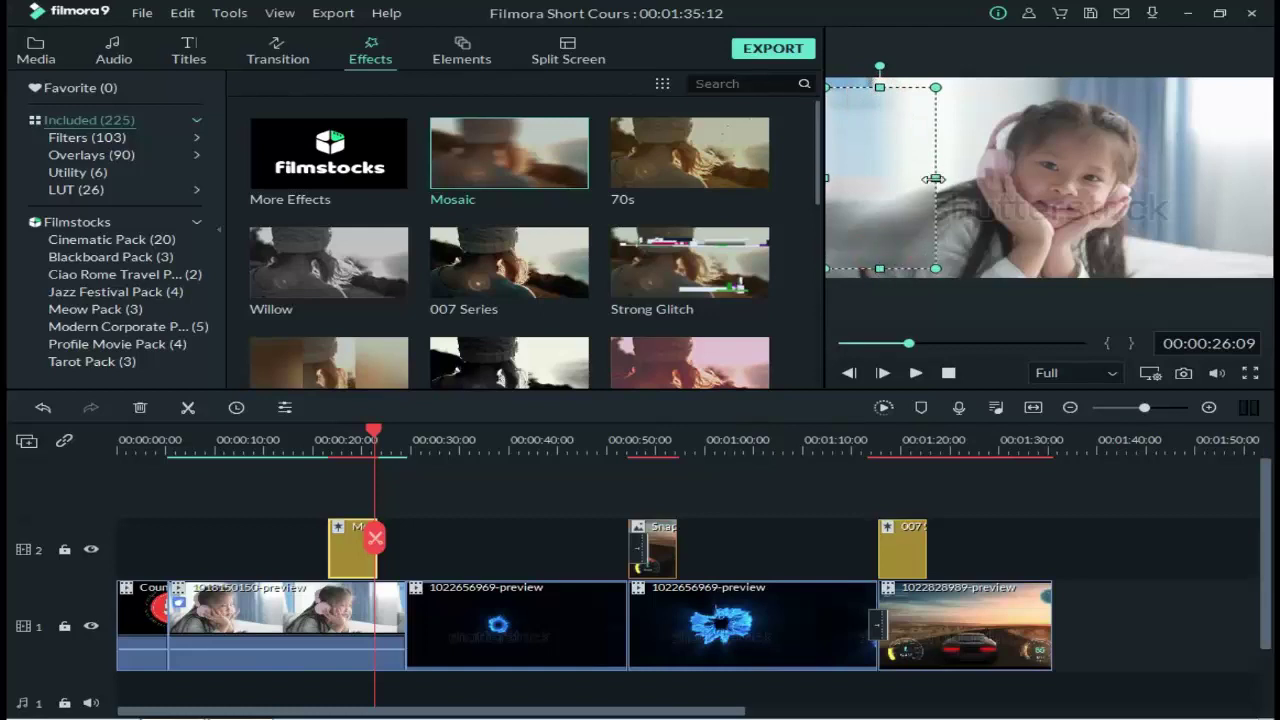
{"action": "mouse_move", "coordinate": [935, 178]}
{"action": "left_mouse_down"}
{"action": "mouse_move", "coordinate": [913, 178]}
{"action": "mouse_move", "coordinate": [926, 181]}
{"action": "left_mouse_up"}
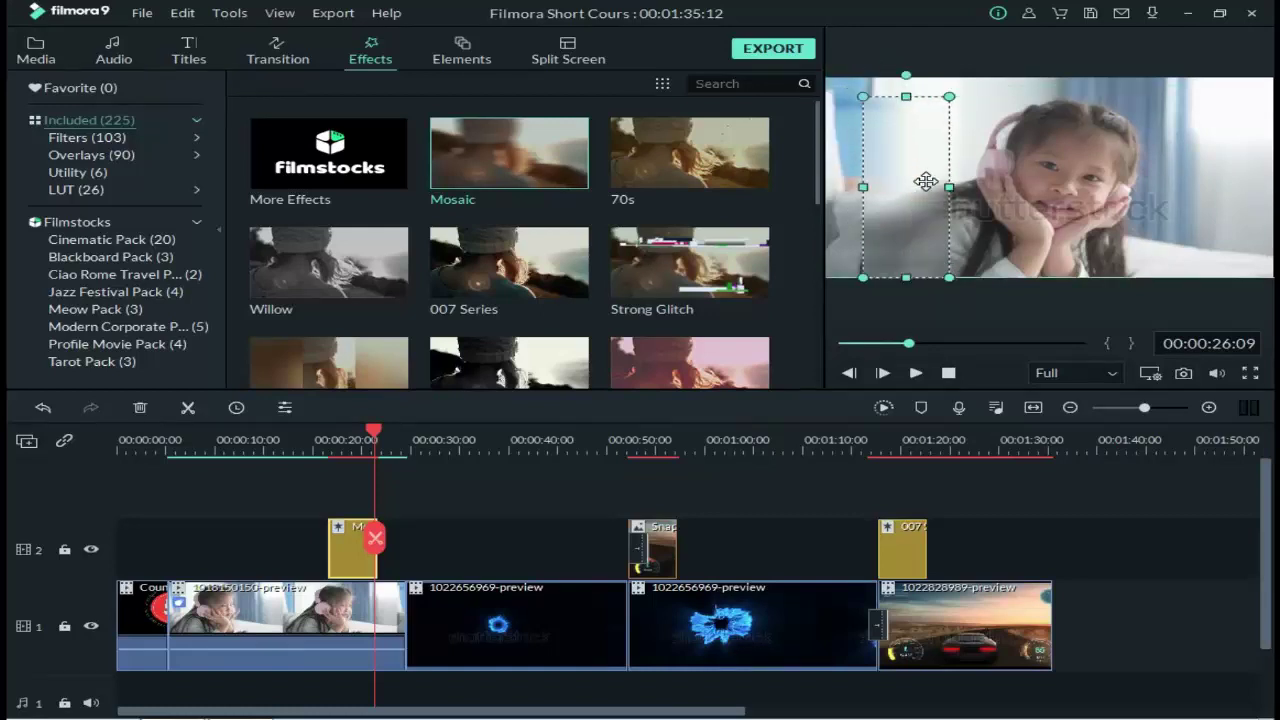
{"action": "left_click_drag", "start_coordinate": [905, 100], "coordinate": [961, 225]}
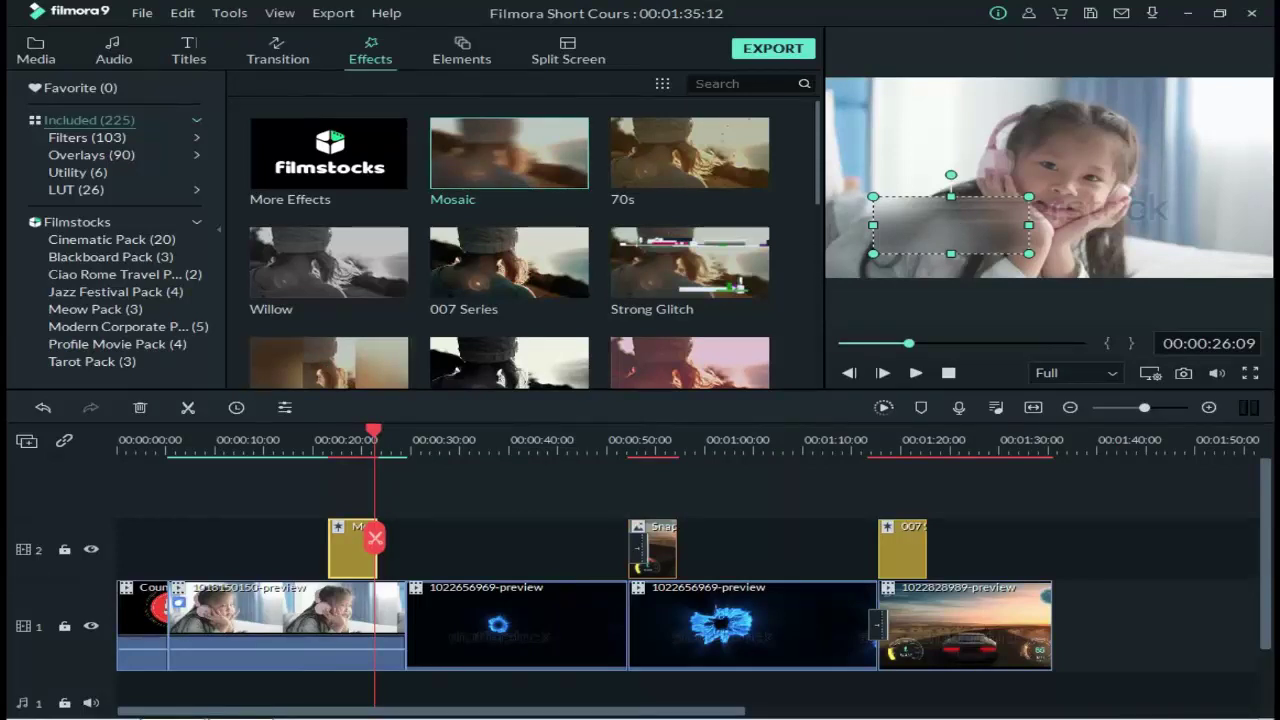
{"action": "left_click_drag", "start_coordinate": [943, 219], "coordinate": [971, 218]}
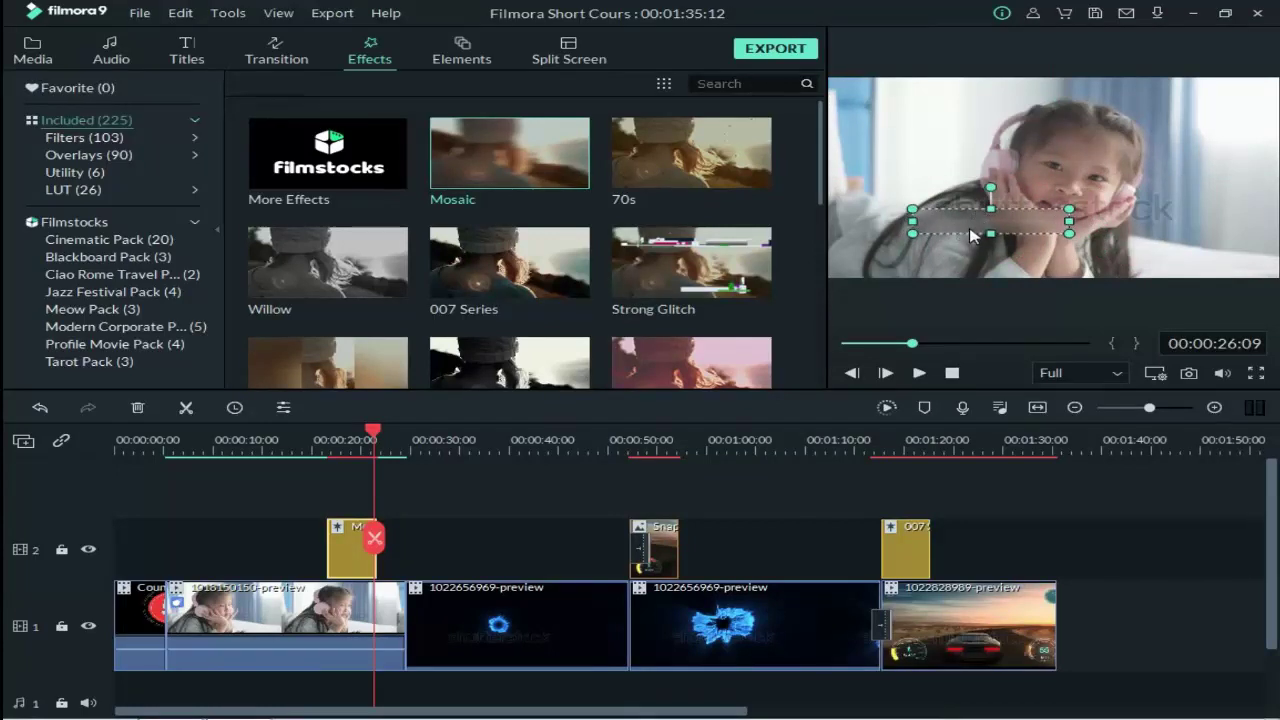
- Set the Mosaic effect's Blur Amount to 94, keeping Opacity at 100, and apply the settings
{"action": "double_click", "coordinate": [911, 213]}
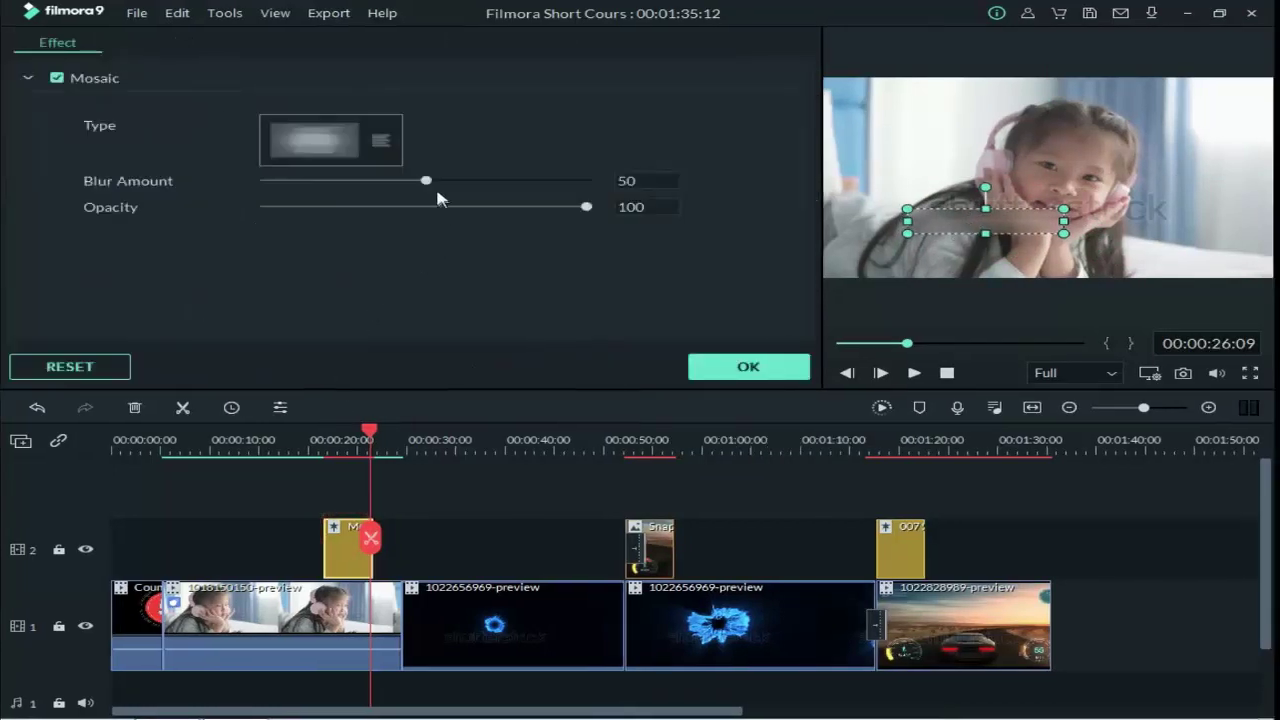
{"action": "left_click_drag", "start_coordinate": [426, 185], "coordinate": [566, 193]}
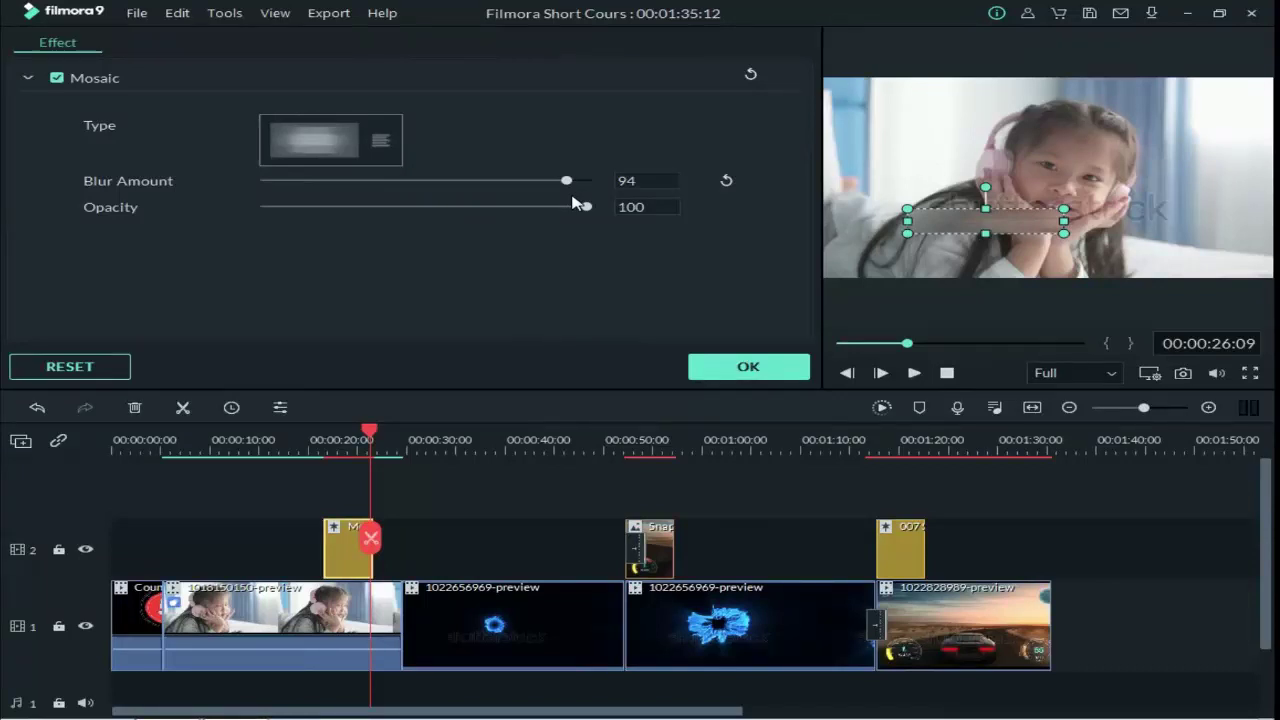
{"action": "left_click", "coordinate": [764, 365]}
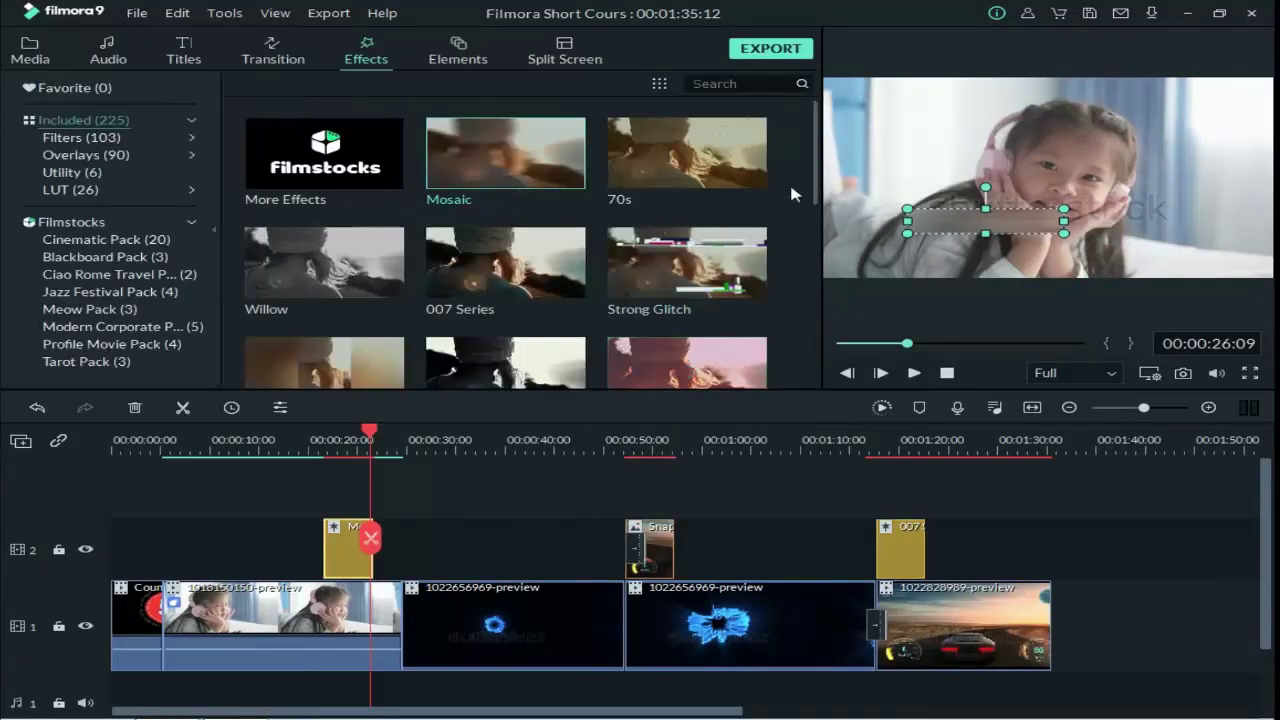
{"action": "scroll", "coordinate": [806, 200], "scroll_direction": "down", "scroll_amount": 5}
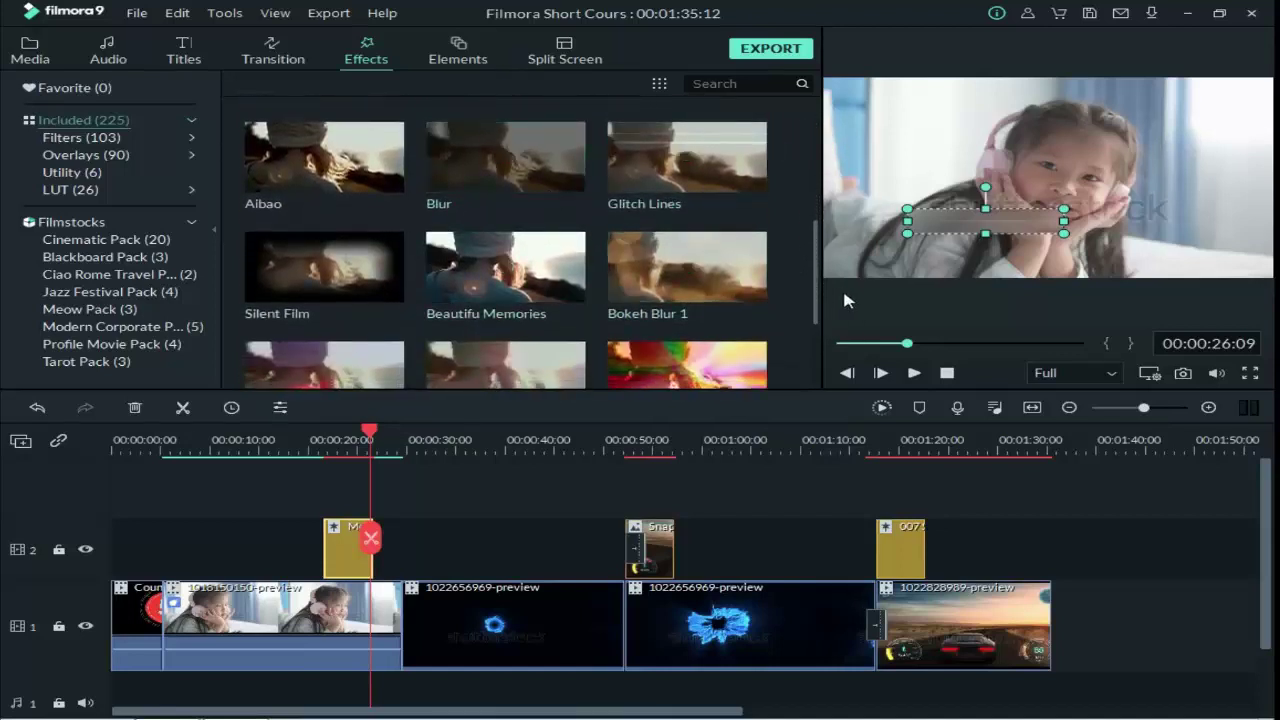
{"action": "left_click_drag", "start_coordinate": [815, 280], "coordinate": [820, 165]}
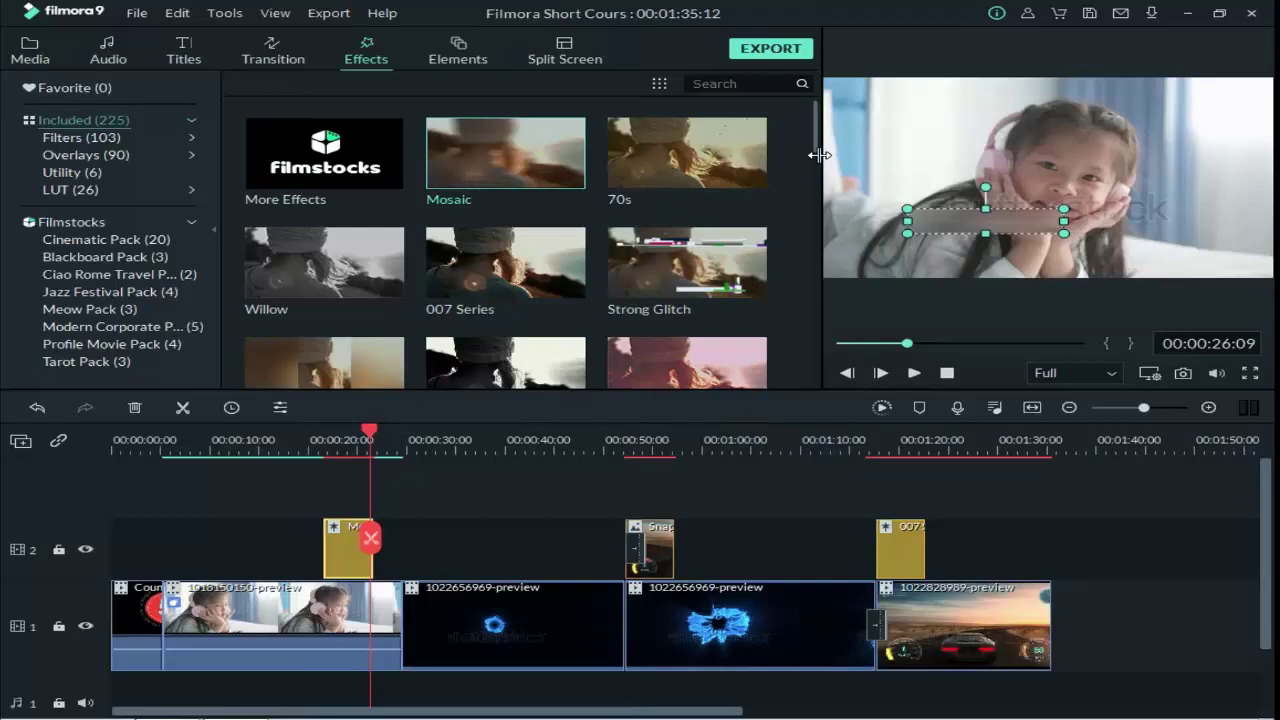
{"action": "left_click", "coordinate": [814, 134]}
- Add the Element Love 2 element on track 2 above the first blue particle clip and play that section
{"action": "left_click", "coordinate": [458, 50]}
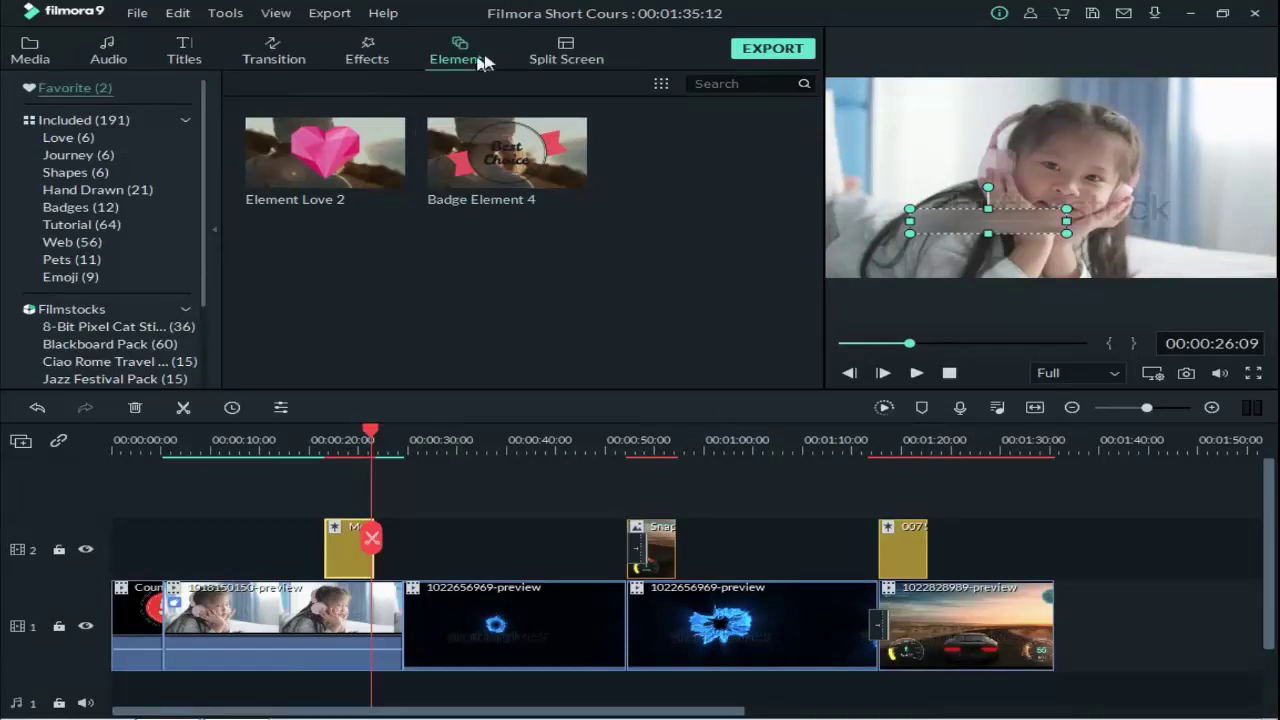
{"action": "left_click_drag", "start_coordinate": [385, 150], "coordinate": [472, 548]}
{"action": "left_click", "coordinate": [477, 436]}
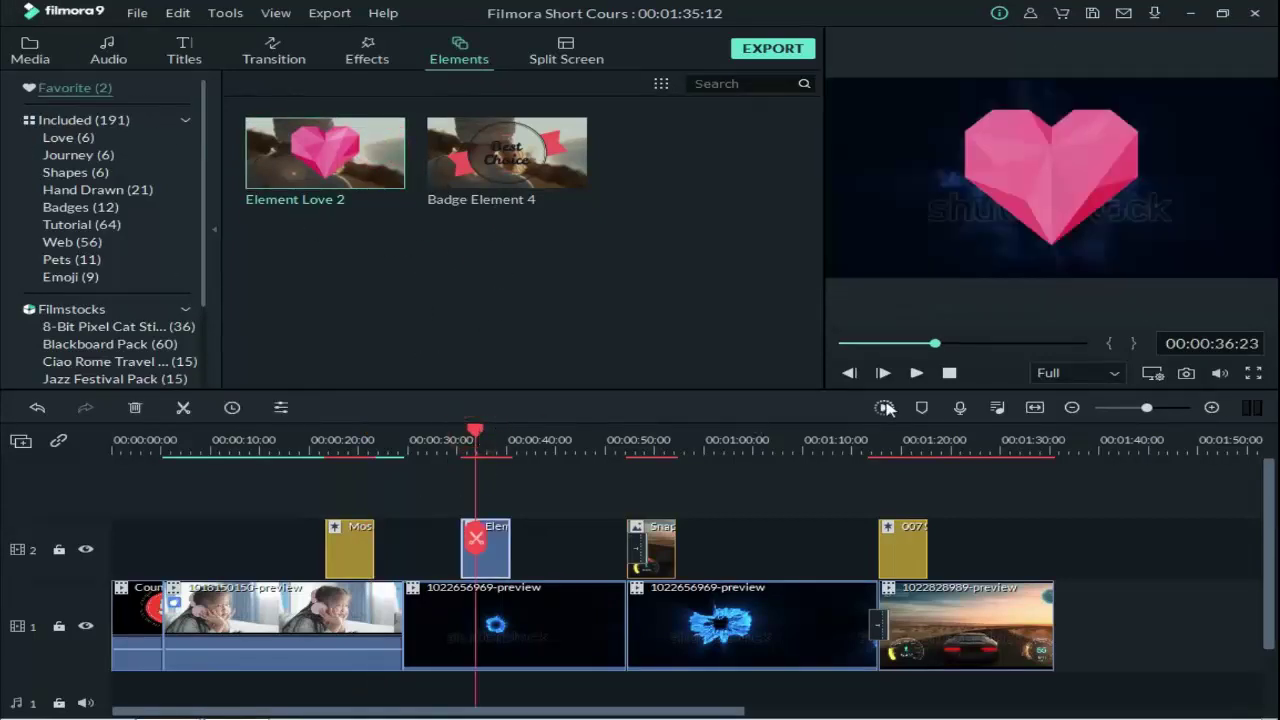
{"action": "left_click", "coordinate": [916, 372]}
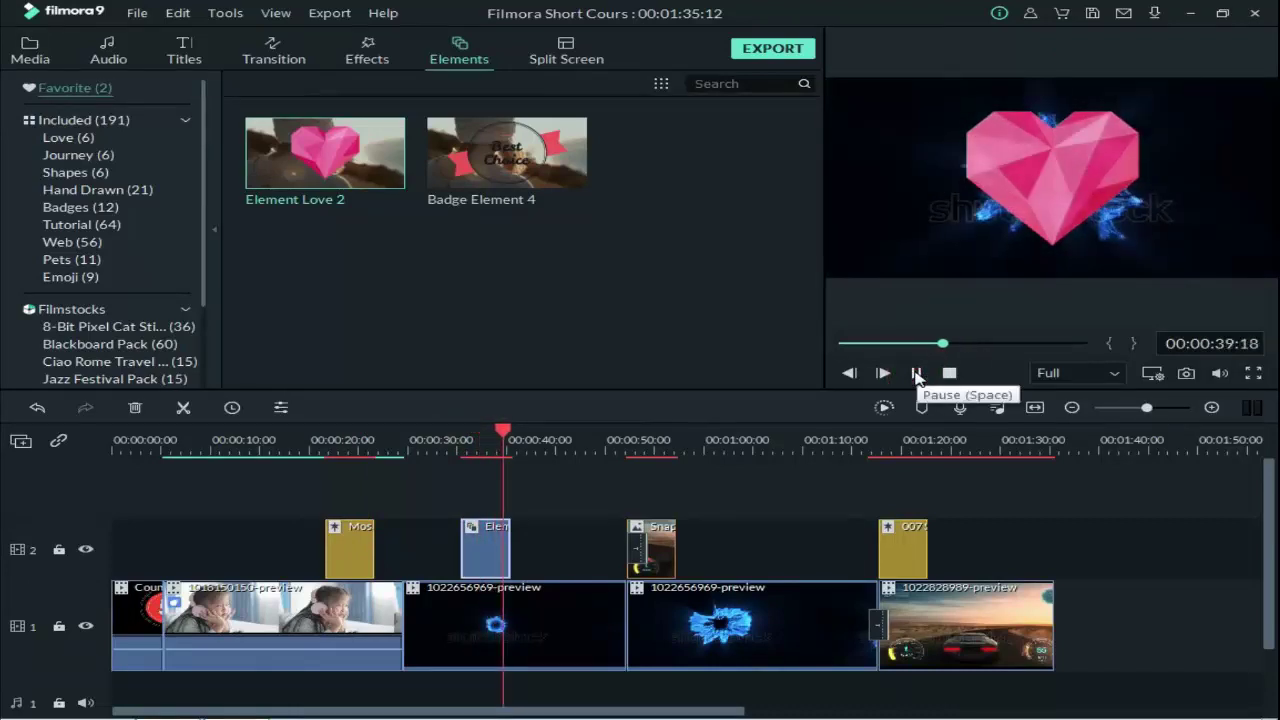
{"action": "left_click", "coordinate": [916, 373]}
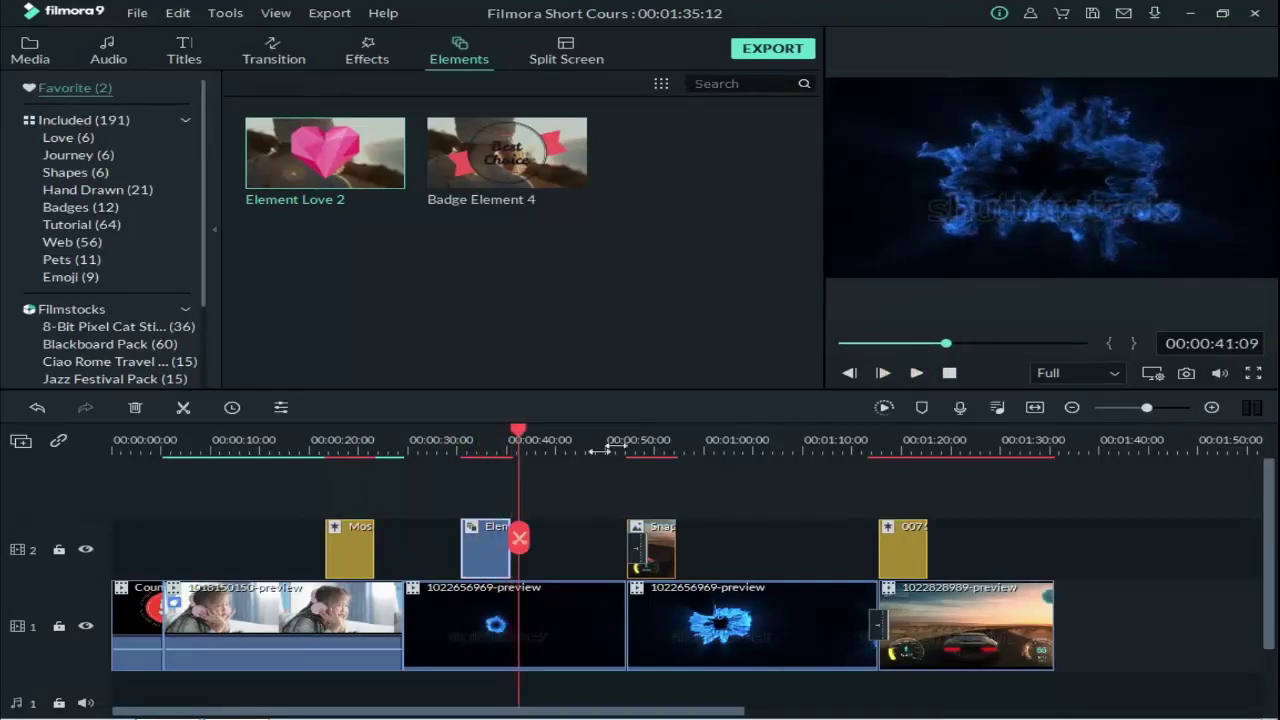
- Shrink the heart element, move it to the lower-right corner of the video frame and apply the change
{"action": "left_click", "coordinate": [472, 566]}
{"action": "double_click", "coordinate": [470, 564]}
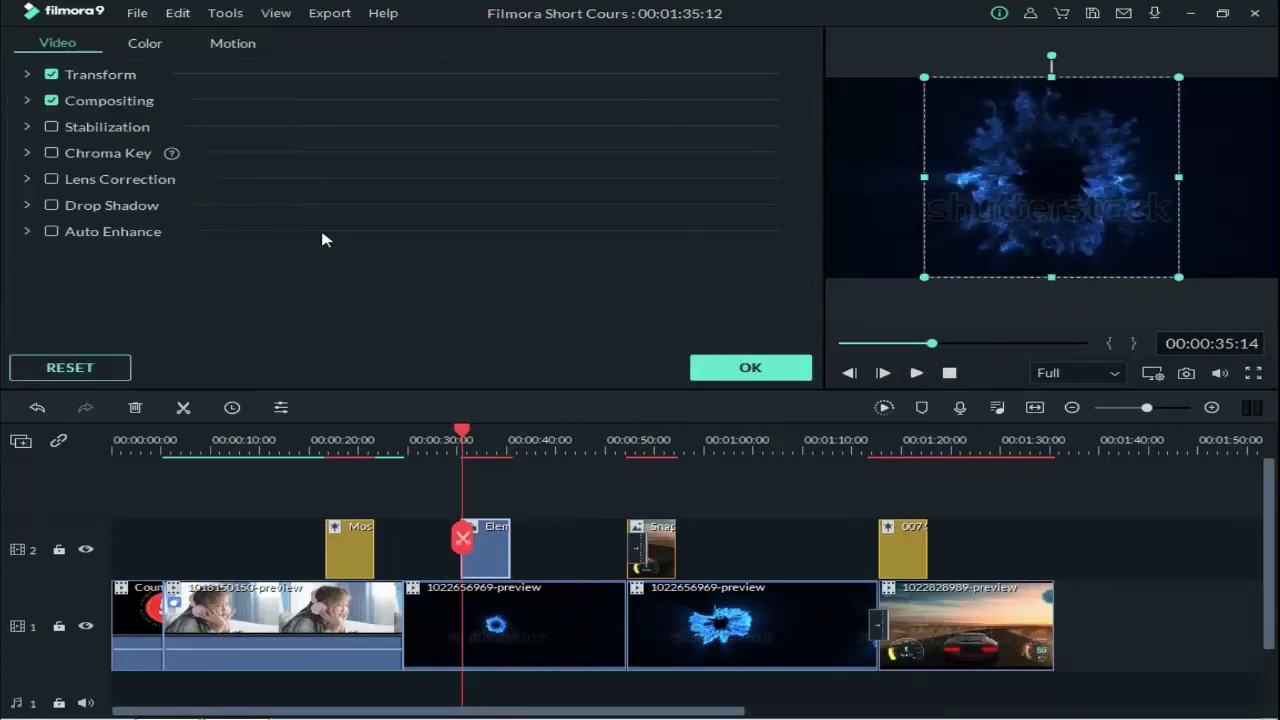
{"action": "left_click_drag", "start_coordinate": [1051, 77], "coordinate": [1051, 204]}
{"action": "left_click_drag", "start_coordinate": [924, 237], "coordinate": [1178, 243]}
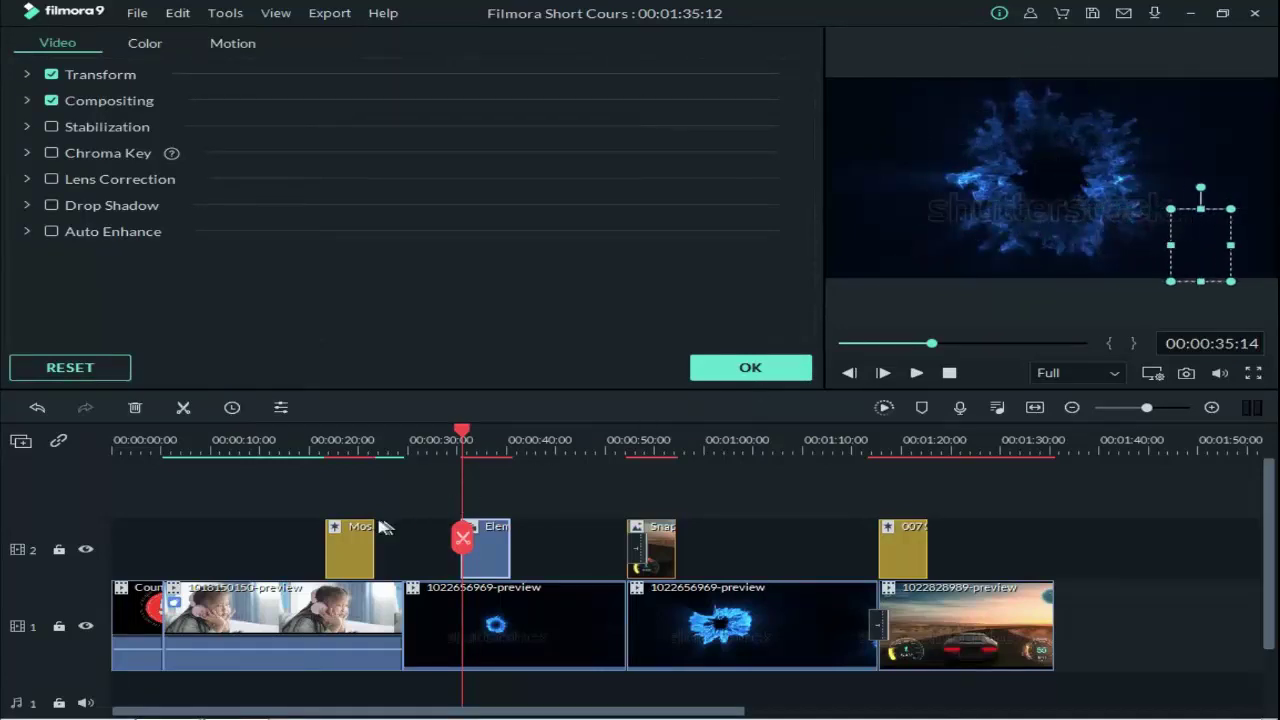
{"action": "left_click_drag", "start_coordinate": [465, 437], "coordinate": [498, 437]}
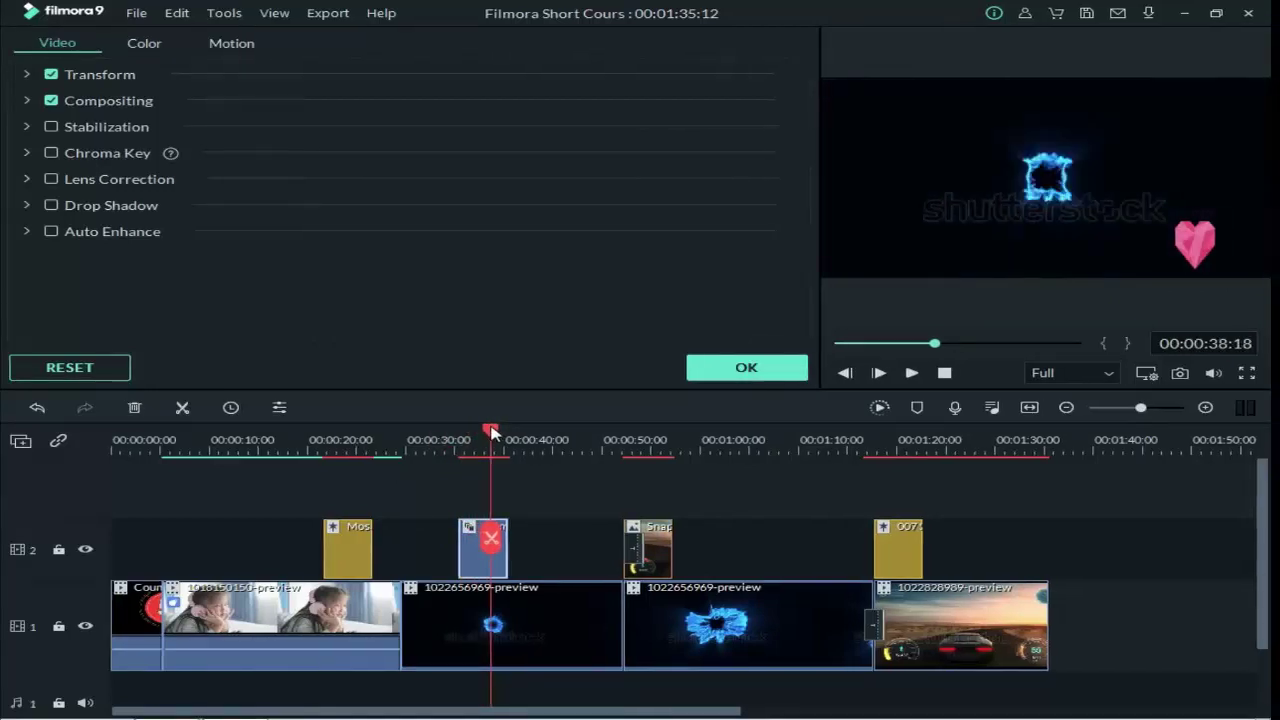
{"action": "left_click", "coordinate": [738, 374]}
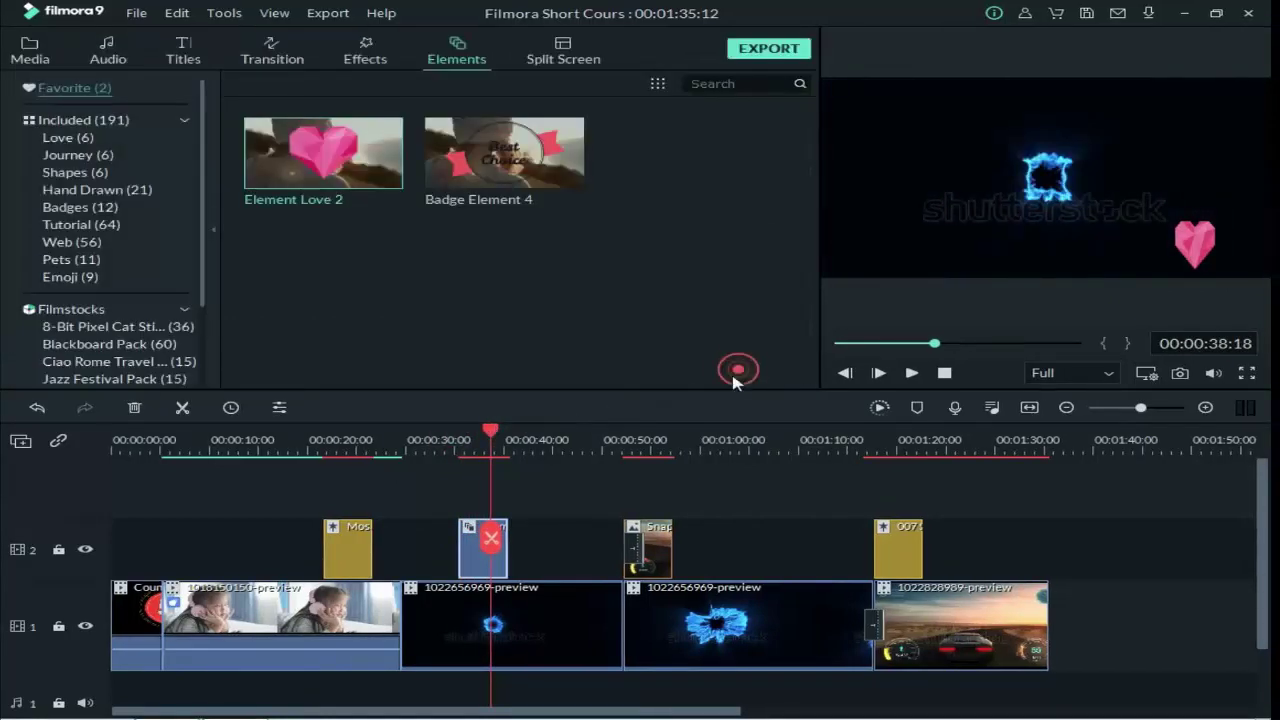
- Add the Badge Element 4 element on track 2 between the heart element and the snapshot, and play that section
{"action": "mouse_move", "coordinate": [537, 176]}
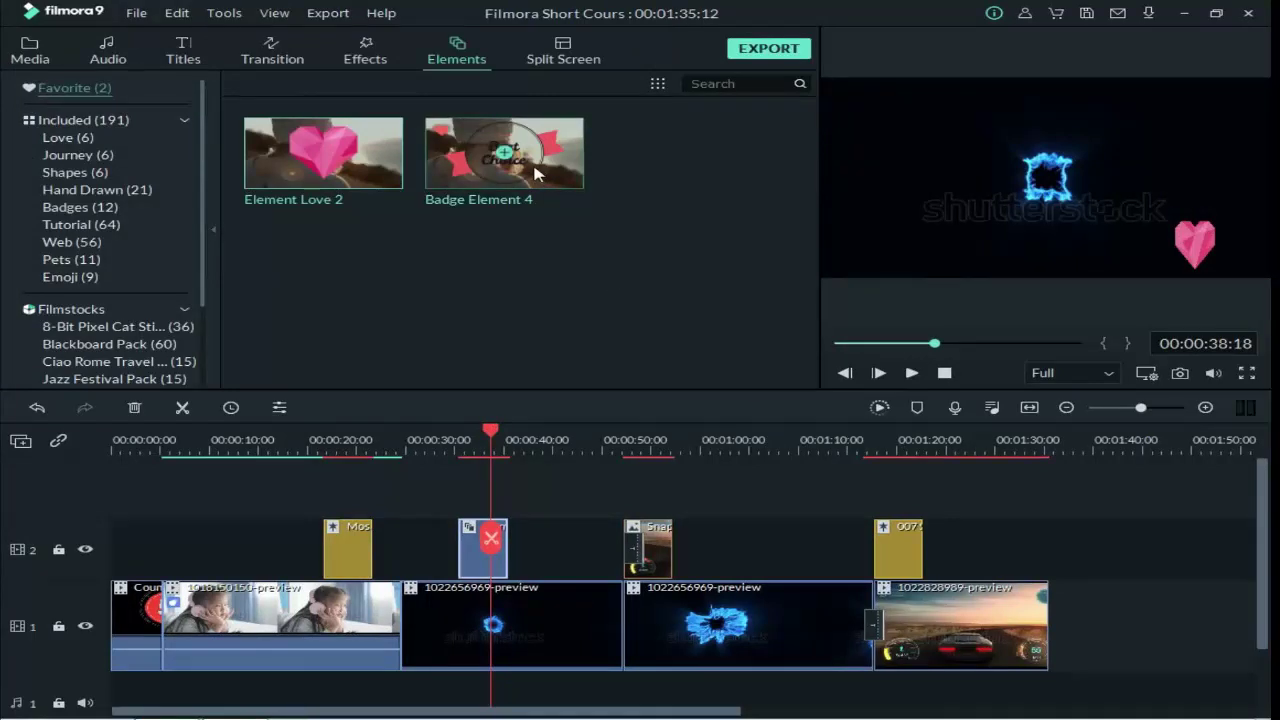
{"action": "left_click_drag", "start_coordinate": [537, 175], "coordinate": [553, 549]}
{"action": "left_click", "coordinate": [548, 440]}
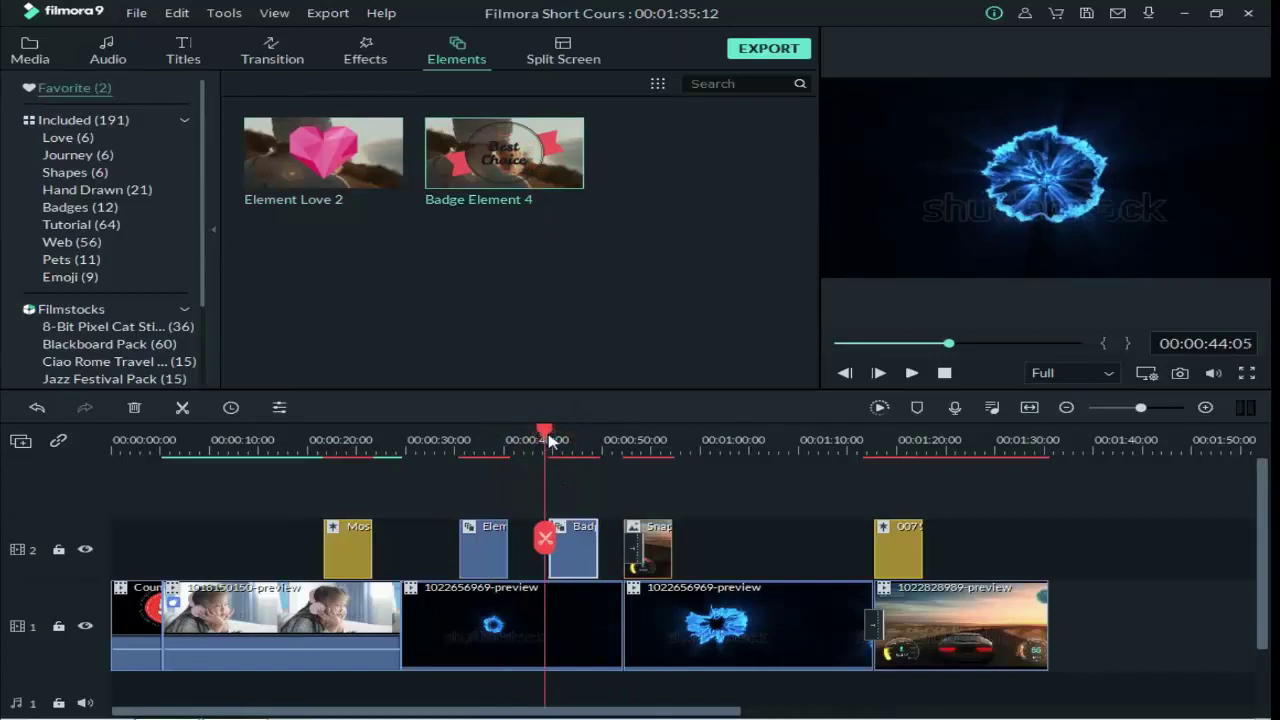
{"action": "left_click_drag", "start_coordinate": [548, 440], "coordinate": [580, 442]}
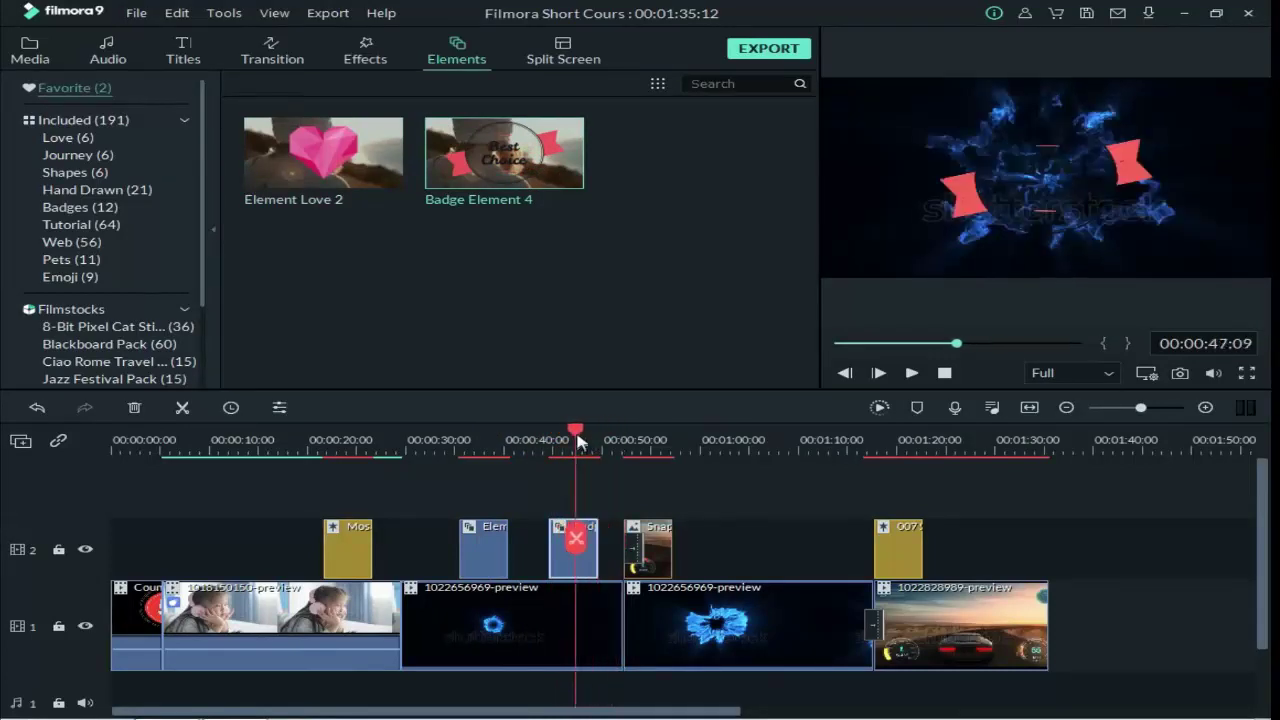
{"action": "left_click", "coordinate": [911, 372]}
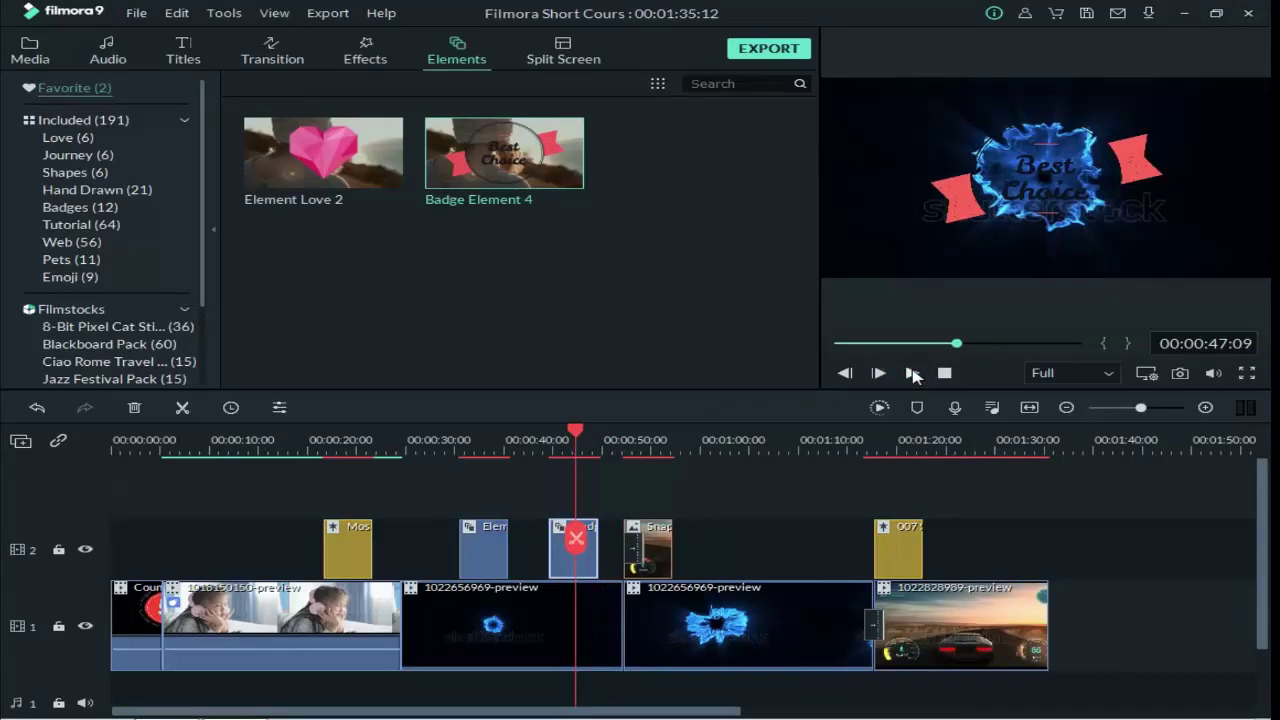
{"action": "left_click", "coordinate": [907, 373]}
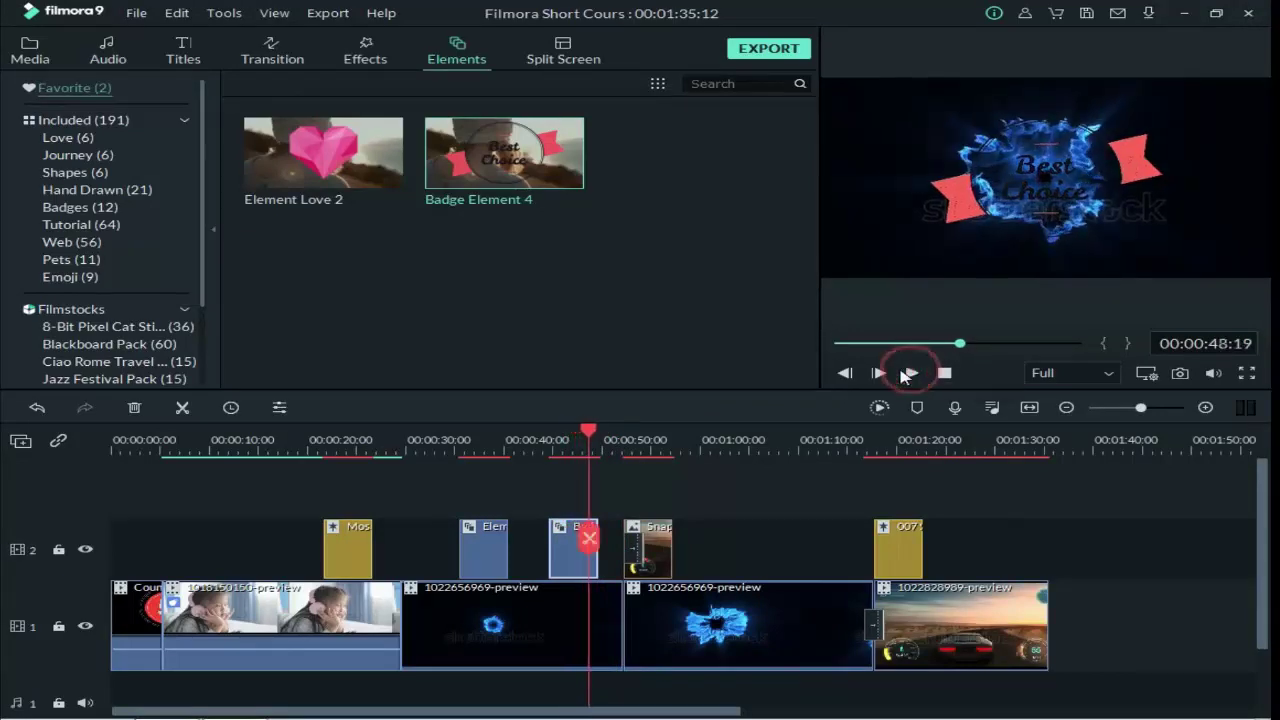
- Shrink the badge element, move it to the lower-left corner of the video frame and apply the change
{"action": "double_click", "coordinate": [567, 545]}
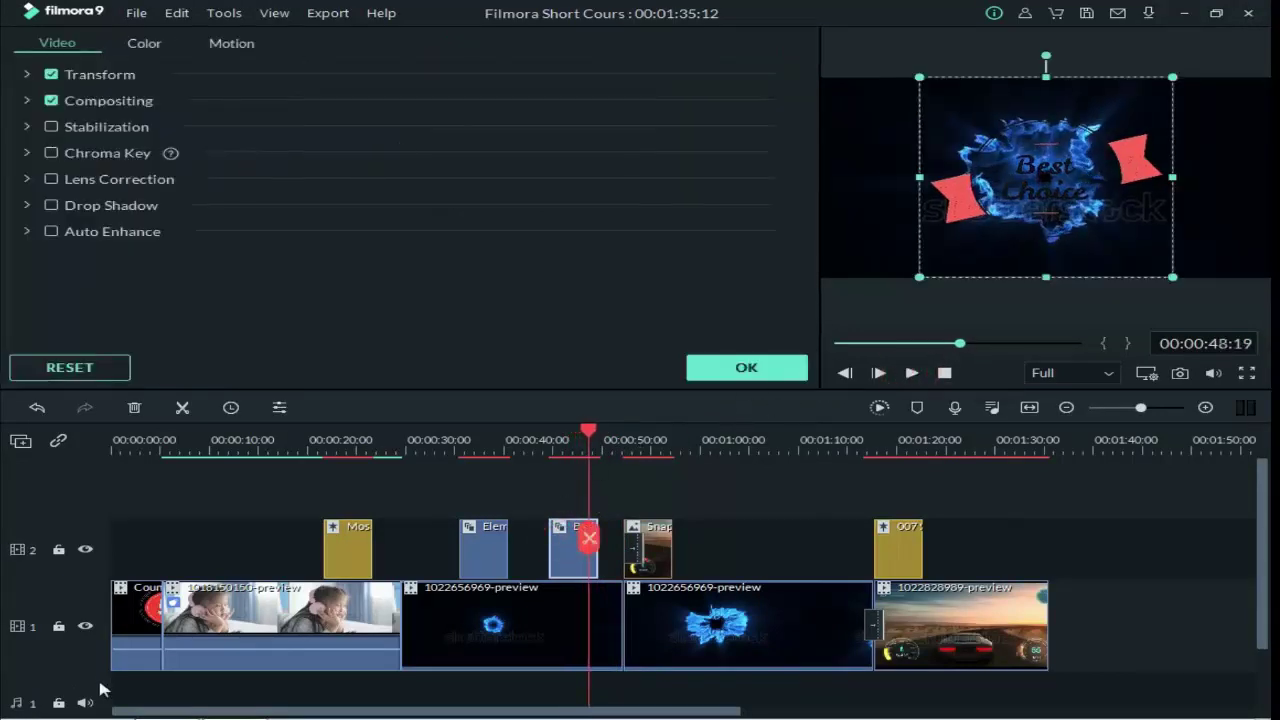
{"action": "left_click_drag", "start_coordinate": [1176, 75], "coordinate": [858, 230]}
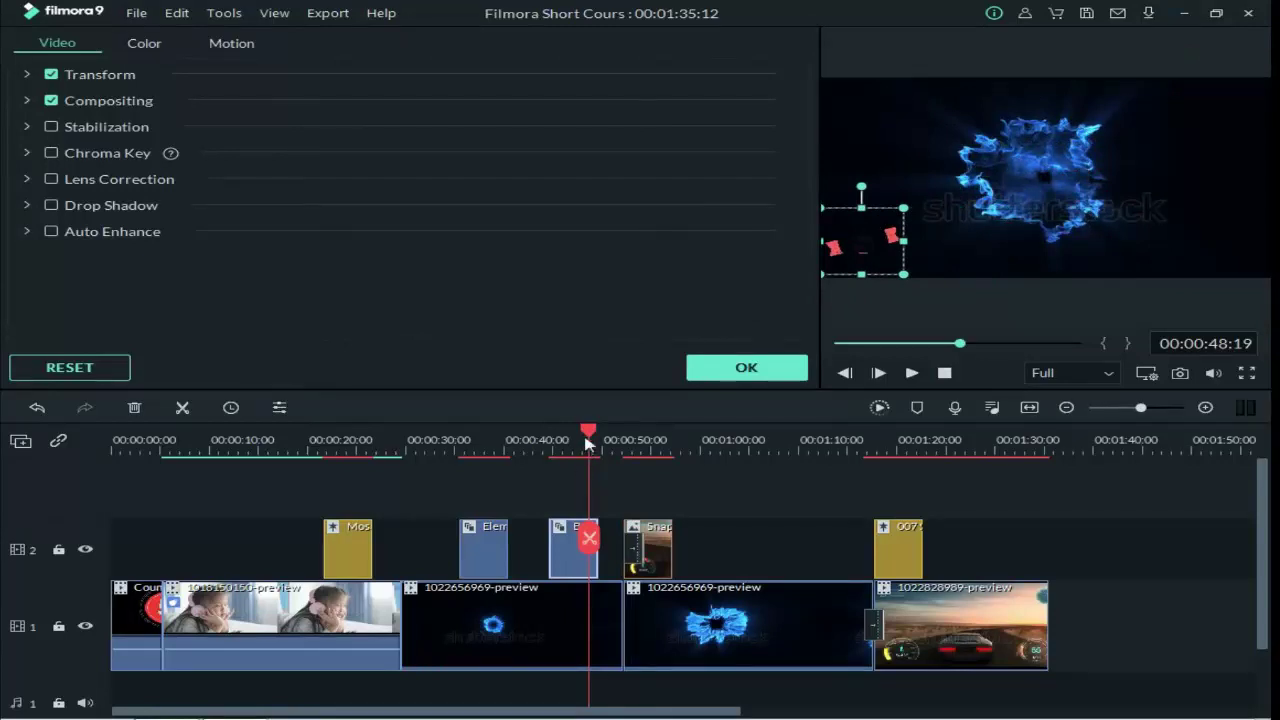
{"action": "left_click_drag", "start_coordinate": [586, 436], "coordinate": [565, 436]}
{"action": "left_click", "coordinate": [760, 366]}
- Play the section with the resized badge element to check it in the preview
{"action": "left_click", "coordinate": [911, 373]}
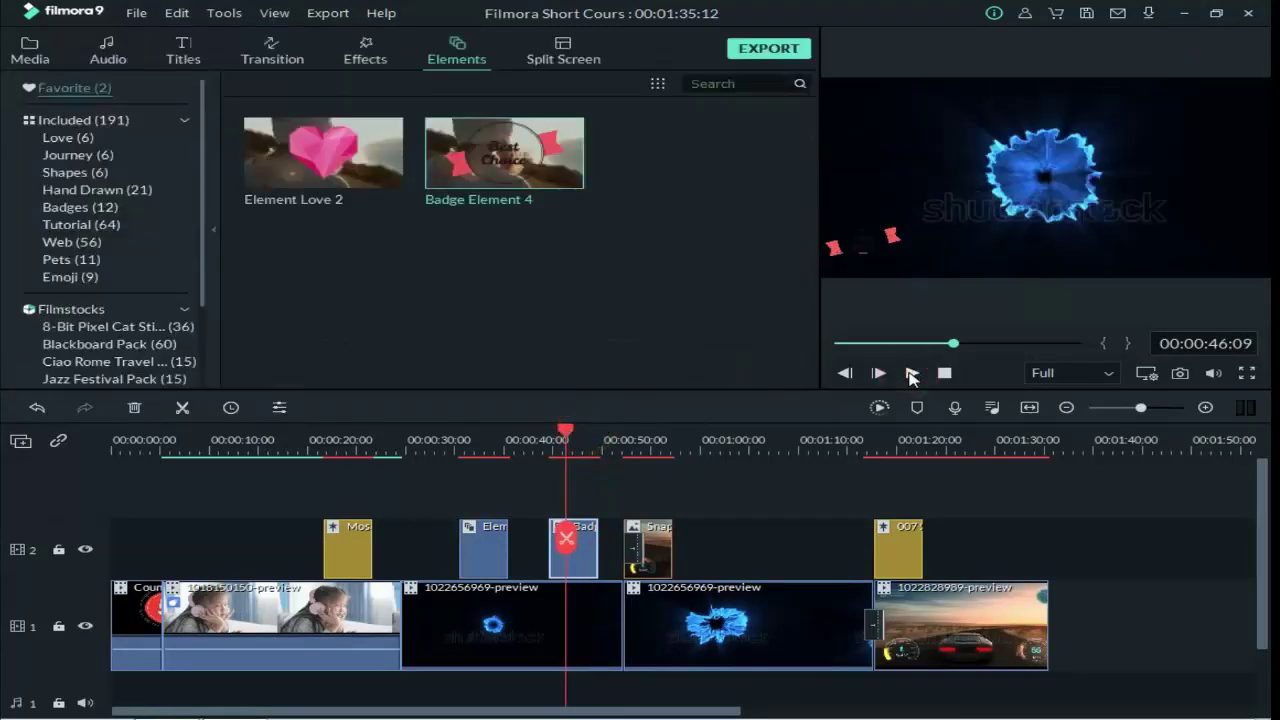
{"action": "left_click", "coordinate": [908, 373]}
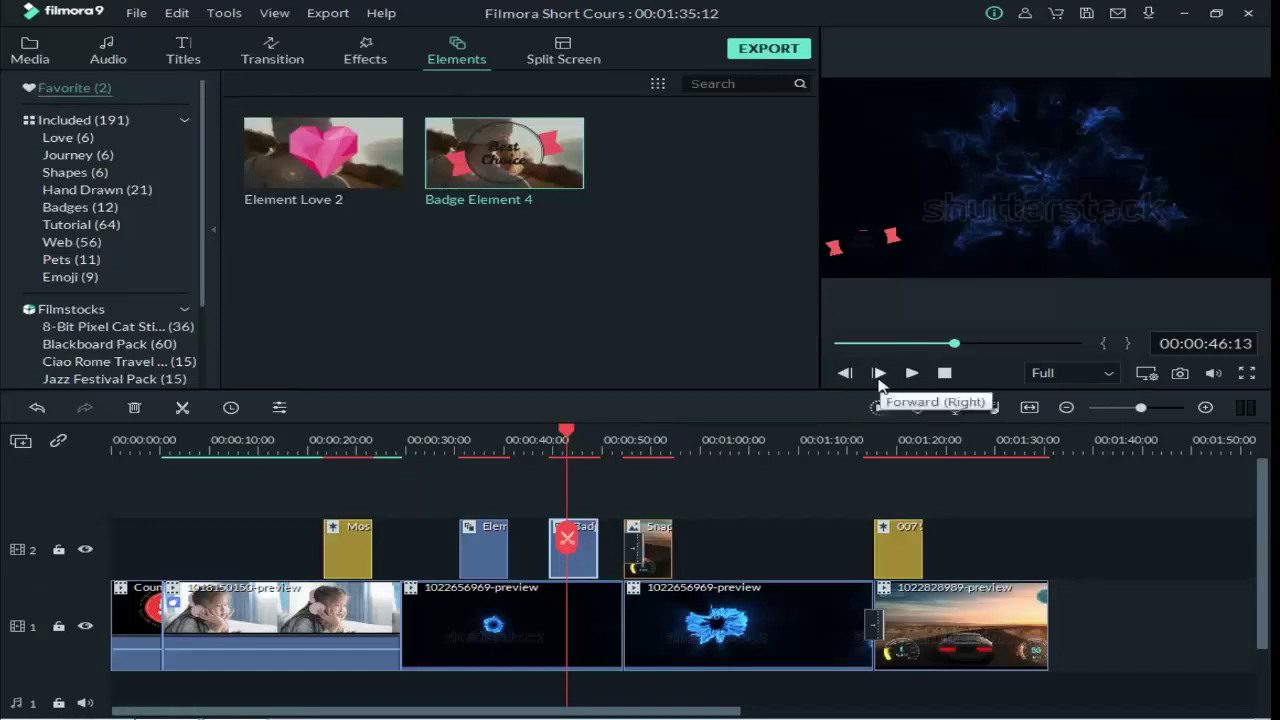
{"action": "left_click", "coordinate": [913, 373]}
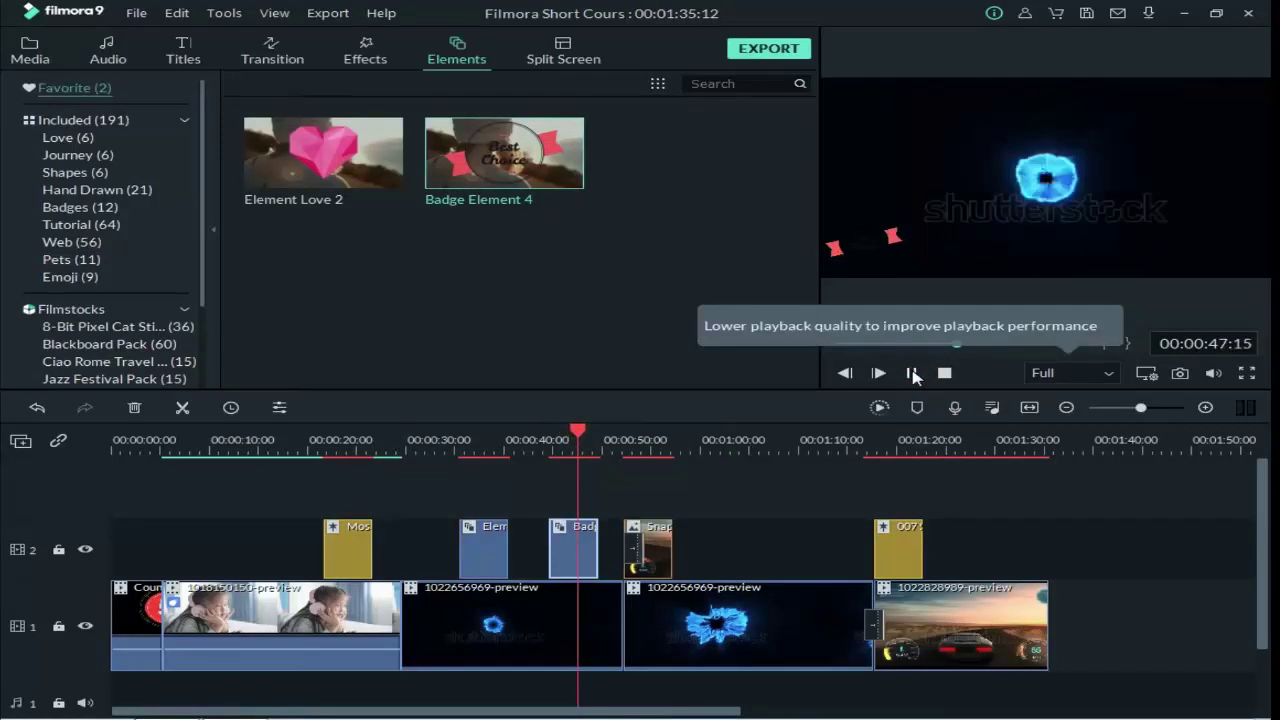
{"action": "left_click", "coordinate": [913, 373]}
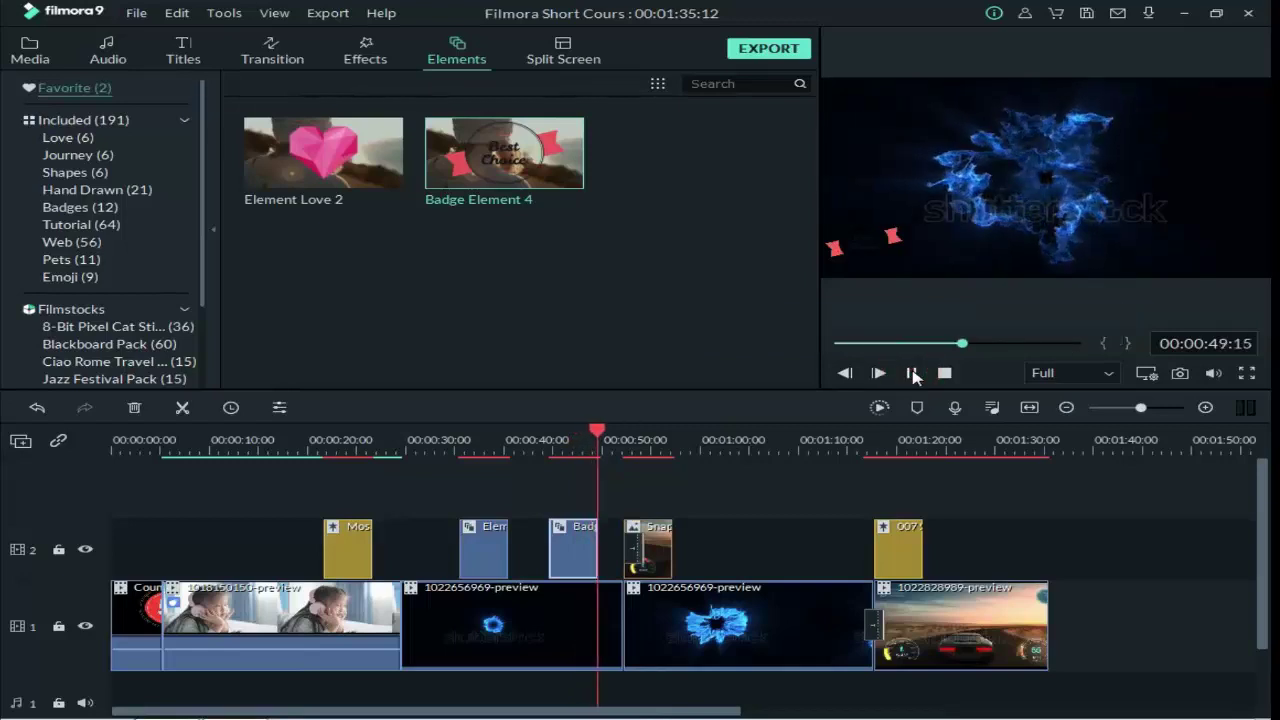
{"action": "left_click", "coordinate": [913, 373]}
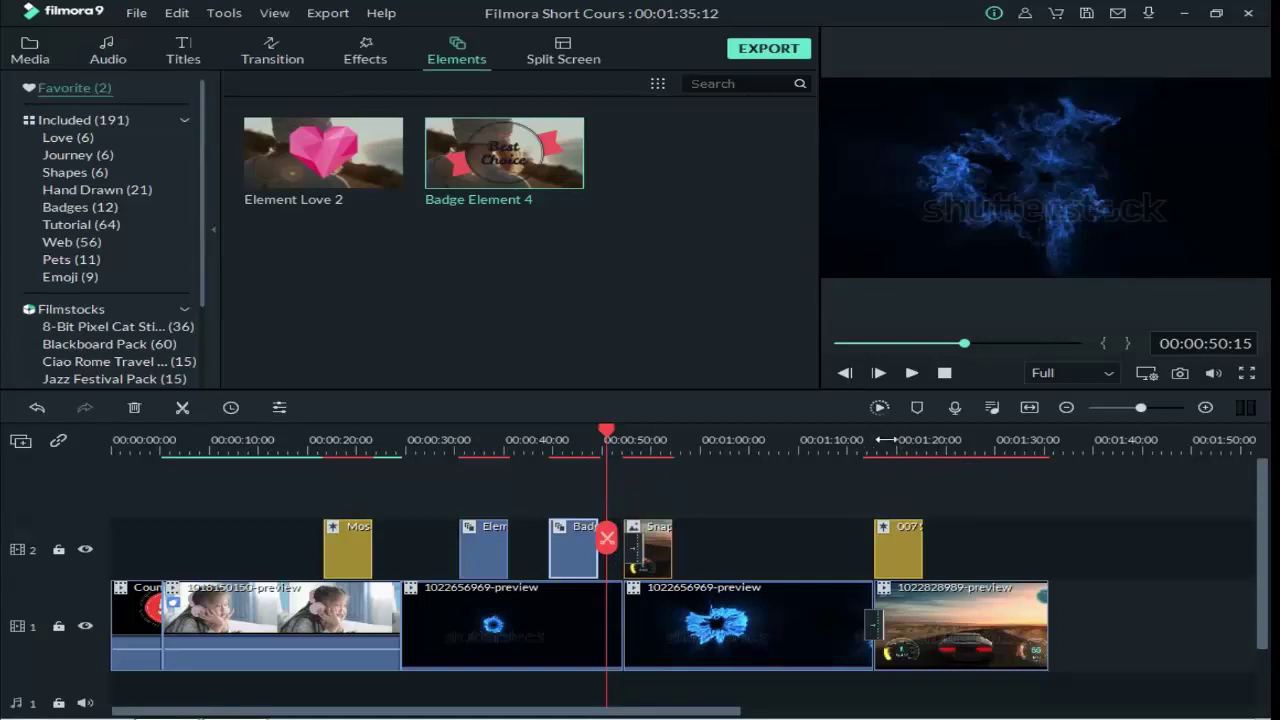
- Render the timeline preview and play the rendered video full screen from just before the badge element, then return to the editor
{"action": "left_click", "coordinate": [879, 407]}
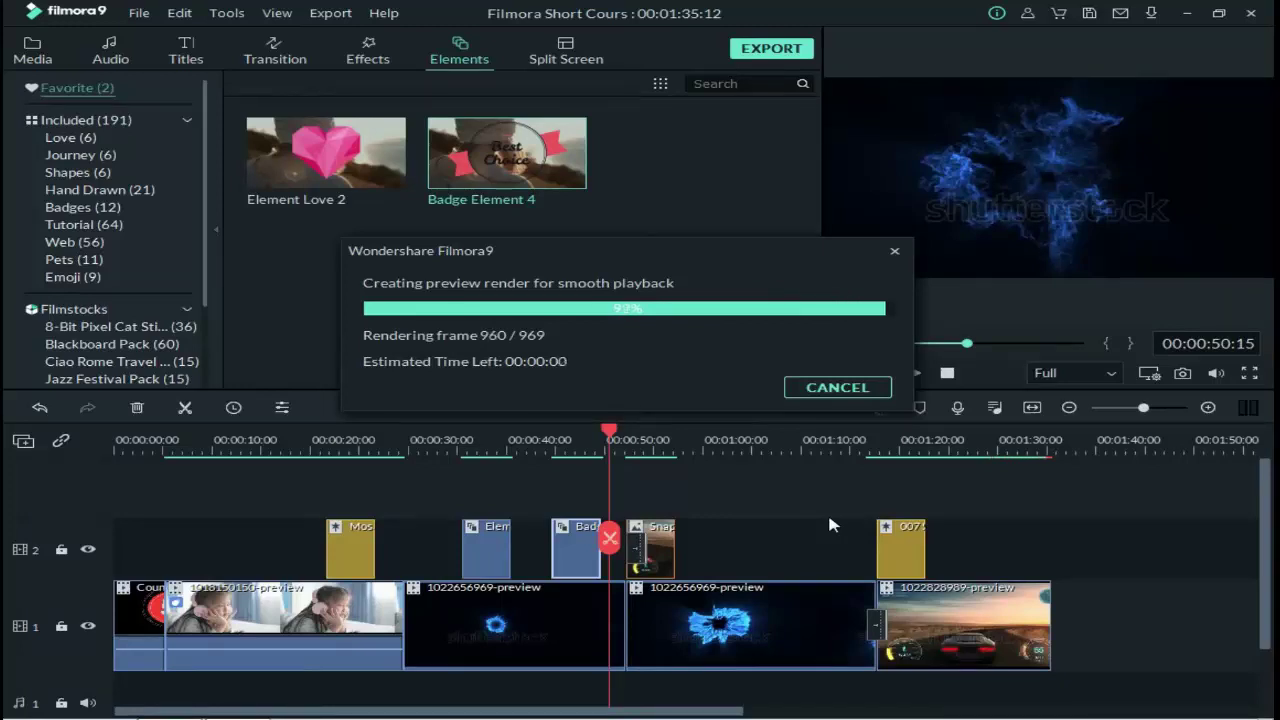
{"action": "left_click", "coordinate": [518, 446]}
{"action": "left_click", "coordinate": [909, 372]}
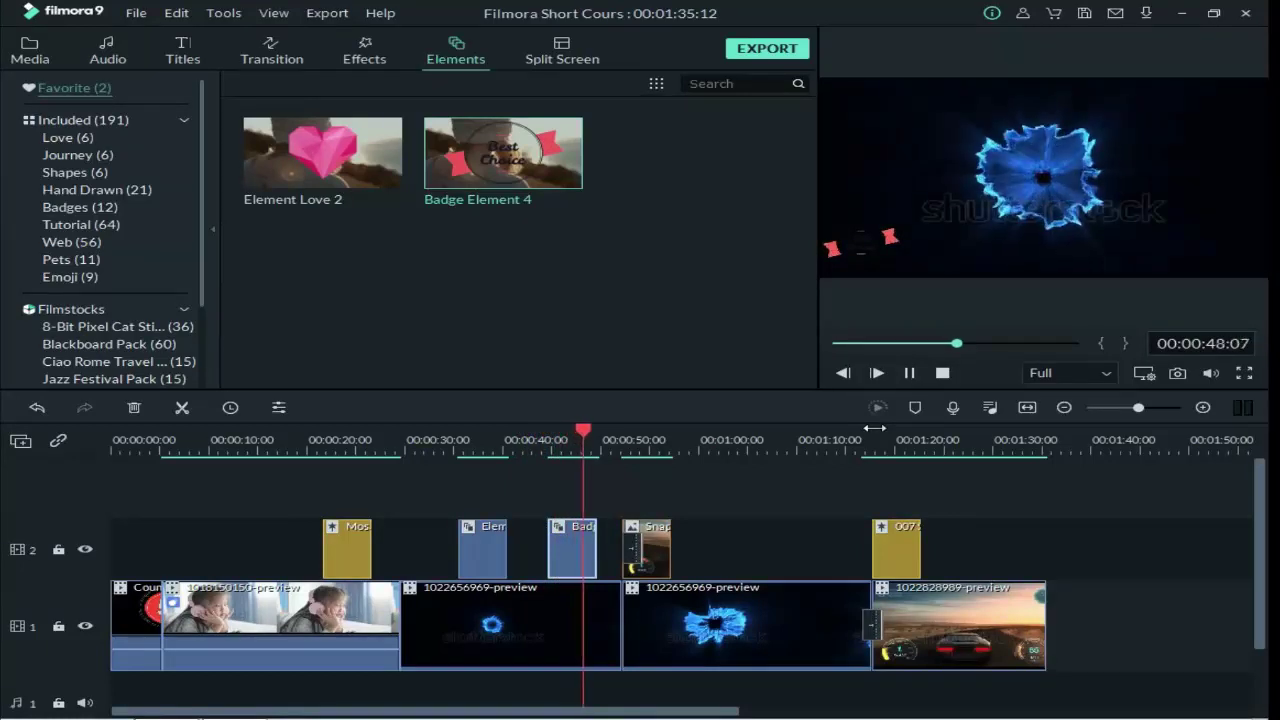
{"action": "left_click", "coordinate": [1244, 374]}
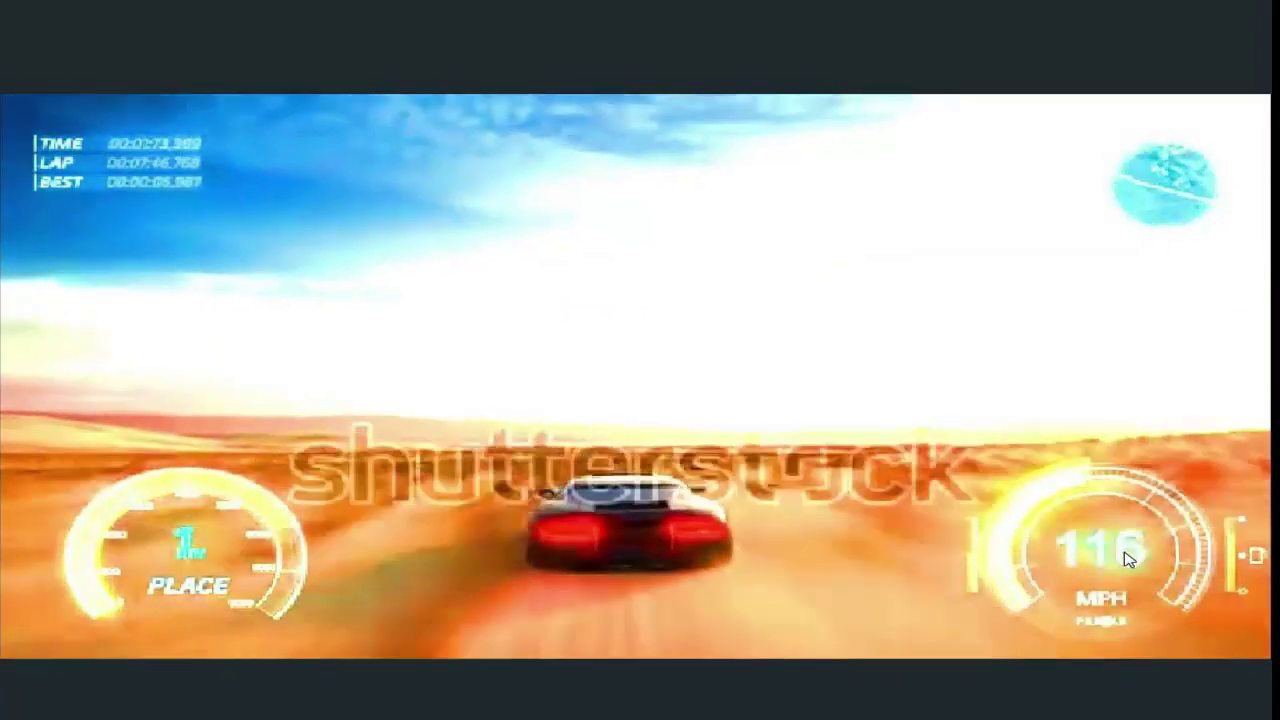
{"action": "key", "text": "Escape"}
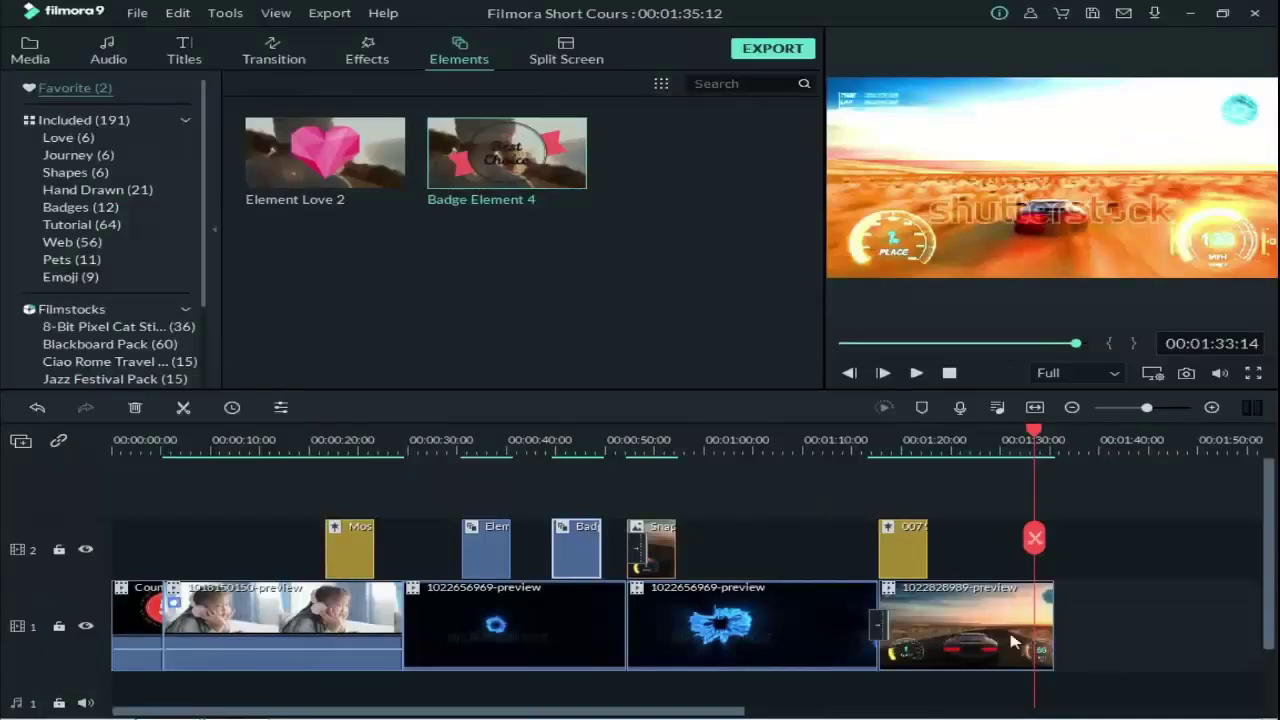
- Save the project
{"action": "left_click", "coordinate": [137, 13]}
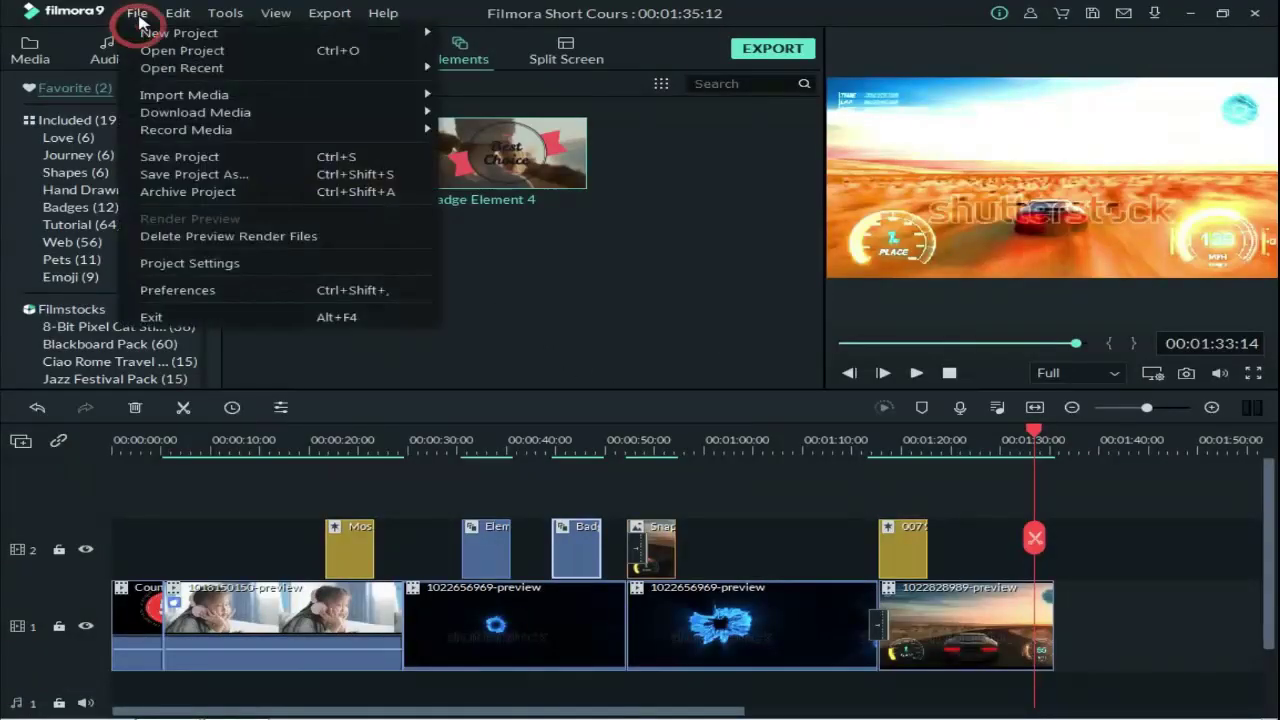
{"action": "left_click", "coordinate": [222, 163]}
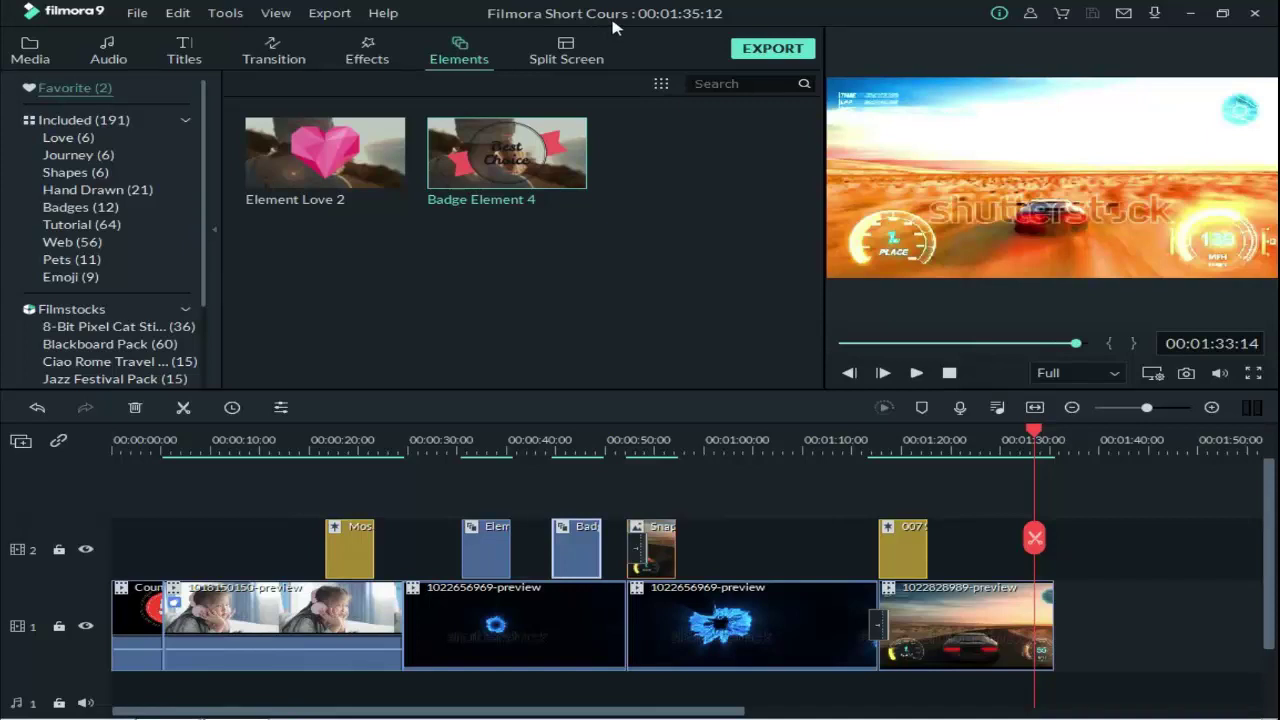
- Save the project under the file name Filmora Short Cours1, replacing the existing file
{"action": "left_click", "coordinate": [137, 14]}
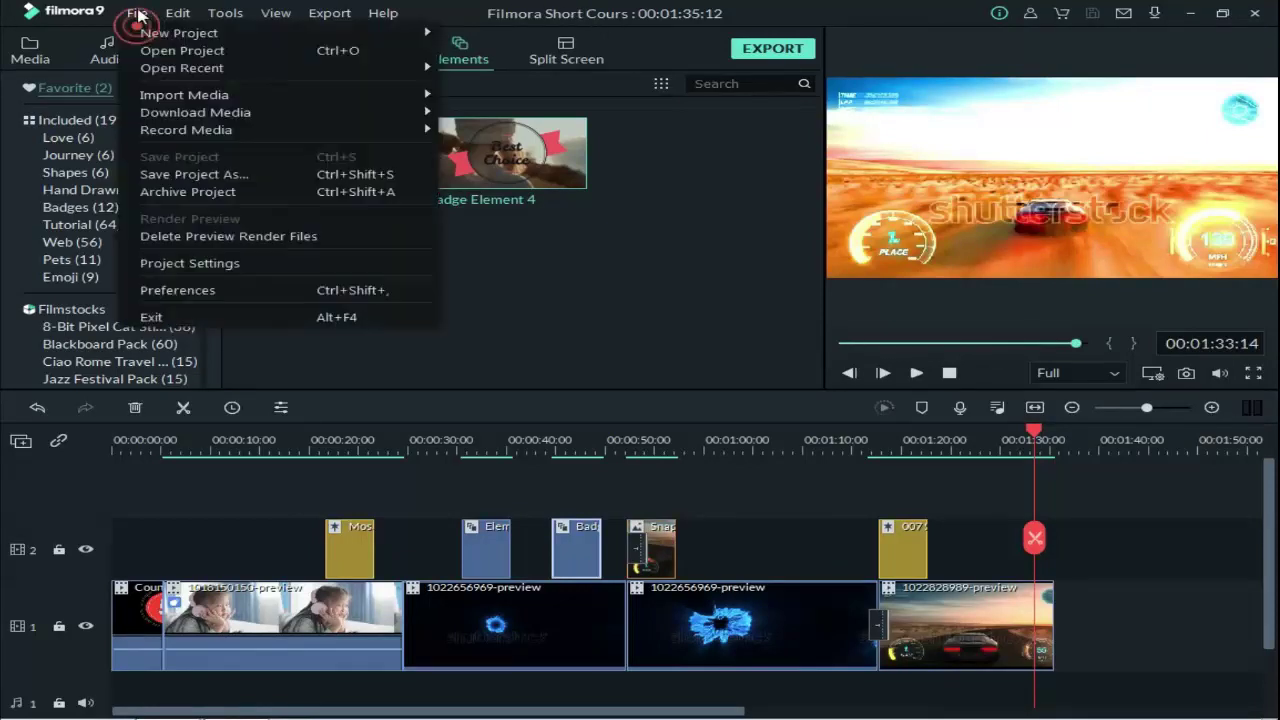
{"action": "left_click", "coordinate": [197, 176]}
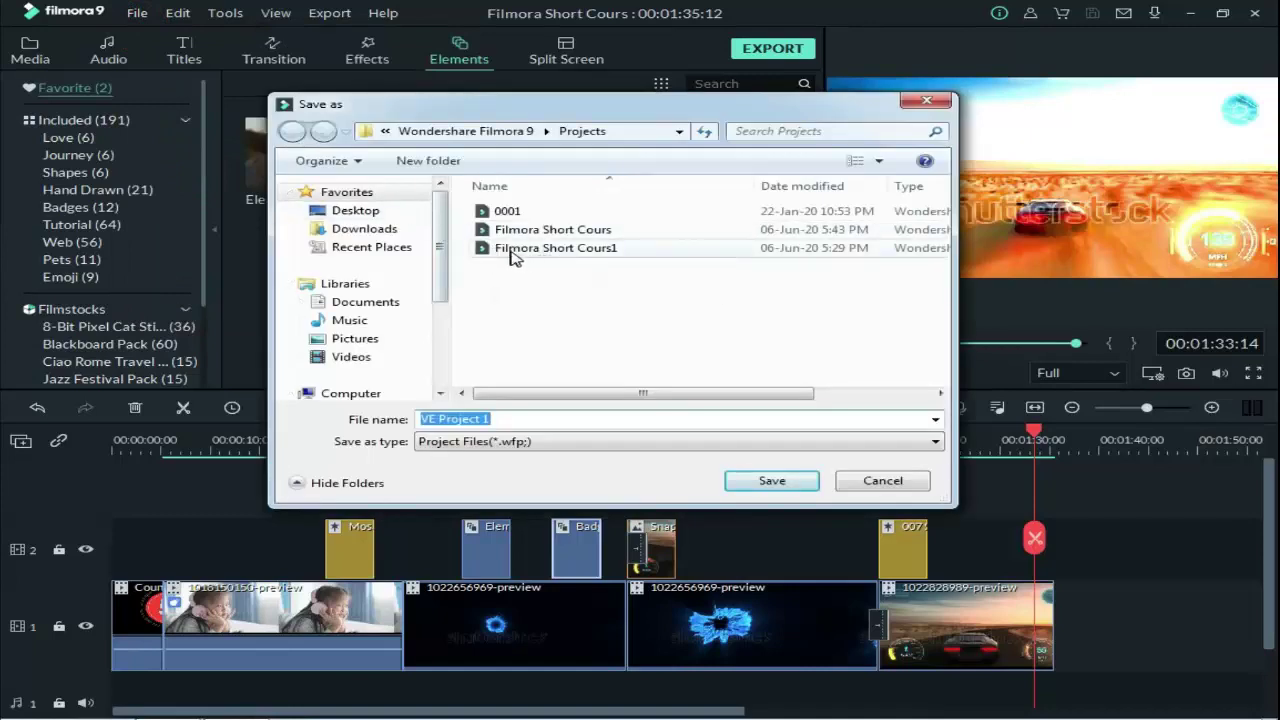
{"action": "left_click", "coordinate": [517, 256]}
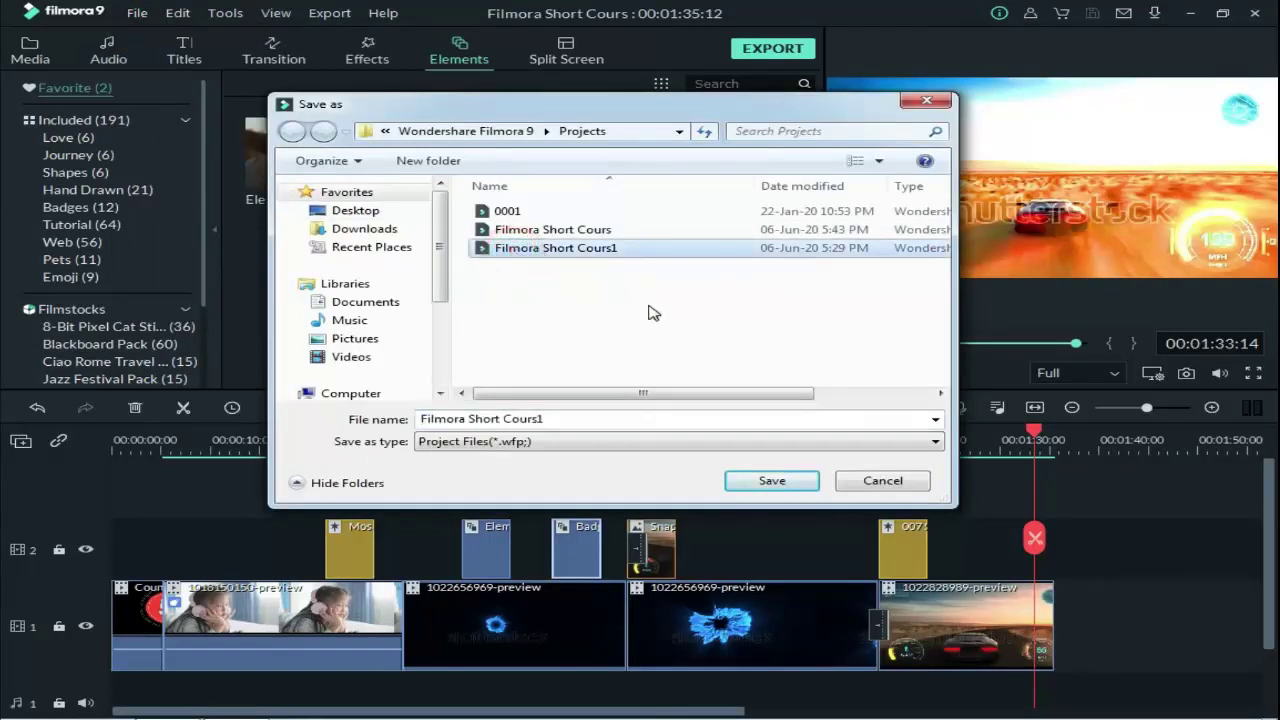
{"action": "left_click", "coordinate": [757, 480]}
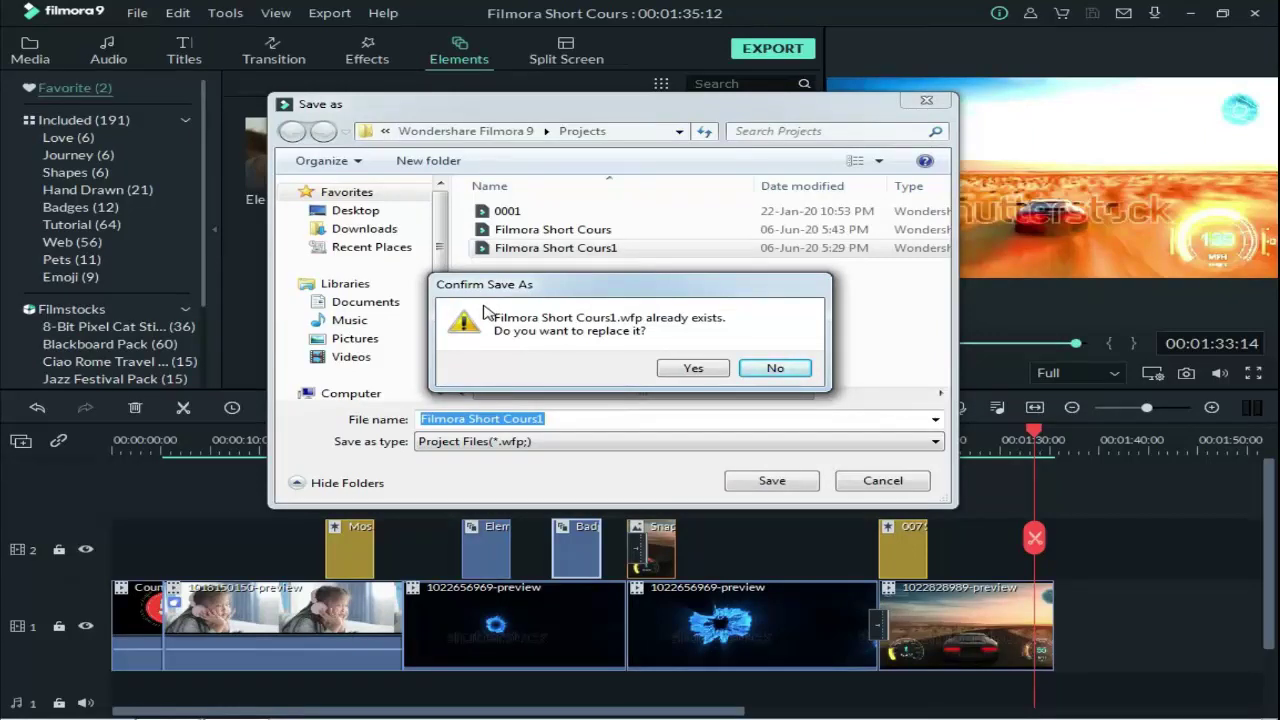
{"action": "left_click", "coordinate": [668, 369]}
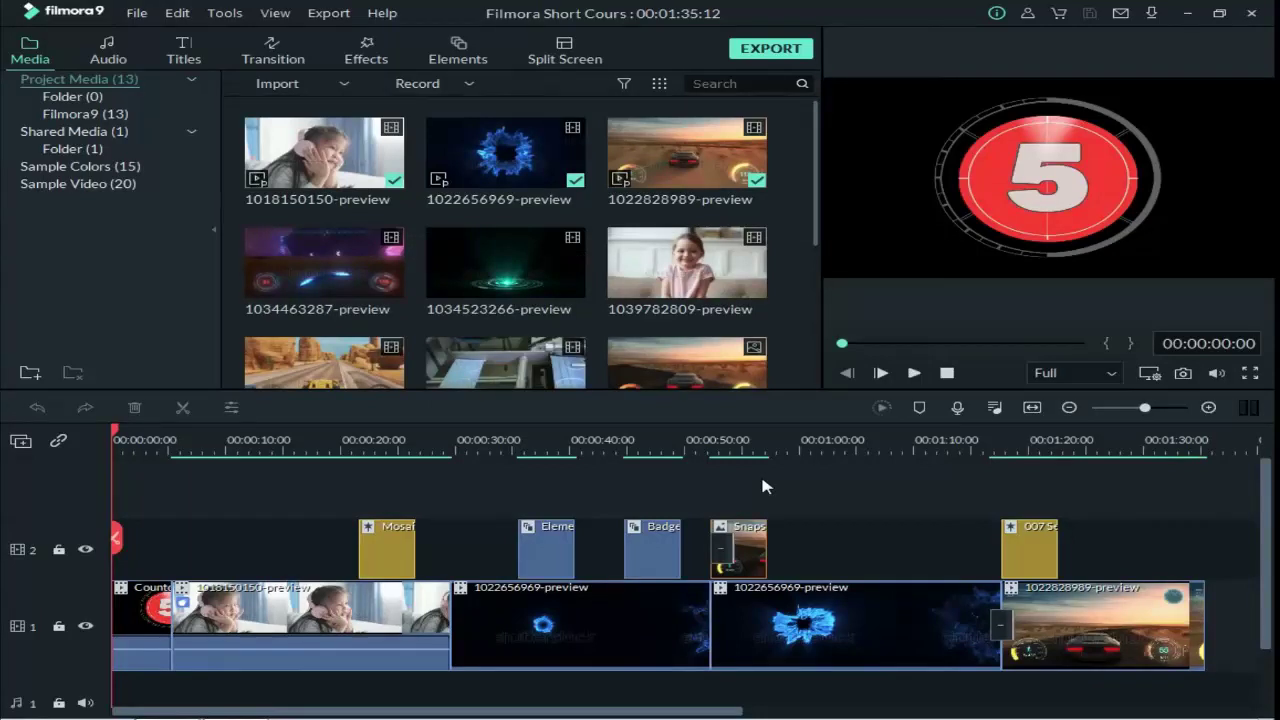
- Browse the included split screen layouts and preview several two-, three- and four-part arrangements
{"action": "left_click_drag", "start_coordinate": [634, 712], "coordinate": [570, 712]}
{"action": "left_click_drag", "start_coordinate": [1265, 510], "coordinate": [3, 492]}
{"action": "left_click", "coordinate": [566, 59]}
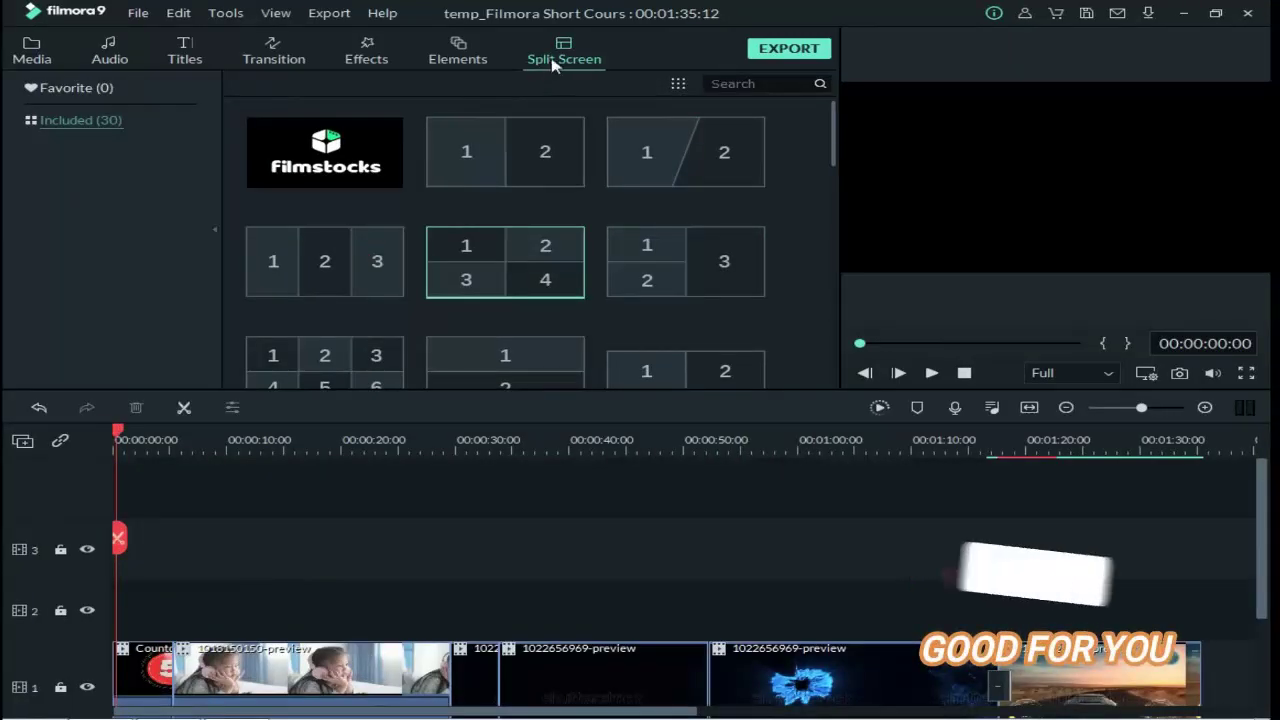
{"action": "left_click", "coordinate": [553, 62]}
{"action": "left_click", "coordinate": [462, 52]}
{"action": "left_click", "coordinate": [562, 58]}
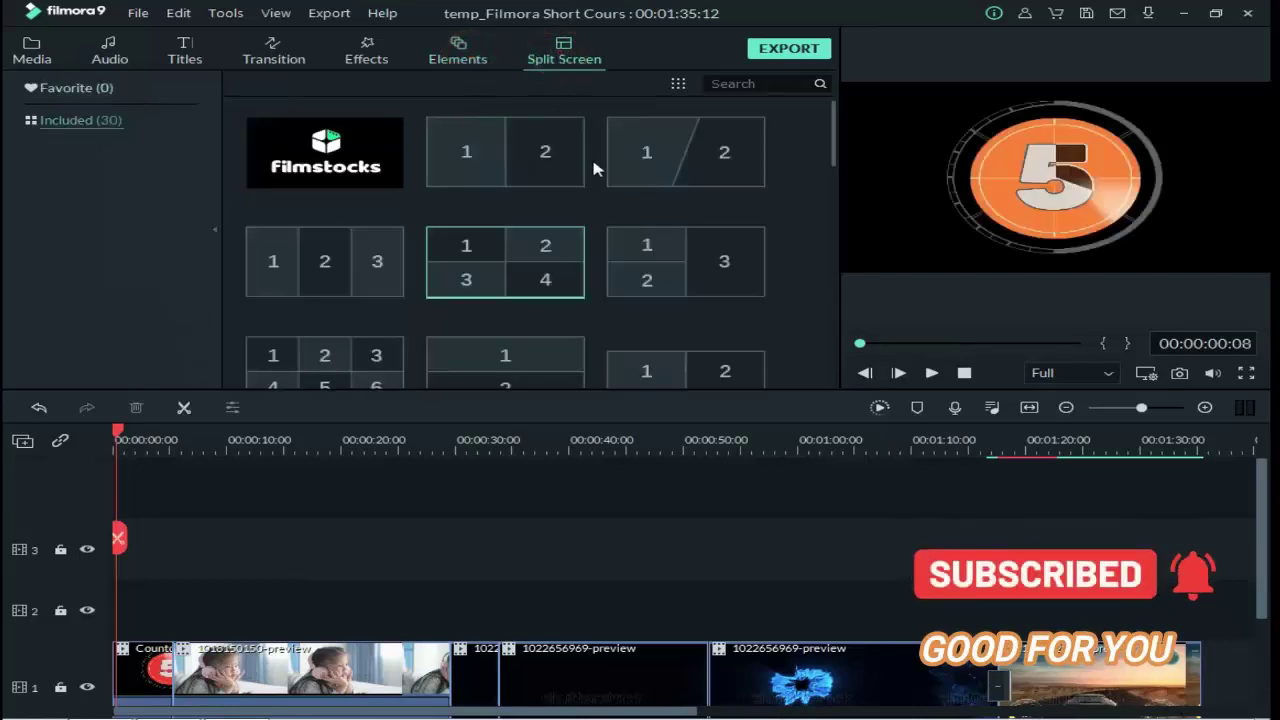
{"action": "mouse_move", "coordinate": [548, 165]}
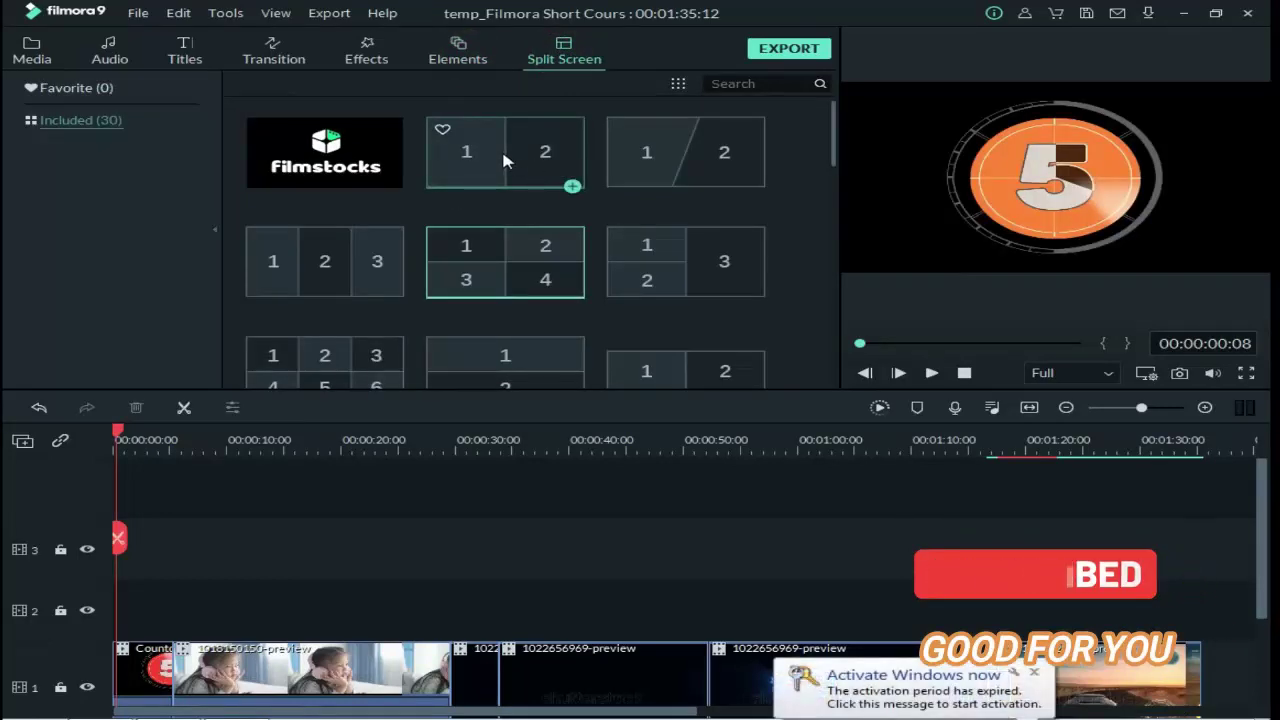
{"action": "left_click", "coordinate": [503, 157]}
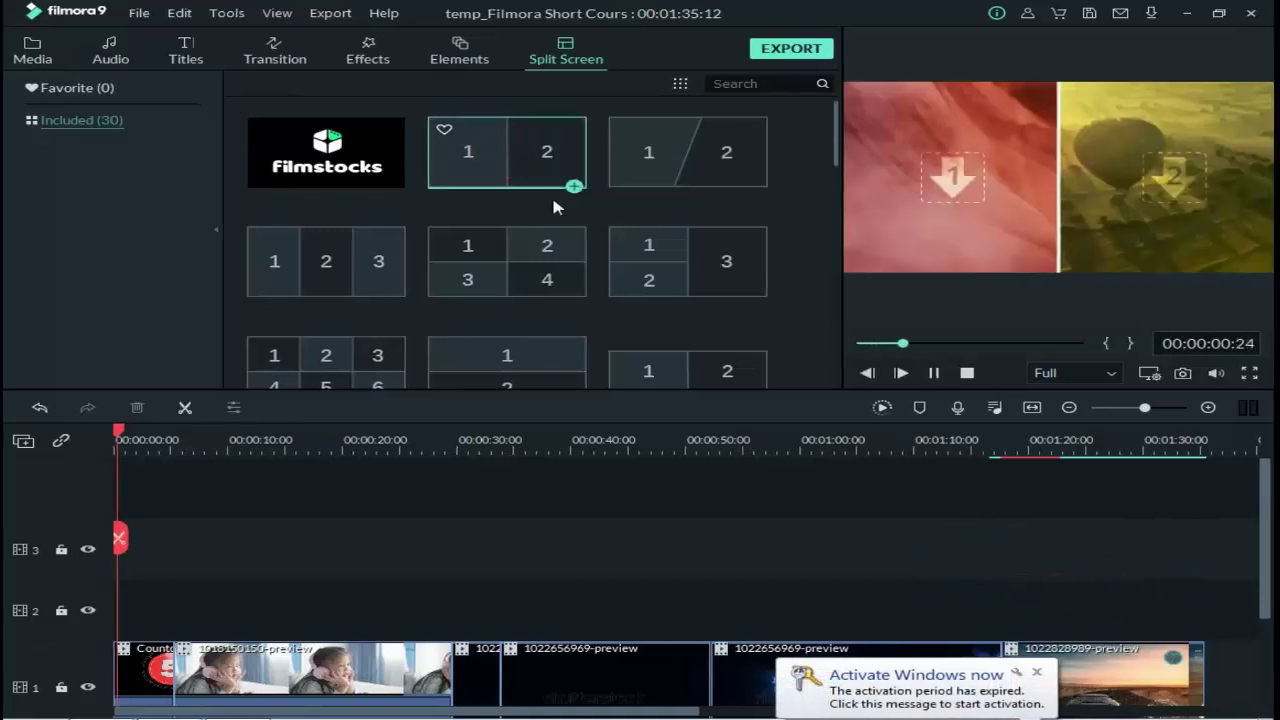
{"action": "left_click", "coordinate": [676, 160]}
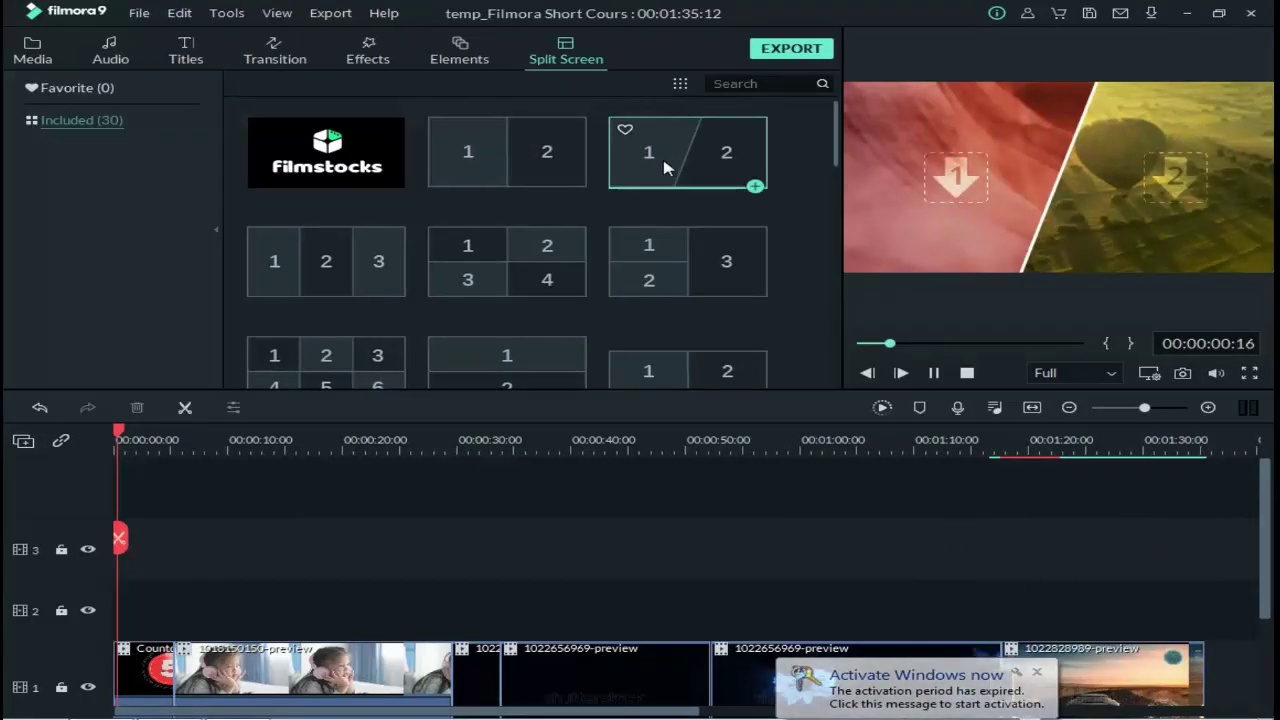
{"action": "left_click", "coordinate": [658, 266]}
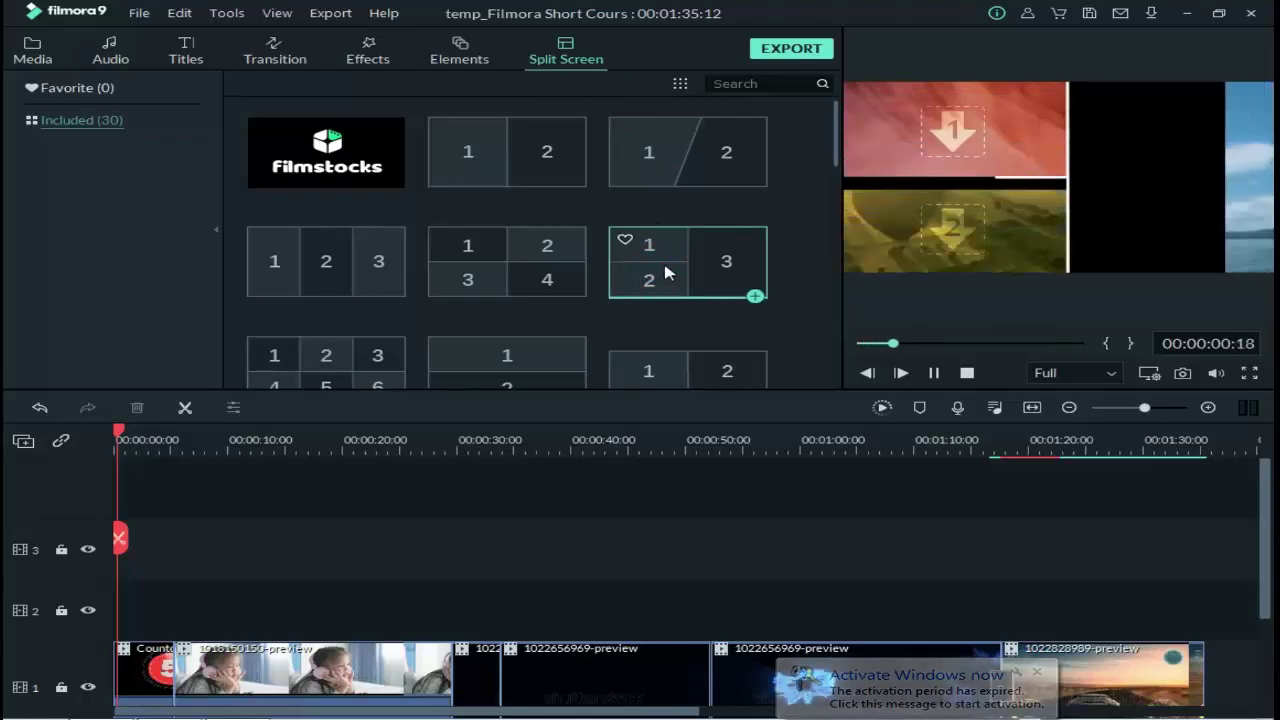
{"action": "left_click", "coordinate": [533, 281]}
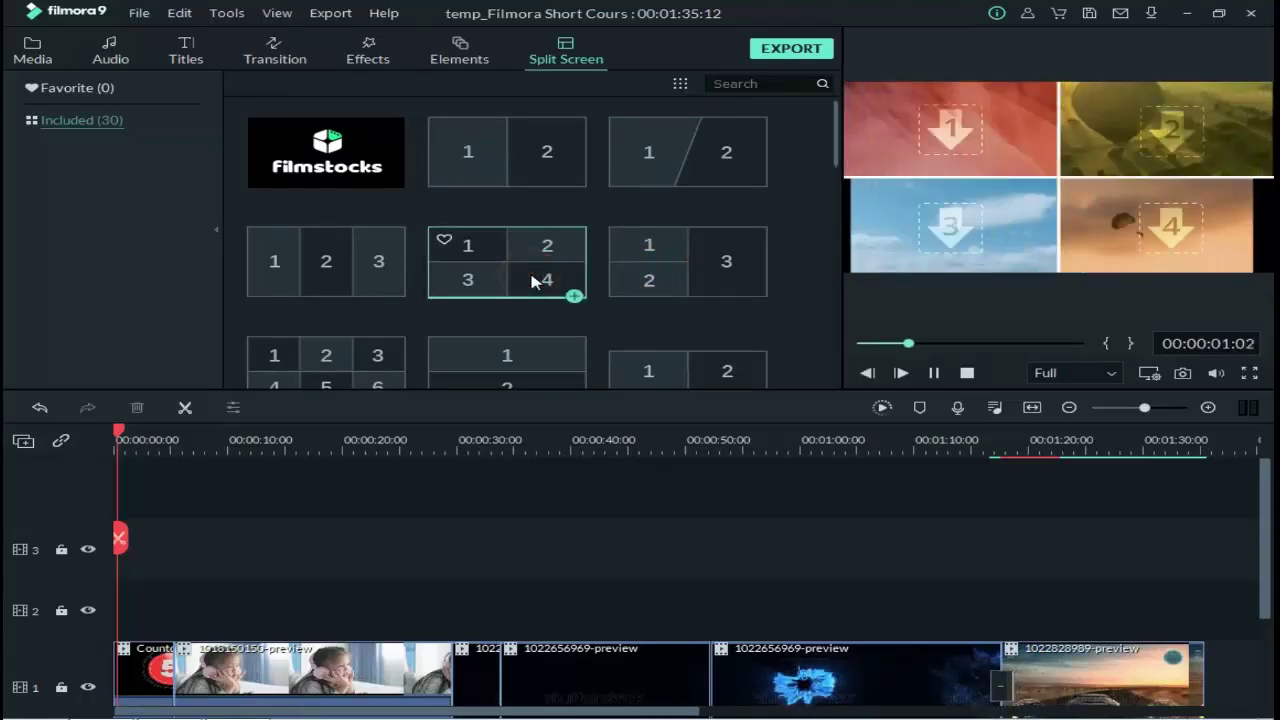
{"action": "scroll", "coordinate": [623, 260], "scroll_direction": "down", "scroll_amount": 3}
{"action": "left_click", "coordinate": [620, 254]}
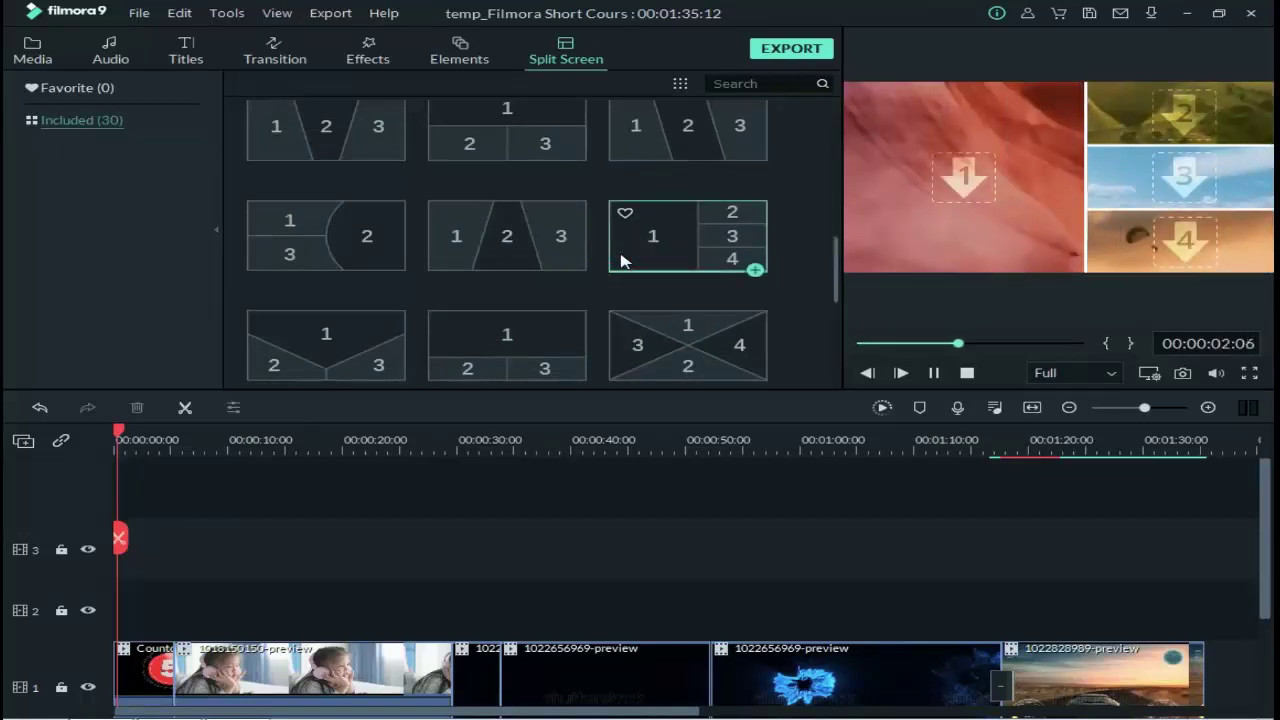
{"action": "left_click", "coordinate": [366, 247]}
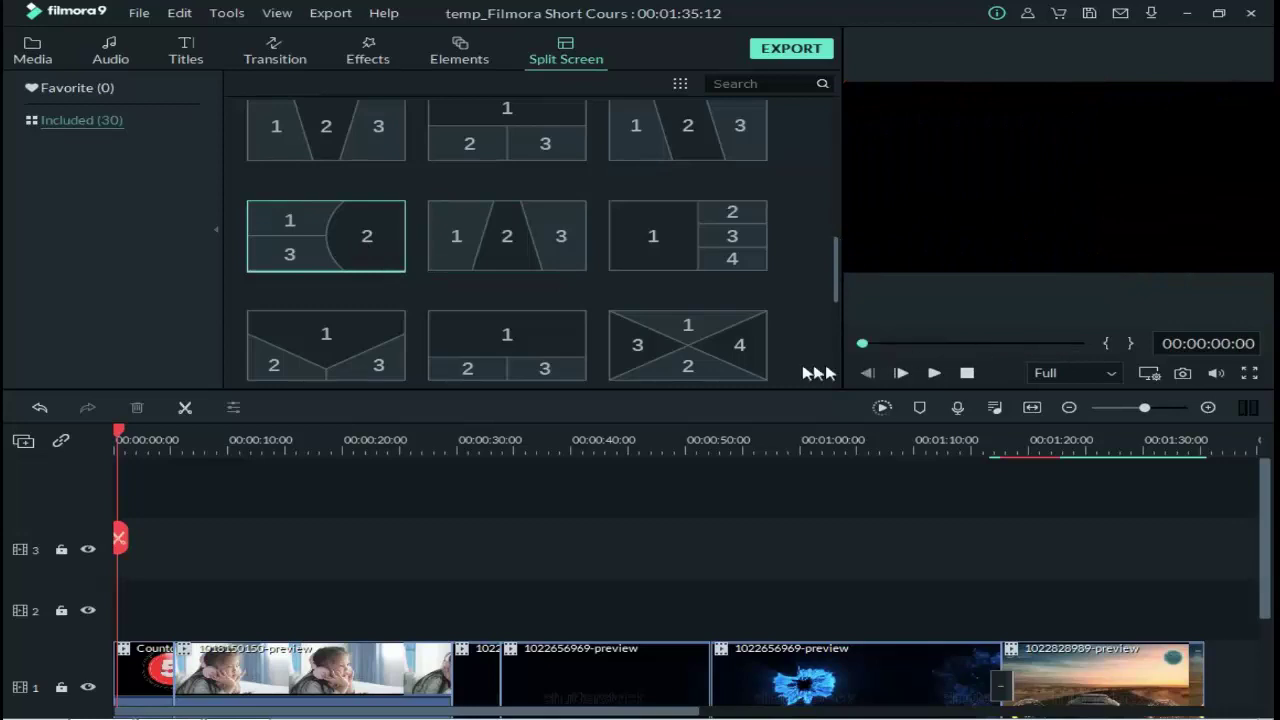
- Place the X-shaped four-part split screen on track 3 above the final car clip and open its advanced editor
{"action": "left_click", "coordinate": [700, 358]}
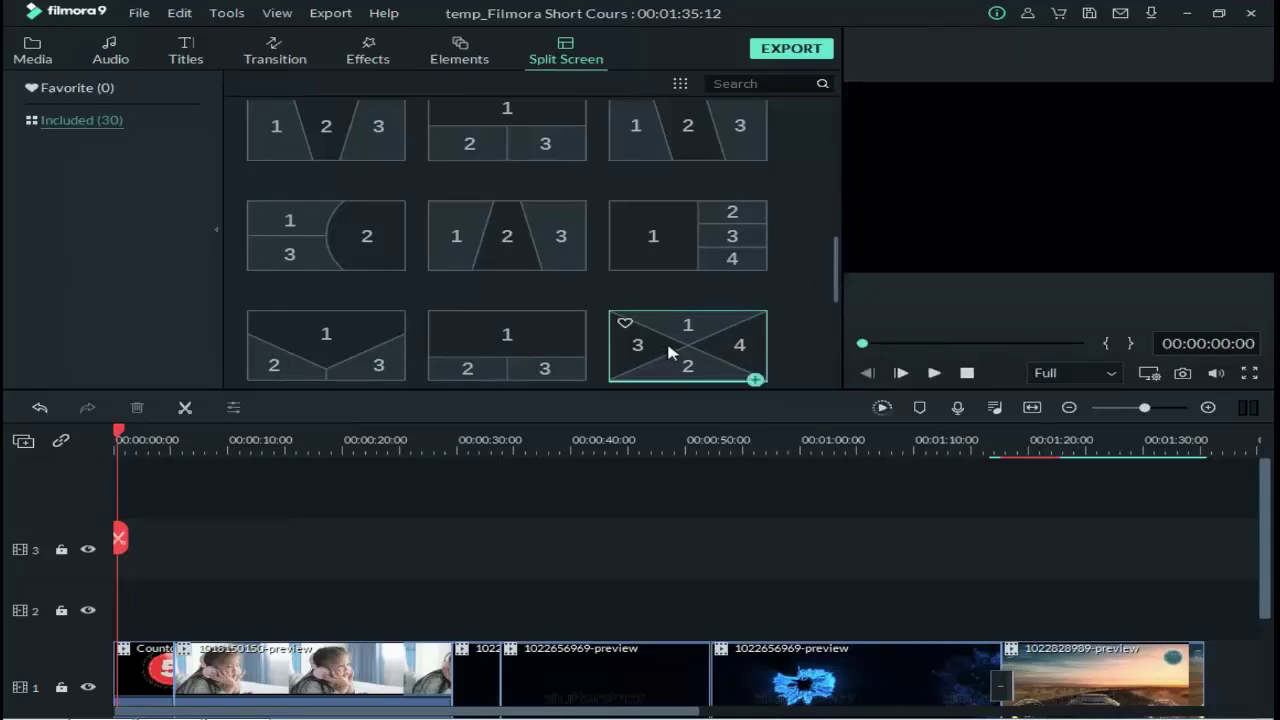
{"action": "left_click_drag", "start_coordinate": [668, 350], "coordinate": [1203, 554]}
{"action": "double_click", "coordinate": [193, 539]}
{"action": "scroll", "coordinate": [588, 596], "scroll_direction": "right", "scroll_amount": 5}
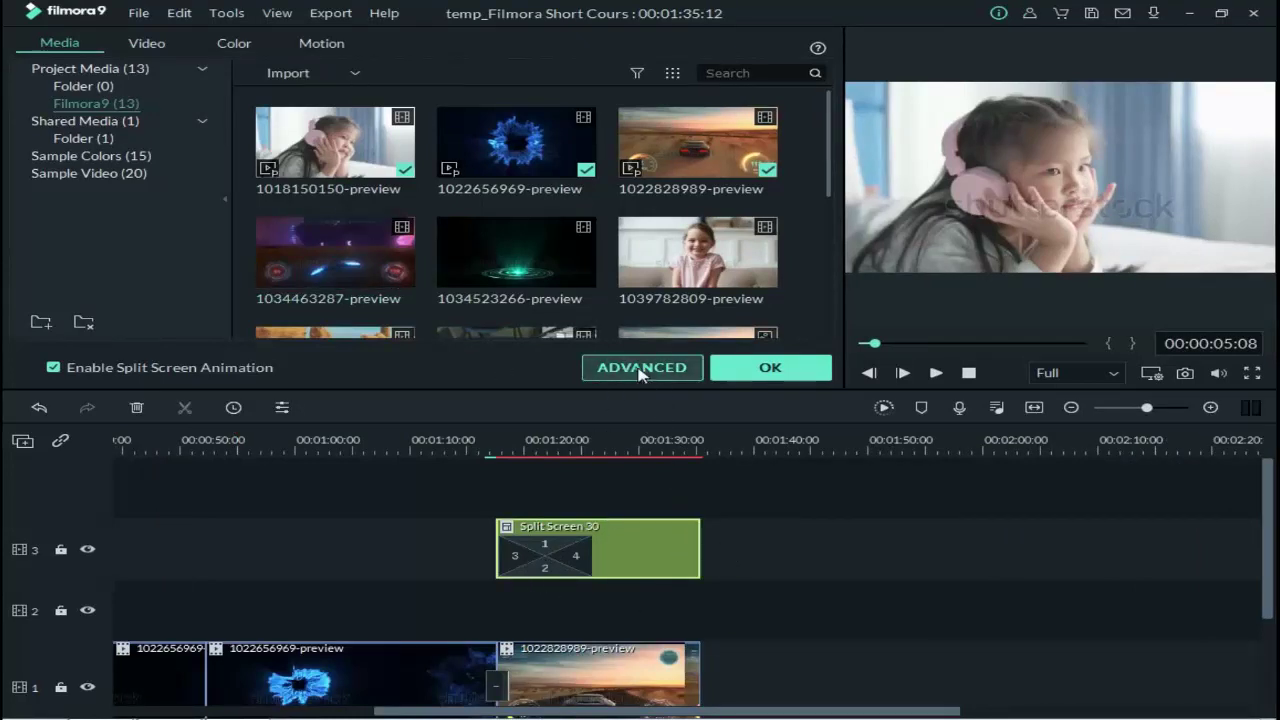
{"action": "left_click", "coordinate": [640, 368]}
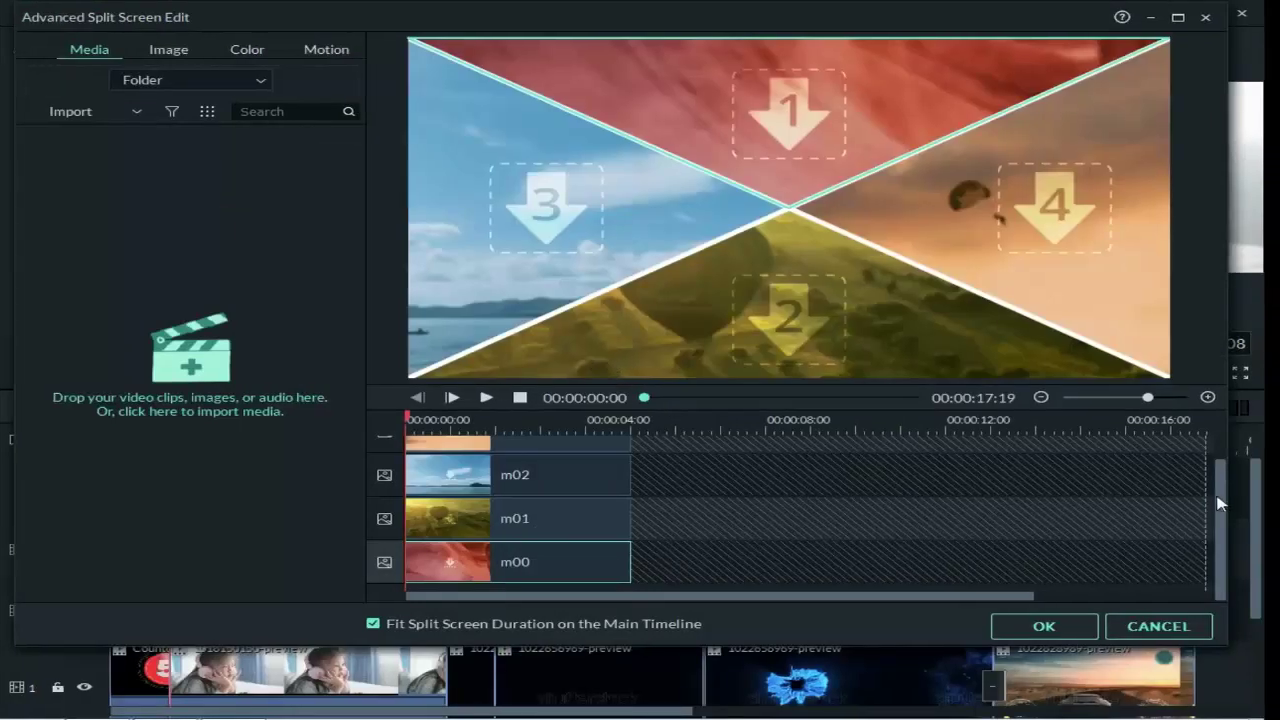
- Show the media of the Filmora9 project folder in the advanced split screen editor
{"action": "mouse_move", "coordinate": [1220, 512]}
{"action": "left_mouse_down"}
{"action": "mouse_move", "coordinate": [1217, 491]}
{"action": "mouse_move", "coordinate": [1228, 497]}
{"action": "left_mouse_up"}
{"action": "scroll", "coordinate": [485, 552], "scroll_direction": "up", "scroll_amount": 1}
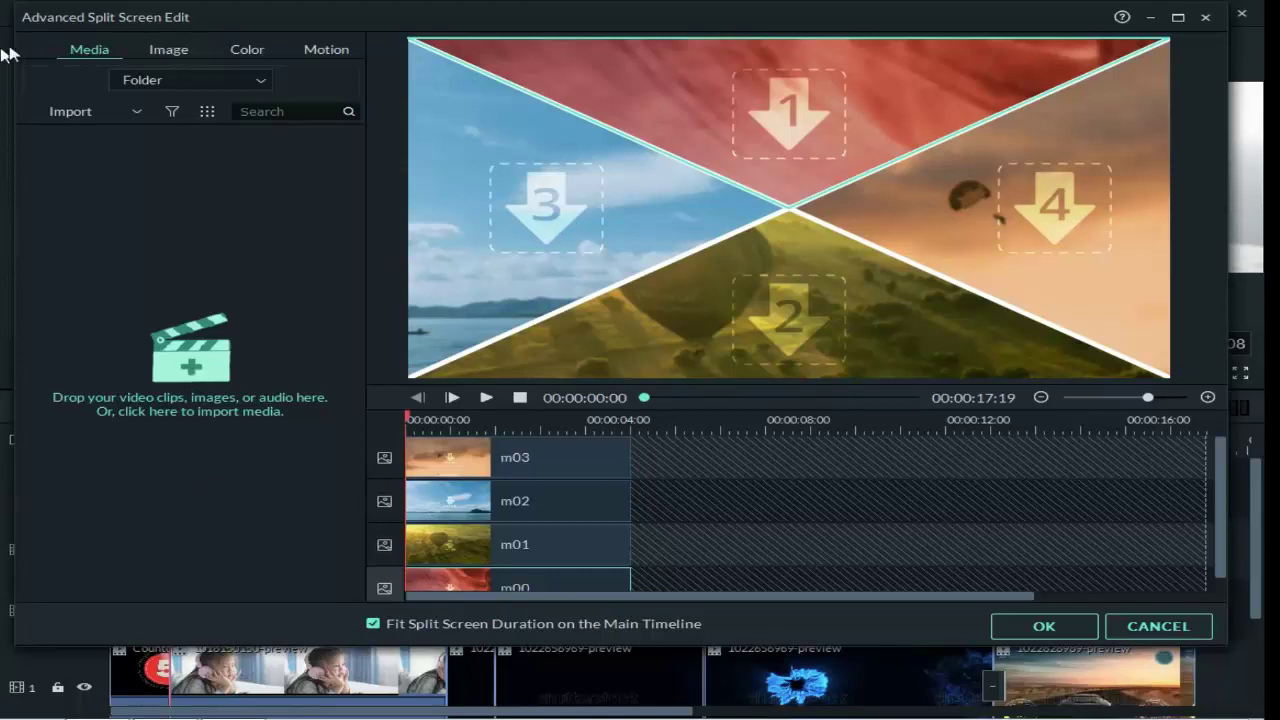
{"action": "left_click", "coordinate": [180, 81]}
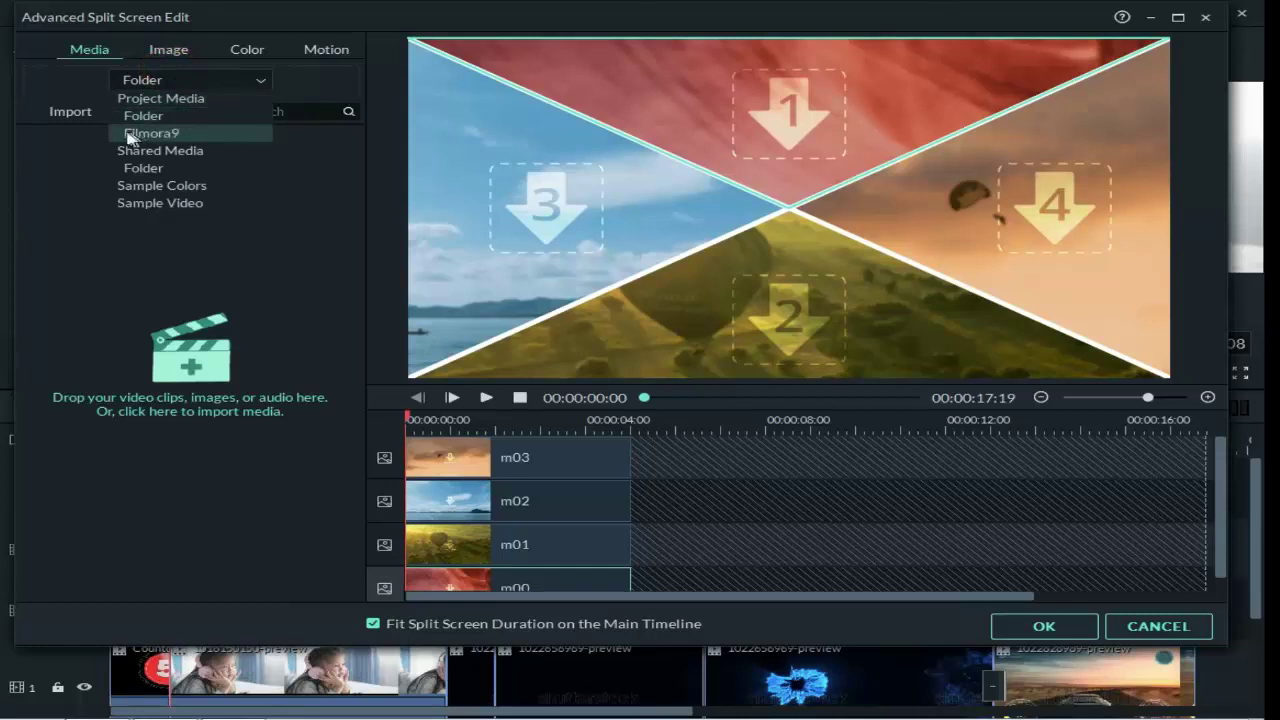
{"action": "left_click", "coordinate": [180, 136]}
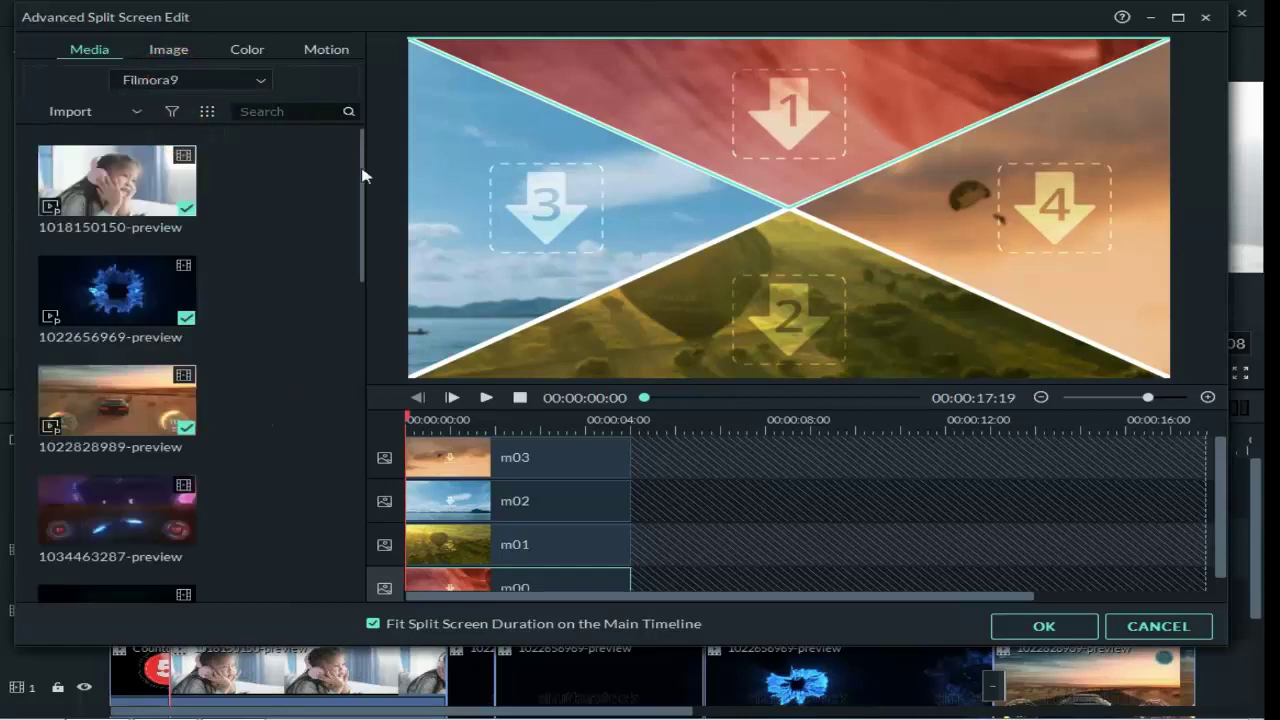
{"action": "mouse_move", "coordinate": [362, 170]}
{"action": "left_mouse_down"}
{"action": "mouse_move", "coordinate": [366, 214]}
{"action": "mouse_move", "coordinate": [375, 170]}
{"action": "left_mouse_up"}
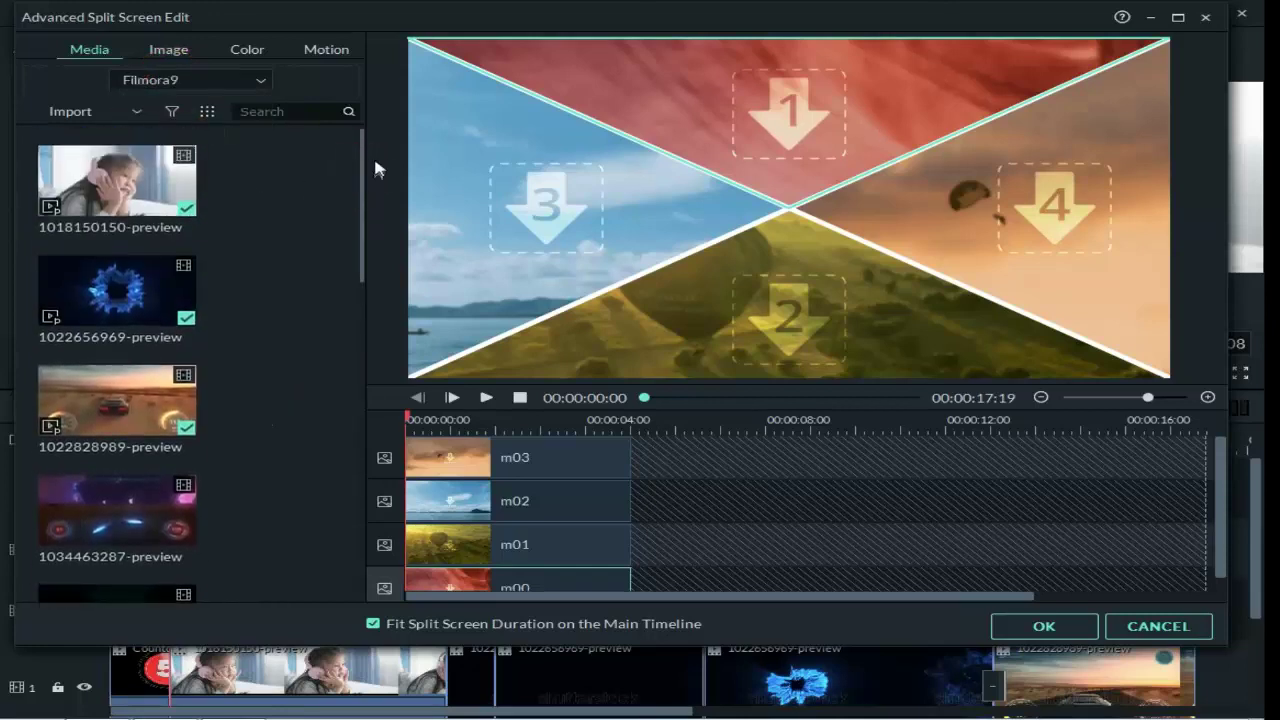
{"action": "left_click", "coordinate": [237, 80]}
{"action": "left_click", "coordinate": [192, 115]}
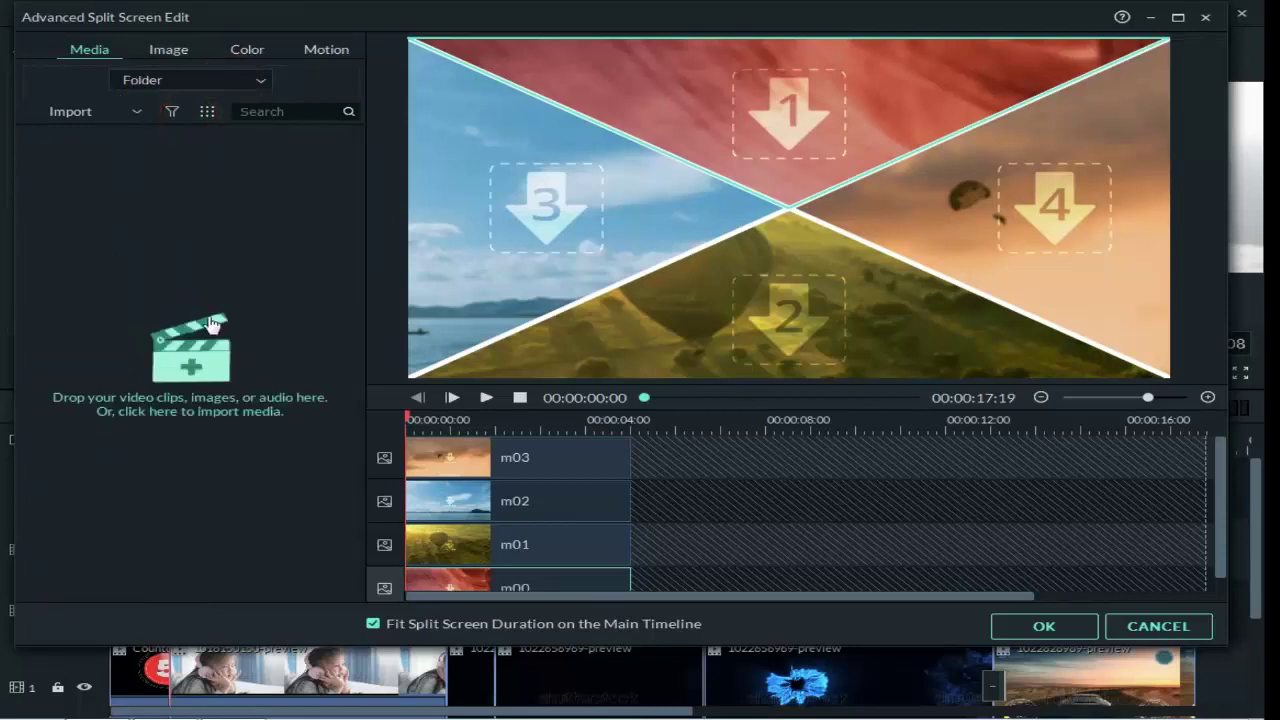
{"action": "left_click", "coordinate": [263, 82]}
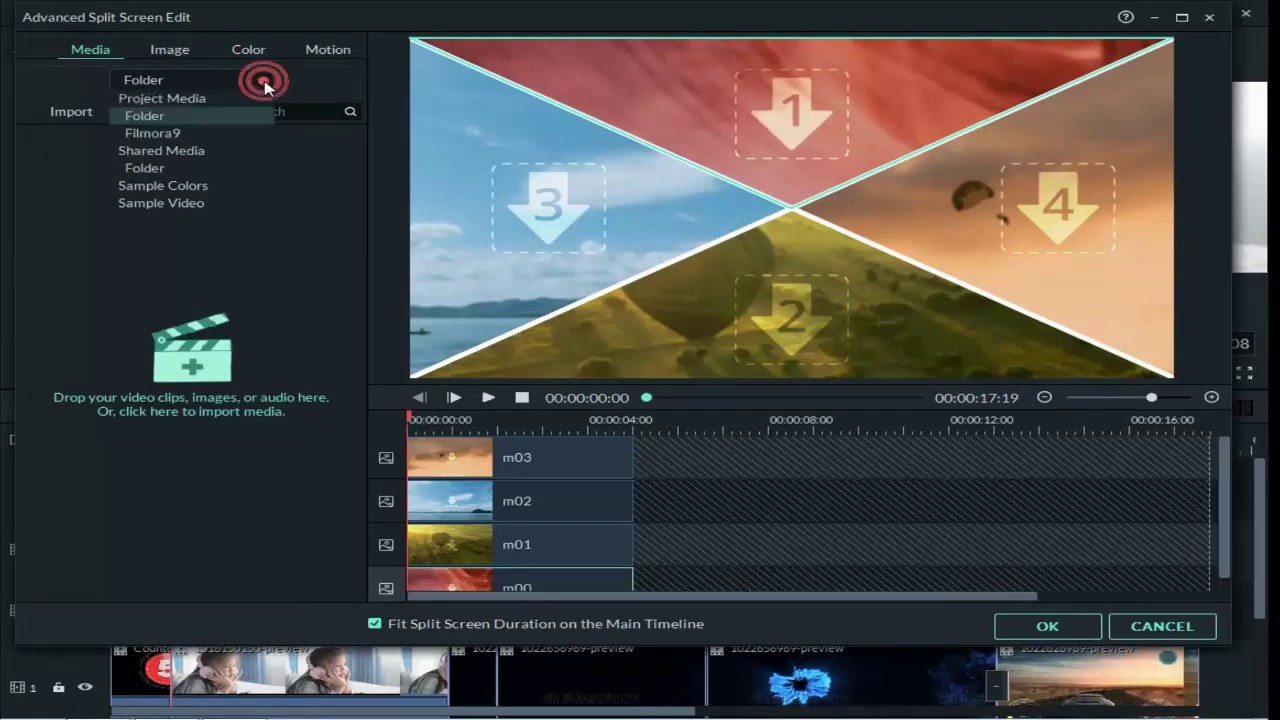
{"action": "left_click", "coordinate": [193, 135]}
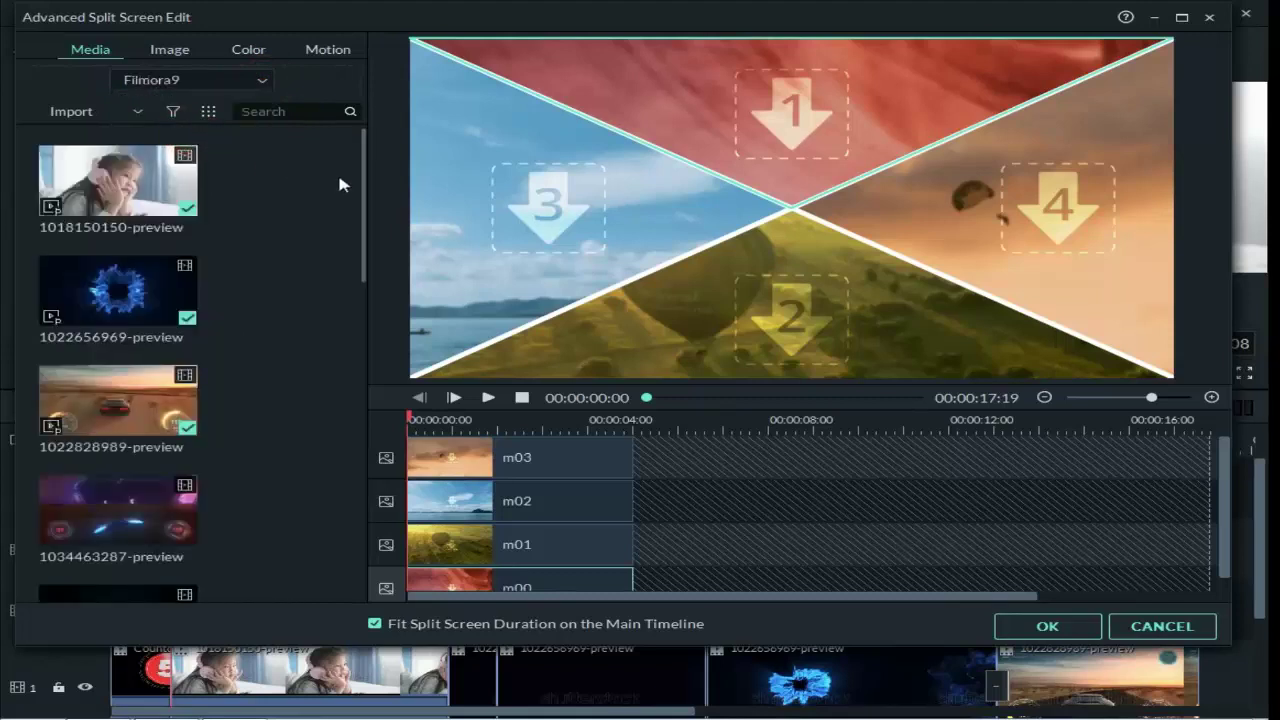
{"action": "mouse_move", "coordinate": [365, 187]}
{"action": "left_mouse_down"}
{"action": "mouse_move", "coordinate": [351, 323]}
{"action": "mouse_move", "coordinate": [362, 500]}
{"action": "mouse_move", "coordinate": [376, 320]}
{"action": "mouse_move", "coordinate": [351, 174]}
{"action": "left_mouse_up"}
{"action": "left_click_drag", "start_coordinate": [132, 198], "coordinate": [497, 468]}
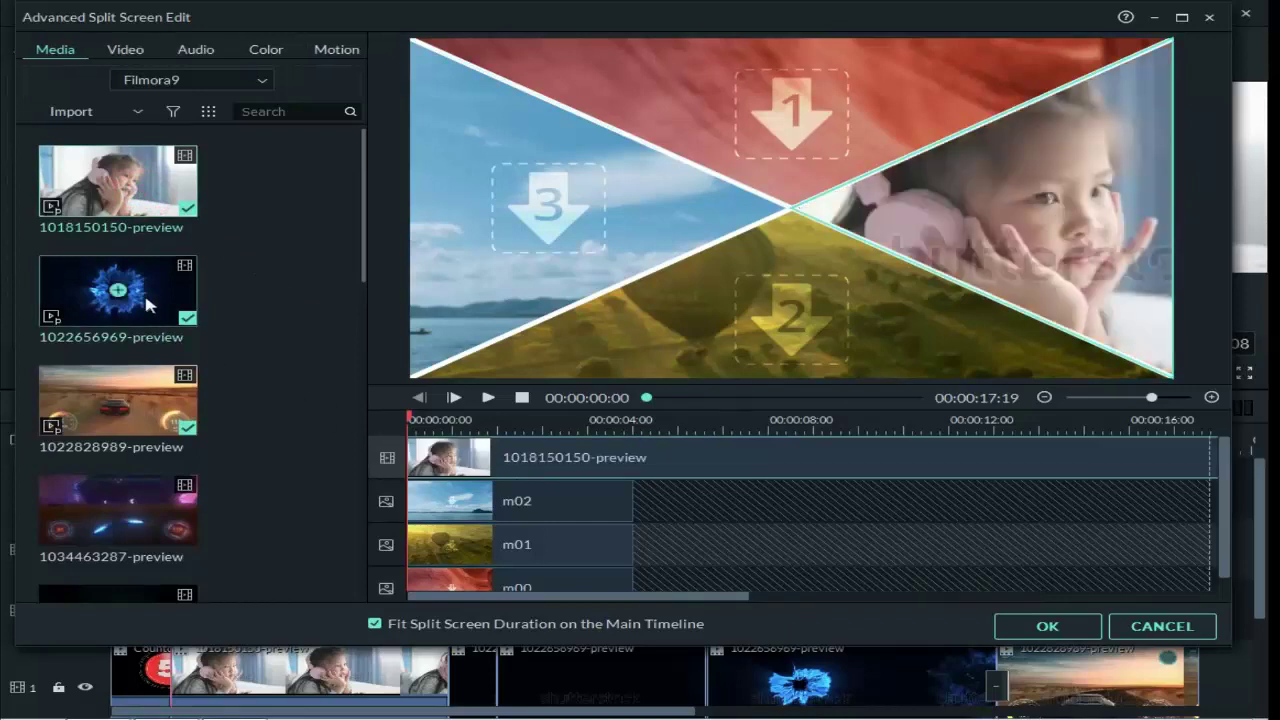
{"action": "left_click_drag", "start_coordinate": [347, 400], "coordinate": [450, 500]}
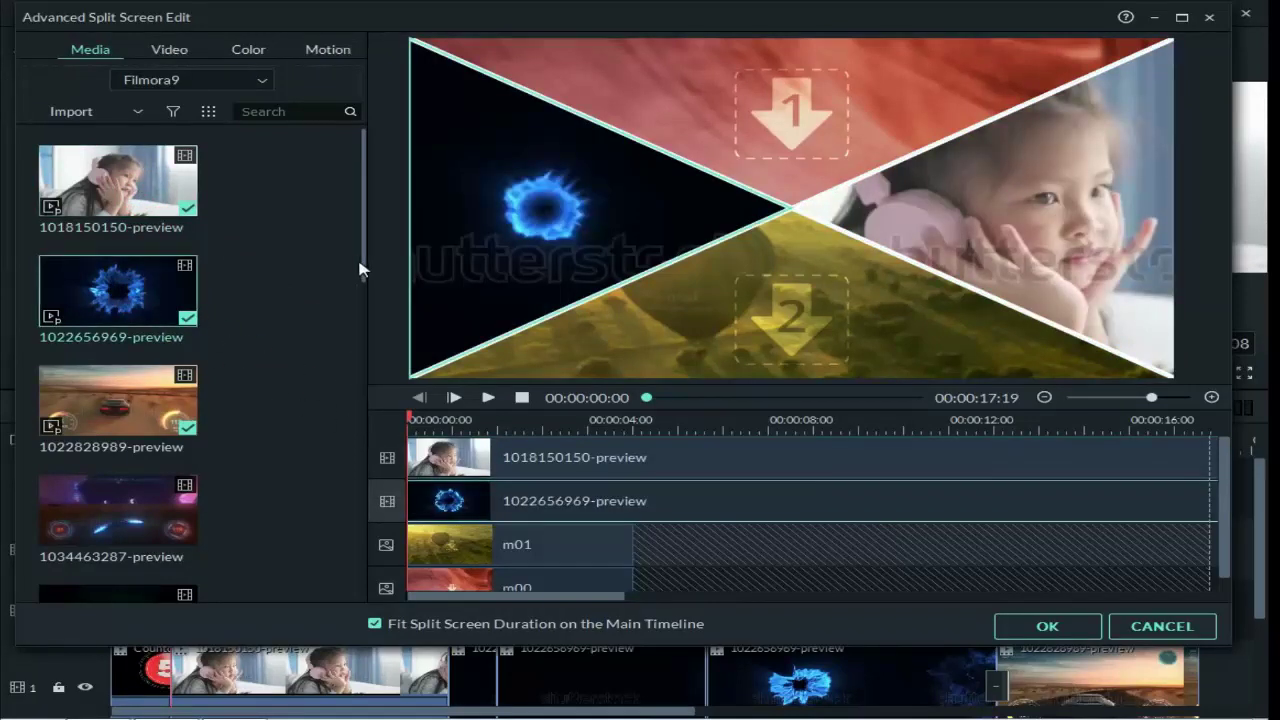
{"action": "left_click", "coordinate": [360, 265]}
{"action": "left_click_drag", "start_coordinate": [372, 280], "coordinate": [345, 372]}
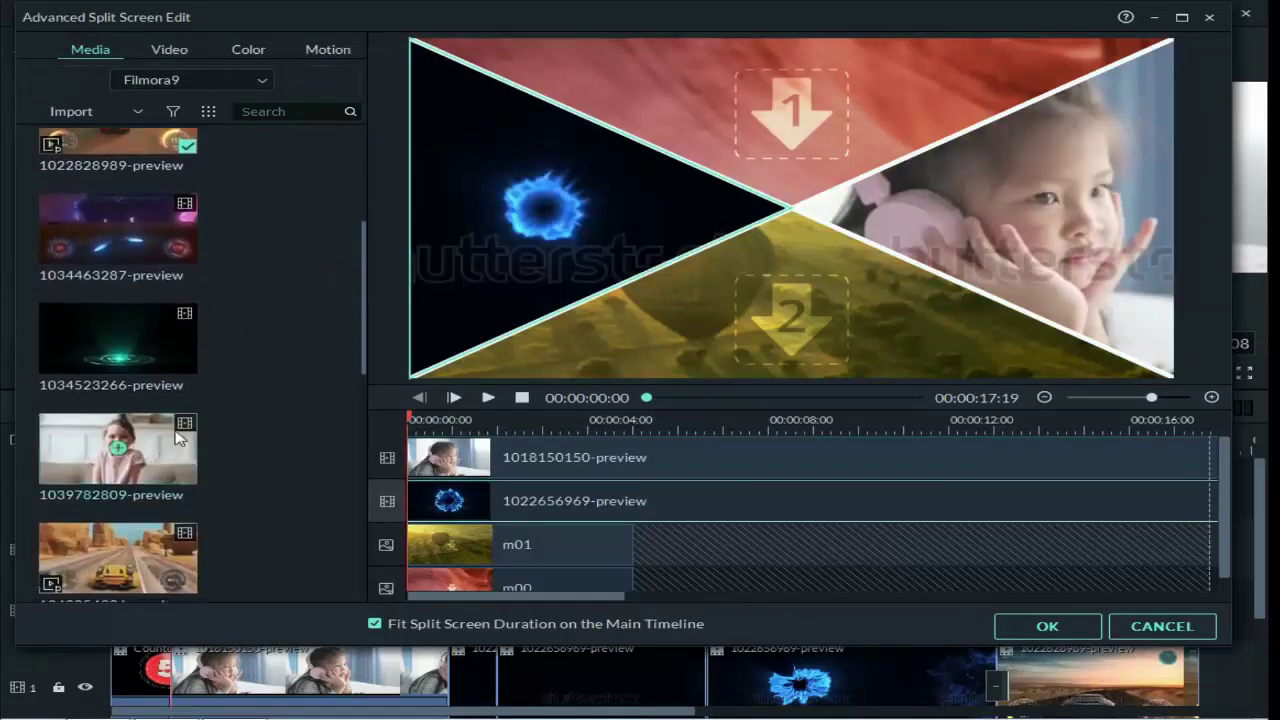
{"action": "left_click_drag", "start_coordinate": [296, 458], "coordinate": [500, 543]}
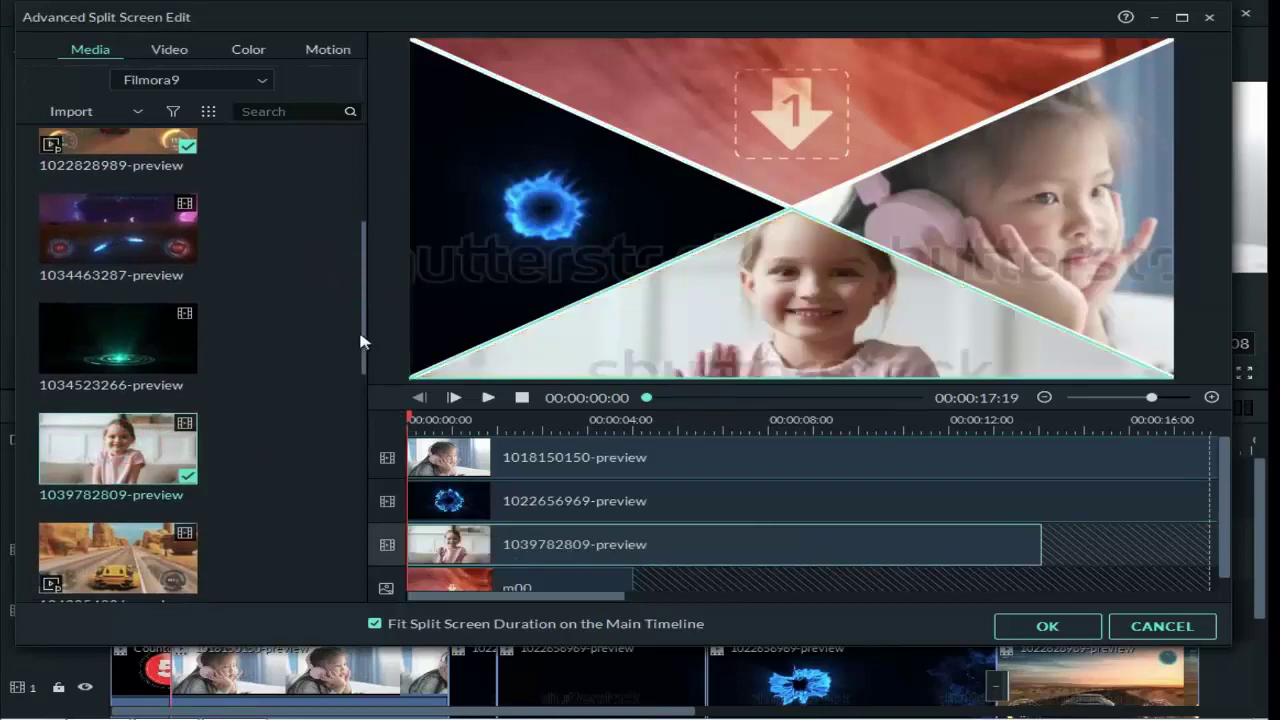
{"action": "left_click_drag", "start_coordinate": [365, 358], "coordinate": [366, 451]}
{"action": "left_click_drag", "start_coordinate": [165, 285], "coordinate": [547, 582]}
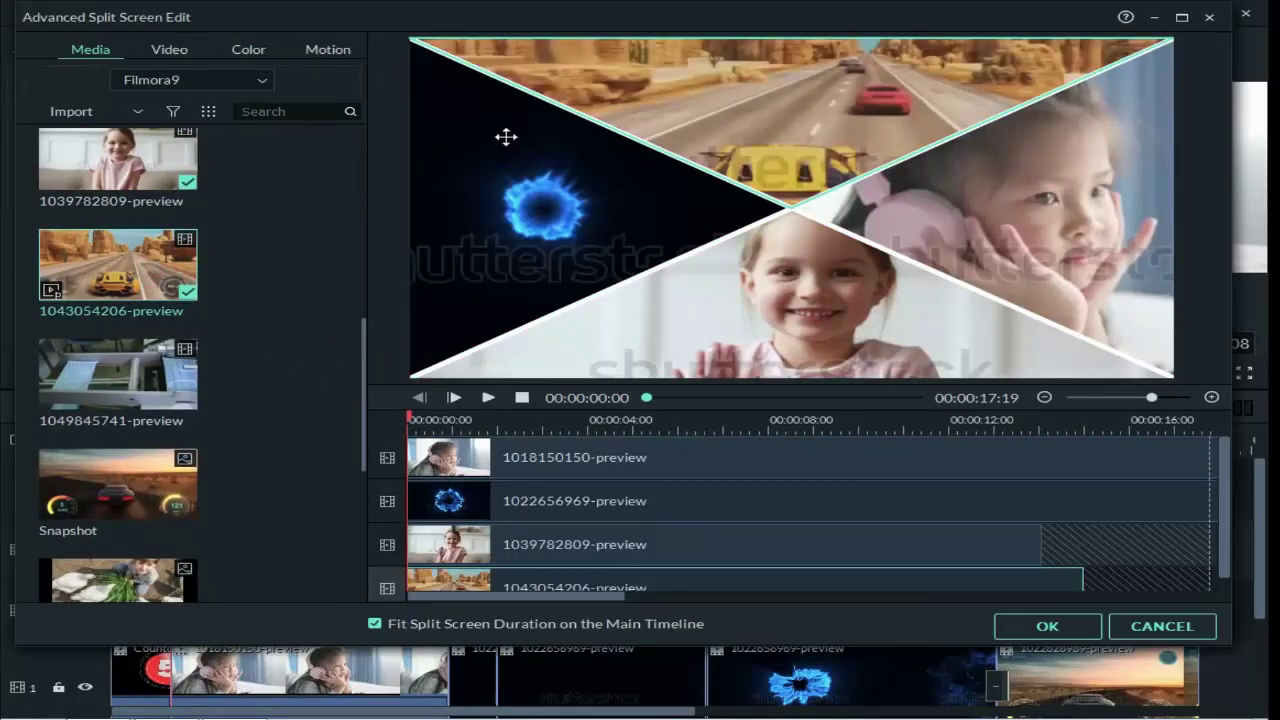
- Play the filled split screen to check it, stop playback and accept the advanced edit
{"action": "left_click", "coordinate": [488, 397]}
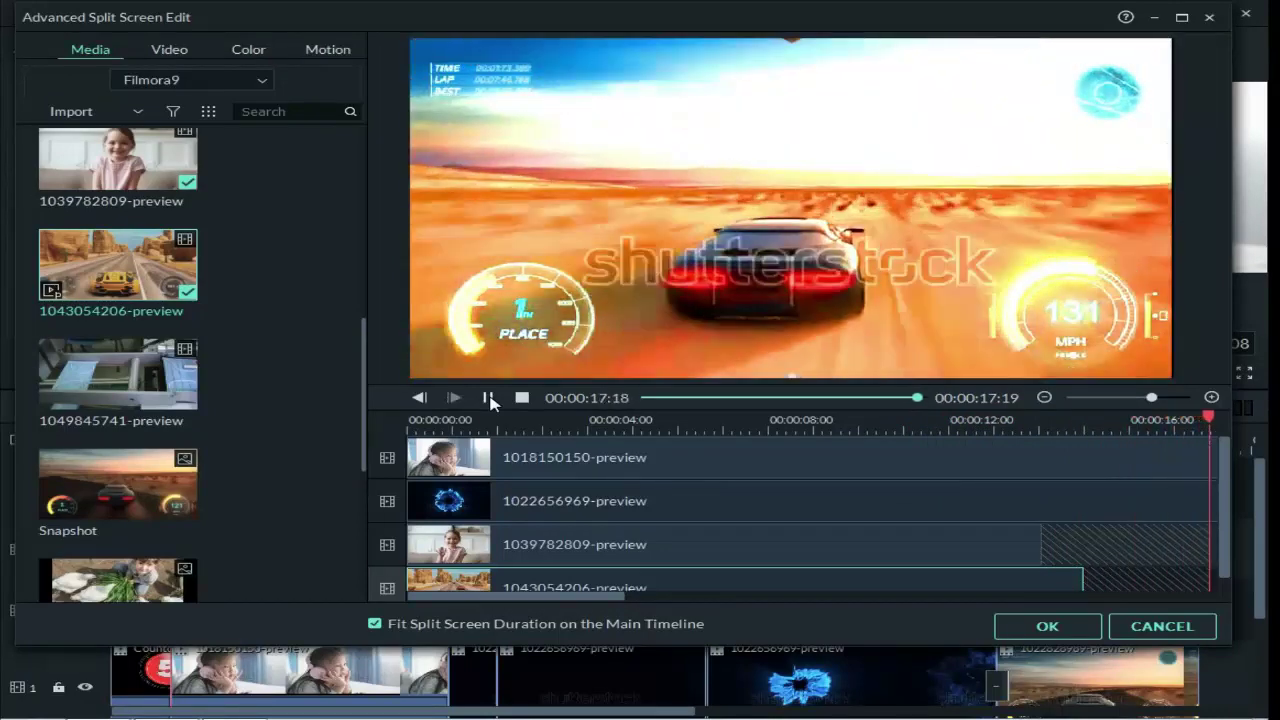
{"action": "left_click", "coordinate": [488, 397]}
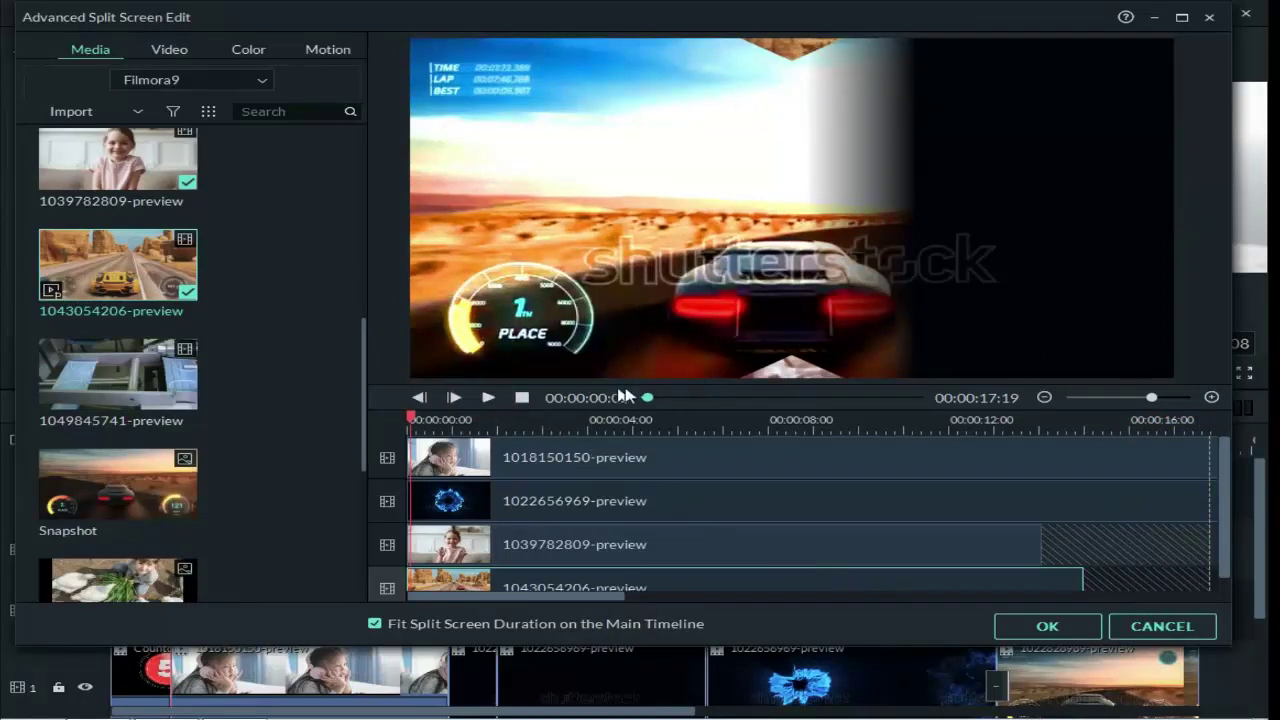
{"action": "left_click", "coordinate": [1040, 622]}
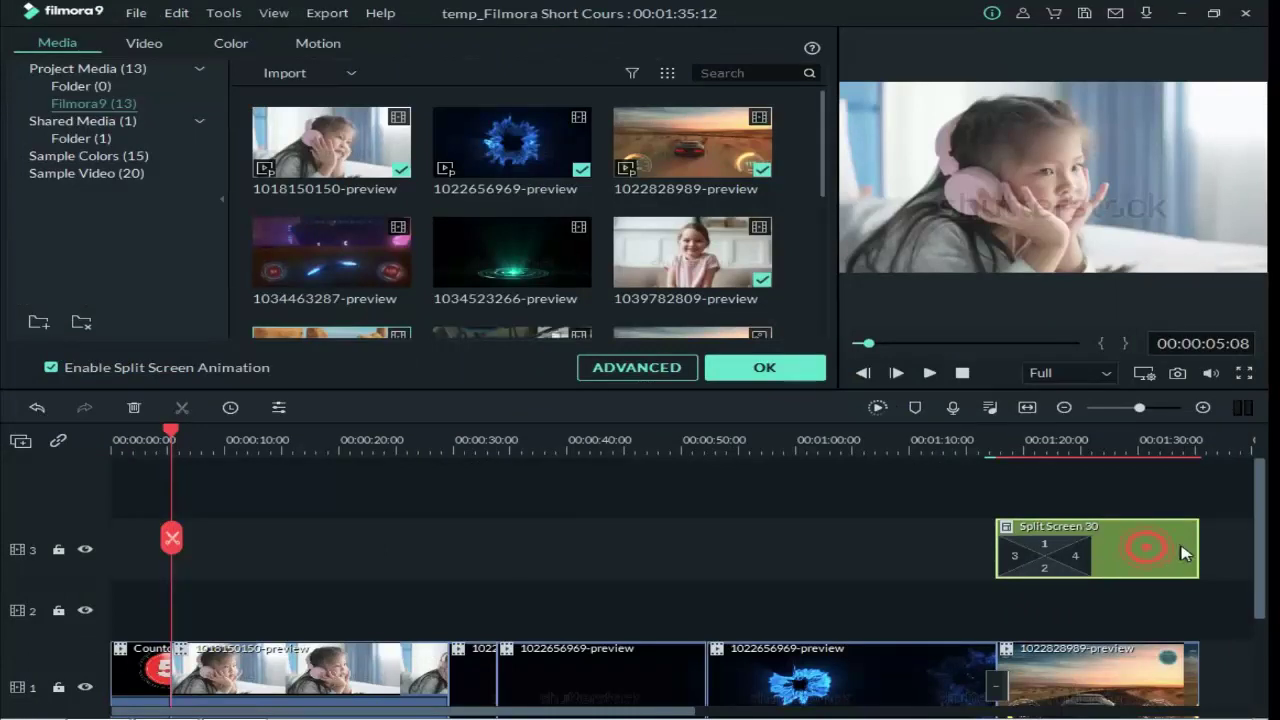
- Shorten the split screen clip on track 3 from its end so that it finishes at 00:01:31:15
{"action": "left_click_drag", "start_coordinate": [1199, 552], "coordinate": [1170, 522]}
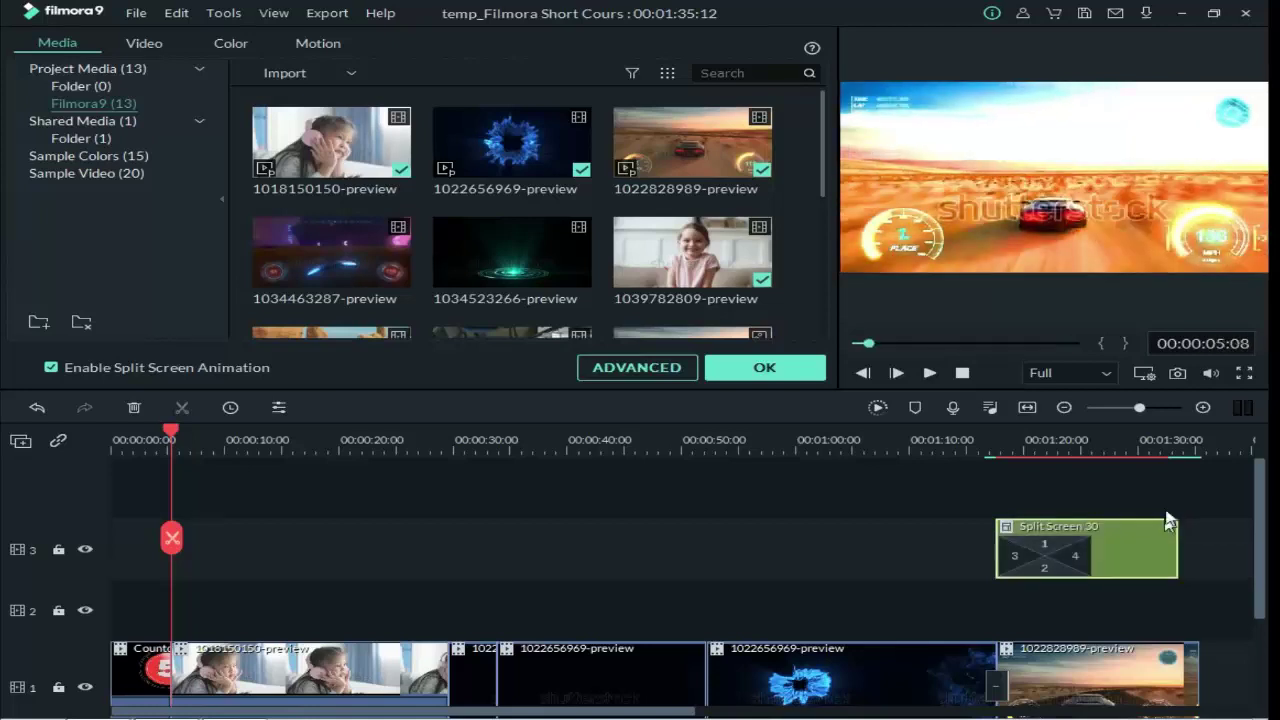
{"action": "left_click", "coordinate": [1168, 434]}
{"action": "mouse_move", "coordinate": [1163, 430]}
{"action": "left_mouse_down"}
{"action": "mouse_move", "coordinate": [1114, 432]}
{"action": "mouse_move", "coordinate": [1168, 440]}
{"action": "mouse_move", "coordinate": [1158, 443]}
{"action": "left_mouse_up"}
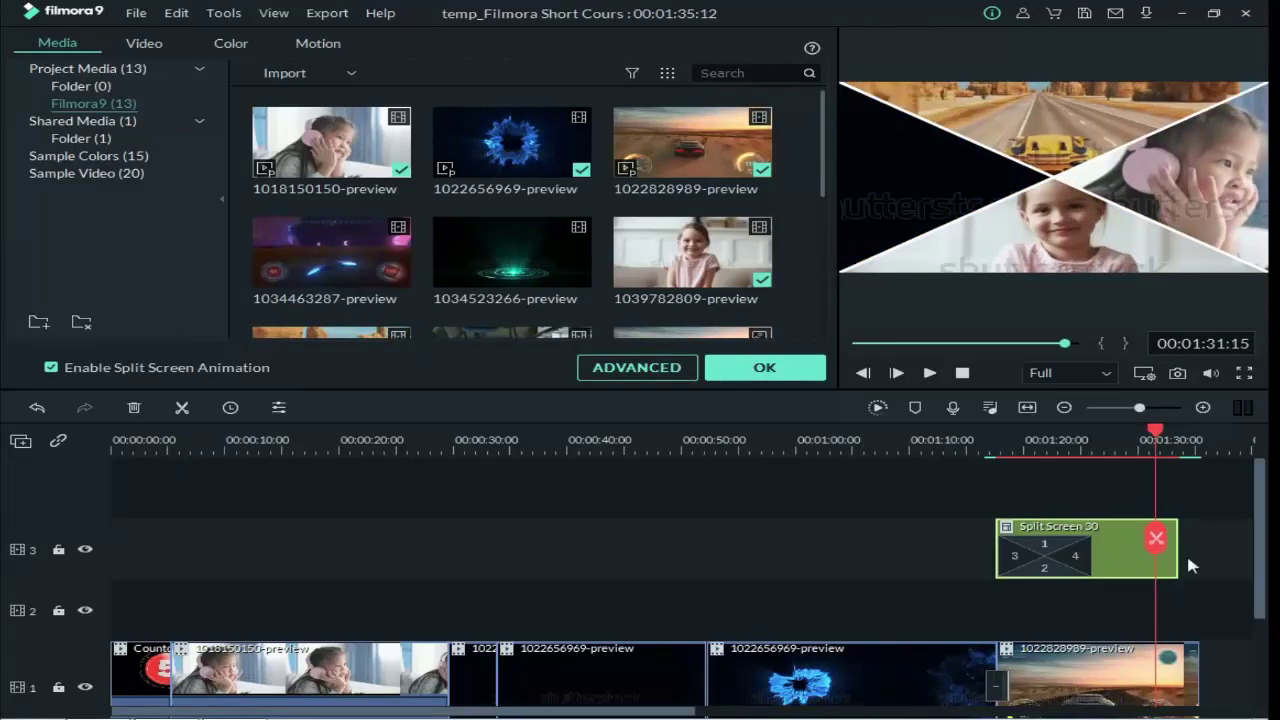
{"action": "left_click_drag", "start_coordinate": [1178, 548], "coordinate": [1154, 548]}
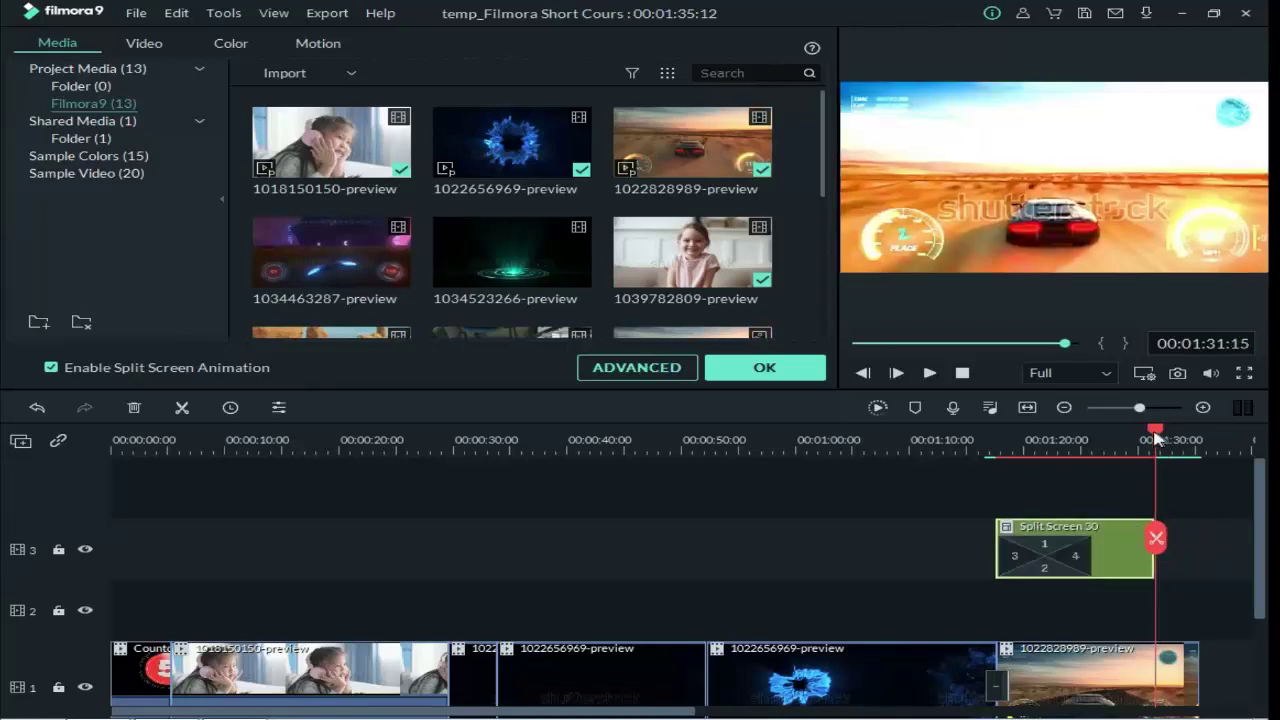
- Play the split screen clip from 00:01:16:19 until past its end to check it, stop playback and accept its settings
{"action": "left_click_drag", "start_coordinate": [1155, 437], "coordinate": [985, 436]}
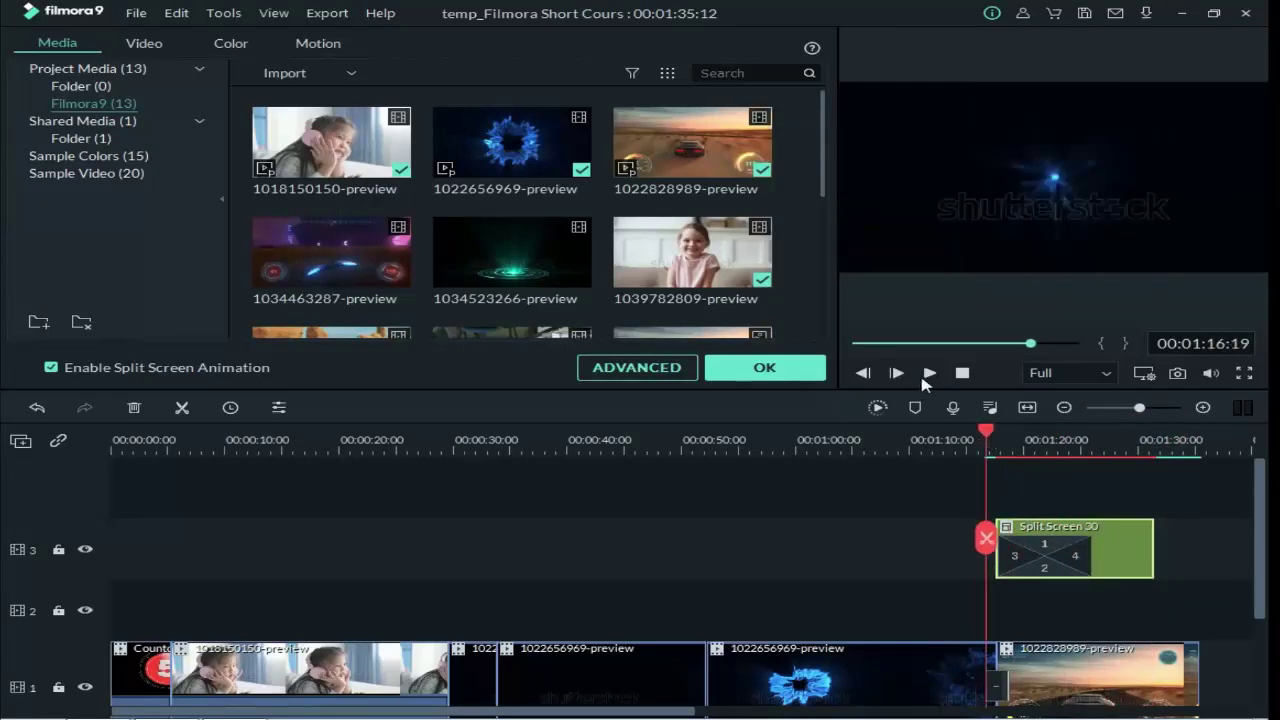
{"action": "left_click", "coordinate": [928, 375]}
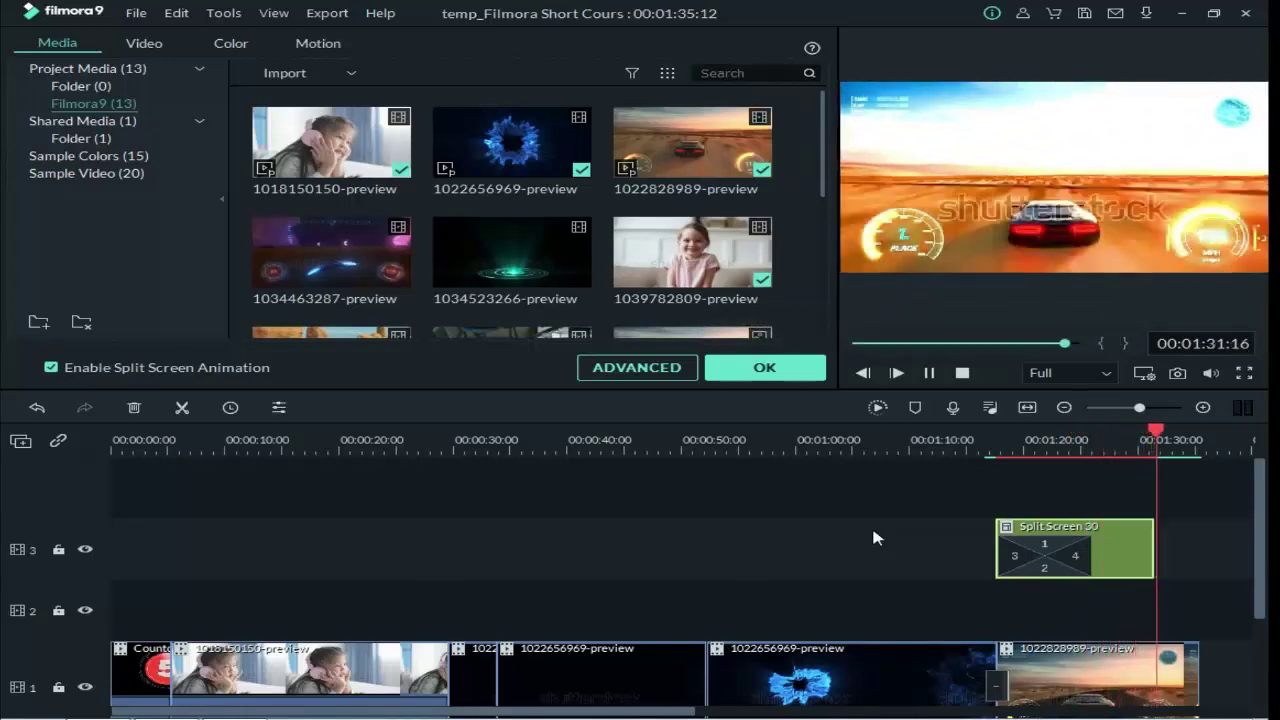
{"action": "left_click", "coordinate": [929, 372]}
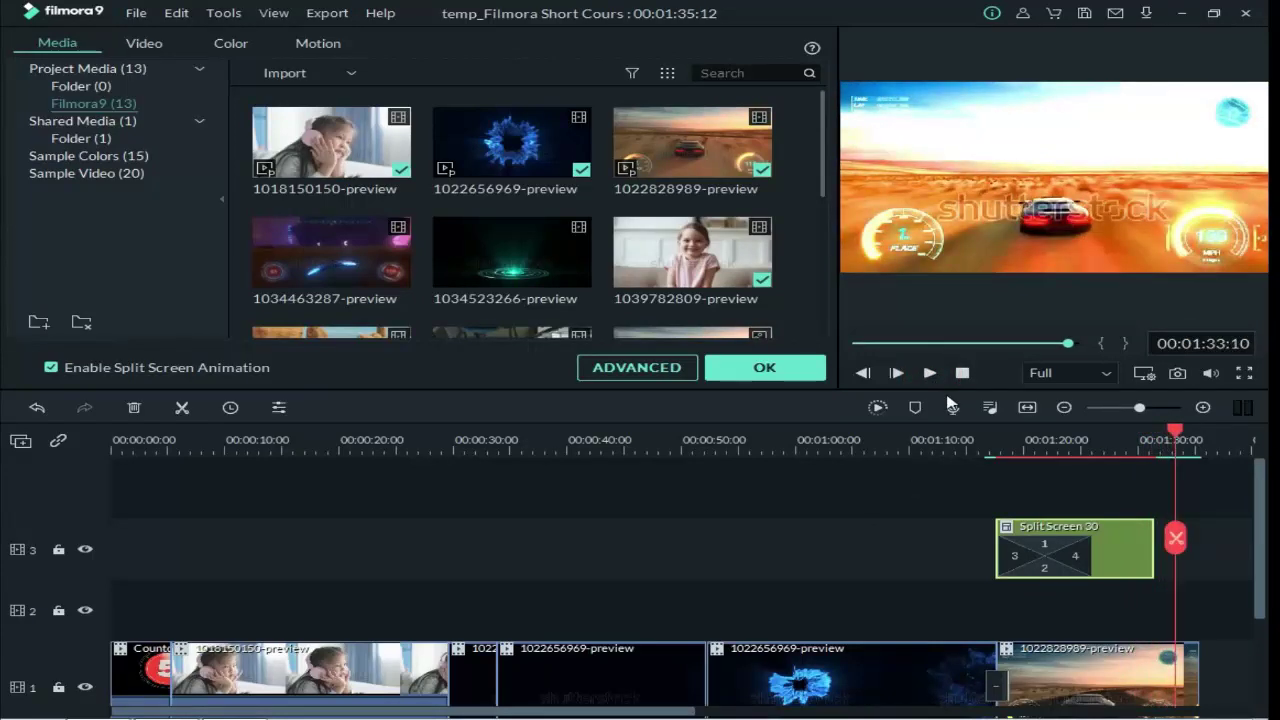
{"action": "left_click", "coordinate": [808, 367]}
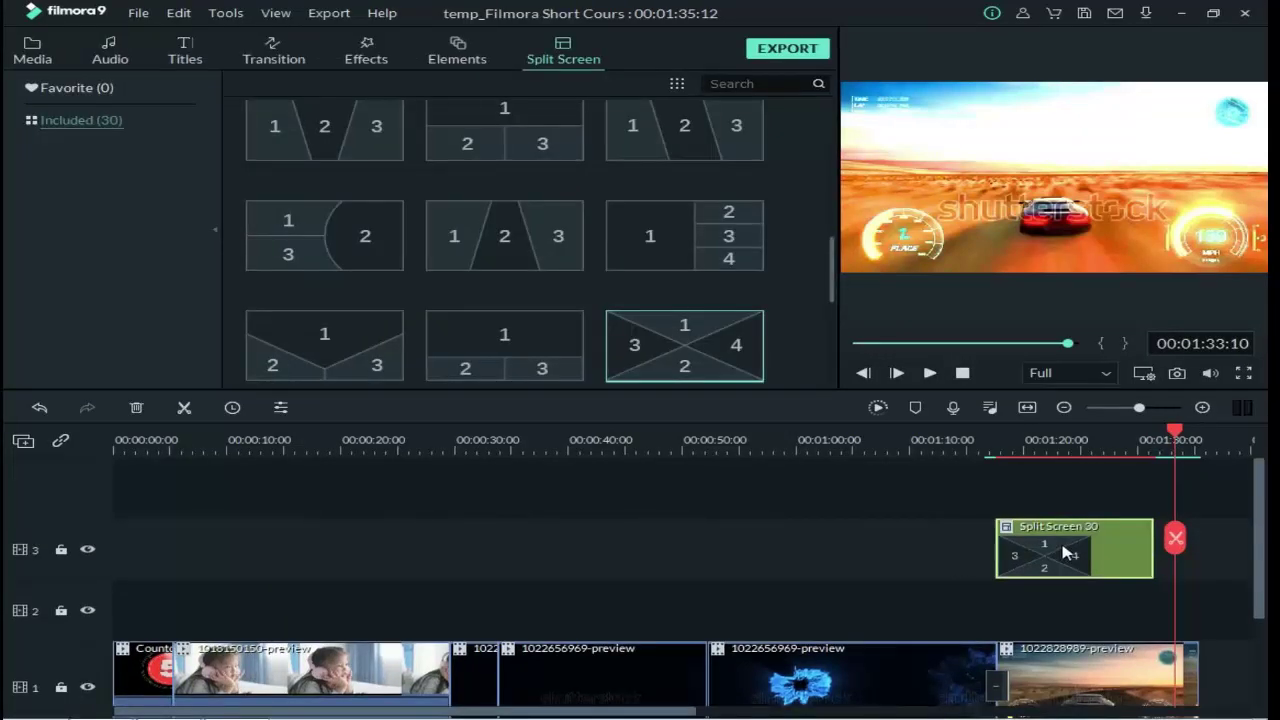
{"action": "left_click_drag", "start_coordinate": [1065, 553], "coordinate": [467, 558]}
{"action": "left_click", "coordinate": [392, 452]}
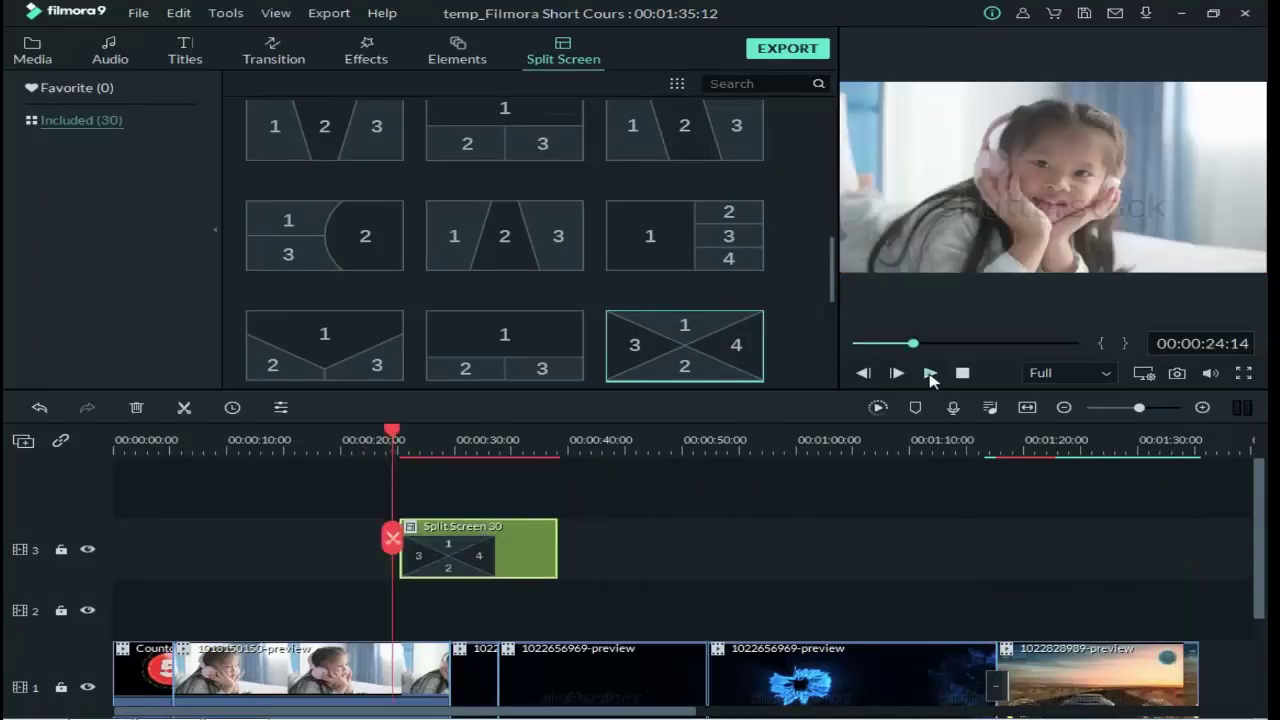
{"action": "left_click", "coordinate": [929, 372]}
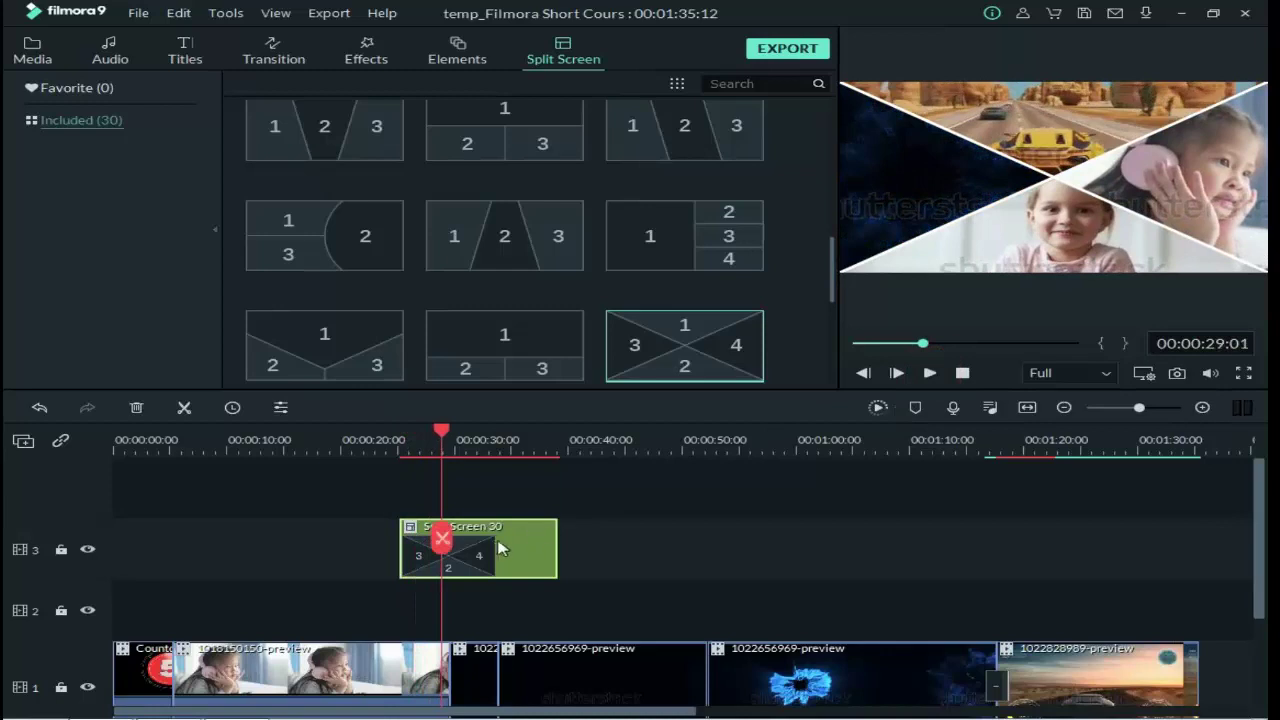
{"action": "left_click_drag", "start_coordinate": [500, 548], "coordinate": [805, 562]}
{"action": "left_click", "coordinate": [700, 450]}
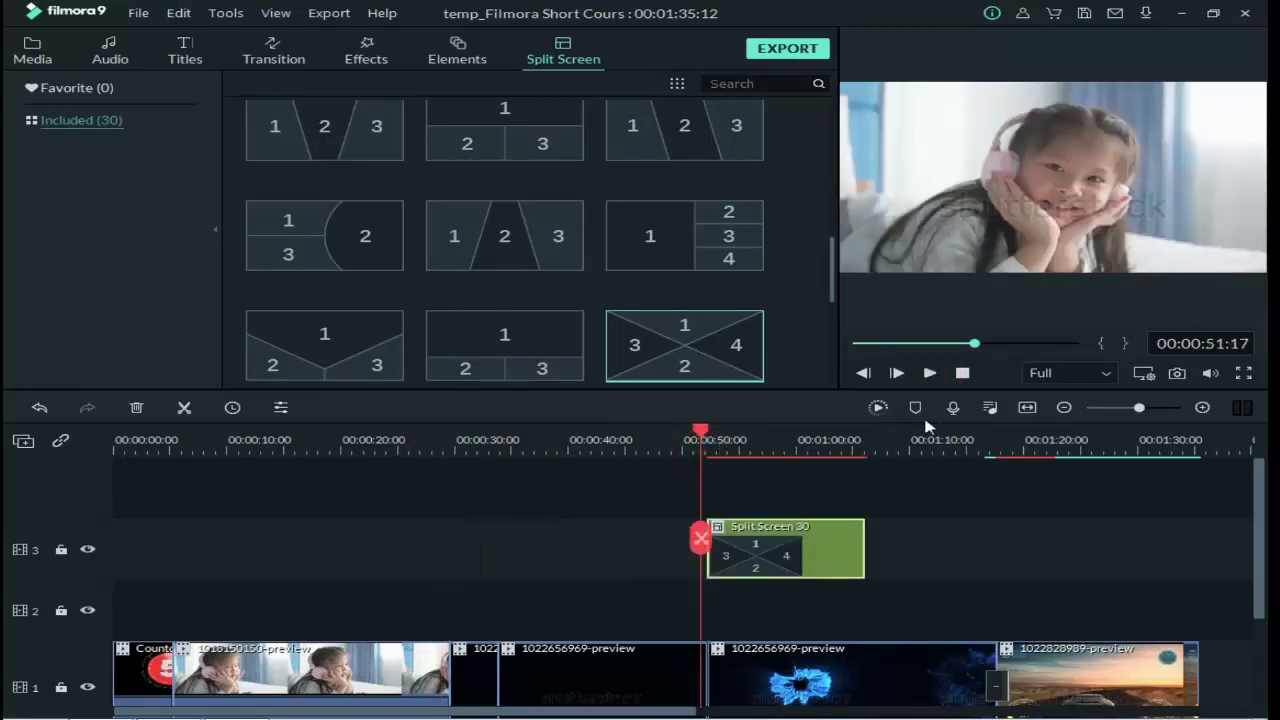
{"action": "left_click", "coordinate": [932, 373]}
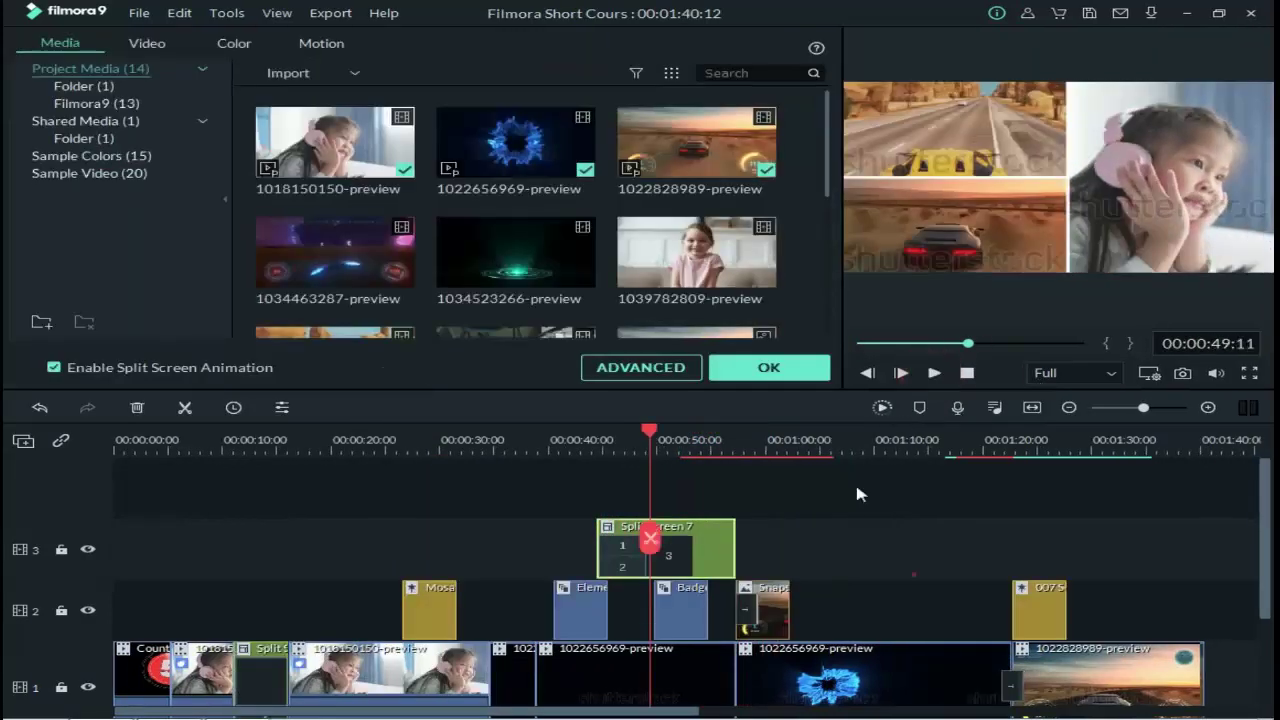
{"action": "left_click_drag", "start_coordinate": [688, 558], "coordinate": [749, 551]}
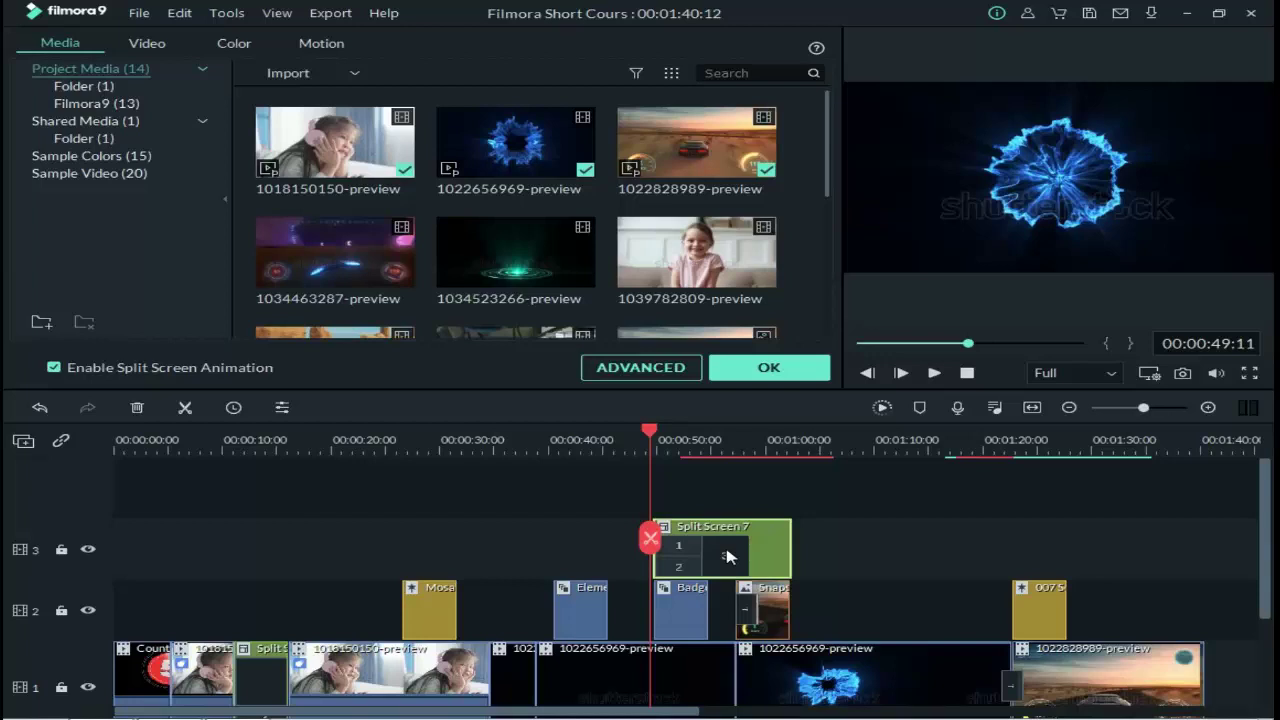
{"action": "left_click_drag", "start_coordinate": [728, 556], "coordinate": [1068, 541]}
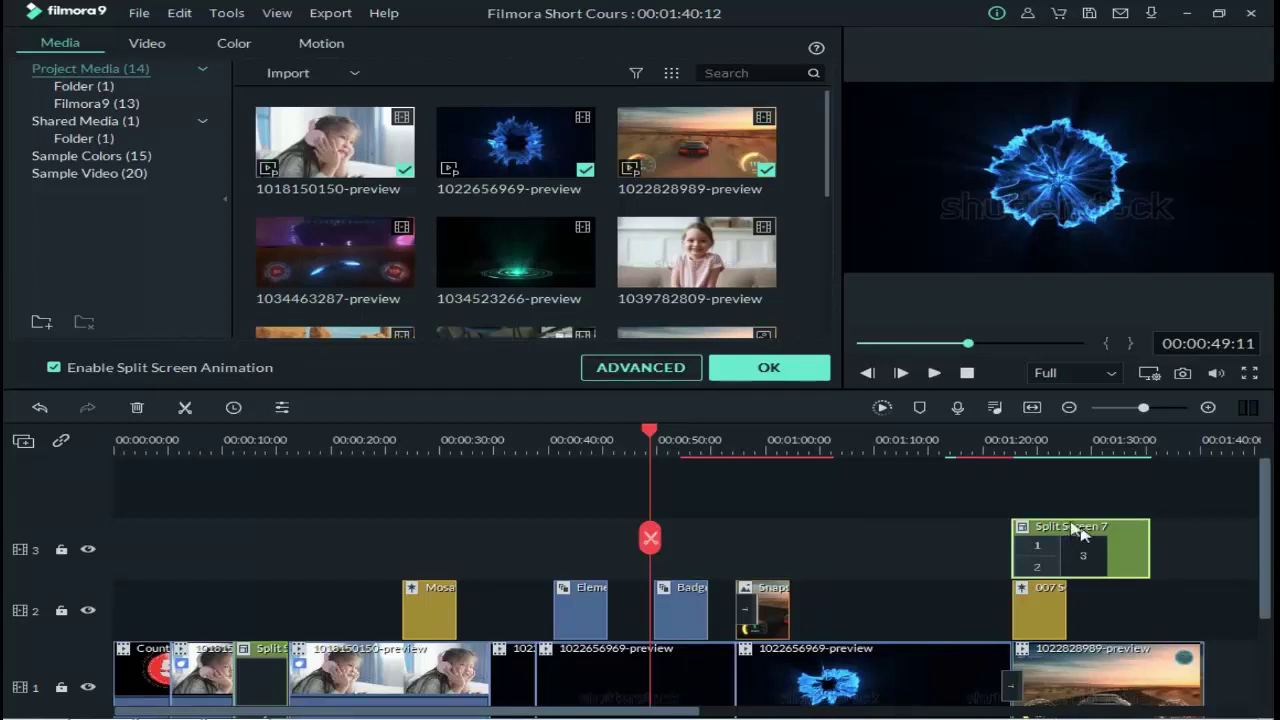
{"action": "left_click", "coordinate": [767, 368]}
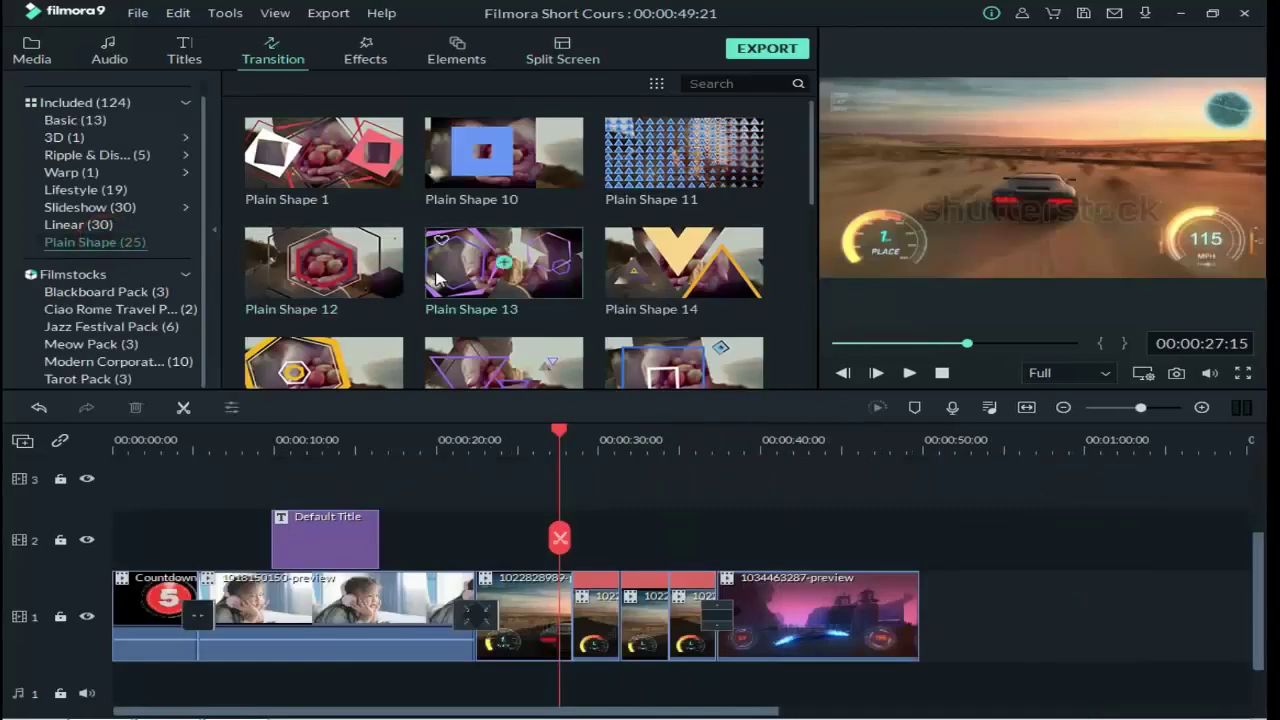
{"action": "scroll", "coordinate": [434, 277], "scroll_direction": "down", "scroll_amount": 5}
{"action": "left_click_drag", "start_coordinate": [572, 612], "coordinate": [573, 612]}
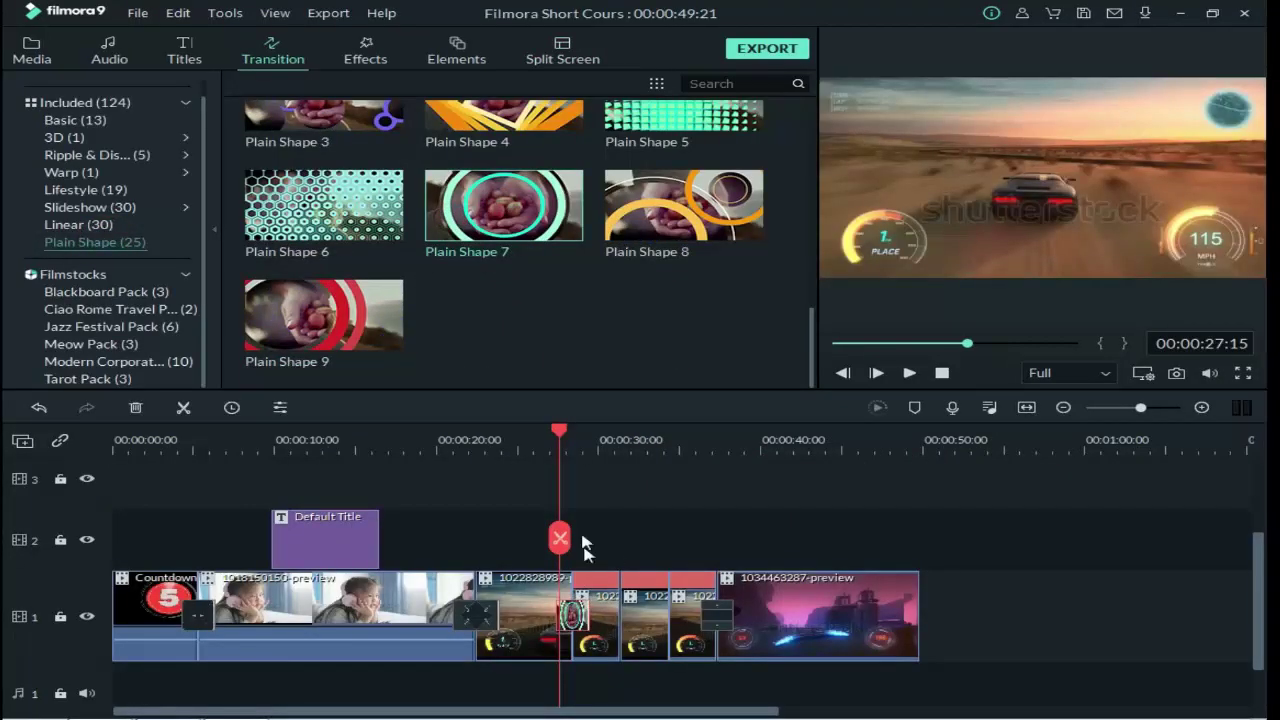
{"action": "left_click_drag", "start_coordinate": [613, 240], "coordinate": [628, 604]}
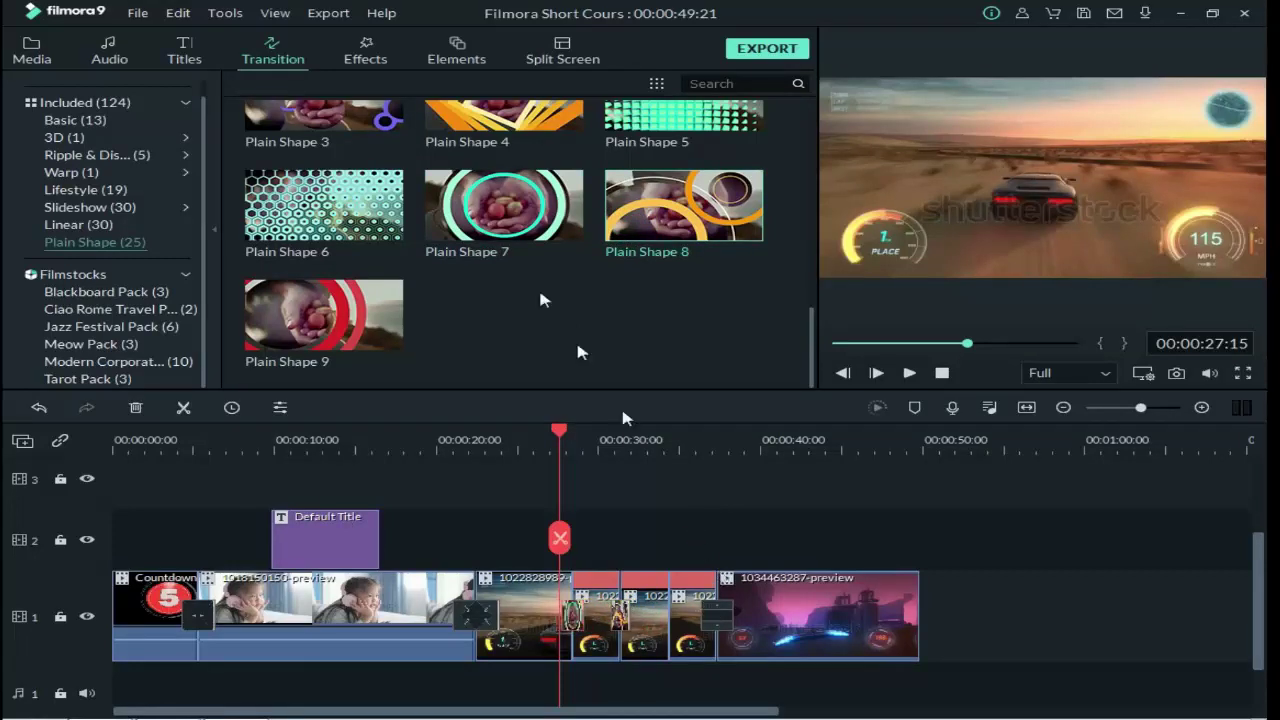
{"action": "scroll", "coordinate": [530, 336], "scroll_direction": "up", "scroll_amount": 3}
{"action": "left_click_drag", "start_coordinate": [324, 165], "coordinate": [680, 630]}
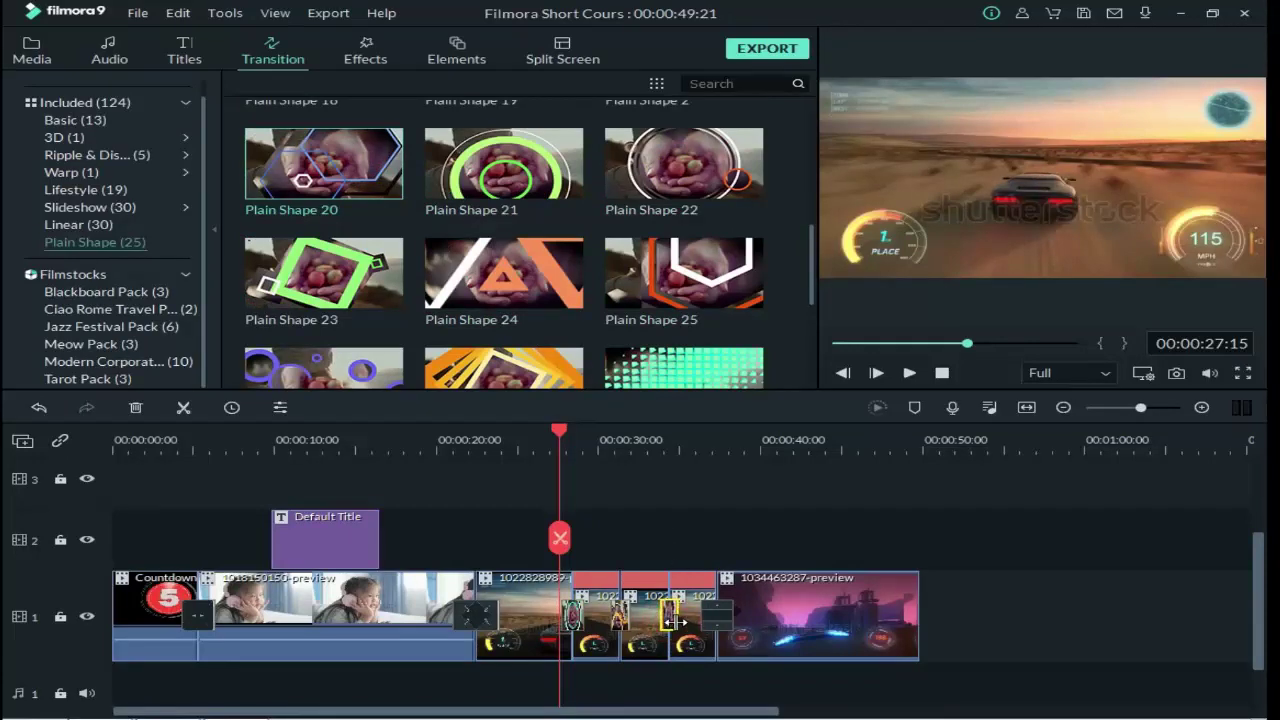
- Play the timeline through the three Plain Shape transitions to check them and pause playback
{"action": "left_click", "coordinate": [608, 486]}
{"action": "key", "text": "space"}
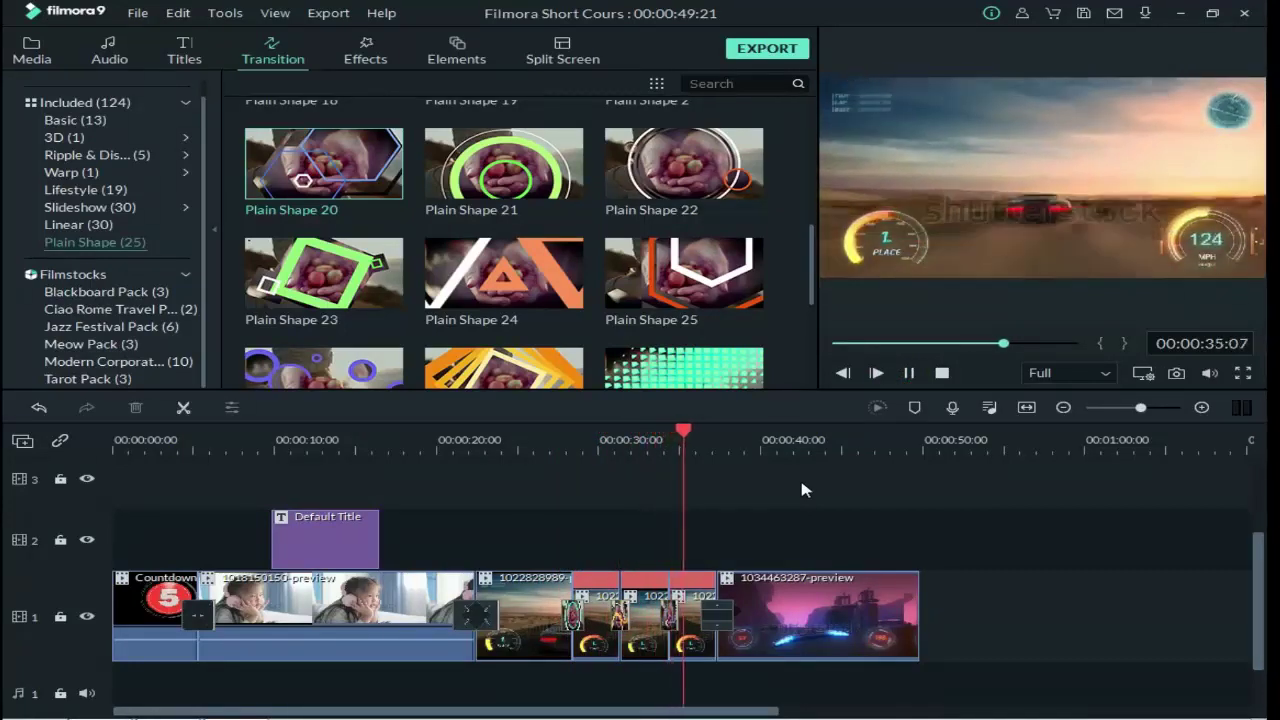
{"action": "left_click", "coordinate": [909, 372]}
{"action": "left_click", "coordinate": [791, 539]}
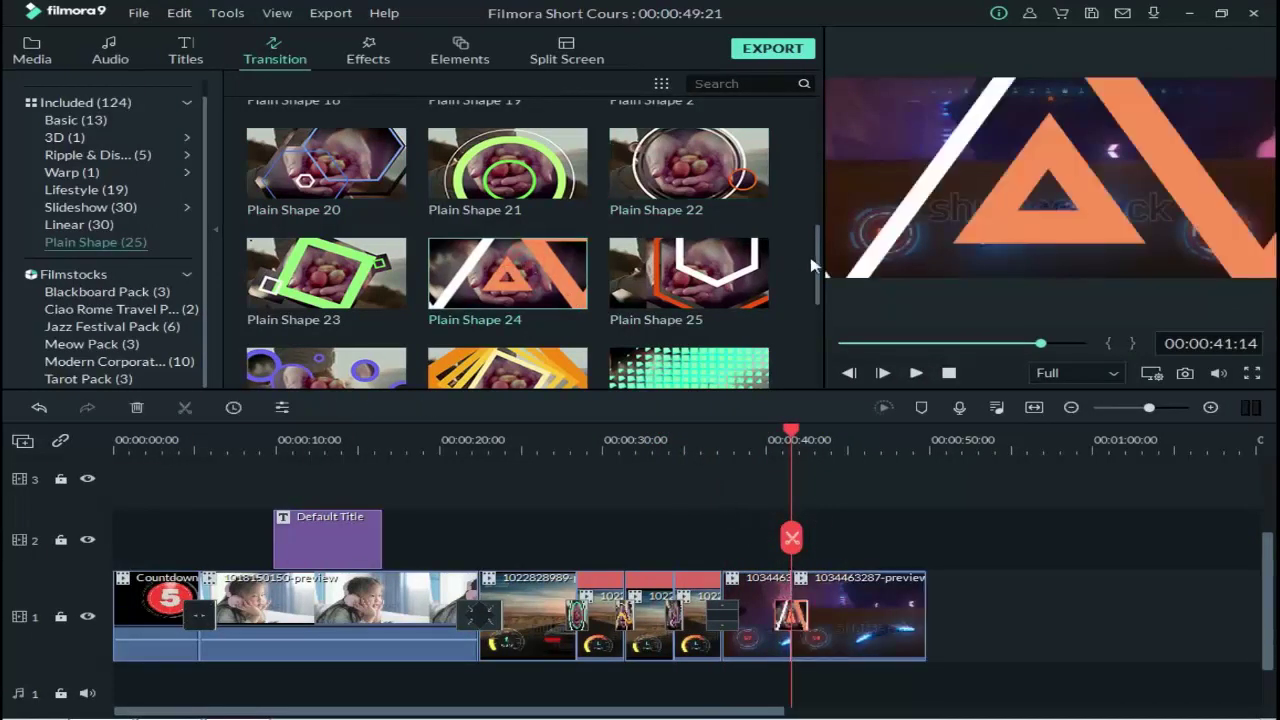
{"action": "left_click_drag", "start_coordinate": [790, 440], "coordinate": [848, 430]}
{"action": "left_click", "coordinate": [845, 540]}
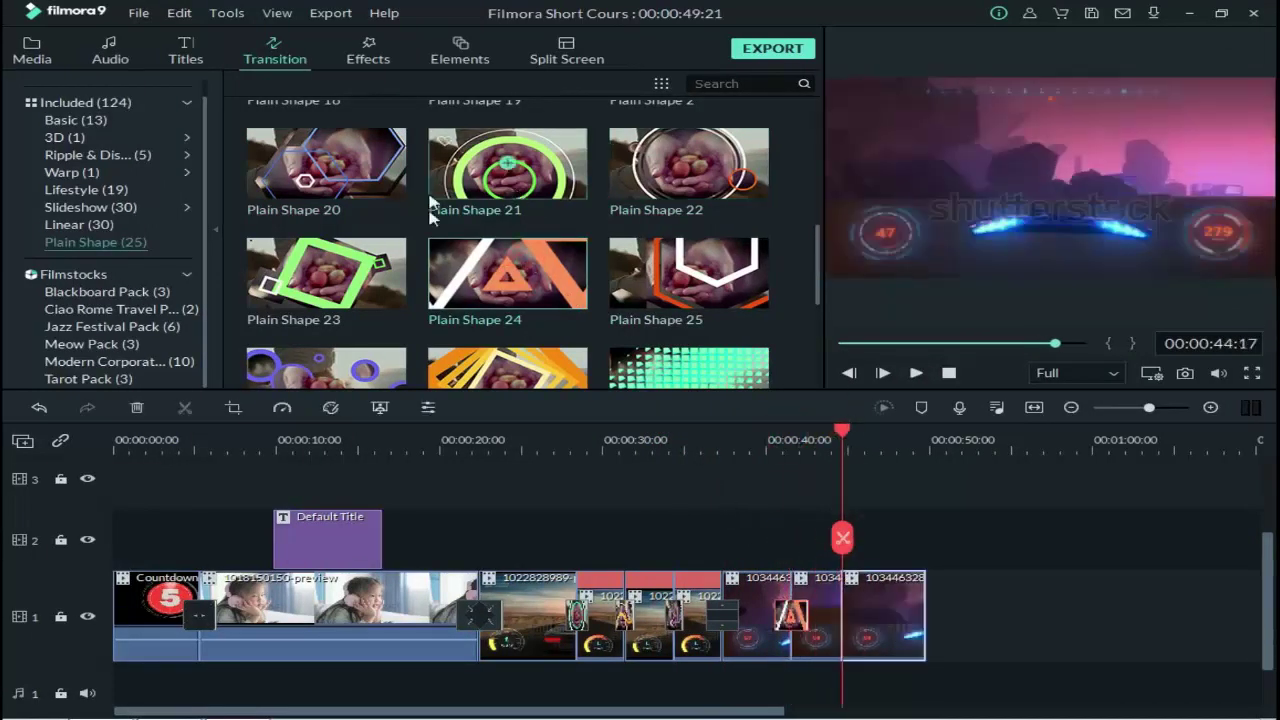
{"action": "scroll", "coordinate": [460, 240], "scroll_direction": "up", "scroll_amount": 5}
{"action": "left_click_drag", "start_coordinate": [357, 165], "coordinate": [843, 615]}
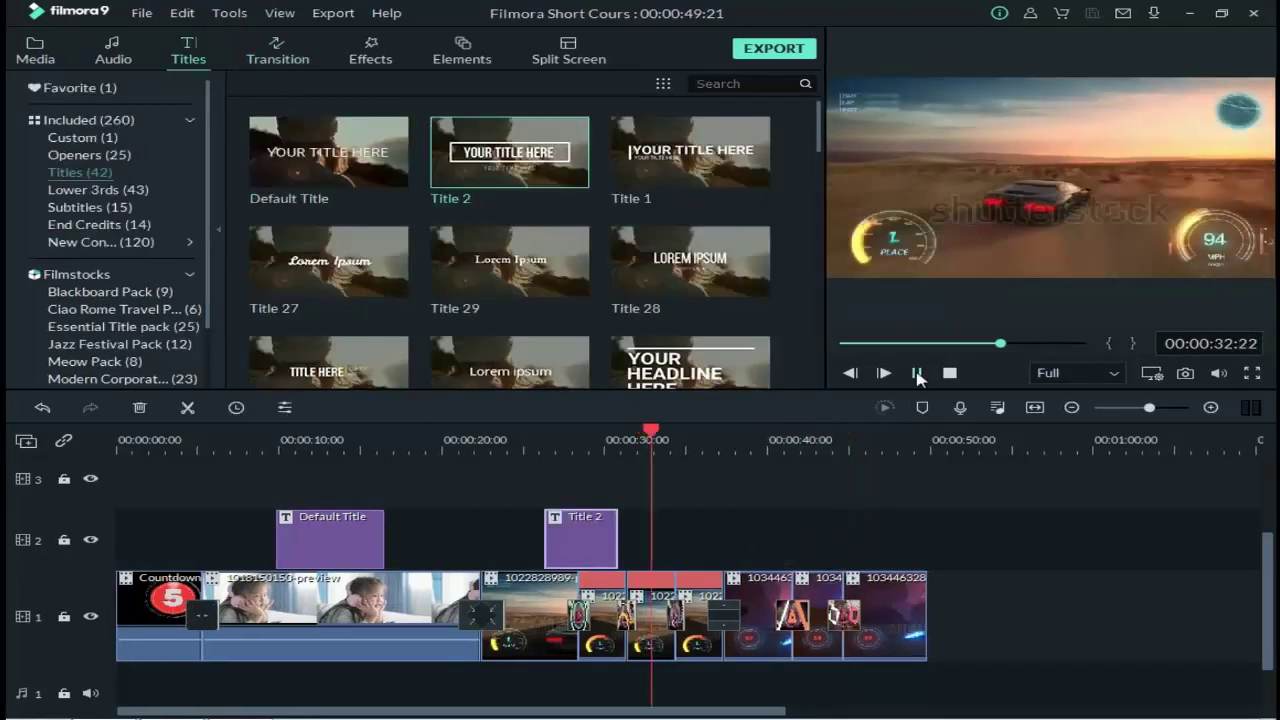
- Add Element Love 3 to track 2 at about 00:00:42, open its settings and play it in the preview
{"action": "left_click", "coordinate": [462, 50]}
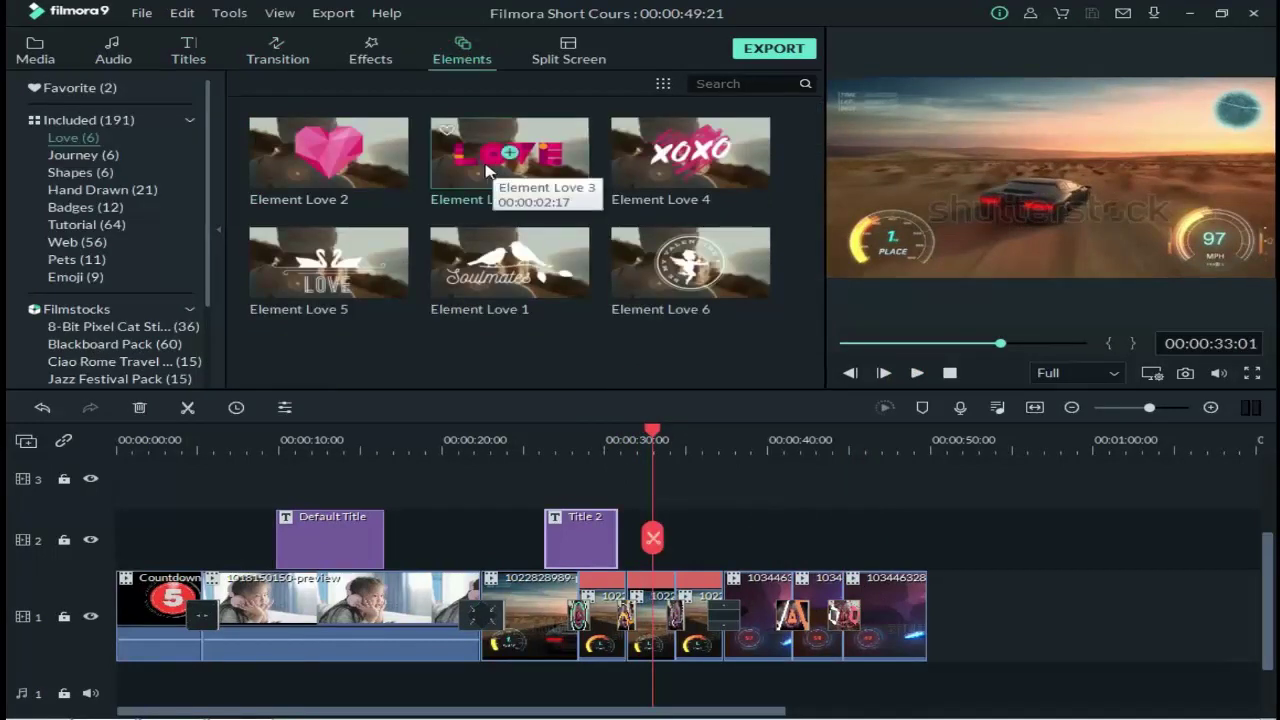
{"action": "left_click_drag", "start_coordinate": [487, 172], "coordinate": [822, 540]}
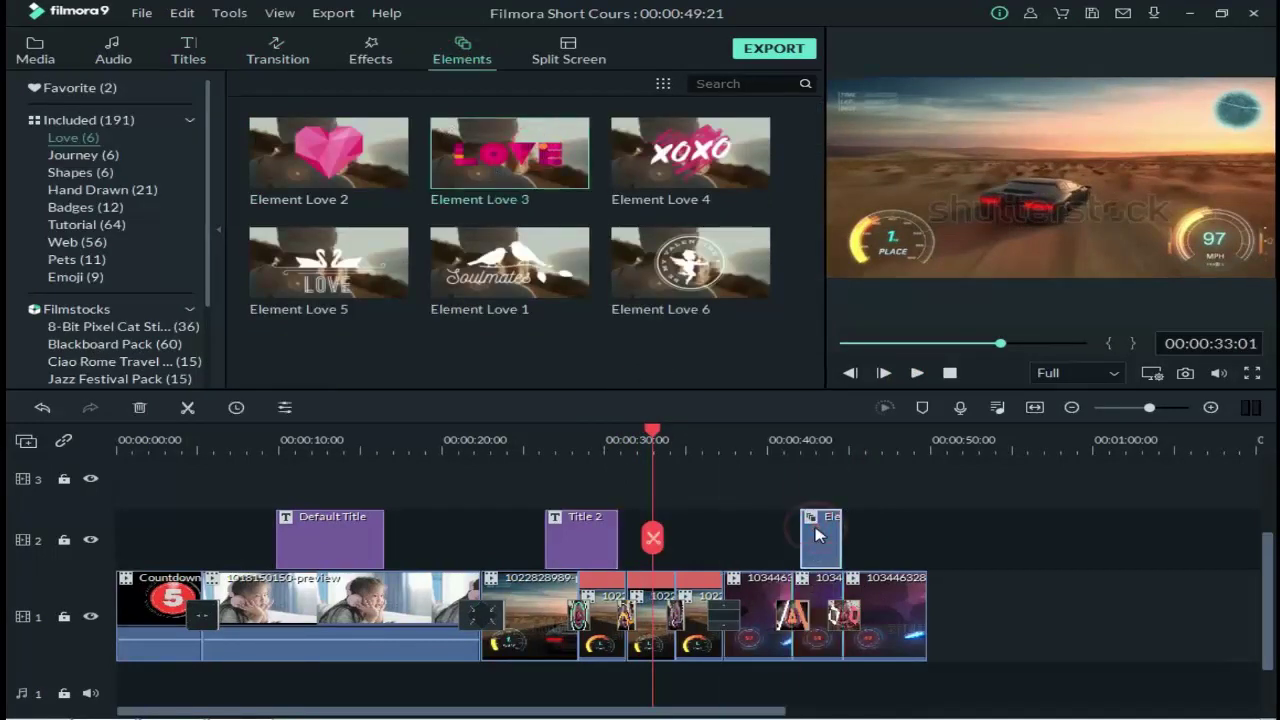
{"action": "double_click", "coordinate": [815, 535]}
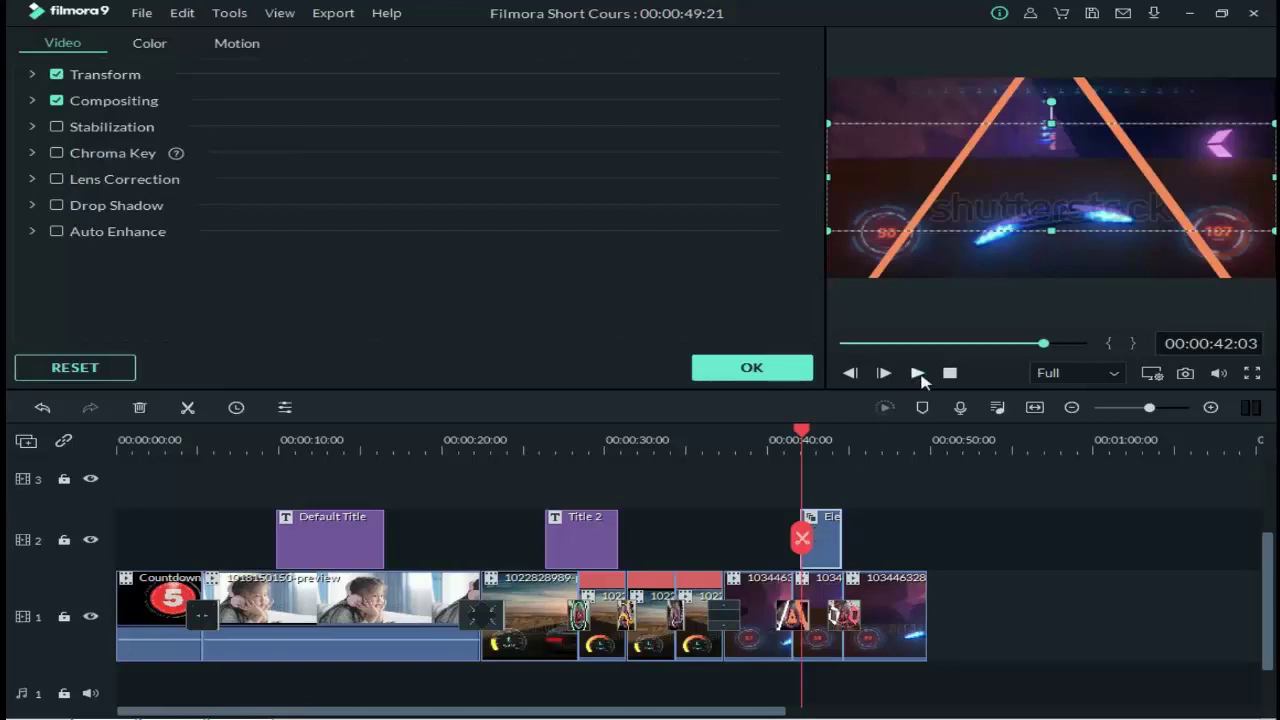
{"action": "left_click", "coordinate": [917, 373]}
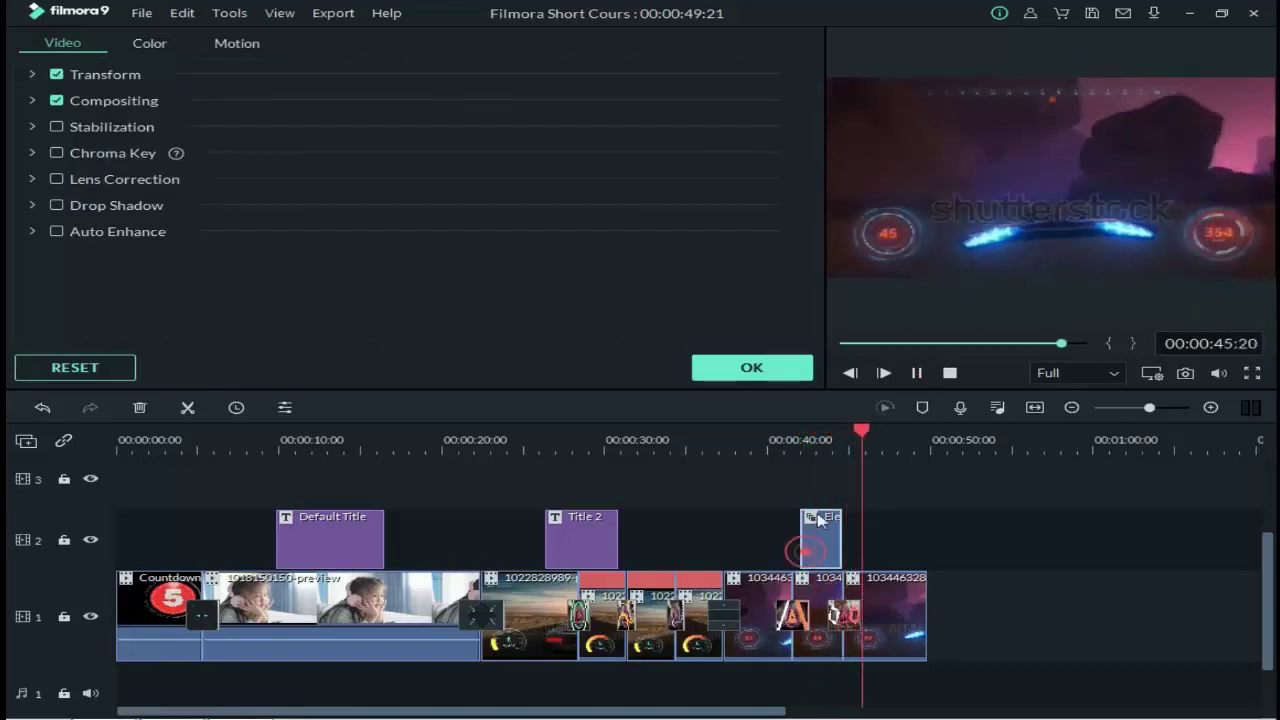
- Split the LOVE element at 00:00:43:06, shrink its second part into the lower-left corner of the picture and accept the settings
{"action": "left_click", "coordinate": [843, 431]}
{"action": "left_click_drag", "start_coordinate": [843, 431], "coordinate": [820, 431]}
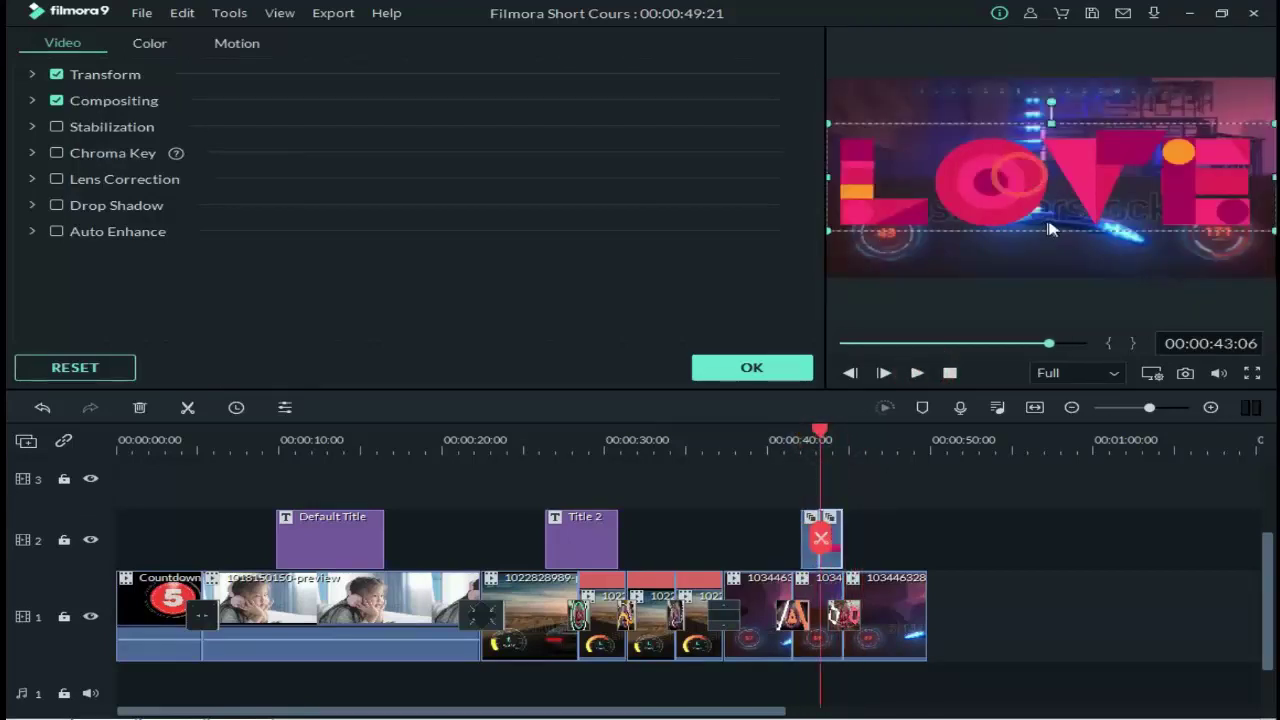
{"action": "left_click_drag", "start_coordinate": [1050, 230], "coordinate": [945, 260]}
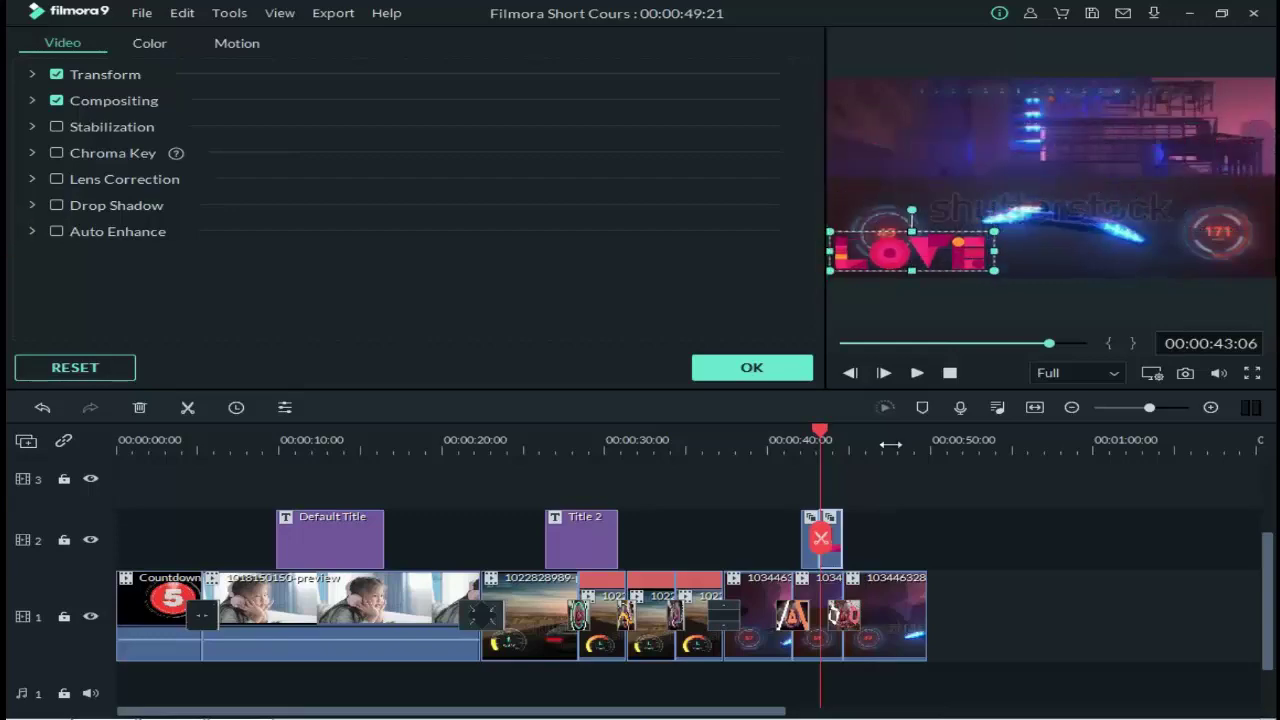
{"action": "left_click", "coordinate": [880, 546]}
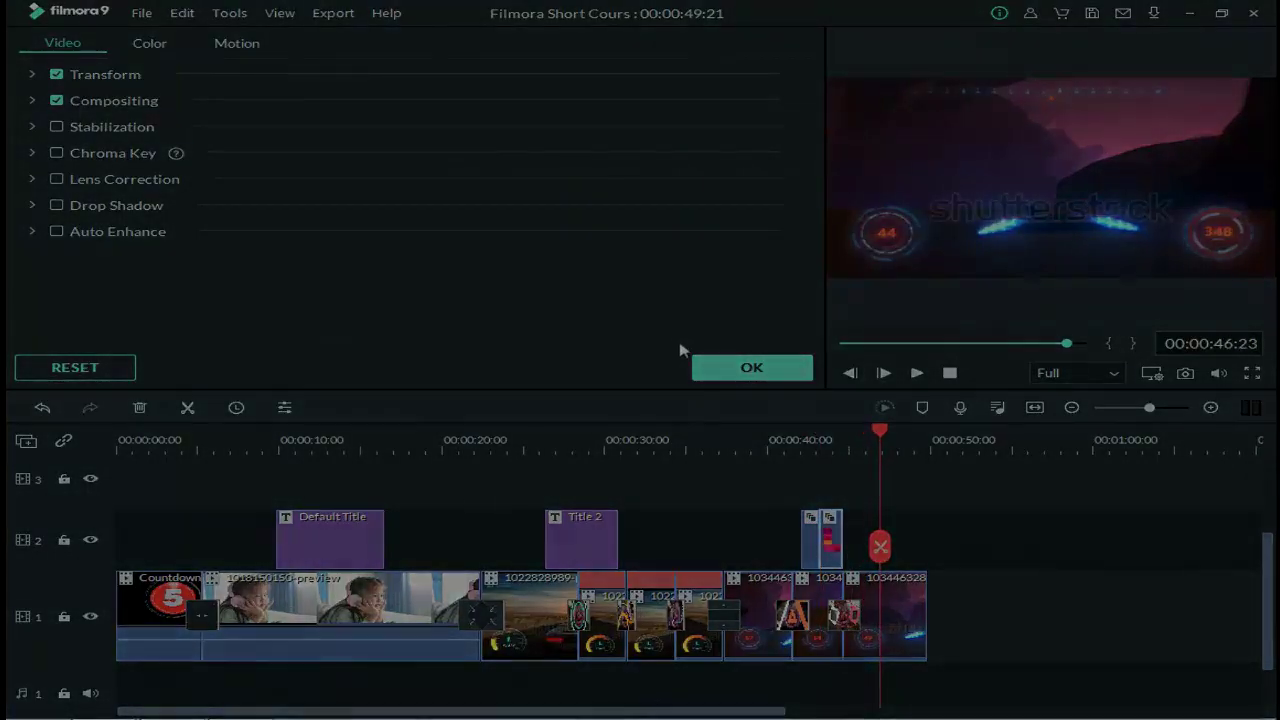
{"action": "left_click", "coordinate": [705, 368]}
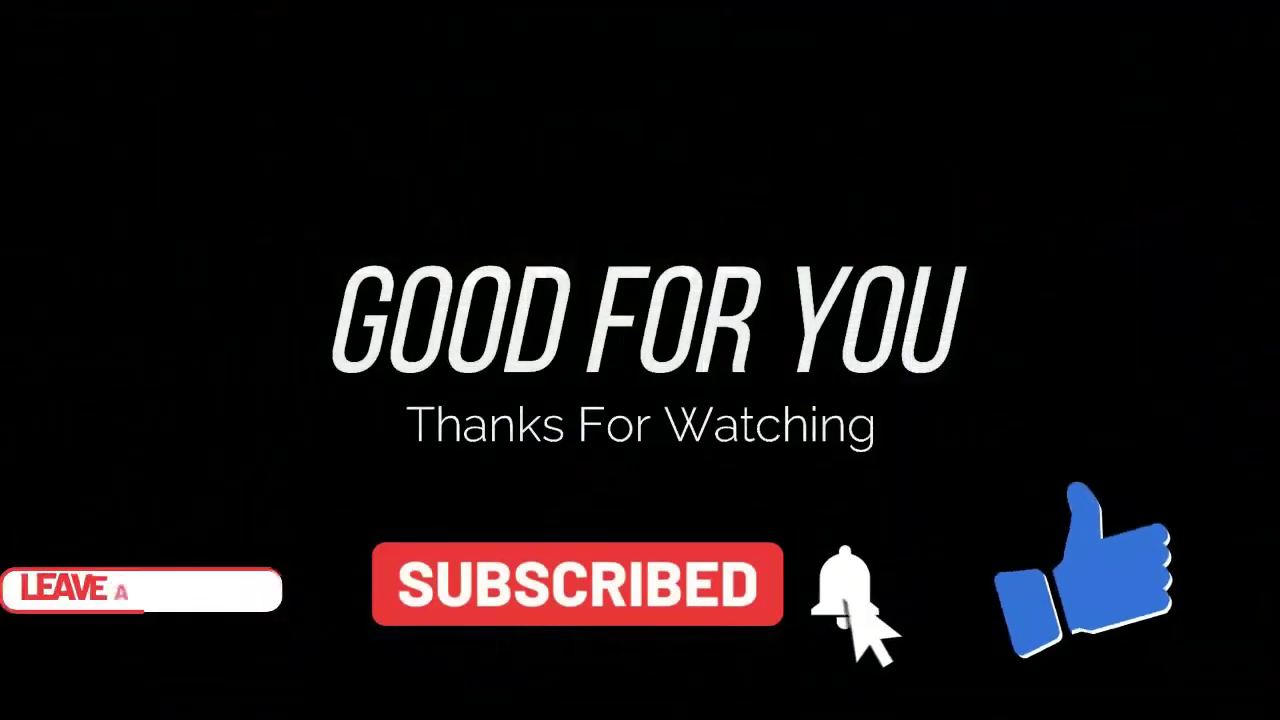